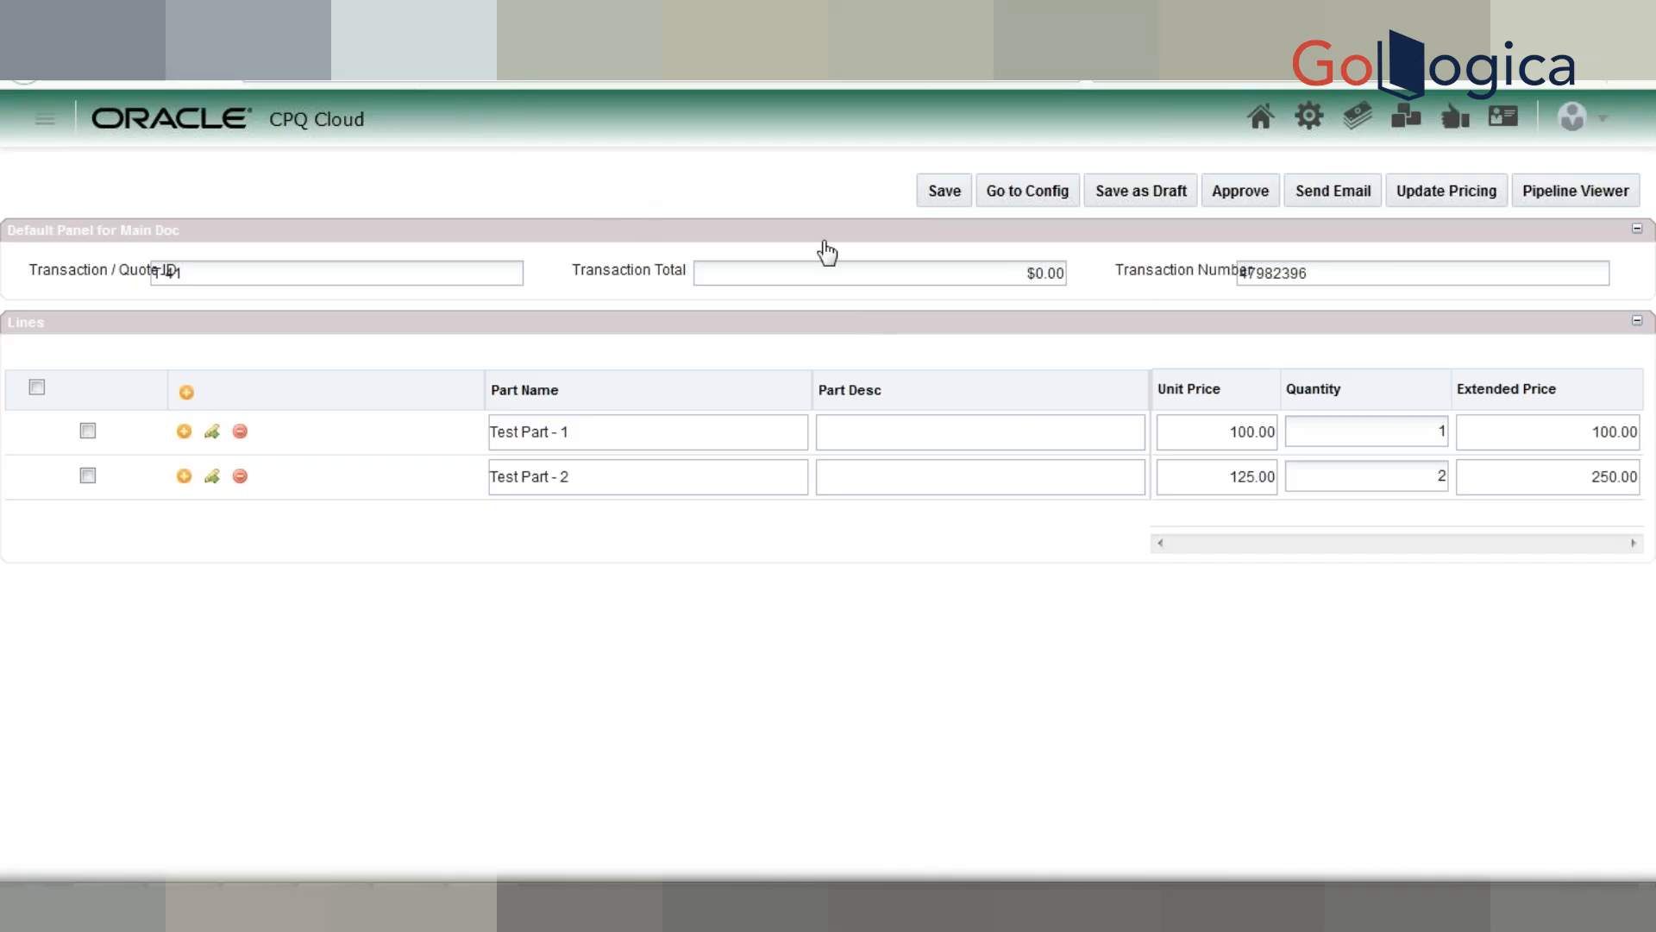
Step: Go to the Administration Platform and open the Data Tables page in a separate browser tab
{"action": "right_click", "coordinate": [1317, 126]}
{"action": "key", "text": "Escape"}
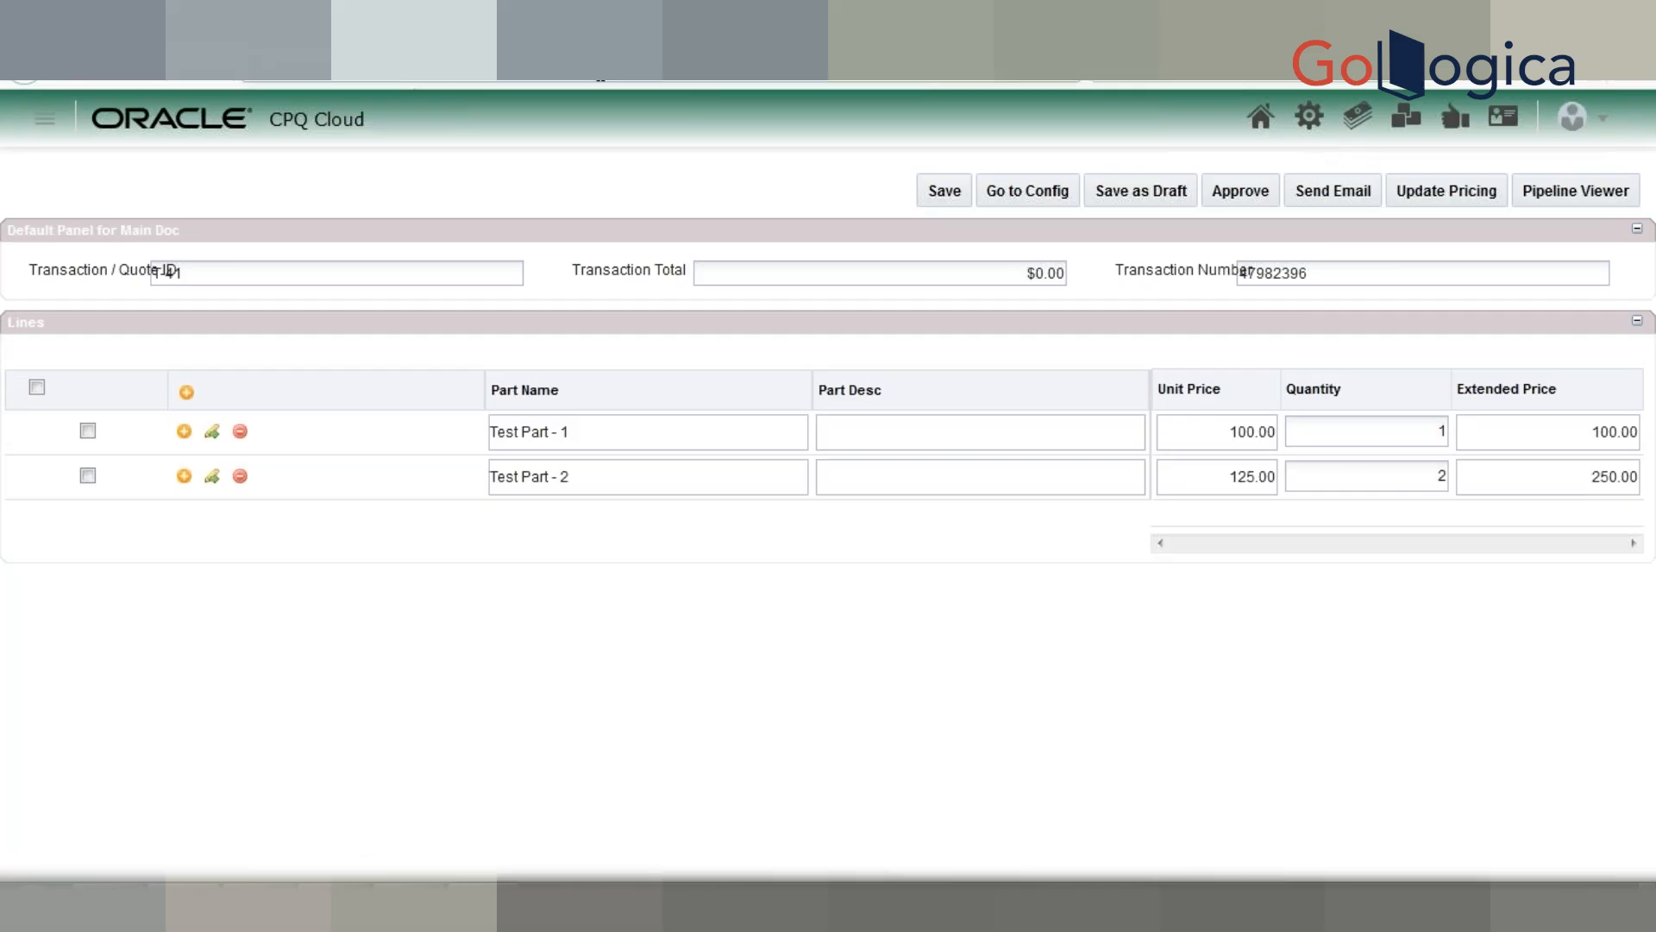
{"action": "key", "text": "ctrl+Tab"}
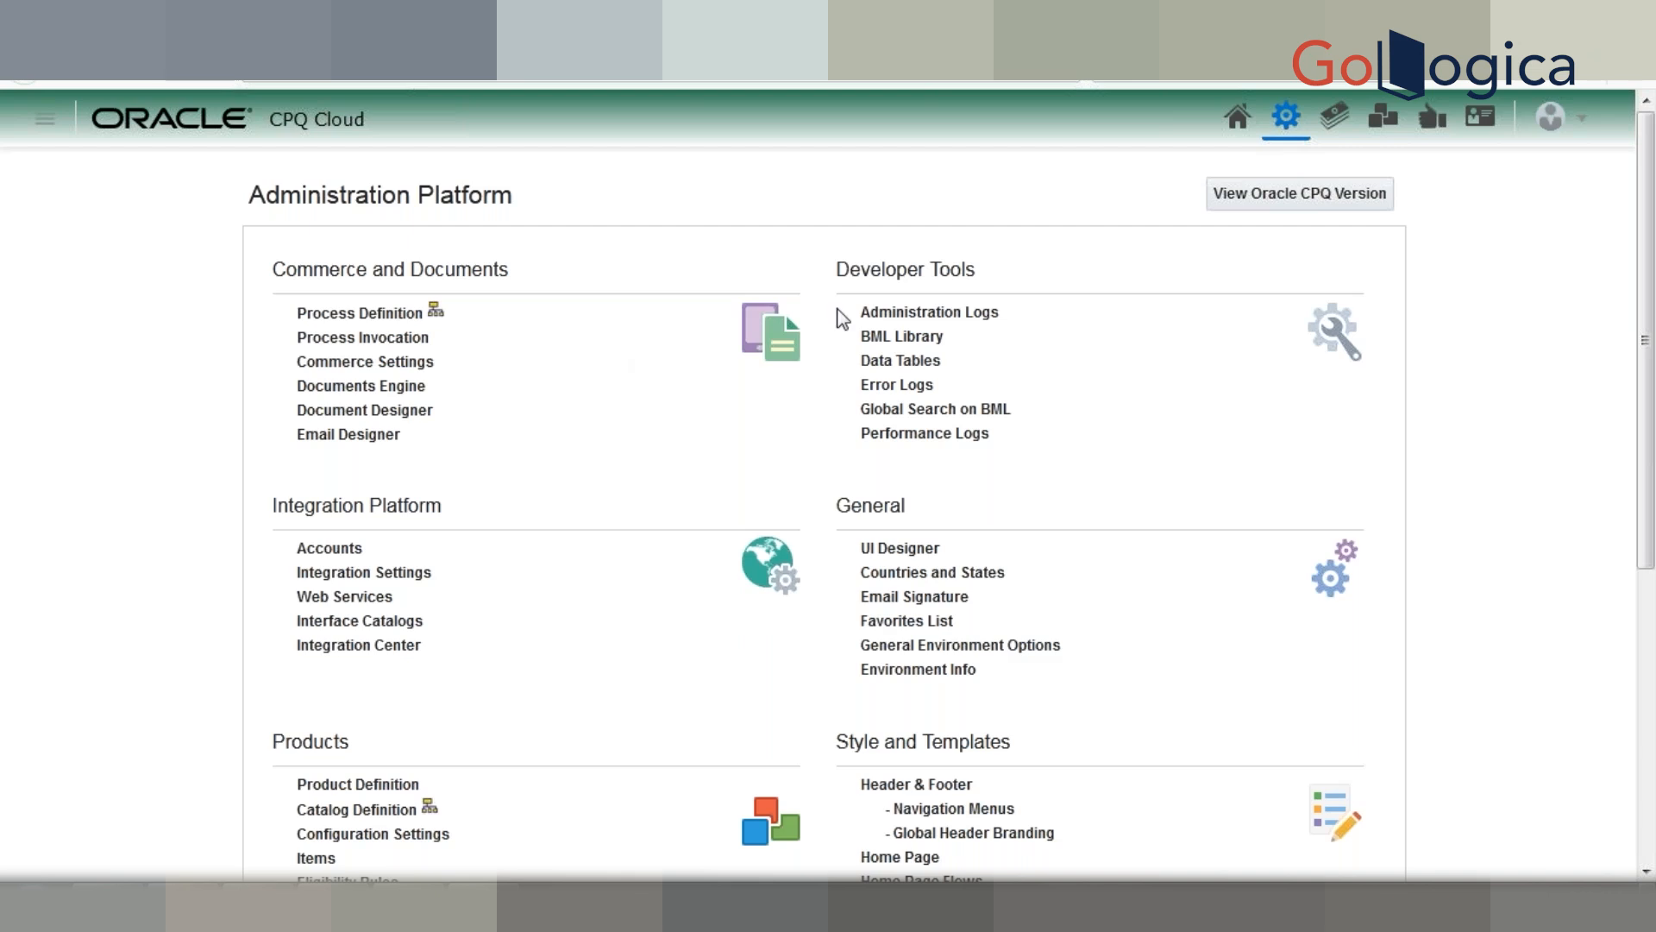
{"action": "right_click", "coordinate": [906, 366]}
{"action": "key", "text": "t"}
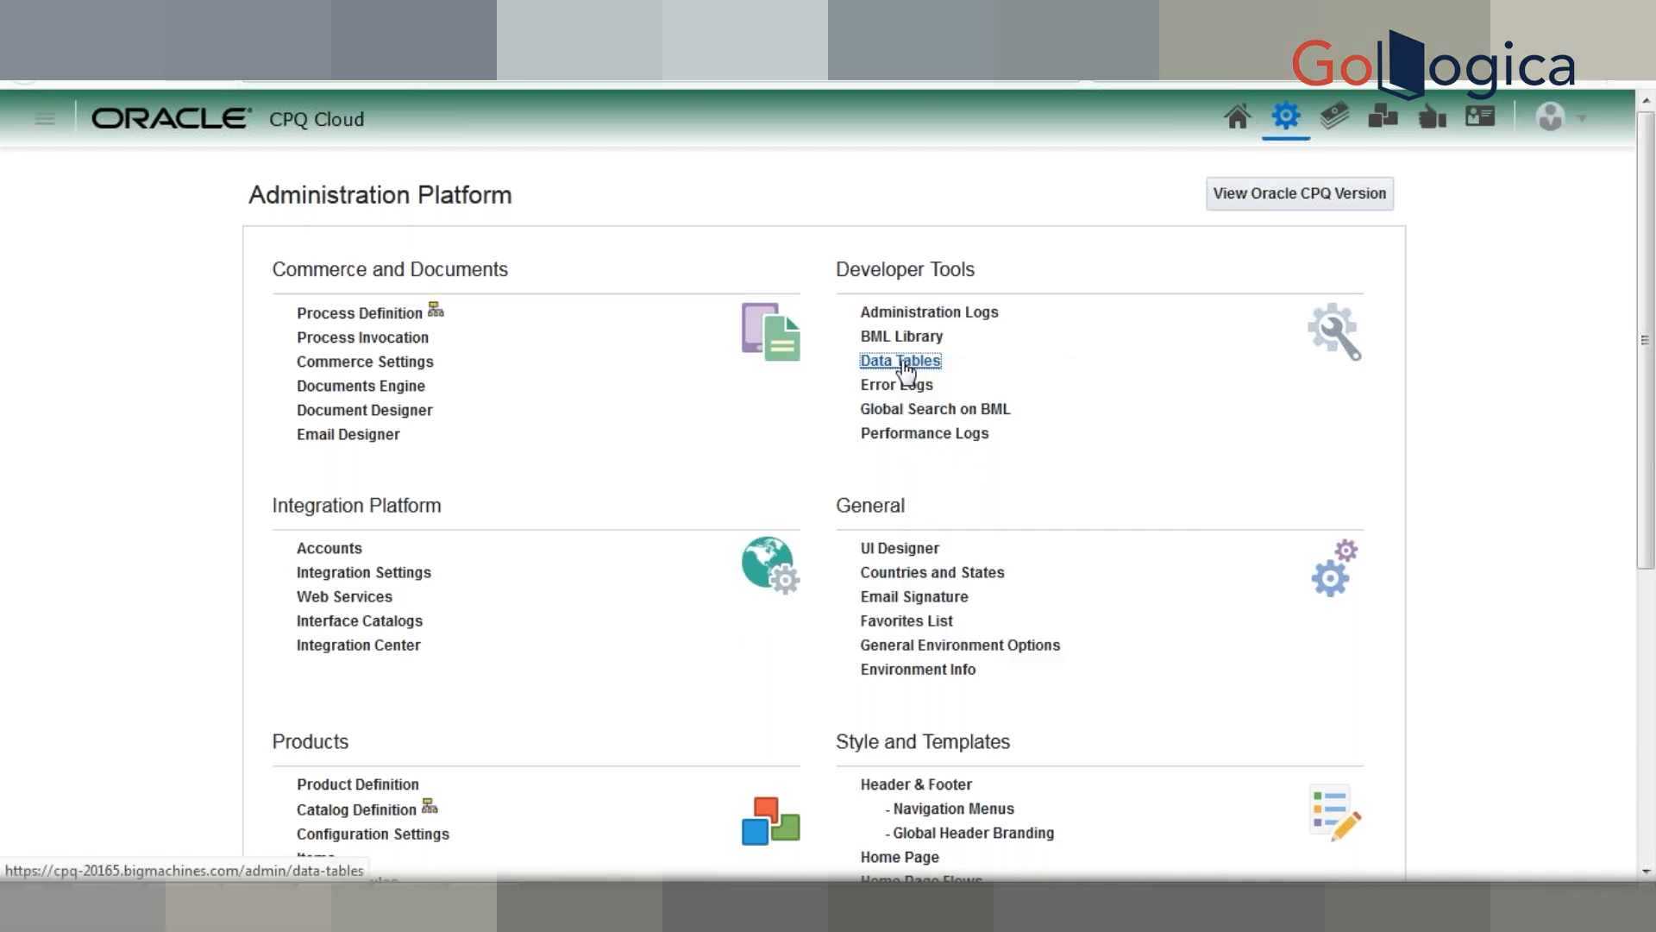
{"action": "key", "text": "Tab"}
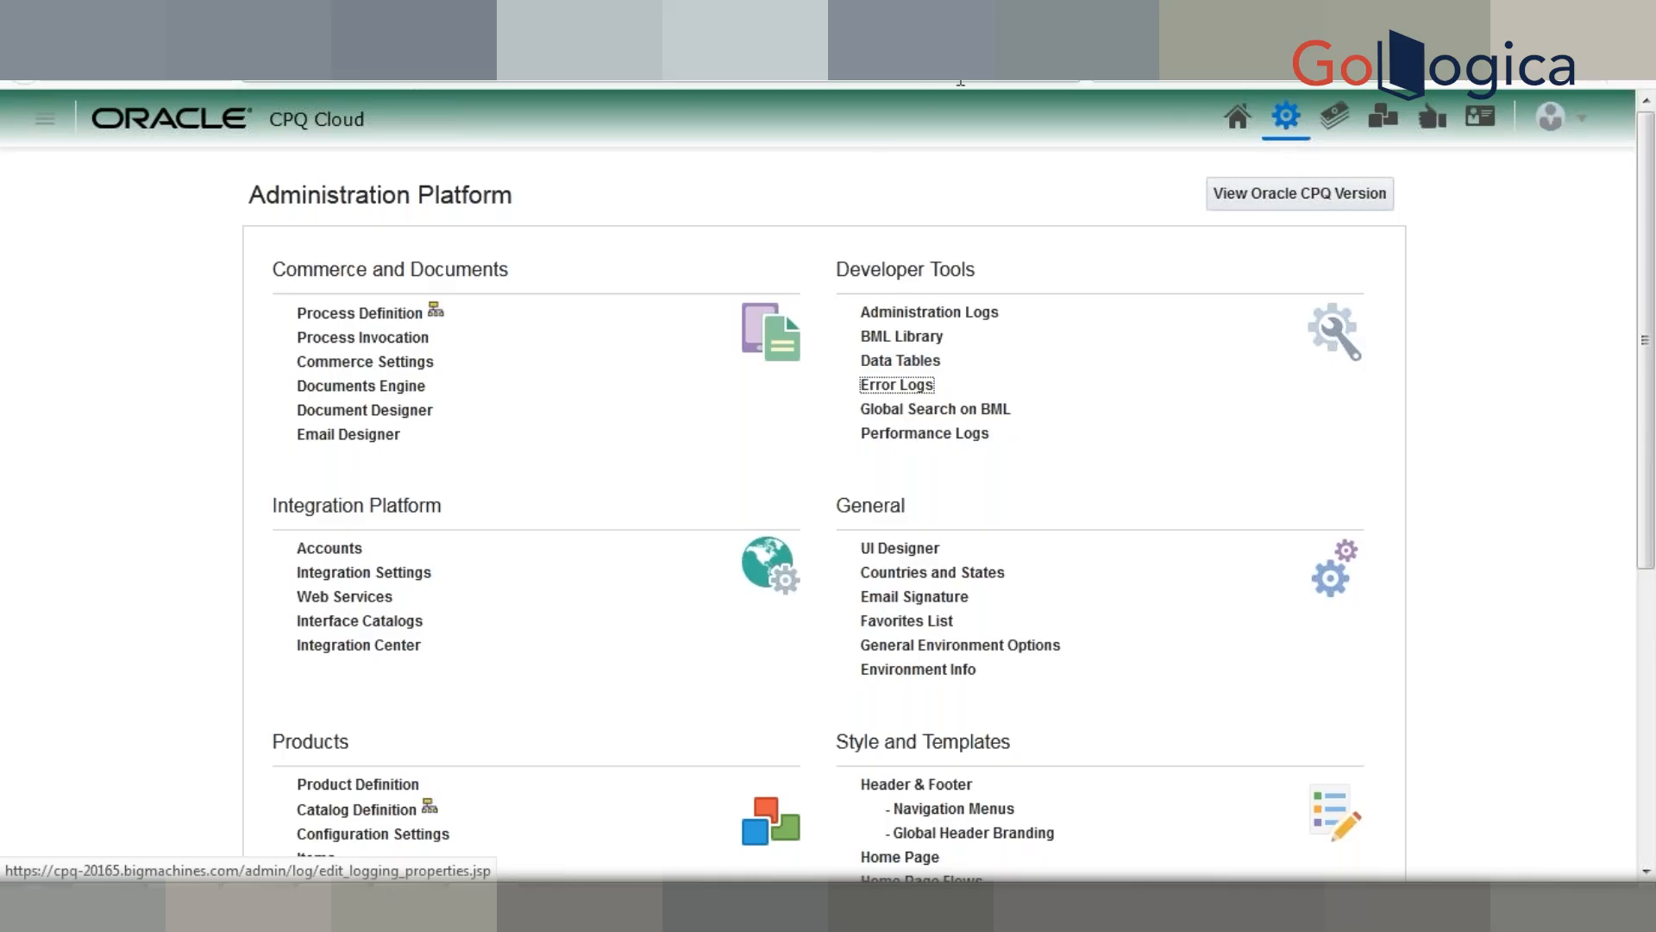
{"action": "left_click", "coordinate": [975, 35]}
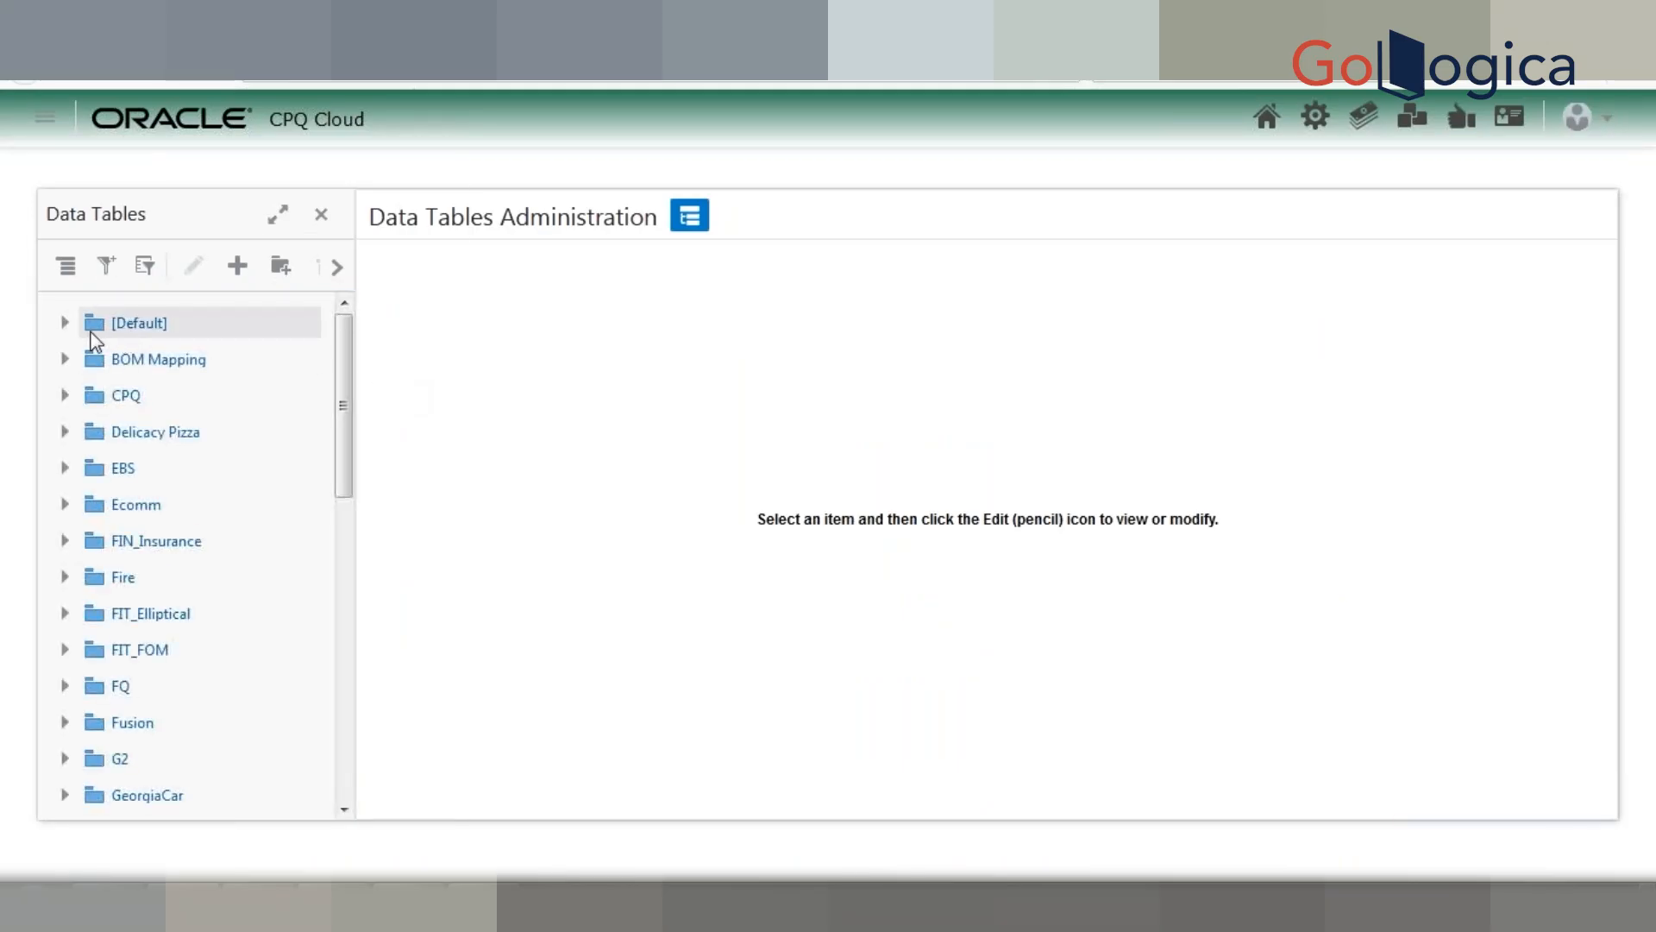
Step: Browse the data table folders and open the Desserts table from the Delicacy Pizza folder for editing
{"action": "left_click", "coordinate": [62, 323]}
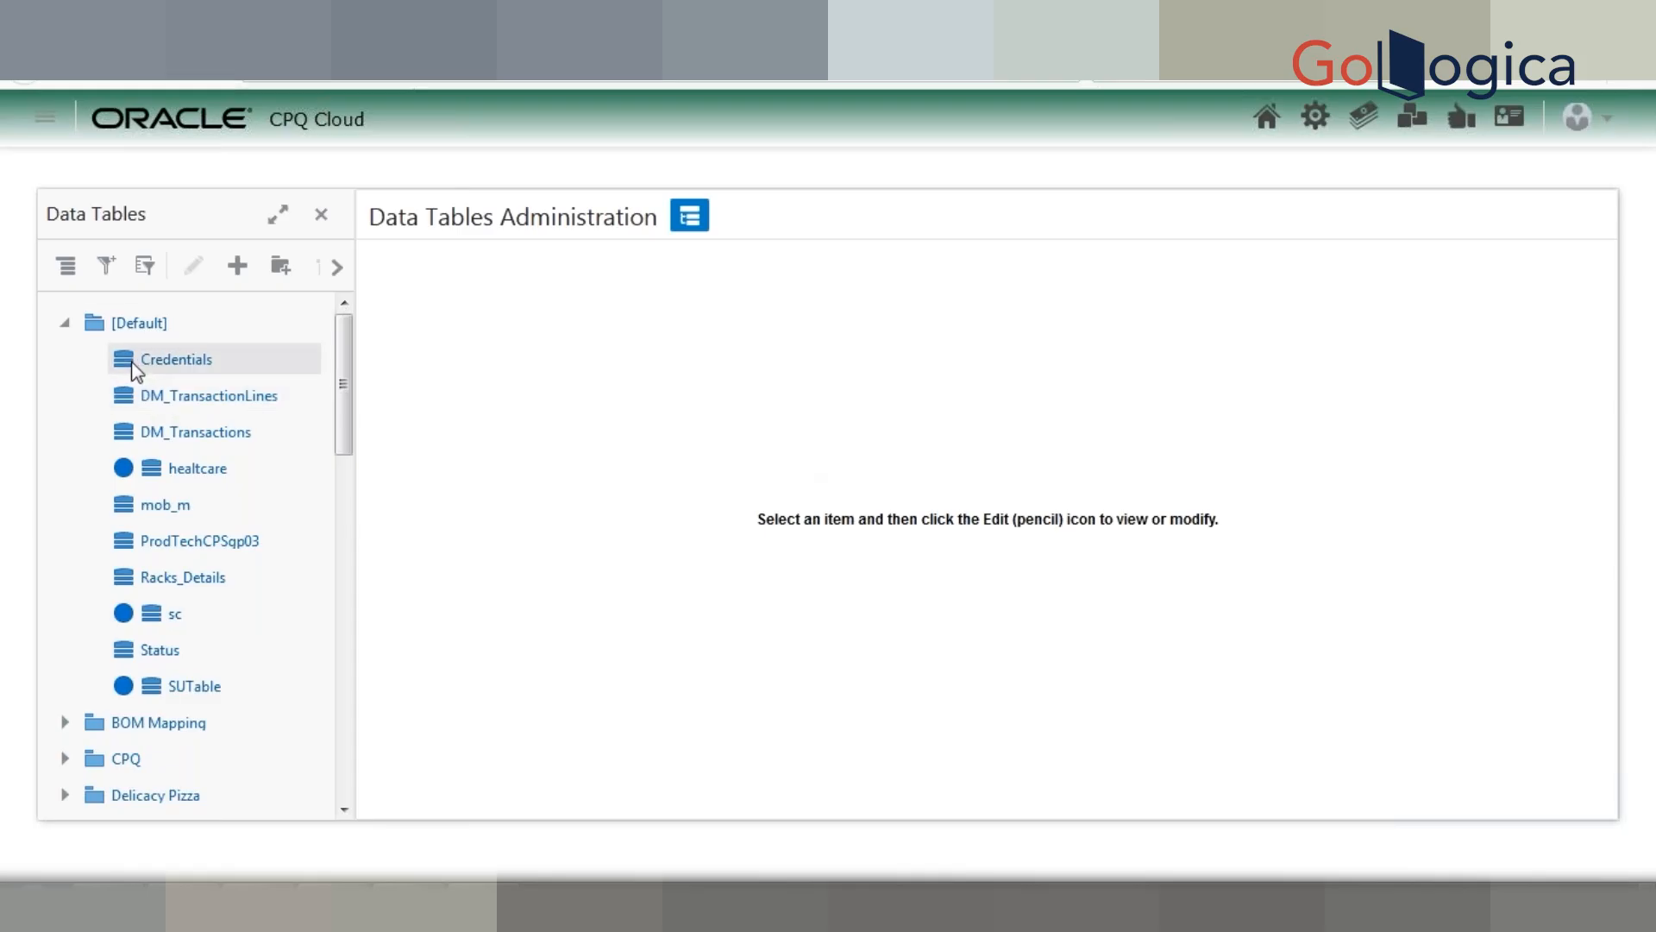
{"action": "left_click", "coordinate": [69, 325]}
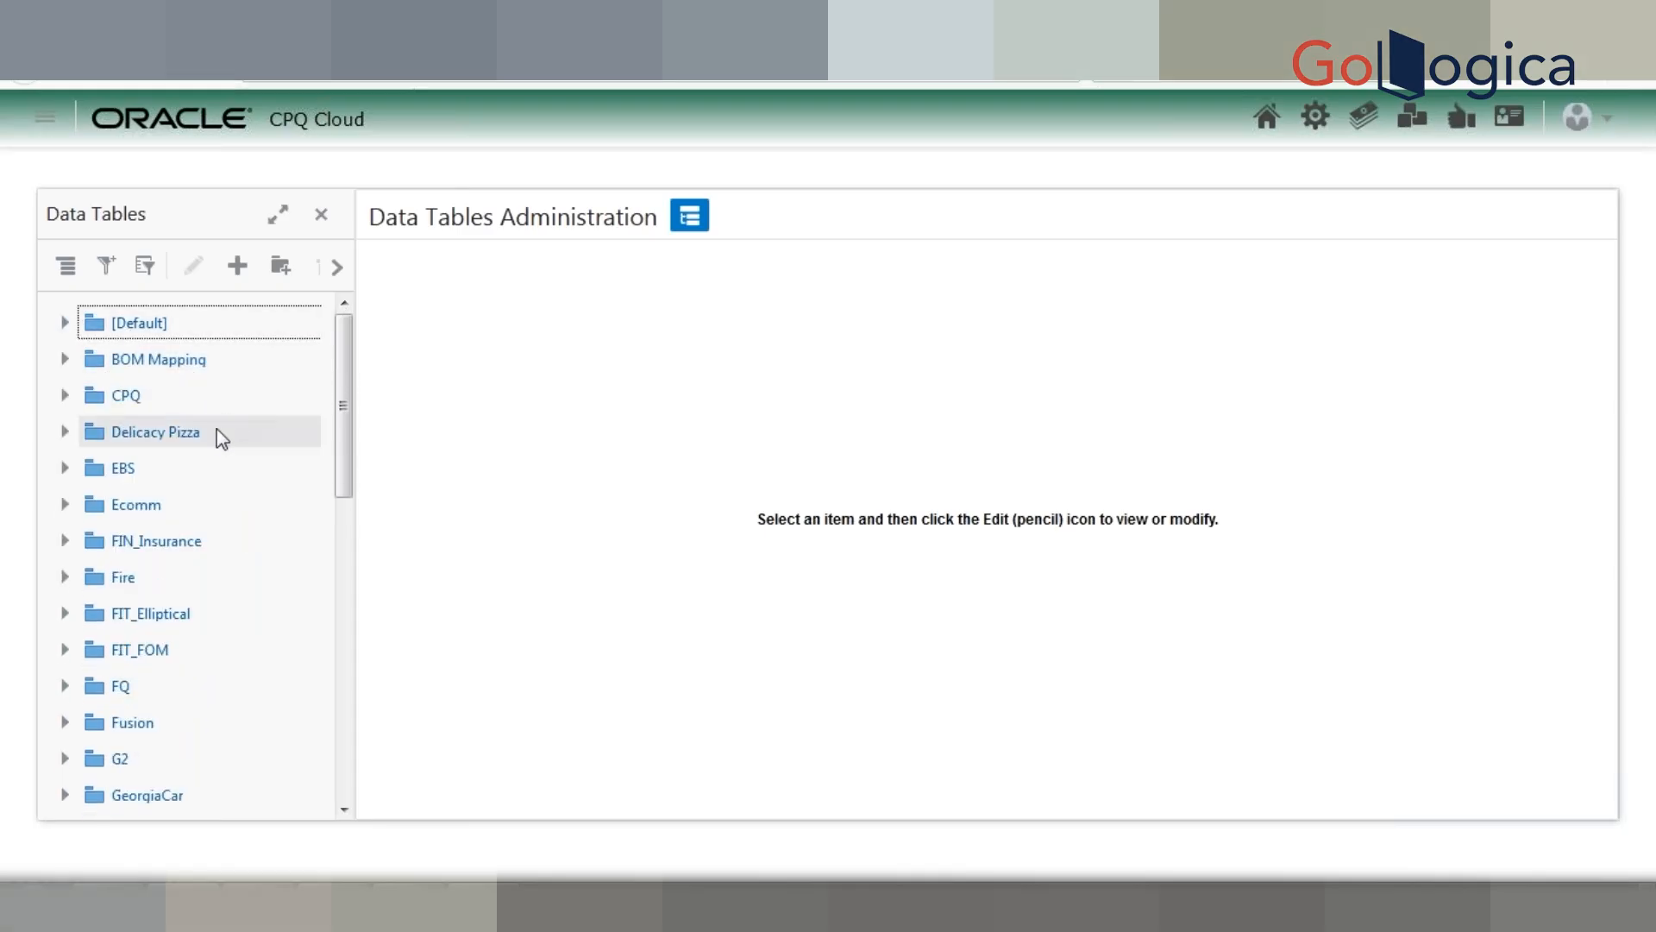
{"action": "left_click", "coordinate": [65, 361]}
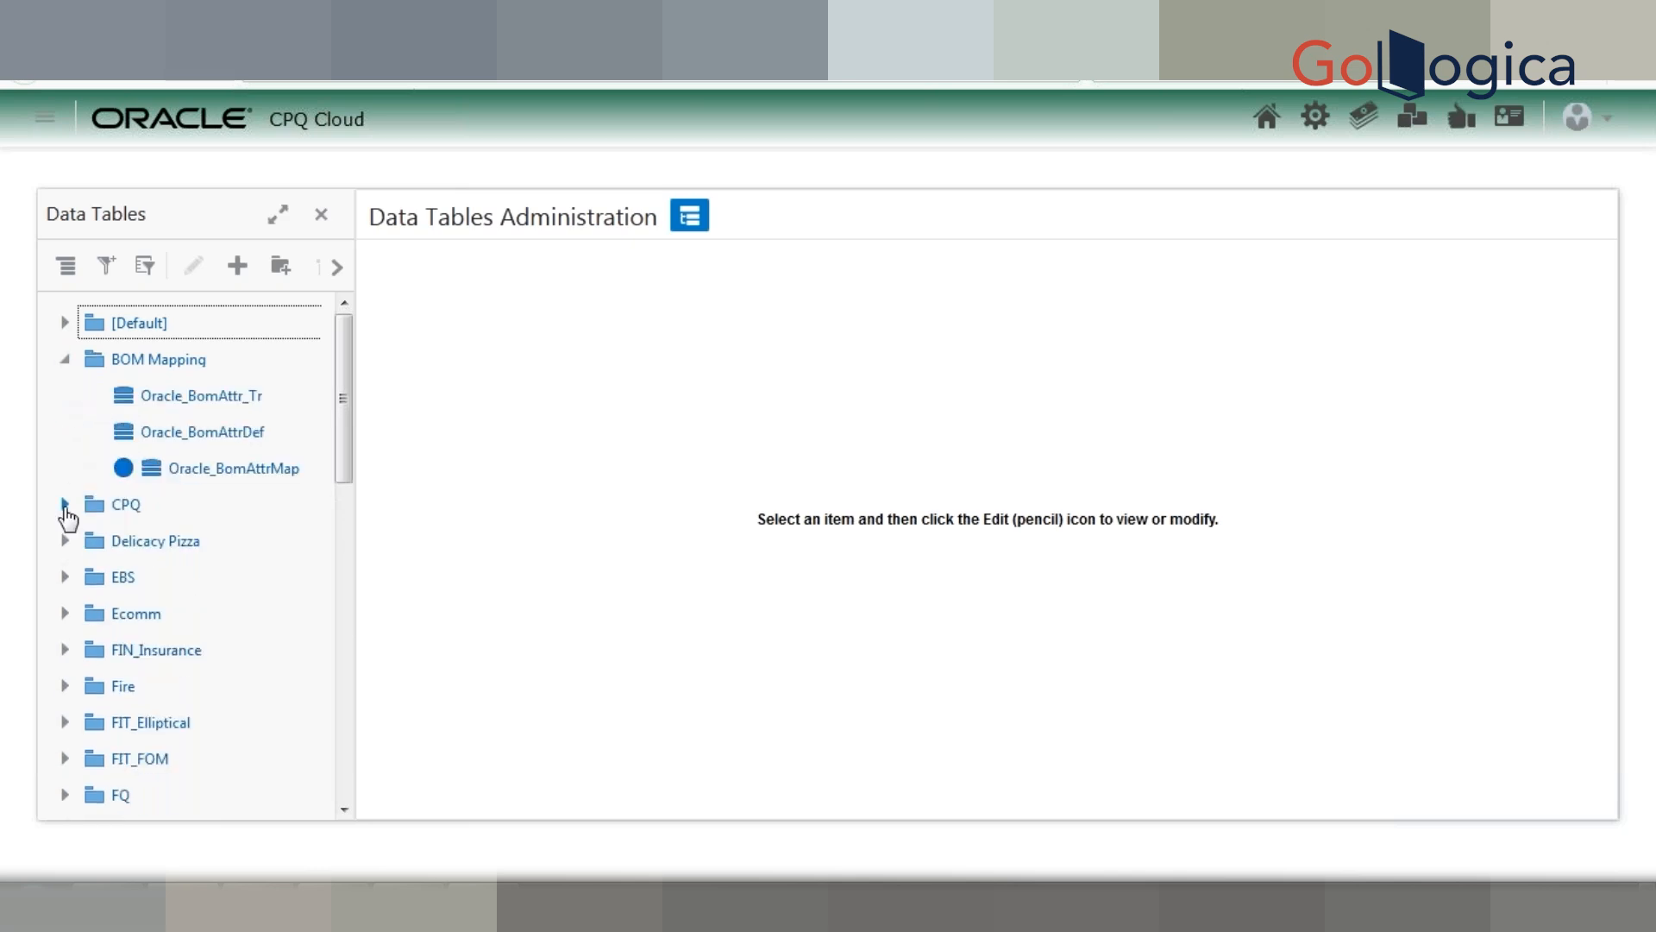
{"action": "left_click", "coordinate": [65, 505]}
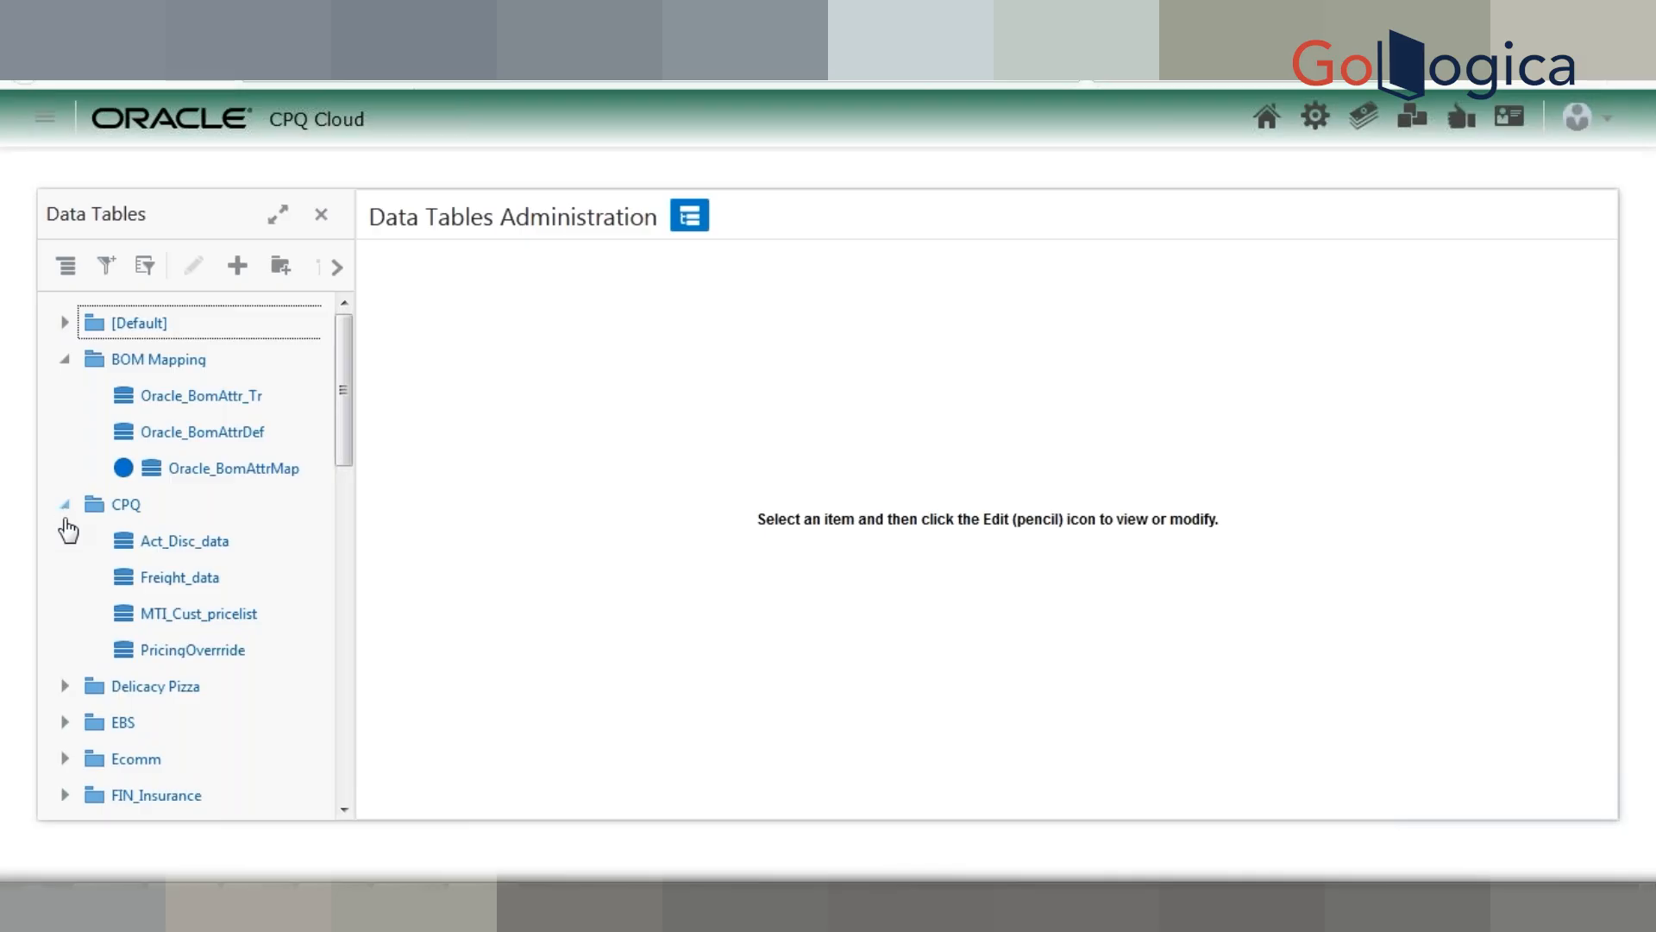
{"action": "left_click", "coordinate": [66, 686]}
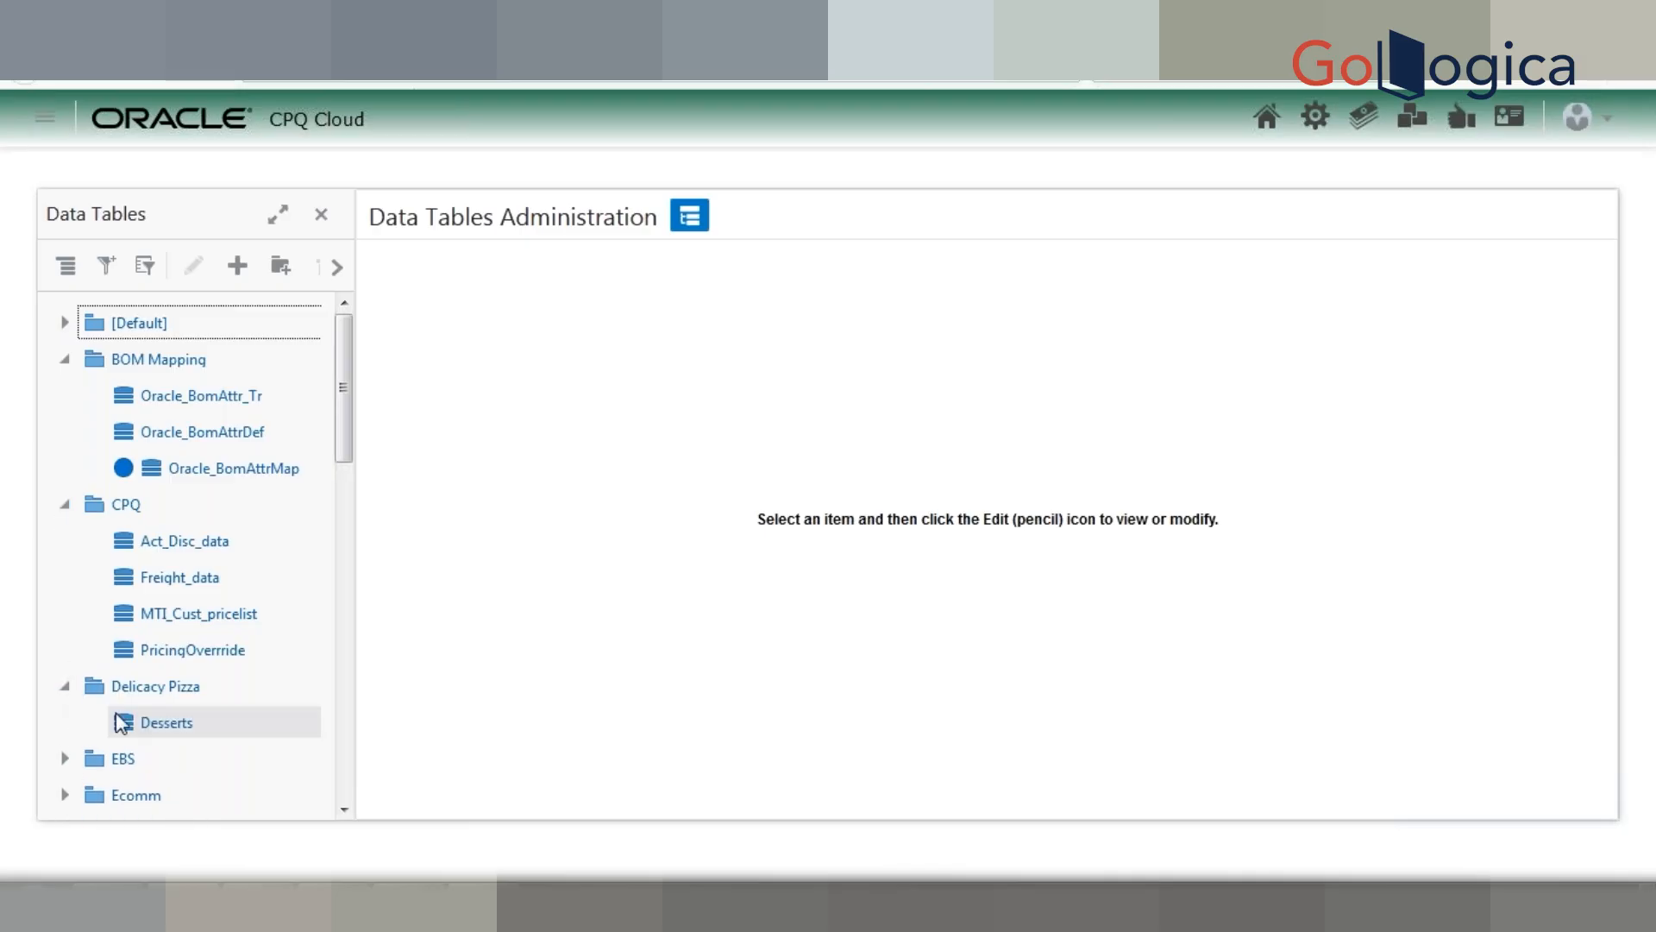
{"action": "left_click", "coordinate": [144, 733]}
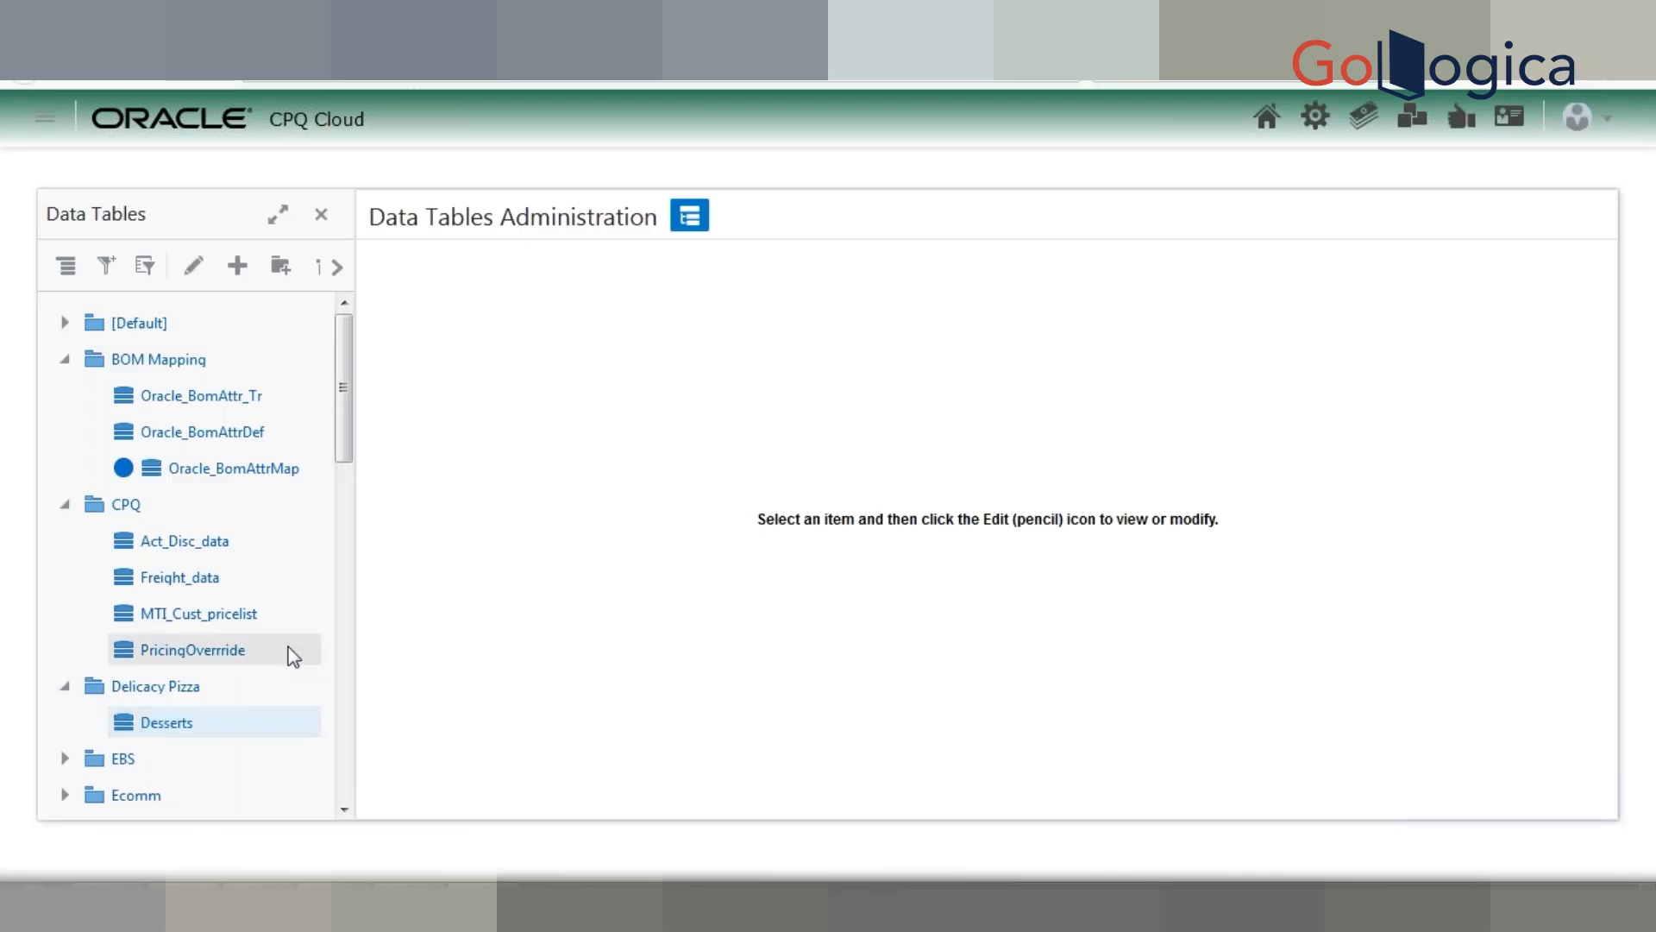
{"action": "right_click", "coordinate": [177, 735]}
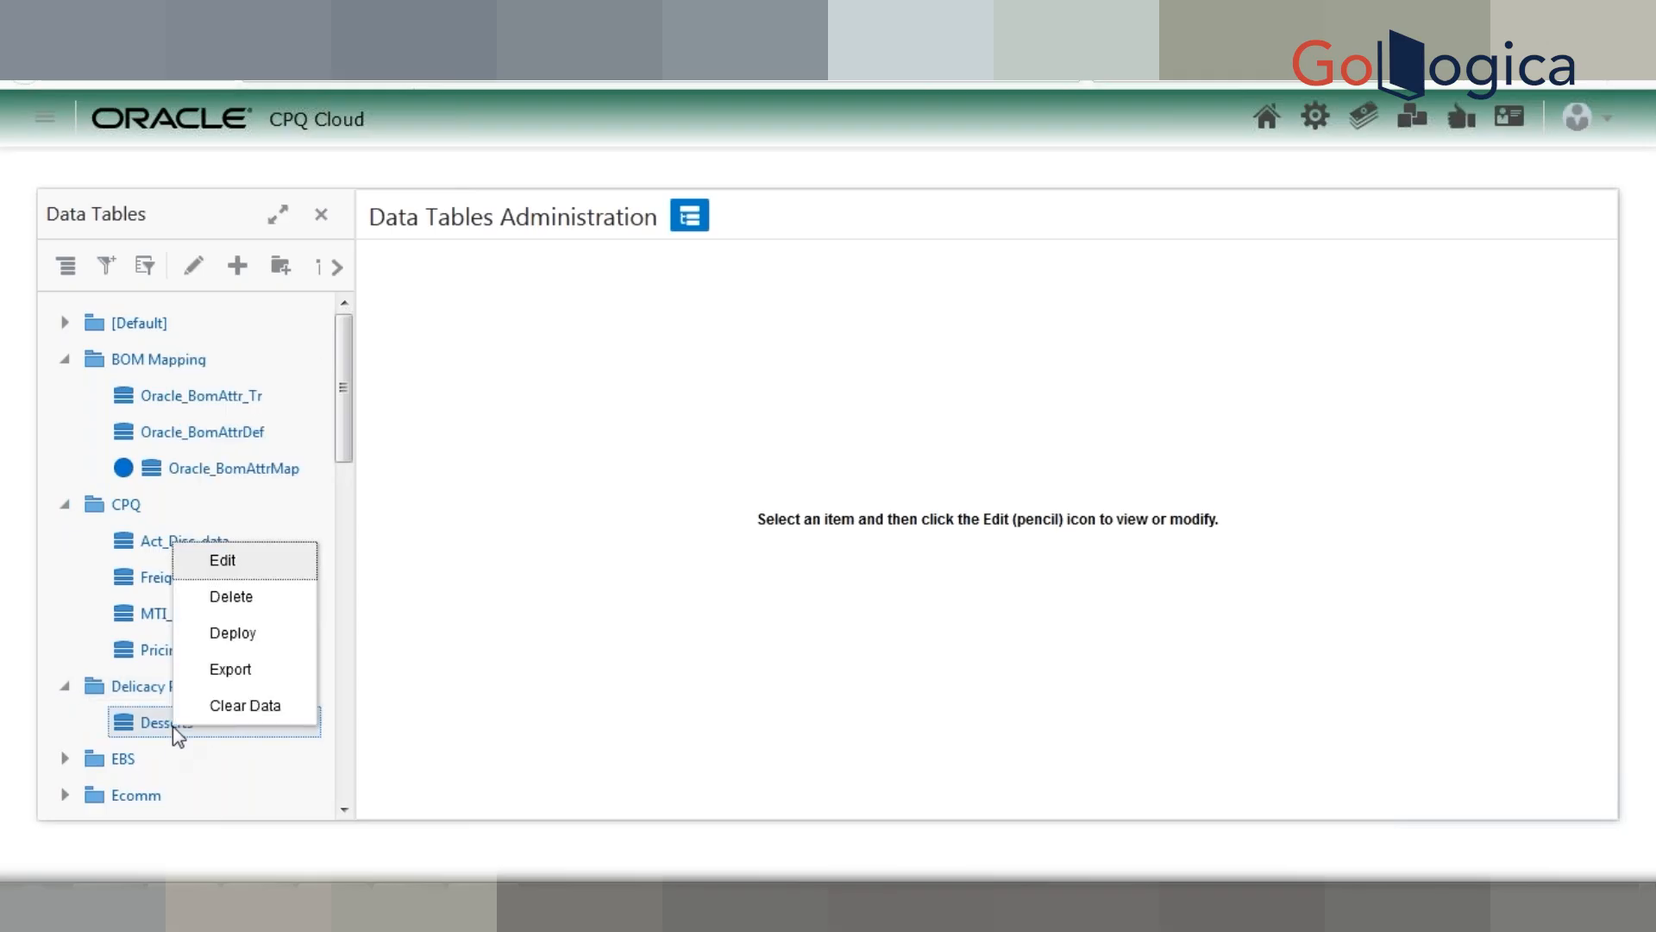
{"action": "left_click", "coordinate": [223, 560]}
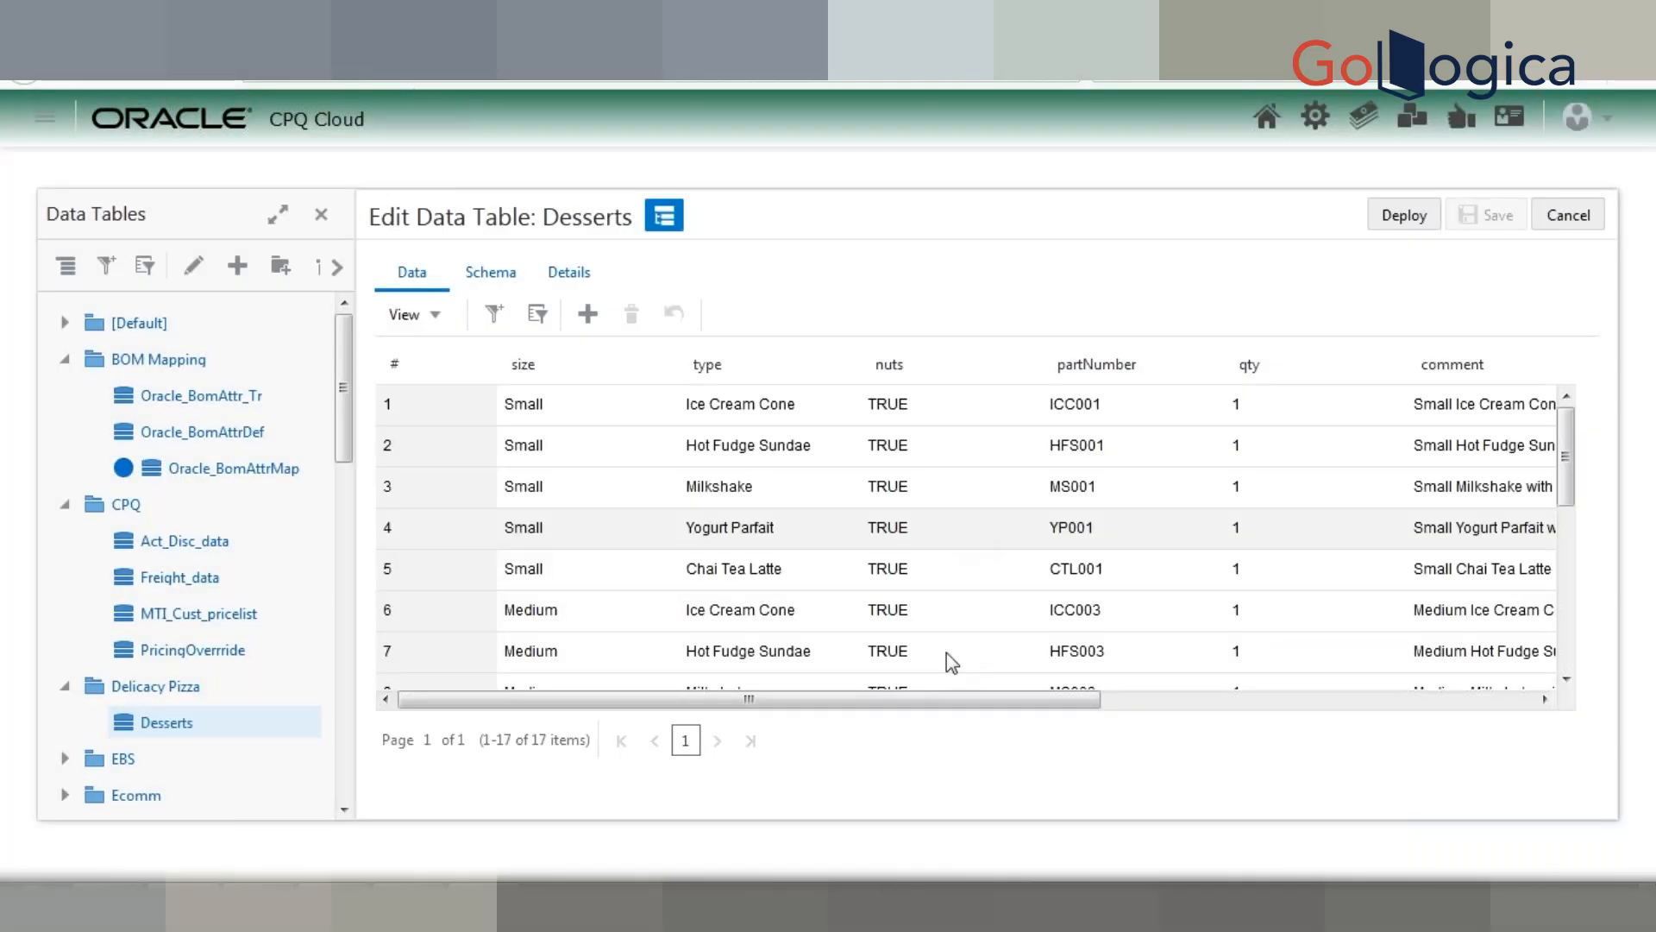
Step: Add a blank row to the Desserts table's data and try to save it
{"action": "left_click_drag", "start_coordinate": [924, 703], "coordinate": [1423, 628]}
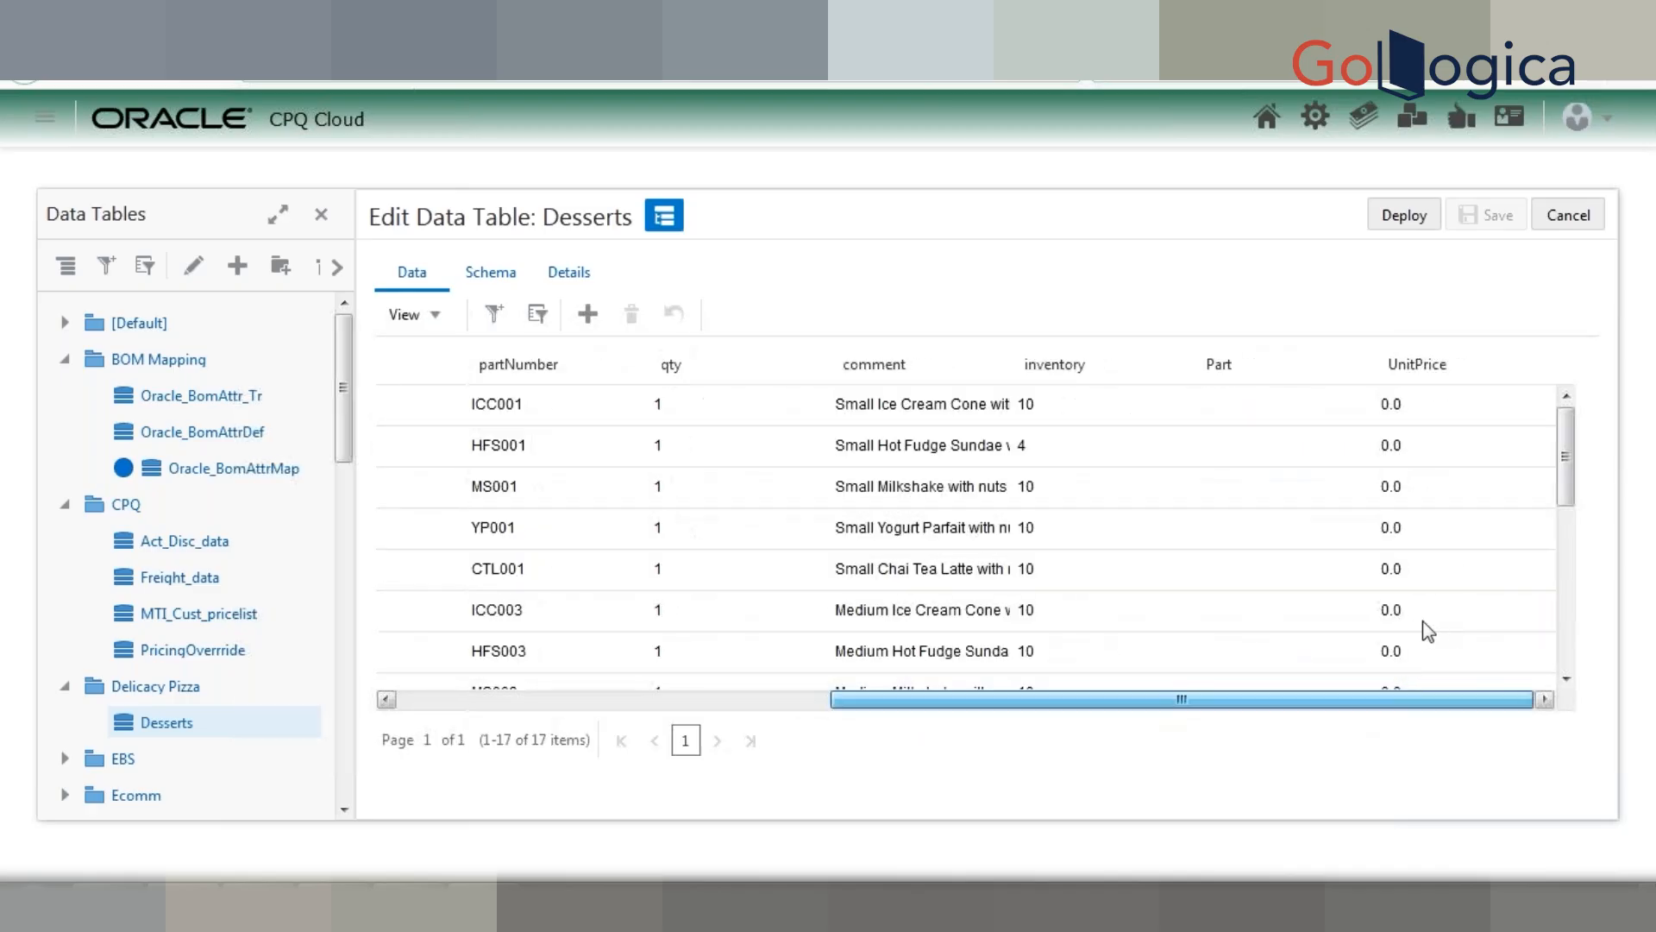
{"action": "left_click_drag", "start_coordinate": [1566, 429], "coordinate": [1566, 604]}
{"action": "mouse_move", "coordinate": [1206, 710]}
{"action": "left_mouse_down"}
{"action": "mouse_move", "coordinate": [747, 722]}
{"action": "mouse_move", "coordinate": [1072, 681]}
{"action": "mouse_move", "coordinate": [1208, 698]}
{"action": "left_mouse_up"}
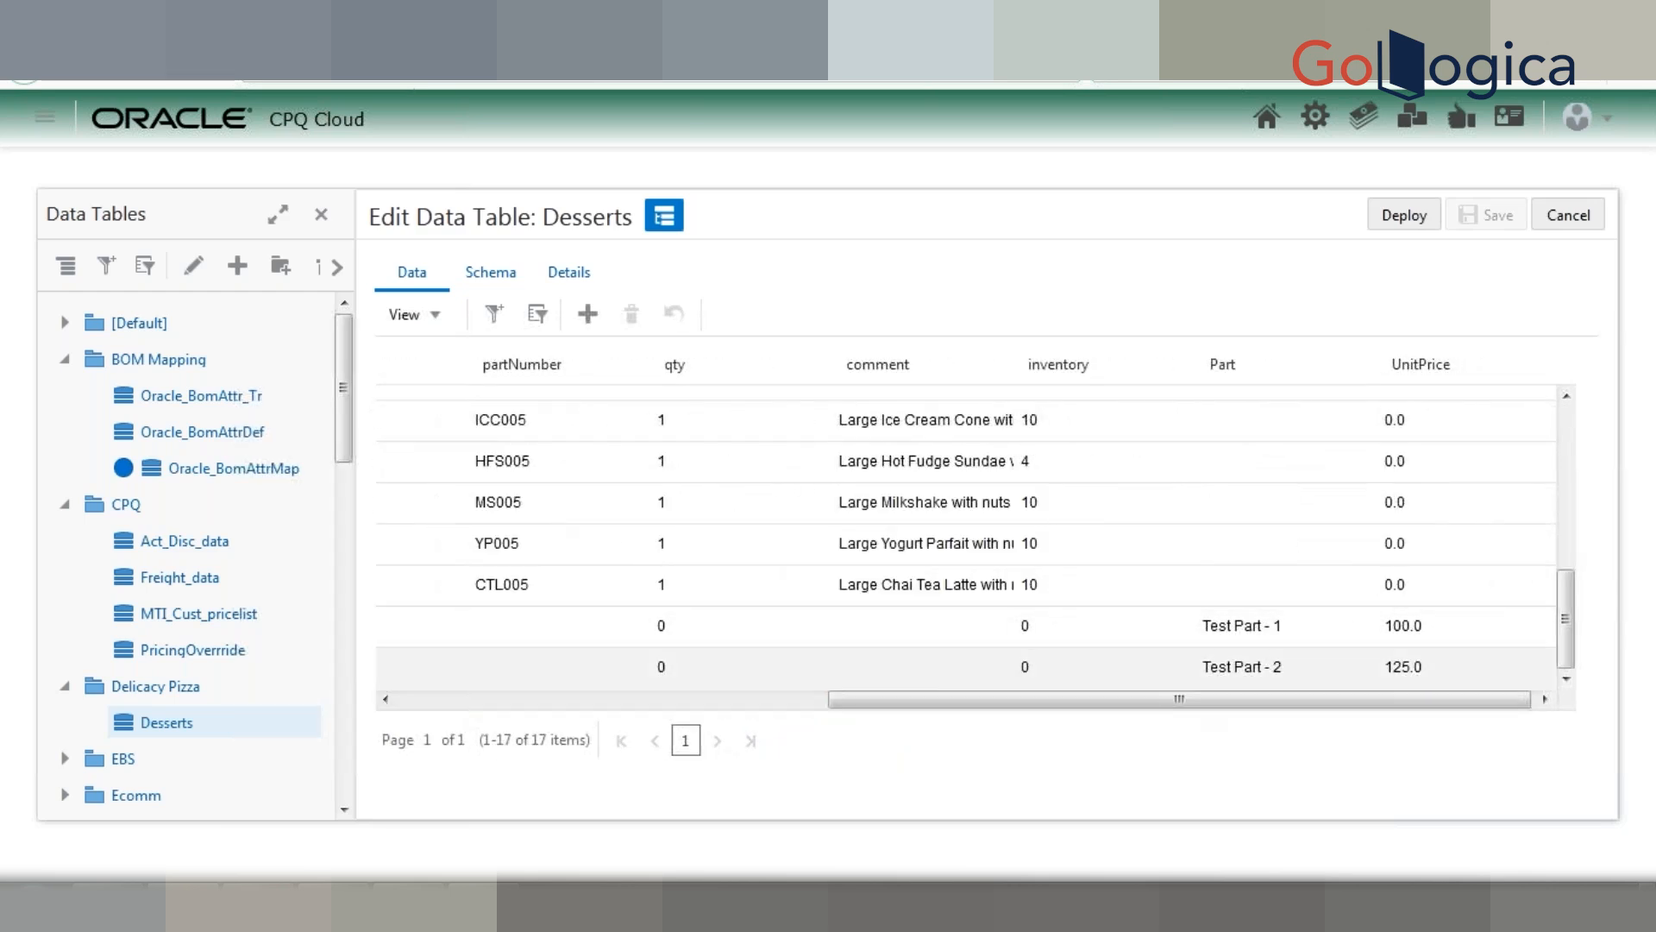
{"action": "left_click", "coordinate": [588, 314]}
{"action": "left_click", "coordinate": [1490, 226]}
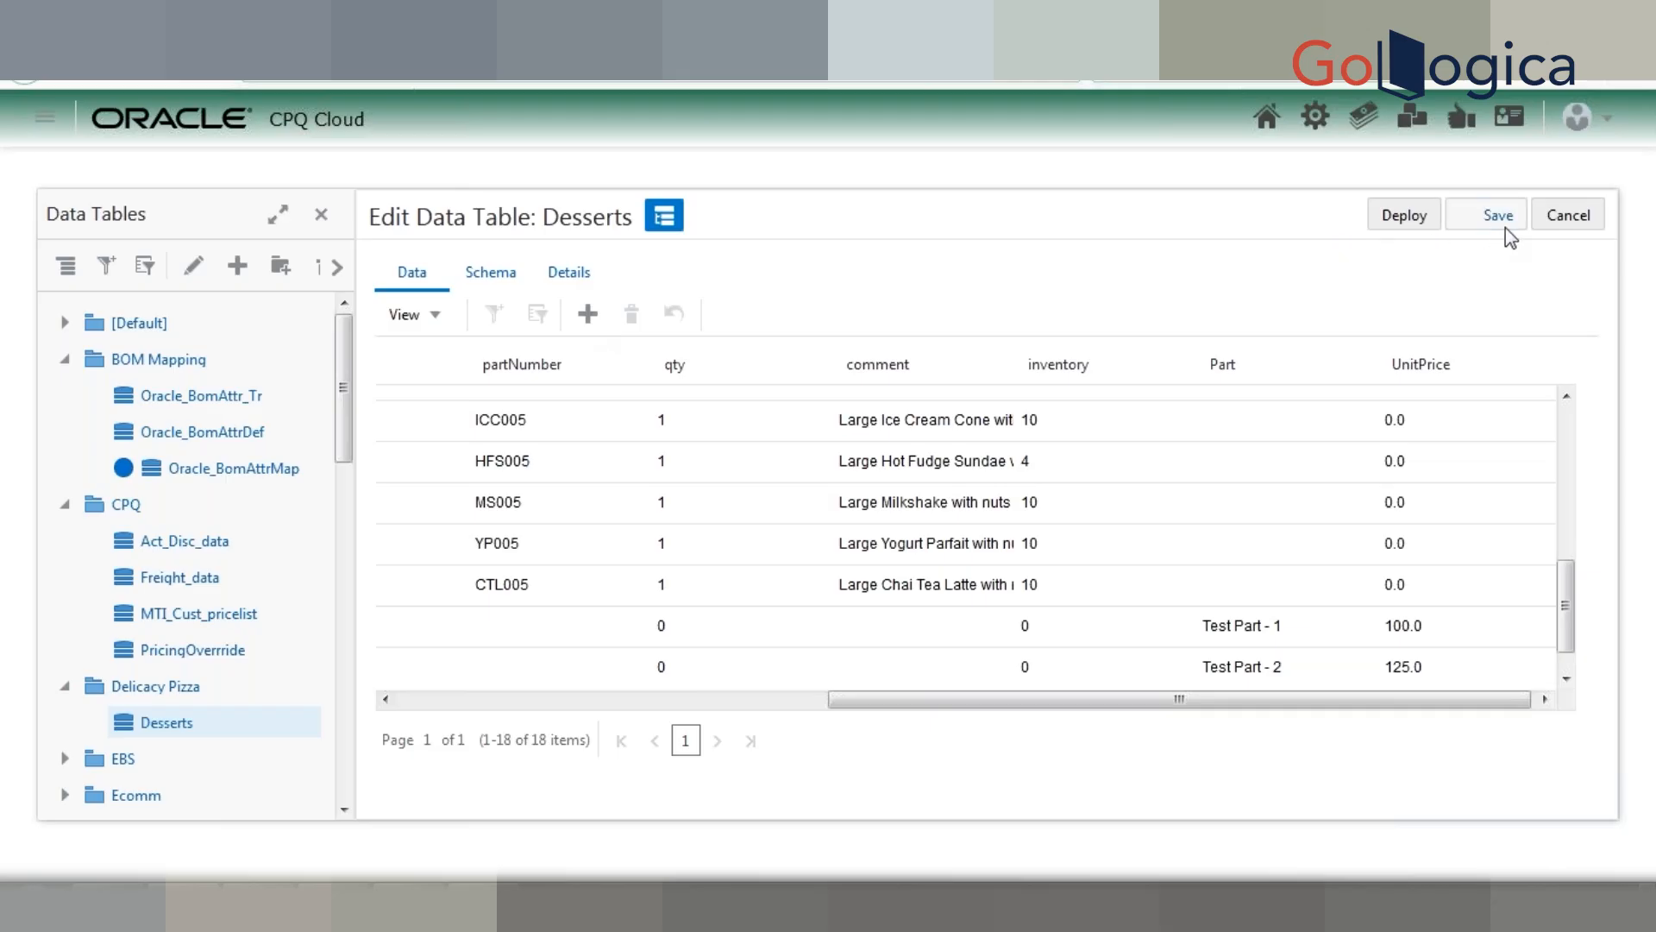
Step: Switch to the schema of the Desserts table, agreeing to save the unsaved changes
{"action": "left_click", "coordinate": [497, 285]}
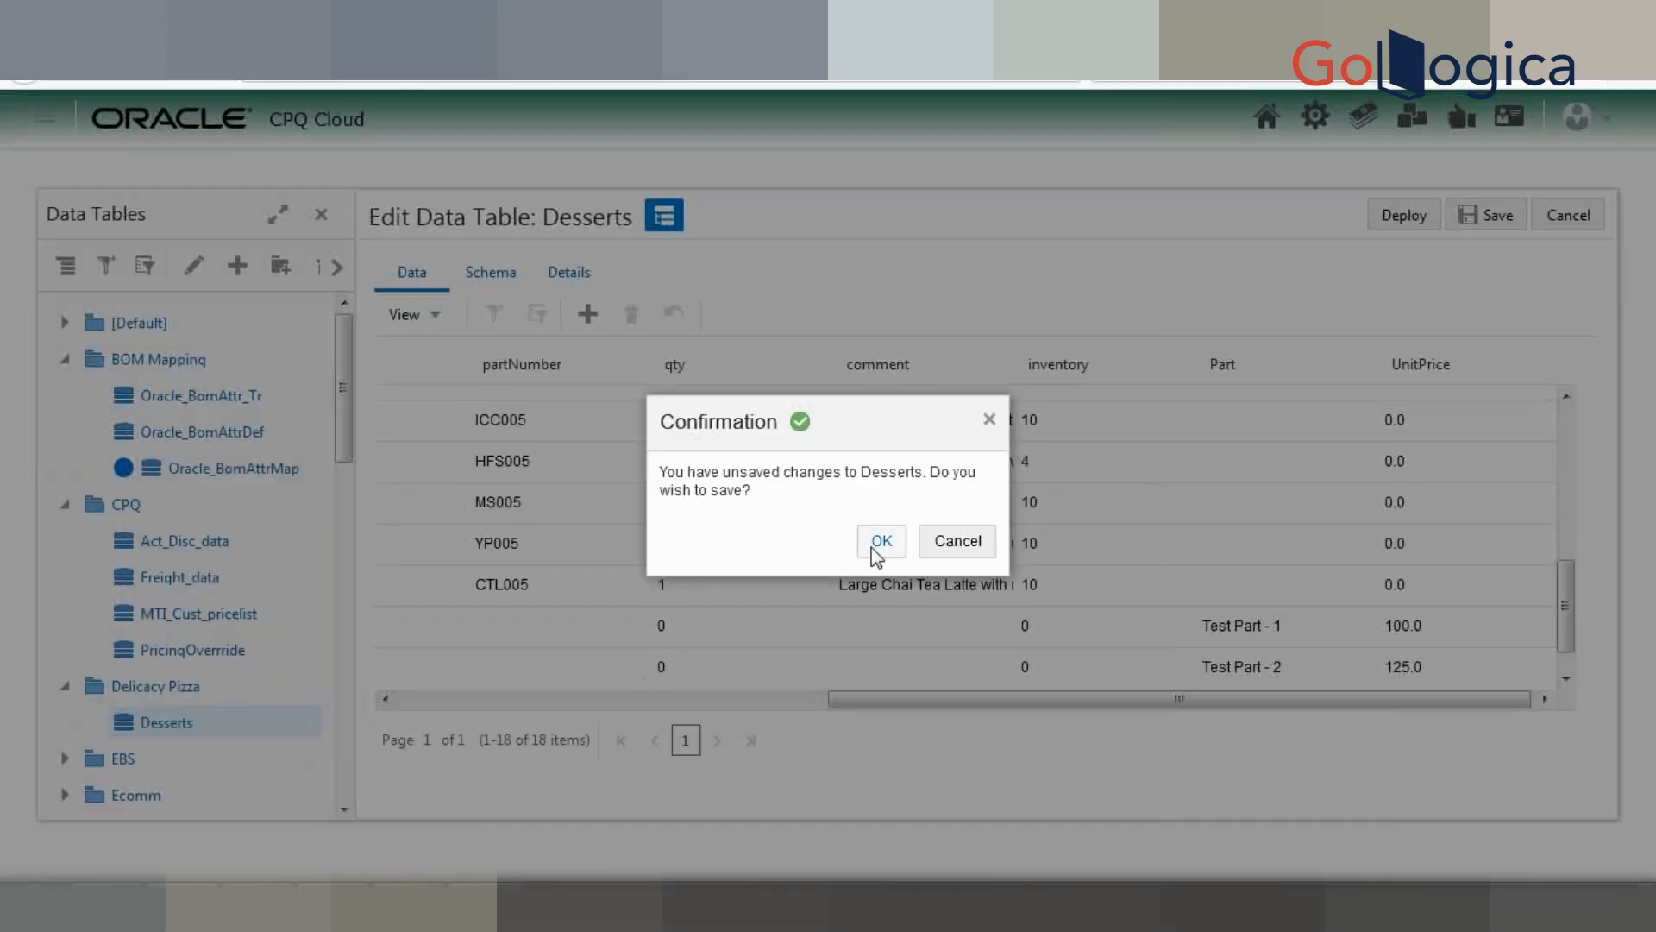
{"action": "left_click", "coordinate": [940, 546]}
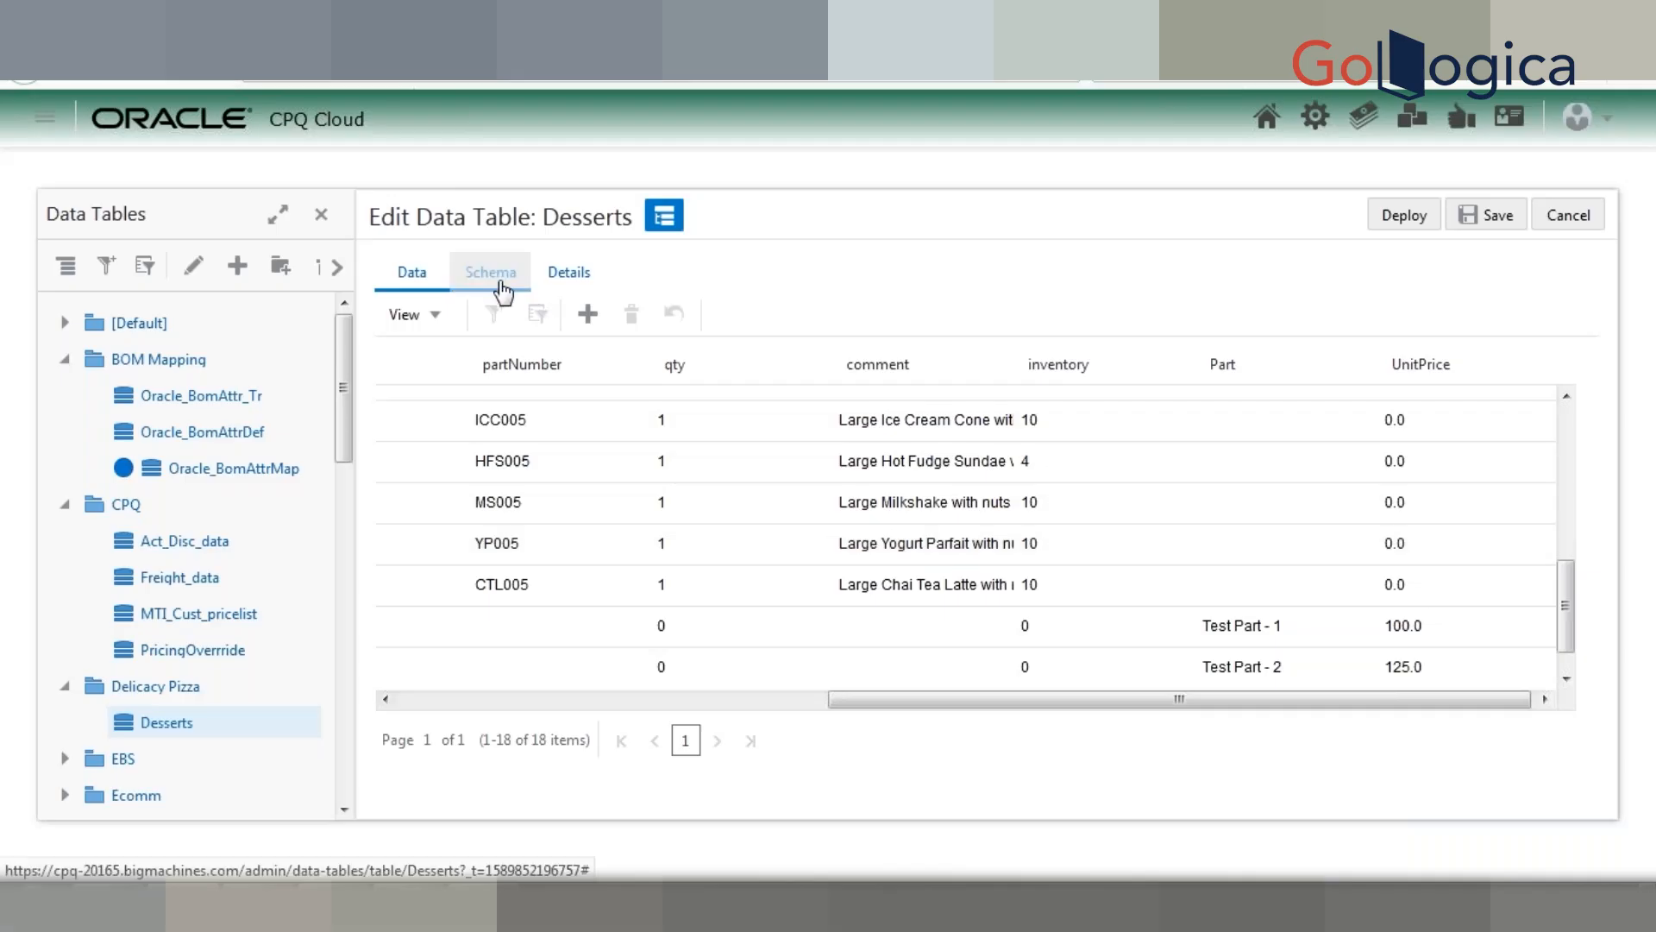
{"action": "left_click", "coordinate": [500, 289]}
{"action": "left_click", "coordinate": [882, 544]}
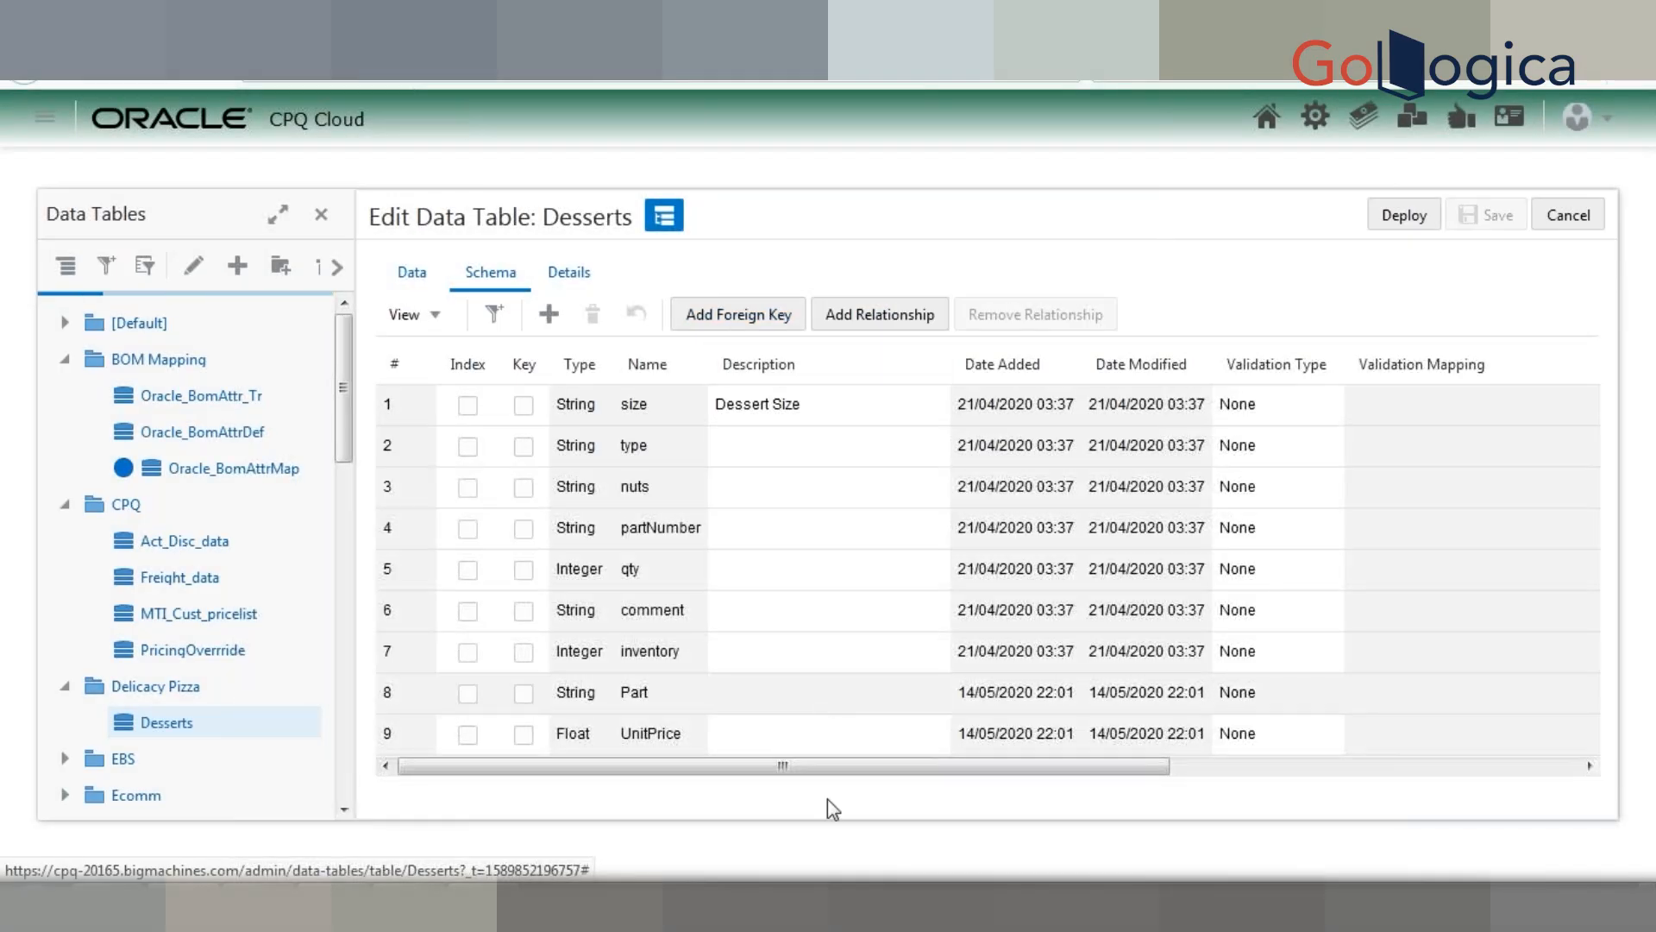
Step: Add a new column named MaxDiscount to the Desserts table's schema
{"action": "left_click_drag", "start_coordinate": [829, 770], "coordinate": [814, 849]}
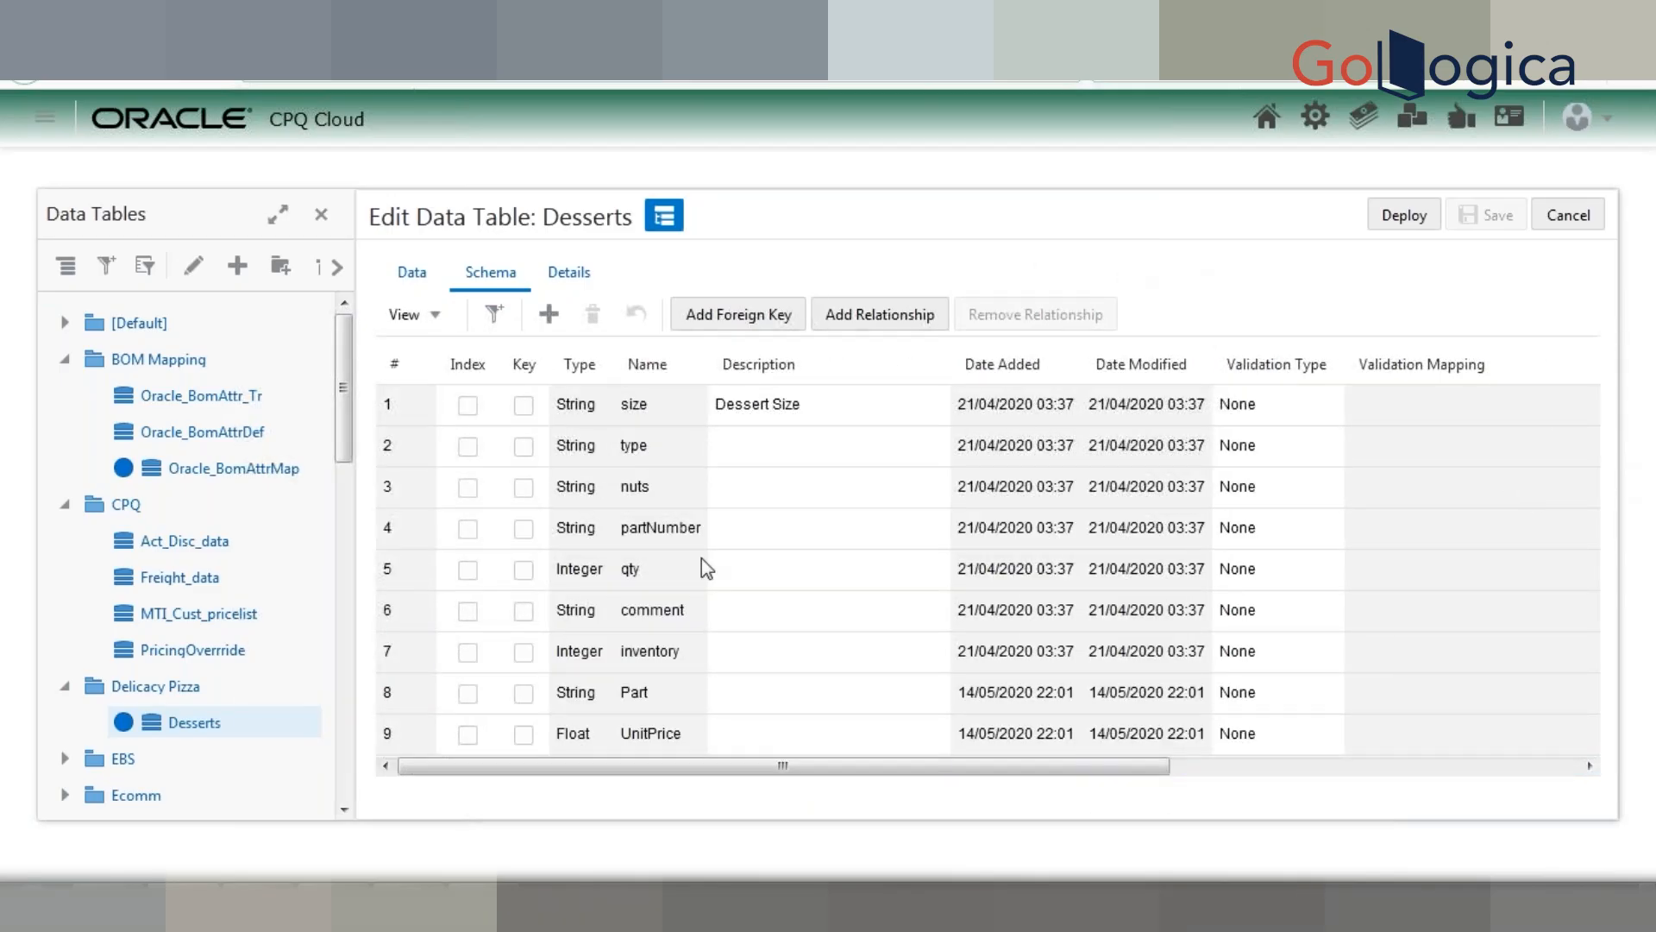
{"action": "left_click", "coordinate": [543, 315]}
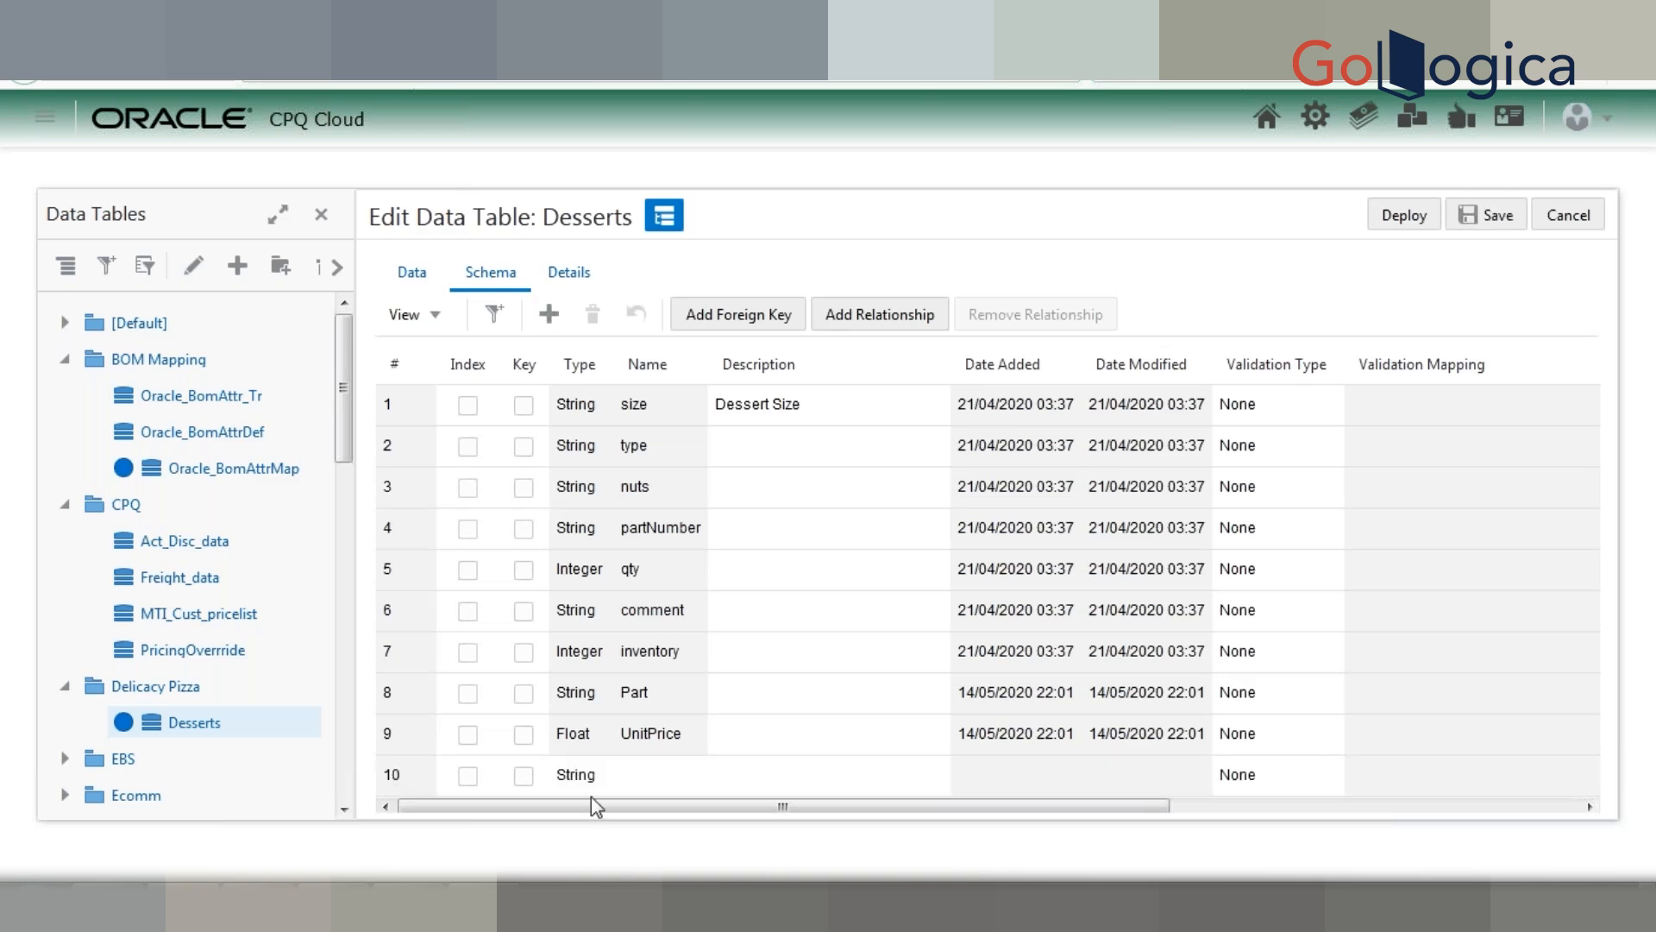
{"action": "left_click", "coordinate": [664, 787]}
{"action": "type", "text": "Max.Discount"}
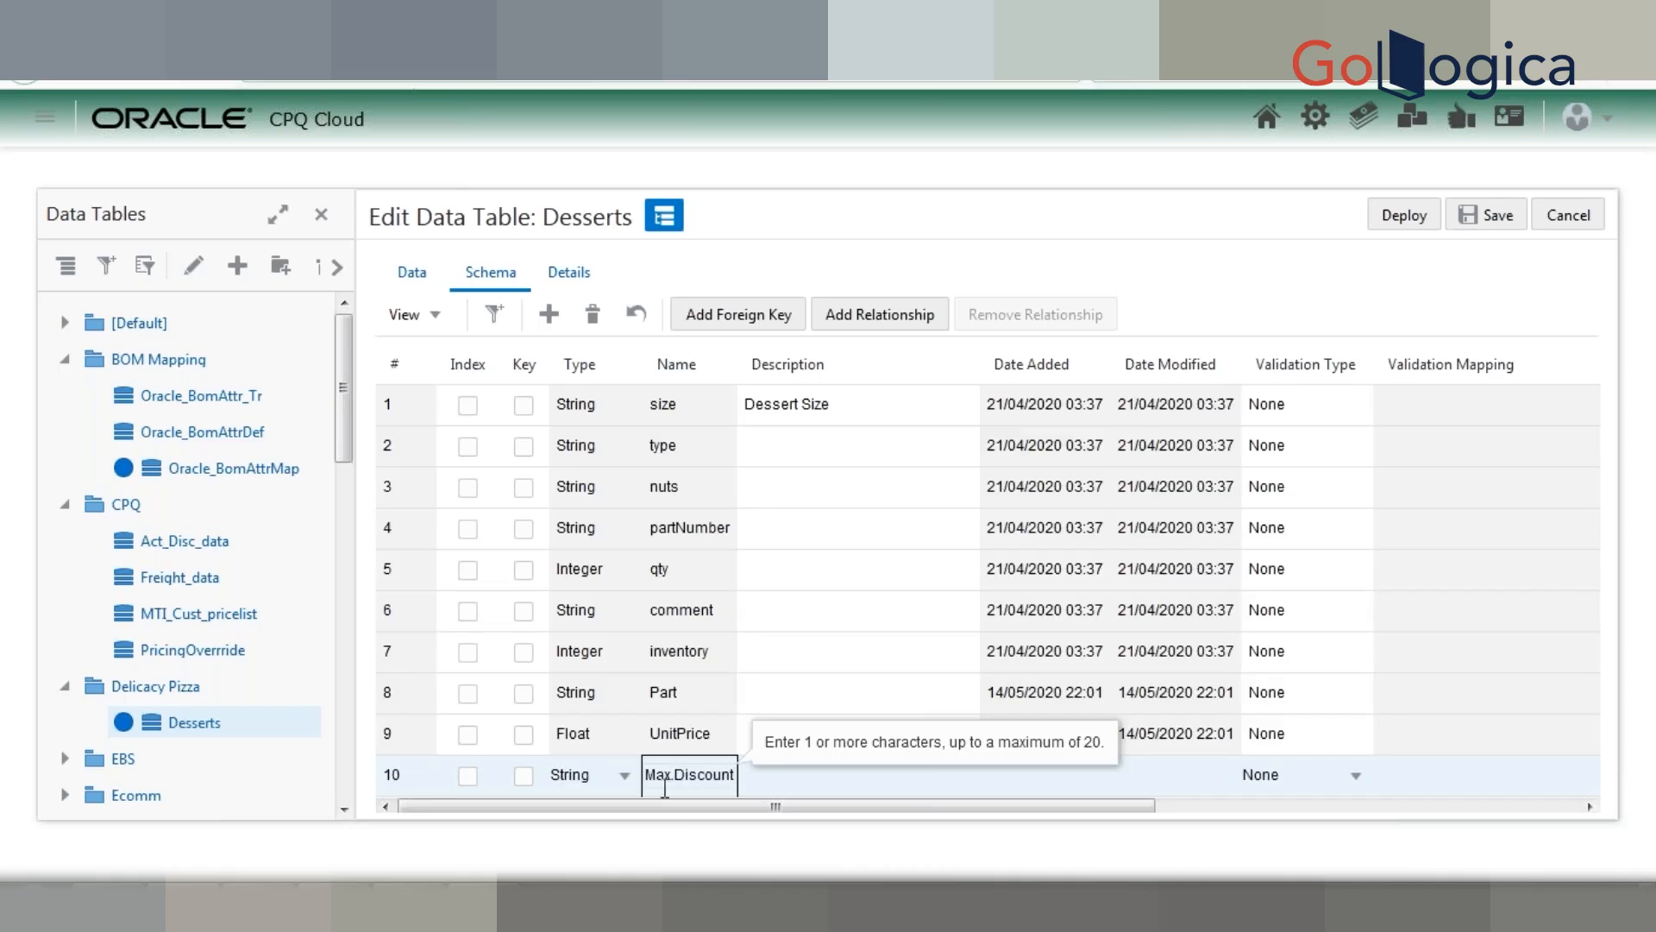
{"action": "left_click", "coordinate": [853, 762]}
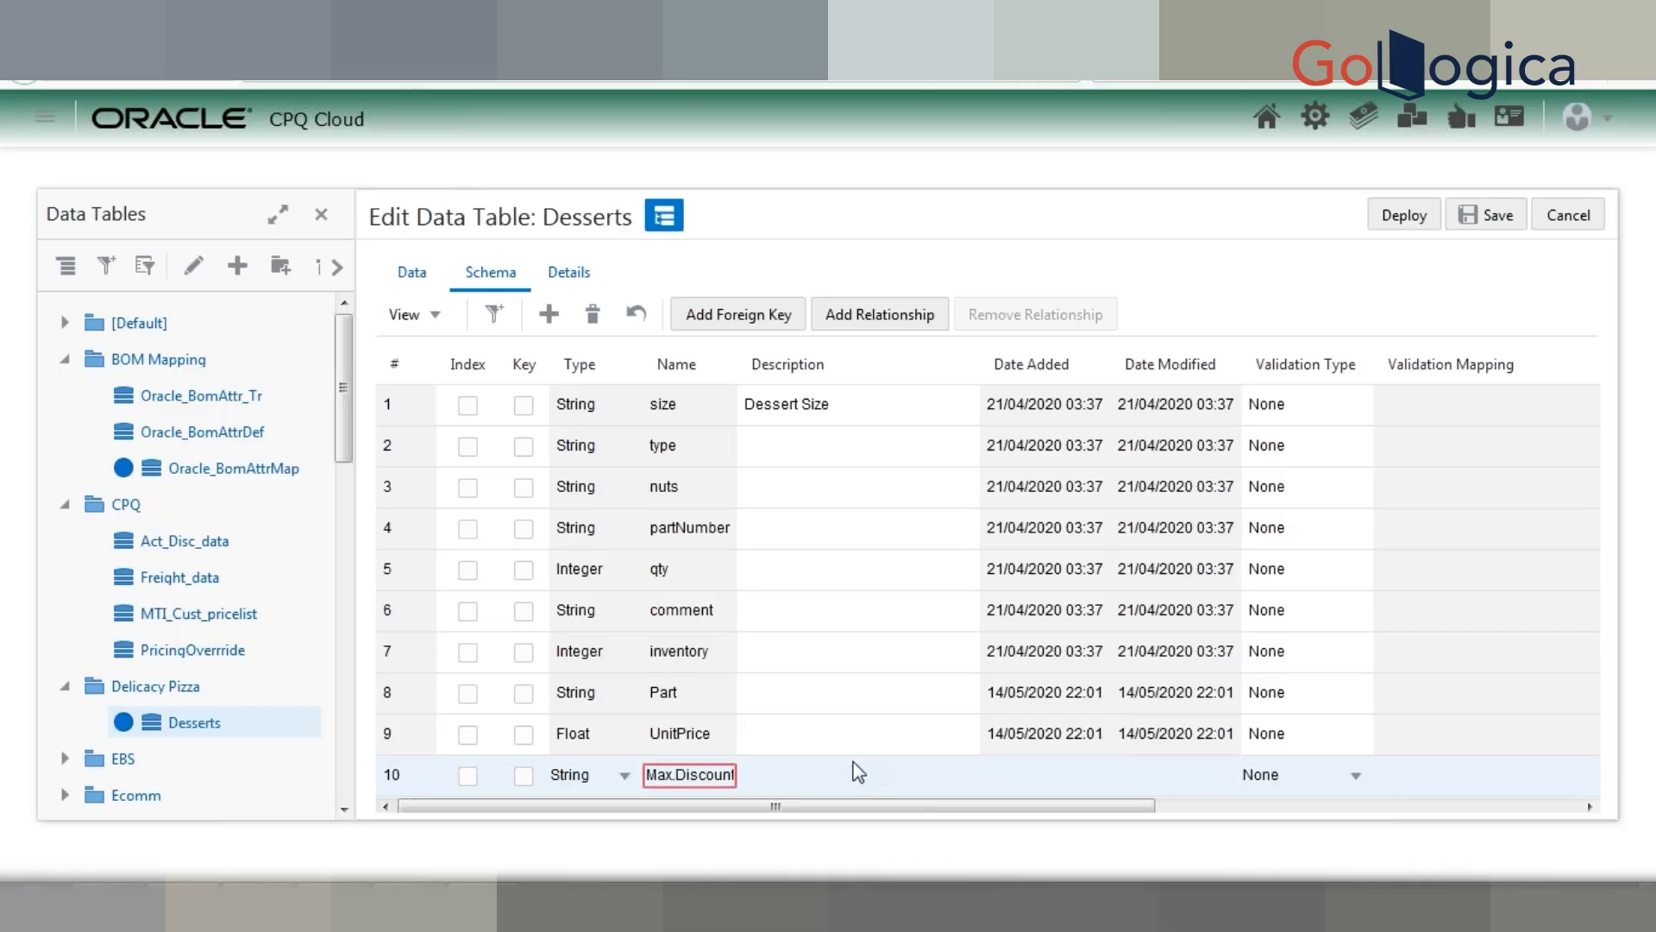
{"action": "double_click", "coordinate": [677, 775]}
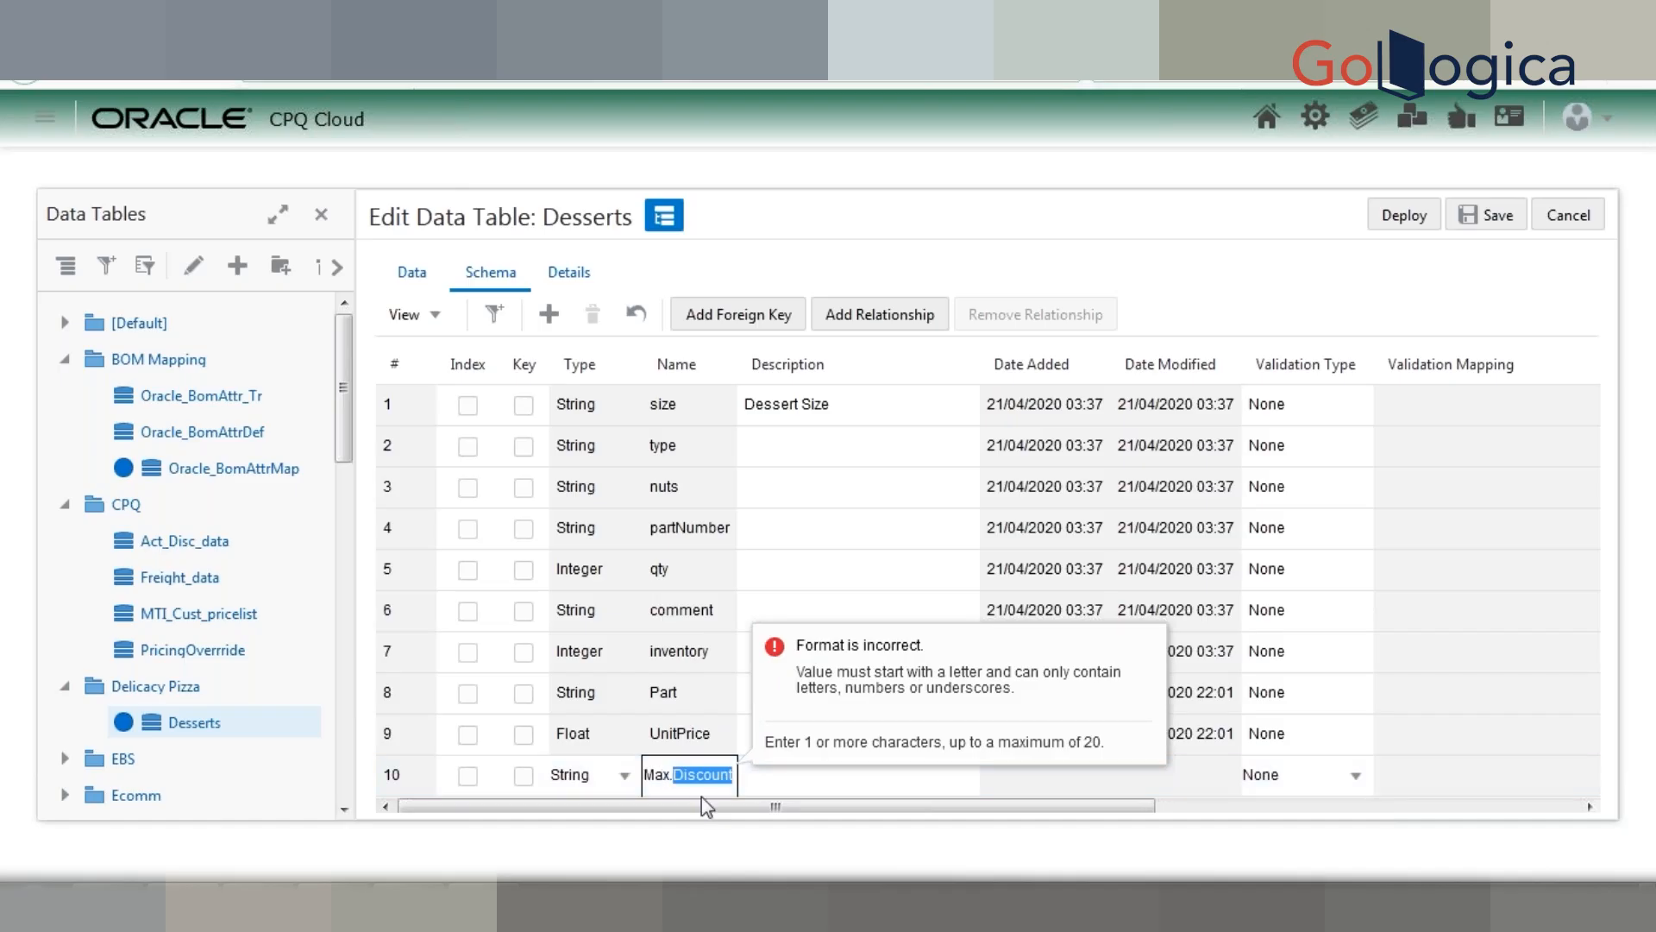
{"action": "left_click", "coordinate": [678, 777]}
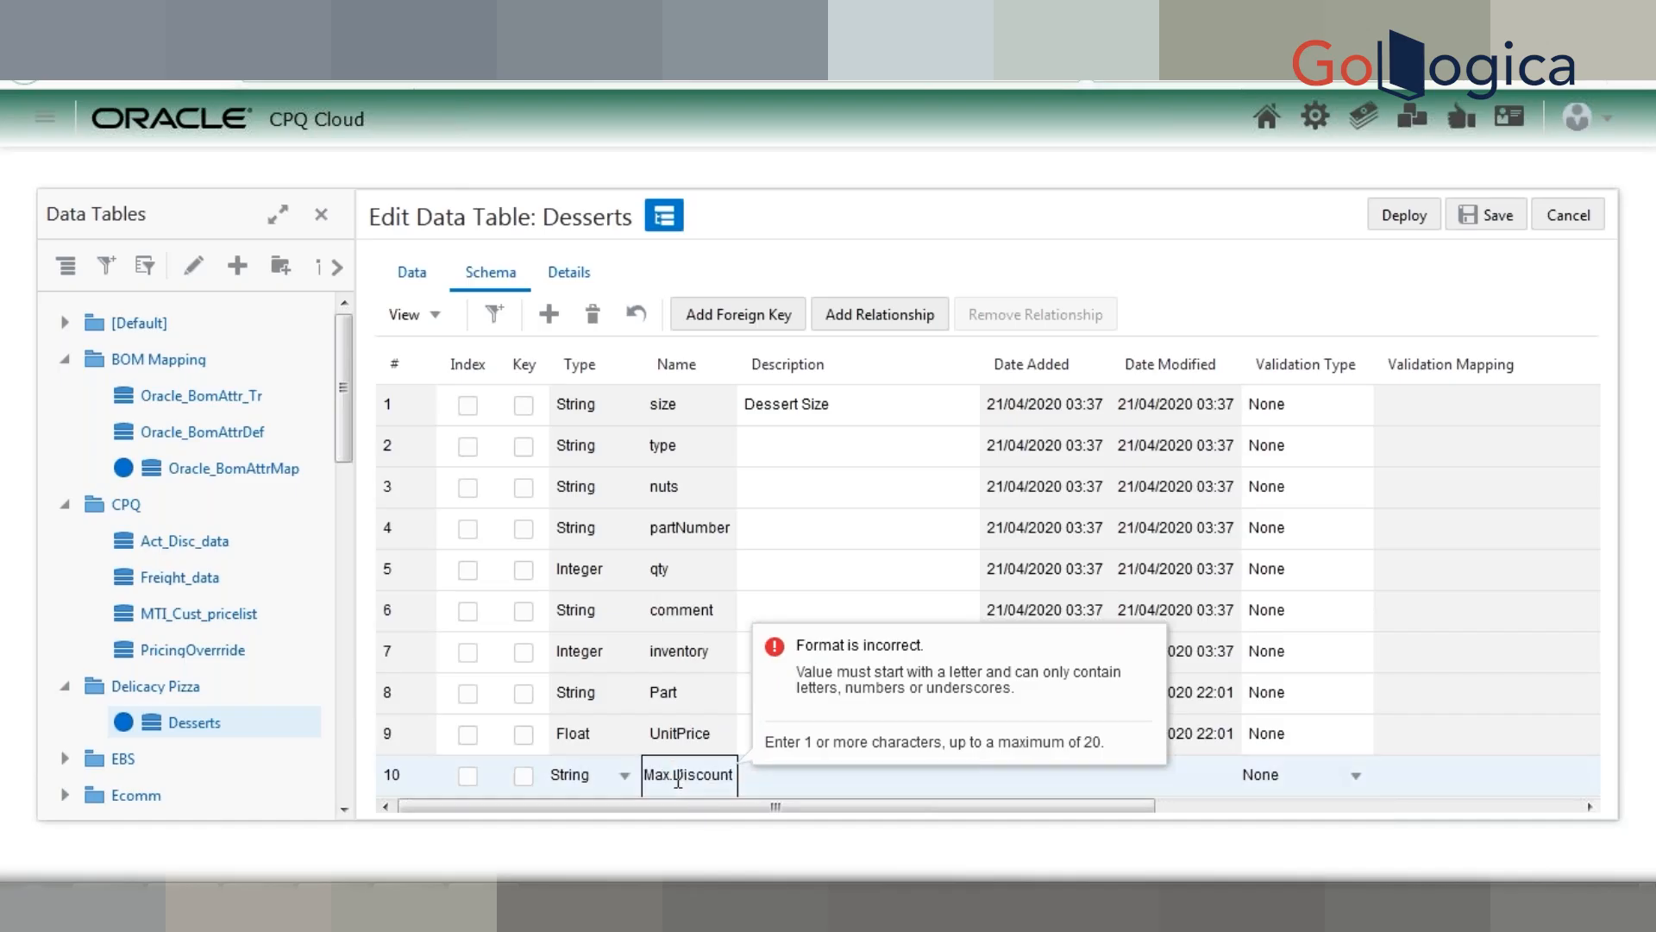
{"action": "key", "text": "BackSpace"}
{"action": "left_click", "coordinate": [723, 812]}
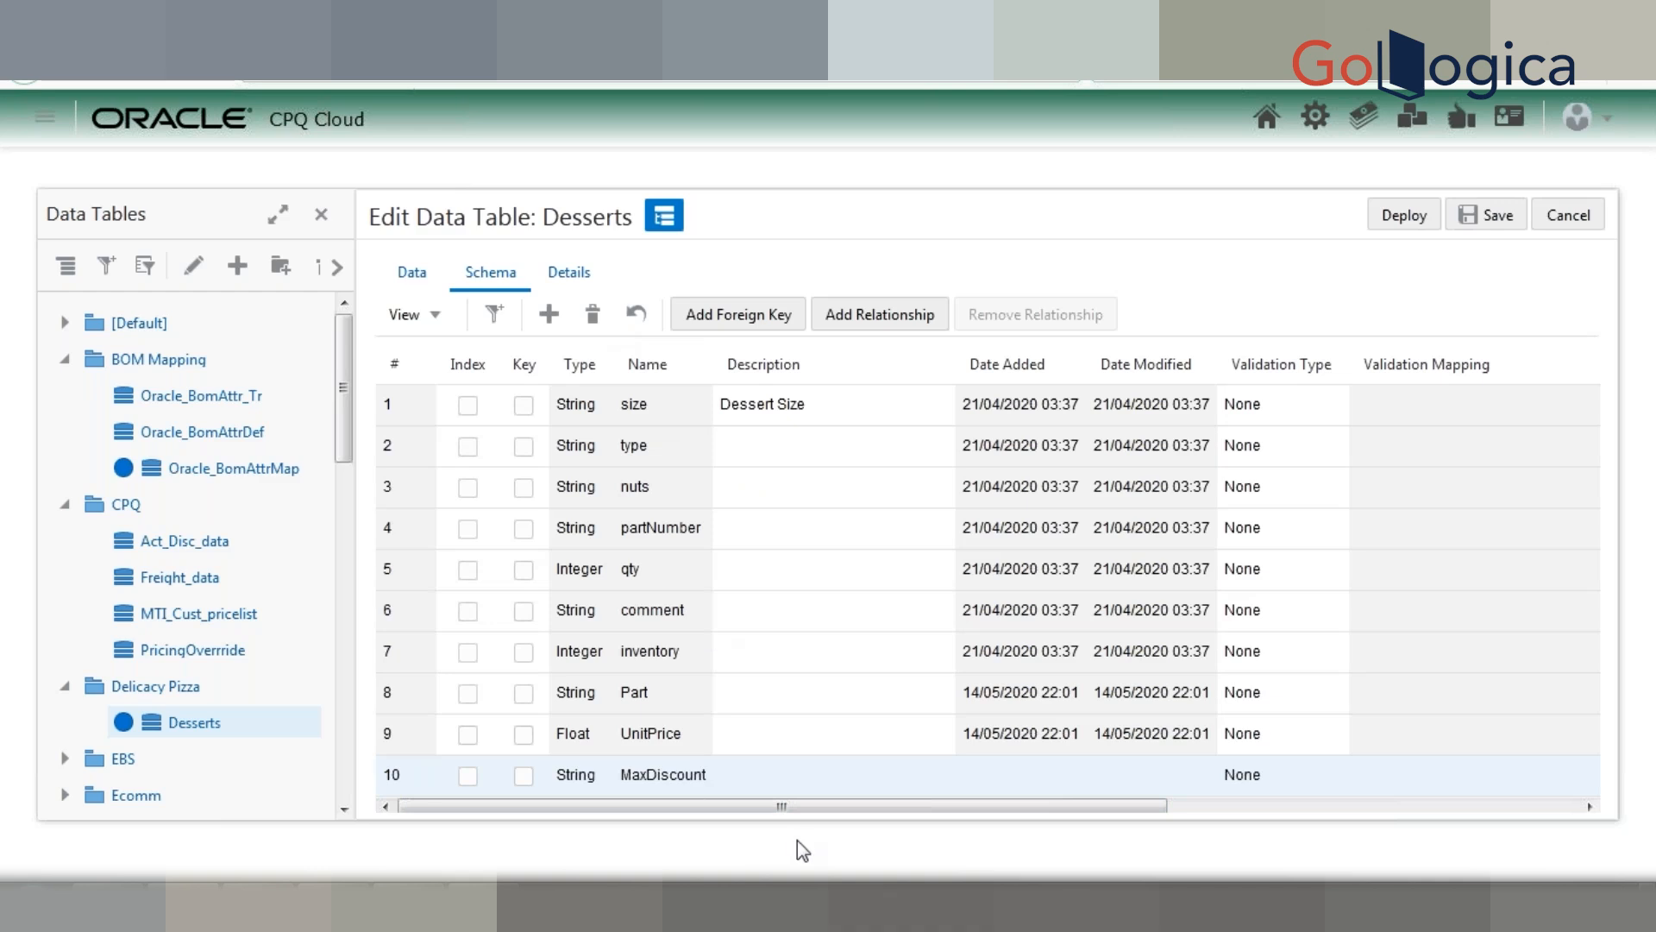
Step: Set the MaxDiscount column's data type to Float and save the schema
{"action": "left_click", "coordinate": [588, 785]}
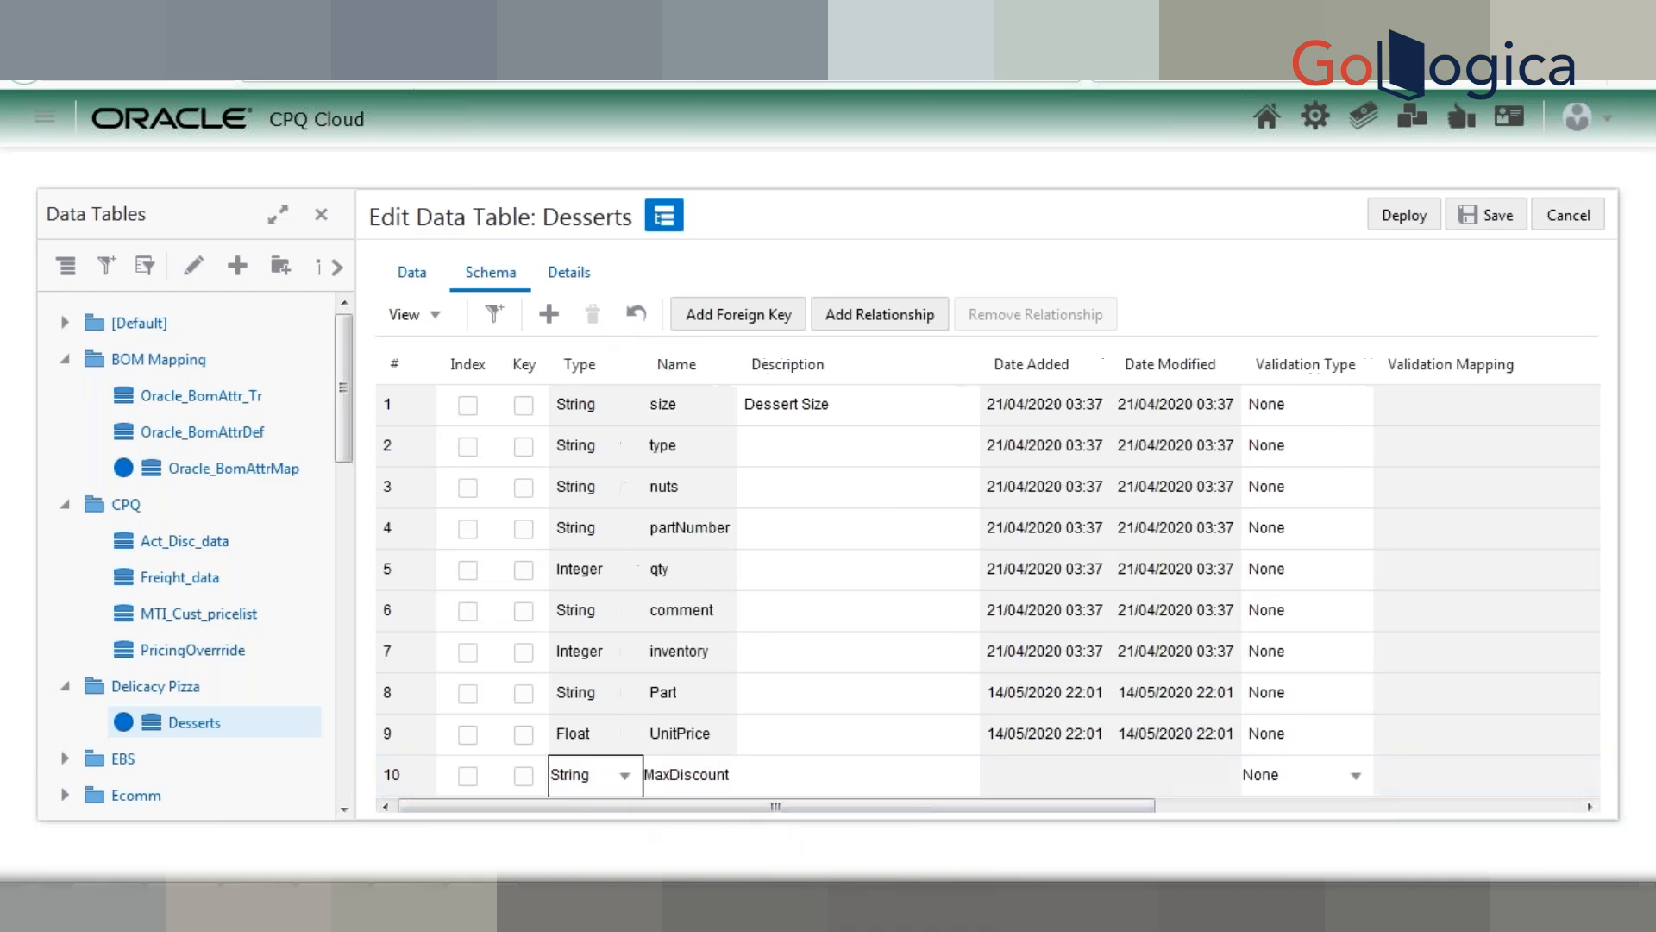
{"action": "left_click", "coordinate": [623, 781]}
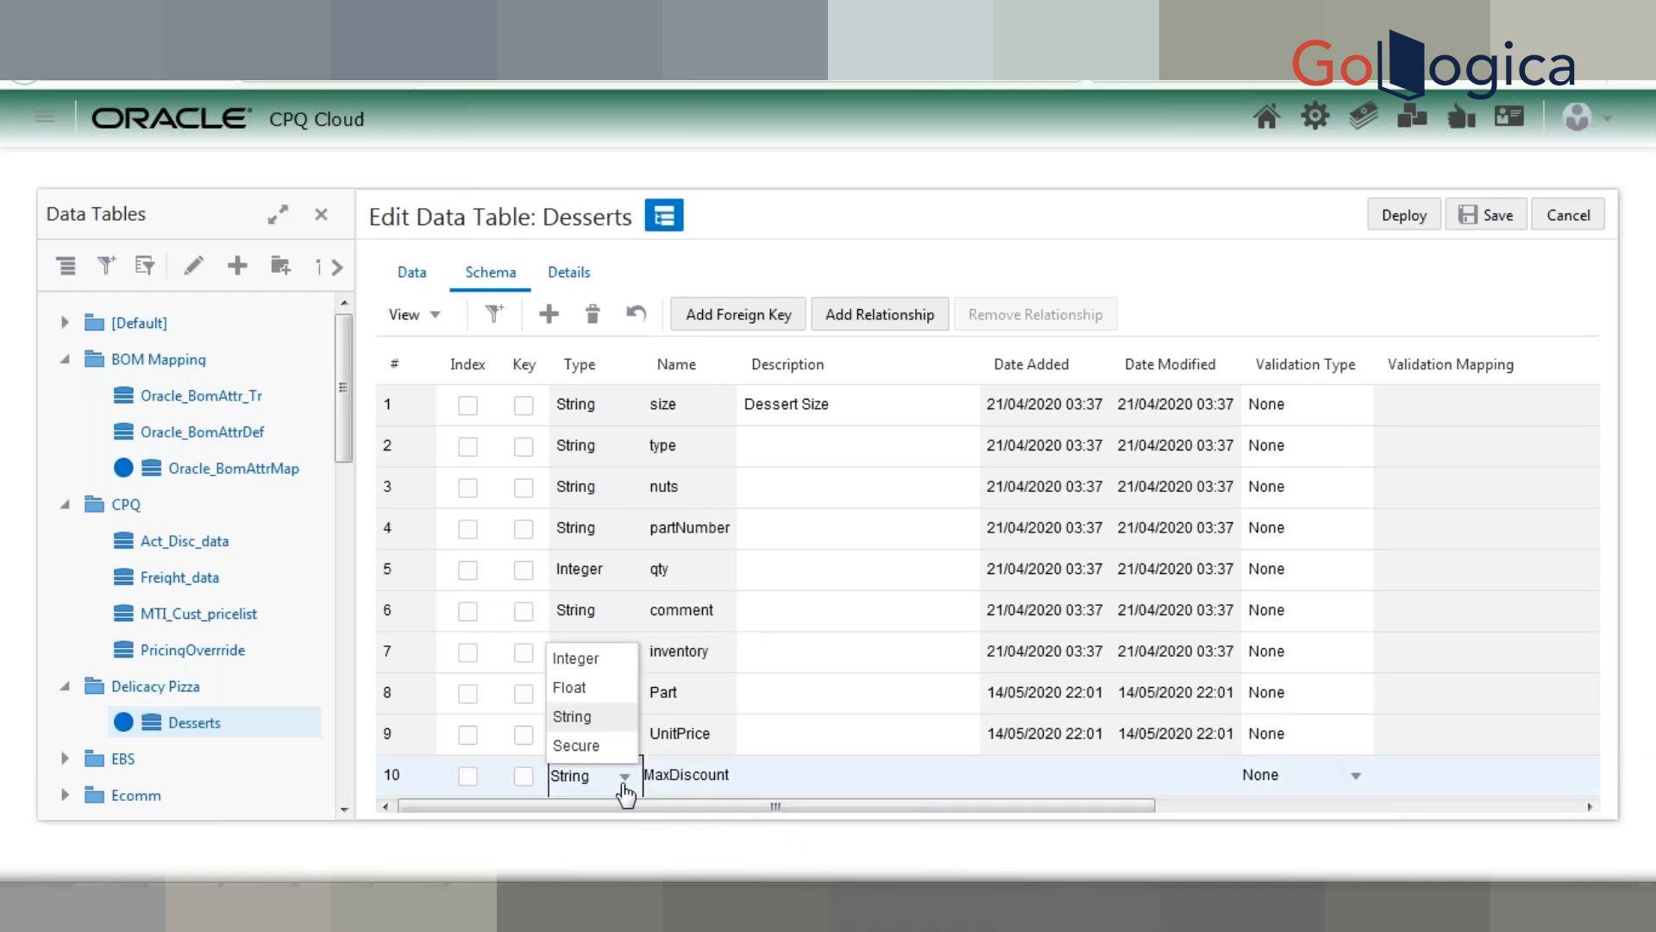
{"action": "left_click", "coordinate": [603, 688]}
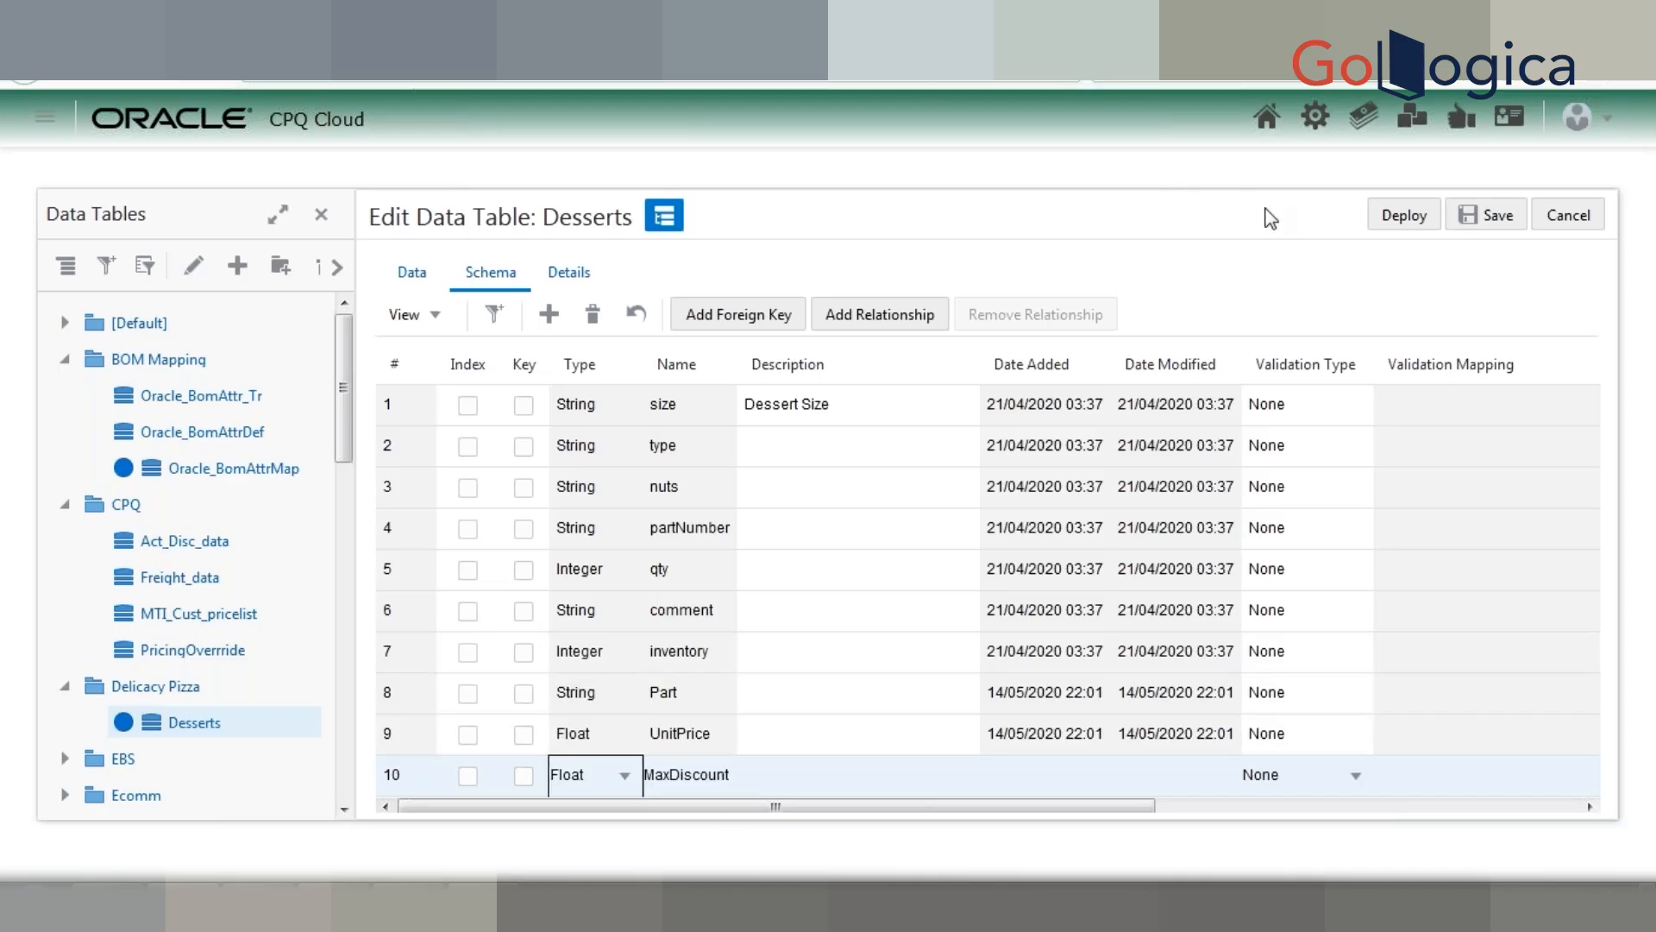
{"action": "left_click", "coordinate": [1492, 217]}
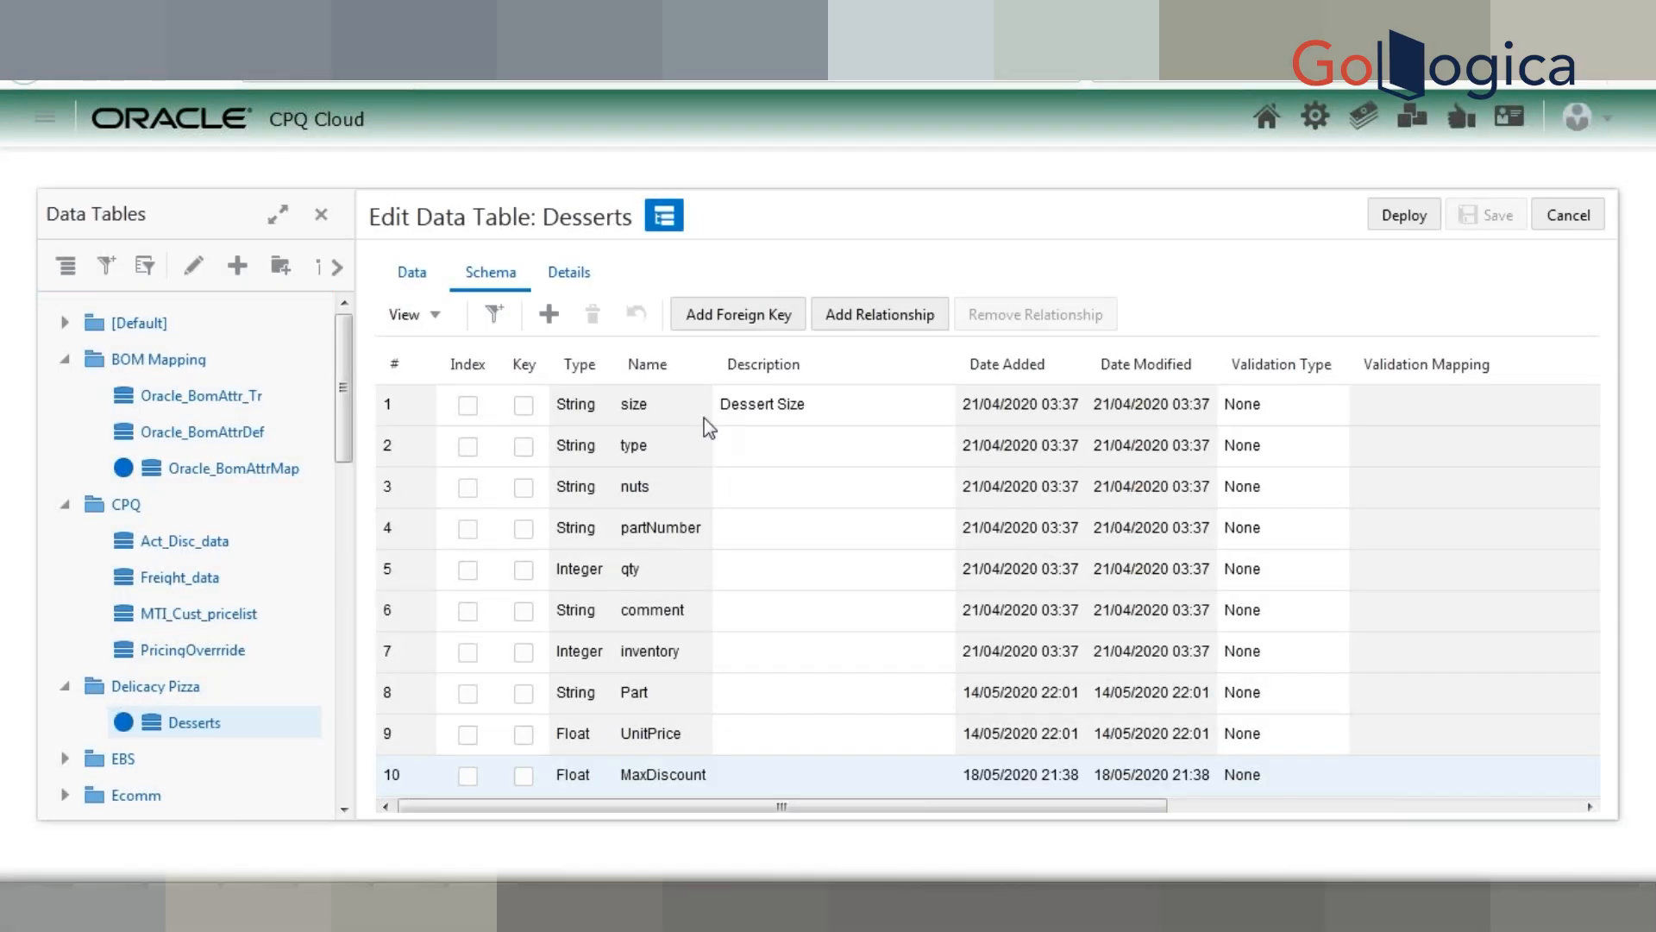
Step: In the Desserts data, set MaxDiscount to 50 for Test Part - 1 and 25 for Test Part - 2
{"action": "left_click", "coordinate": [421, 289]}
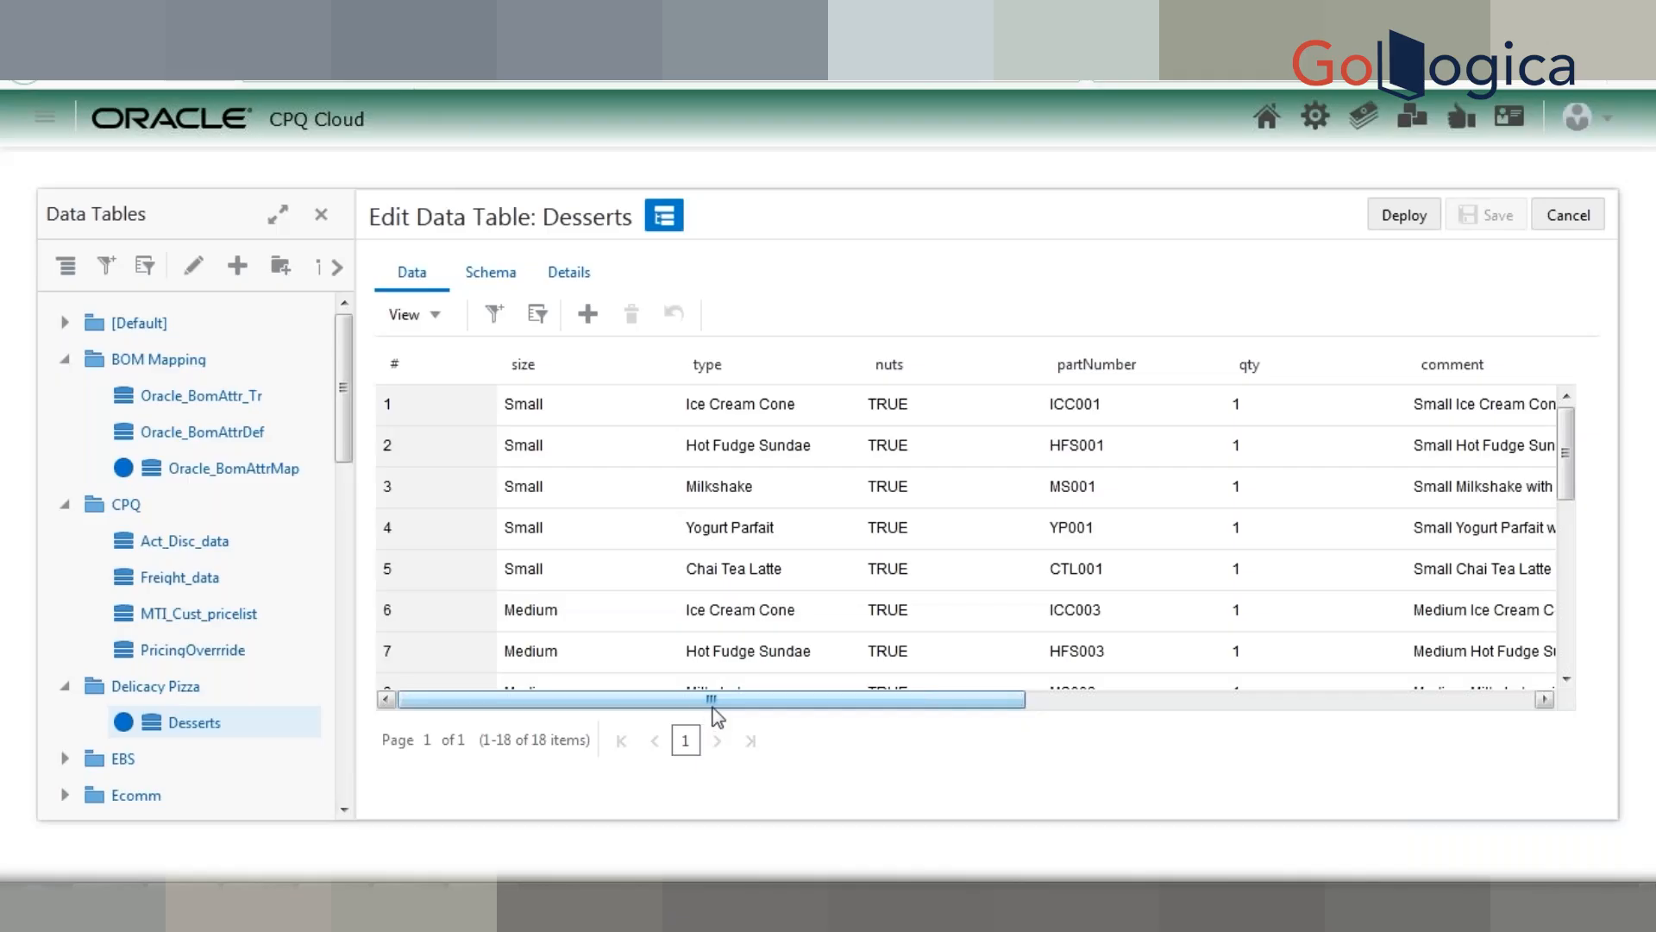
{"action": "left_click_drag", "start_coordinate": [1565, 469], "coordinate": [1568, 630]}
{"action": "left_click_drag", "start_coordinate": [960, 700], "coordinate": [1521, 722]}
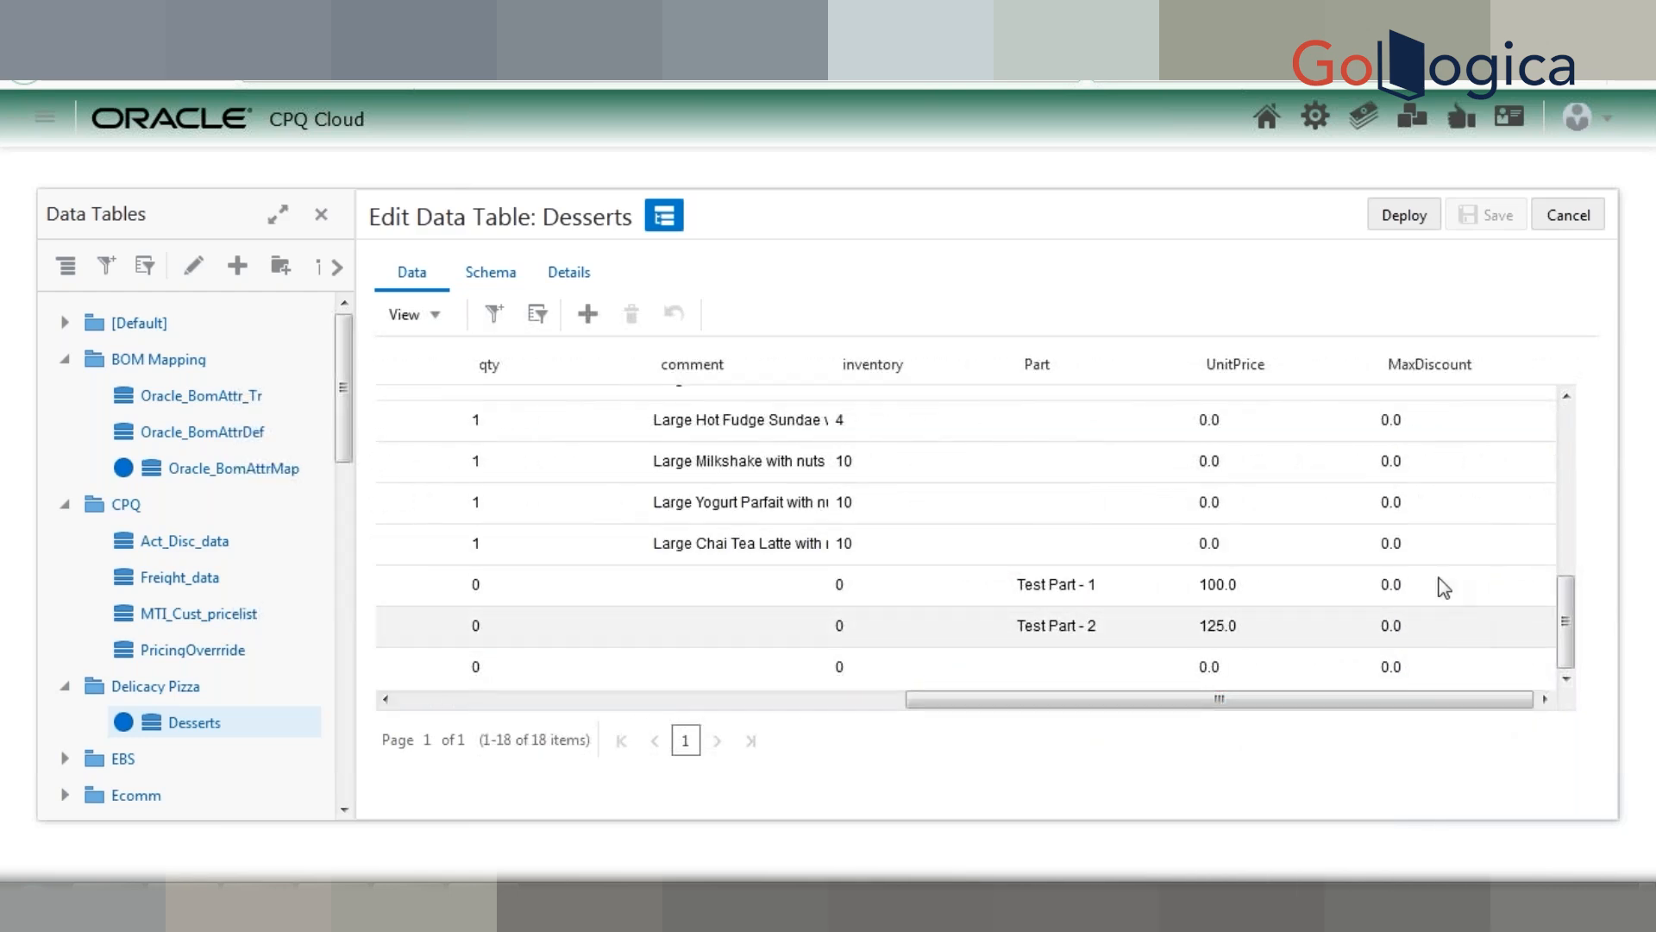
{"action": "left_click", "coordinate": [1432, 599]}
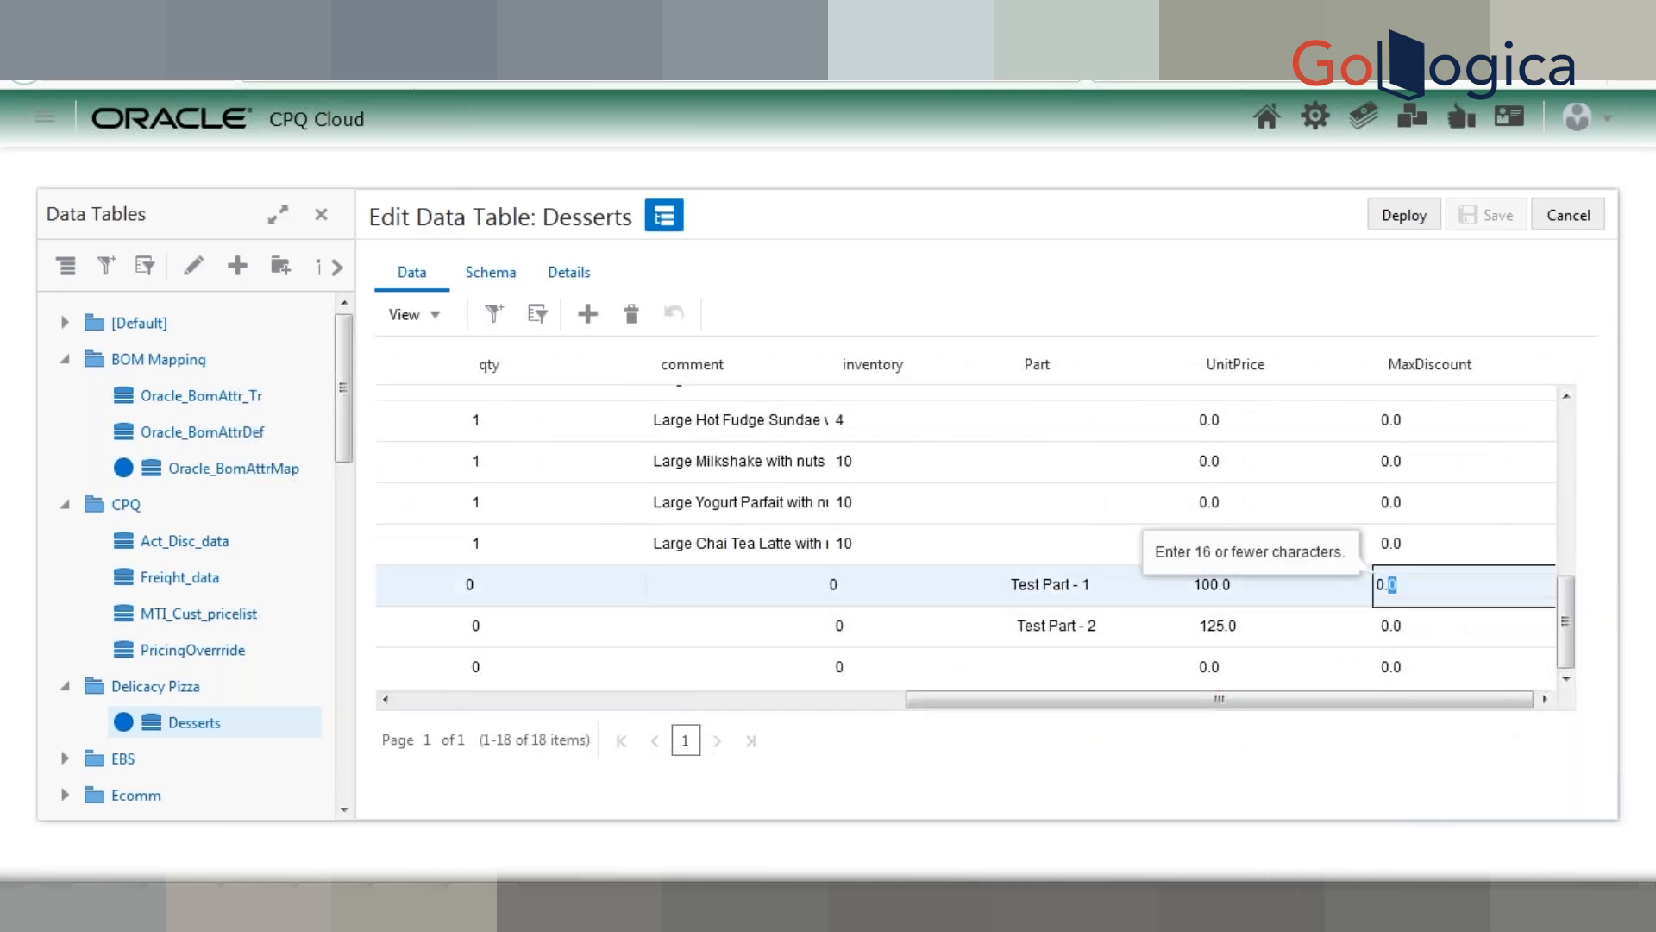
{"action": "left_click_drag", "start_coordinate": [1388, 586], "coordinate": [1374, 586]}
{"action": "type", "text": "50"}
{"action": "left_click", "coordinate": [1438, 631]}
{"action": "double_click", "coordinate": [1435, 620]}
{"action": "type", "text": "25"}
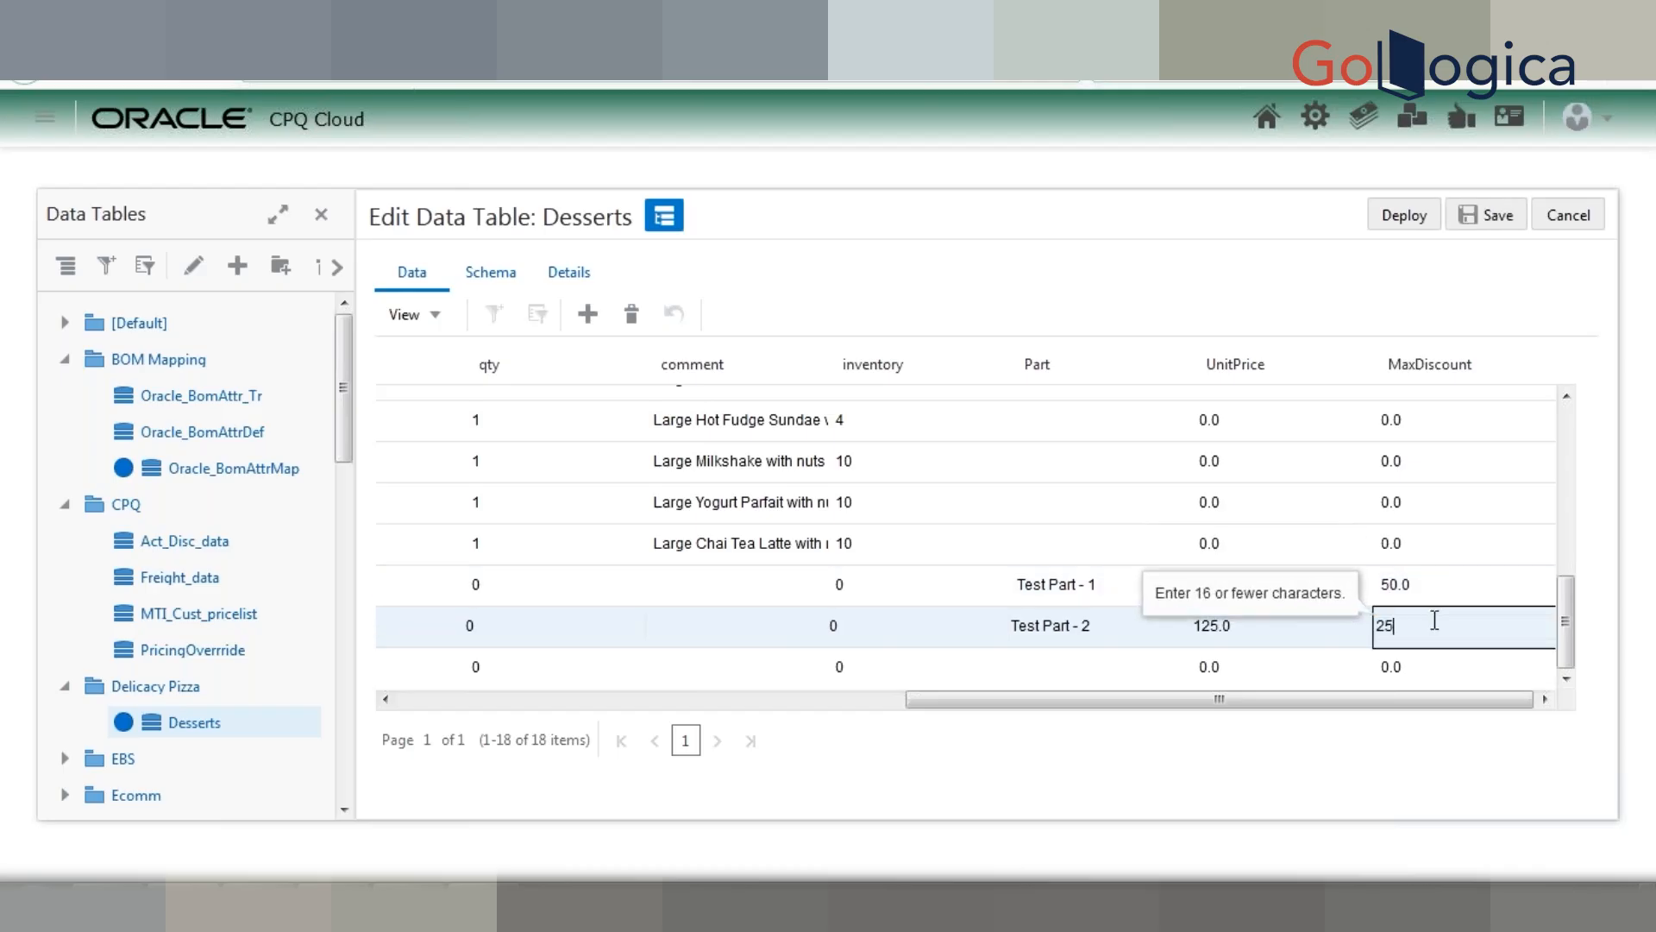
{"action": "left_click", "coordinate": [1445, 765]}
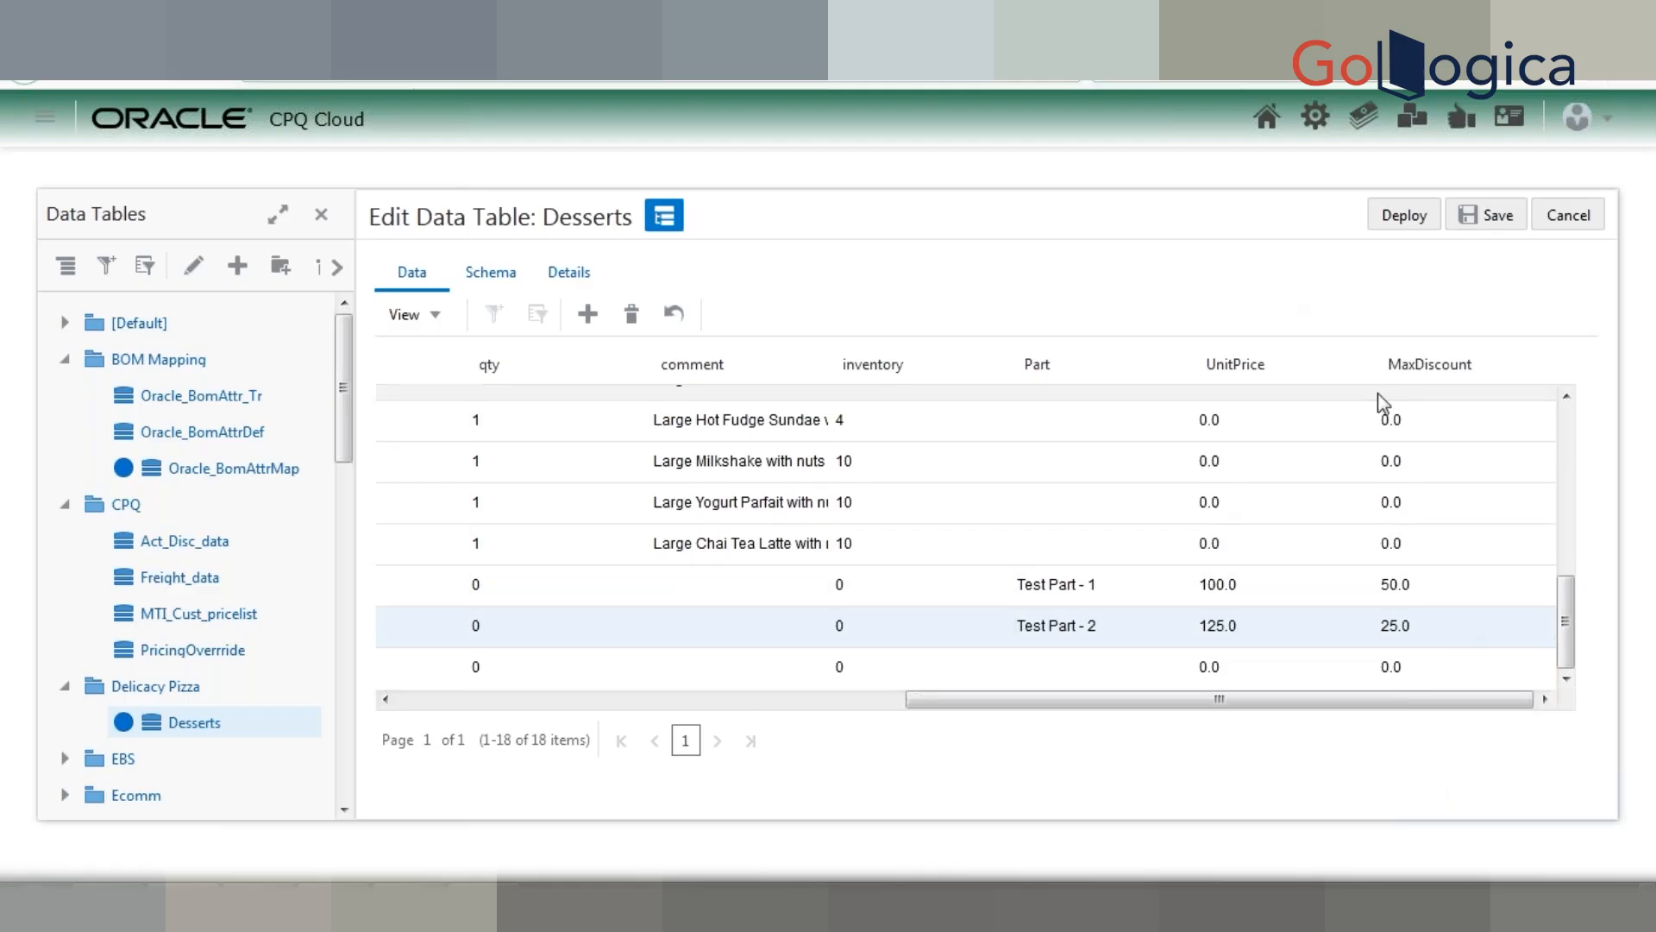
Step: Save the Desserts data and deploy the table, confirming the deployment
{"action": "left_click", "coordinate": [1494, 217]}
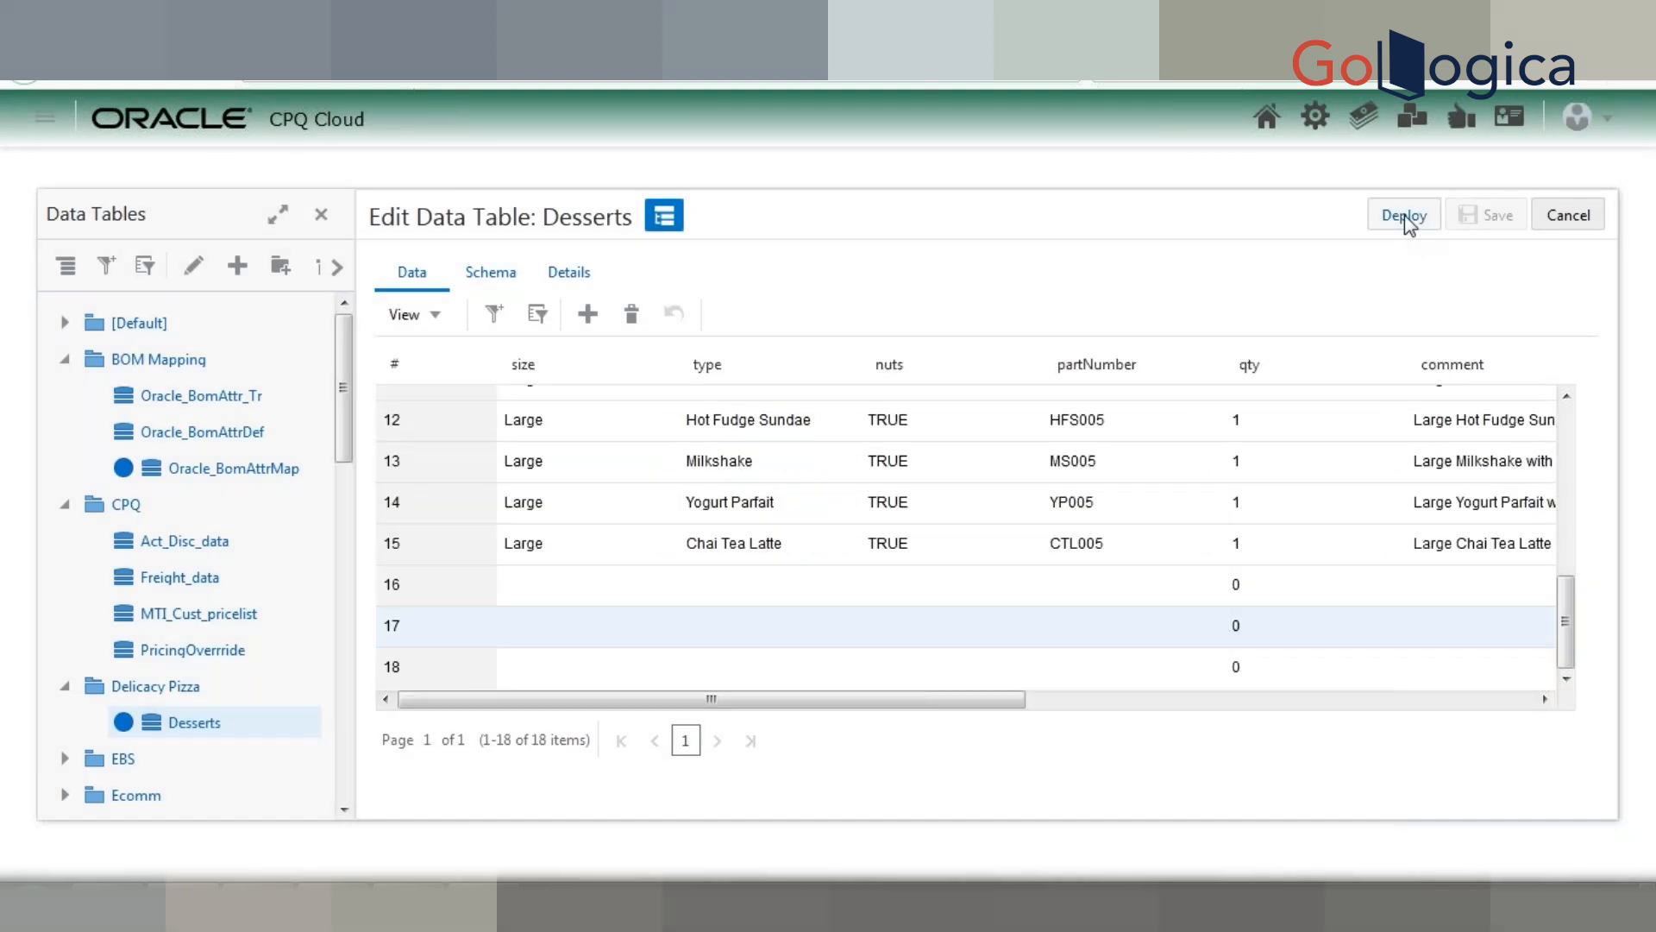
{"action": "left_click", "coordinate": [1416, 228]}
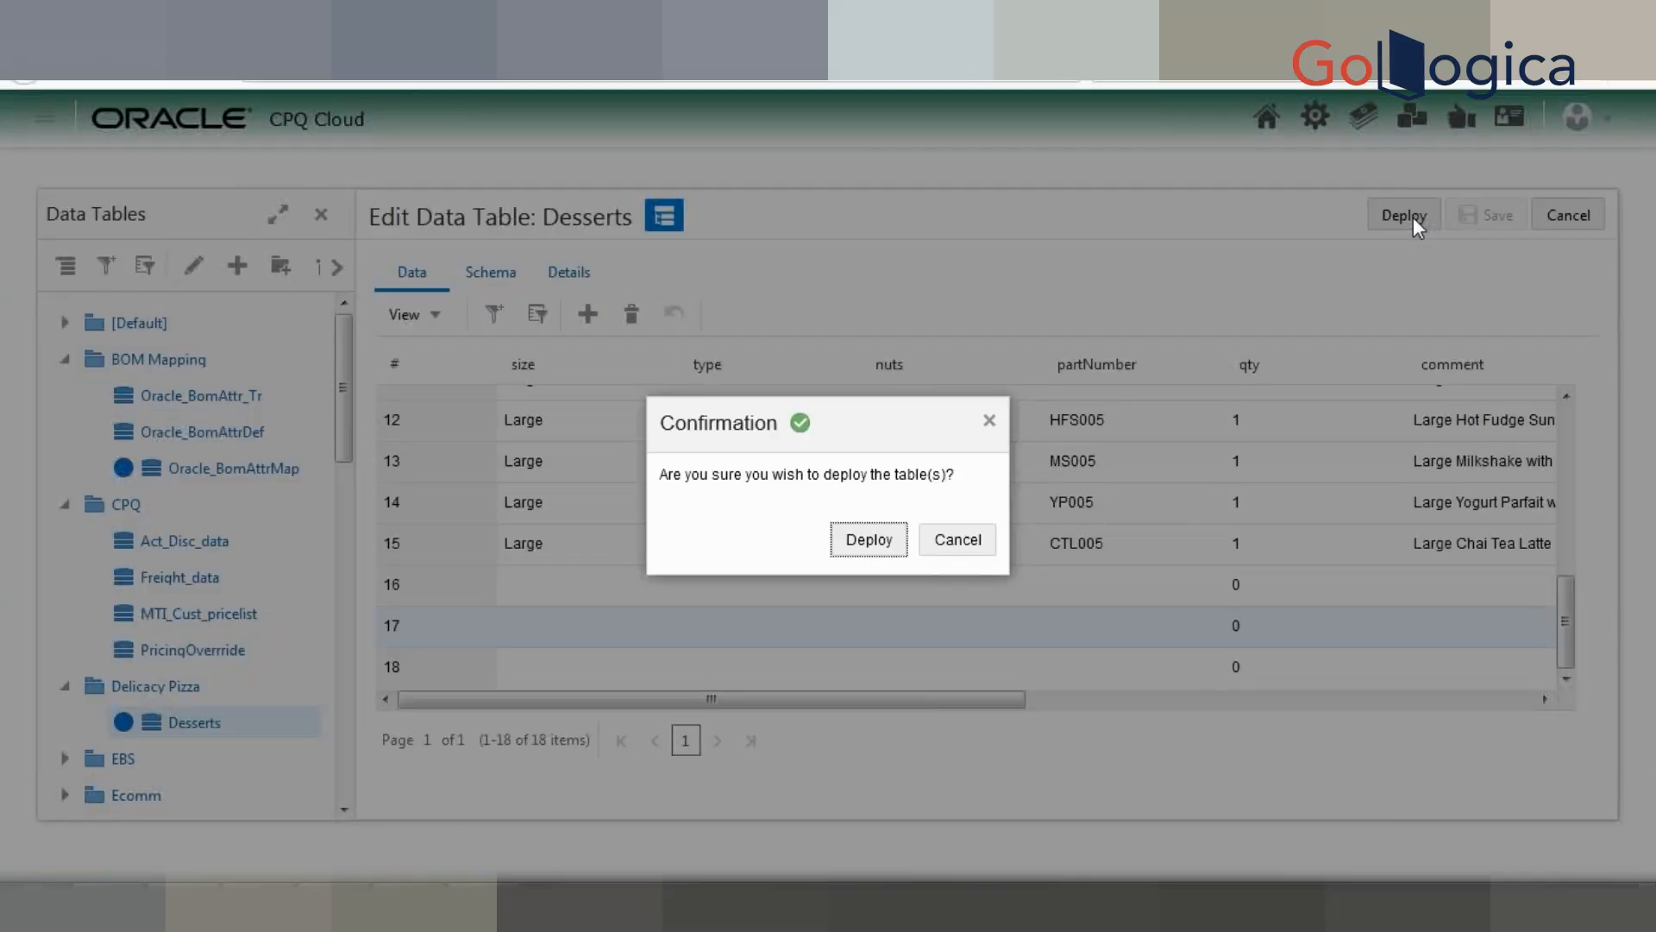
{"action": "left_click", "coordinate": [878, 548]}
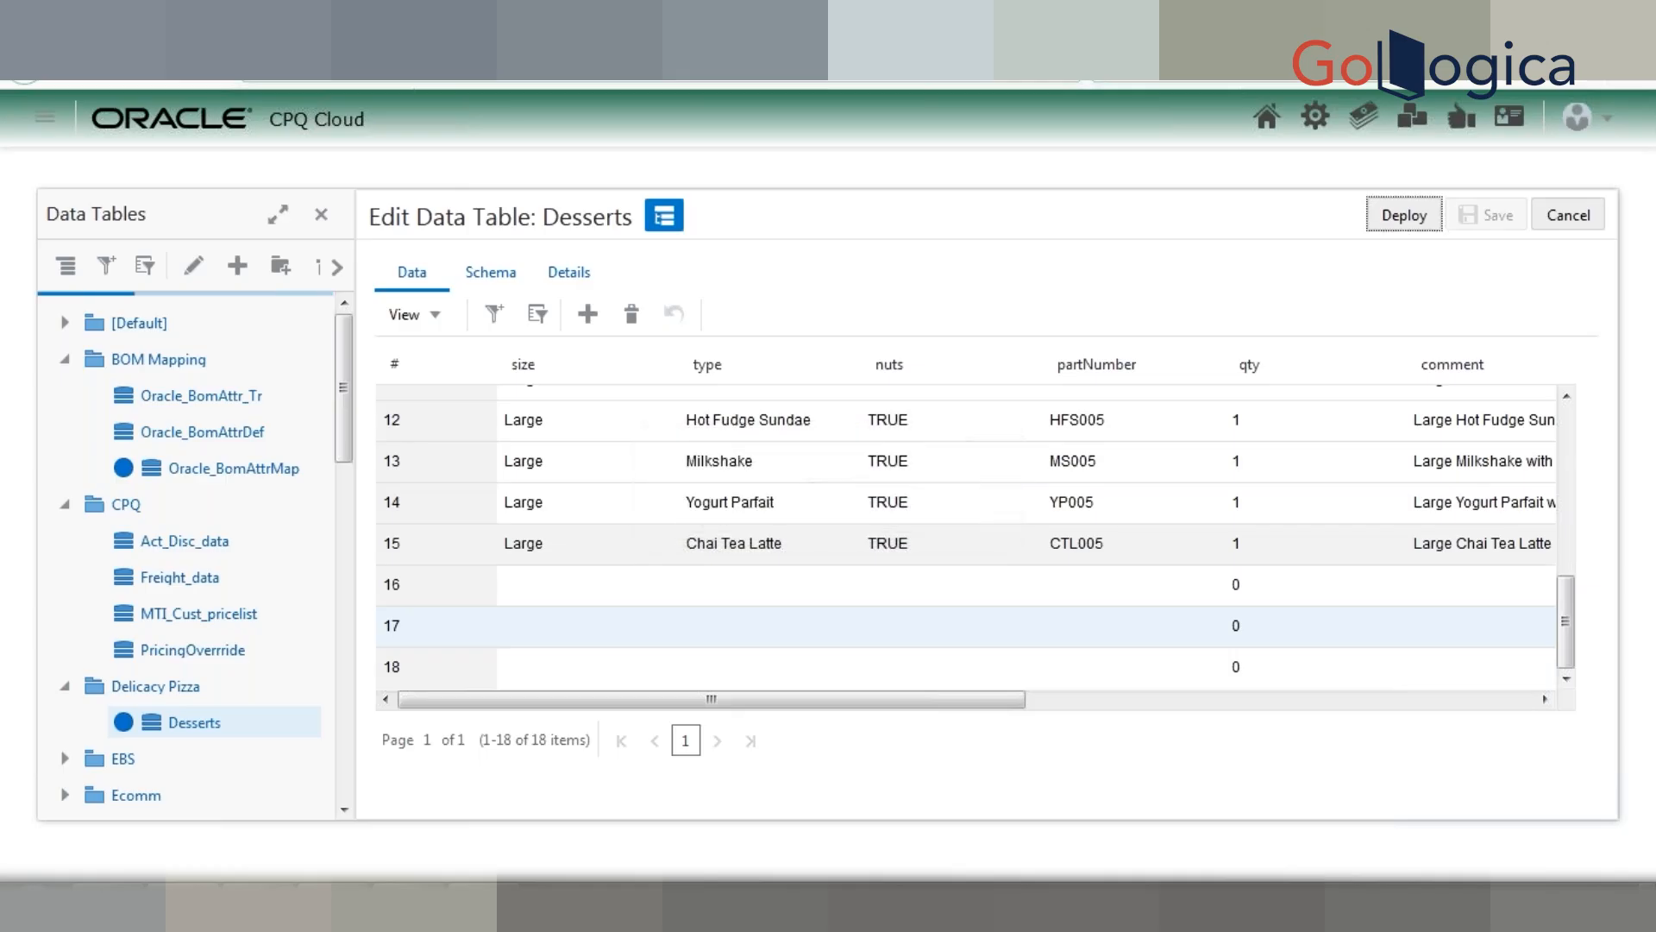
{"action": "left_click_drag", "start_coordinate": [959, 696], "coordinate": [1035, 707]}
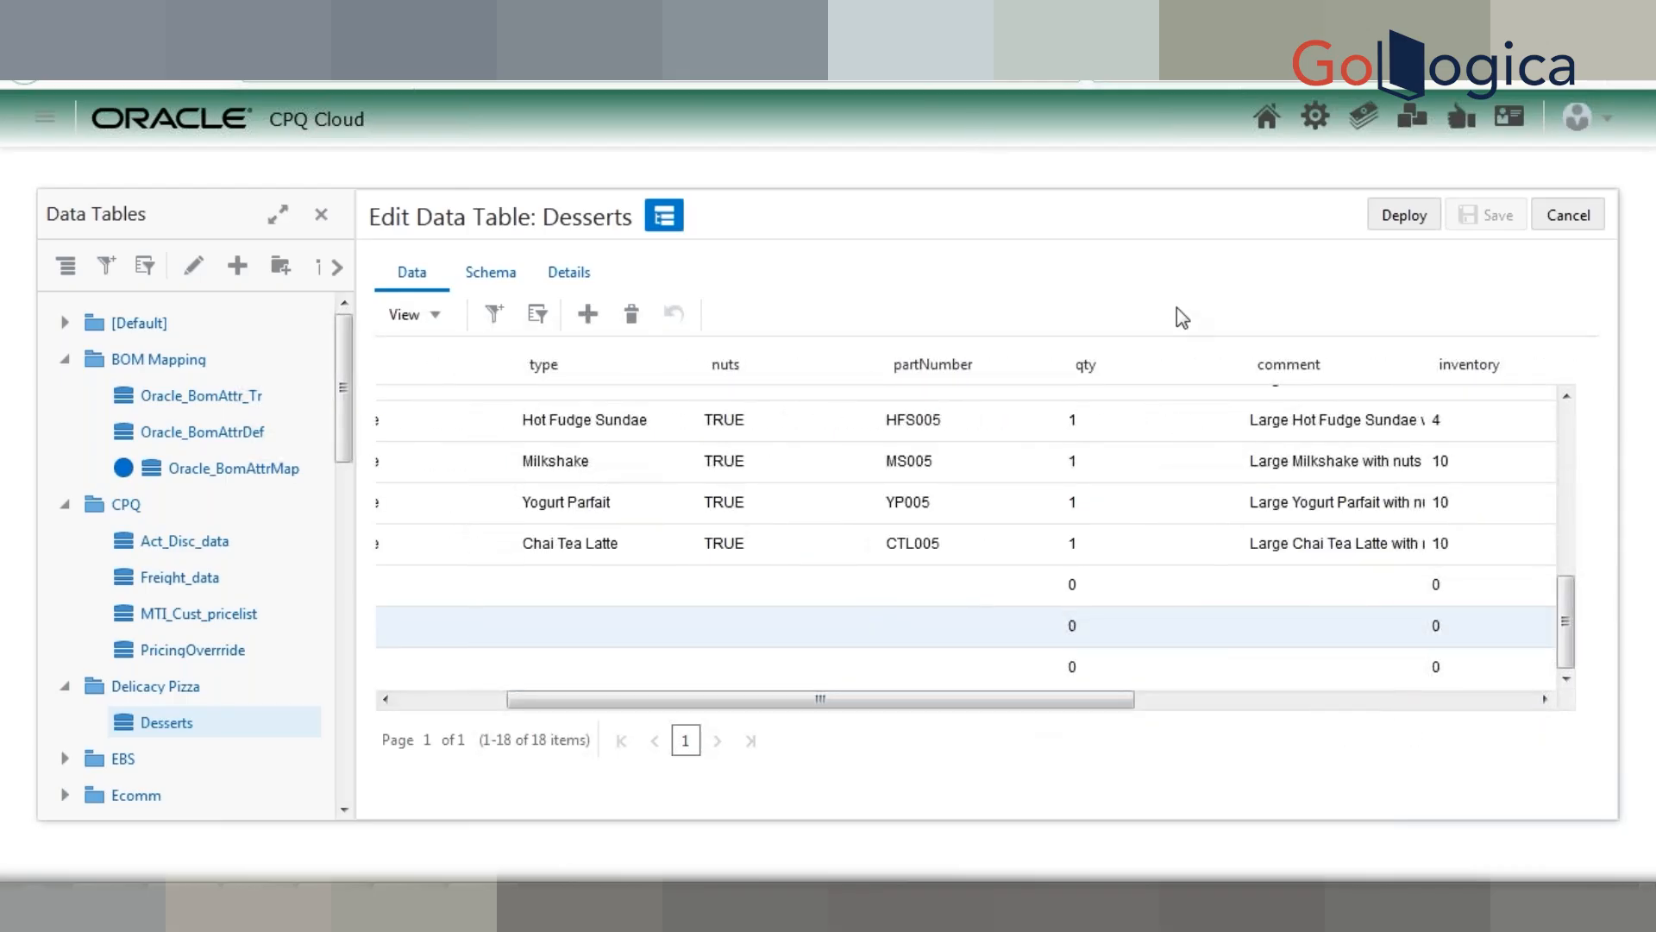
{"action": "left_click_drag", "start_coordinate": [1094, 717], "coordinate": [1493, 733]}
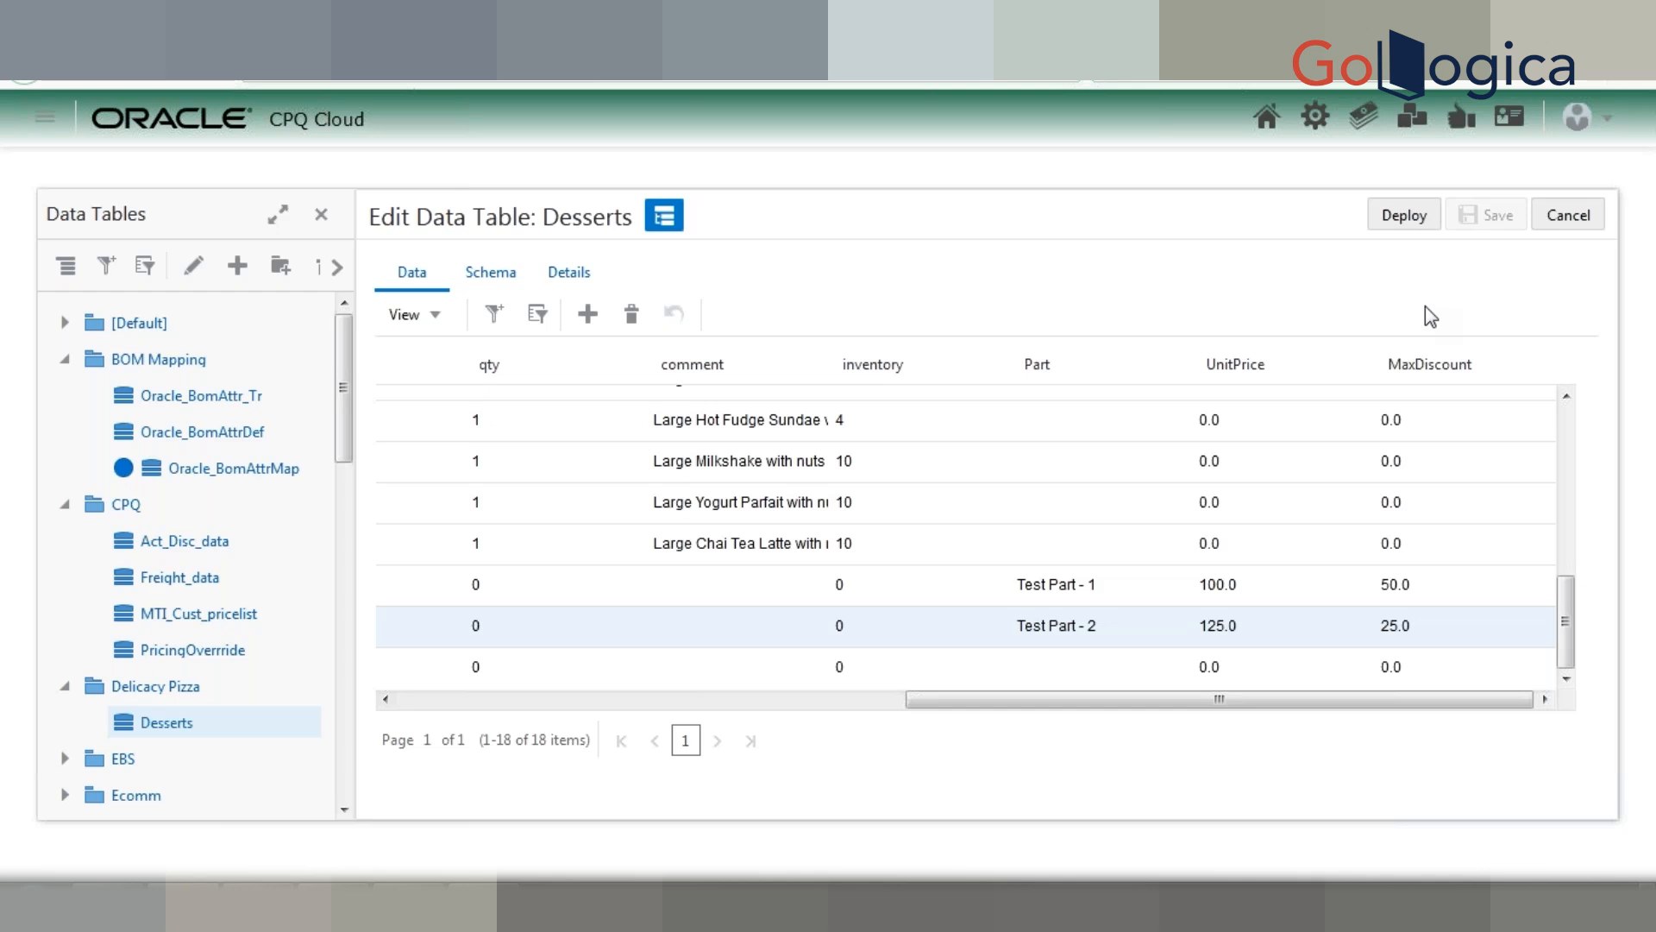
{"action": "mouse_move", "coordinate": [1342, 702]}
{"action": "left_mouse_down"}
{"action": "mouse_move", "coordinate": [836, 702]}
{"action": "mouse_move", "coordinate": [1344, 702]}
{"action": "left_mouse_up"}
Step: Add a new column named IsApprovalReq to the Desserts table's schema
{"action": "left_click", "coordinate": [501, 277]}
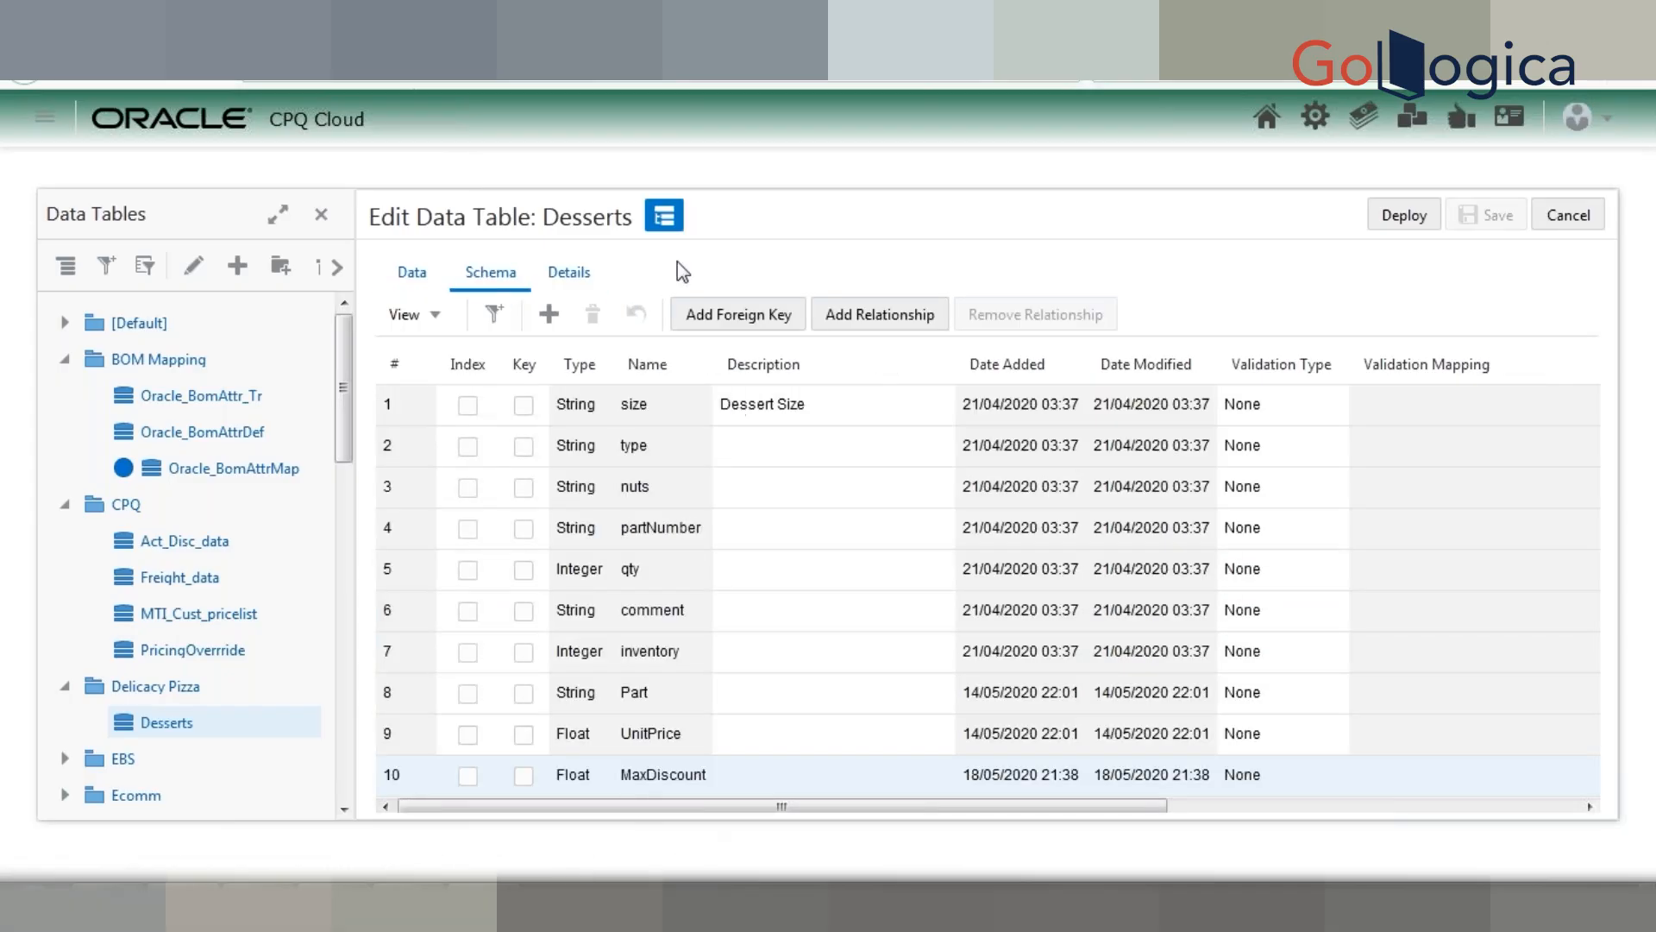
{"action": "left_click", "coordinate": [551, 316]}
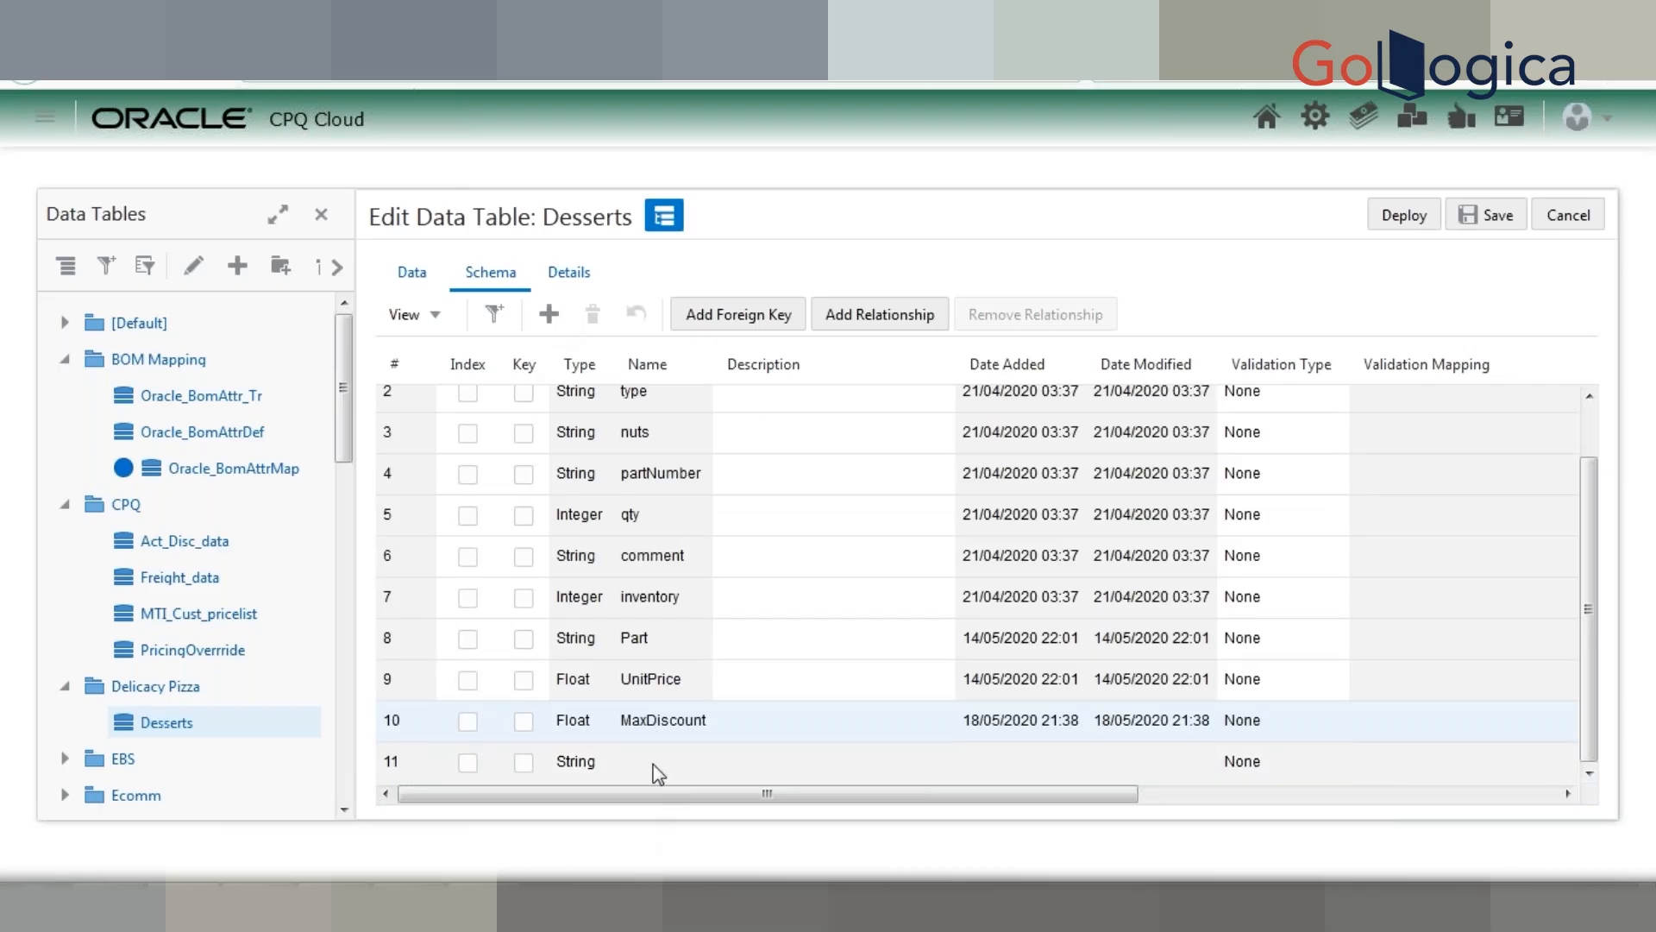
{"action": "left_click", "coordinate": [652, 772]}
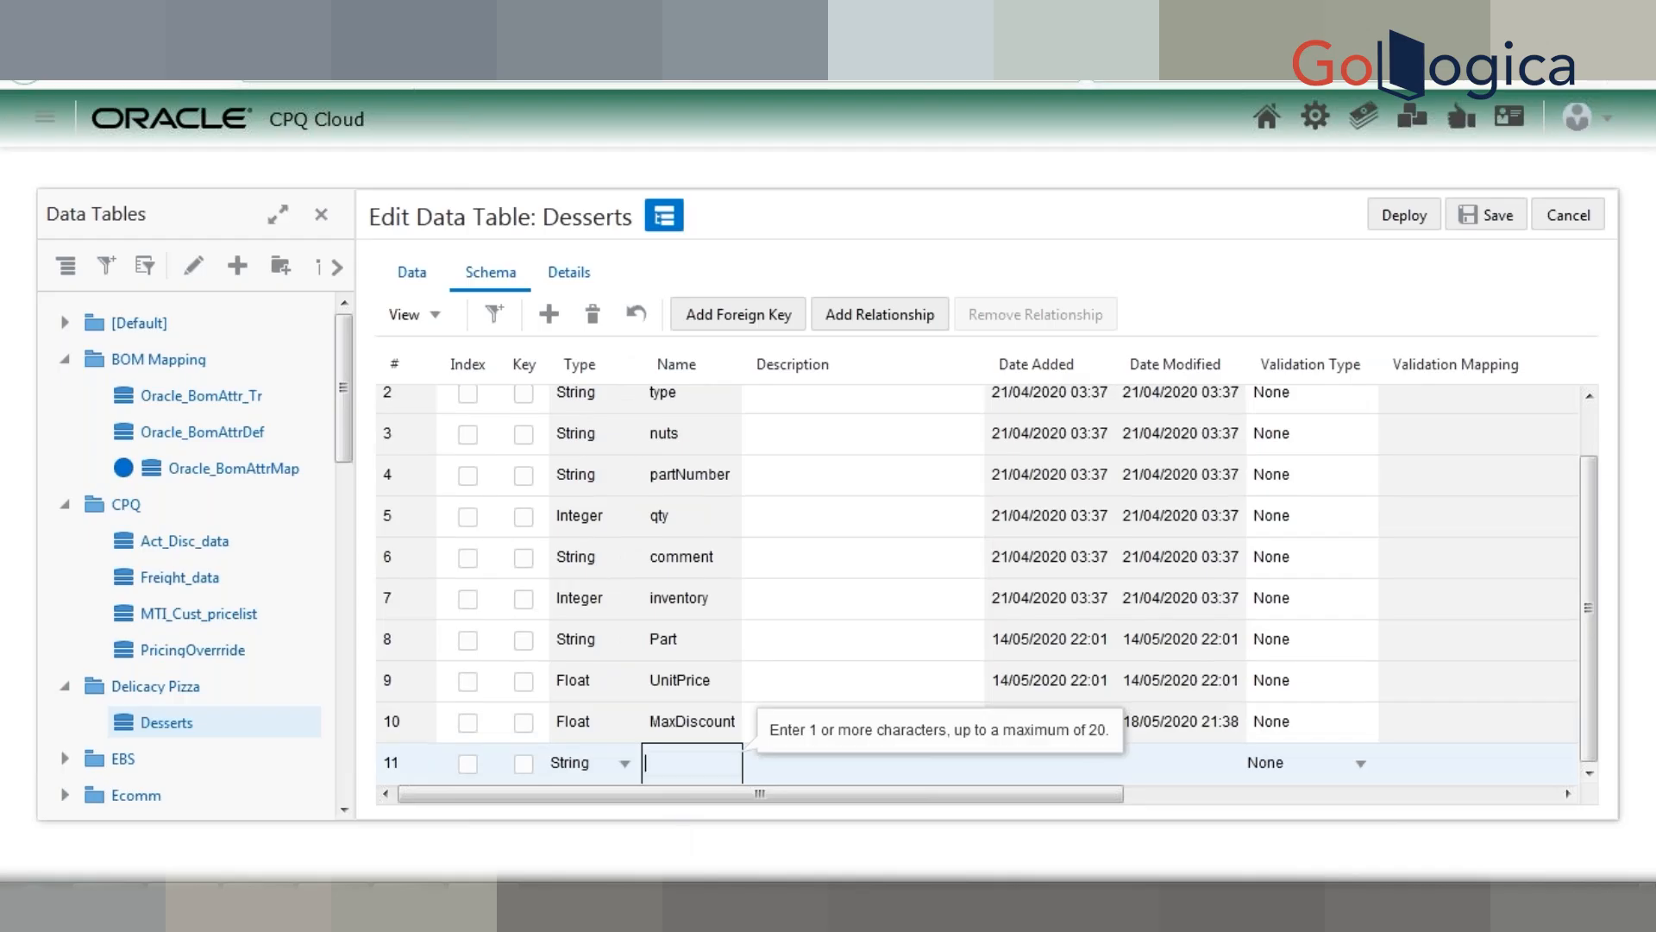
{"action": "type", "text": "IsAppri"}
{"action": "key", "text": "BackSpace"}
{"action": "type", "text": "ovalReq?"}
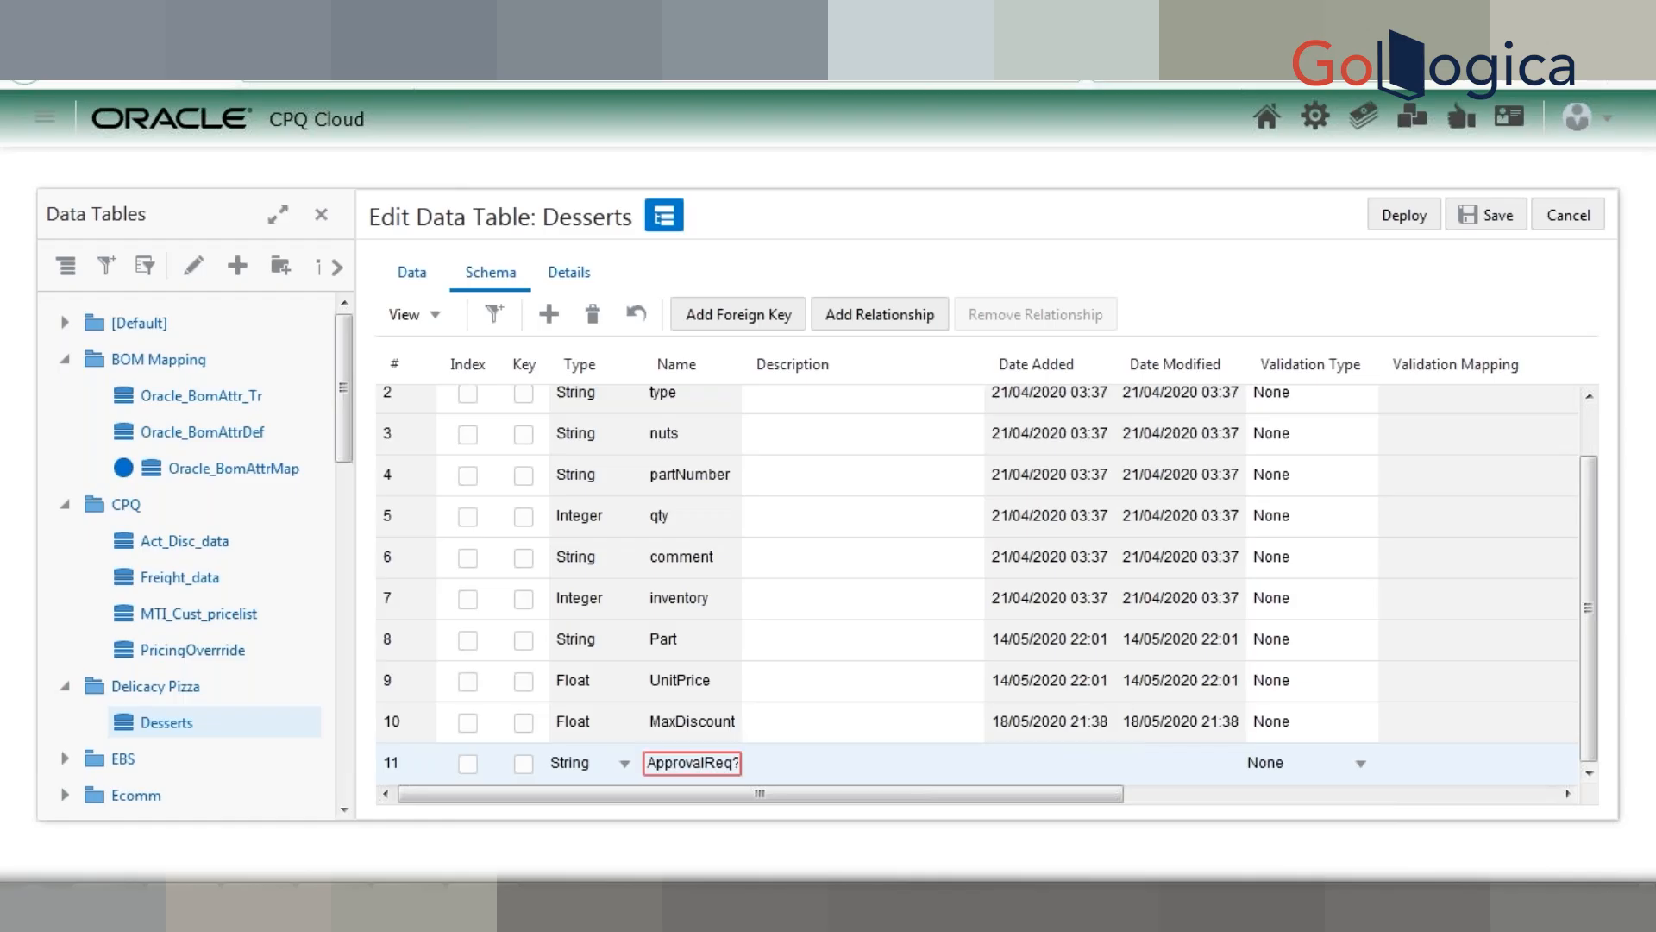
{"action": "left_click", "coordinate": [692, 763]}
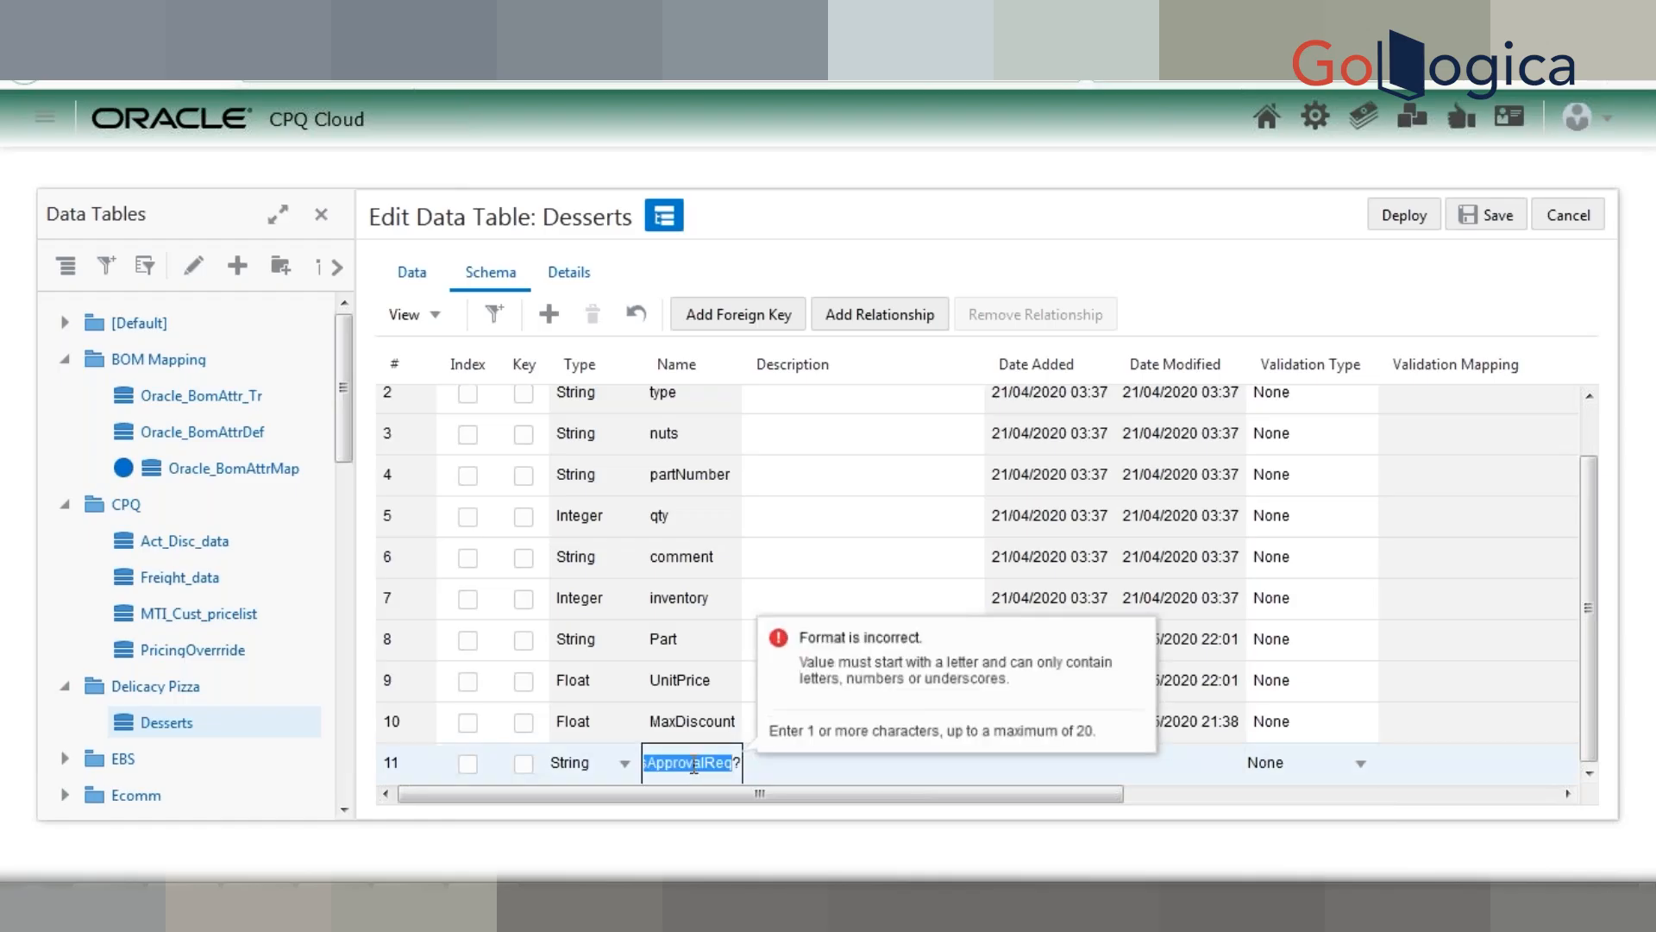
{"action": "key", "text": "BackSpace"}
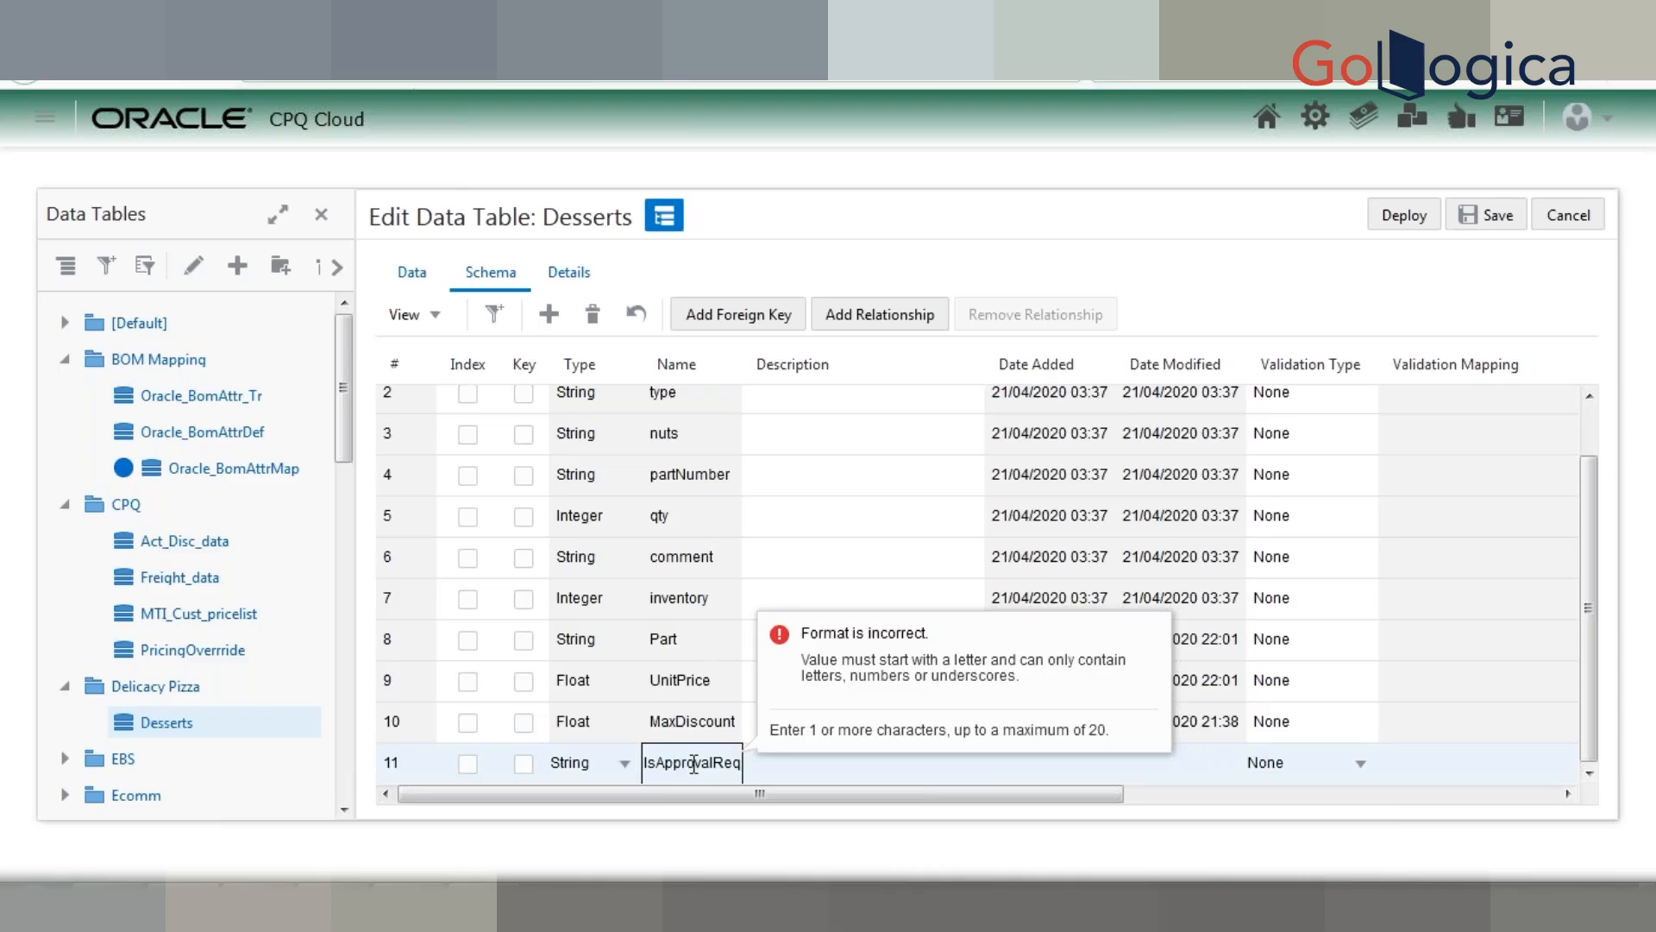
{"action": "left_click", "coordinate": [732, 854]}
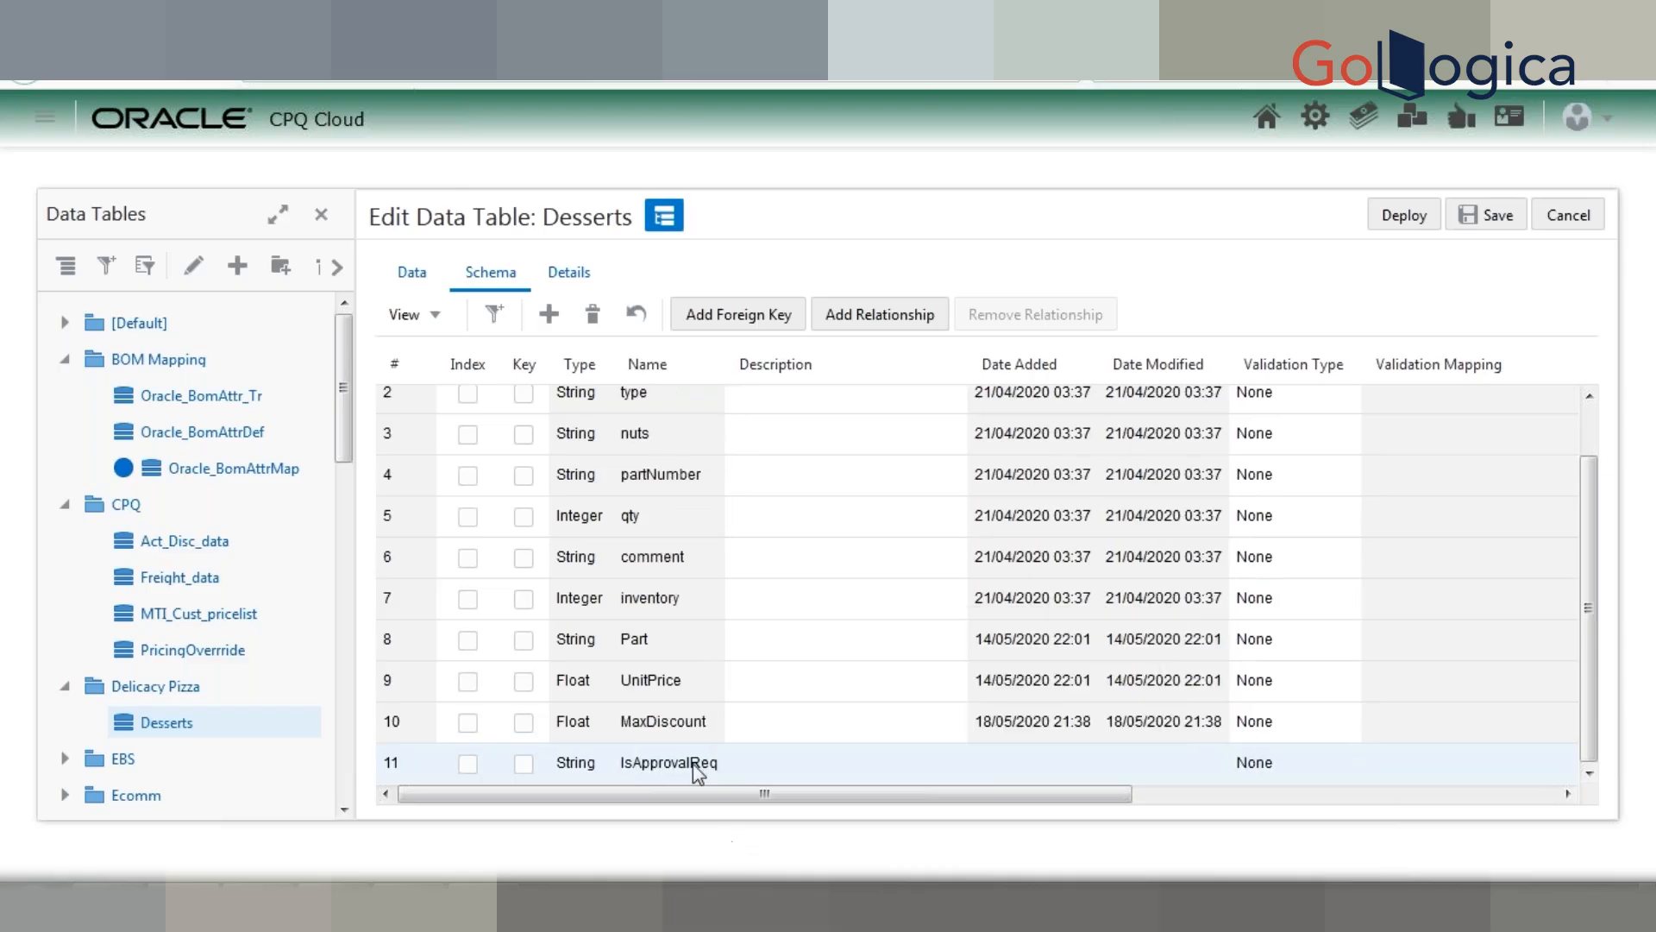
Step: Return to the data of the Desserts table, agreeing to save the unsaved schema changes
{"action": "left_click", "coordinate": [422, 274]}
{"action": "left_click", "coordinate": [880, 543]}
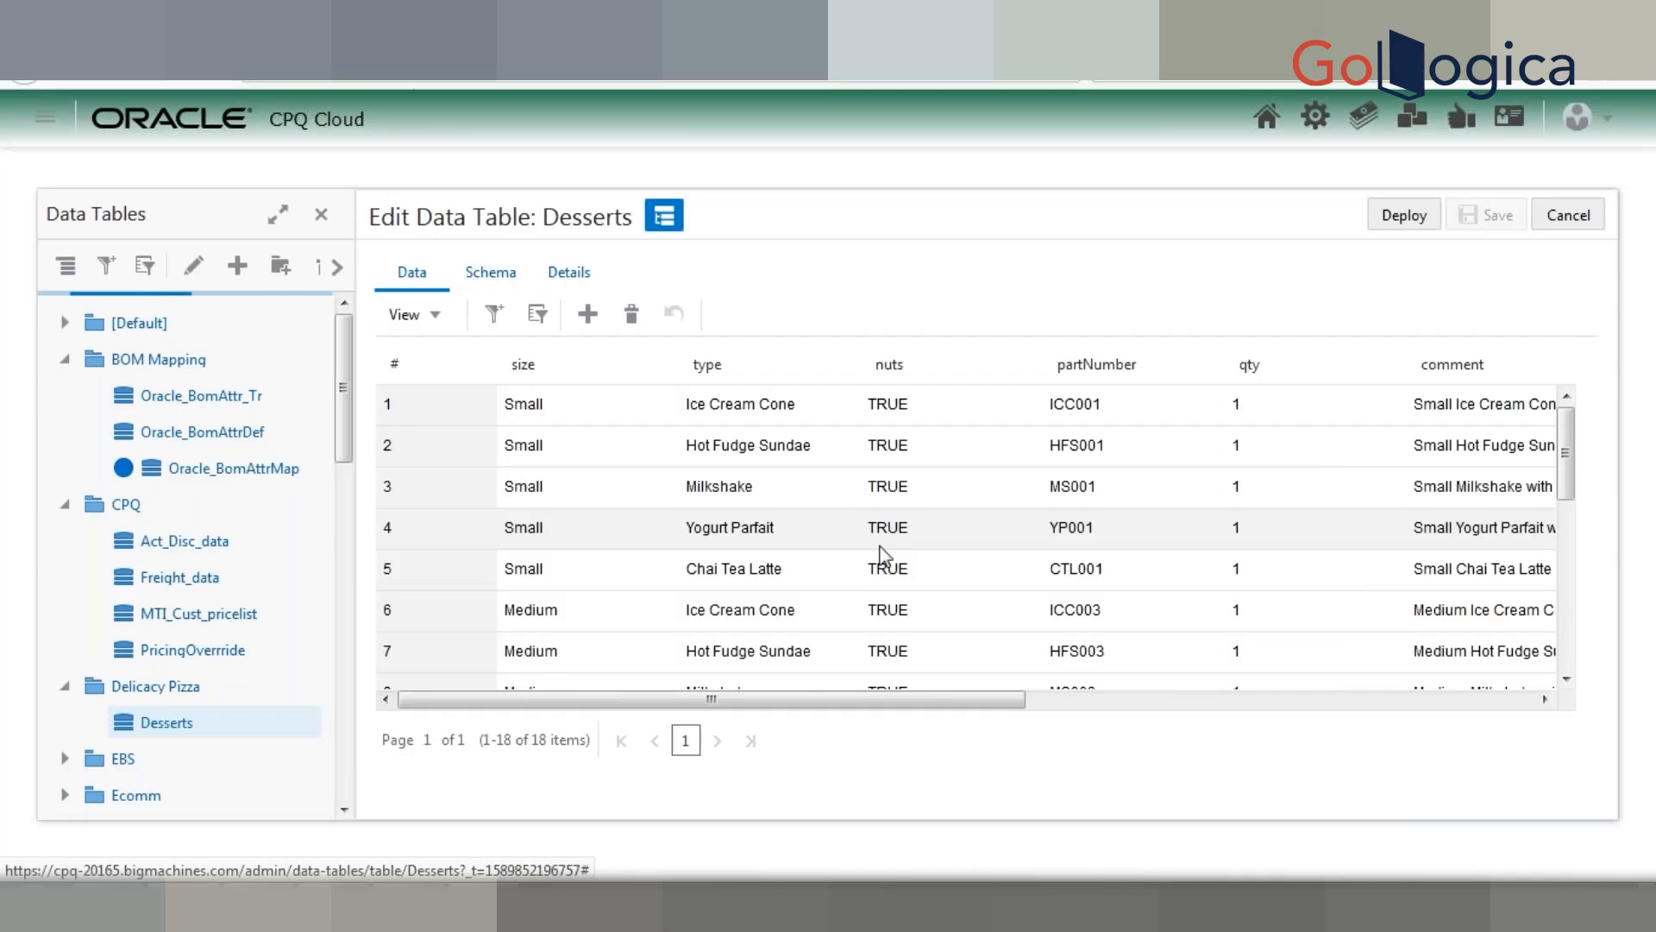
{"action": "scroll", "coordinate": [882, 556], "scroll_direction": "down", "scroll_amount": 5}
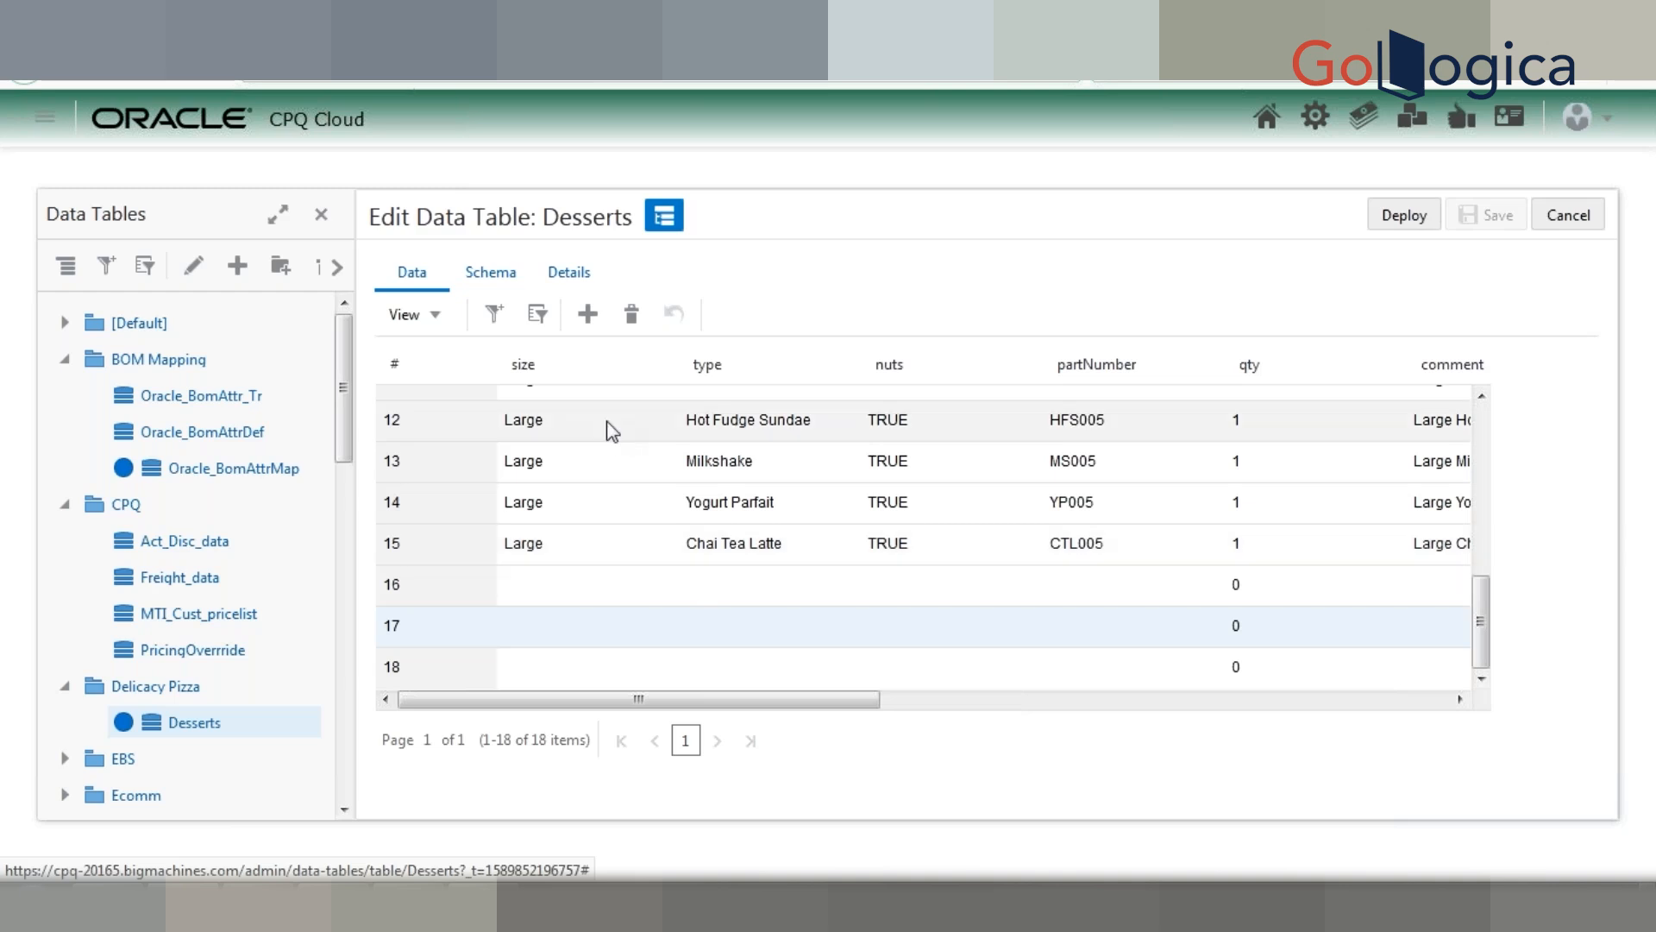
{"action": "left_click_drag", "start_coordinate": [651, 708], "coordinate": [1260, 752]}
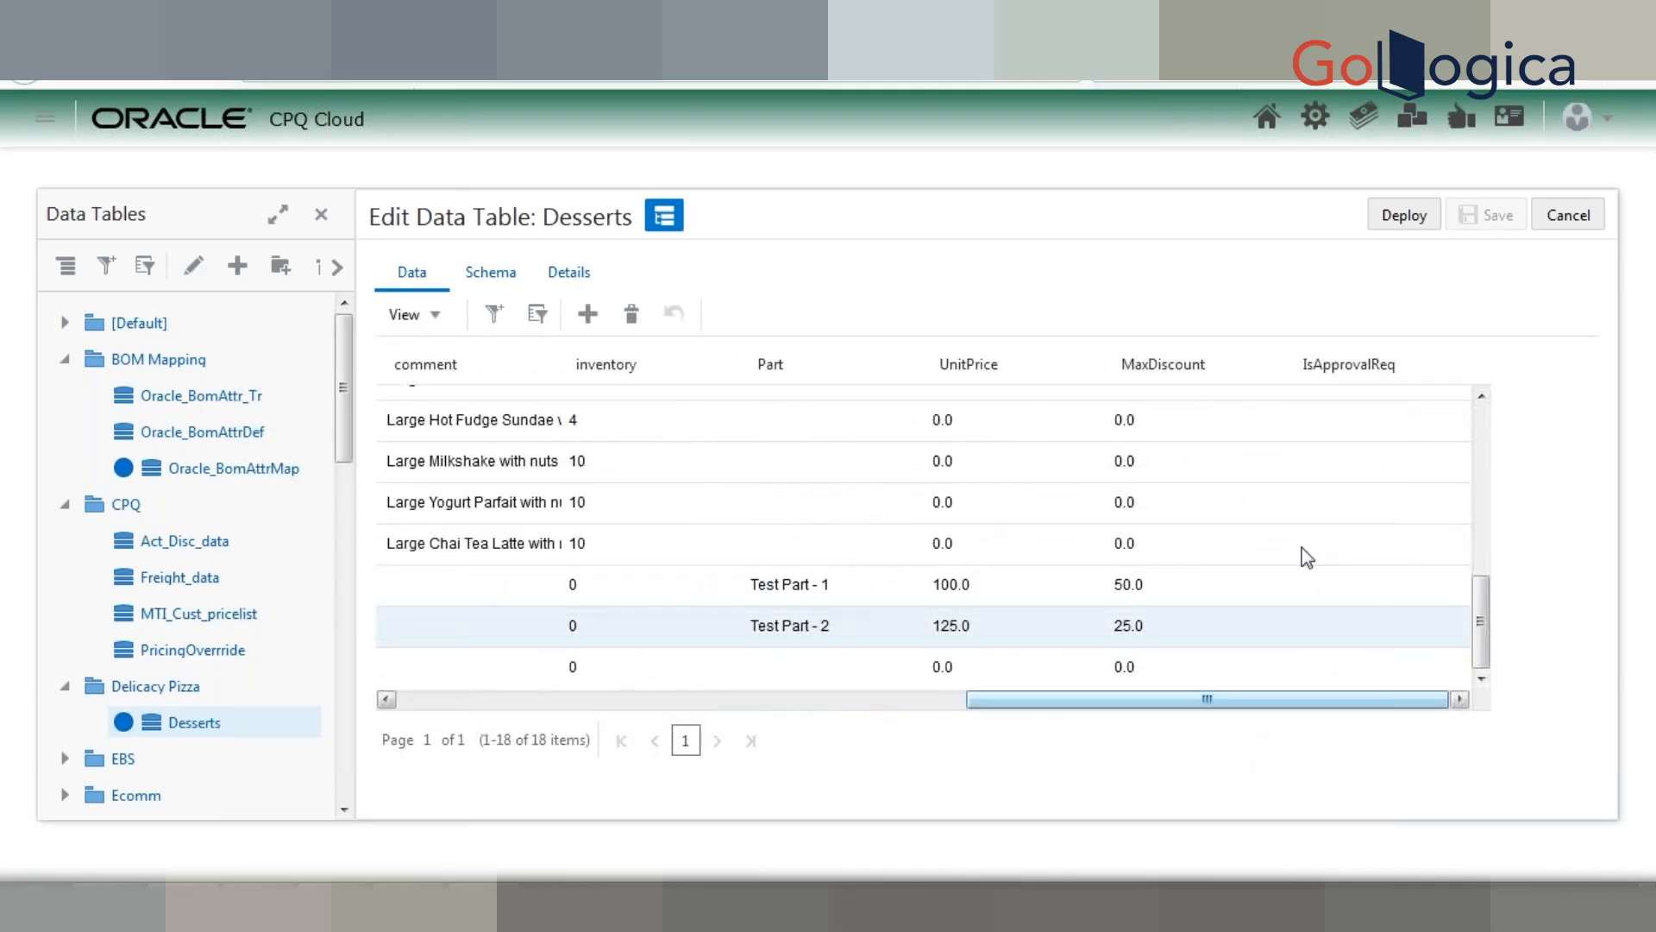
Step: Set IsApprovalReq to Yes for Test Part - 1 and No for Test Part - 2, saving and deploying the Desserts table
{"action": "left_click", "coordinate": [1325, 592]}
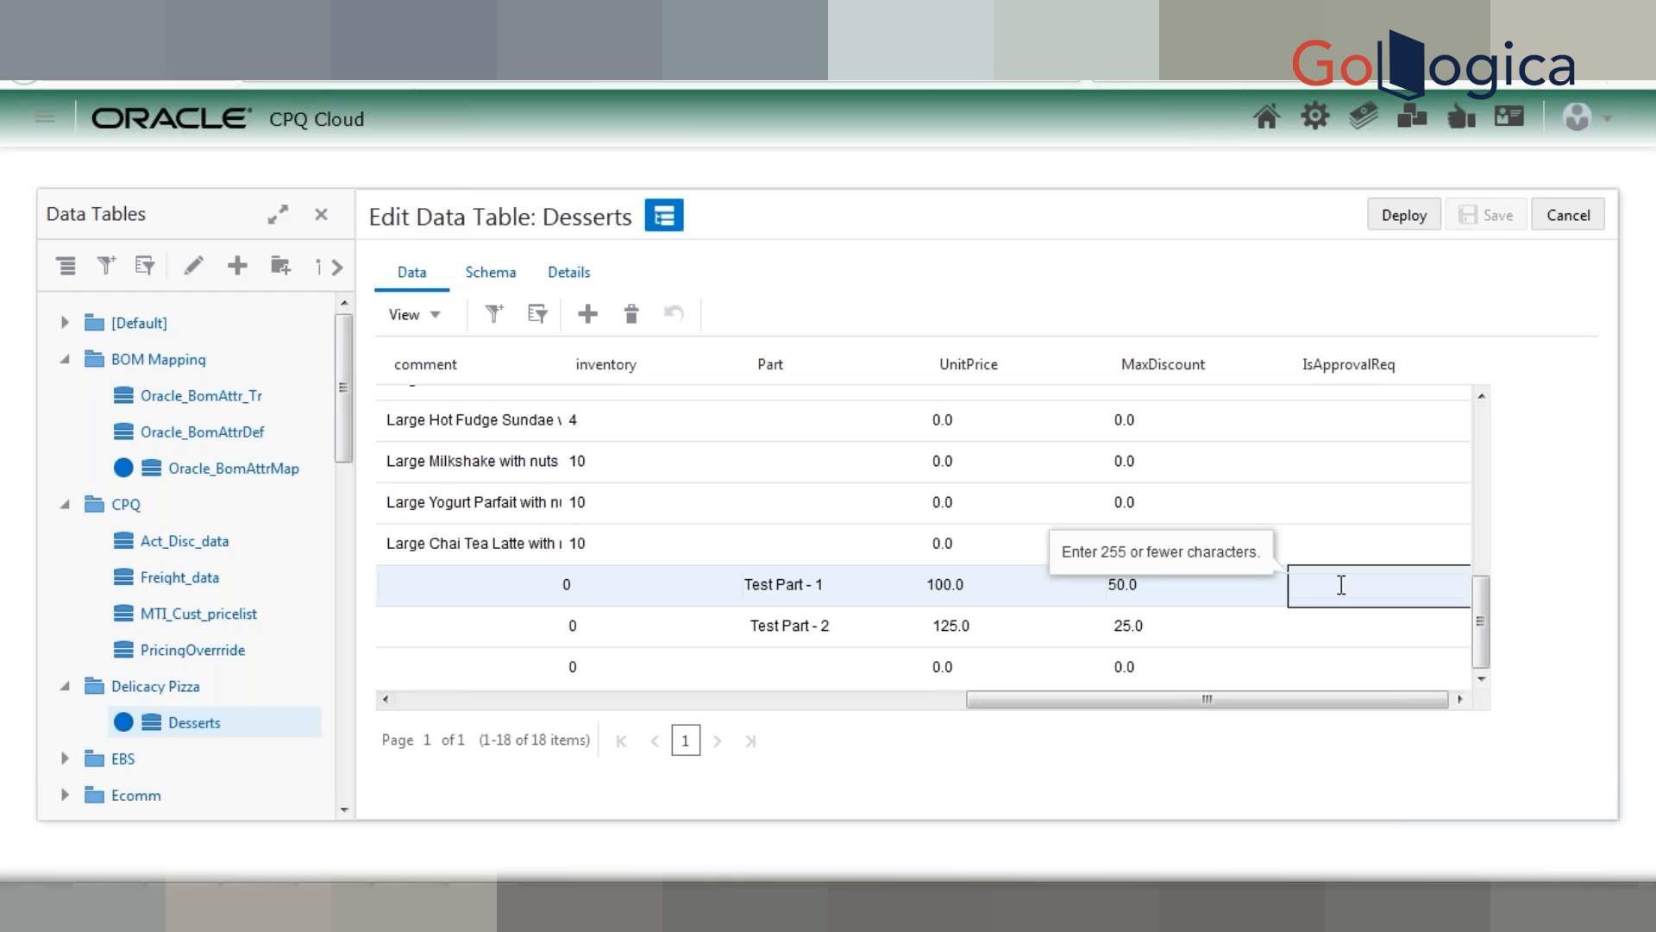
{"action": "type", "text": "Y"}
{"action": "type", "text": "e"}
{"action": "key", "text": "BackSpace"}
{"action": "type", "text": "es"}
{"action": "left_click", "coordinate": [1539, 602]}
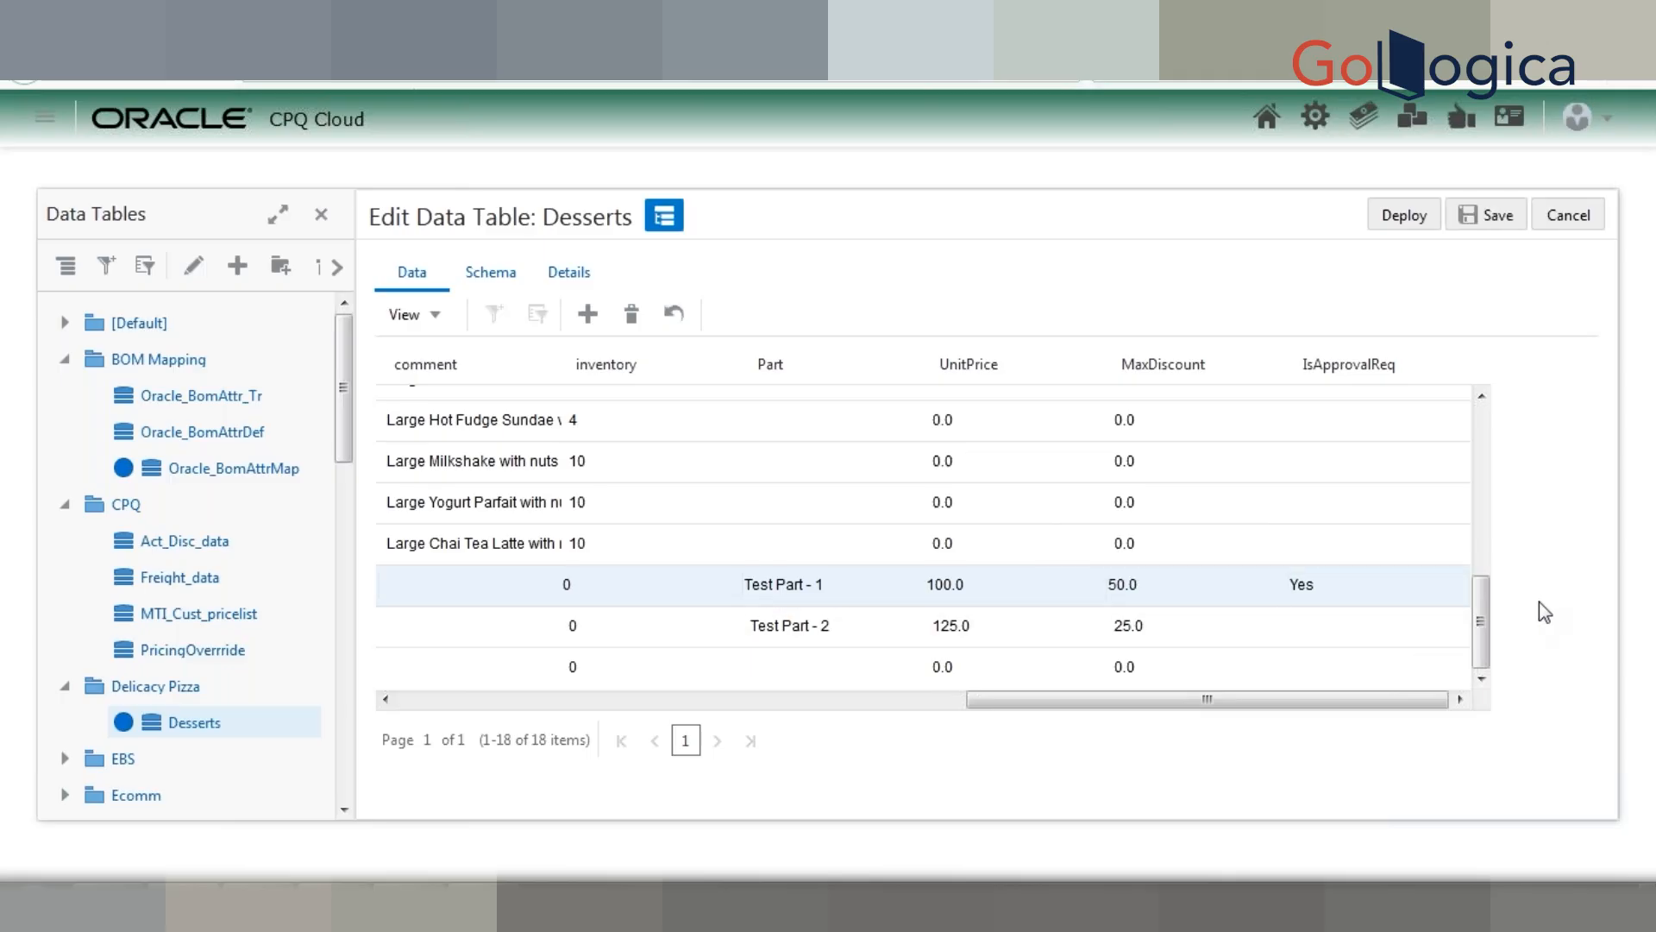
{"action": "left_click", "coordinate": [1324, 628]}
{"action": "type", "text": "No"}
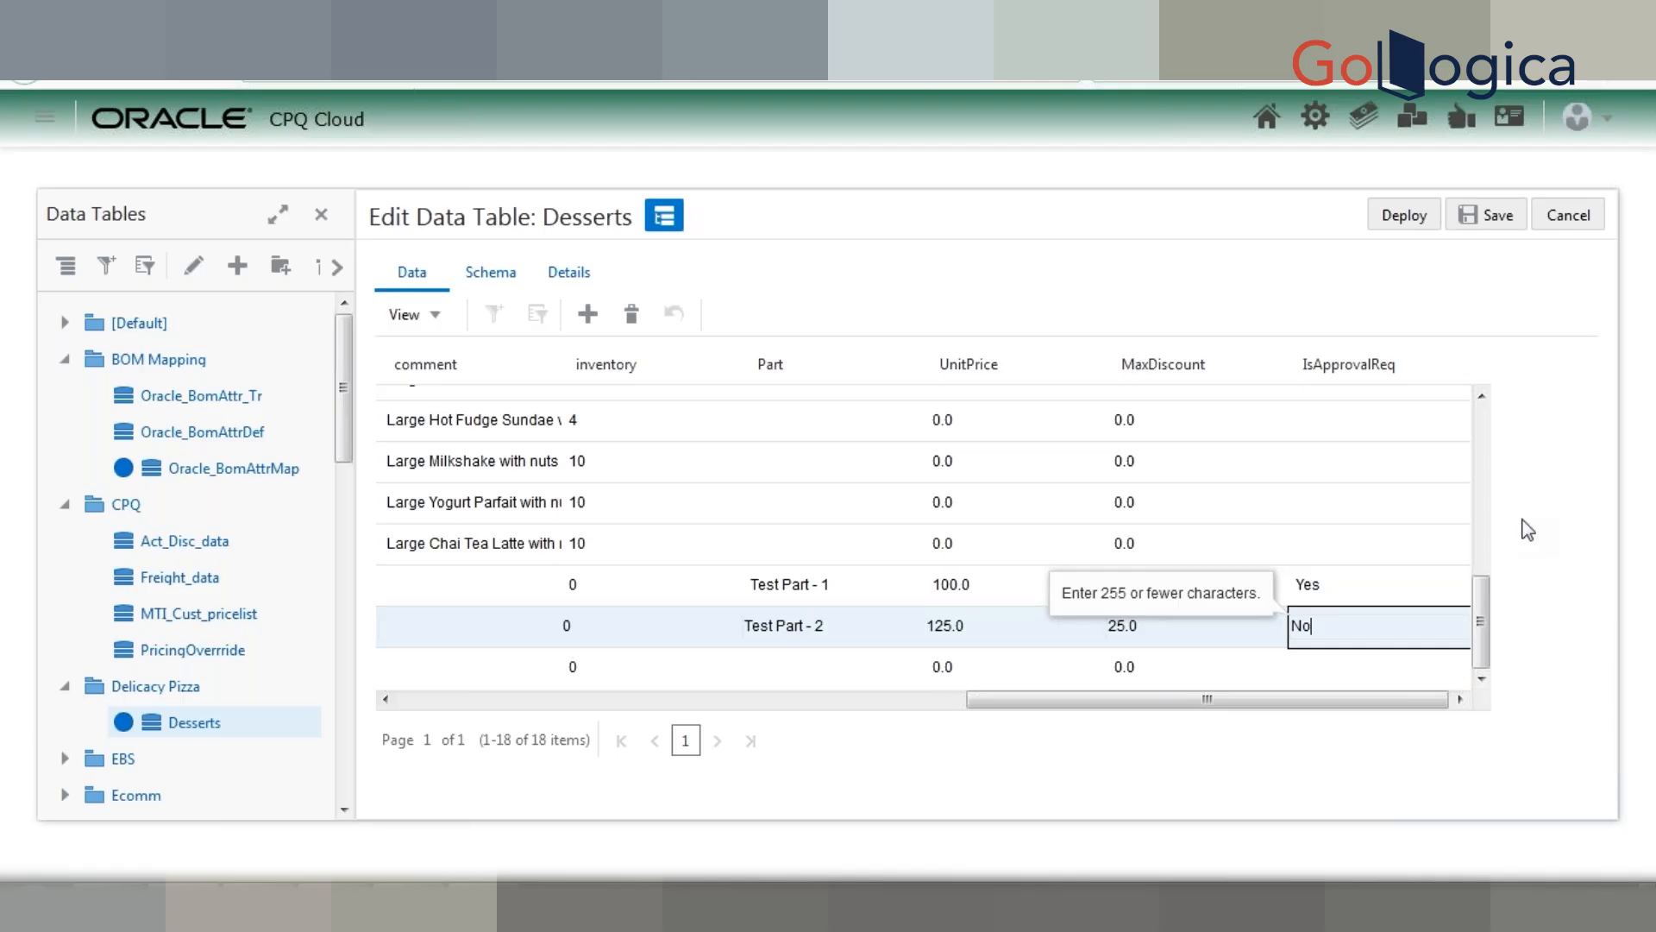
{"action": "left_click", "coordinate": [1528, 530]}
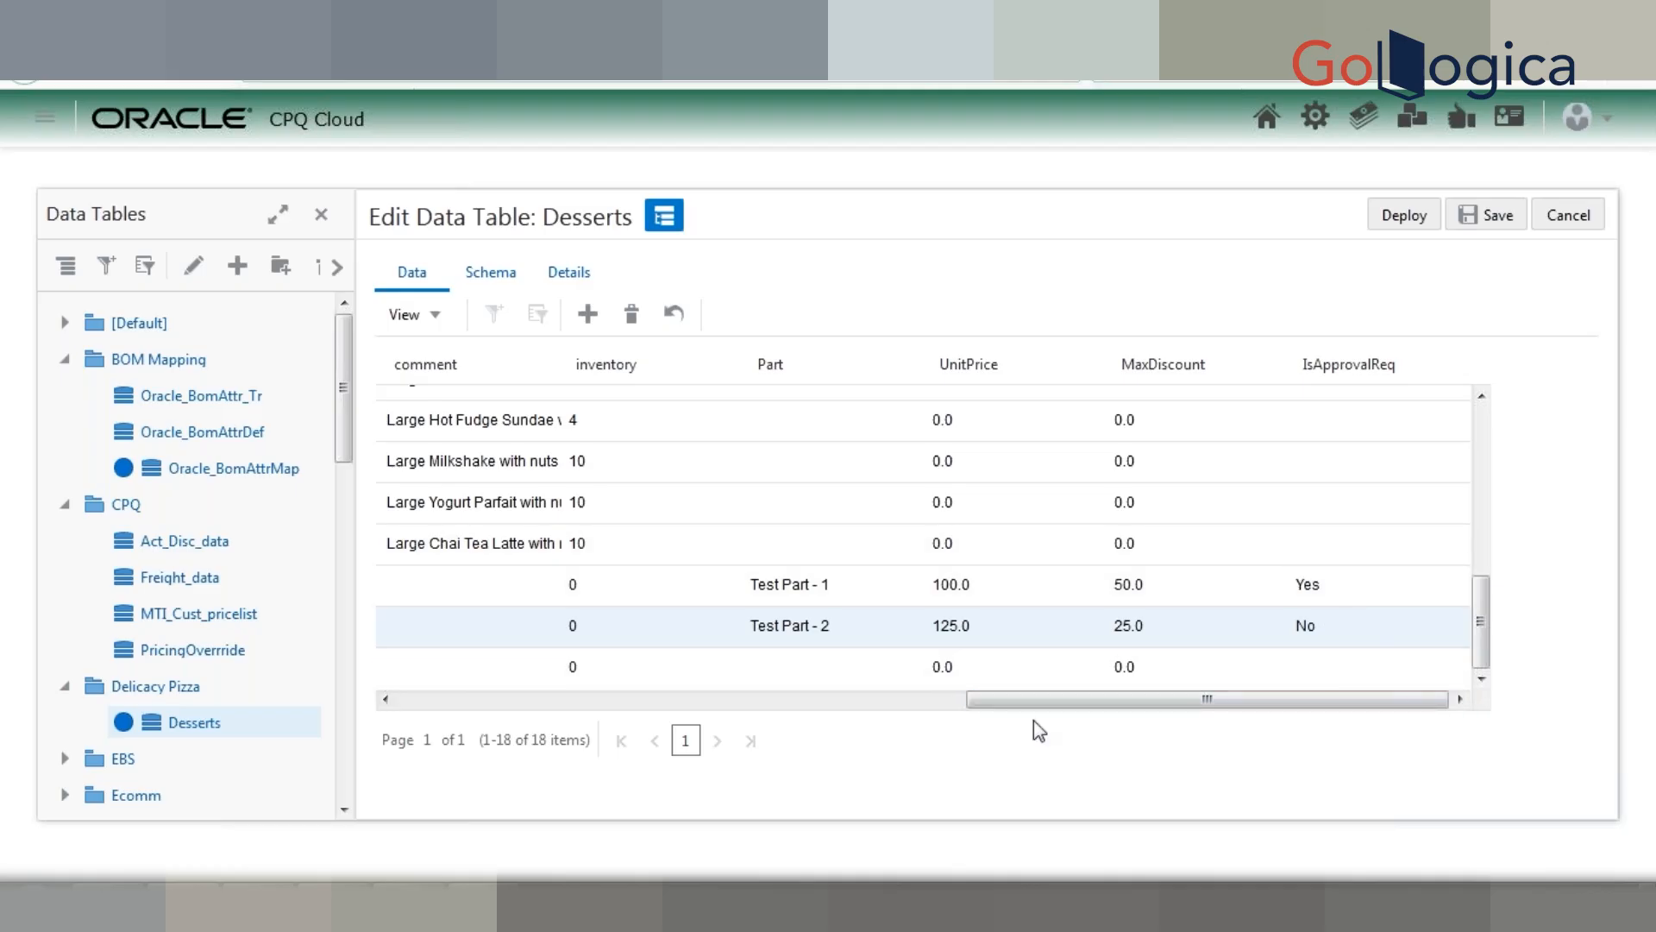
{"action": "left_click", "coordinate": [1399, 223]}
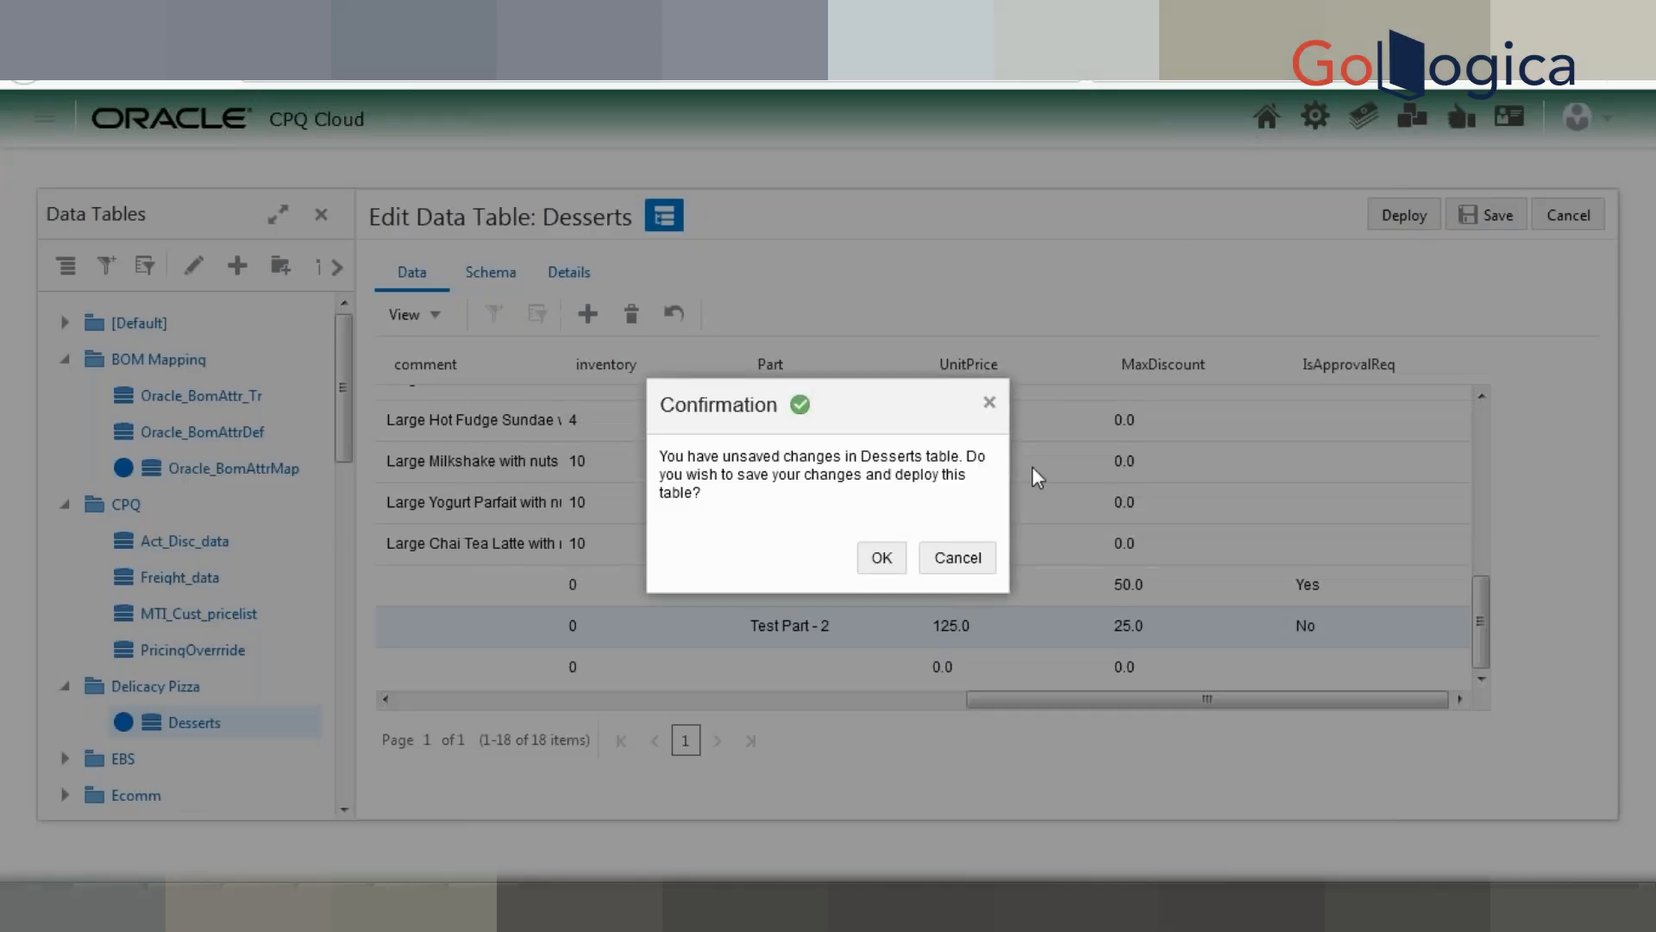
{"action": "left_click", "coordinate": [893, 559]}
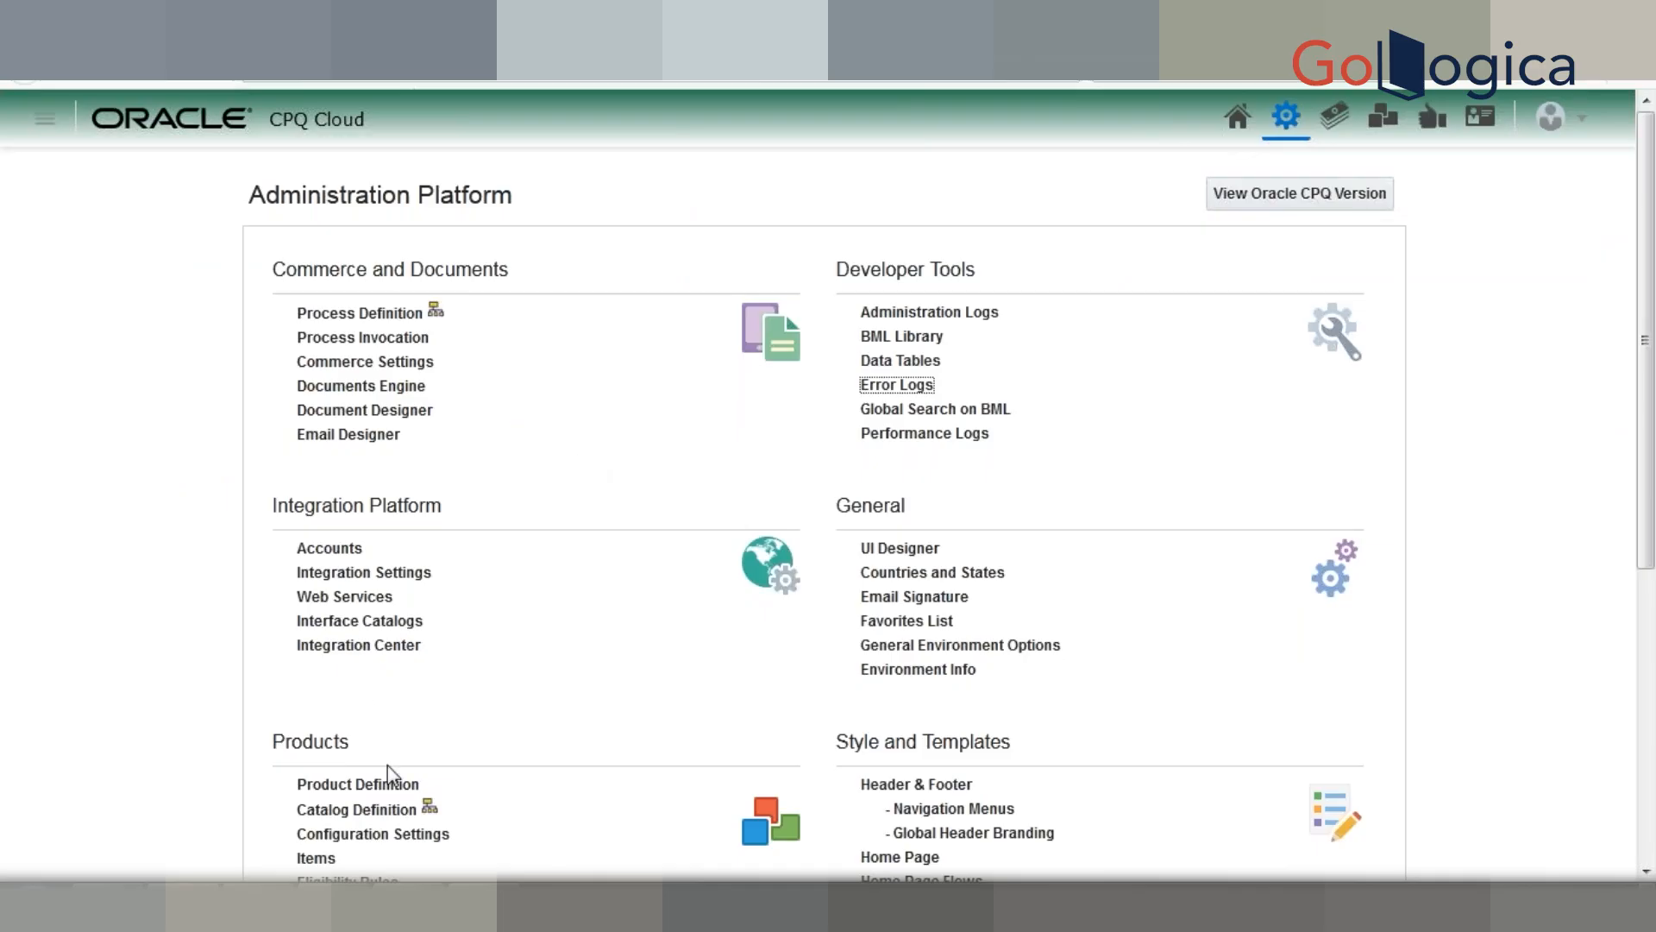
Step: Open the process definitions in a new browser tab and list the documents of Test Process 20200506 2
{"action": "right_click", "coordinate": [366, 312]}
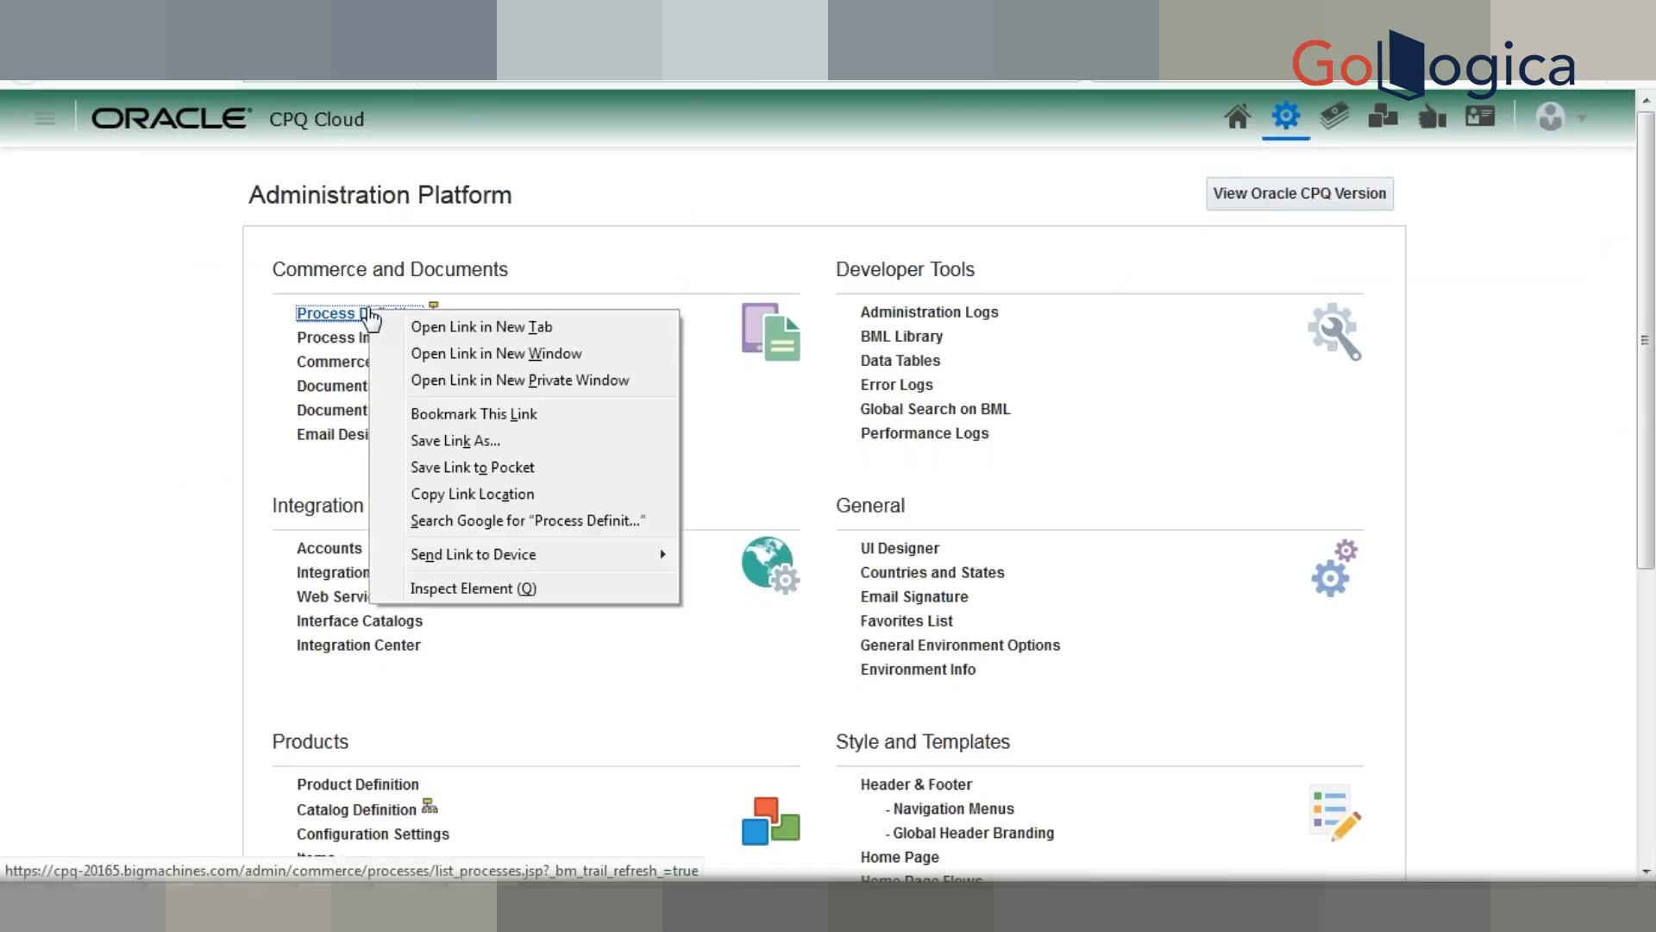
{"action": "left_click", "coordinate": [535, 327]}
{"action": "left_click", "coordinate": [914, 26]}
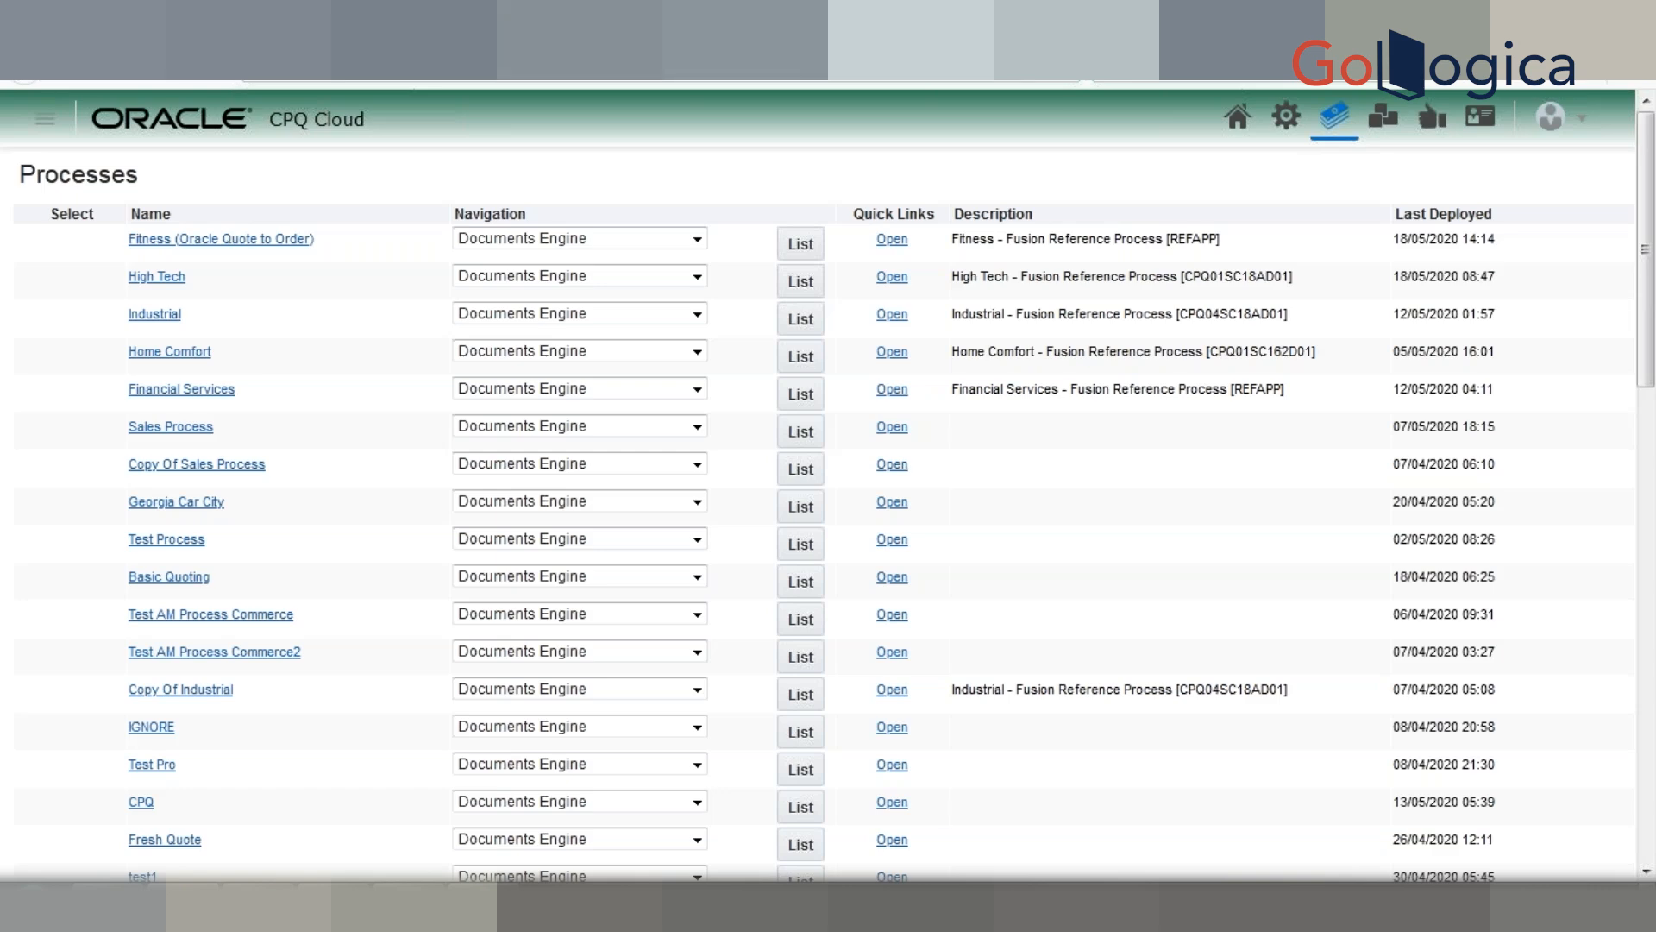
{"action": "scroll", "coordinate": [719, 174], "scroll_direction": "down", "scroll_amount": 15}
{"action": "scroll", "coordinate": [720, 174], "scroll_direction": "up", "scroll_amount": 3}
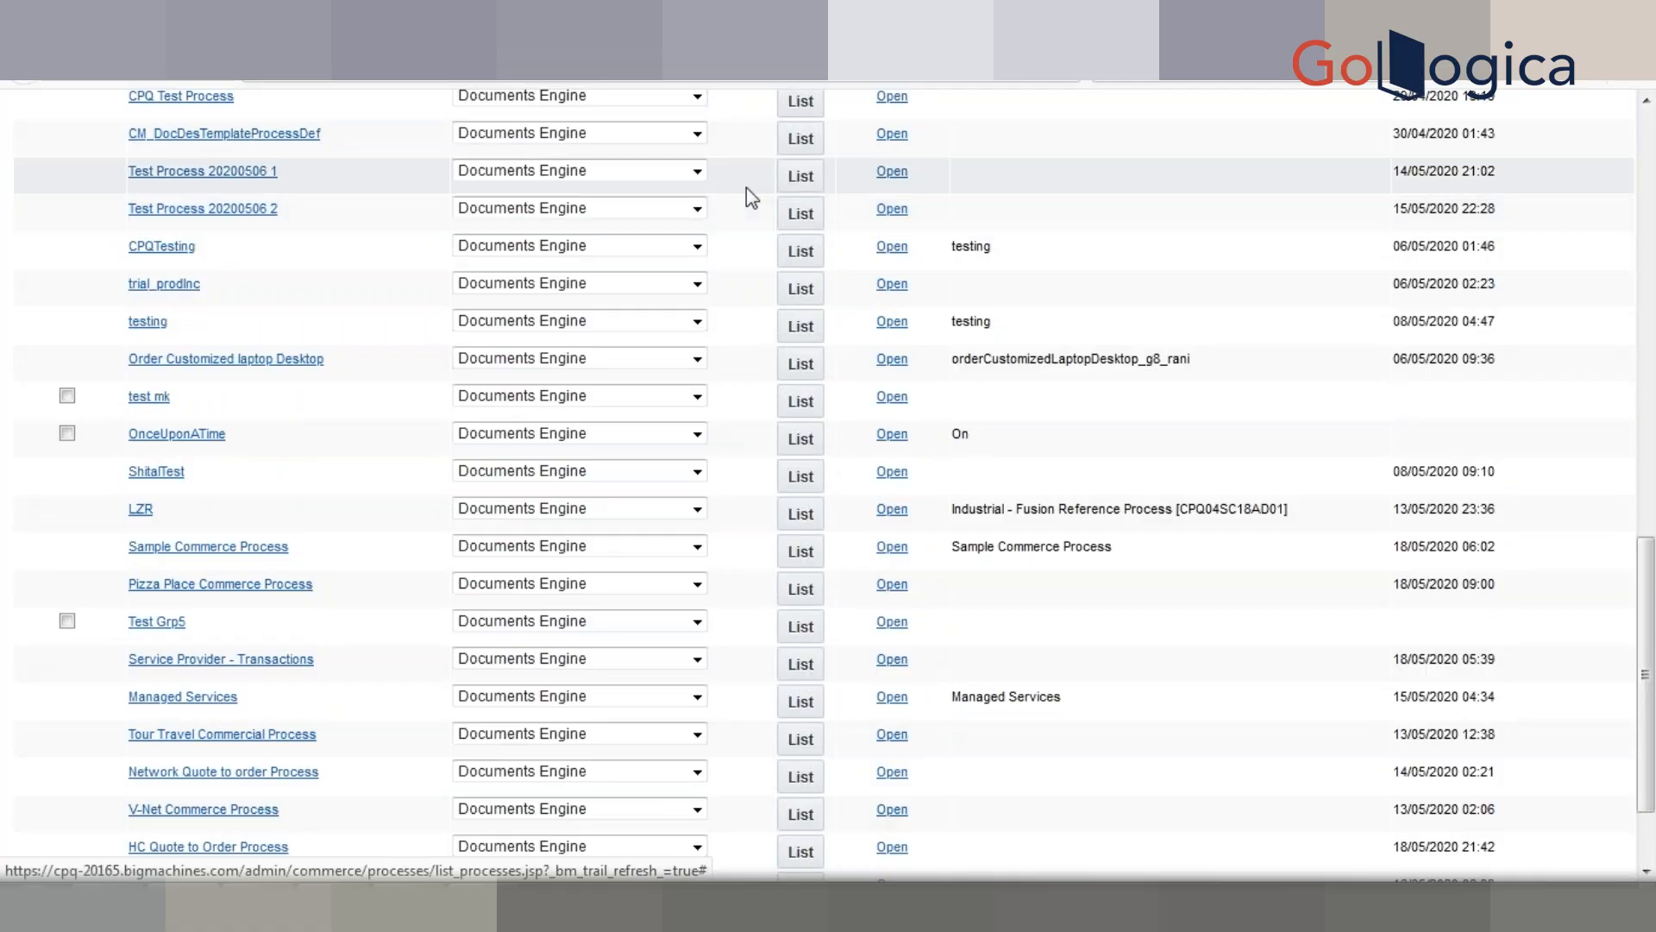
{"action": "left_click", "coordinate": [793, 219]}
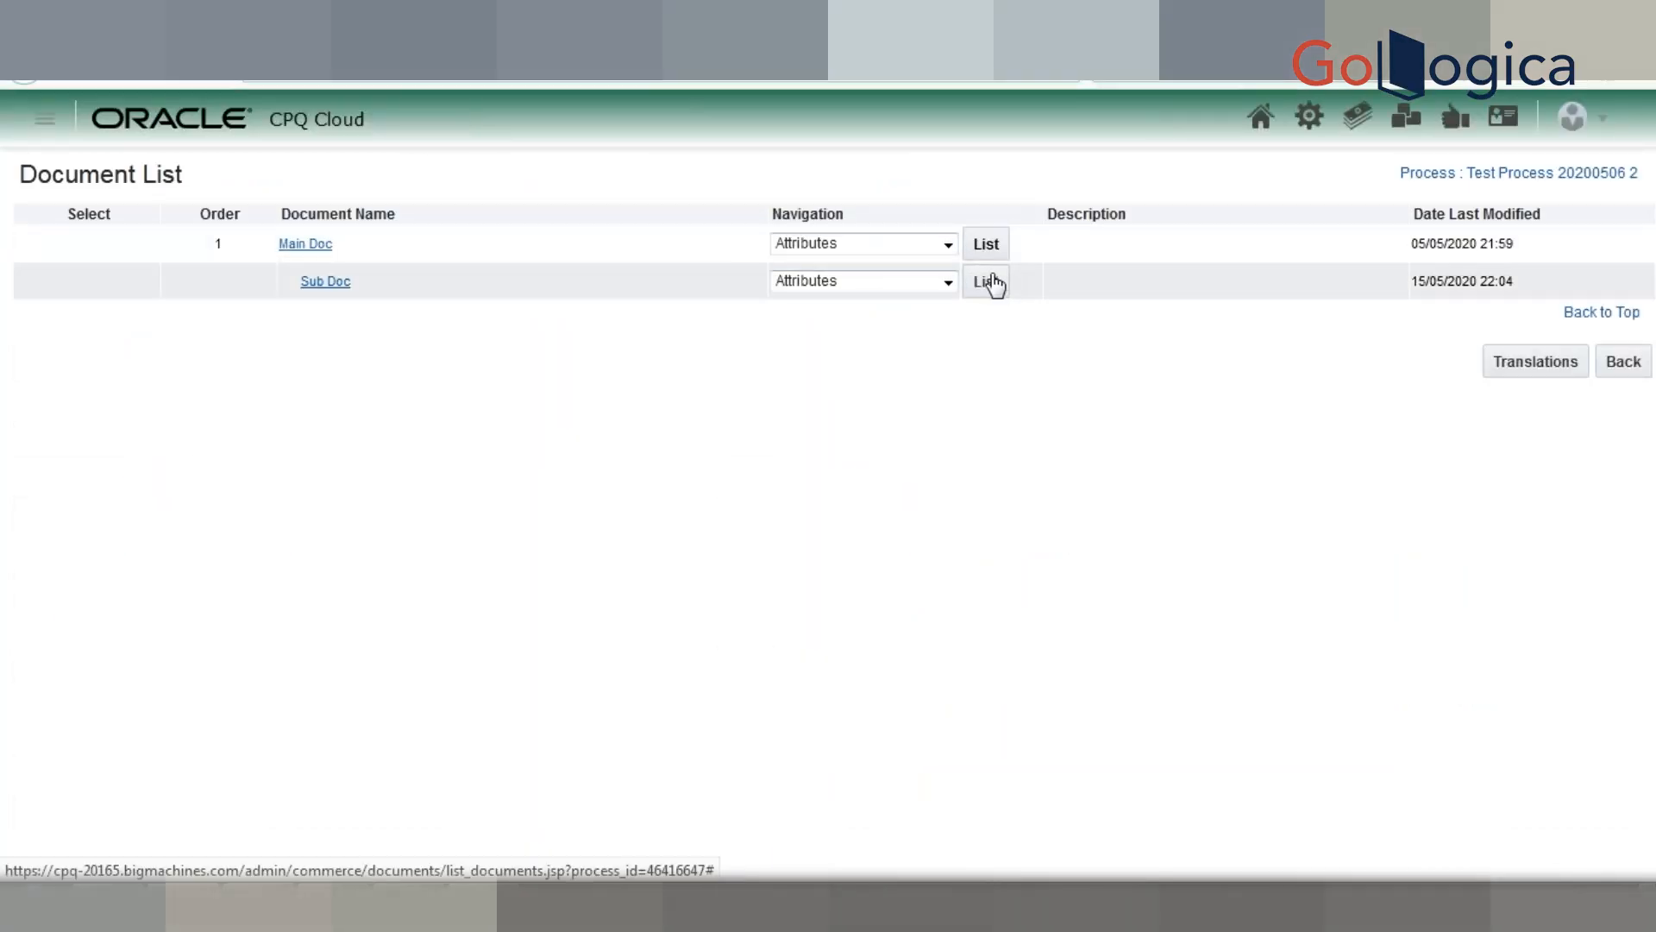
Step: List the rules of the Main Doc document and start a new Validation rule
{"action": "left_click", "coordinate": [948, 246]}
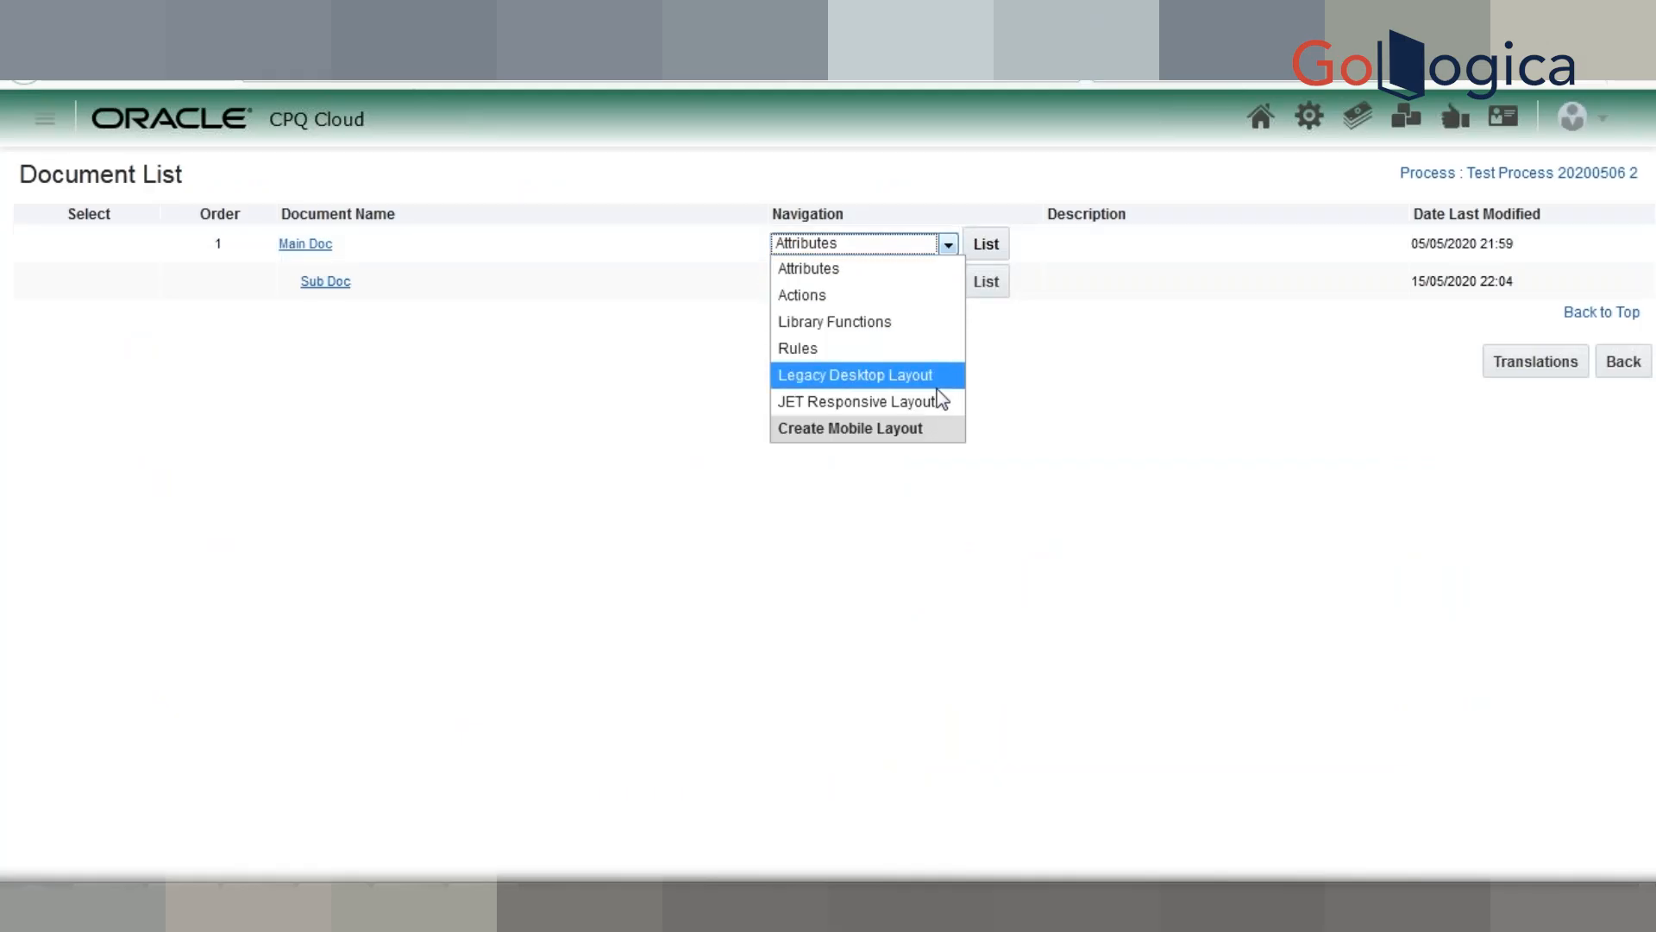
{"action": "left_click", "coordinate": [920, 348]}
{"action": "left_click", "coordinate": [992, 244]}
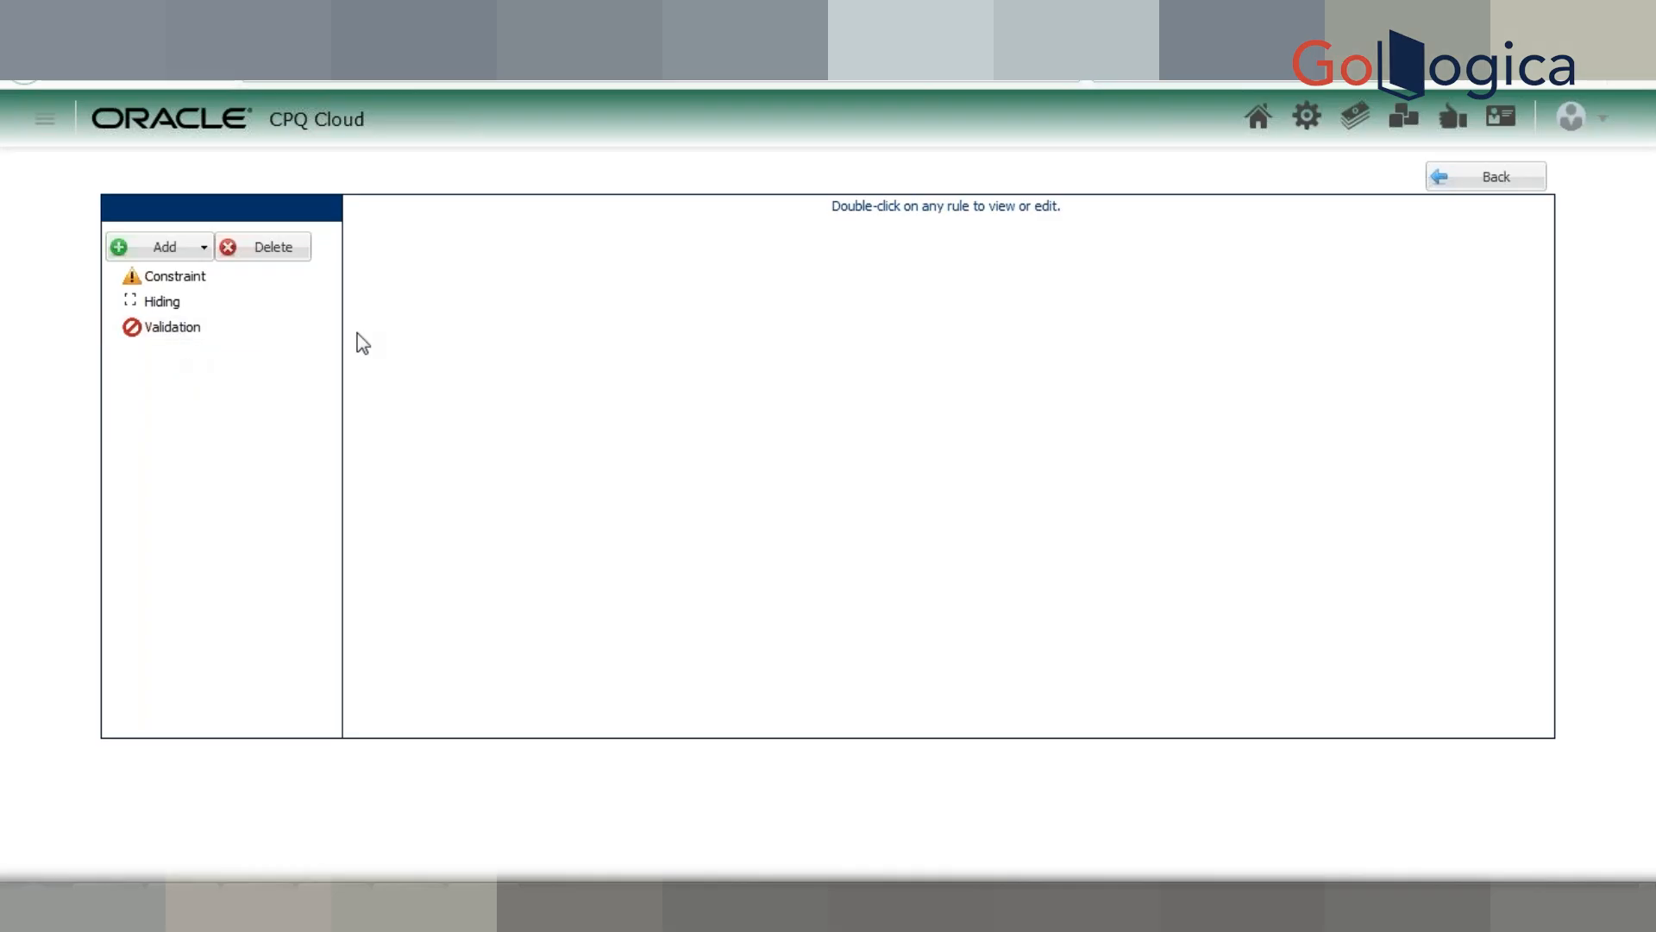
{"action": "left_click", "coordinate": [199, 248]}
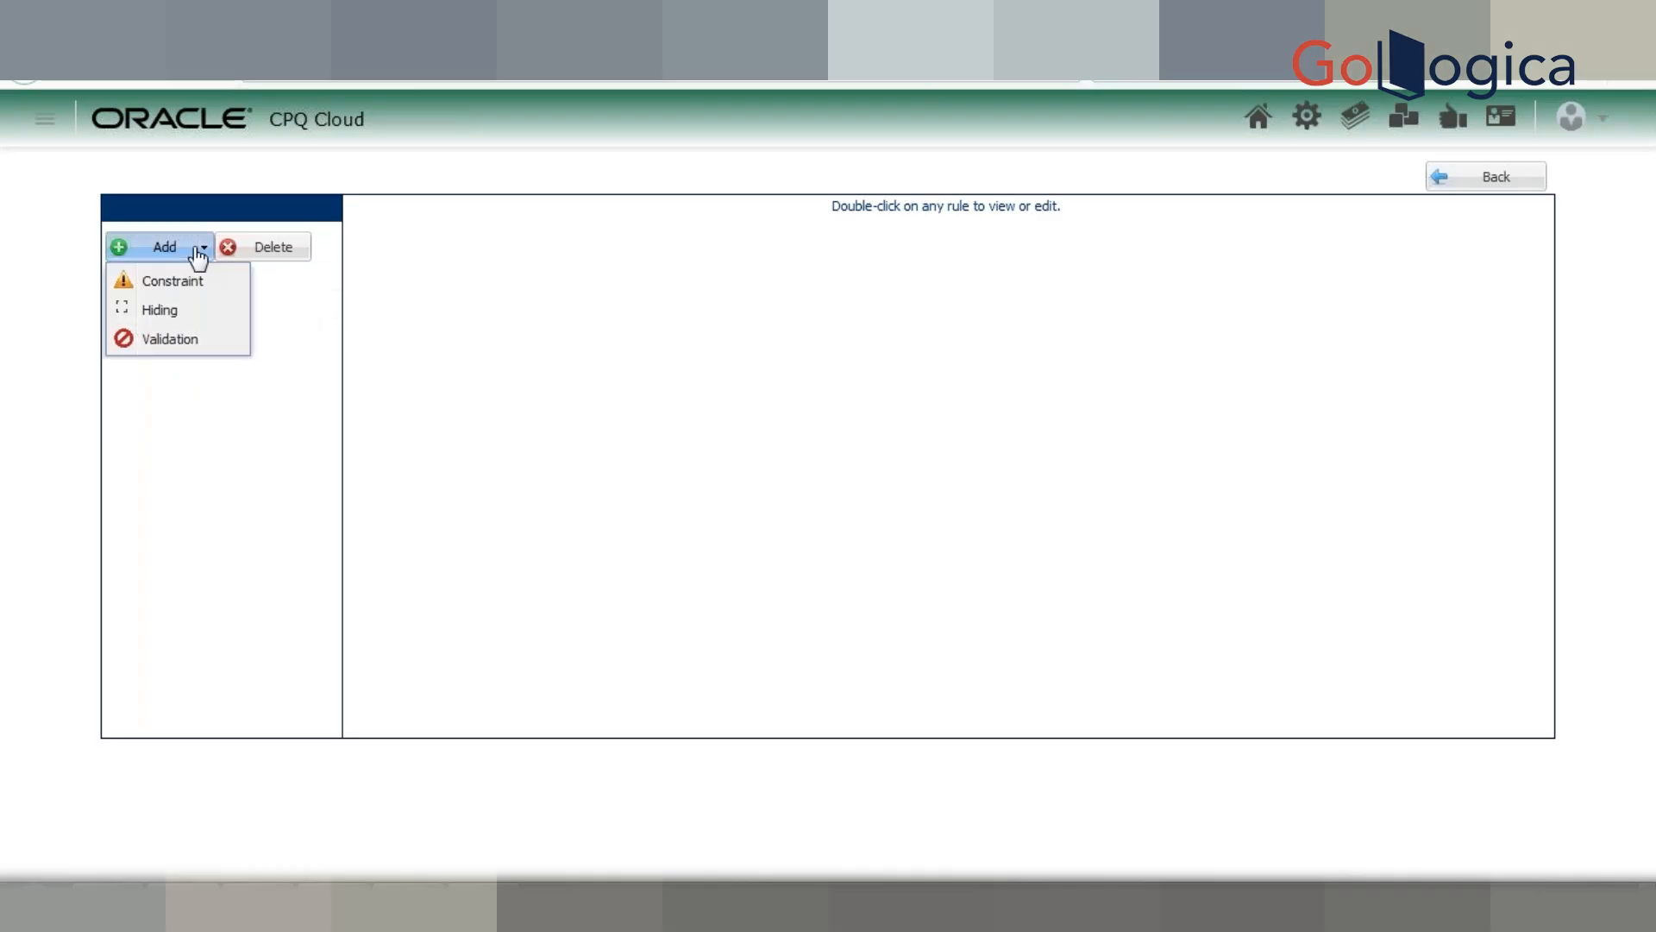
{"action": "left_click", "coordinate": [181, 345]}
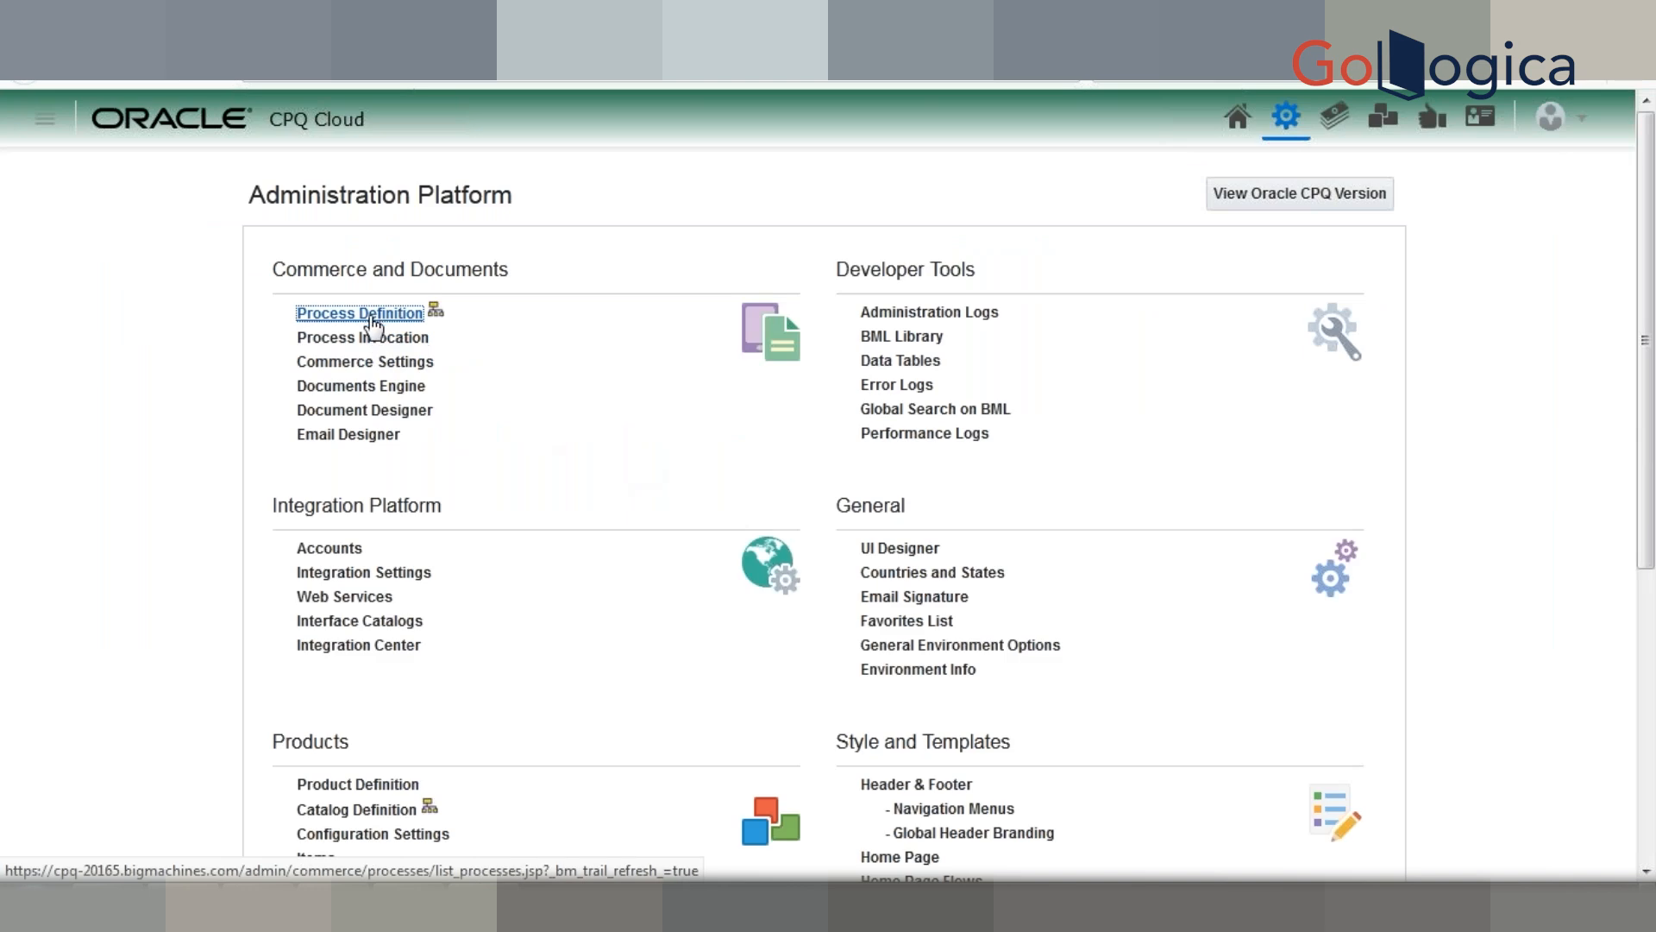
Step: Open the process definitions in another new browser tab and list the Main Doc actions of Test Process 20200506 2
{"action": "right_click", "coordinate": [371, 316]}
{"action": "key", "text": "t"}
{"action": "key", "text": "ctrl+Tab"}
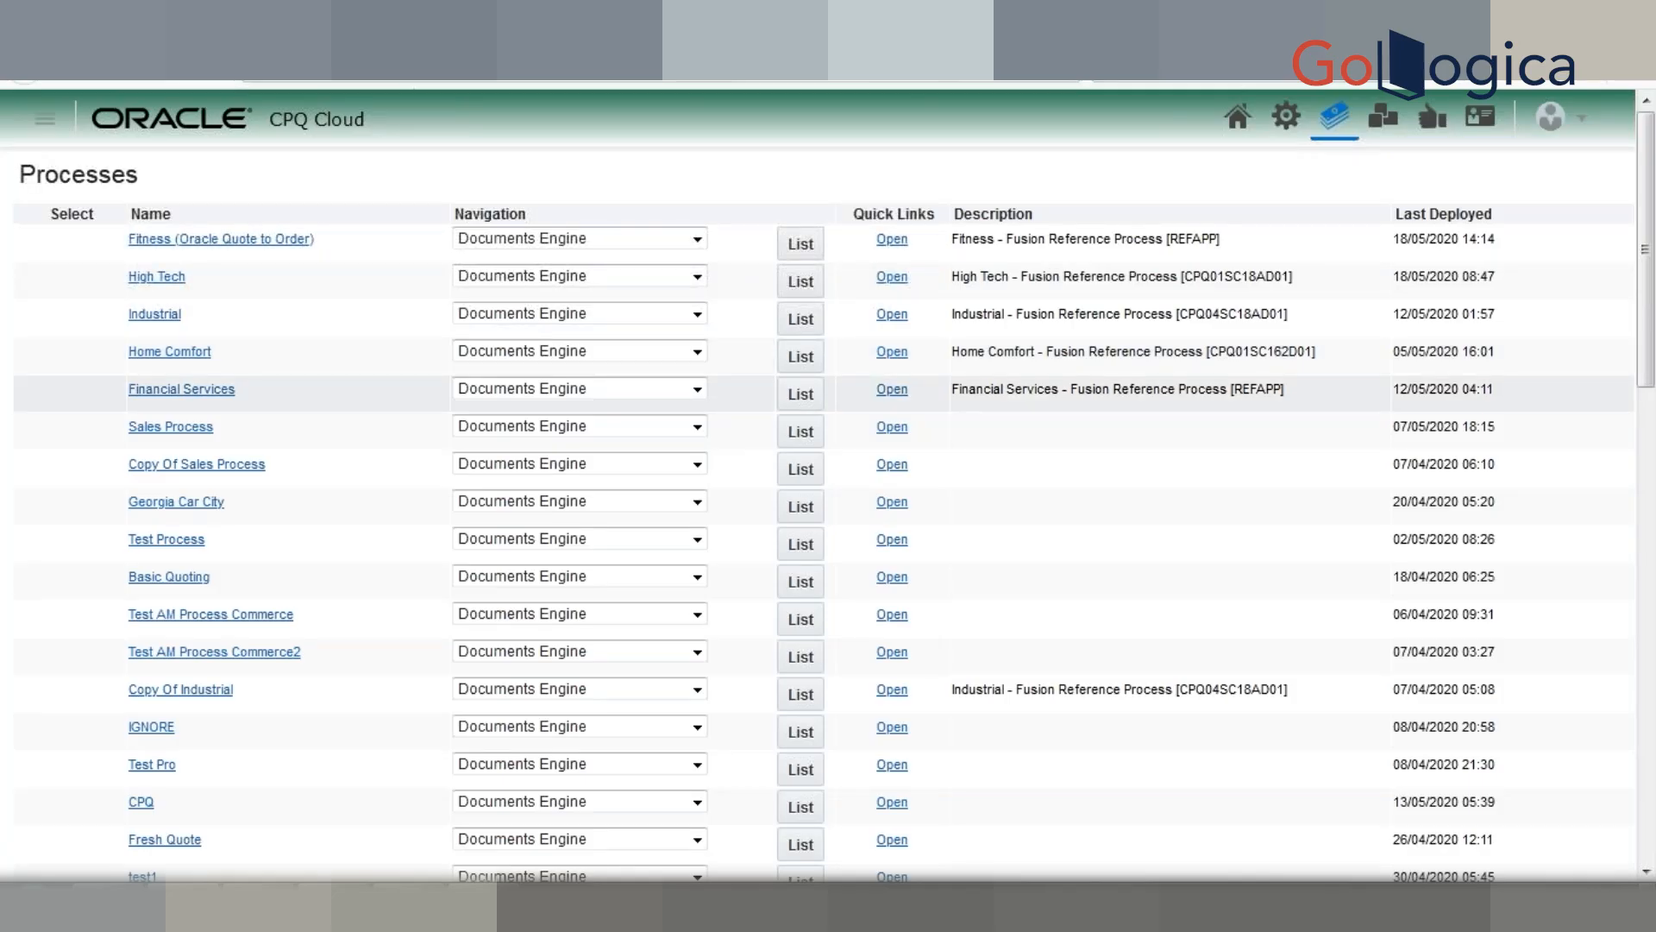
{"action": "scroll", "coordinate": [828, 389], "scroll_direction": "down", "scroll_amount": 10}
{"action": "scroll", "coordinate": [811, 388], "scroll_direction": "up", "scroll_amount": 3}
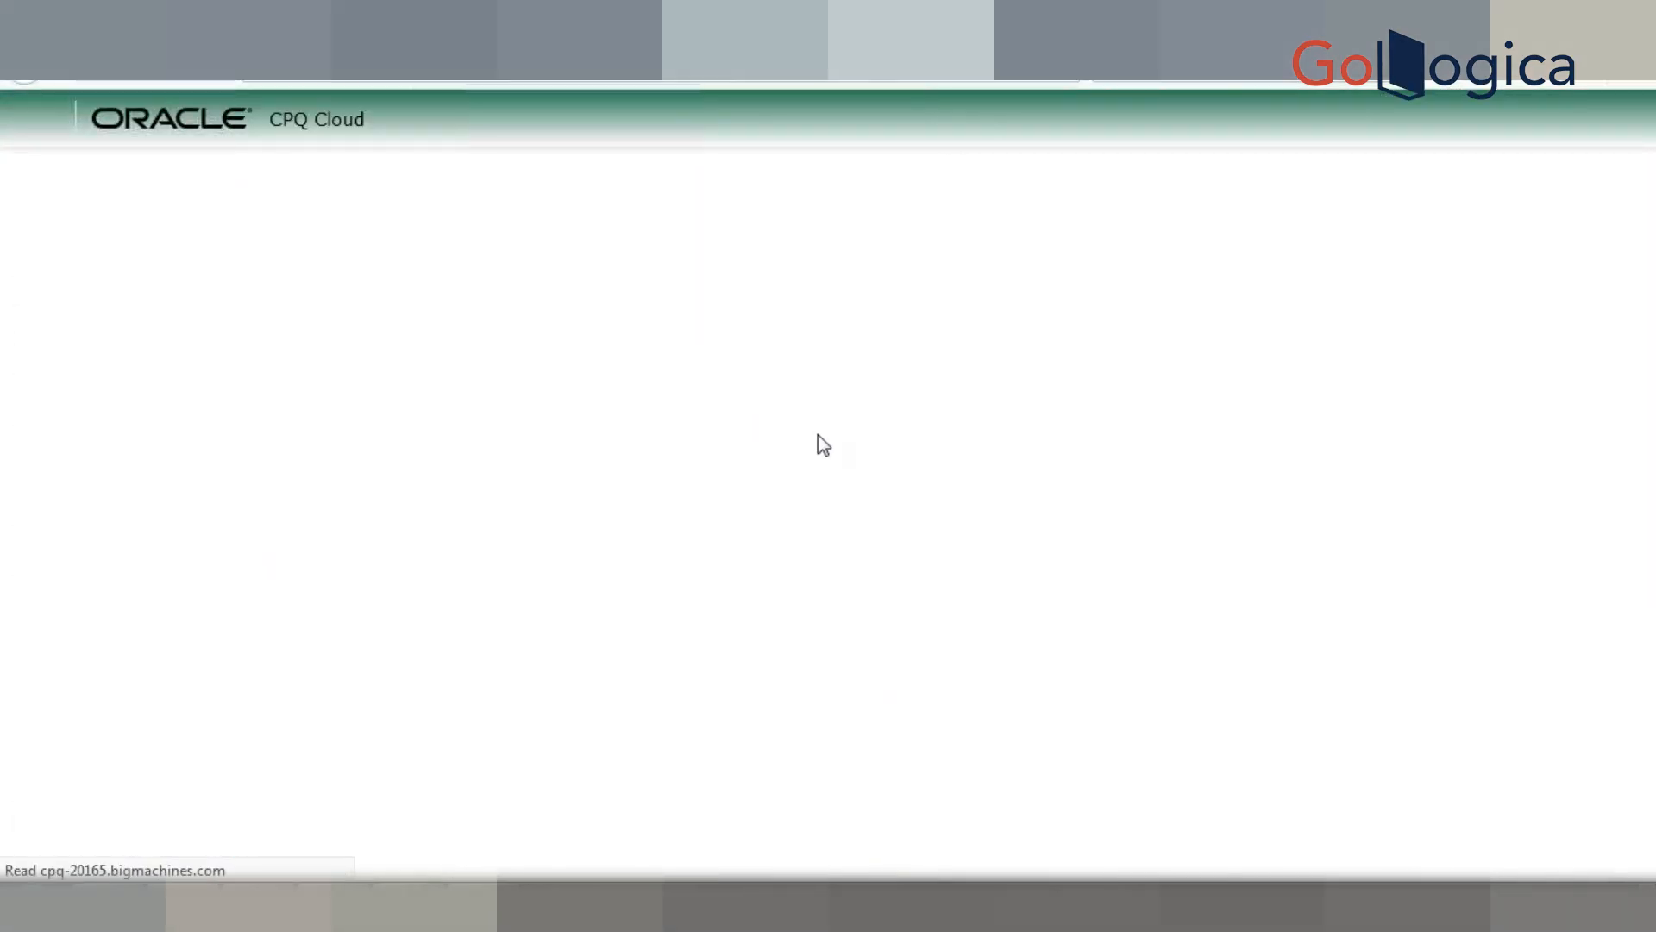
{"action": "left_click", "coordinate": [948, 244]}
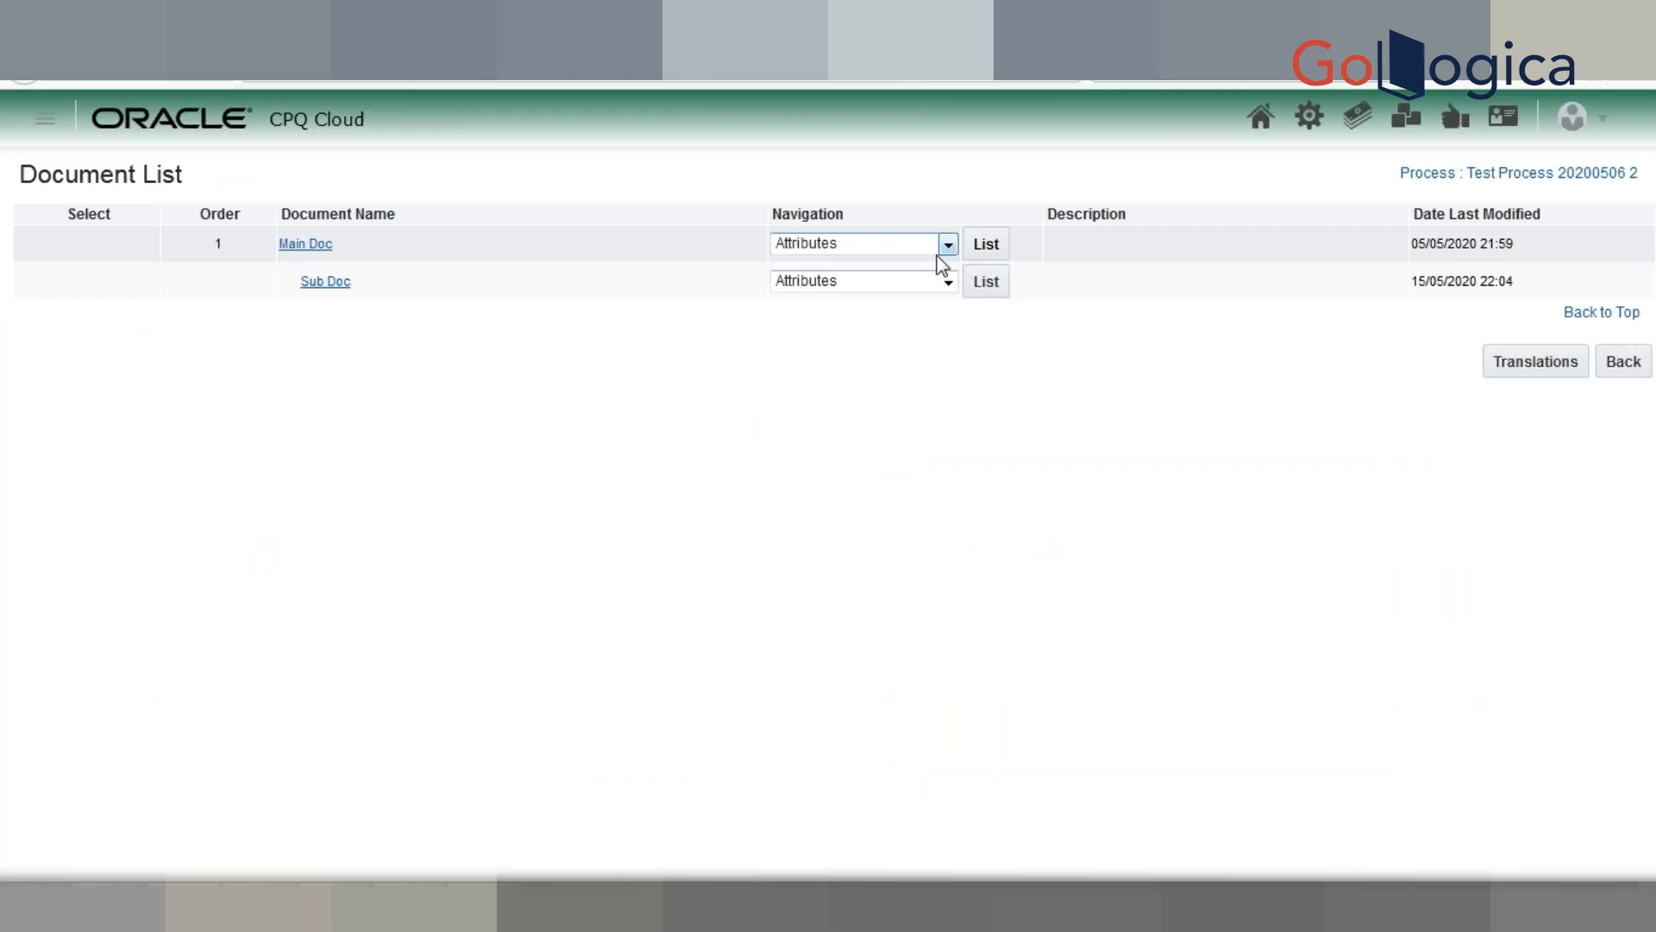
{"action": "left_click", "coordinate": [931, 302]}
{"action": "left_click", "coordinate": [983, 248]}
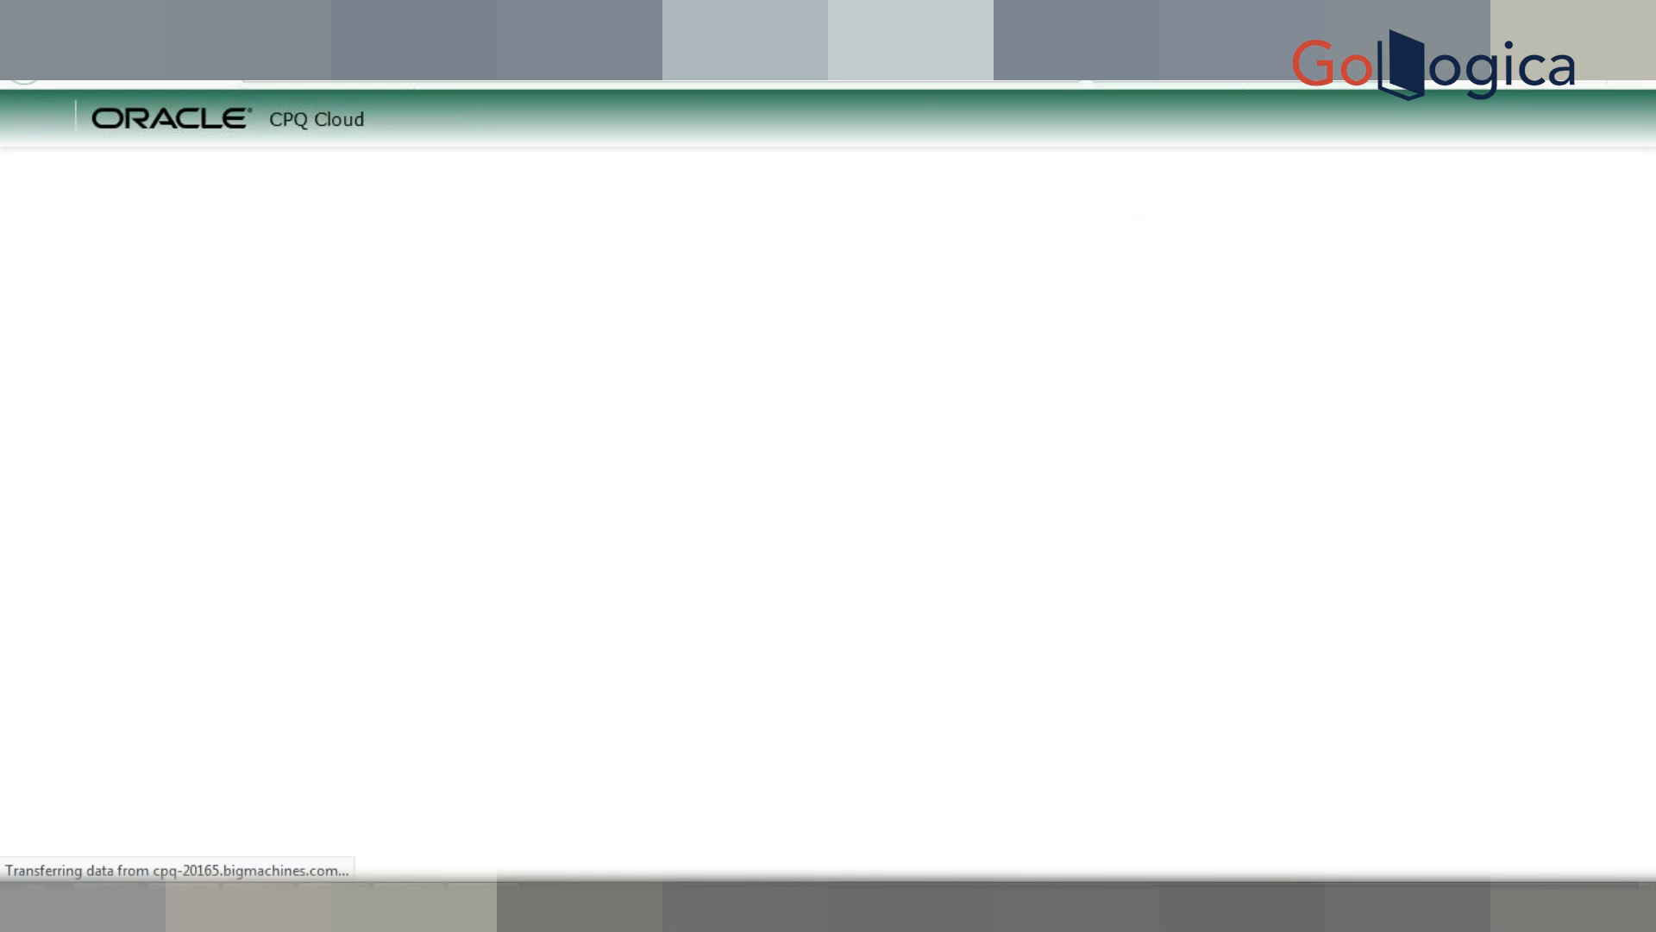
Step: Add a Main Doc action labelled Submit, with variable name submit and action type Submit
{"action": "left_click", "coordinate": [484, 269]}
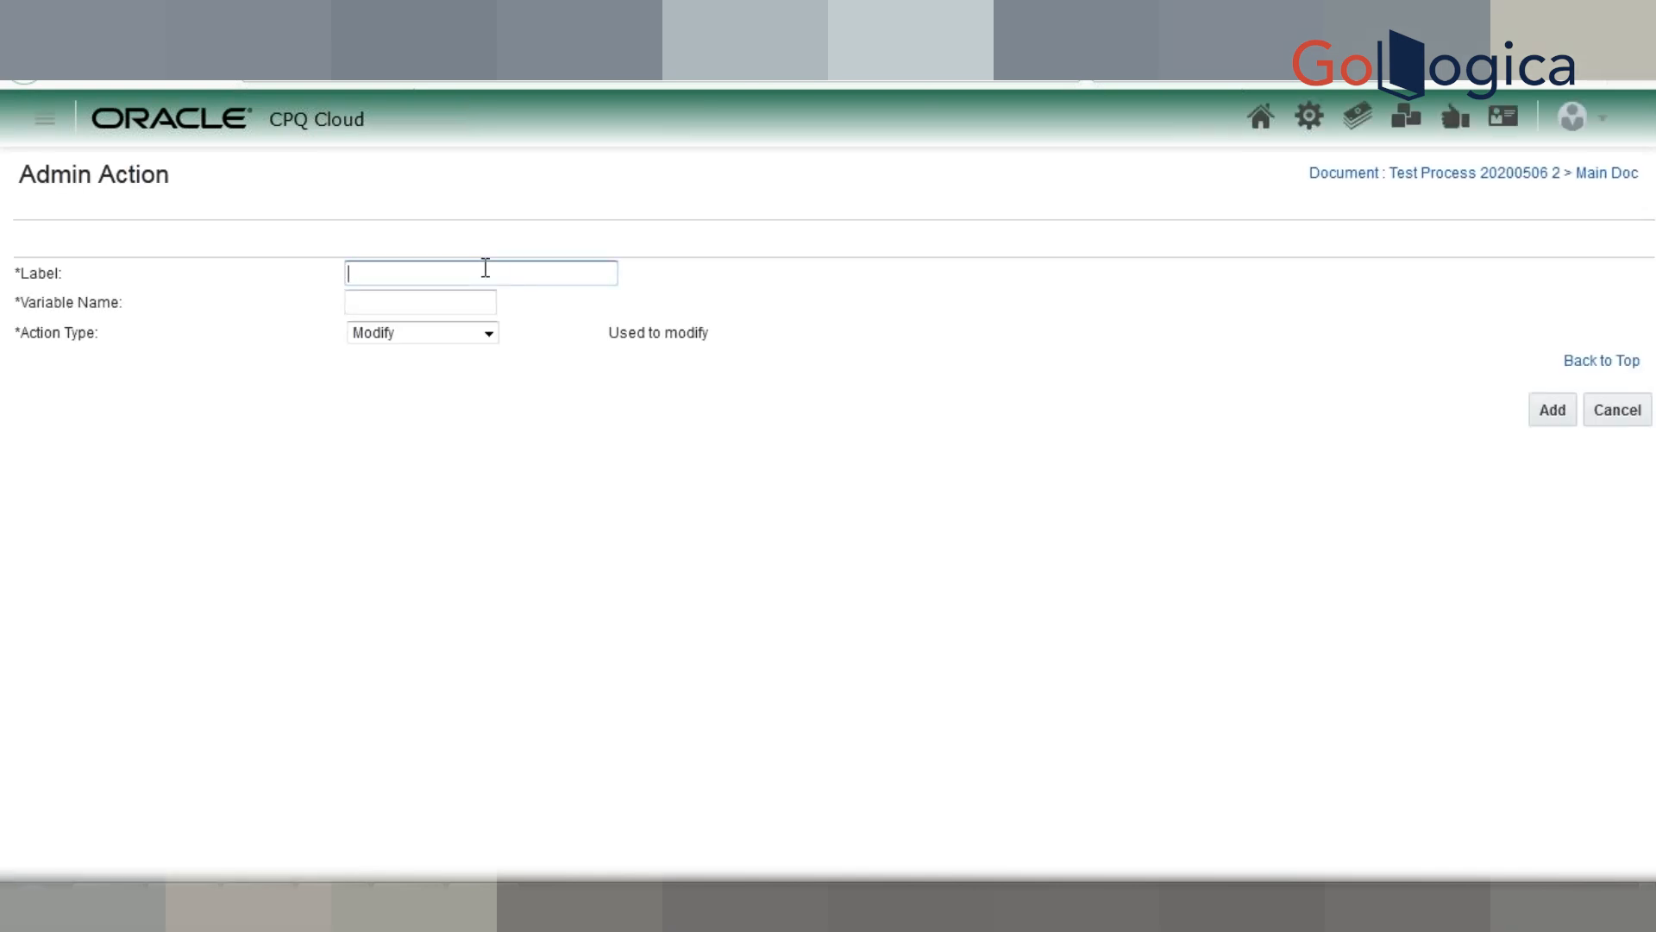
{"action": "type", "text": "Sub,mi"}
{"action": "key", "text": "BackSpace"}
{"action": "key", "text": "BackSpace"}
{"action": "key", "text": "BackSpace"}
{"action": "type", "text": "mi"}
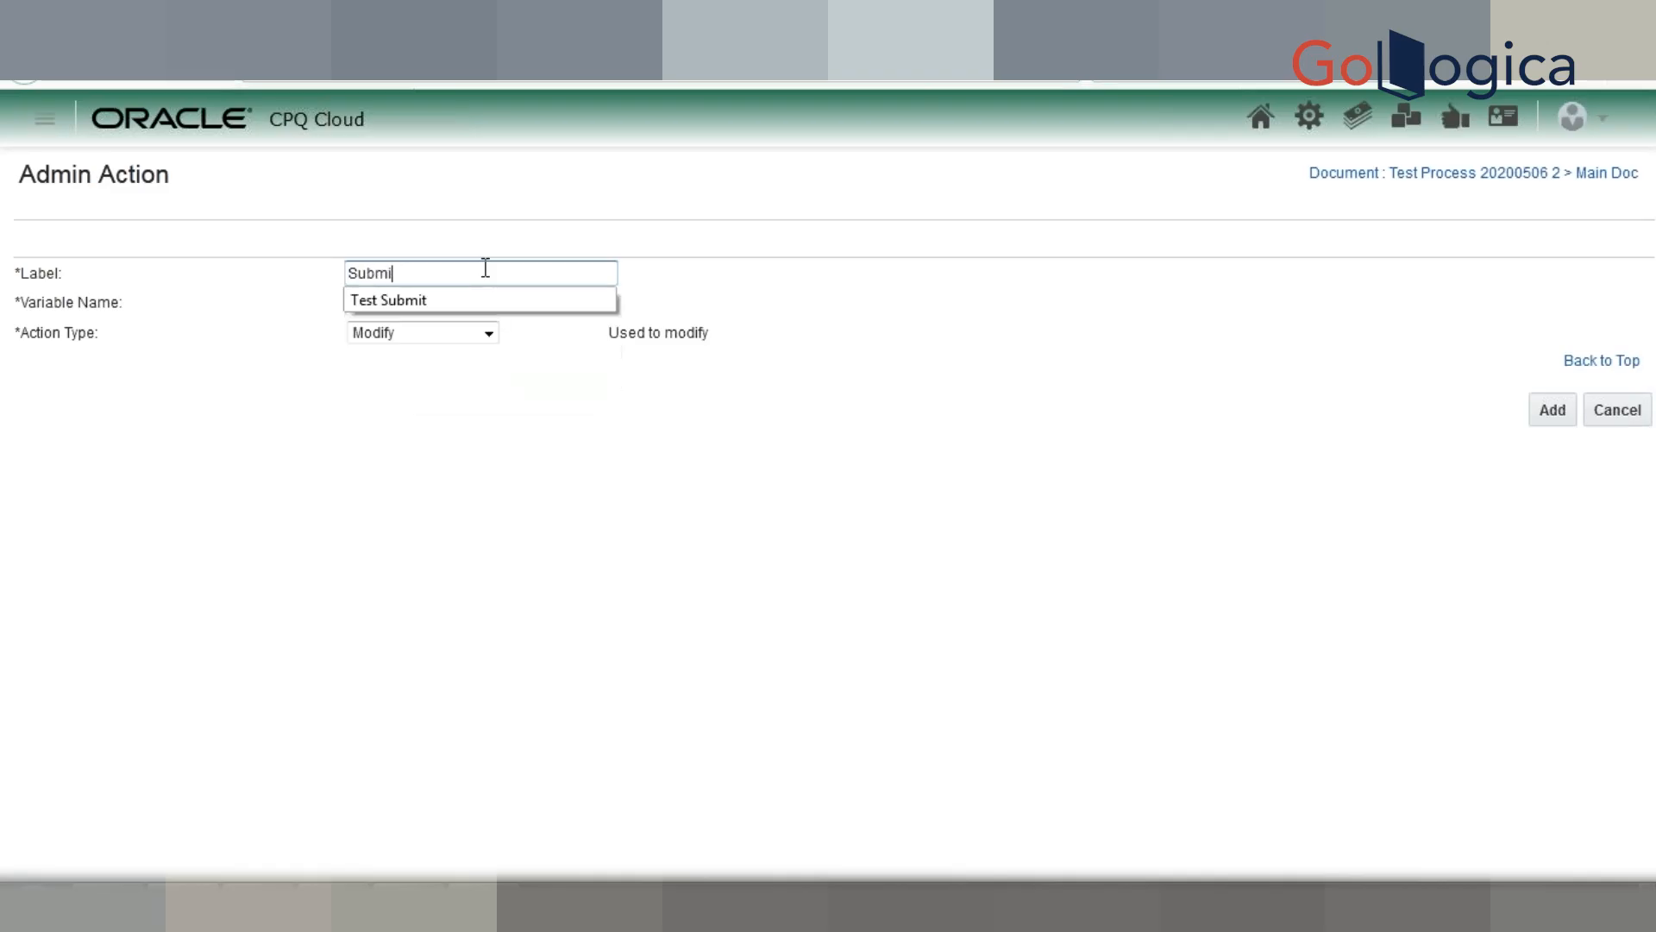
{"action": "type", "text": "t"}
{"action": "key", "text": "Tab"}
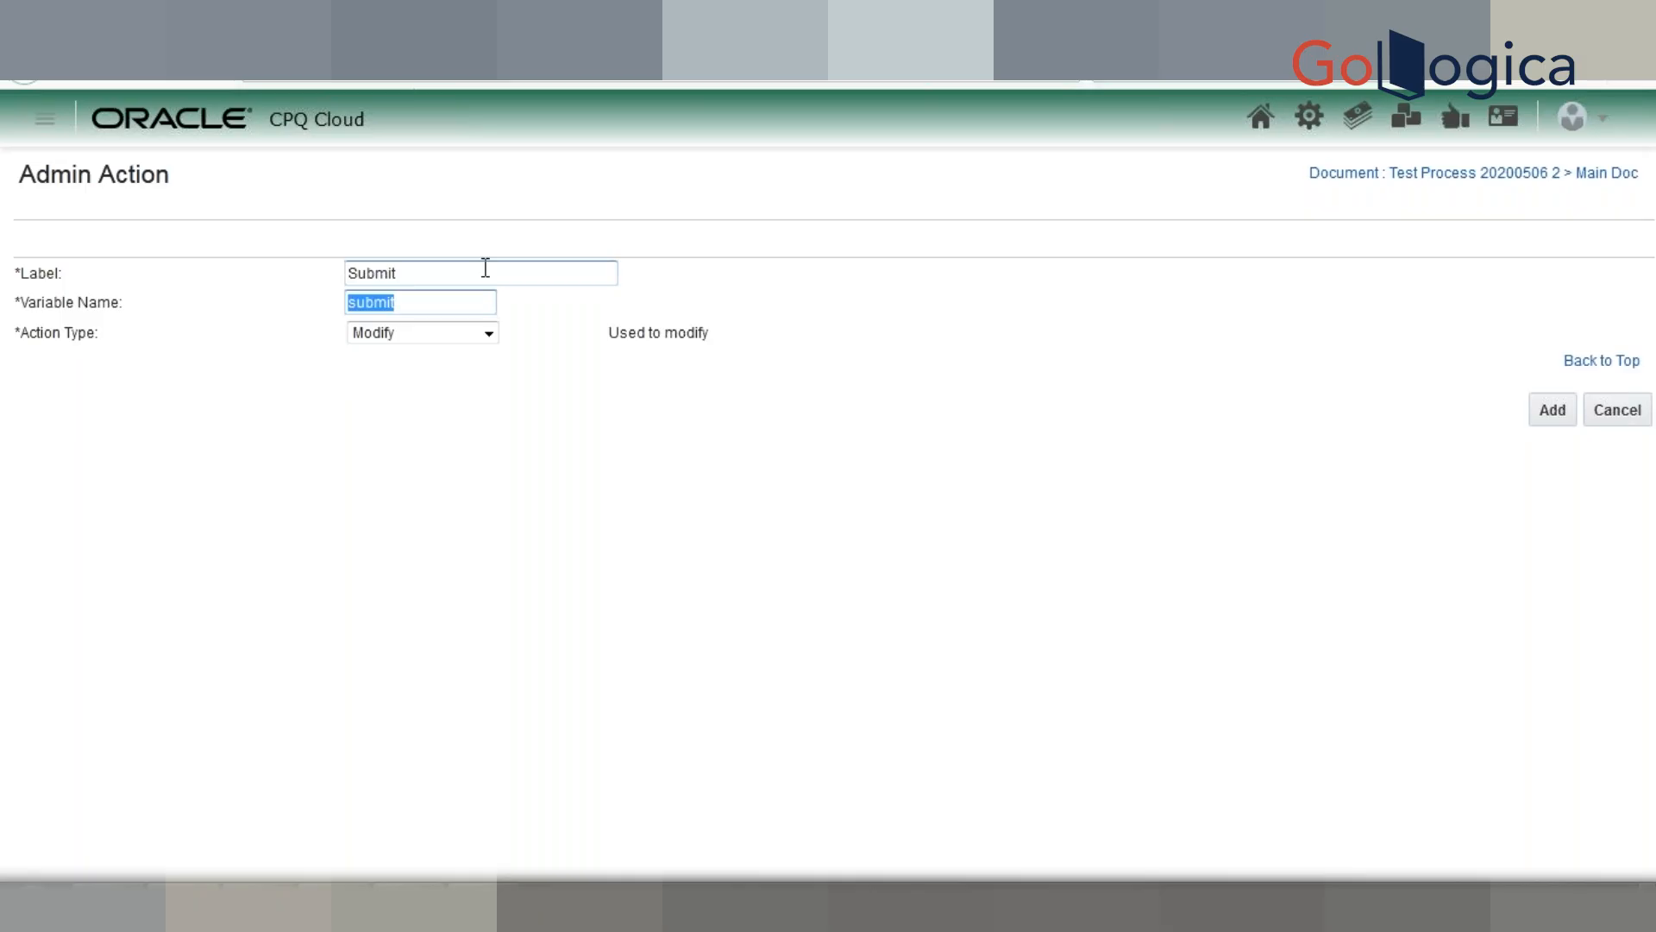
{"action": "left_click", "coordinate": [492, 556]}
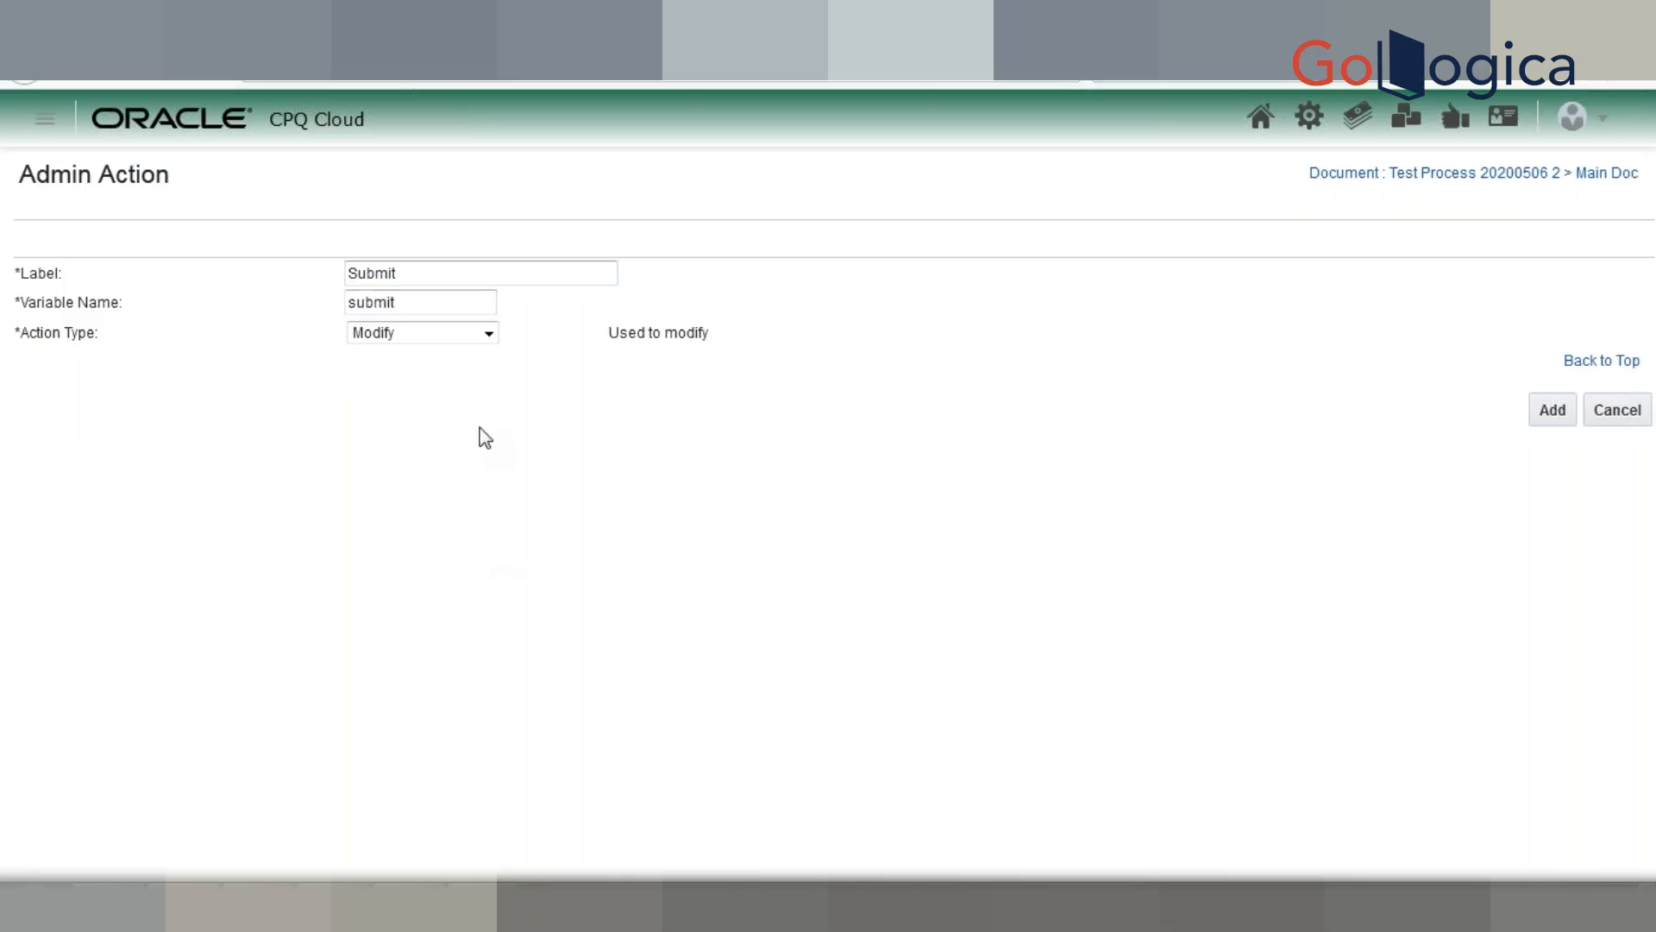
{"action": "left_click", "coordinate": [458, 339]}
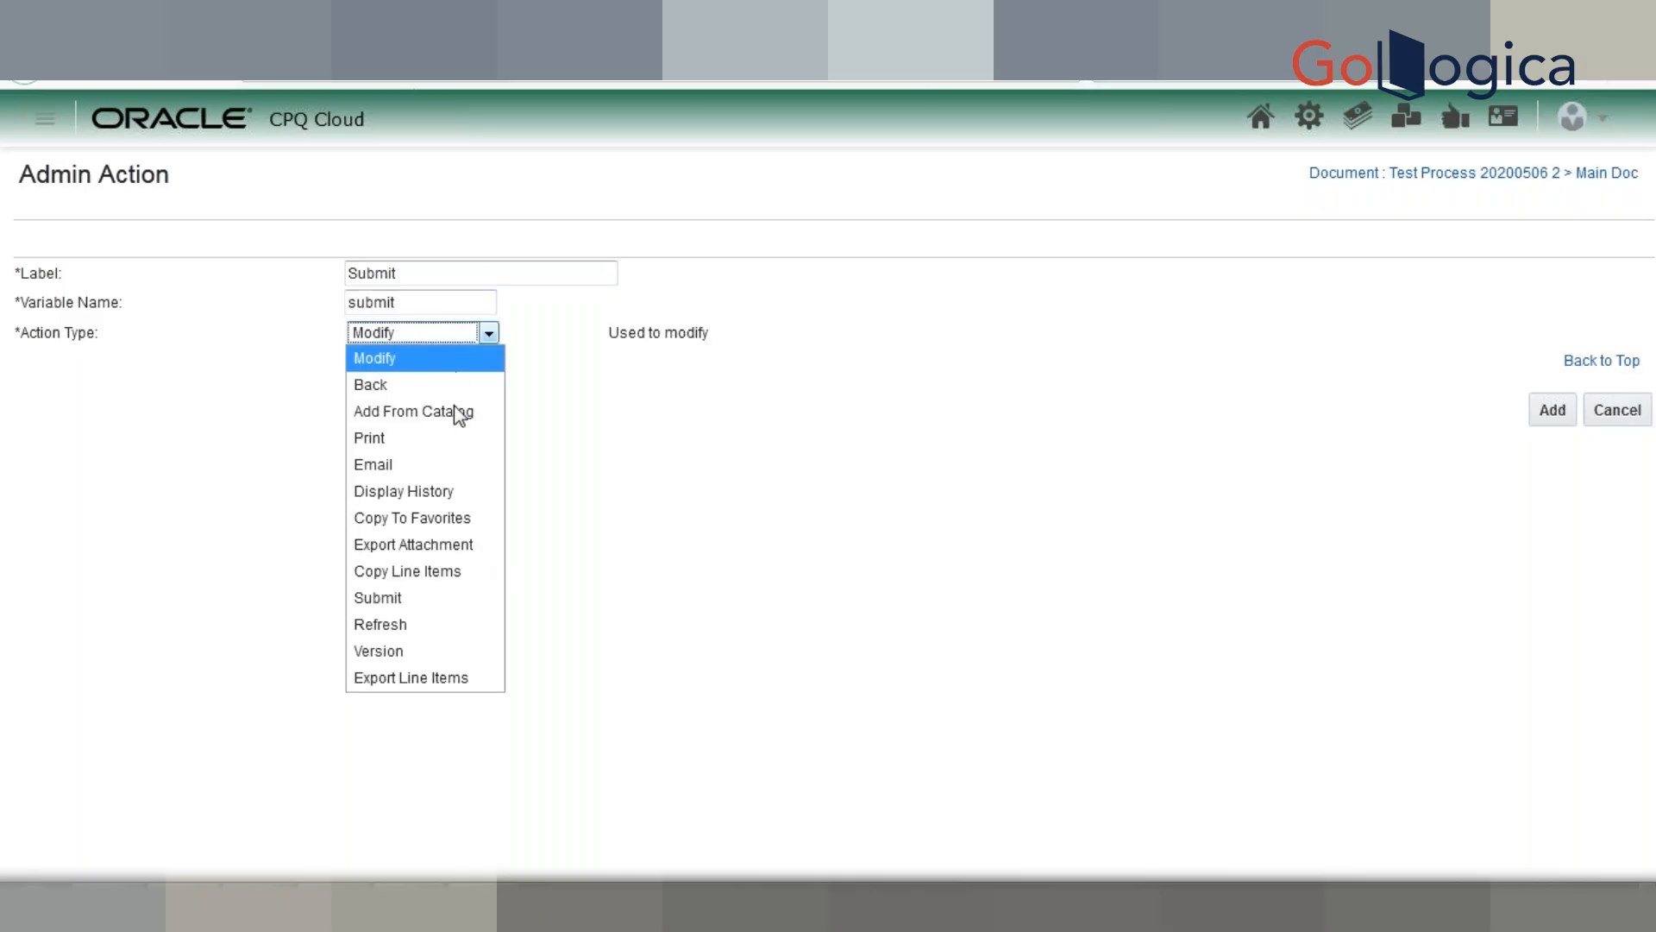
{"action": "left_click", "coordinate": [458, 604]}
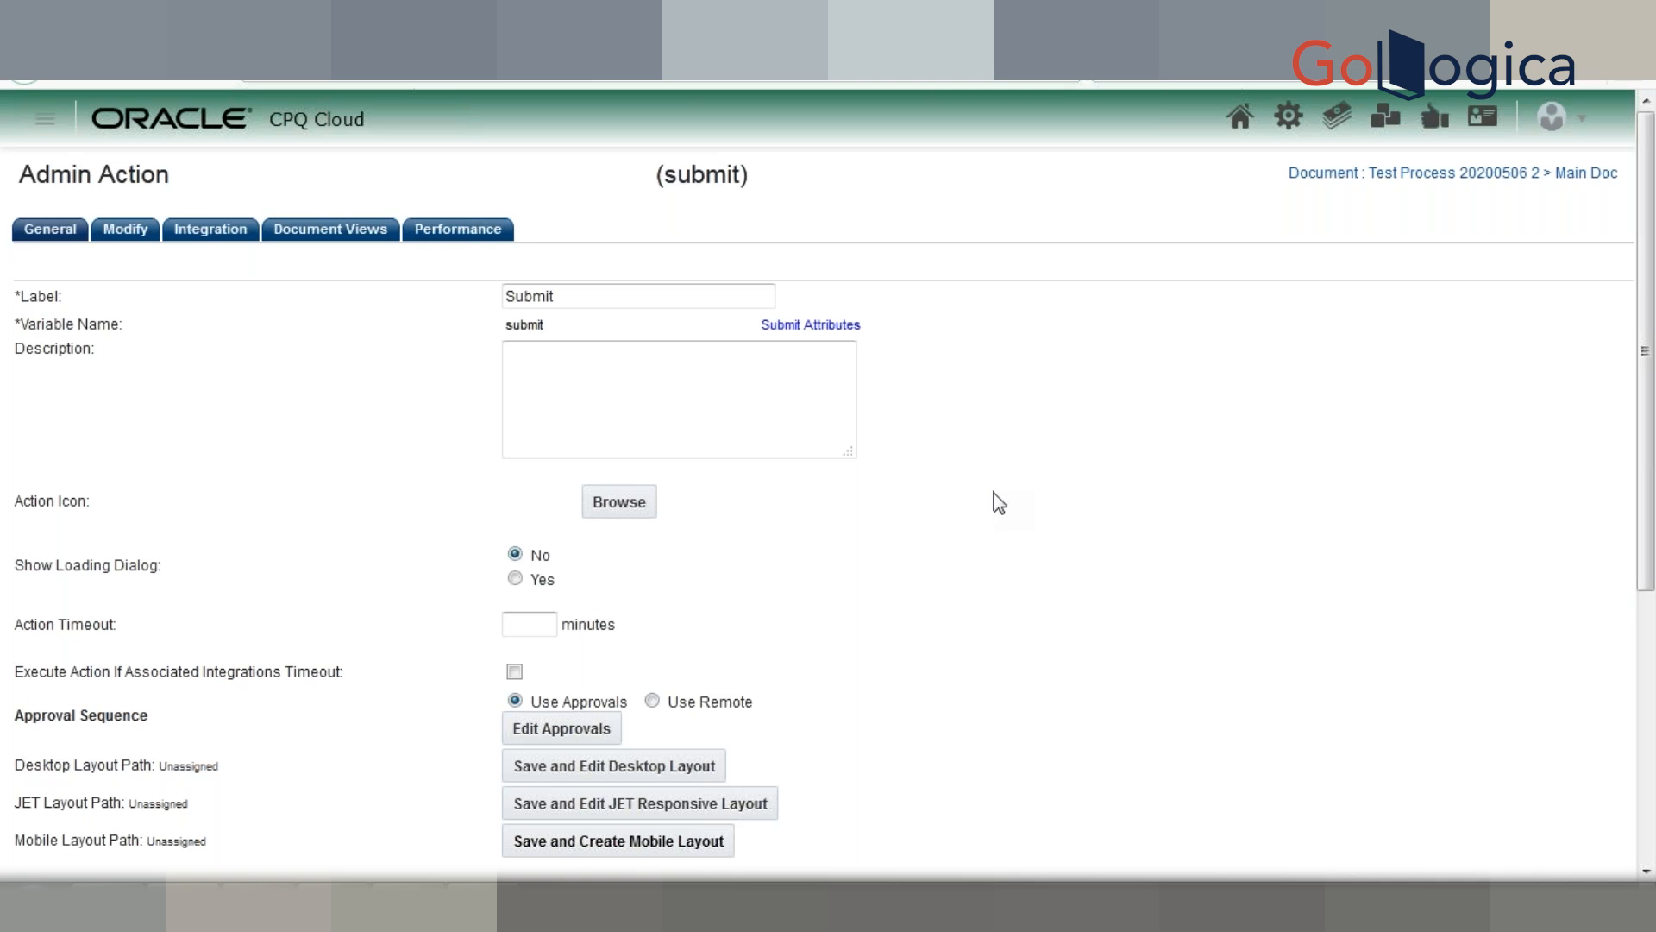
{"action": "left_click_drag", "start_coordinate": [1648, 379], "coordinate": [1647, 647]}
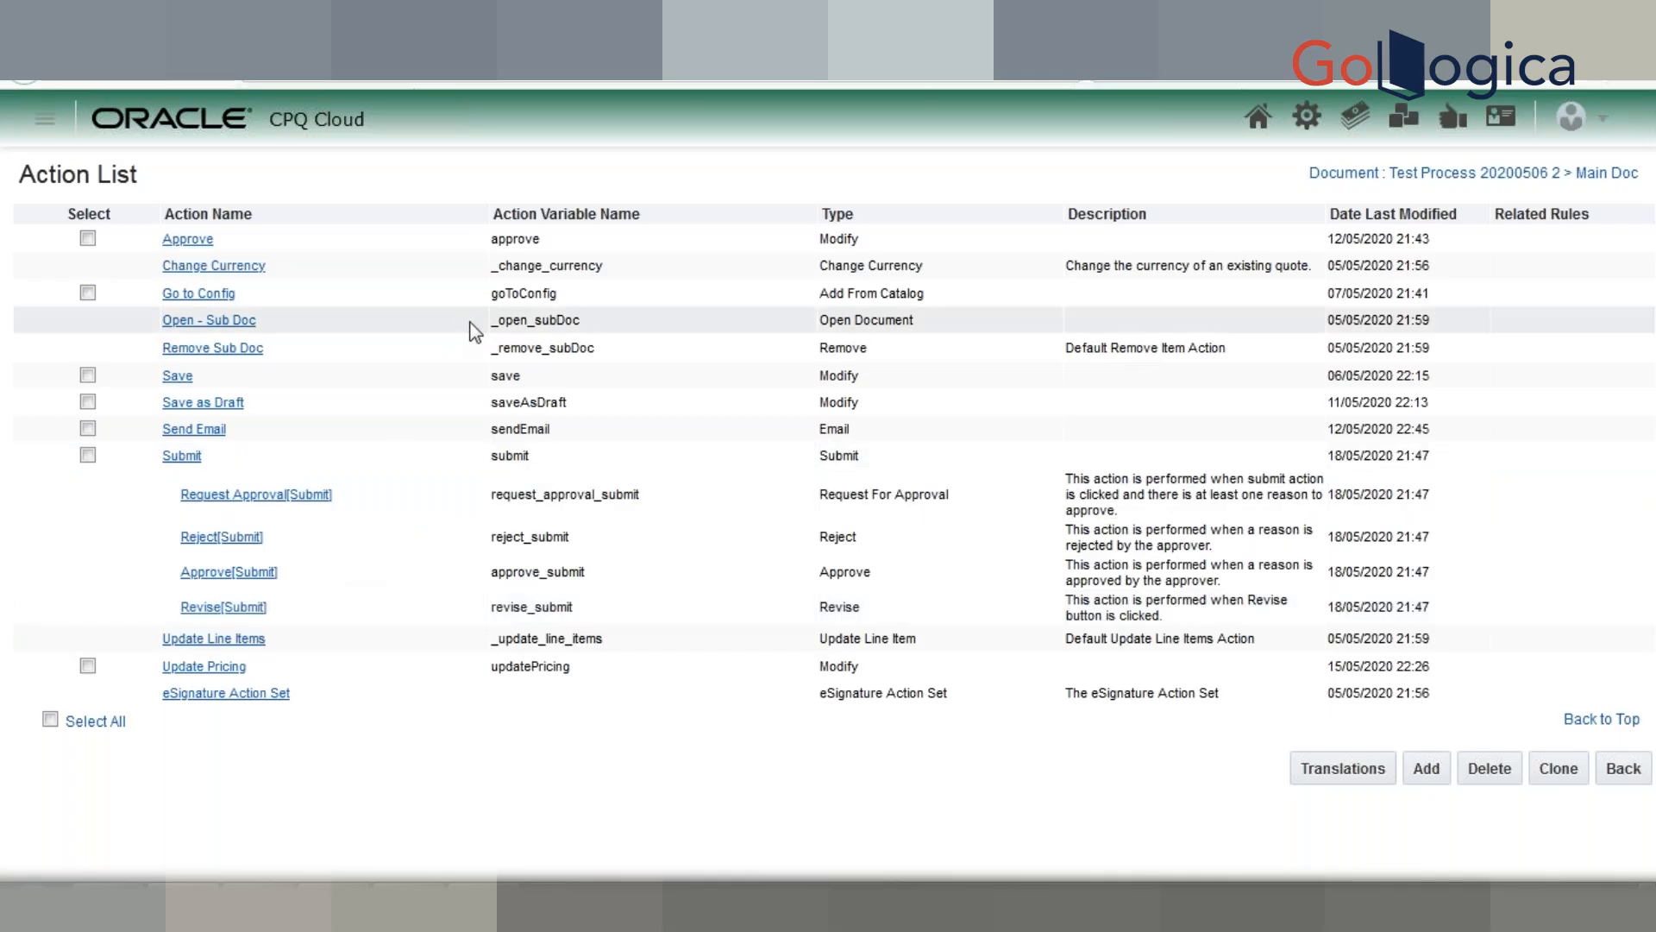
Step: Open the process definitions in a new browser tab and list the documents of Test Process 20200506 2
{"action": "left_click", "coordinate": [1089, 33]}
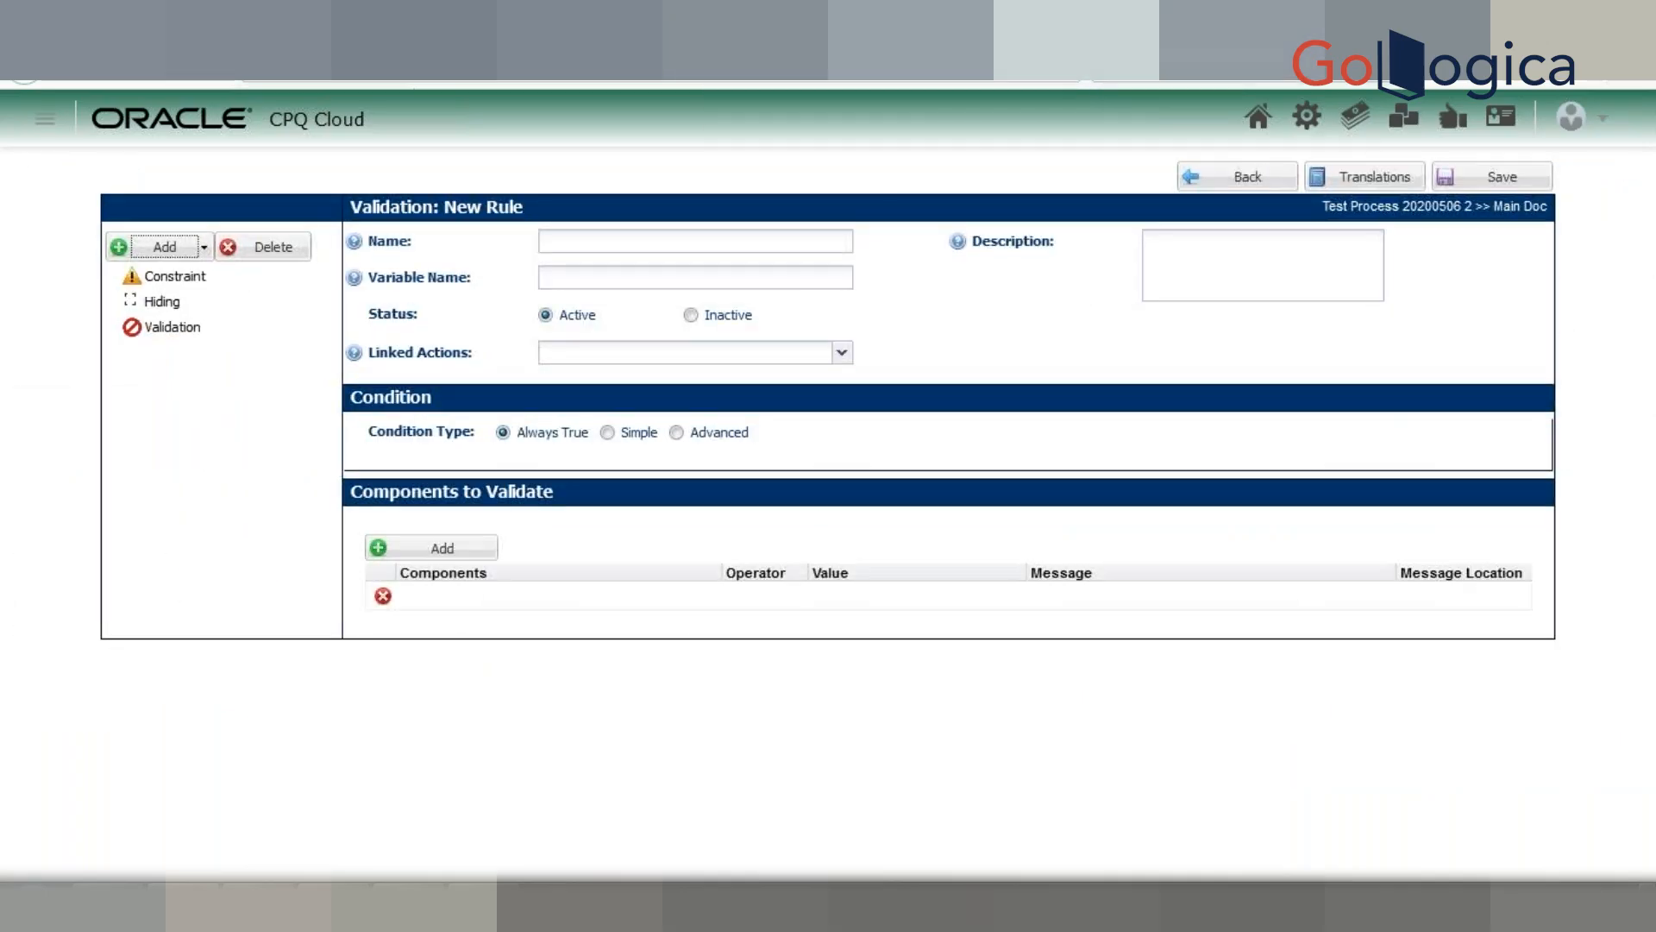
{"action": "left_click", "coordinate": [580, 33]}
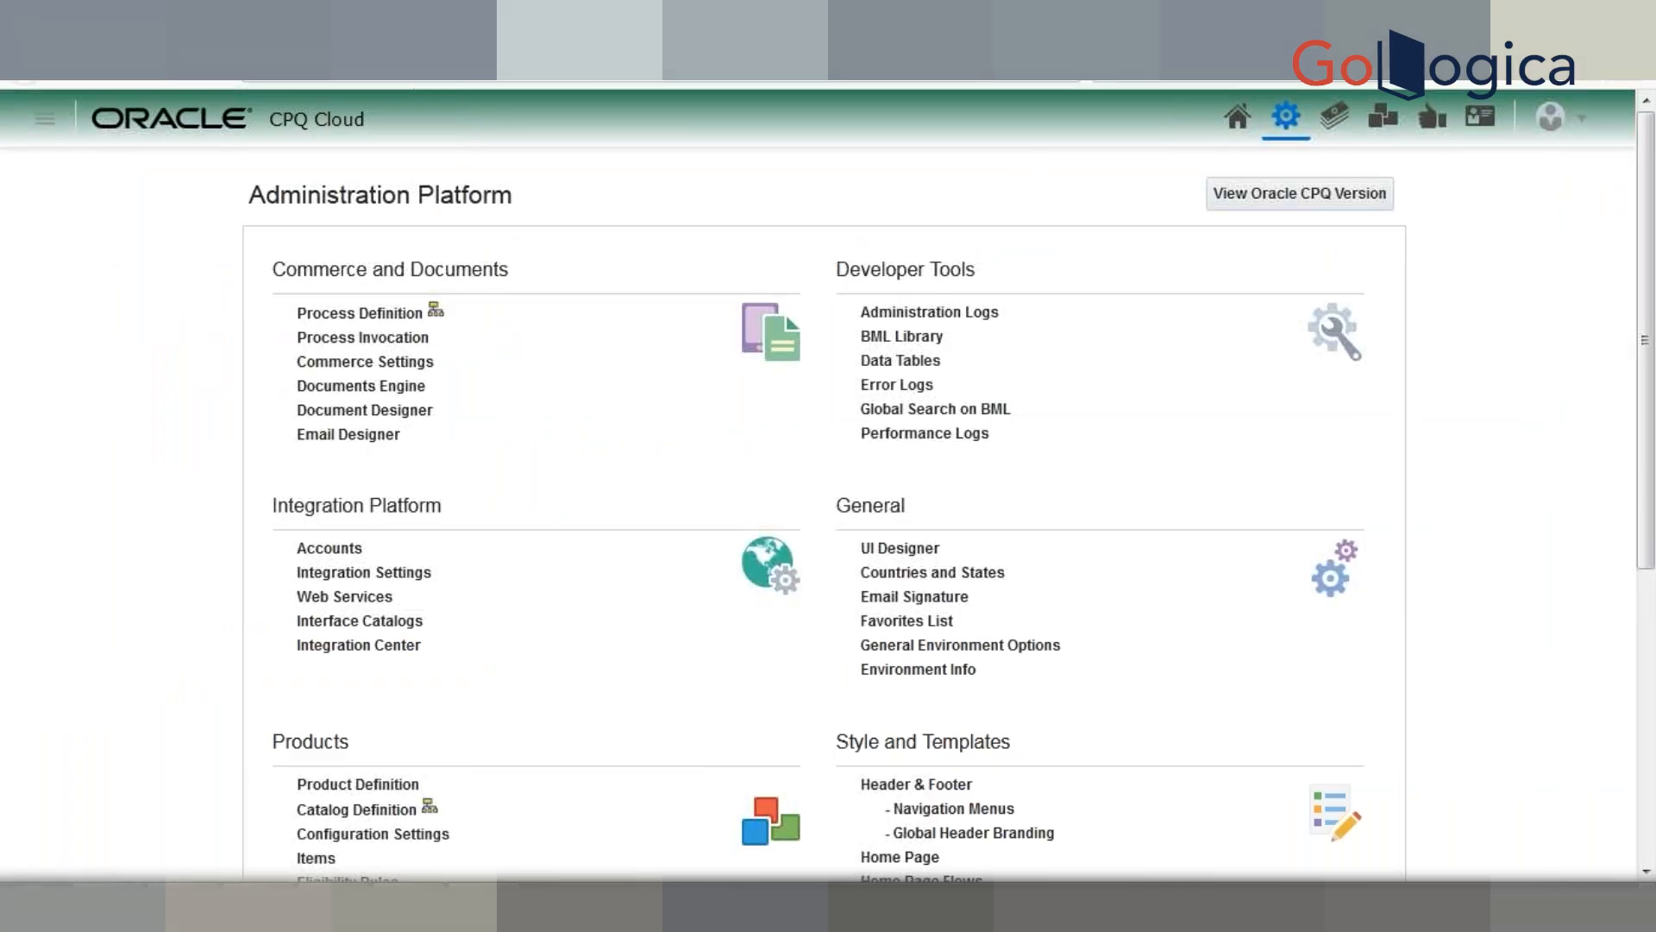
{"action": "left_click", "coordinate": [1082, 35]}
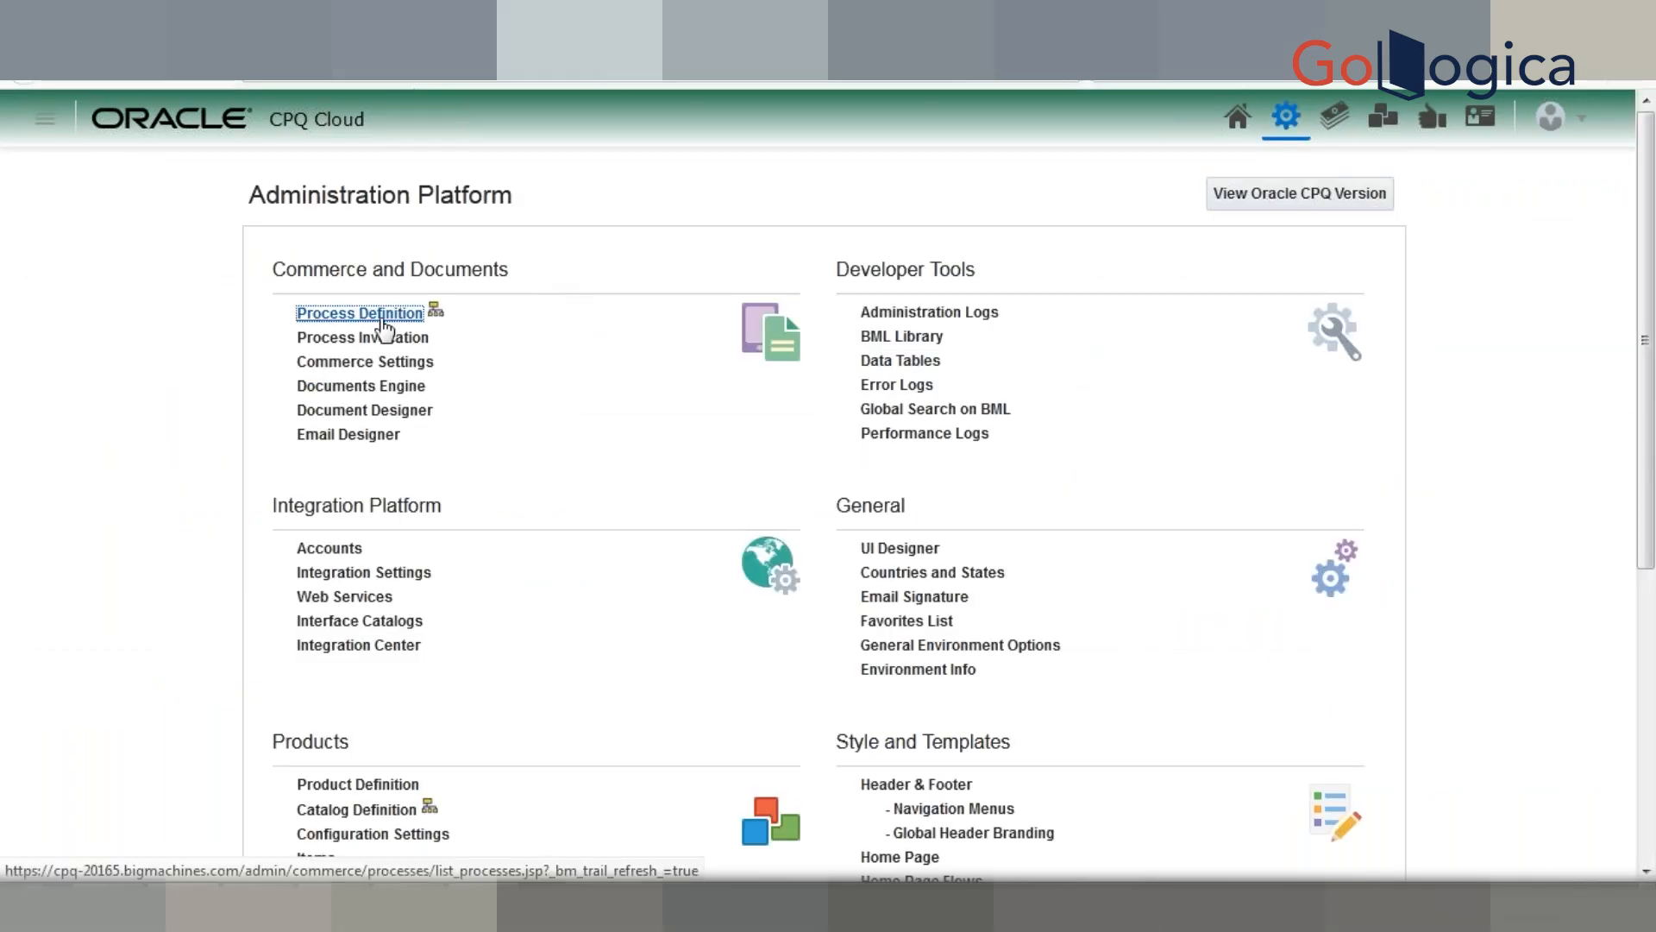
{"action": "right_click", "coordinate": [383, 324]}
{"action": "left_click", "coordinate": [483, 330]}
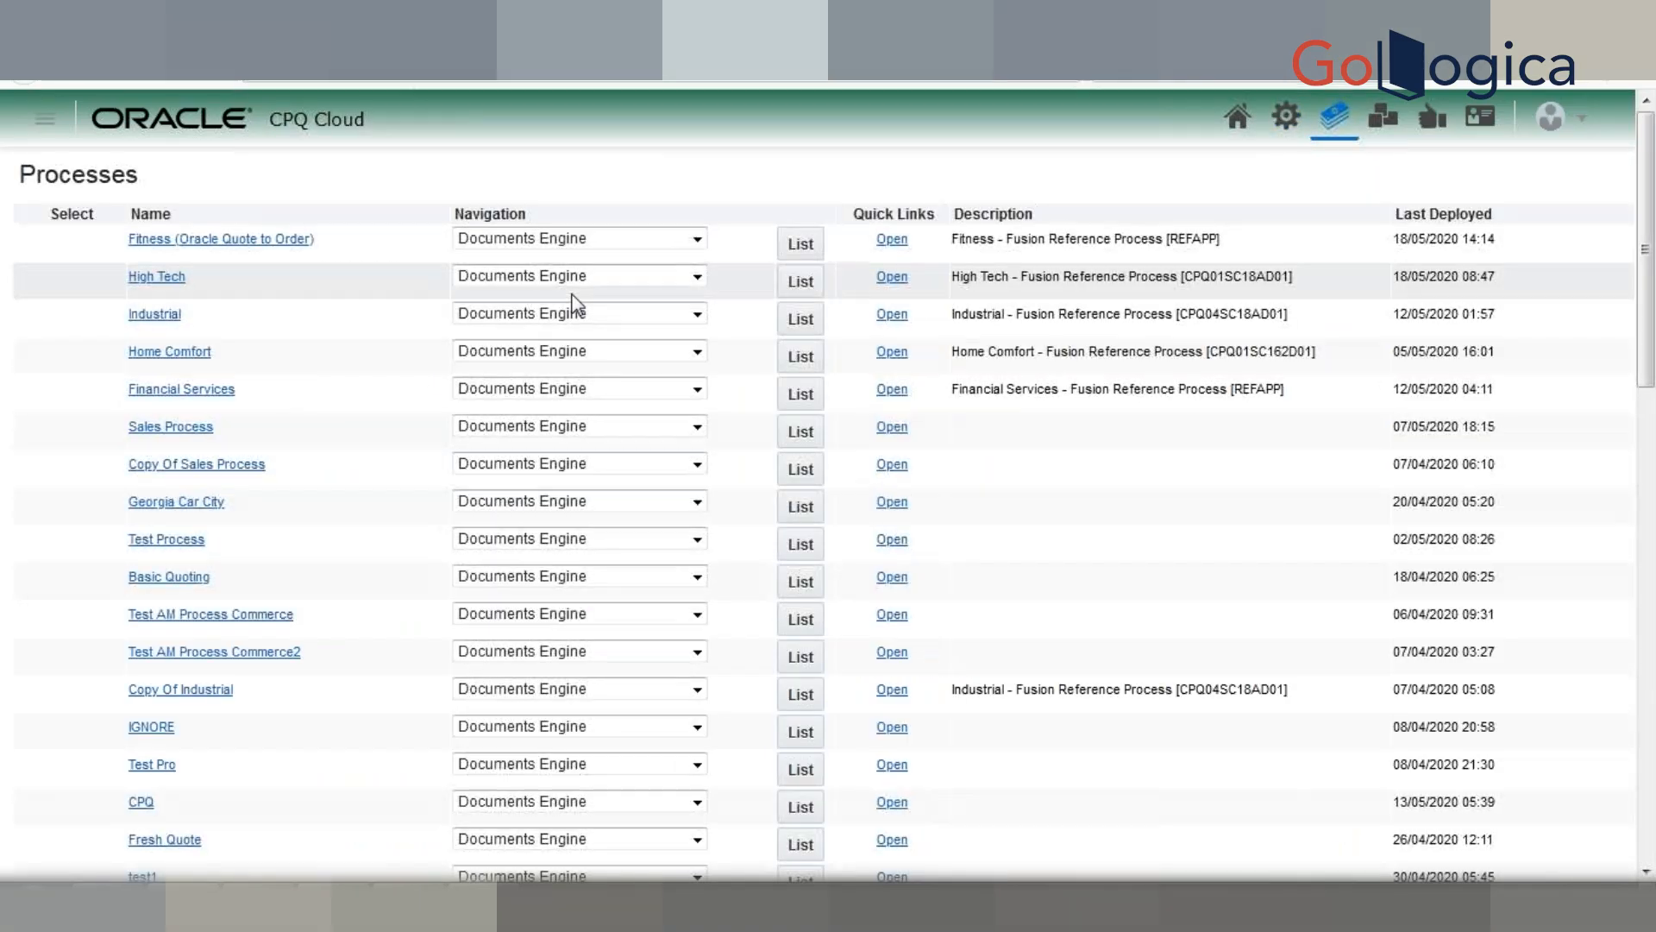
{"action": "scroll", "coordinate": [803, 511], "scroll_direction": "down", "scroll_amount": 15}
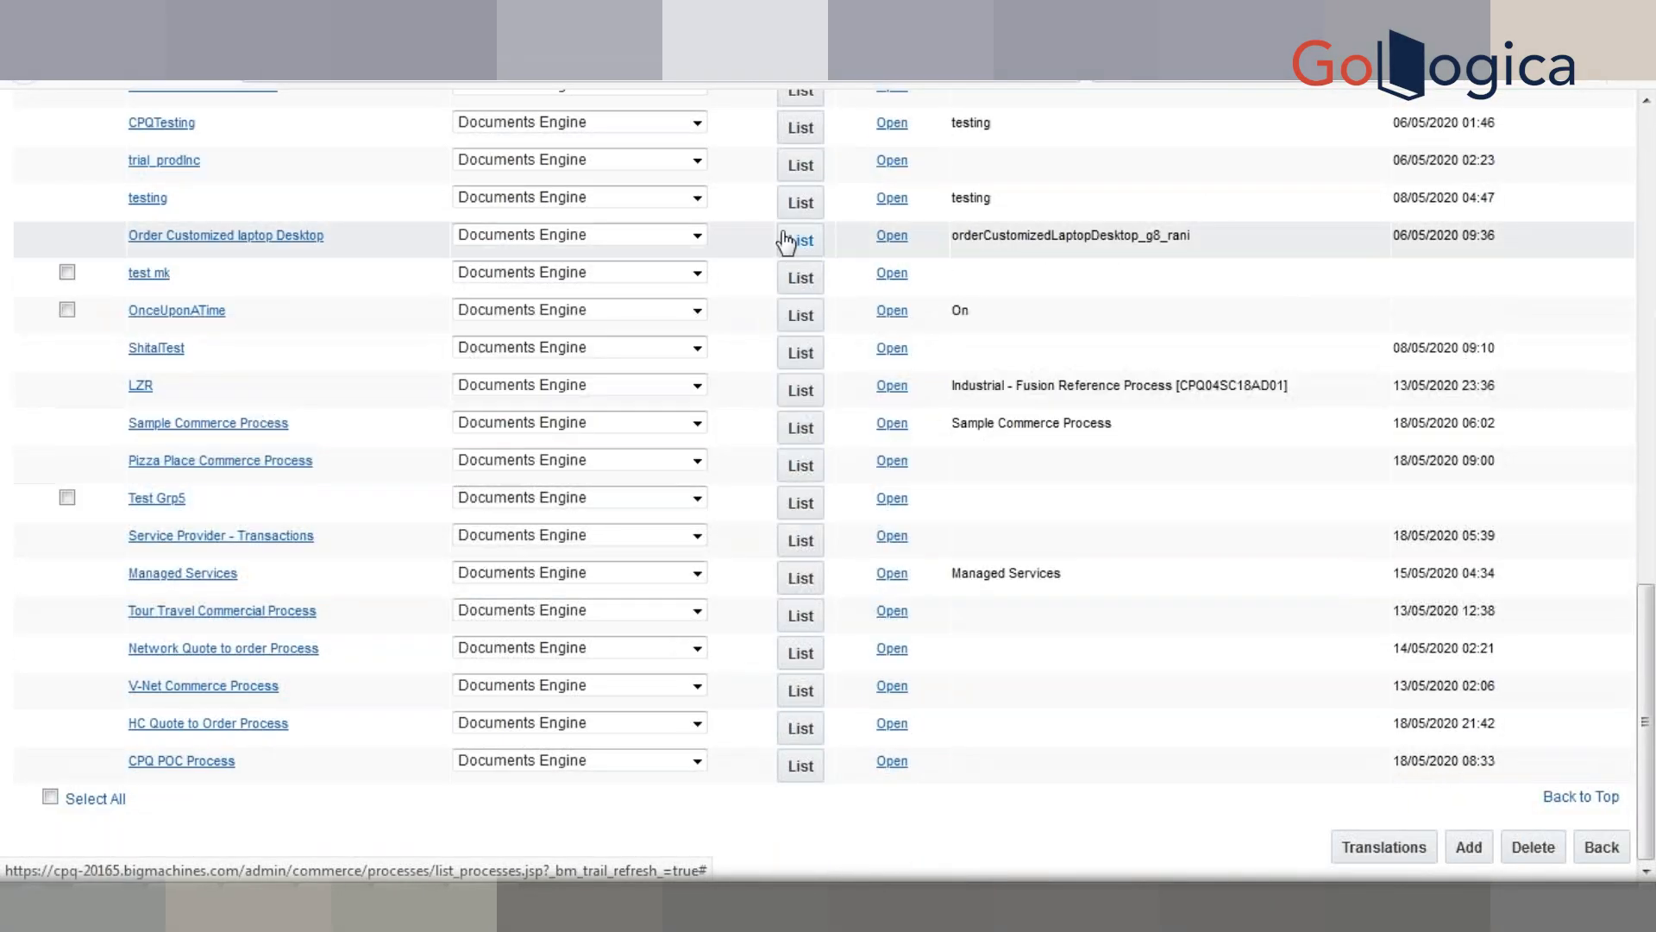
{"action": "scroll", "coordinate": [787, 203], "scroll_direction": "up", "scroll_amount": 1}
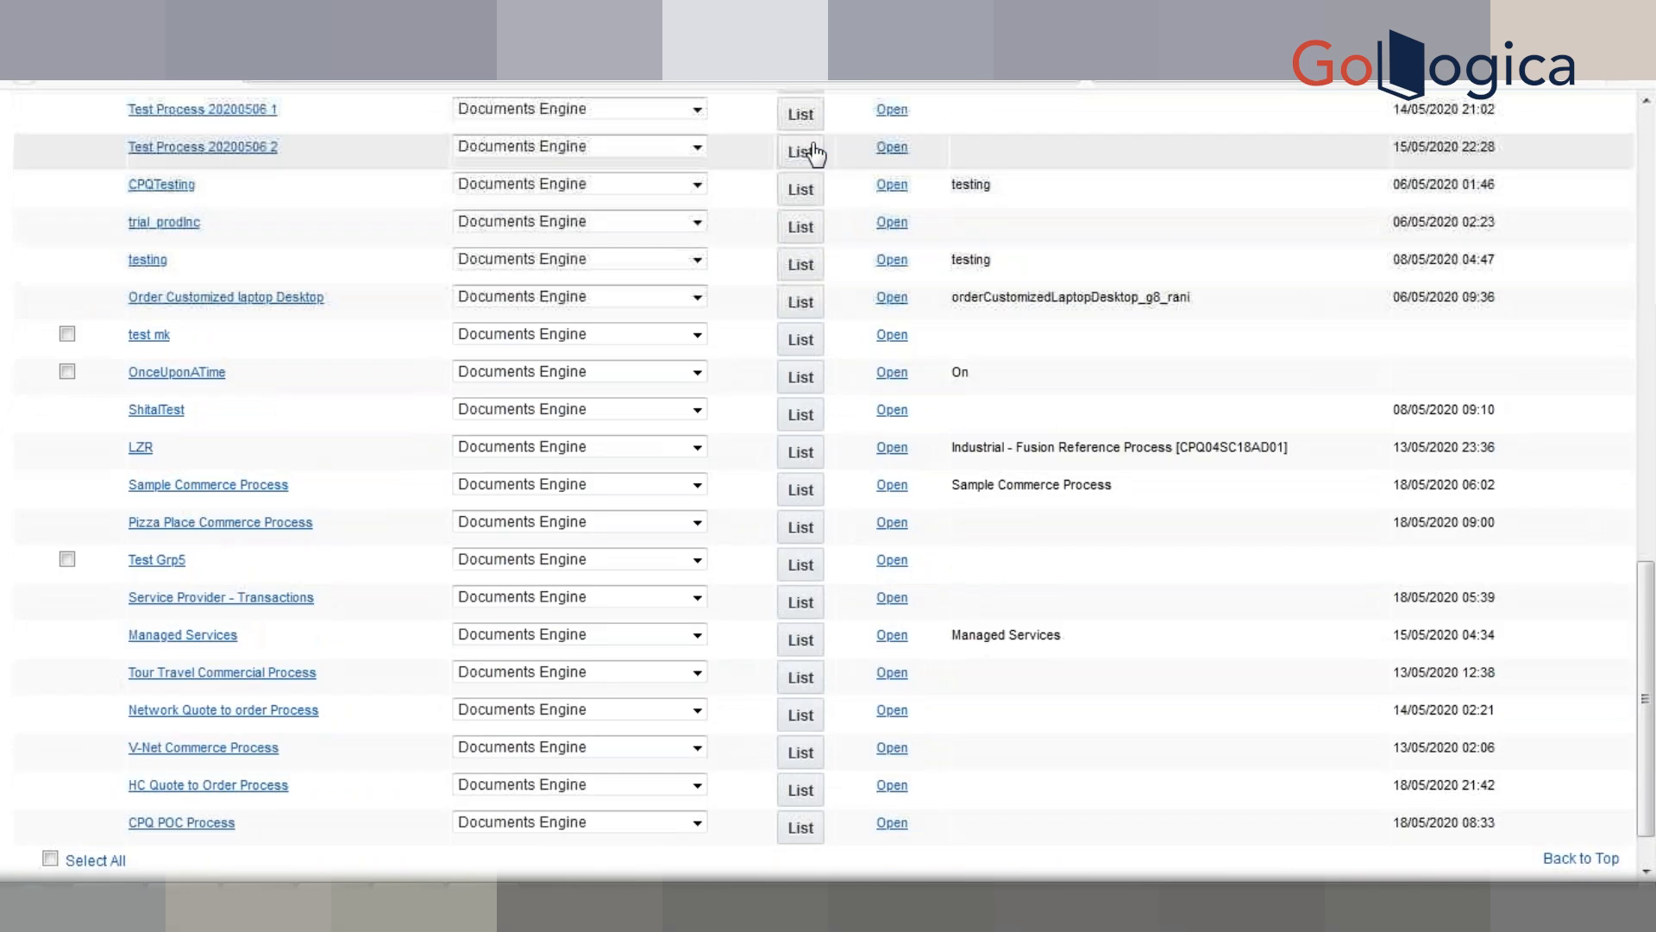
{"action": "left_click", "coordinate": [800, 152]}
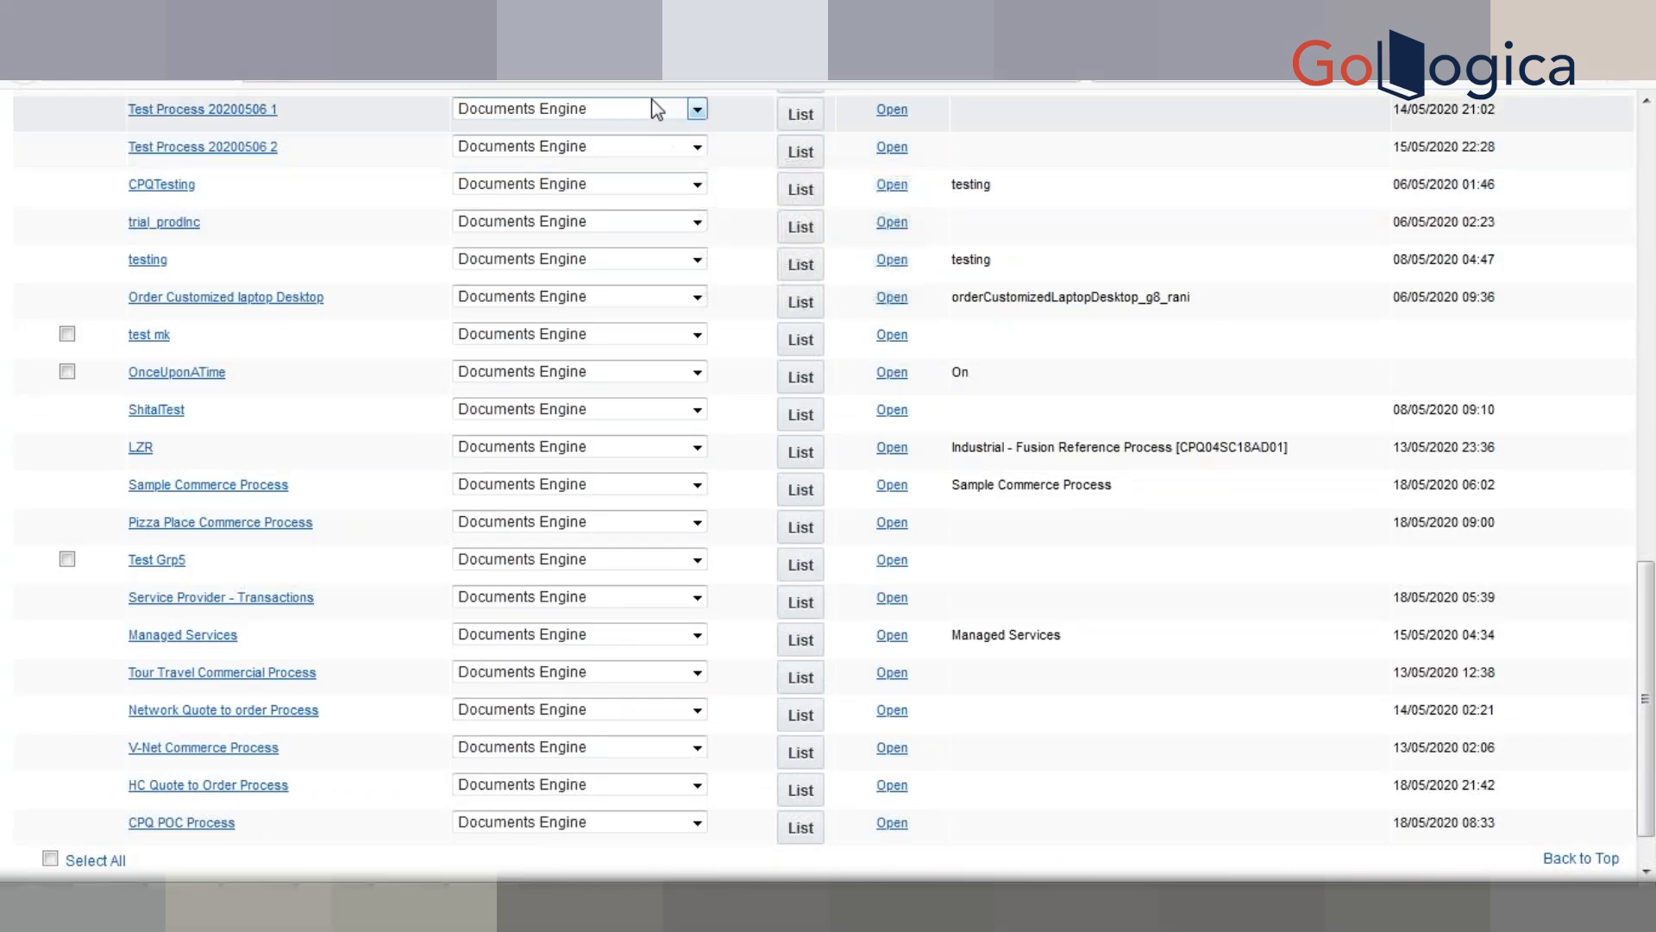
Step: Open the Legacy Desktop Layout of the Main Doc document
{"action": "left_click", "coordinate": [912, 248]}
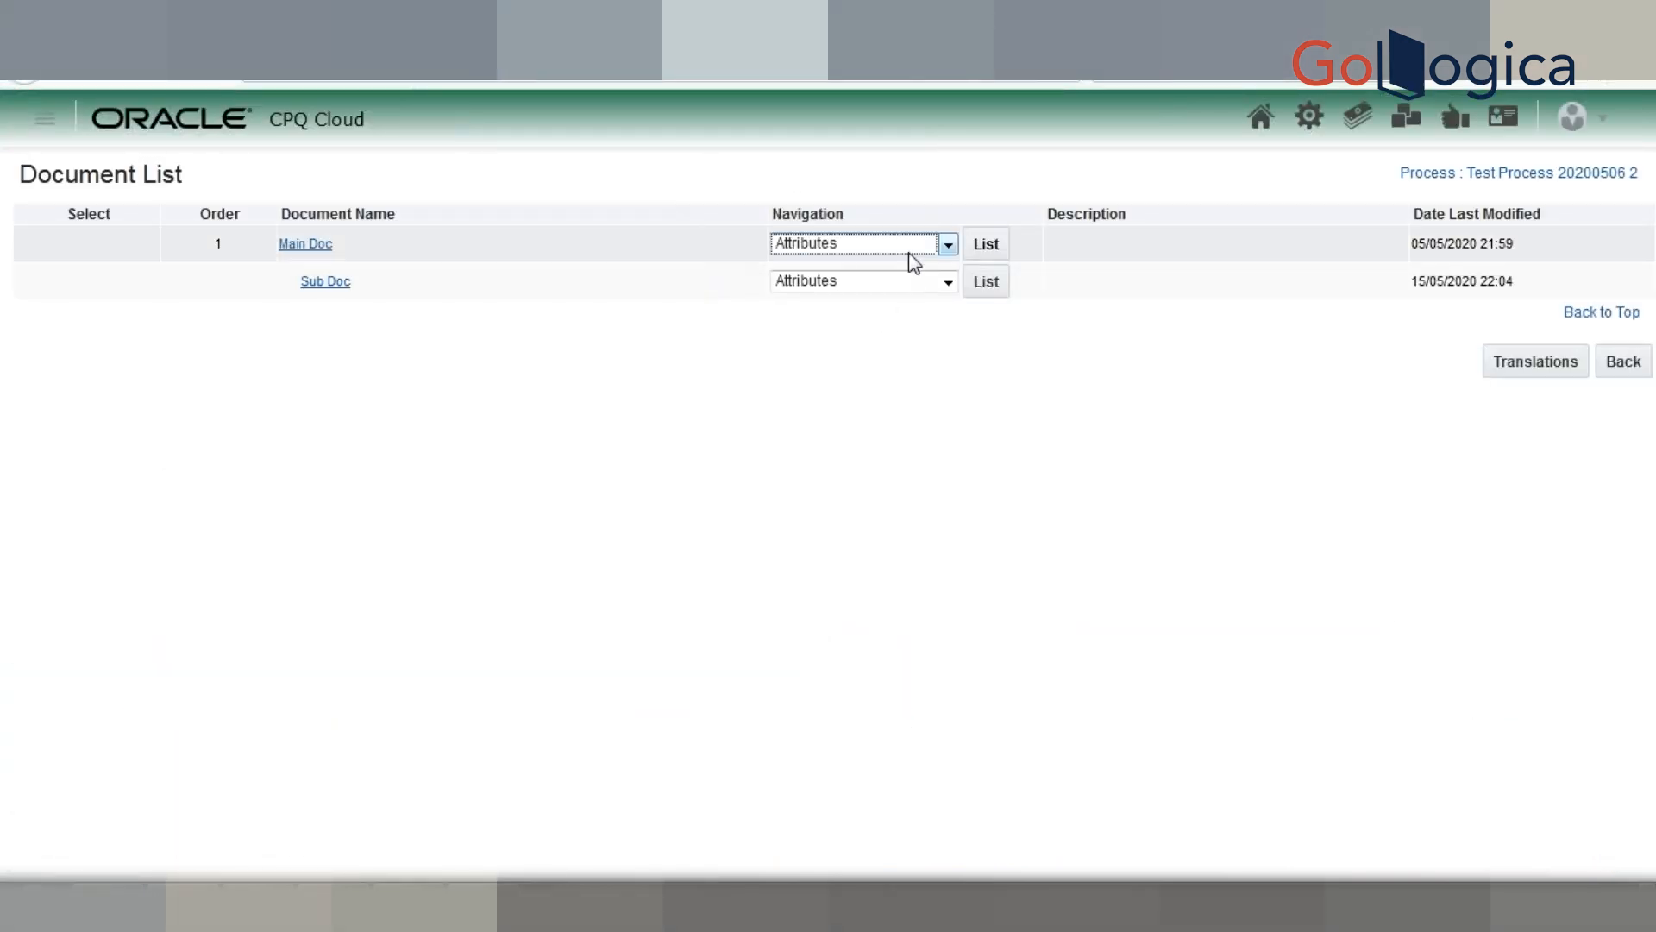
{"action": "left_click", "coordinate": [902, 386]}
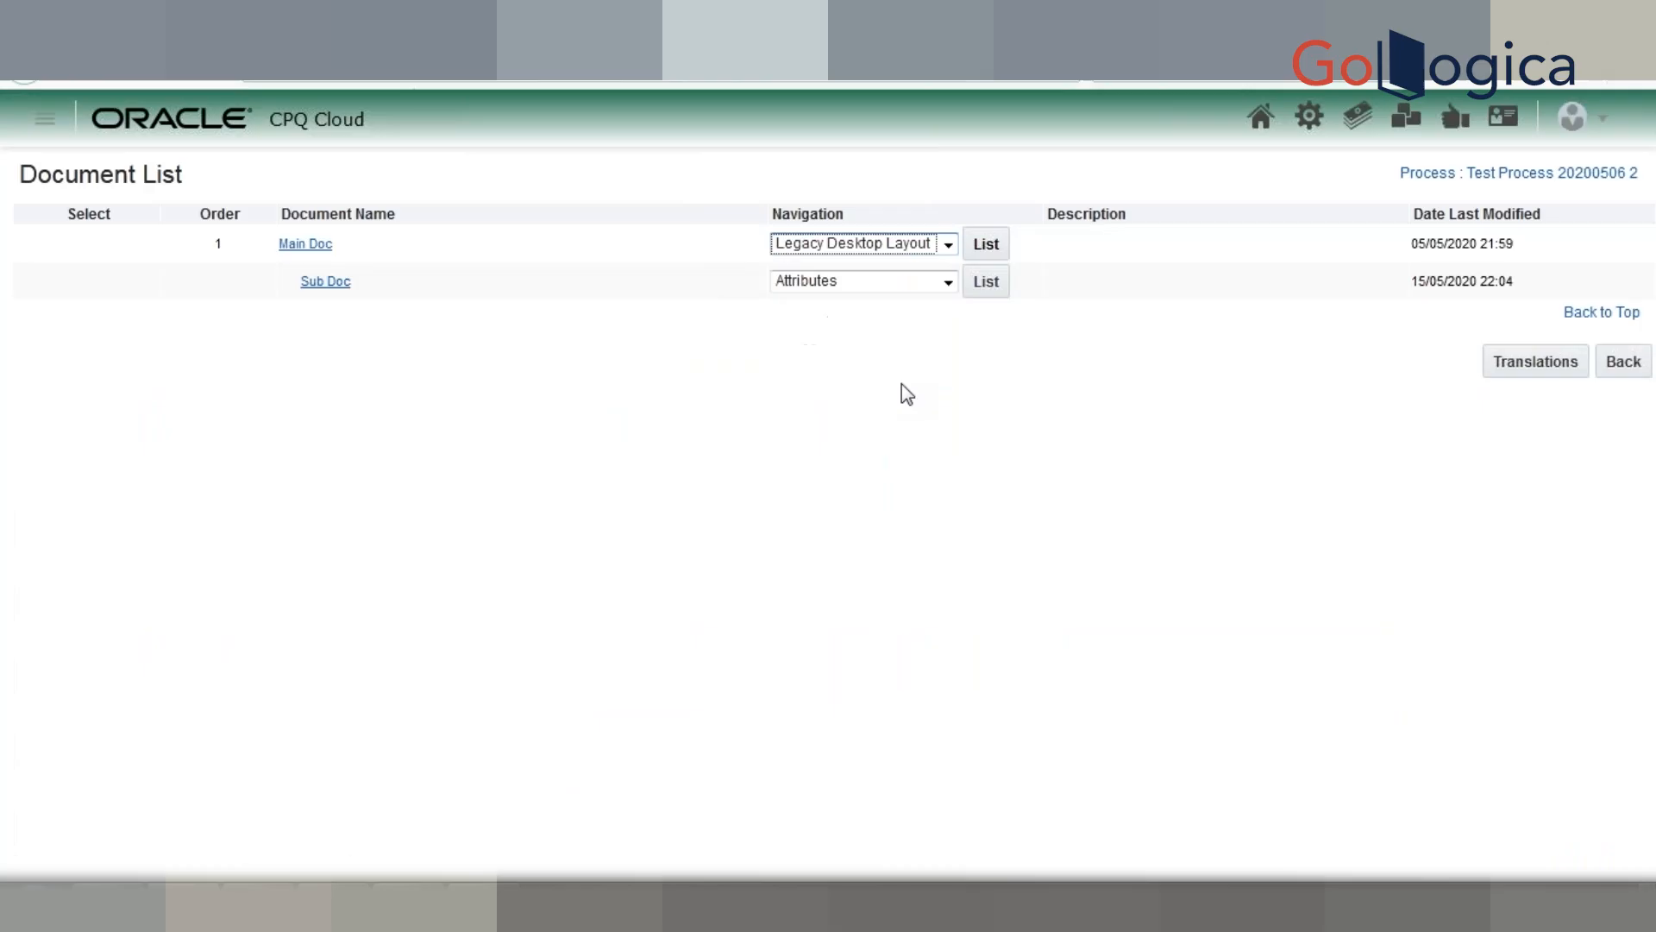
{"action": "left_click", "coordinate": [992, 248]}
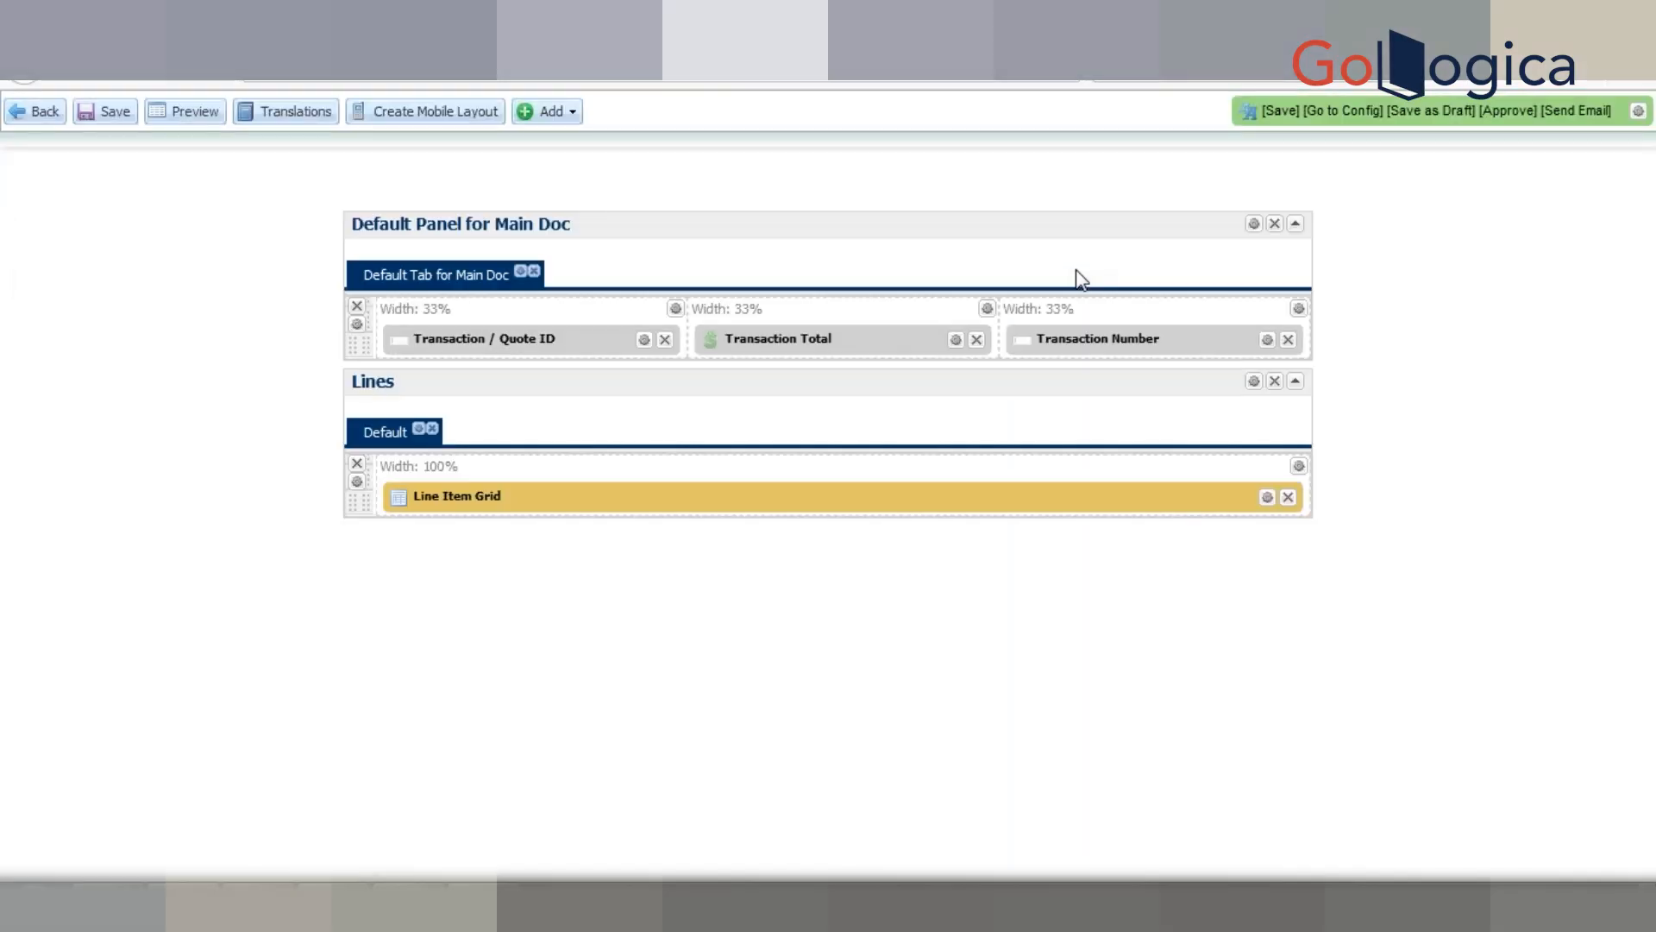
Step: Add the Submit and Revise[Submit] actions to the action strip of the Main Doc layout and save the layout
{"action": "left_click", "coordinate": [552, 180]}
{"action": "left_click", "coordinate": [574, 242]}
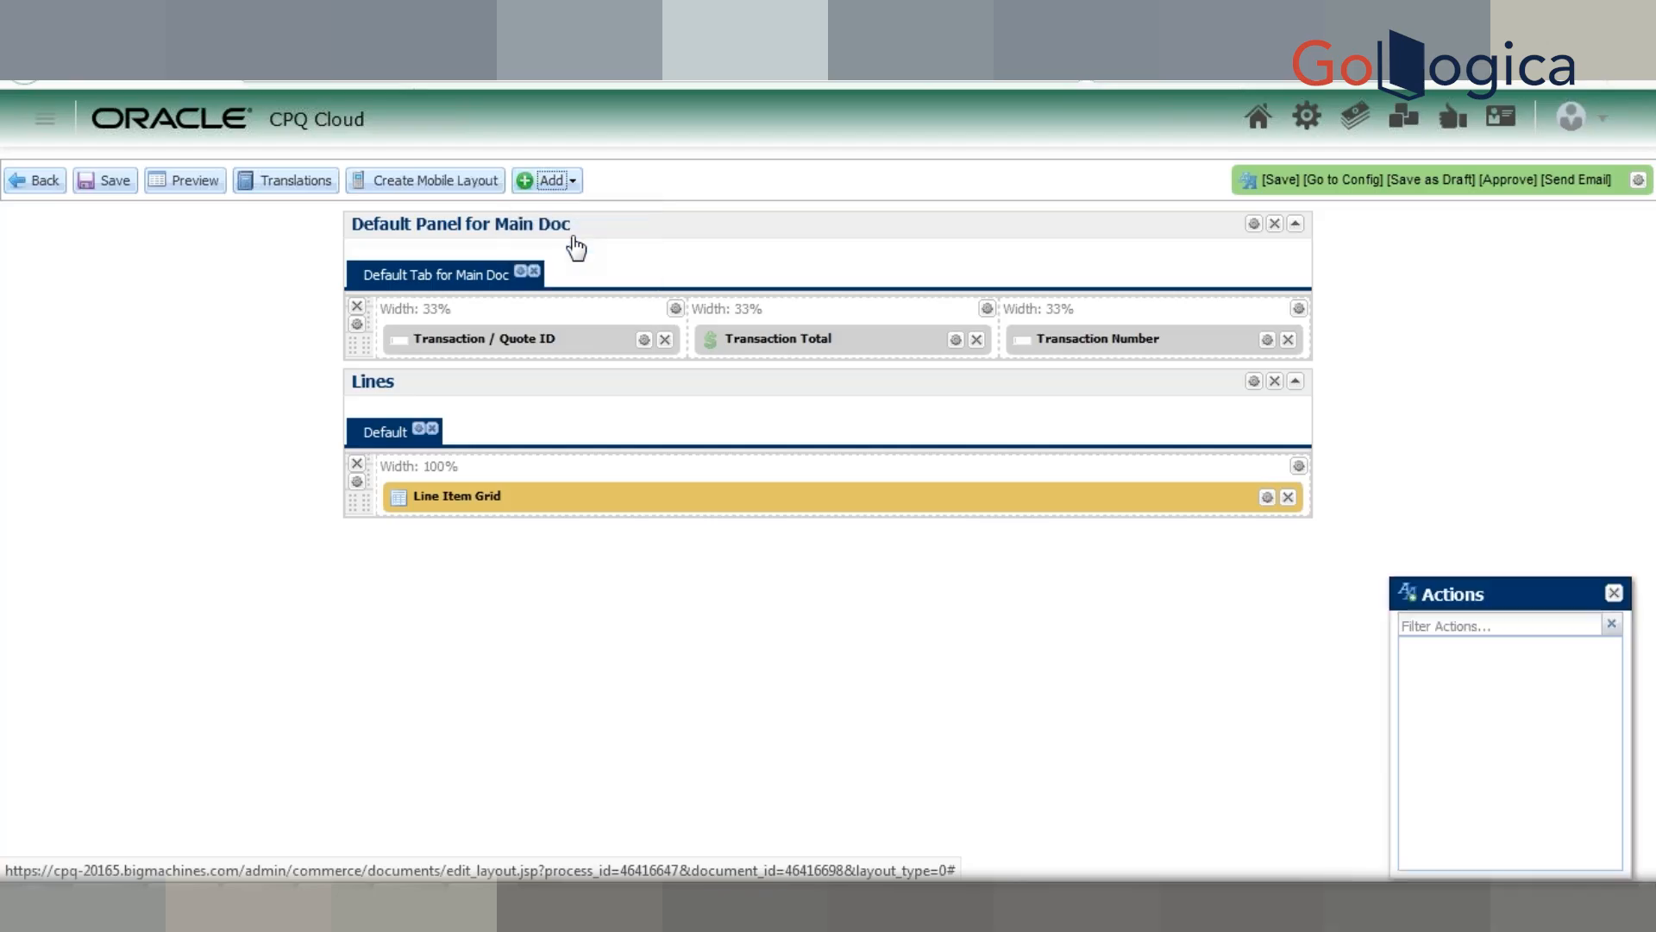
{"action": "left_click", "coordinate": [1486, 625]}
{"action": "type", "text": "subm"}
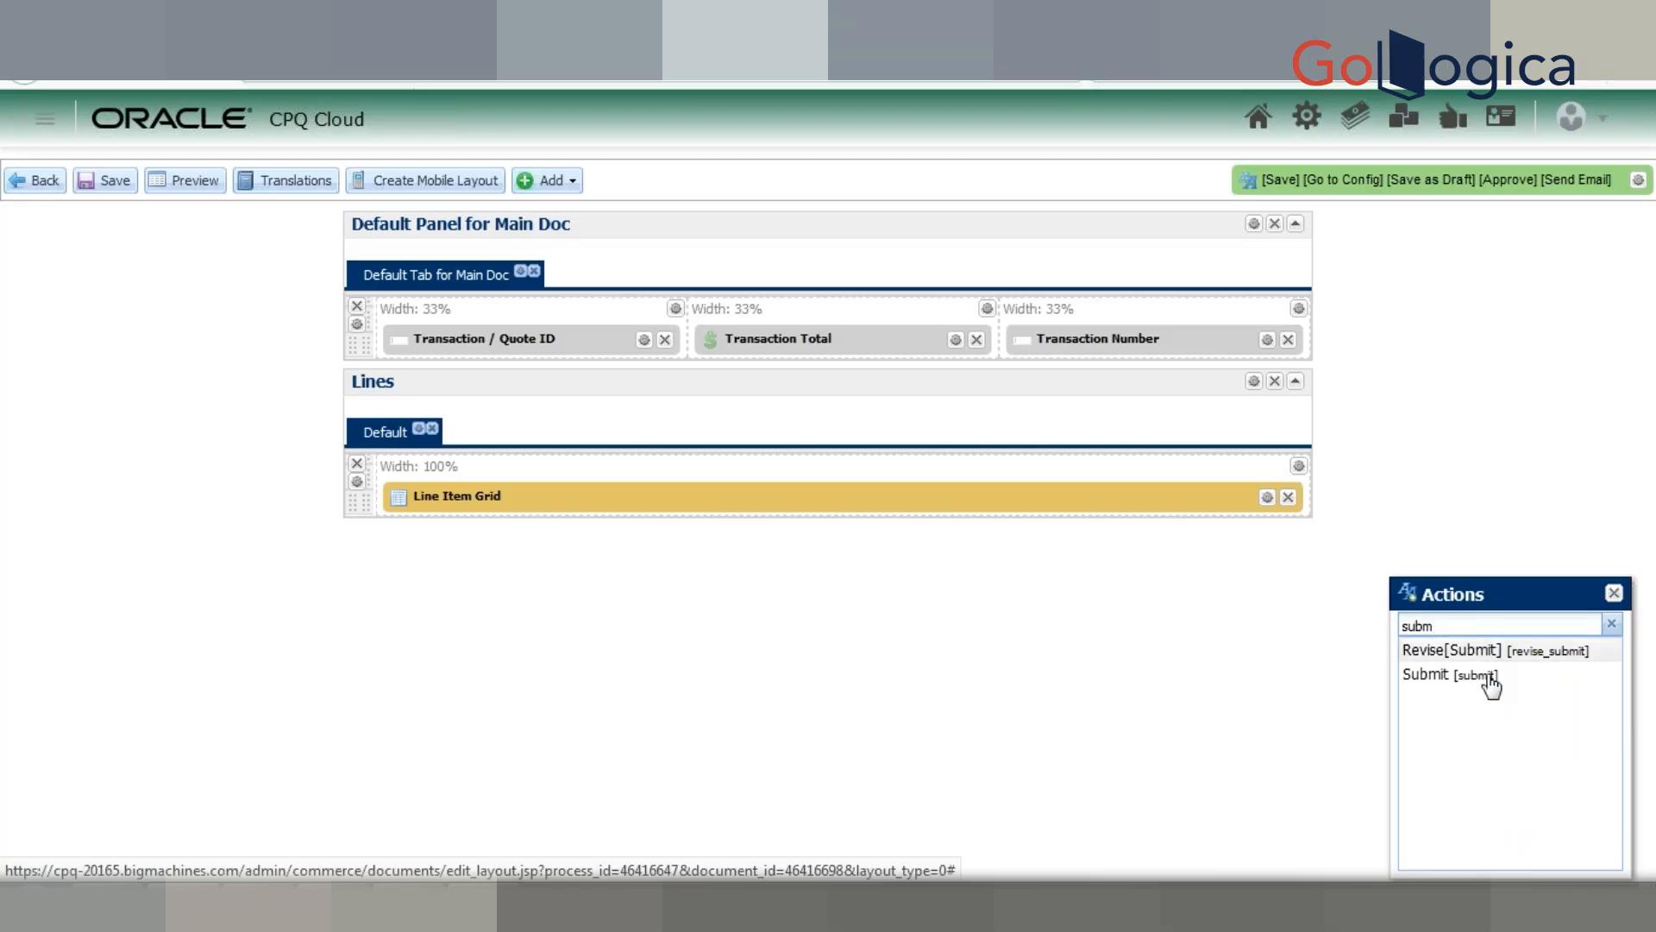
{"action": "left_click_drag", "start_coordinate": [1491, 684], "coordinate": [1633, 194]}
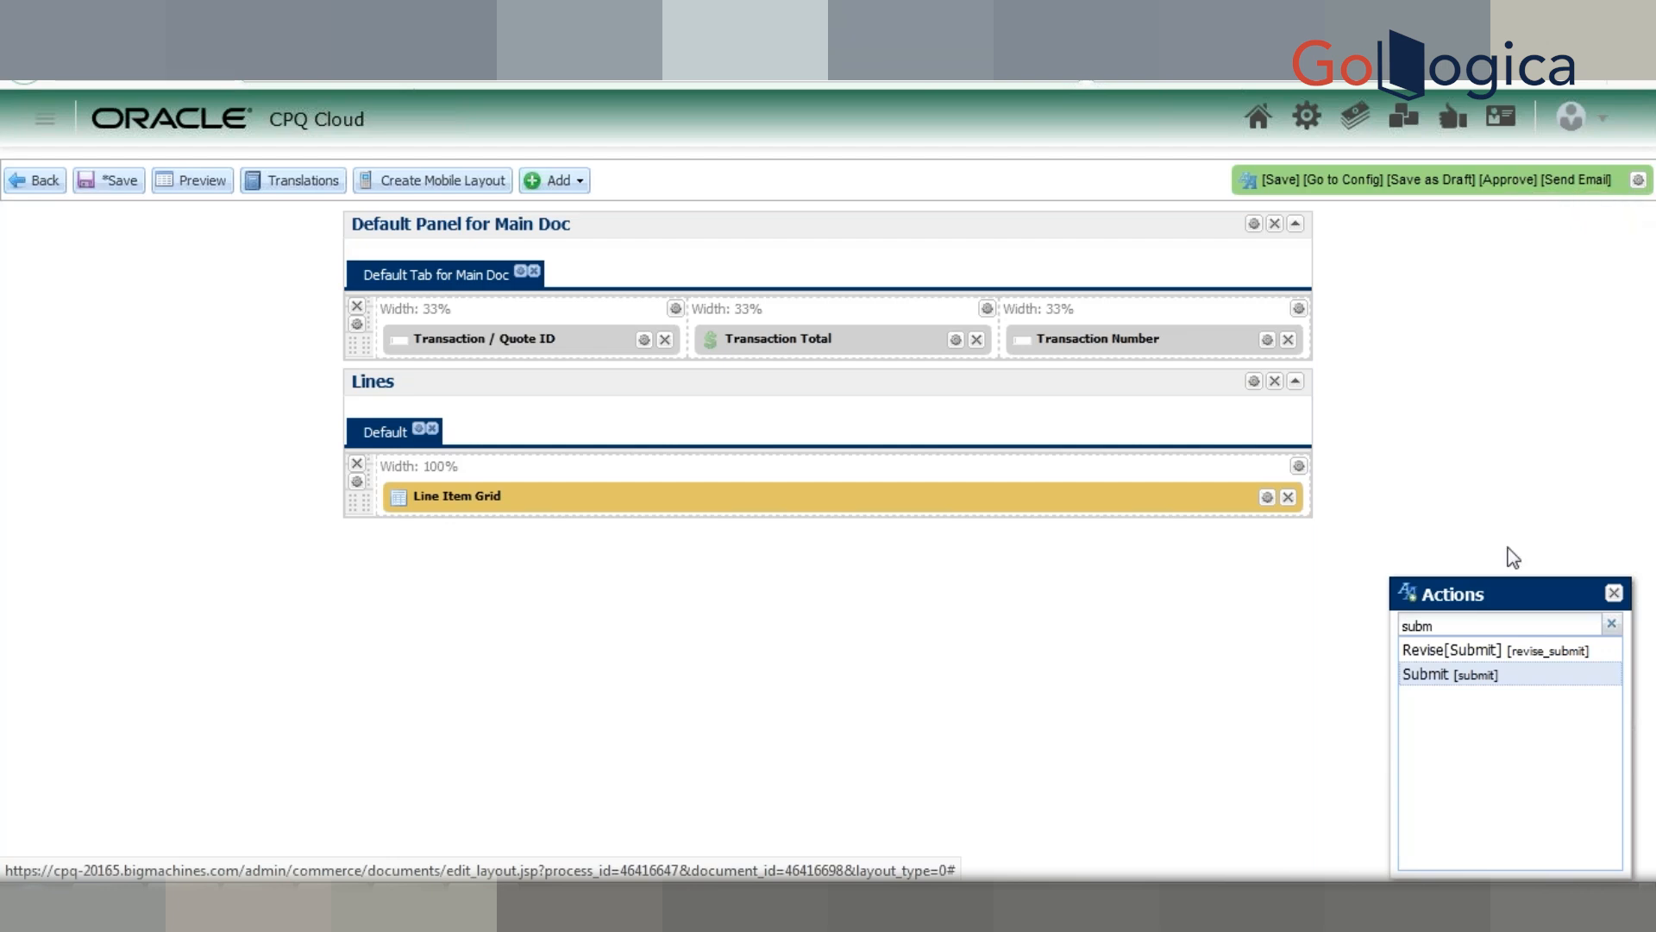
{"action": "left_click_drag", "start_coordinate": [1475, 659], "coordinate": [1627, 192]}
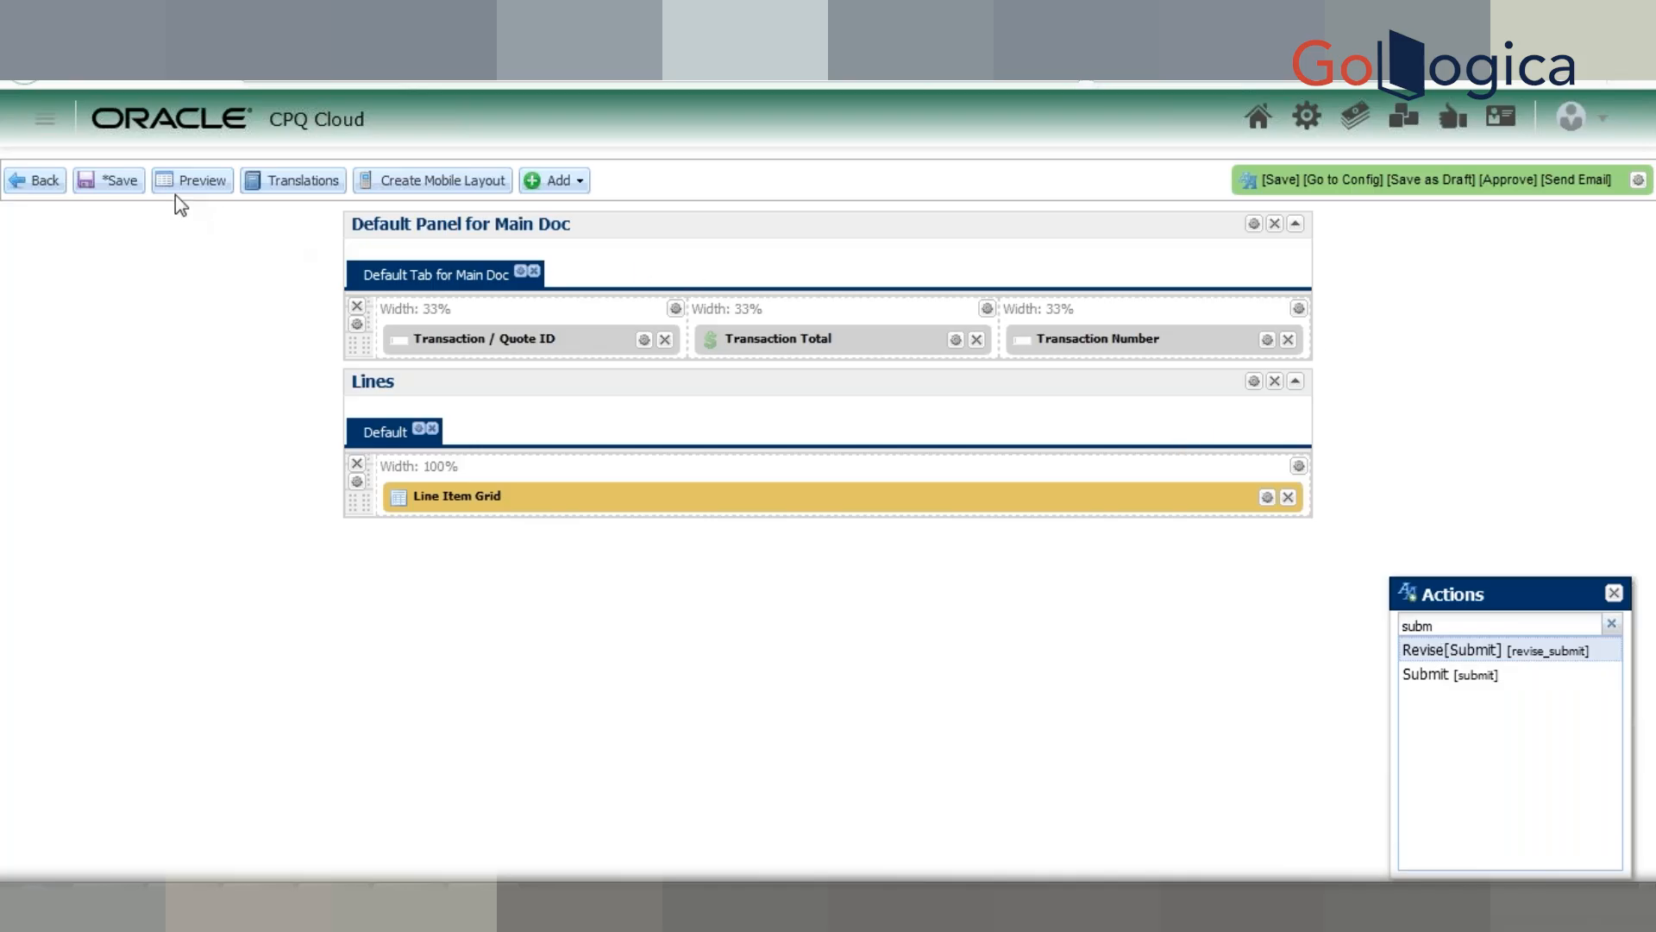
{"action": "left_click", "coordinate": [118, 183]}
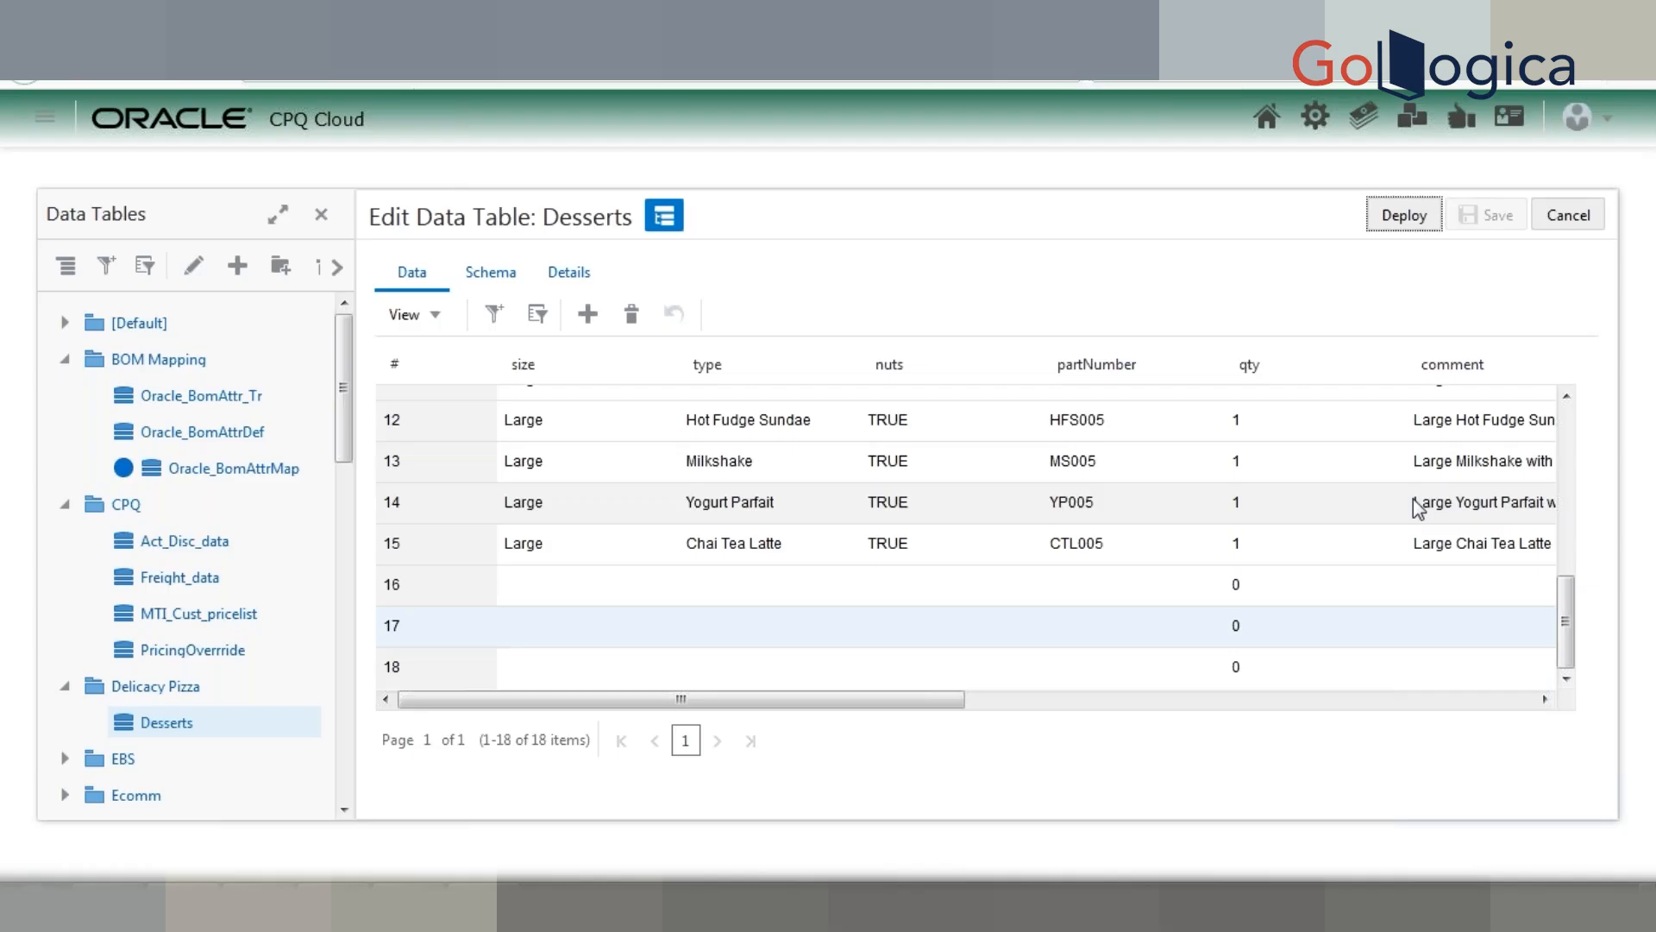
{"action": "left_click", "coordinate": [1242, 697]}
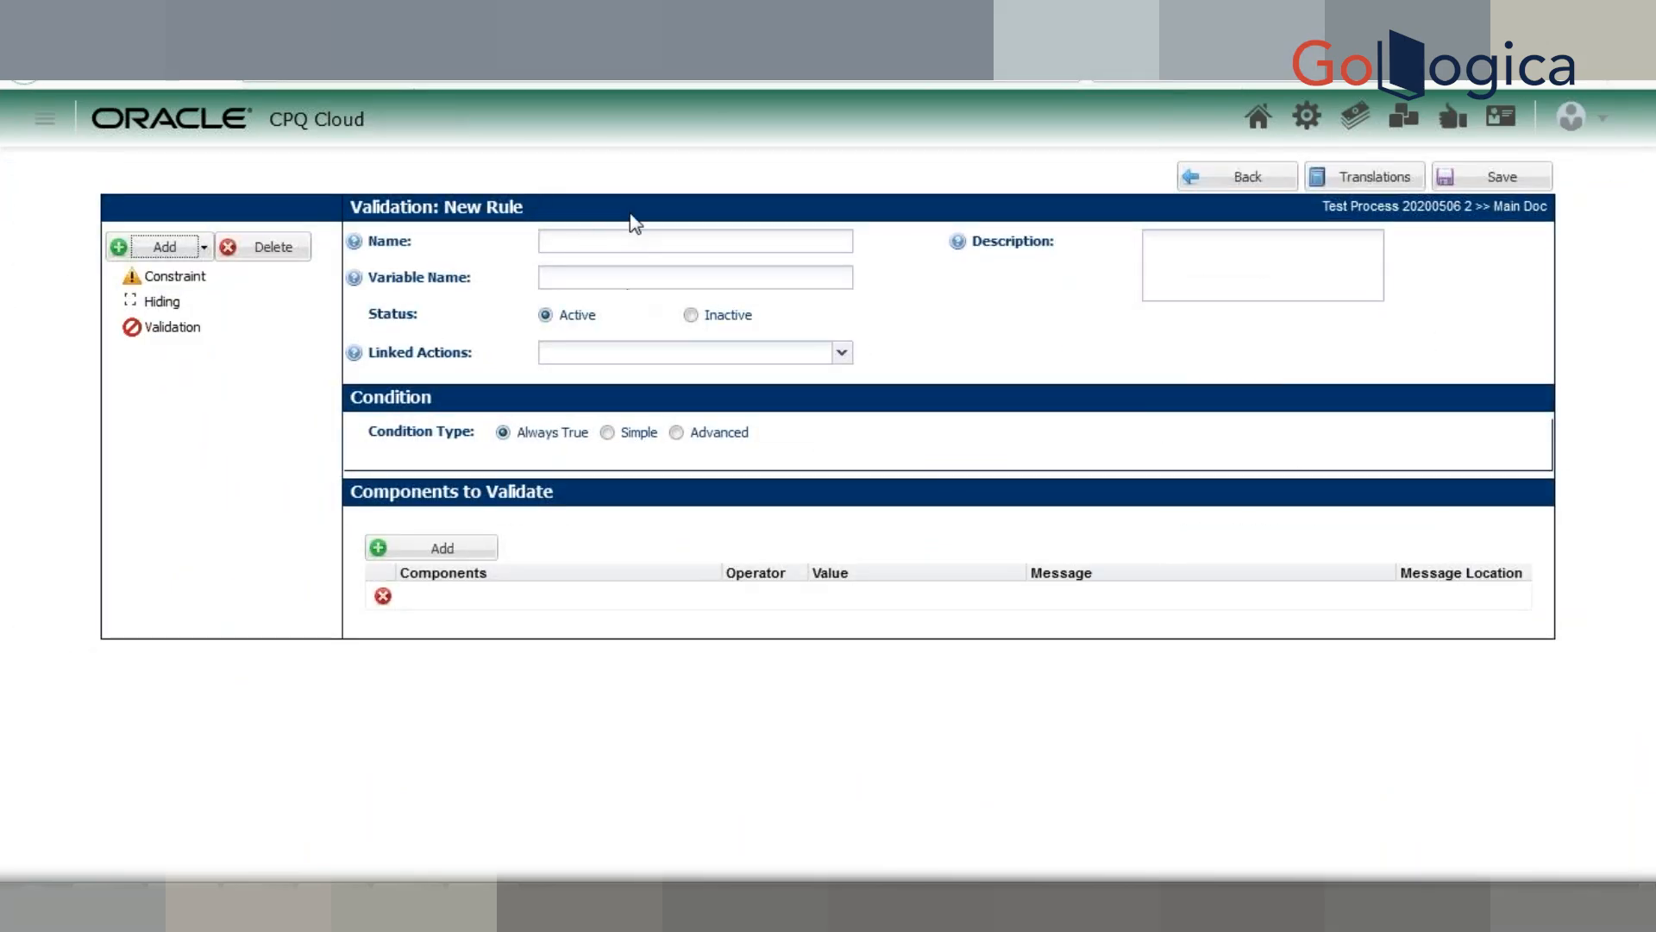
{"action": "left_click", "coordinate": [632, 236]}
{"action": "type", "text": "Va"}
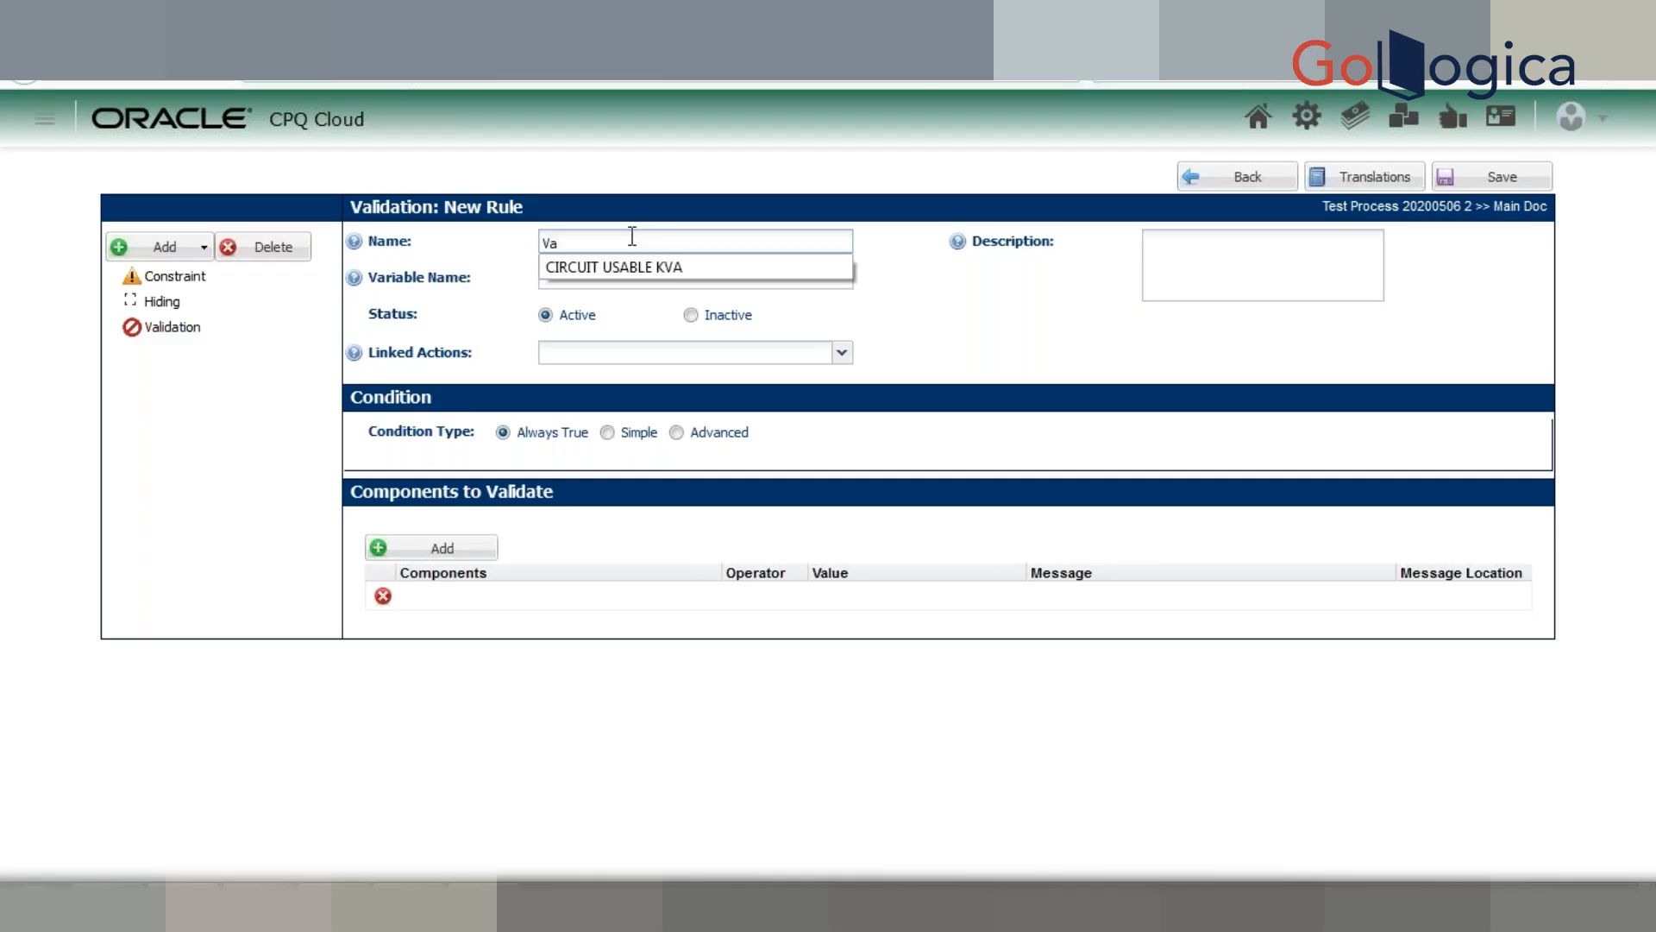
{"action": "type", "text": "lidat"}
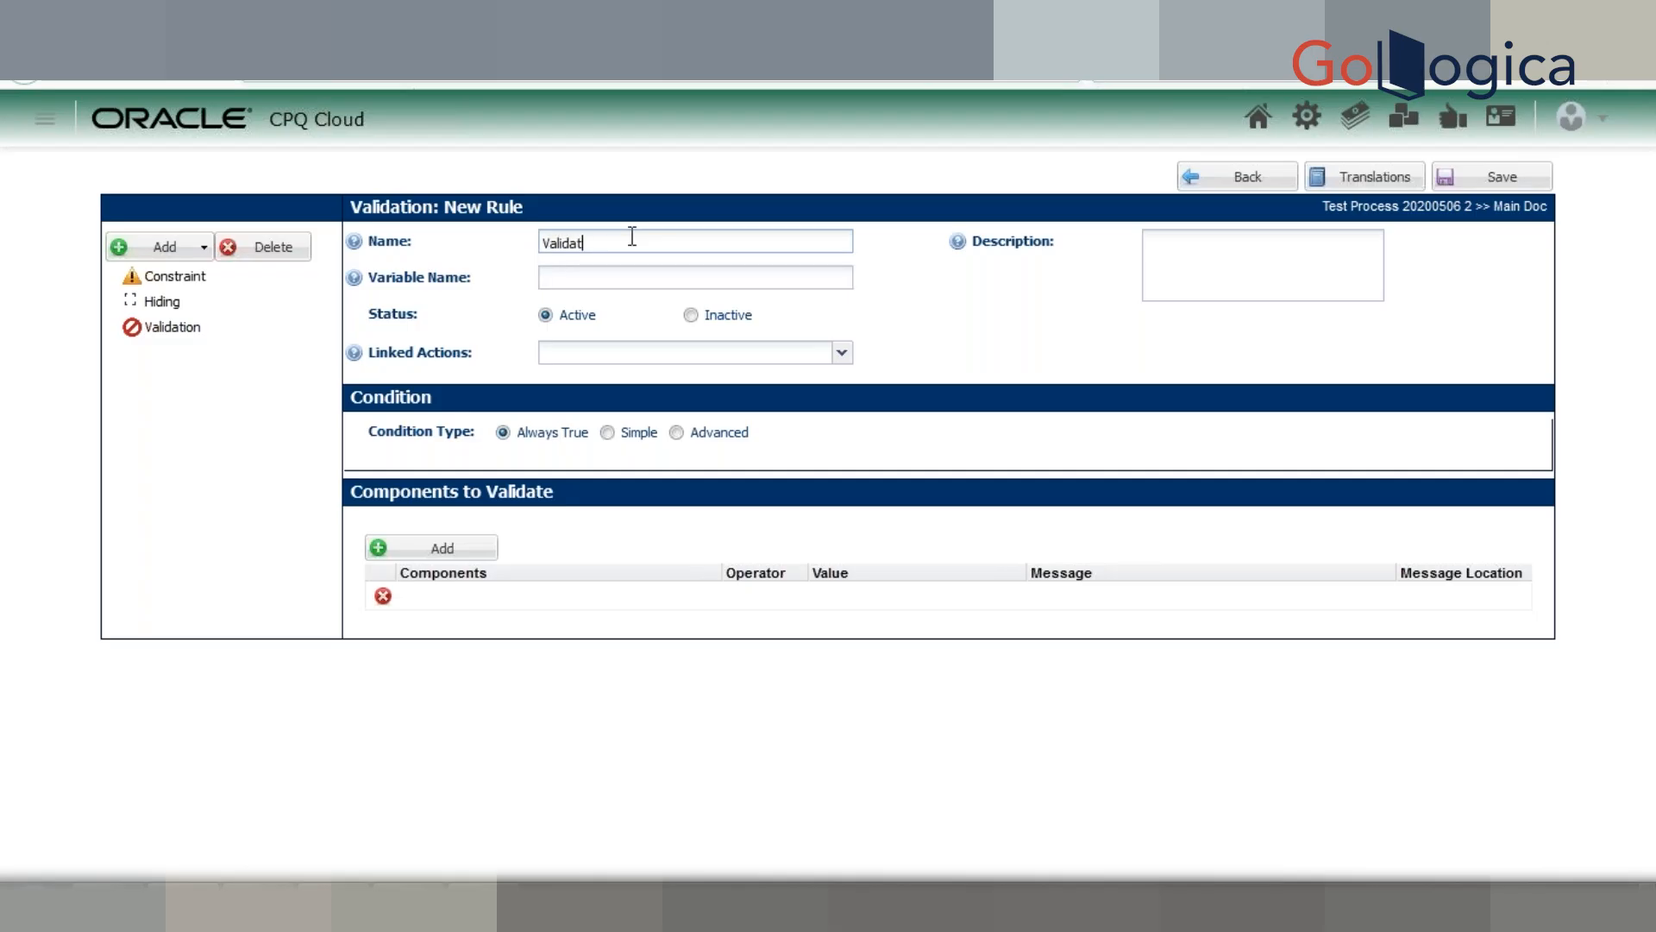
{"action": "type", "text": "ion"}
{"action": "type", "text": " Rule"}
{"action": "key", "text": "BackSpace"}
{"action": "key", "text": "BackSpace"}
{"action": "key", "text": "BackSpace"}
{"action": "key", "text": "BackSpace"}
{"action": "key", "text": "BackSpace"}
{"action": "key", "text": "BackSpace"}
{"action": "key", "text": "BackSpace"}
{"action": "key", "text": "BackSpace"}
{"action": "type", "text": "te Discount"}
{"action": "left_click", "coordinate": [741, 284]}
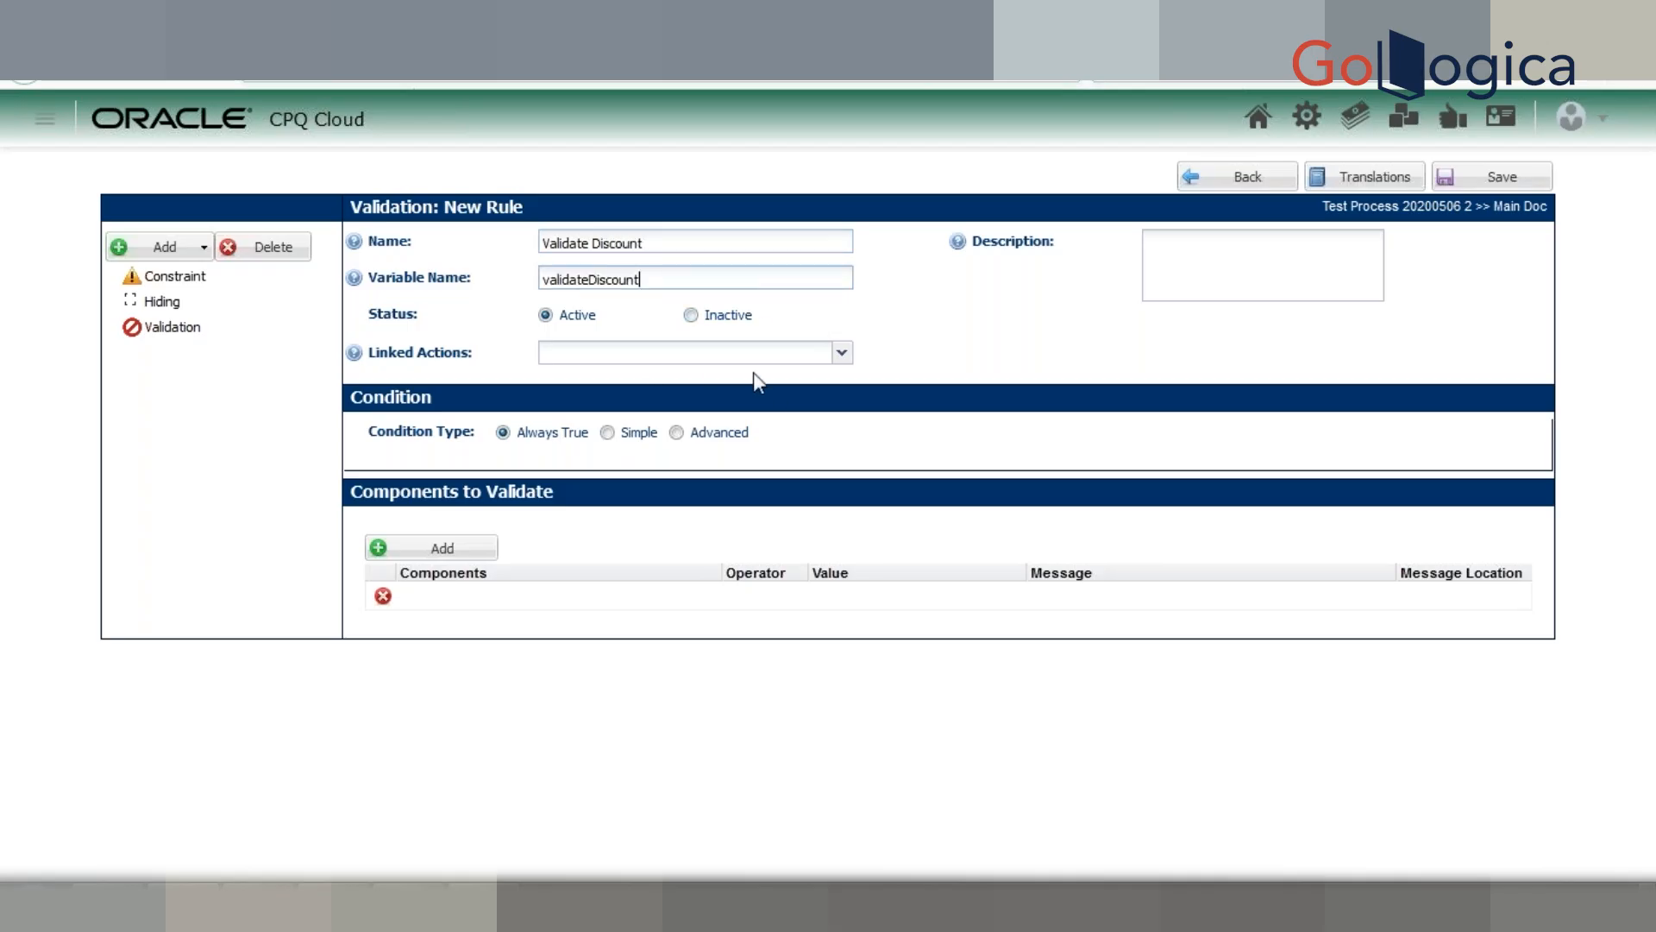
{"action": "left_click", "coordinate": [805, 352]}
{"action": "type", "text": "subm"}
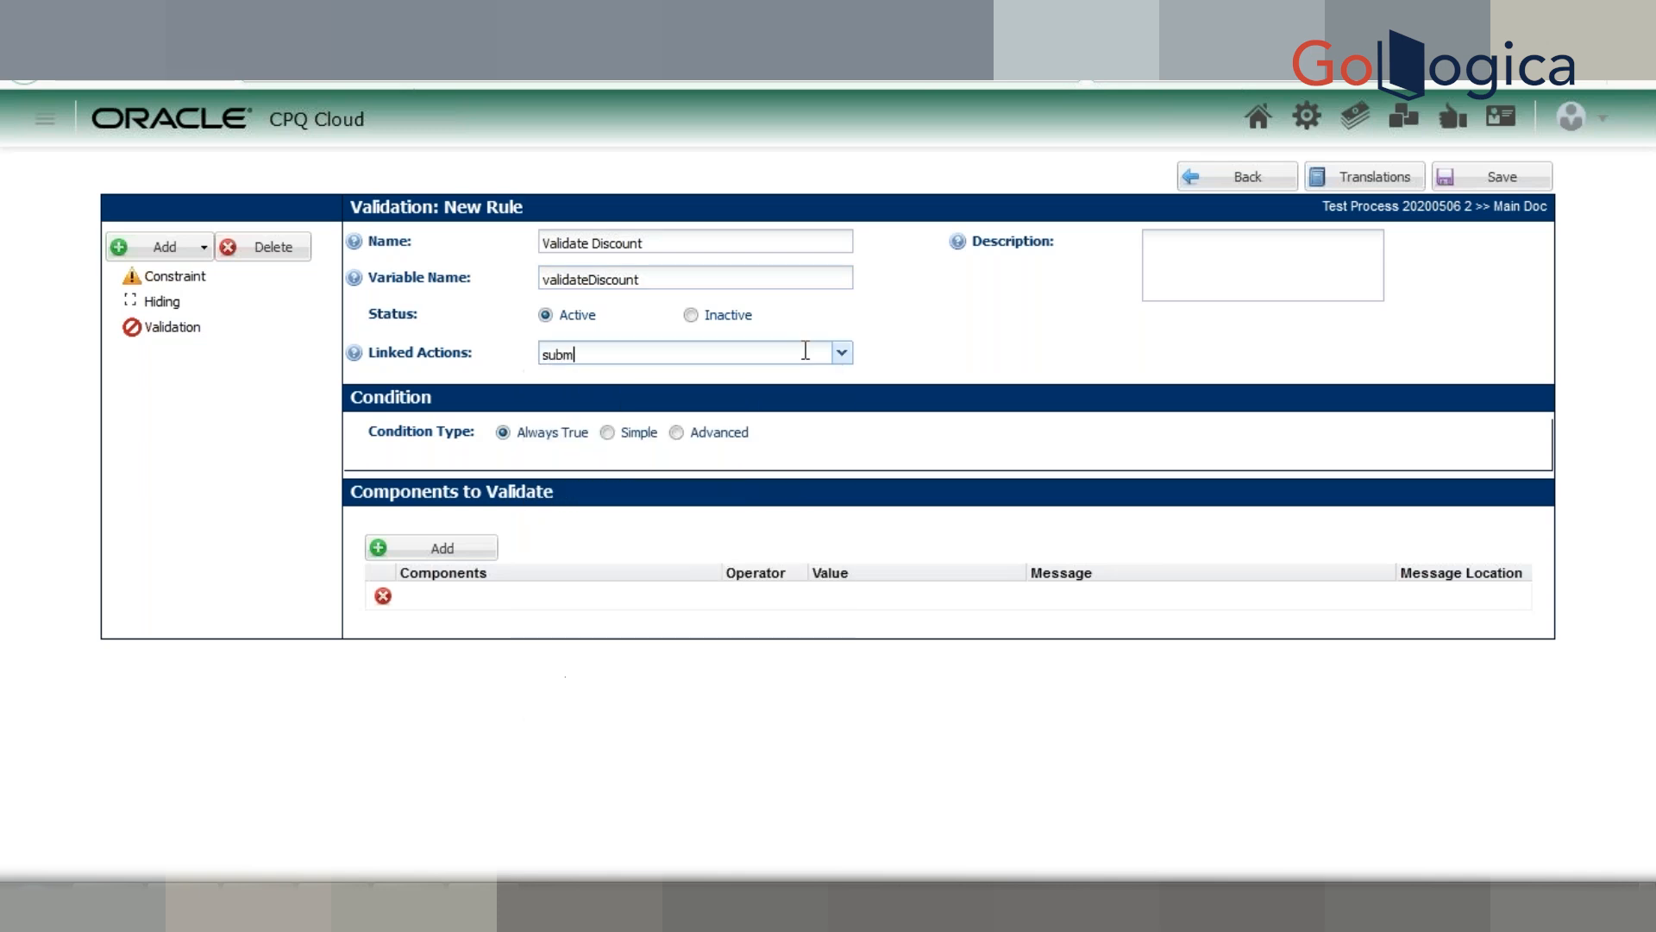
{"action": "key", "text": "BackSpace"}
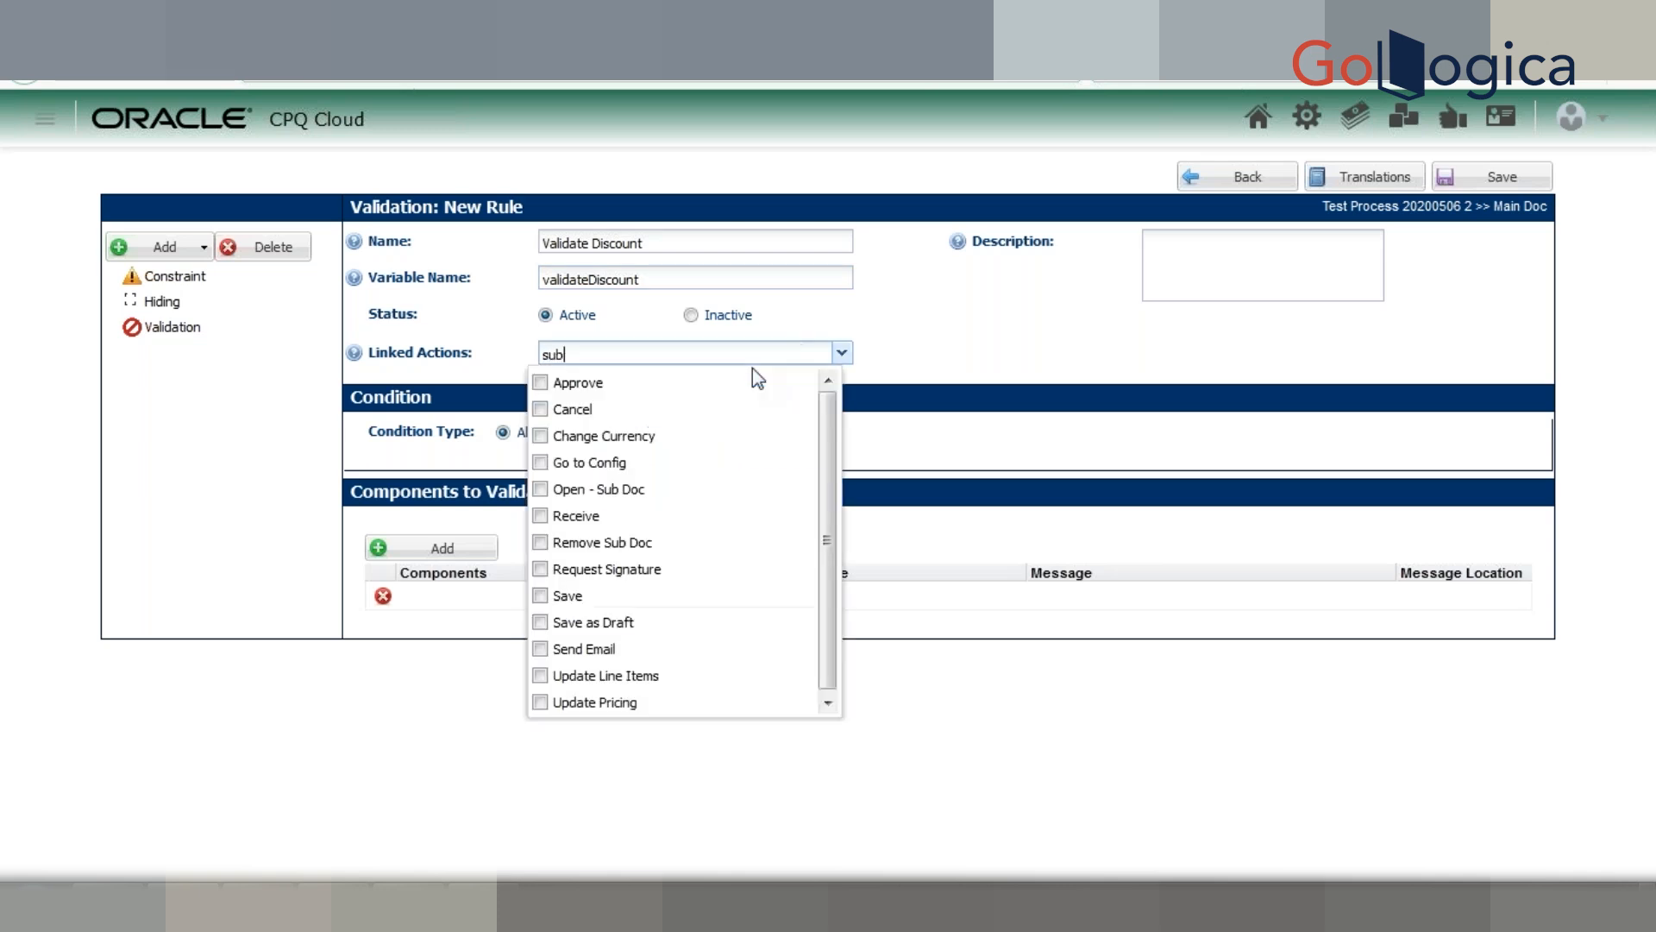
{"action": "left_click", "coordinate": [932, 327]}
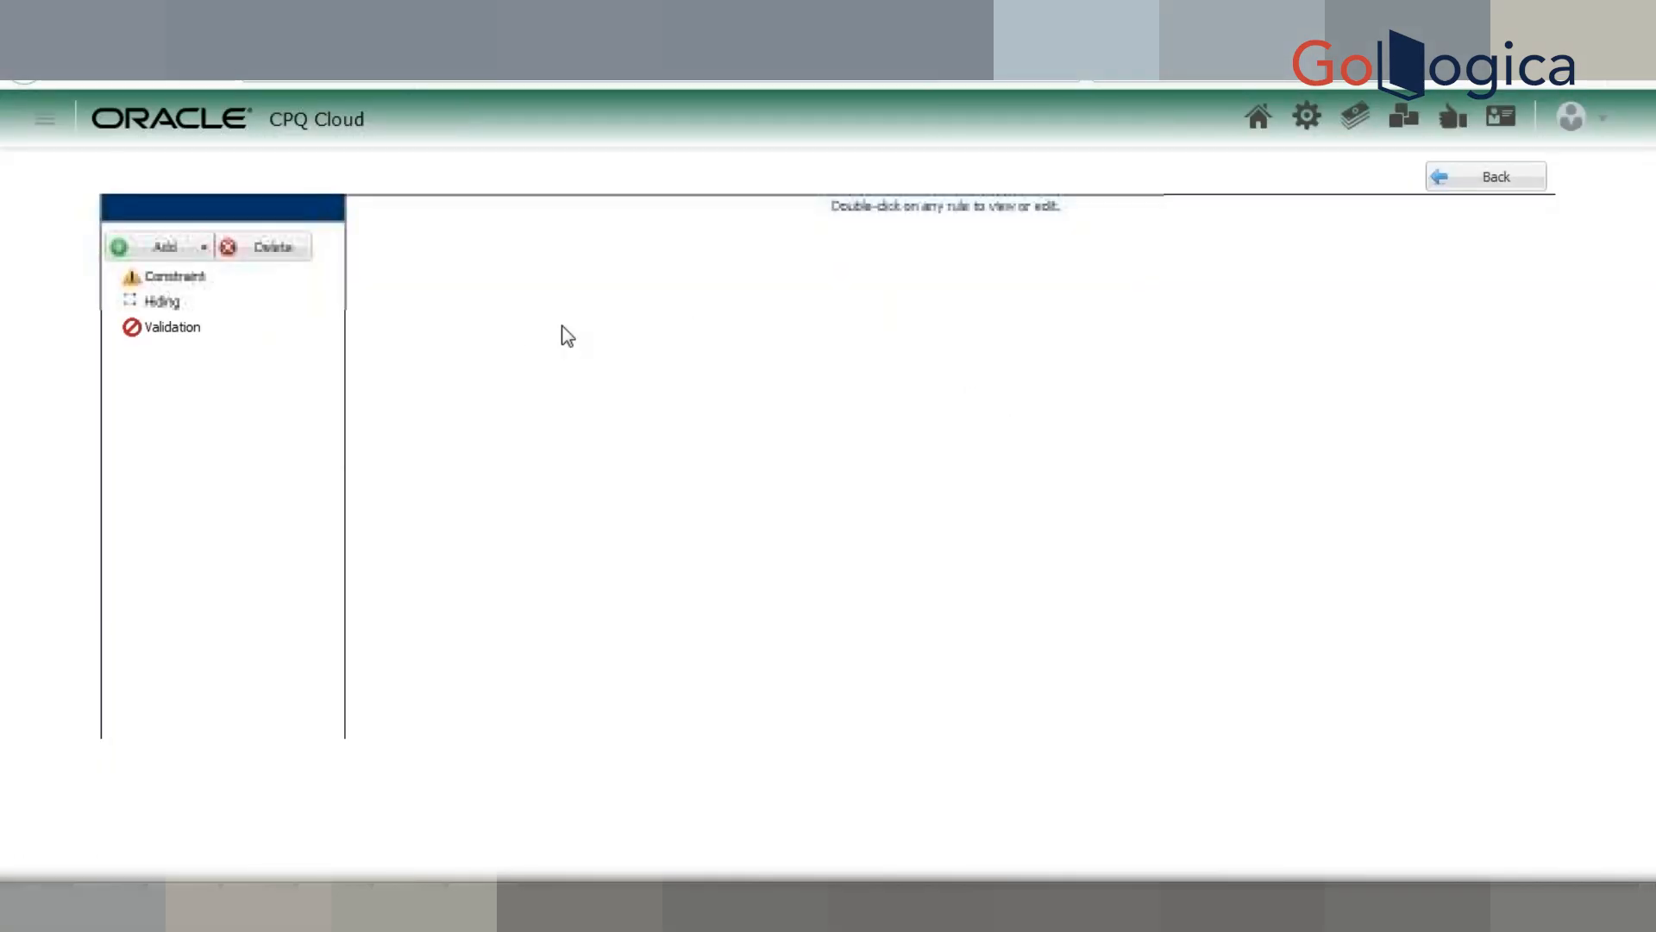
Step: Start a new Validation rule for Main Doc named Validate Discount, with variable name validateDiscount
{"action": "left_click", "coordinate": [177, 250]}
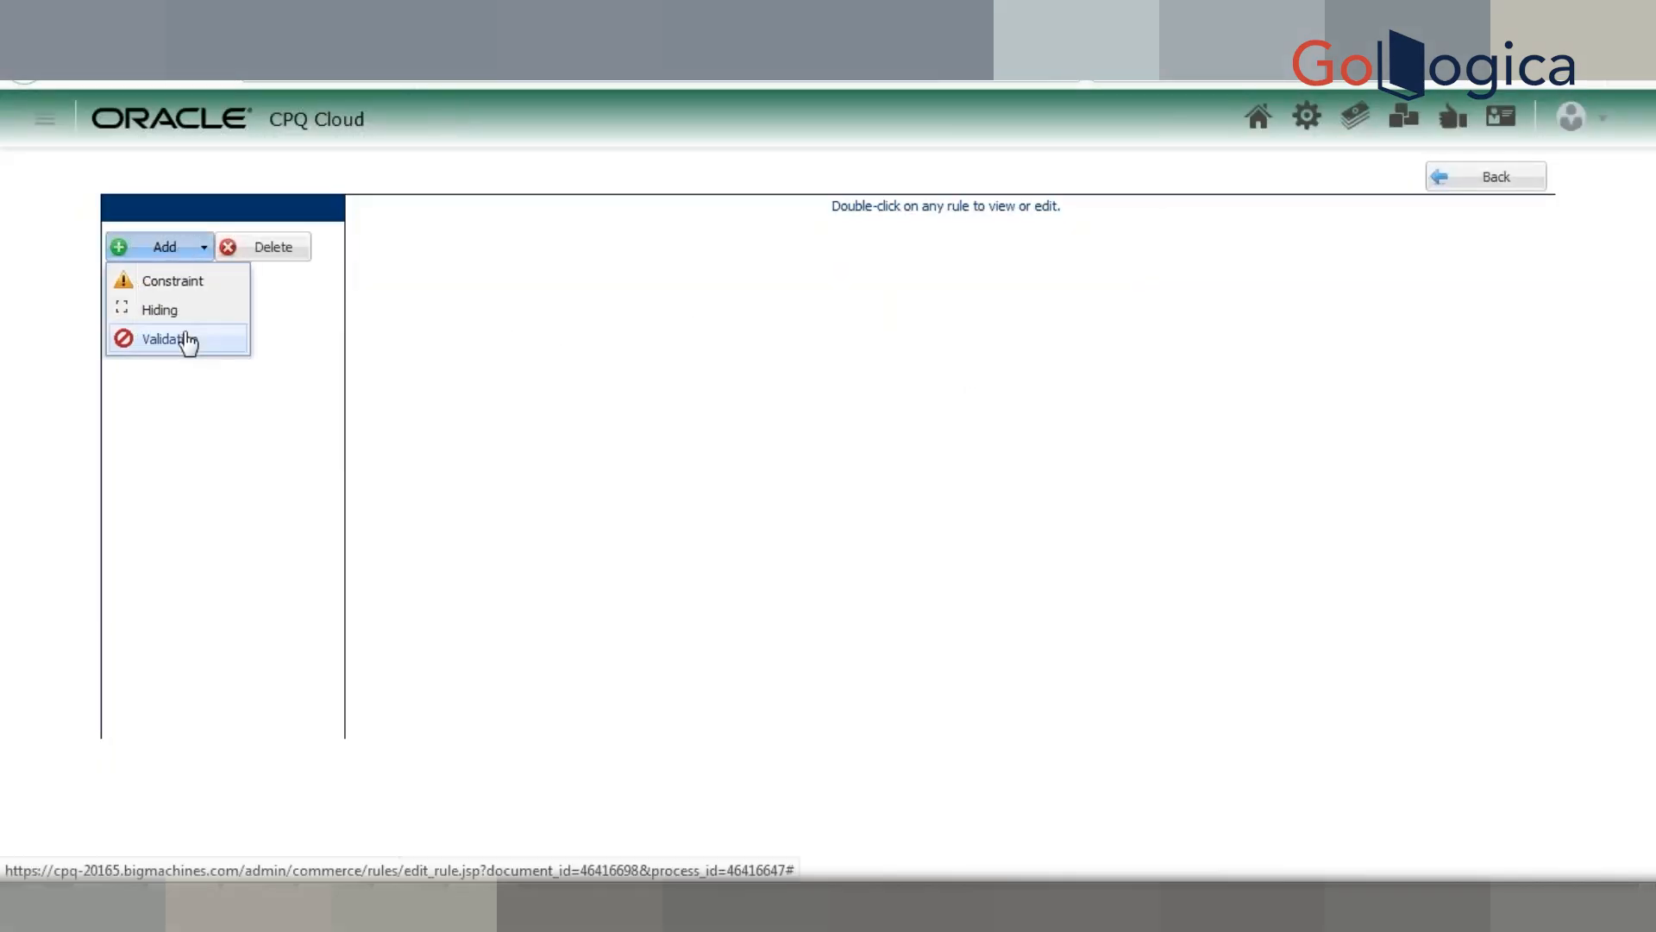
{"action": "left_click", "coordinate": [188, 339]}
{"action": "left_click", "coordinate": [598, 240]}
{"action": "type", "text": "V"}
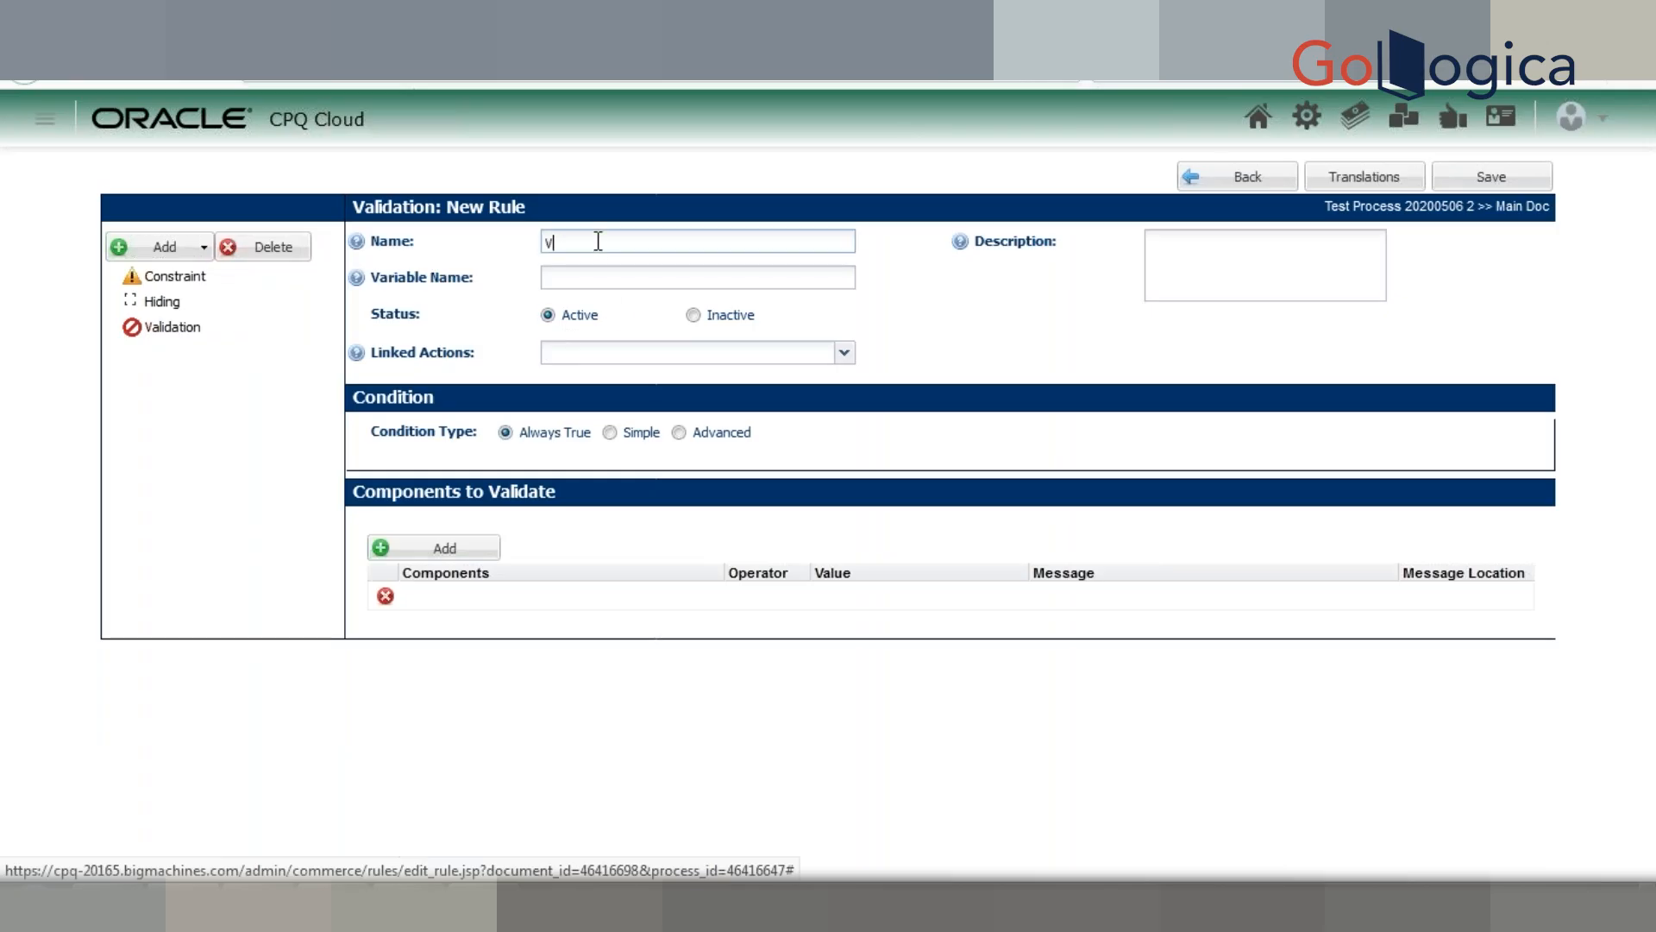
{"action": "type", "text": "alidate Discount"}
{"action": "left_click", "coordinate": [669, 274]}
Step: Link the Validate Discount rule to the Submit action and switch to the browser tab with the Main Doc action list
{"action": "left_click", "coordinate": [678, 347]}
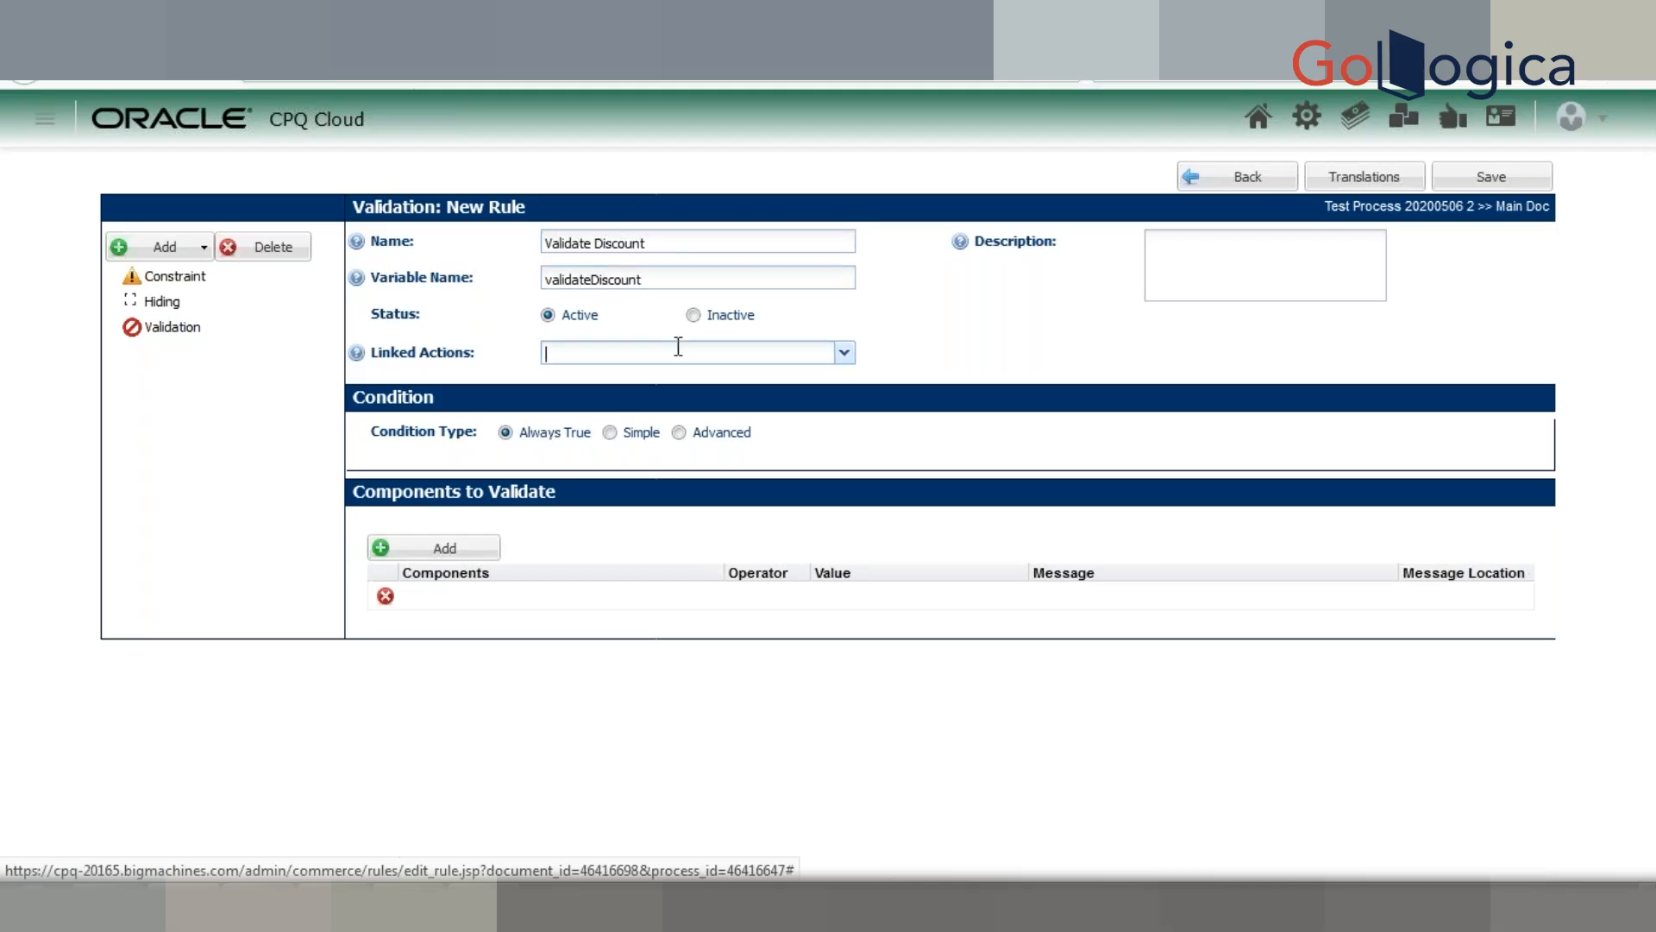
{"action": "type", "text": "subm"}
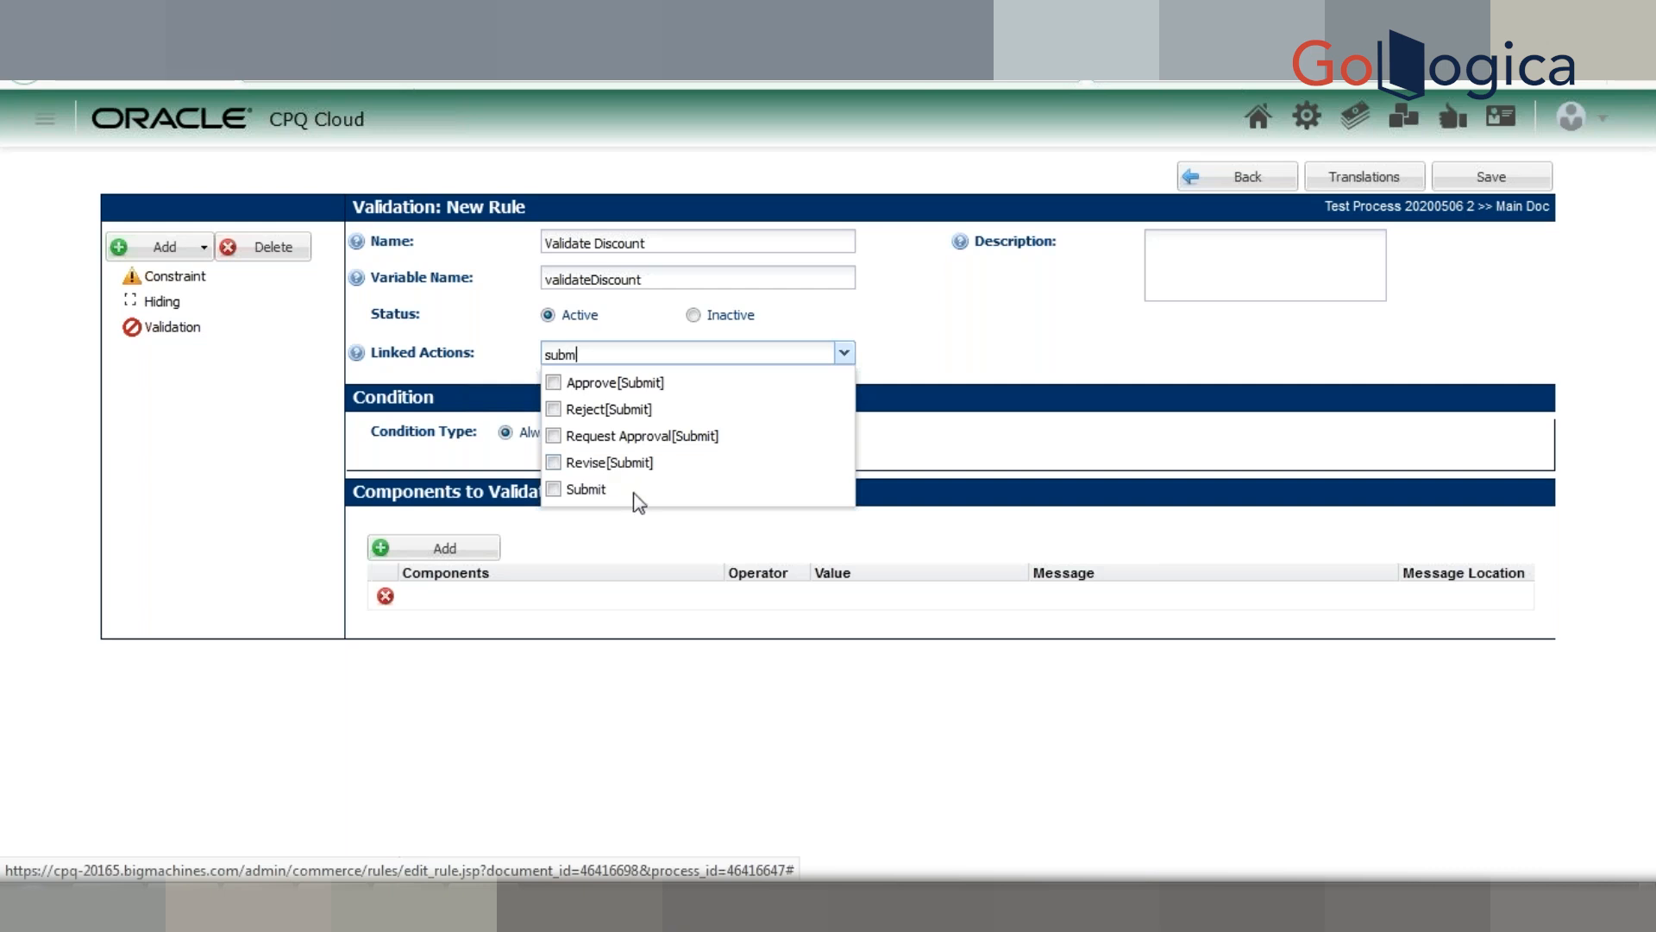
{"action": "left_click", "coordinate": [589, 491]}
{"action": "left_click", "coordinate": [846, 354]}
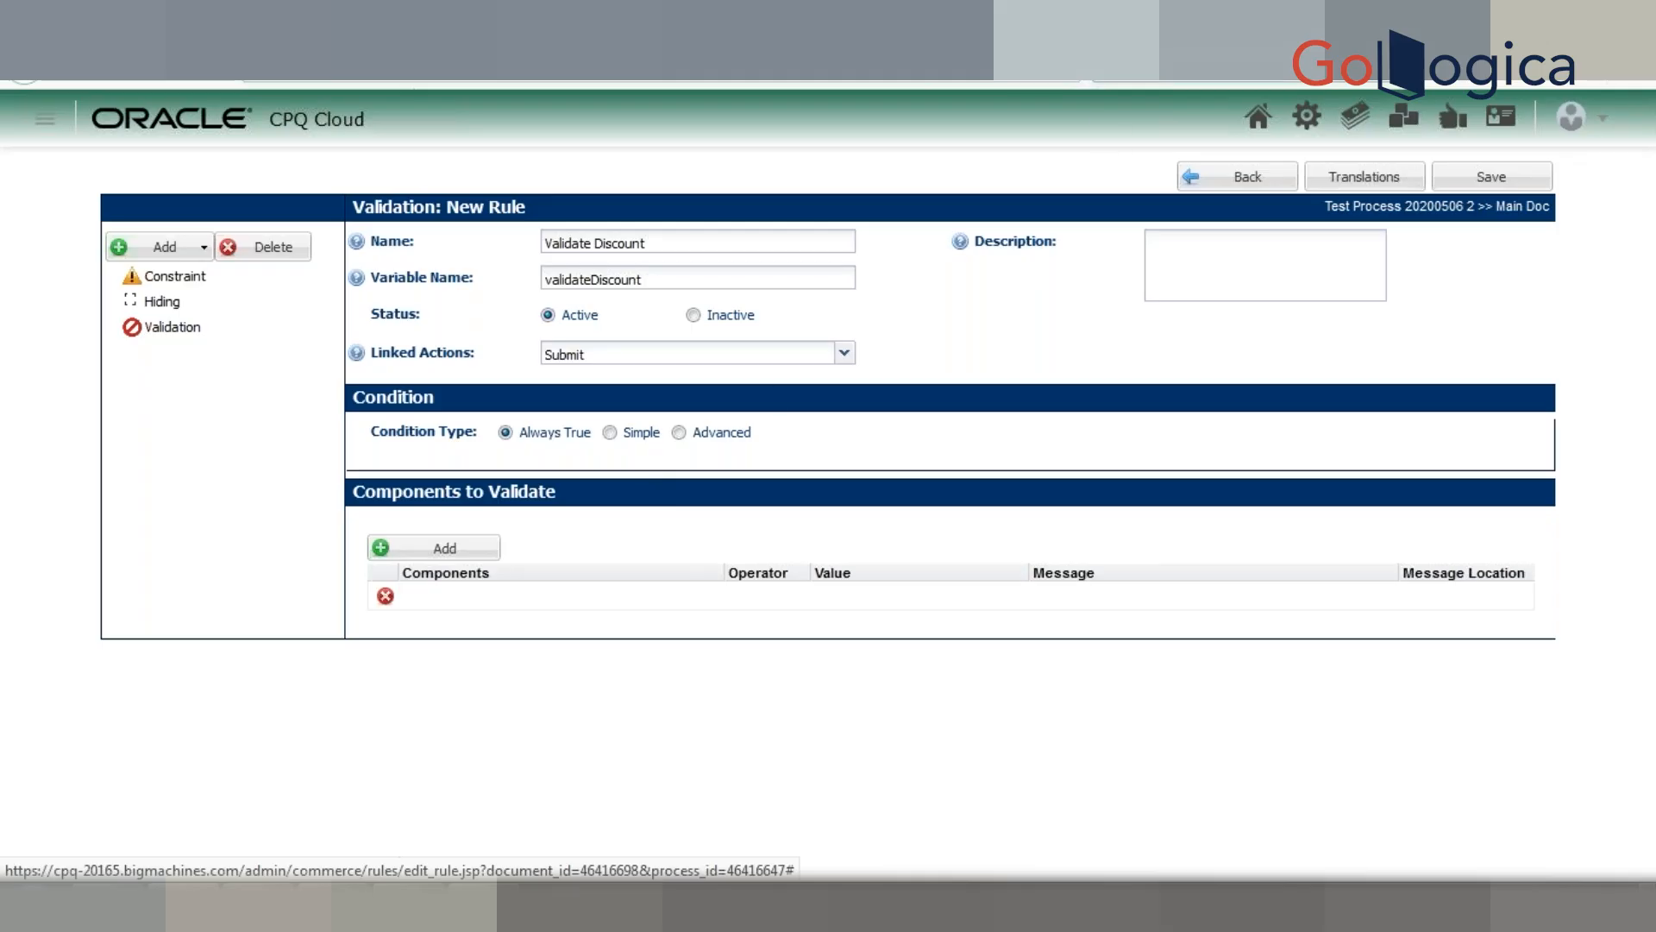
{"action": "left_click", "coordinate": [969, 39]}
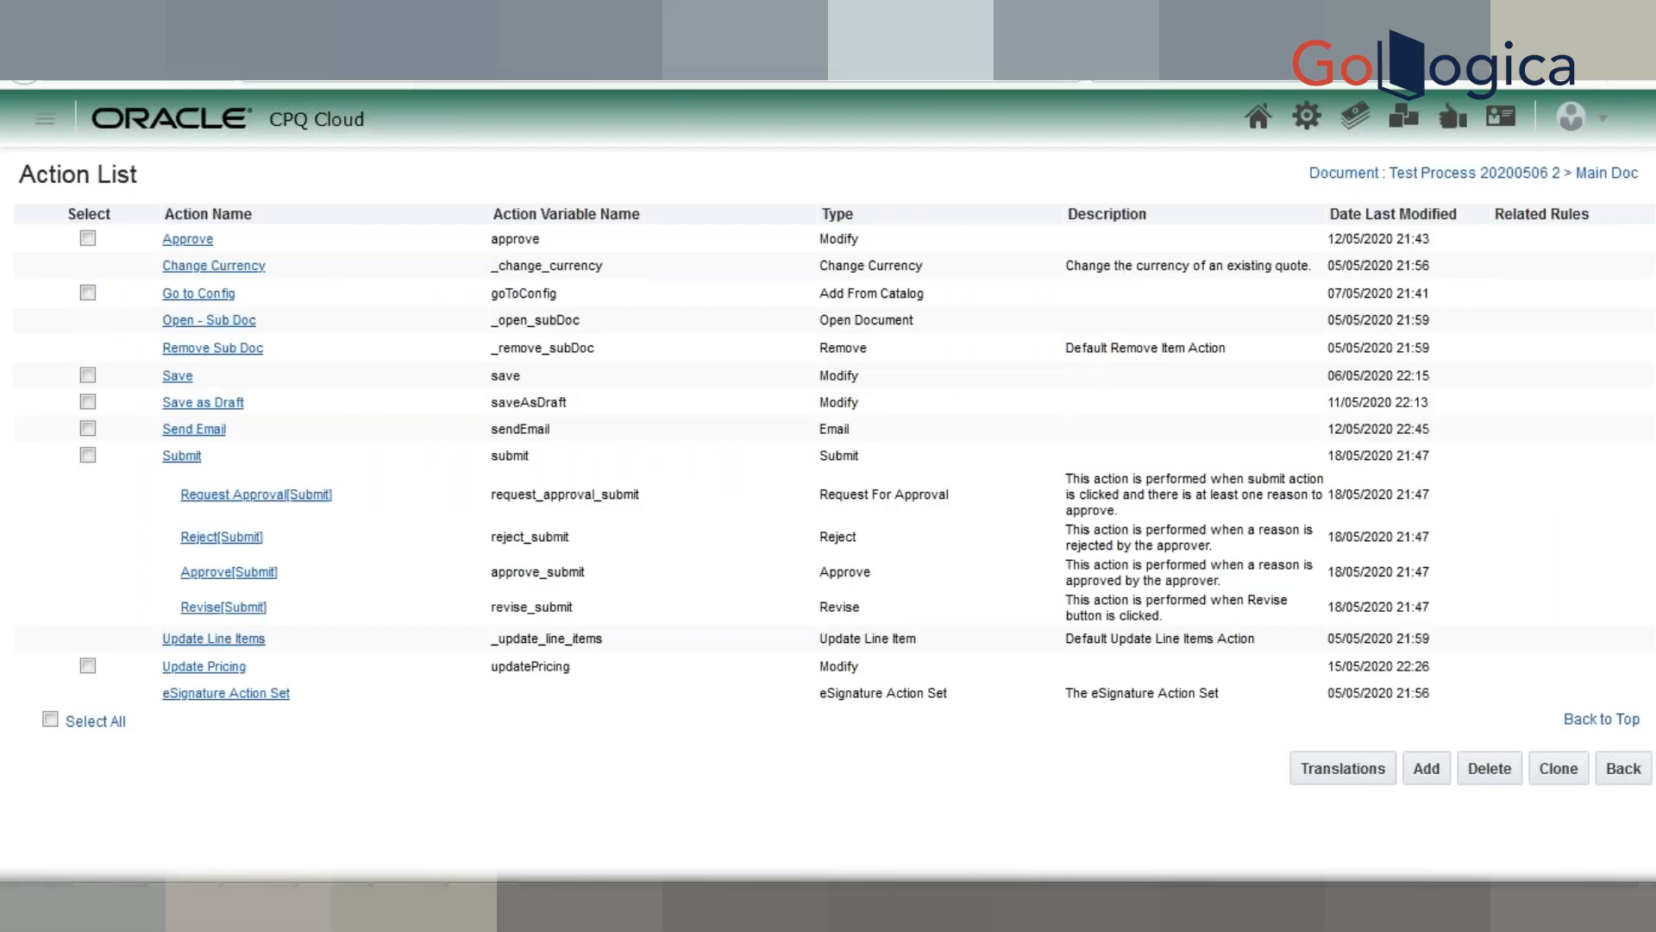
Step: Review the MaxDiscount and IsApprovalReq columns for Test Part - 1 and Test Part - 2 in the Desserts data table
{"action": "left_click", "coordinate": [744, 39]}
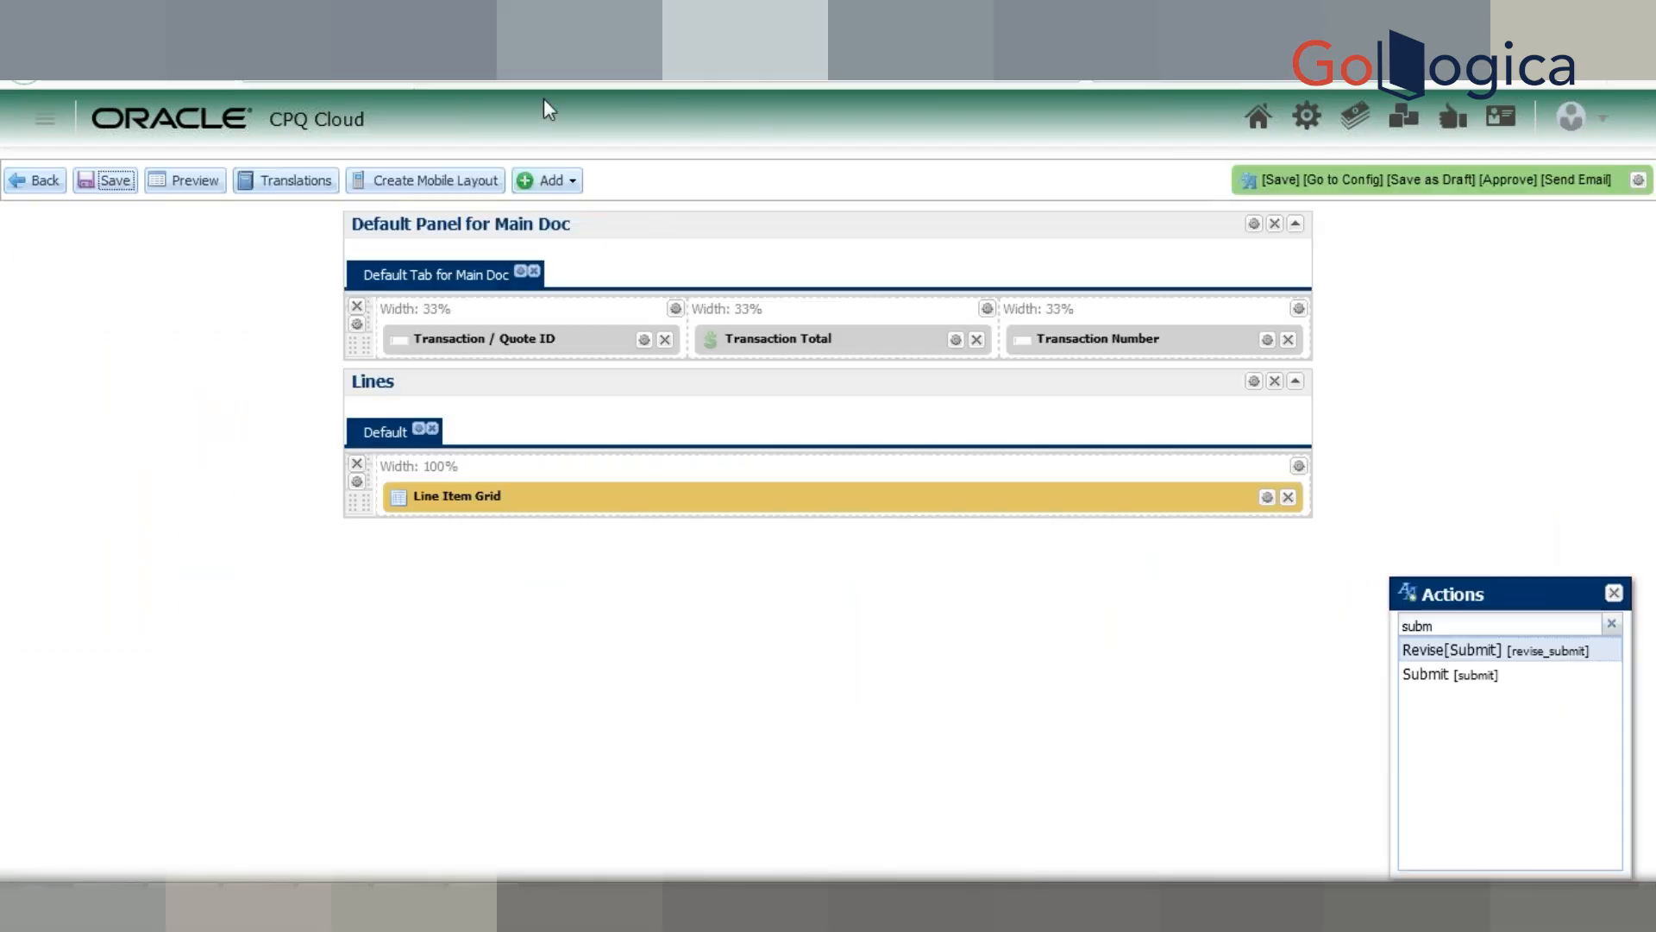
{"action": "key", "text": "ctrl+Tab"}
{"action": "key", "text": "ctrl+Tab"}
{"action": "key", "text": "ctrl+Tab"}
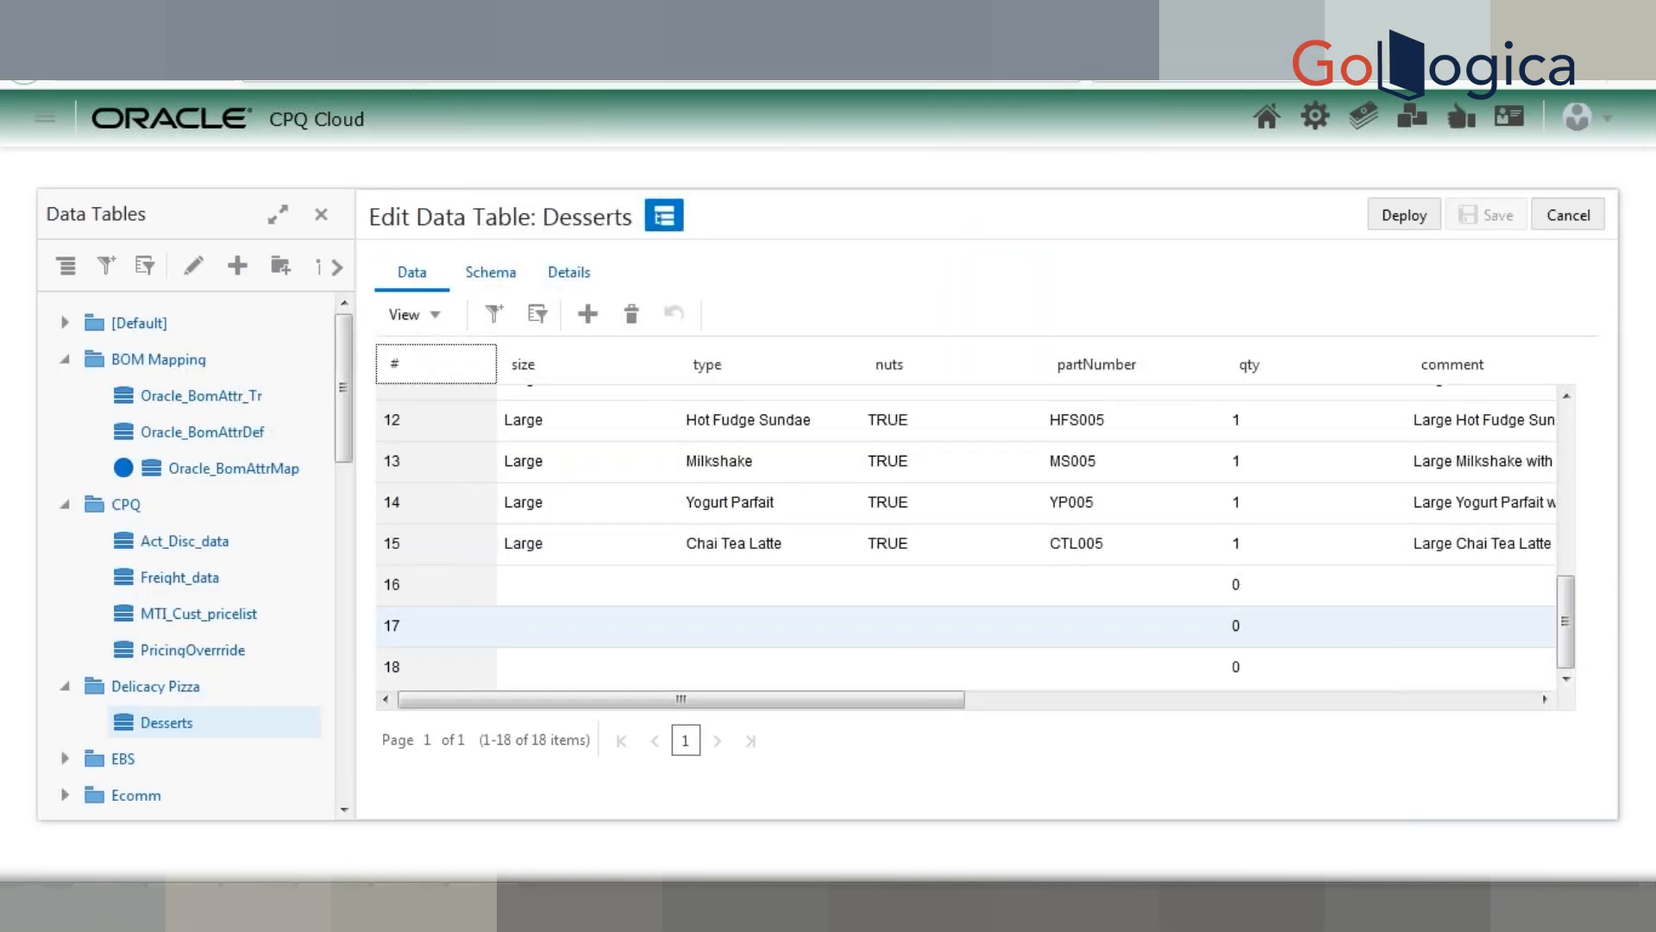
{"action": "right_click", "coordinate": [972, 201]}
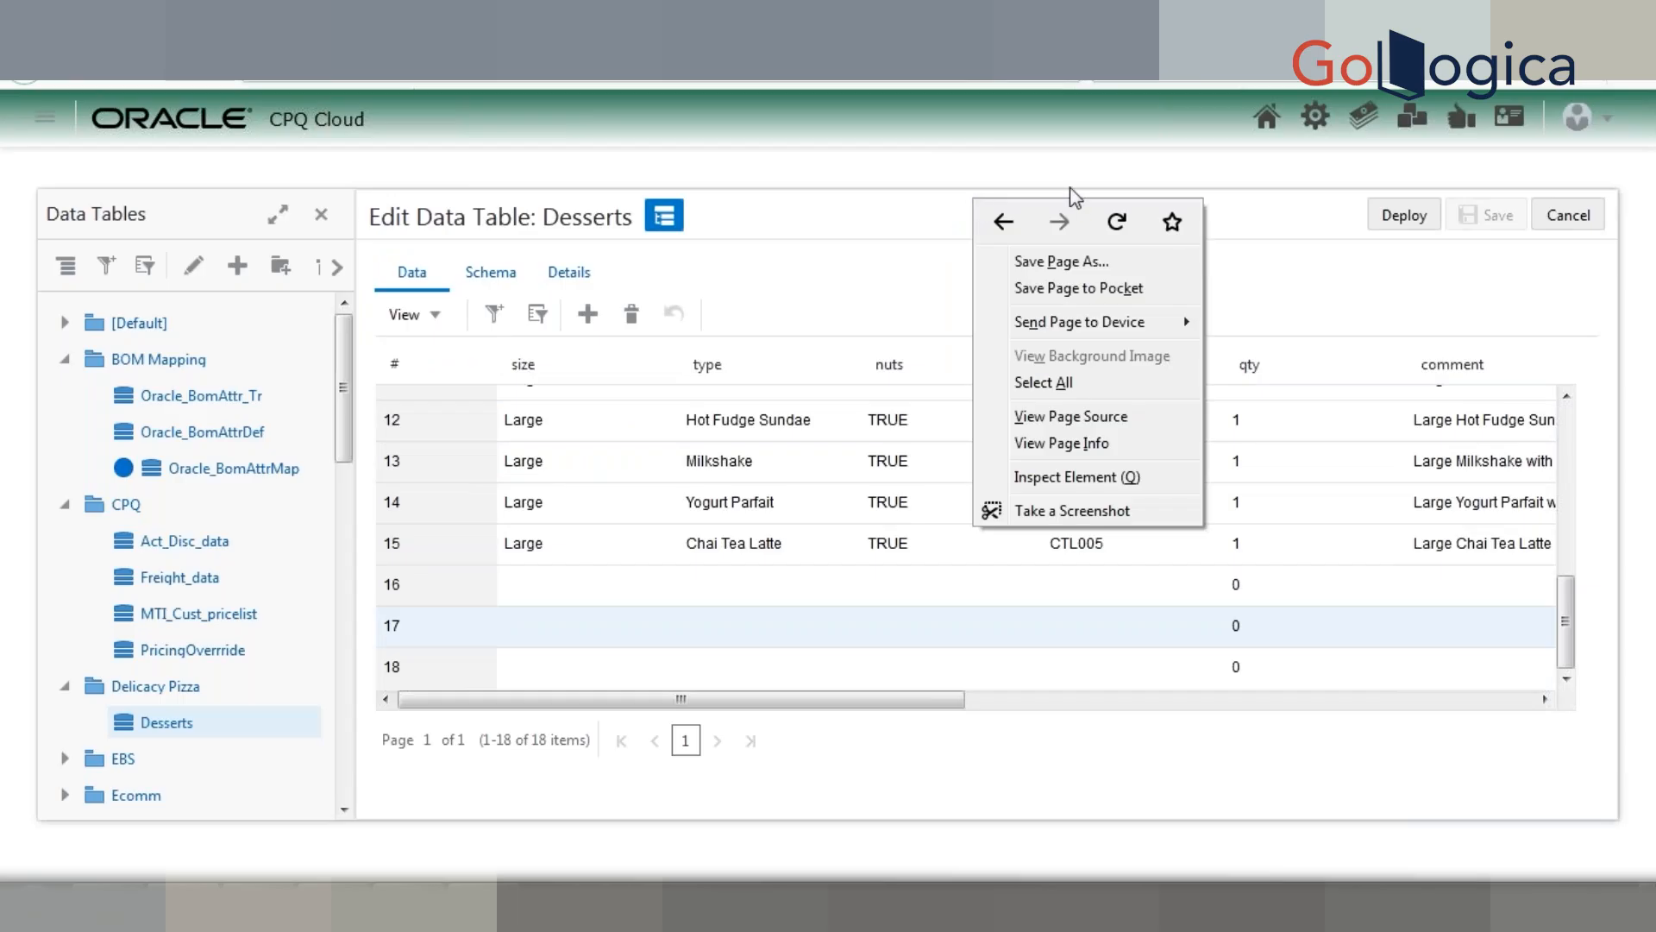
{"action": "left_click", "coordinate": [1257, 224]}
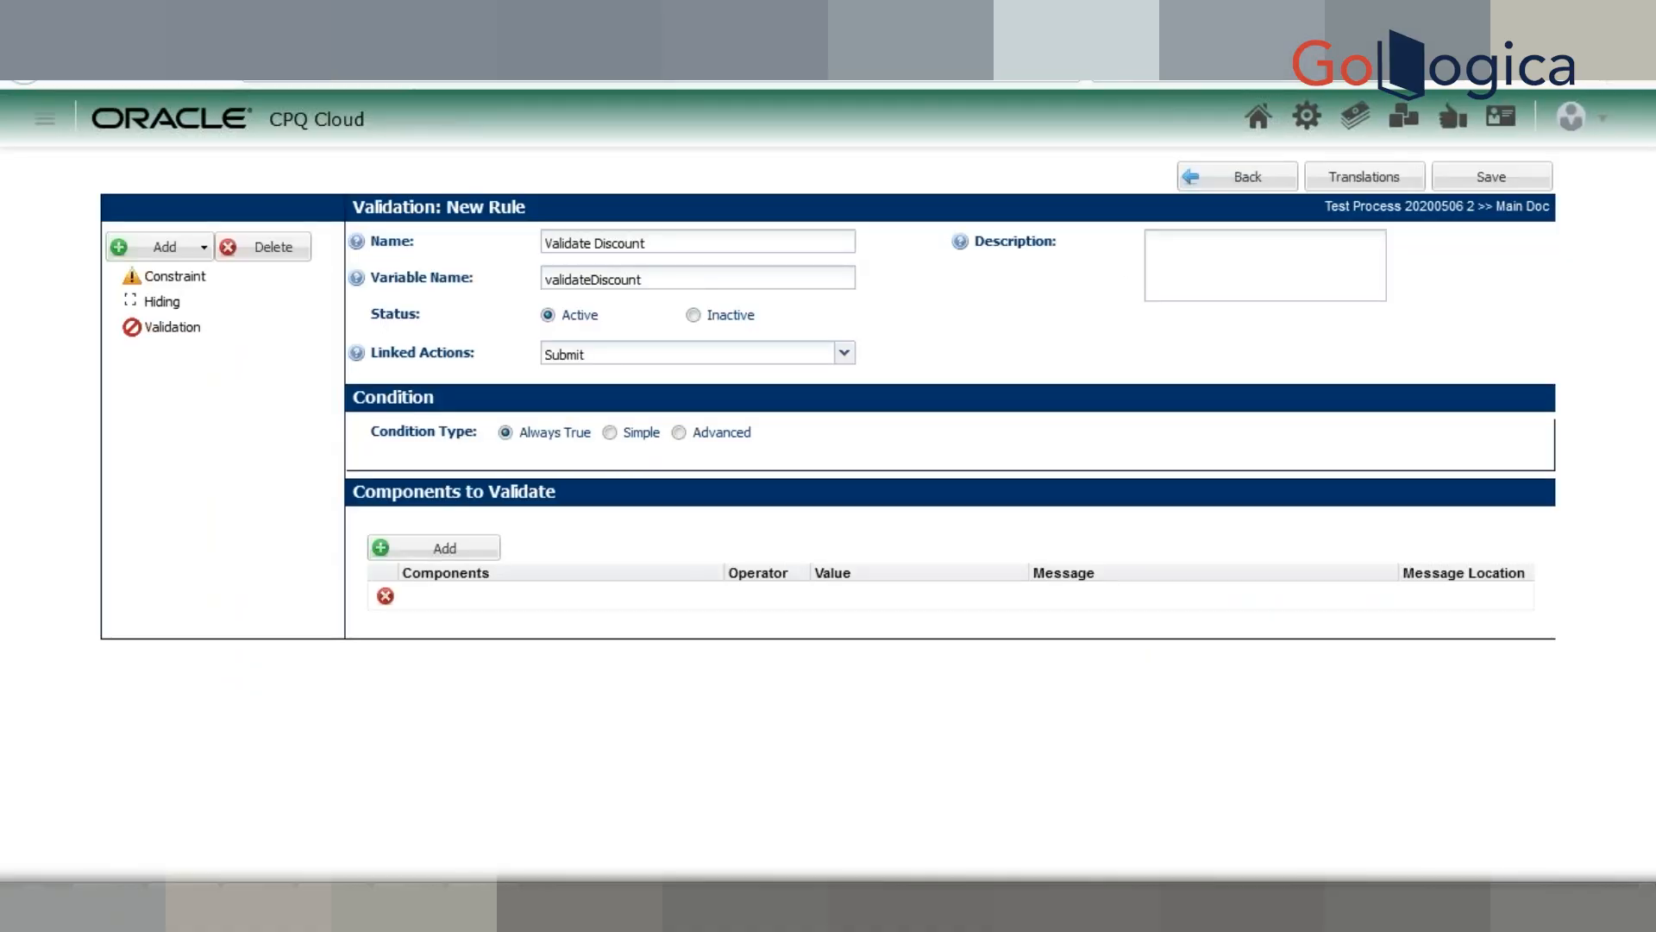
{"action": "right_click", "coordinate": [1085, 24]}
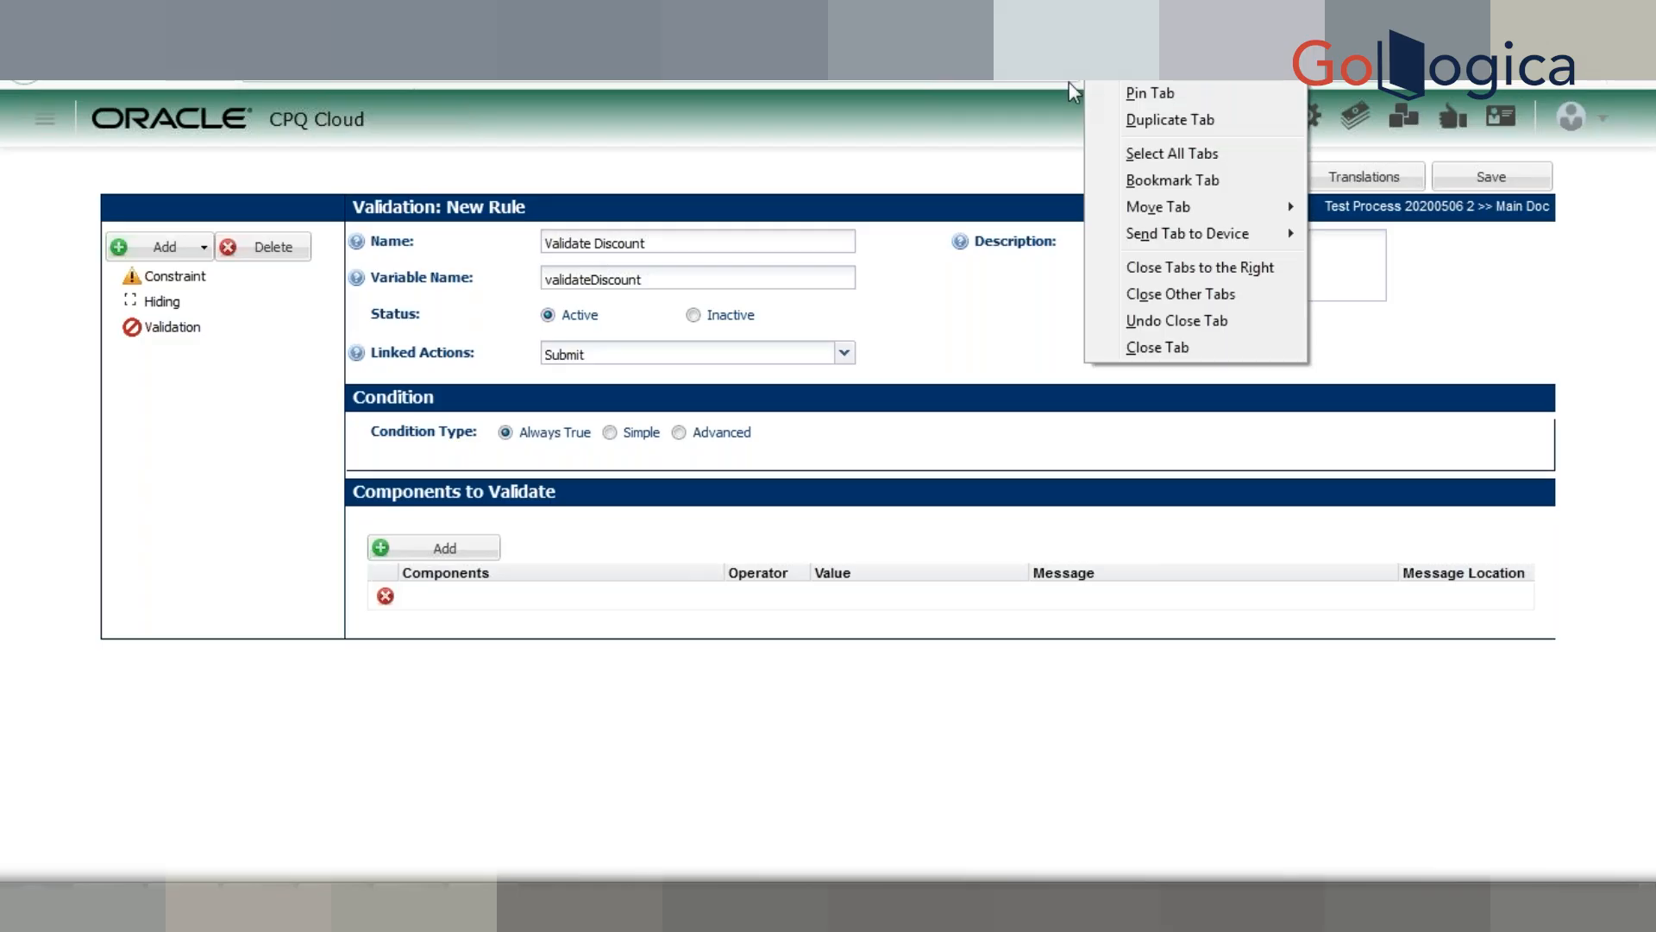
{"action": "left_click", "coordinate": [1072, 287]}
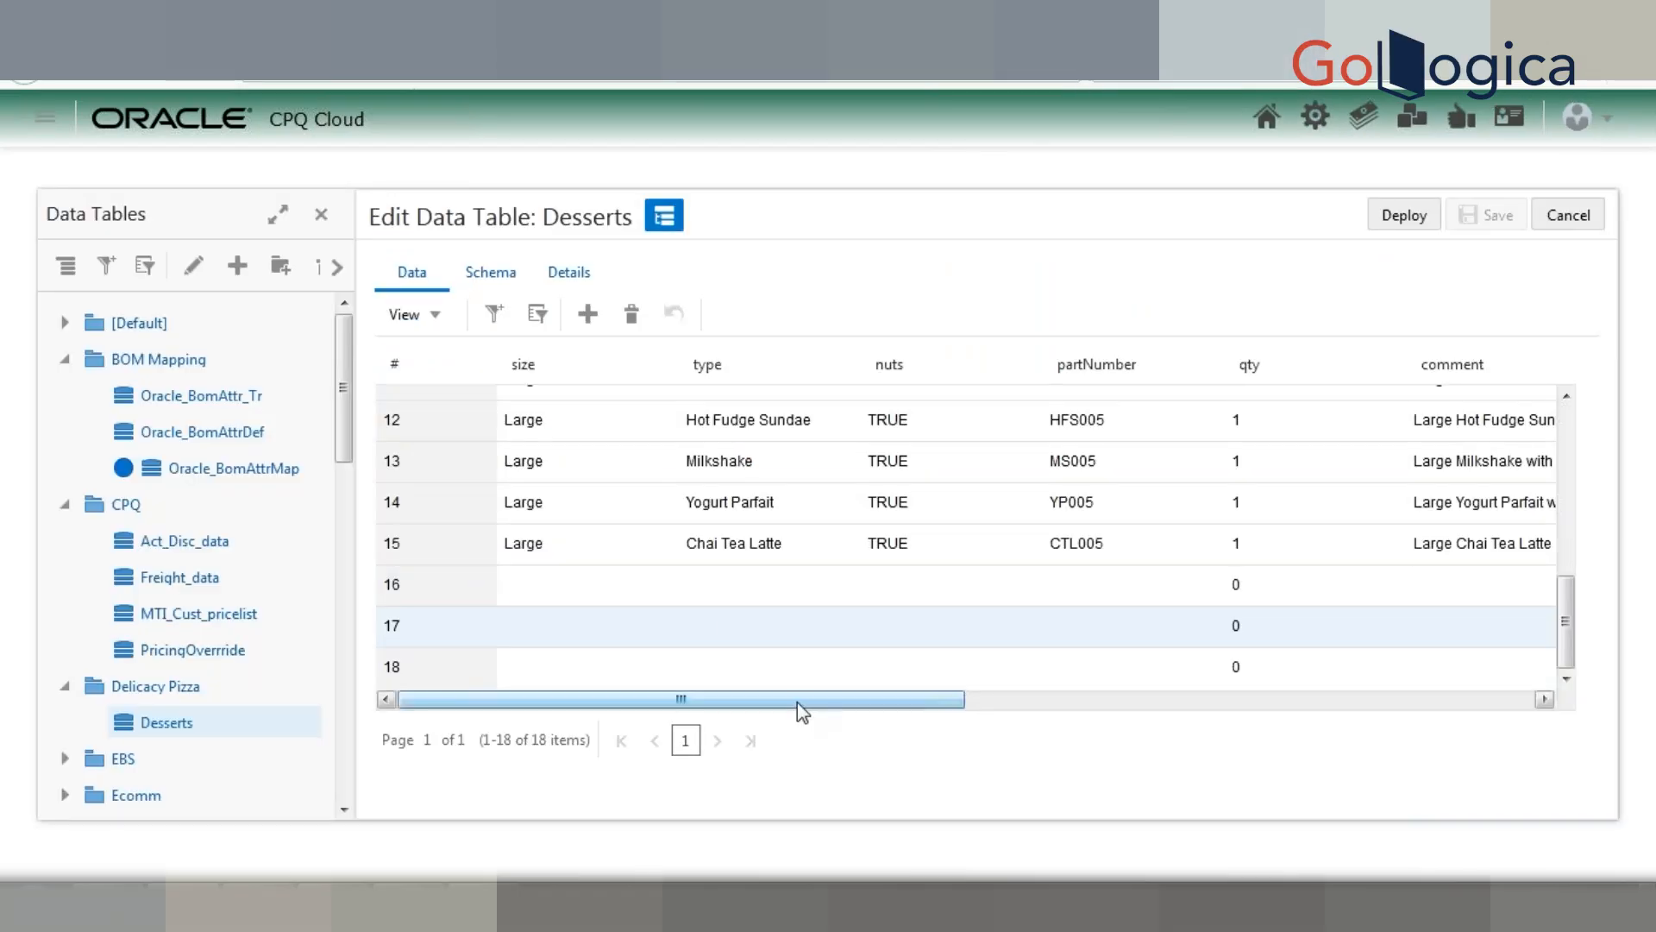
{"action": "left_click_drag", "start_coordinate": [813, 705], "coordinate": [1307, 713]}
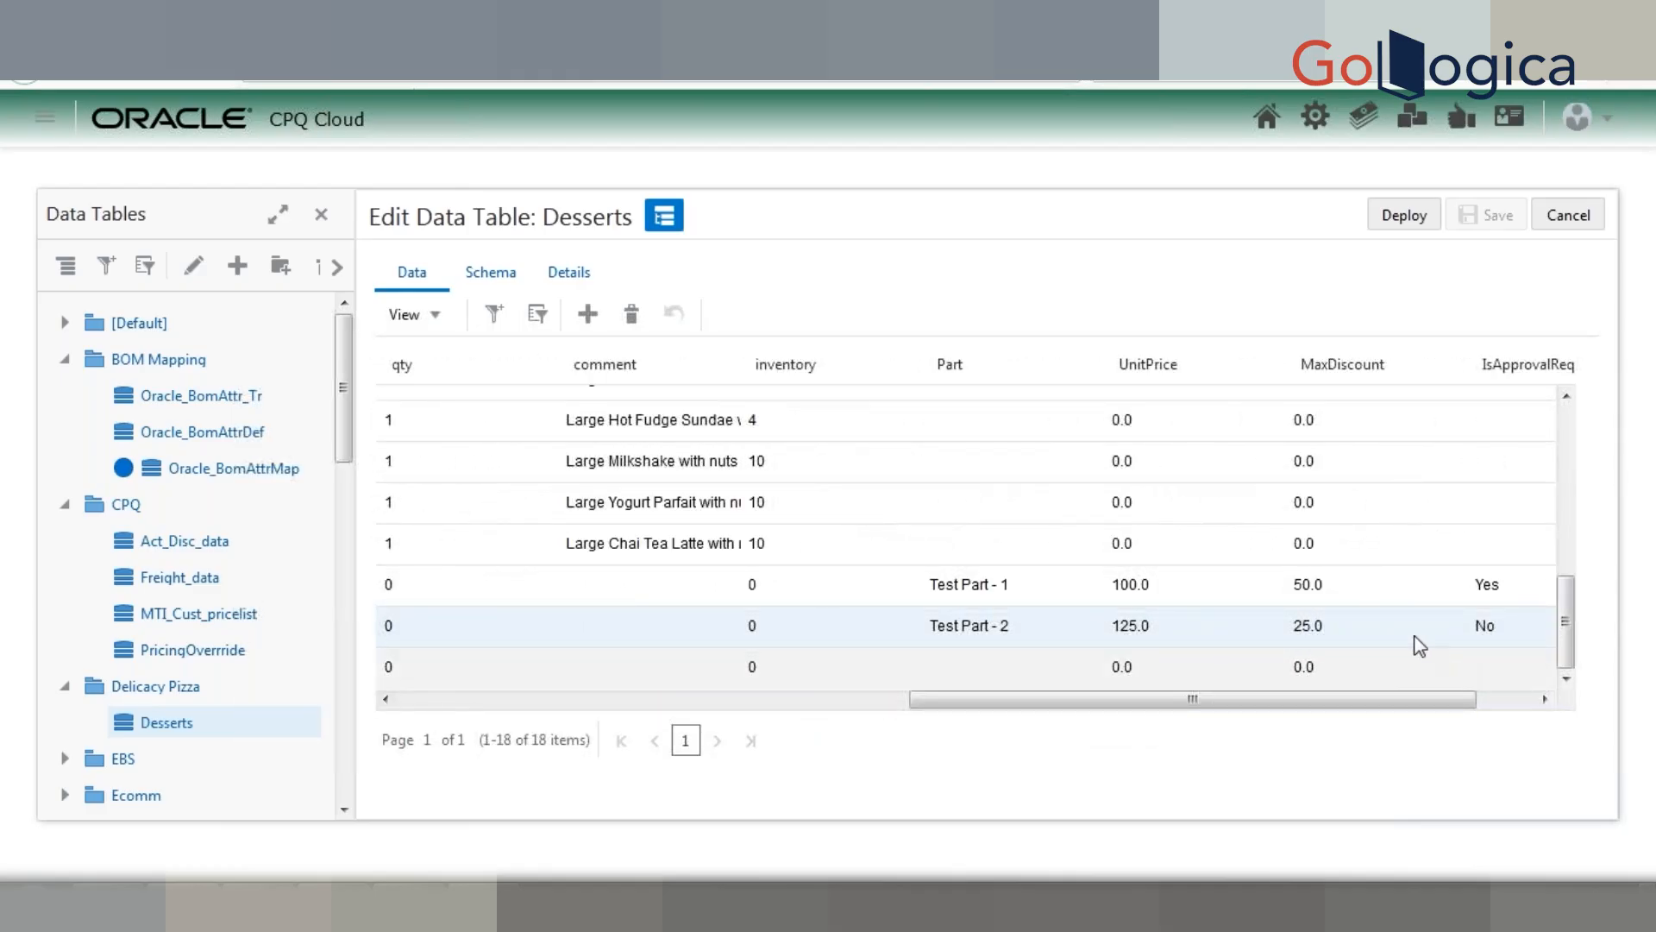
{"action": "left_click_drag", "start_coordinate": [1375, 709], "coordinate": [1505, 709]}
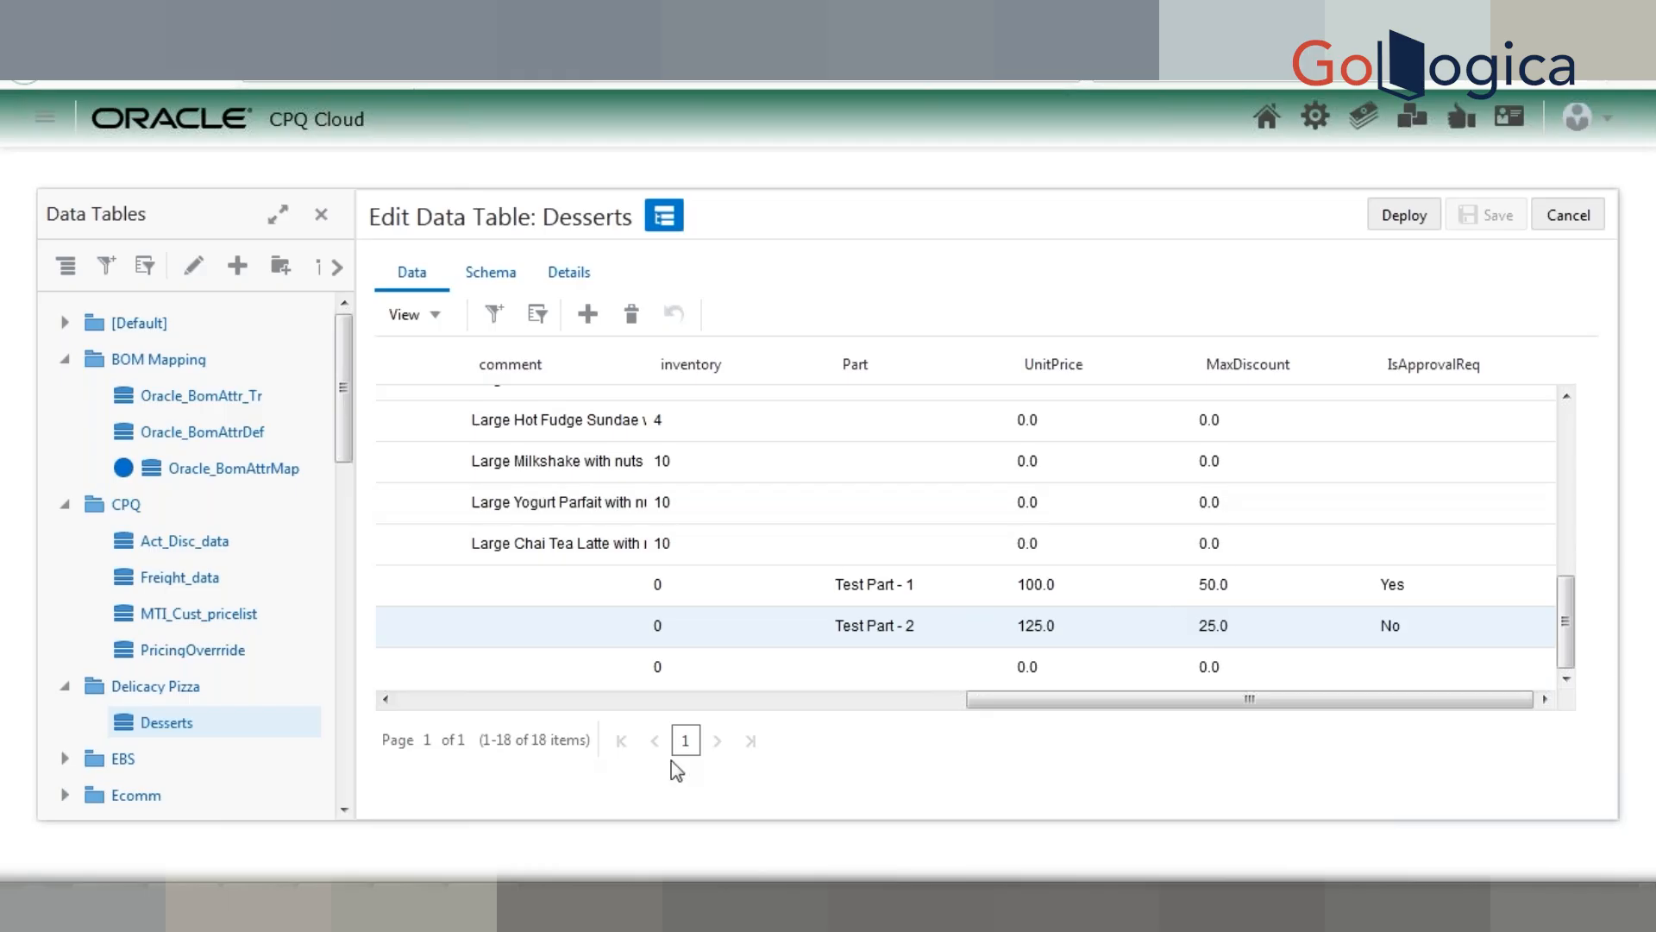
{"action": "left_click_drag", "start_coordinate": [992, 699], "coordinate": [742, 658]}
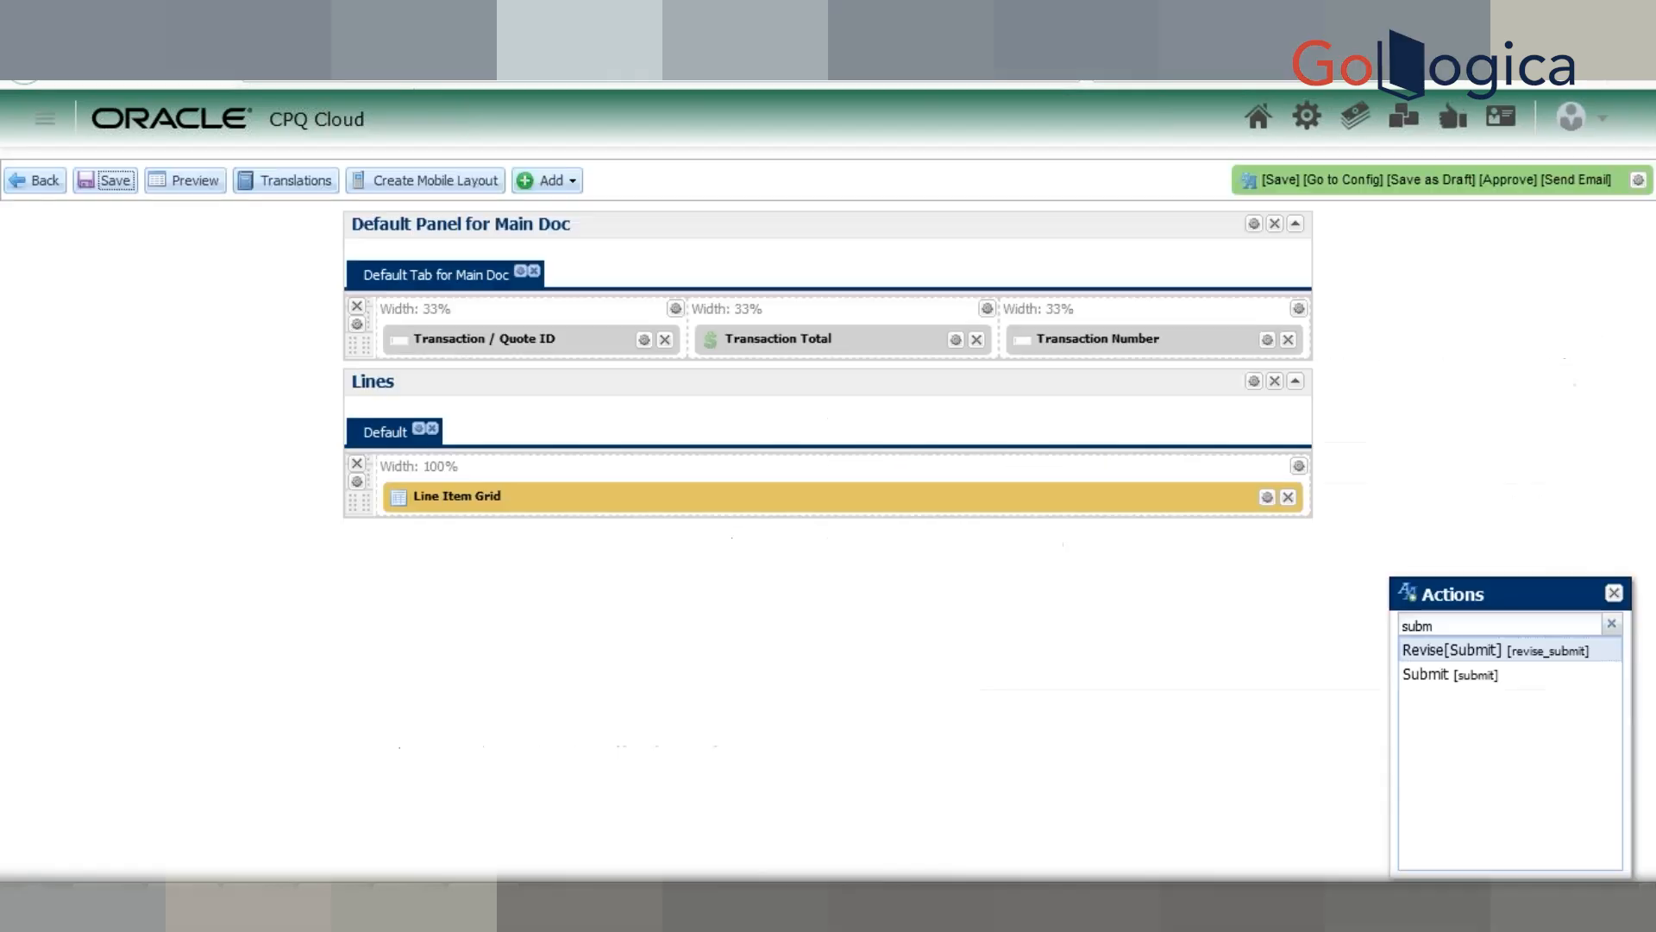
Step: Check the line items on the open transaction, look back at the Main Doc action list and rule, and return to the Administration Platform
{"action": "left_click", "coordinate": [157, 41]}
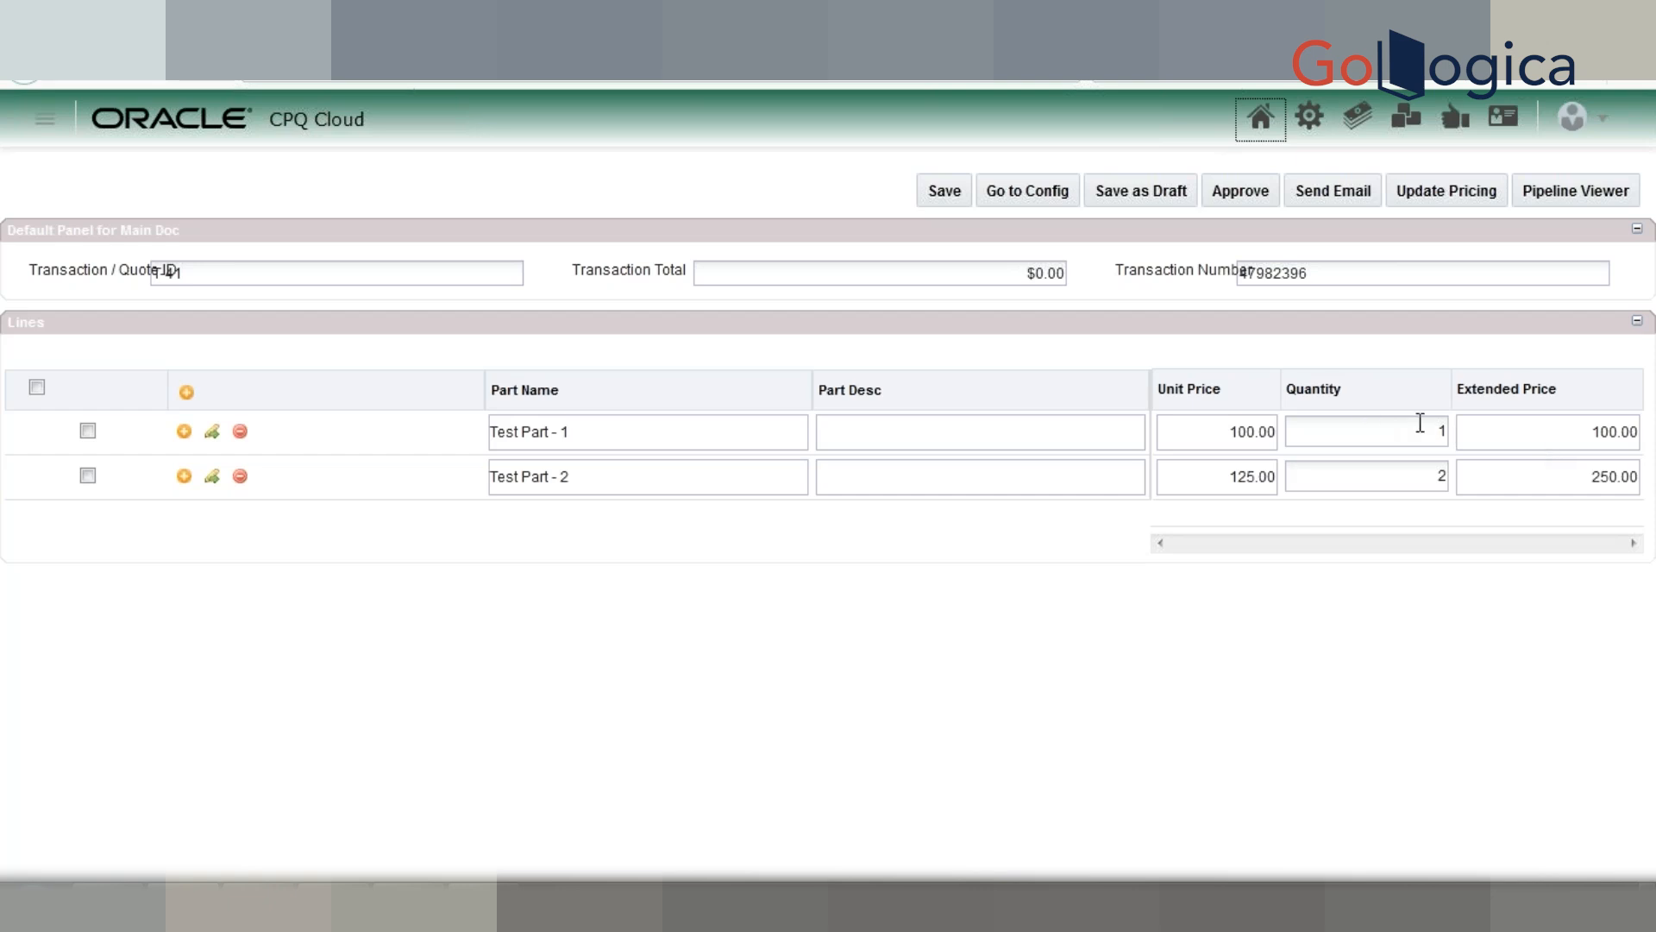
{"action": "key", "text": "ctrl+Tab"}
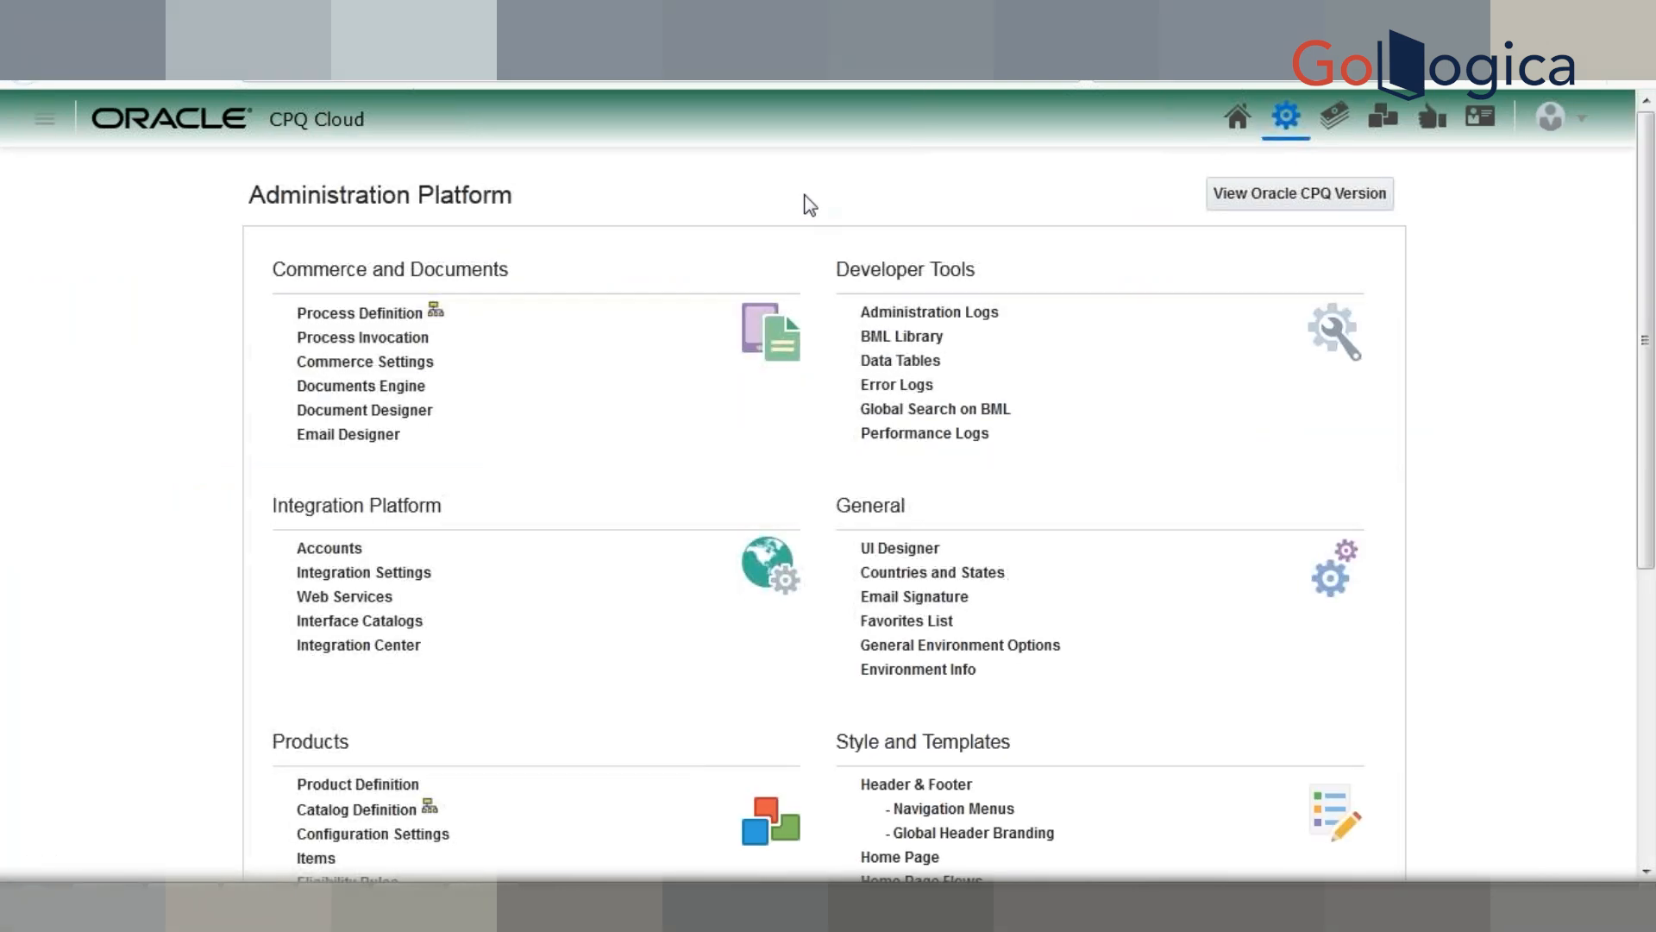
{"action": "key", "text": "ctrl+Tab"}
{"action": "key", "text": "ctrl+Tab"}
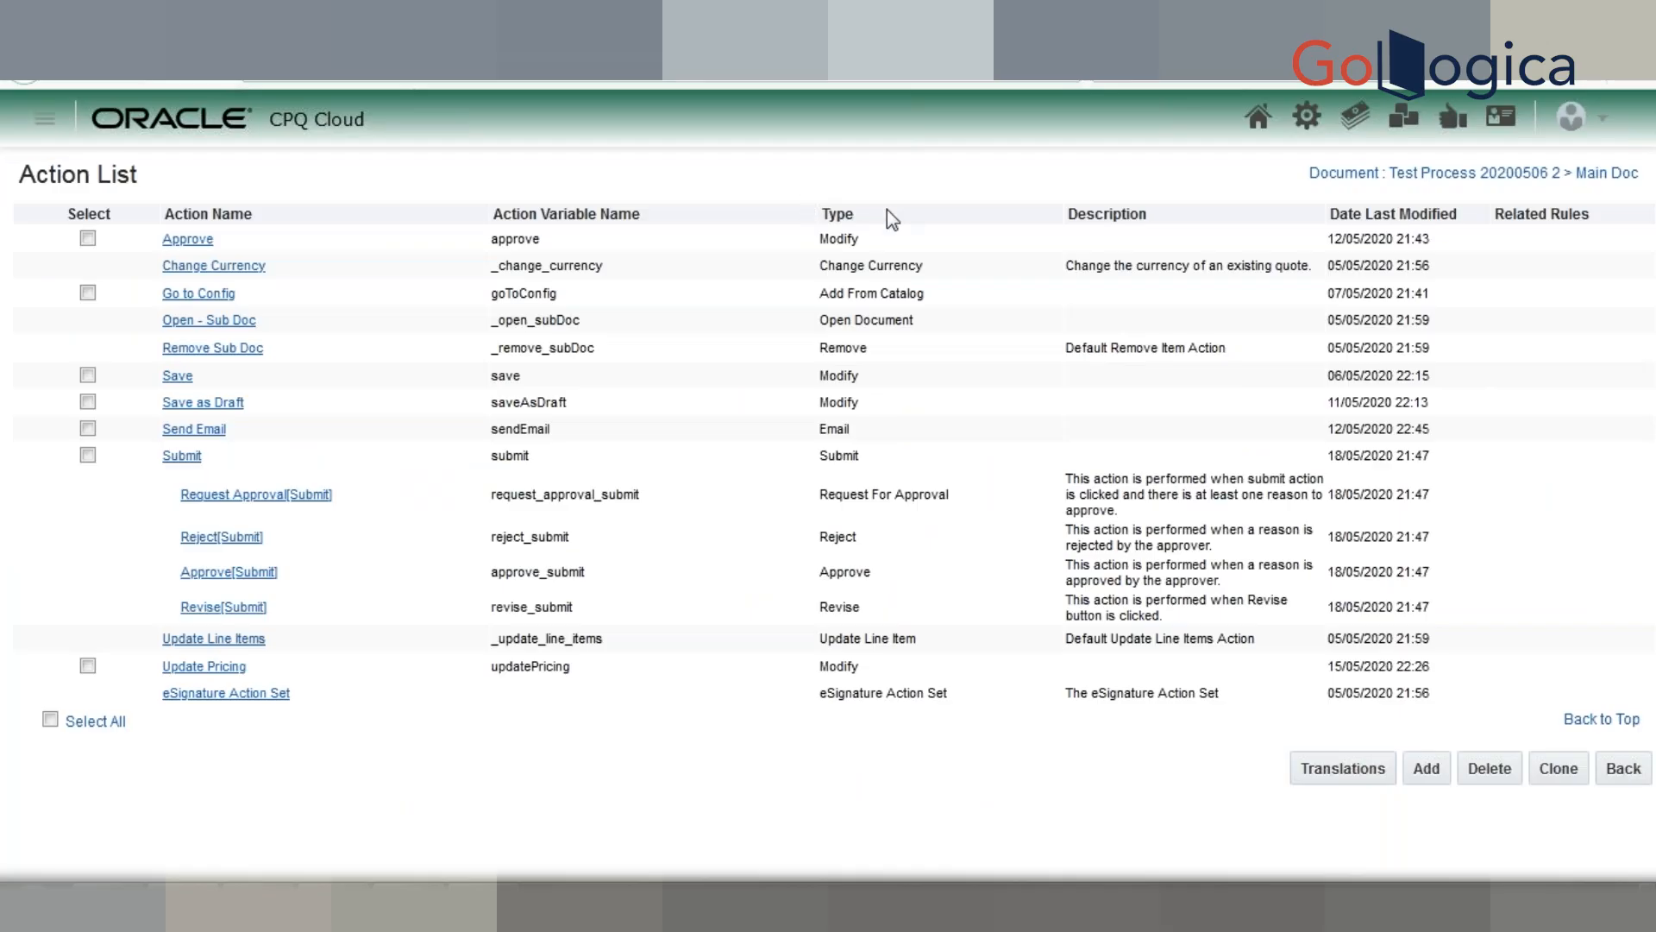
{"action": "key", "text": "ctrl+Tab"}
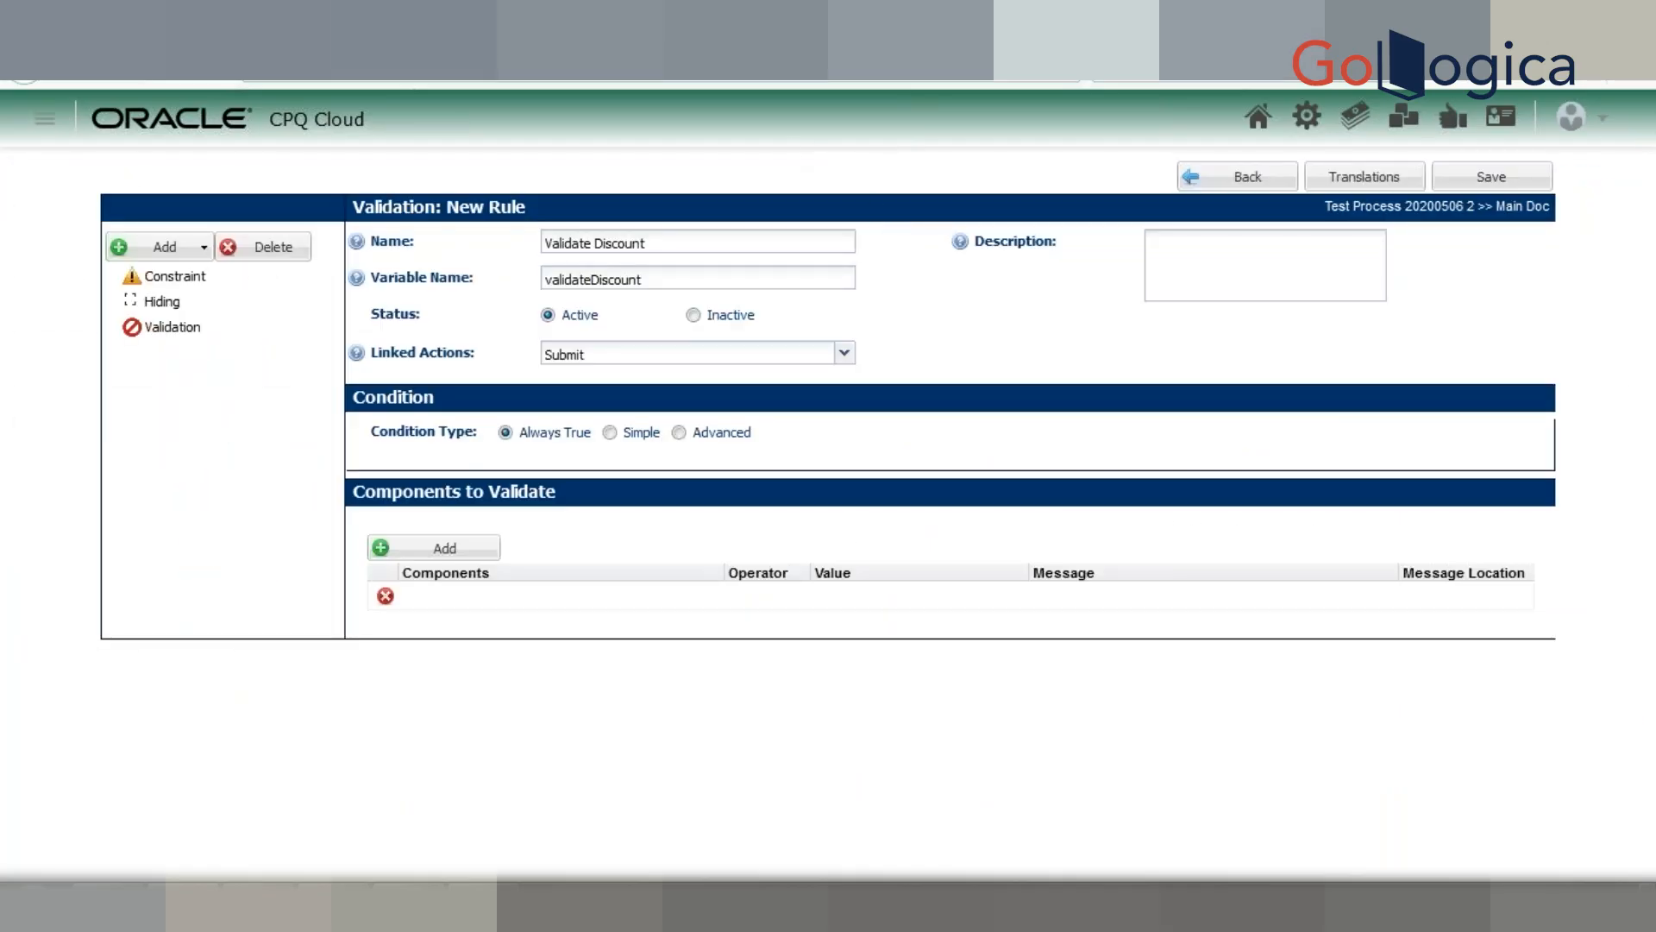
{"action": "key", "text": "ctrl+Tab"}
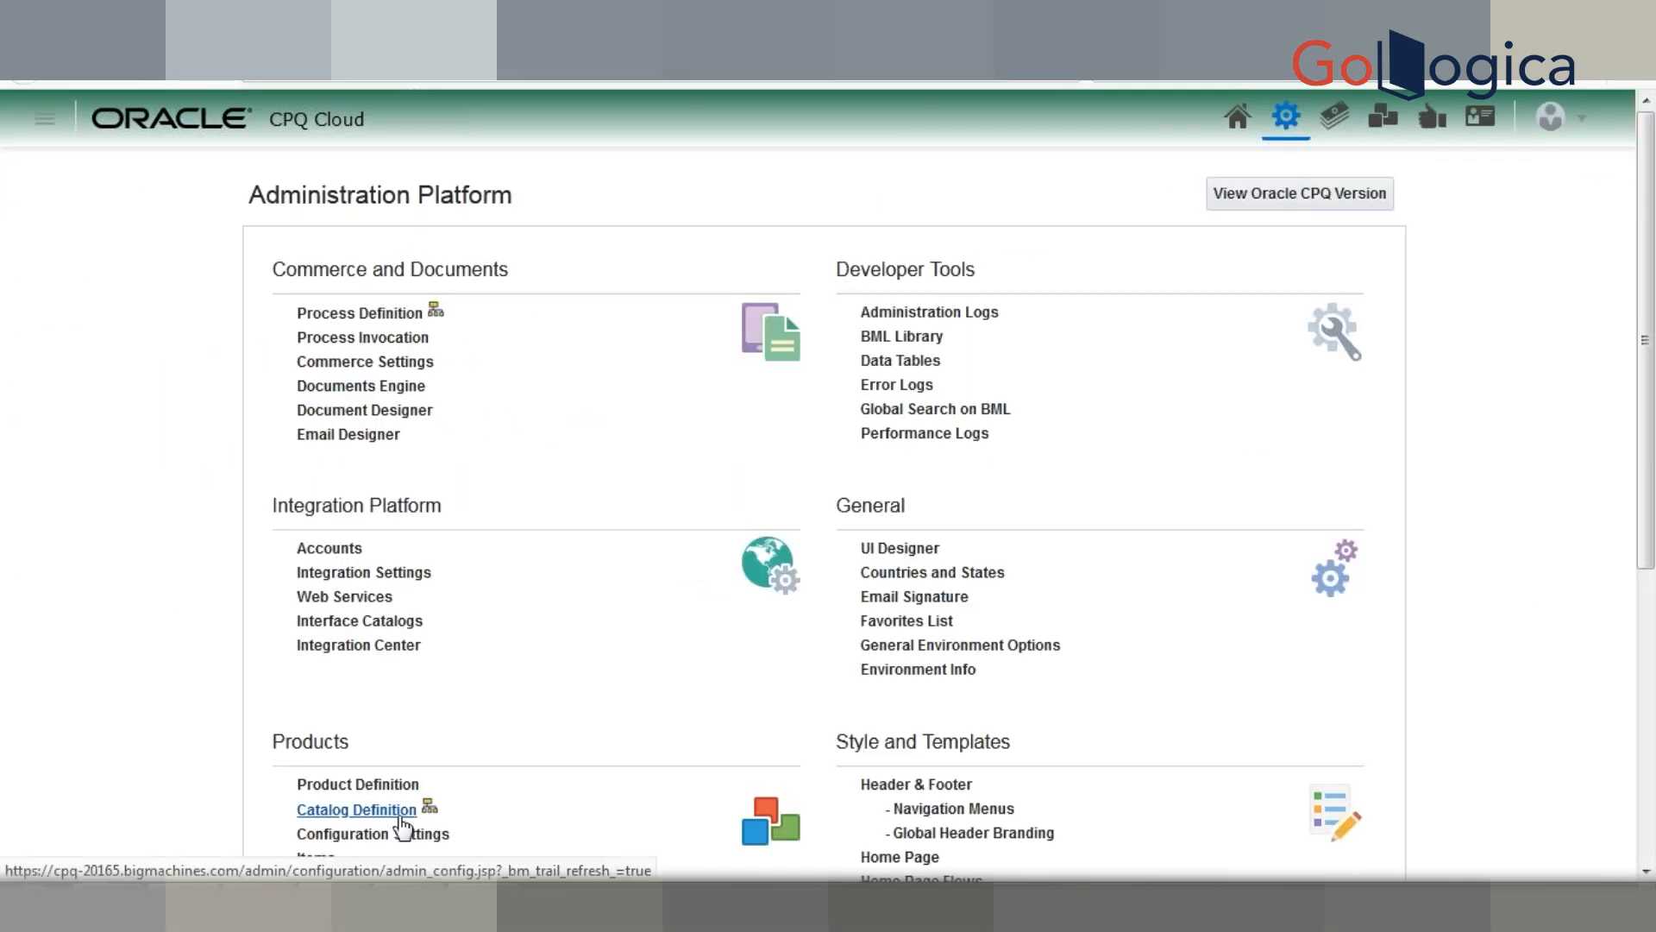
Step: Open Process Definition in a new browser tab and display the document list of Test Process 20200506 2
{"action": "right_click", "coordinate": [354, 316]}
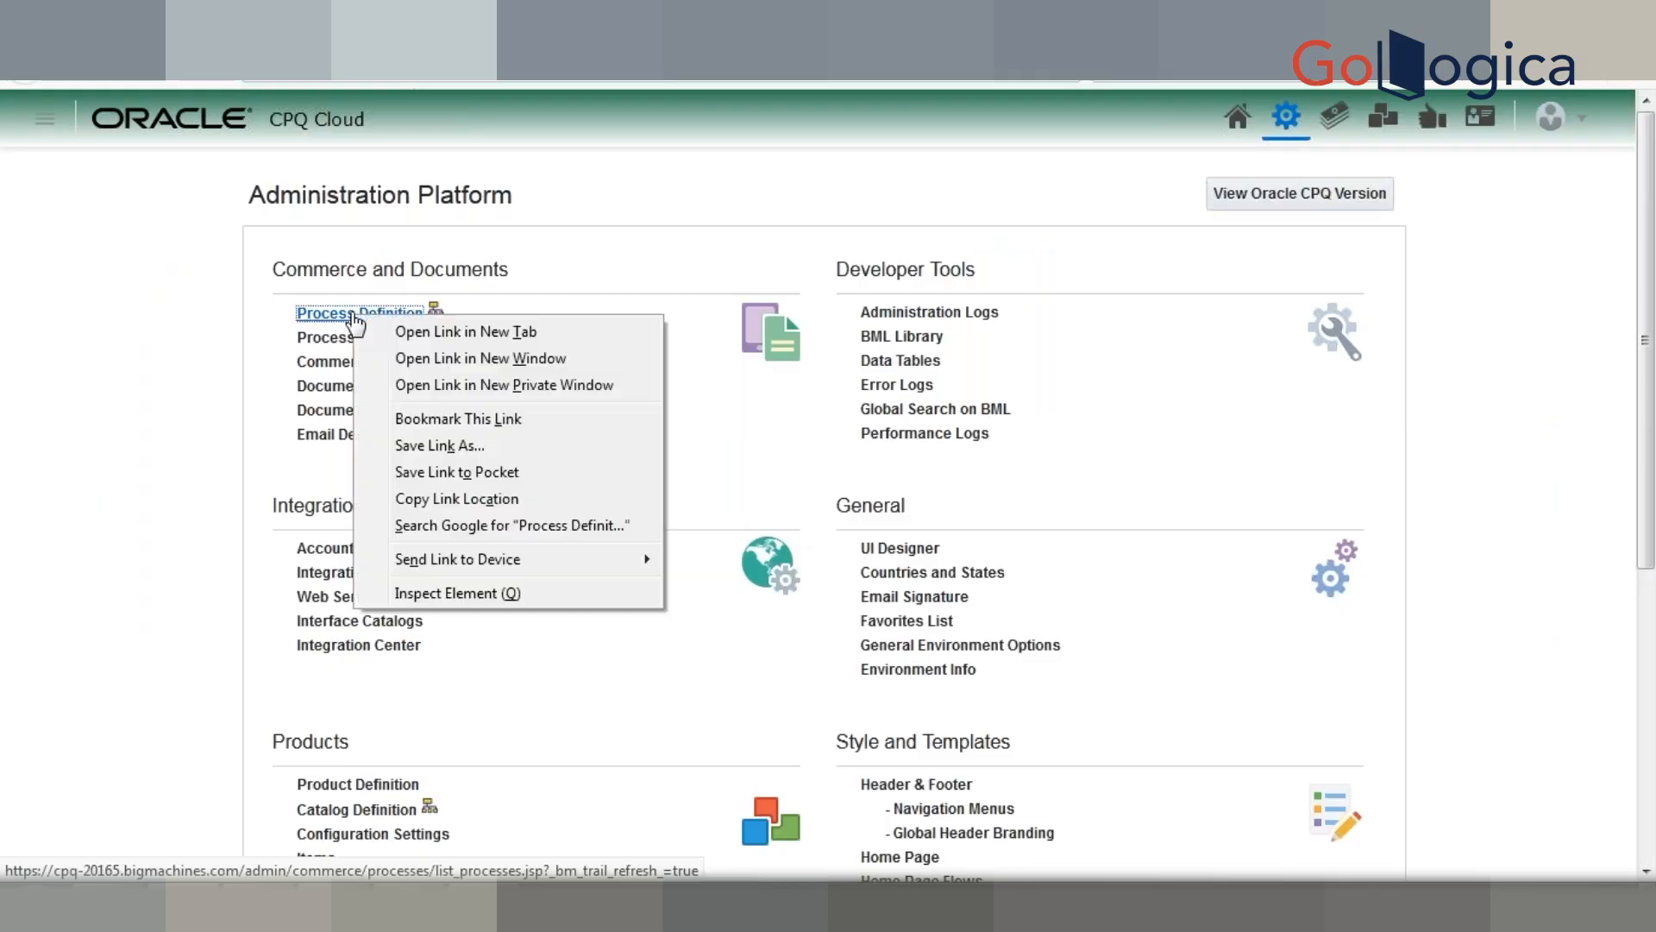
{"action": "left_click", "coordinate": [359, 330]}
{"action": "key", "text": "ctrl+Tab"}
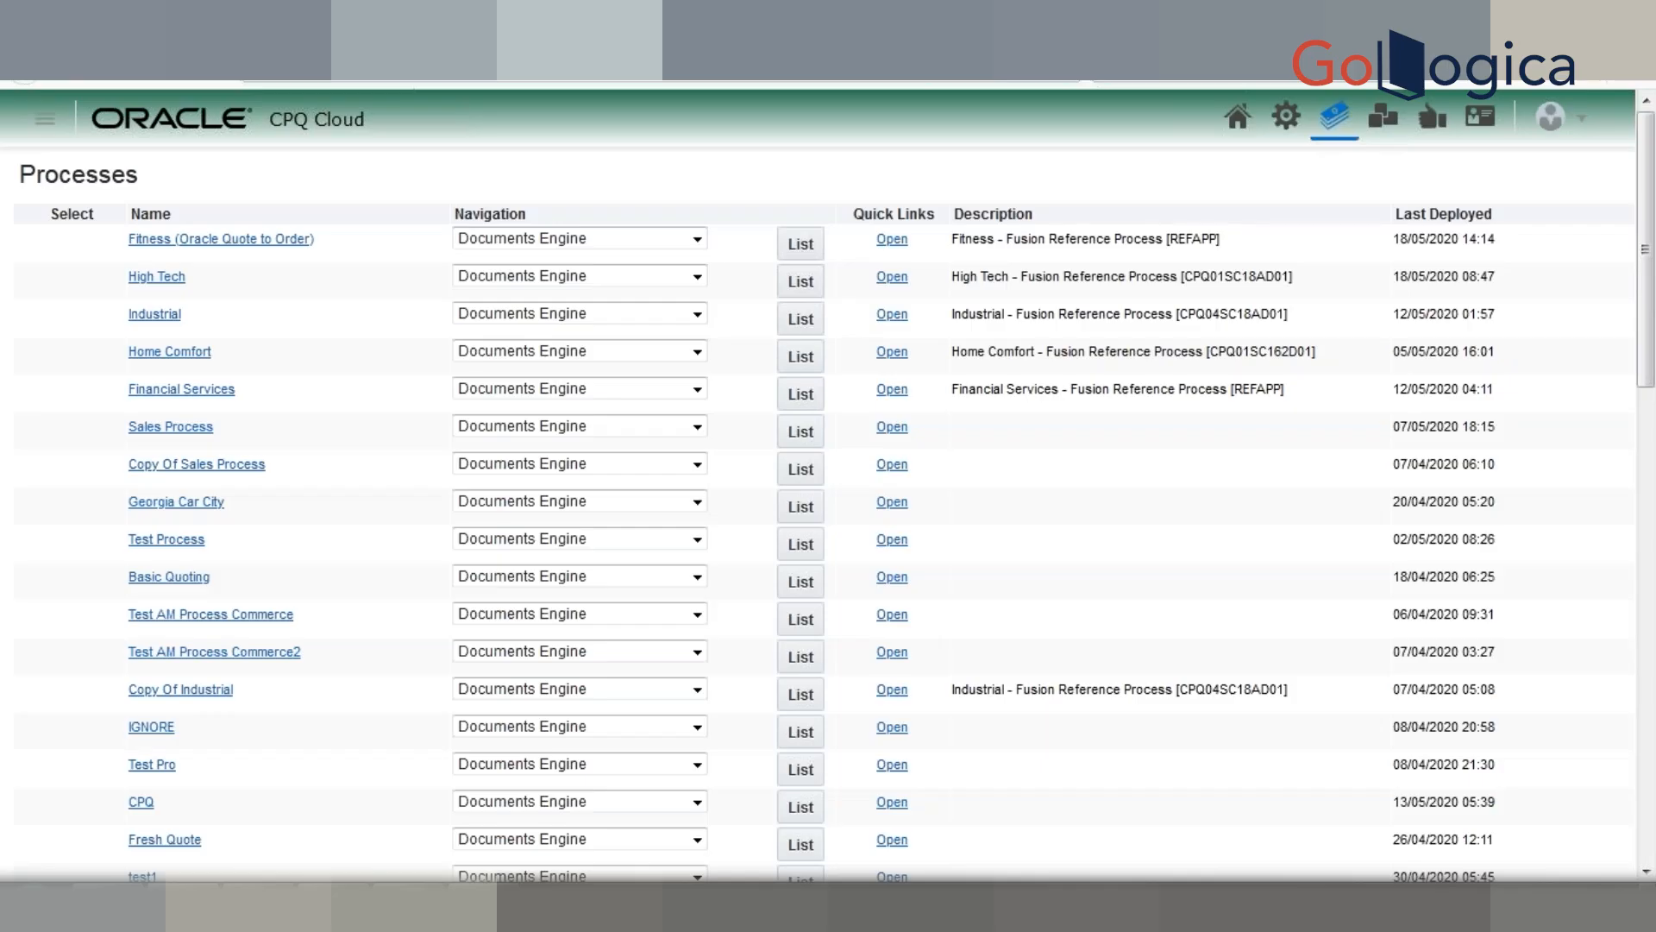
{"action": "scroll", "coordinate": [828, 483], "scroll_direction": "down", "scroll_amount": 2}
{"action": "scroll", "coordinate": [794, 226], "scroll_direction": "down", "scroll_amount": 10}
{"action": "scroll", "coordinate": [793, 226], "scroll_direction": "up", "scroll_amount": 2}
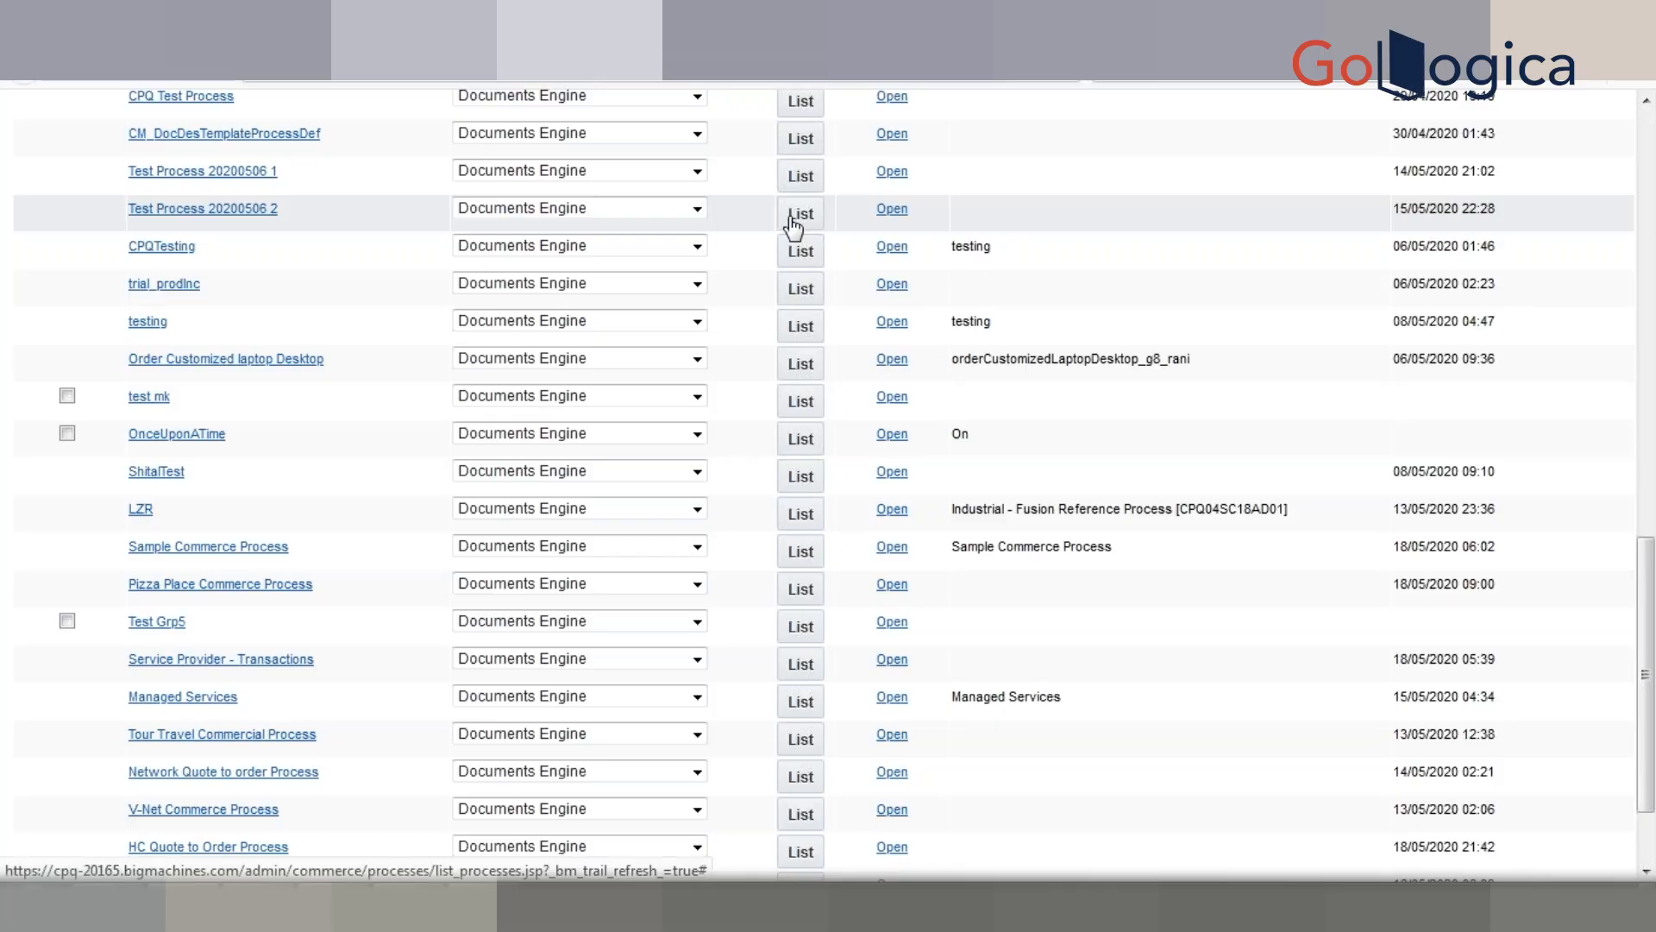
{"action": "left_click", "coordinate": [798, 215]}
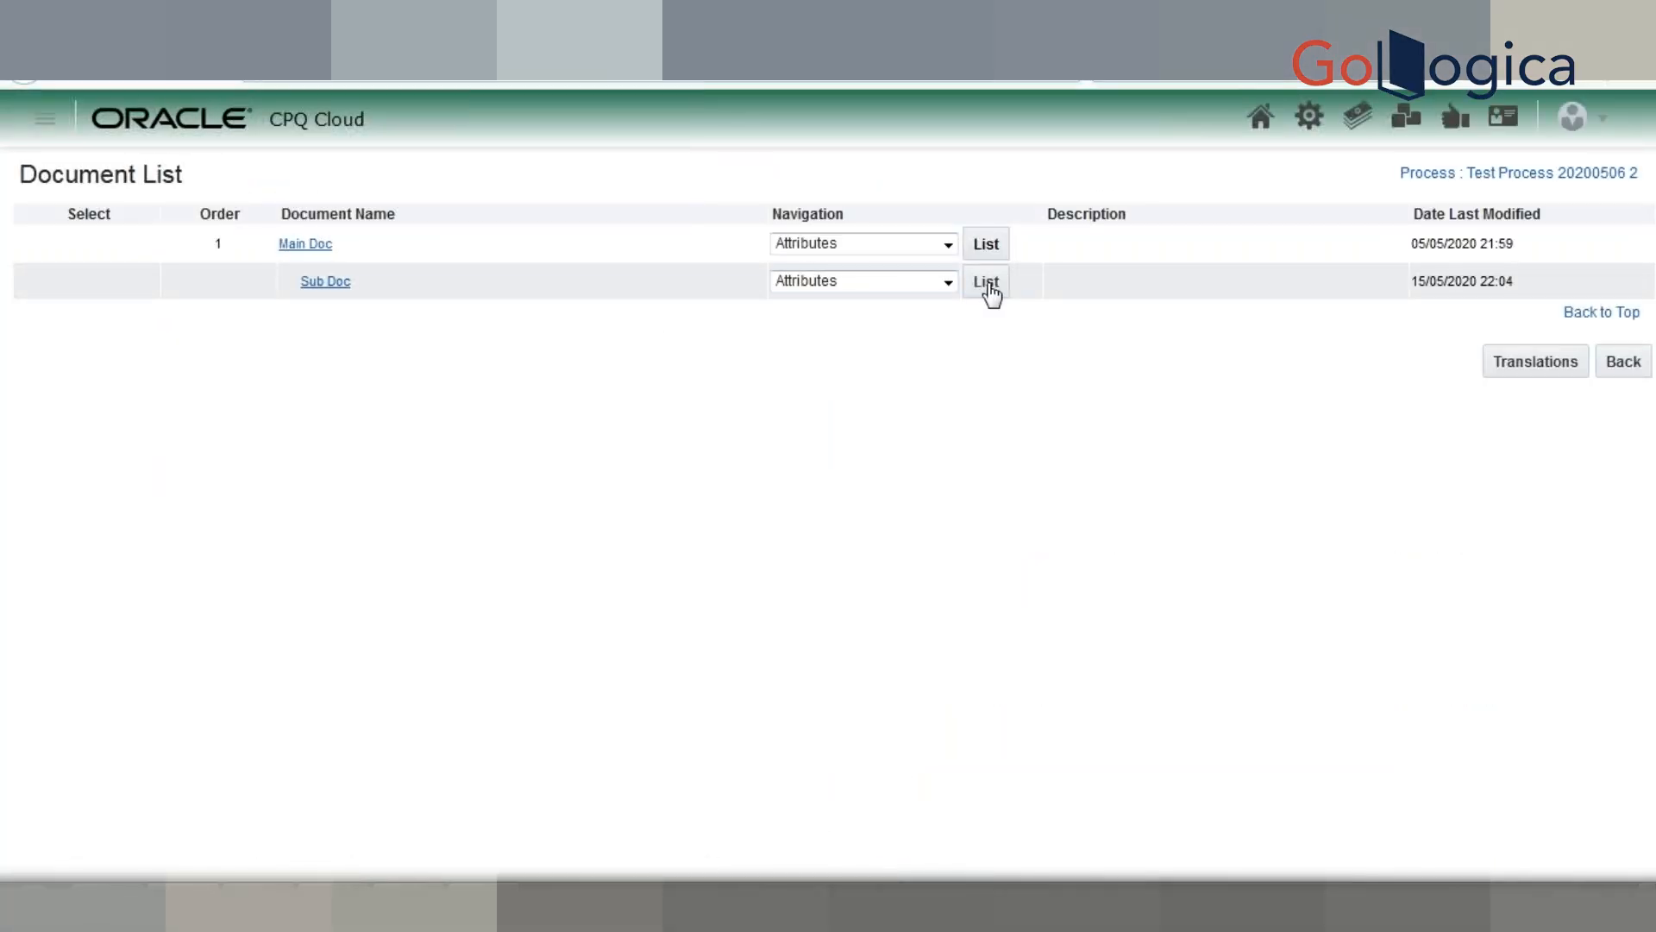
Step: Open the rules of the Sub Doc document and start a new Validation rule there
{"action": "left_click", "coordinate": [909, 288]}
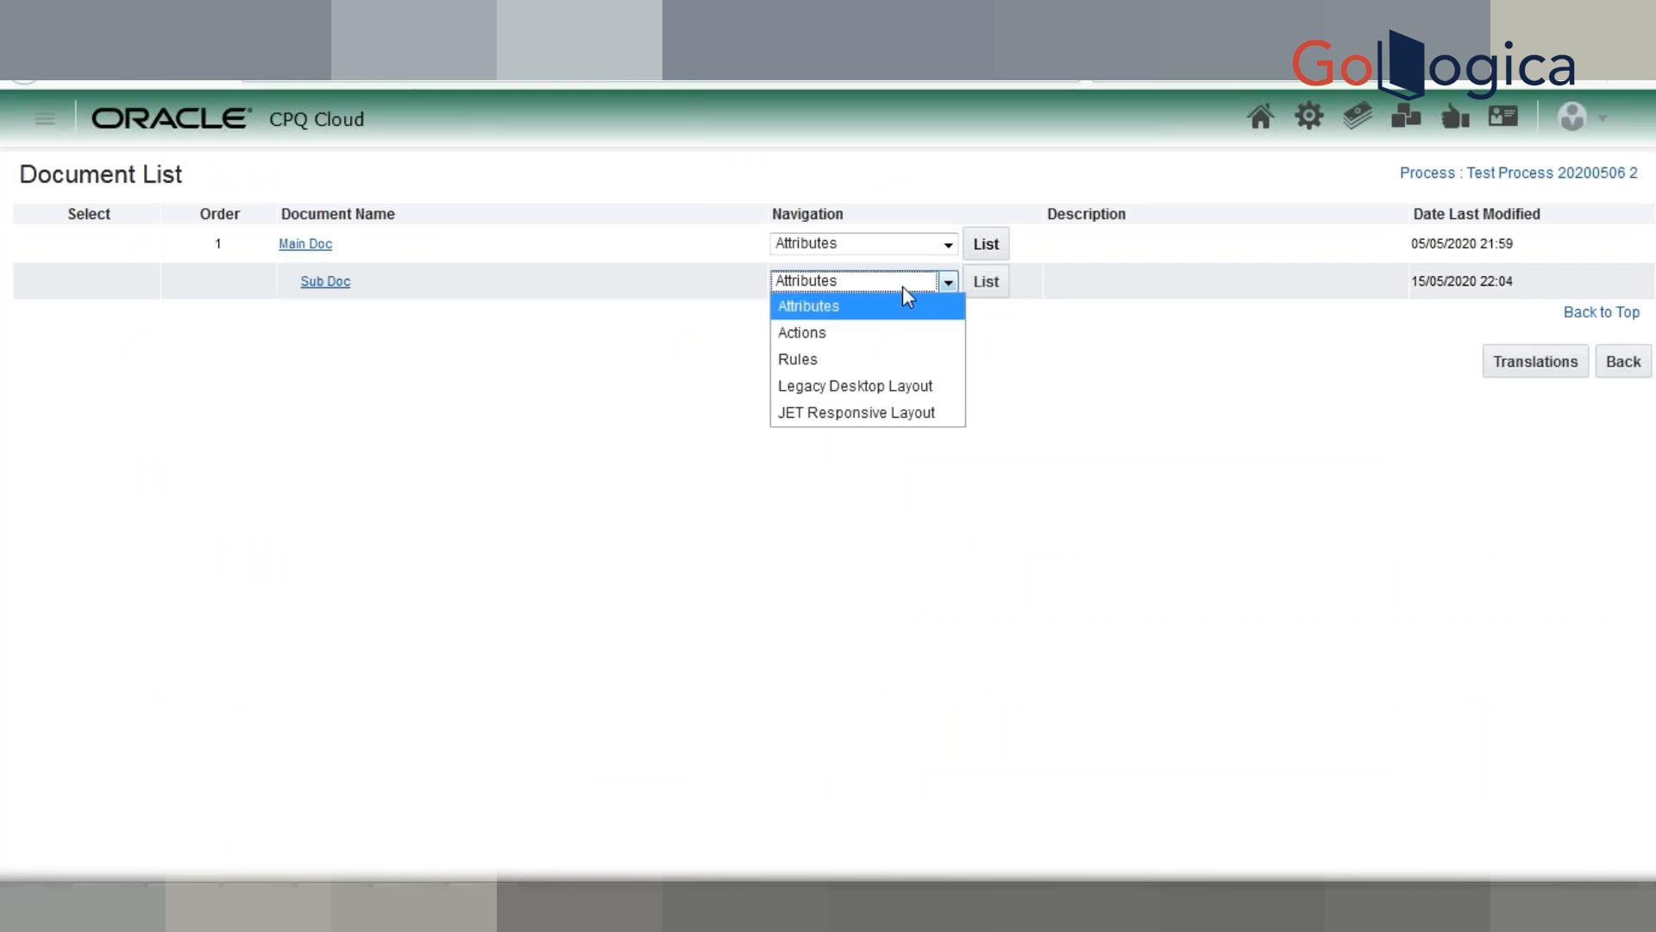
{"action": "left_click", "coordinate": [908, 361]}
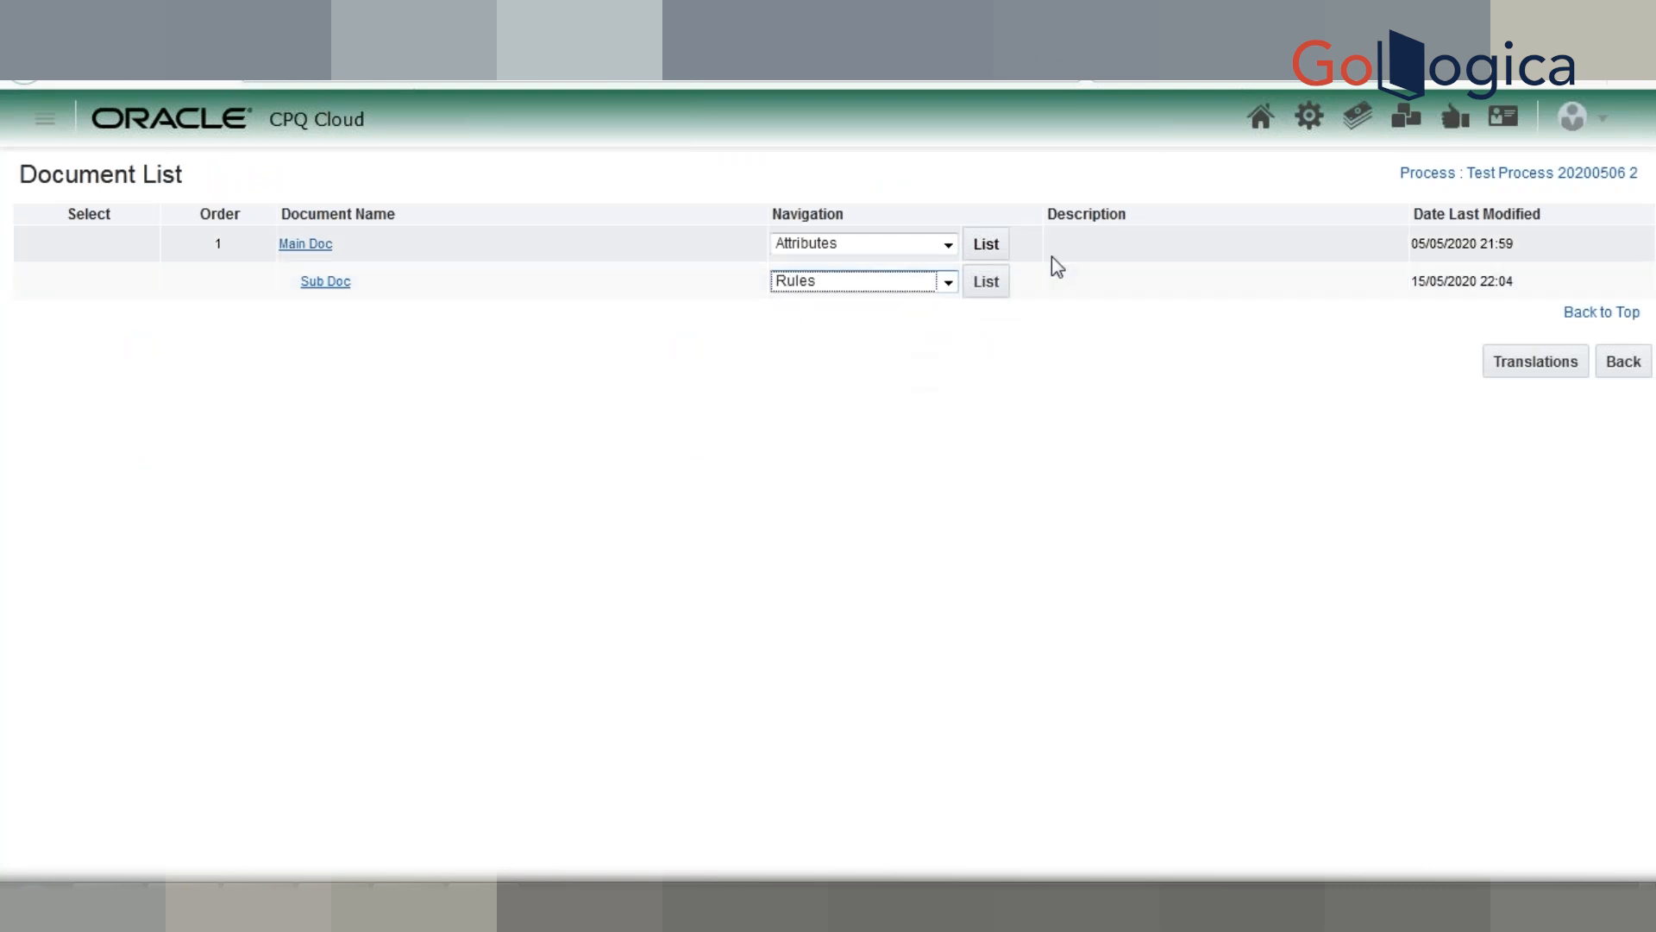
{"action": "left_click", "coordinate": [999, 283]}
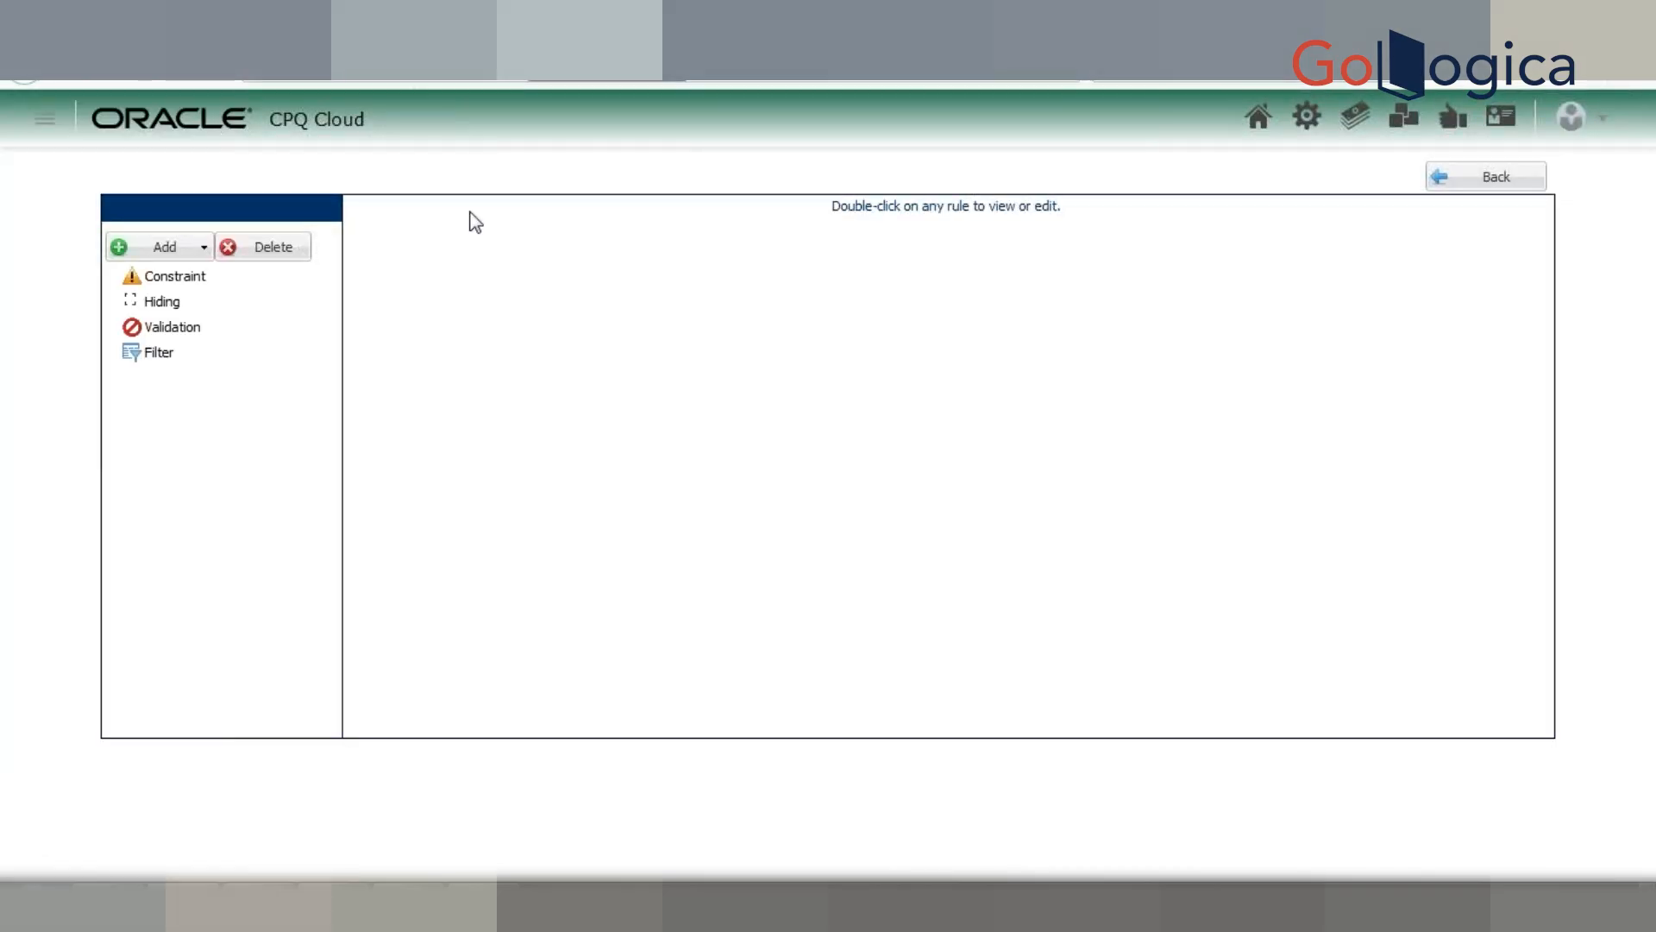
{"action": "left_click", "coordinate": [171, 252]}
{"action": "left_click", "coordinate": [187, 345]}
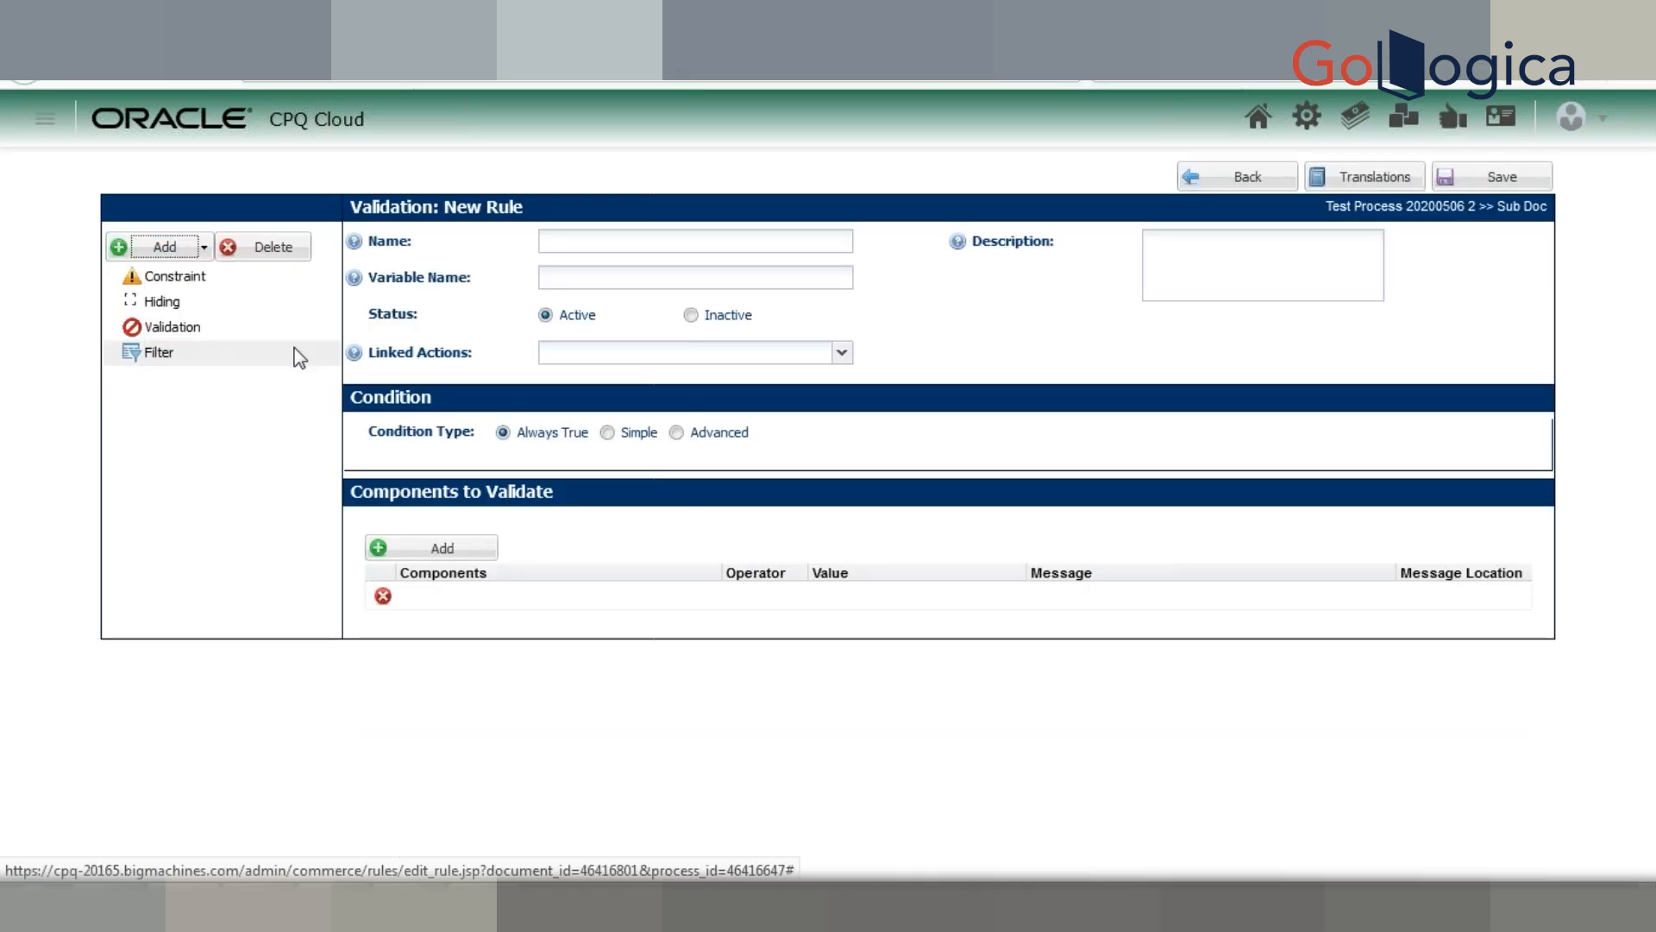
Step: Link the new Sub Doc validation rule to the Submit action
{"action": "left_click", "coordinate": [793, 358]}
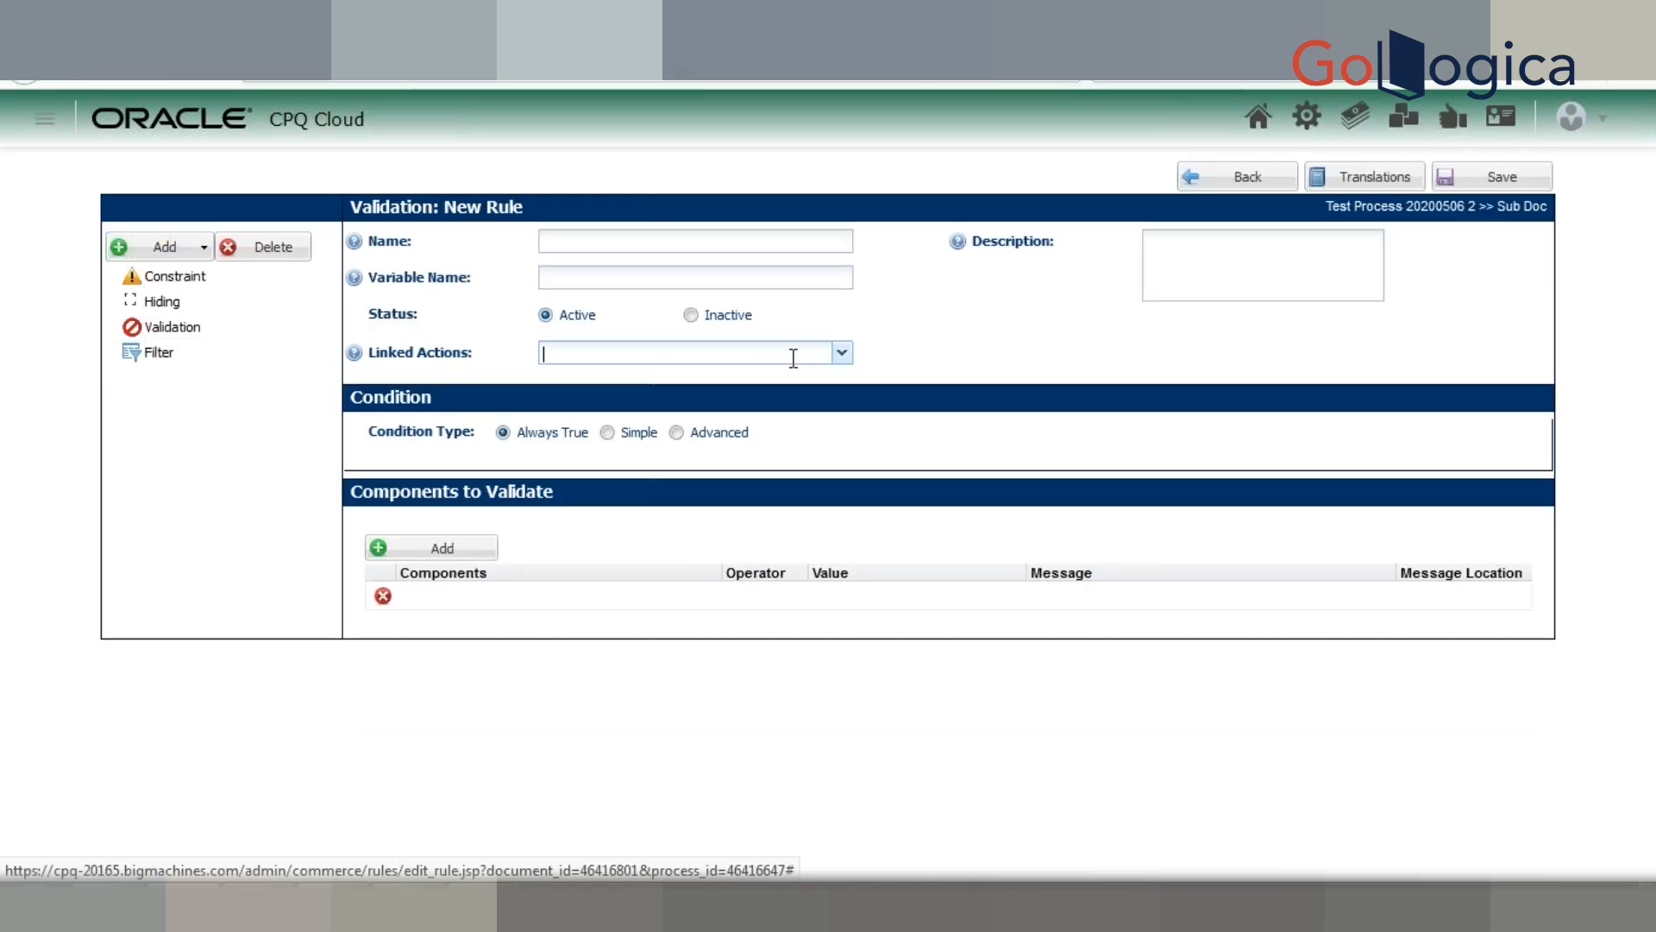
{"action": "type", "text": "Subm"}
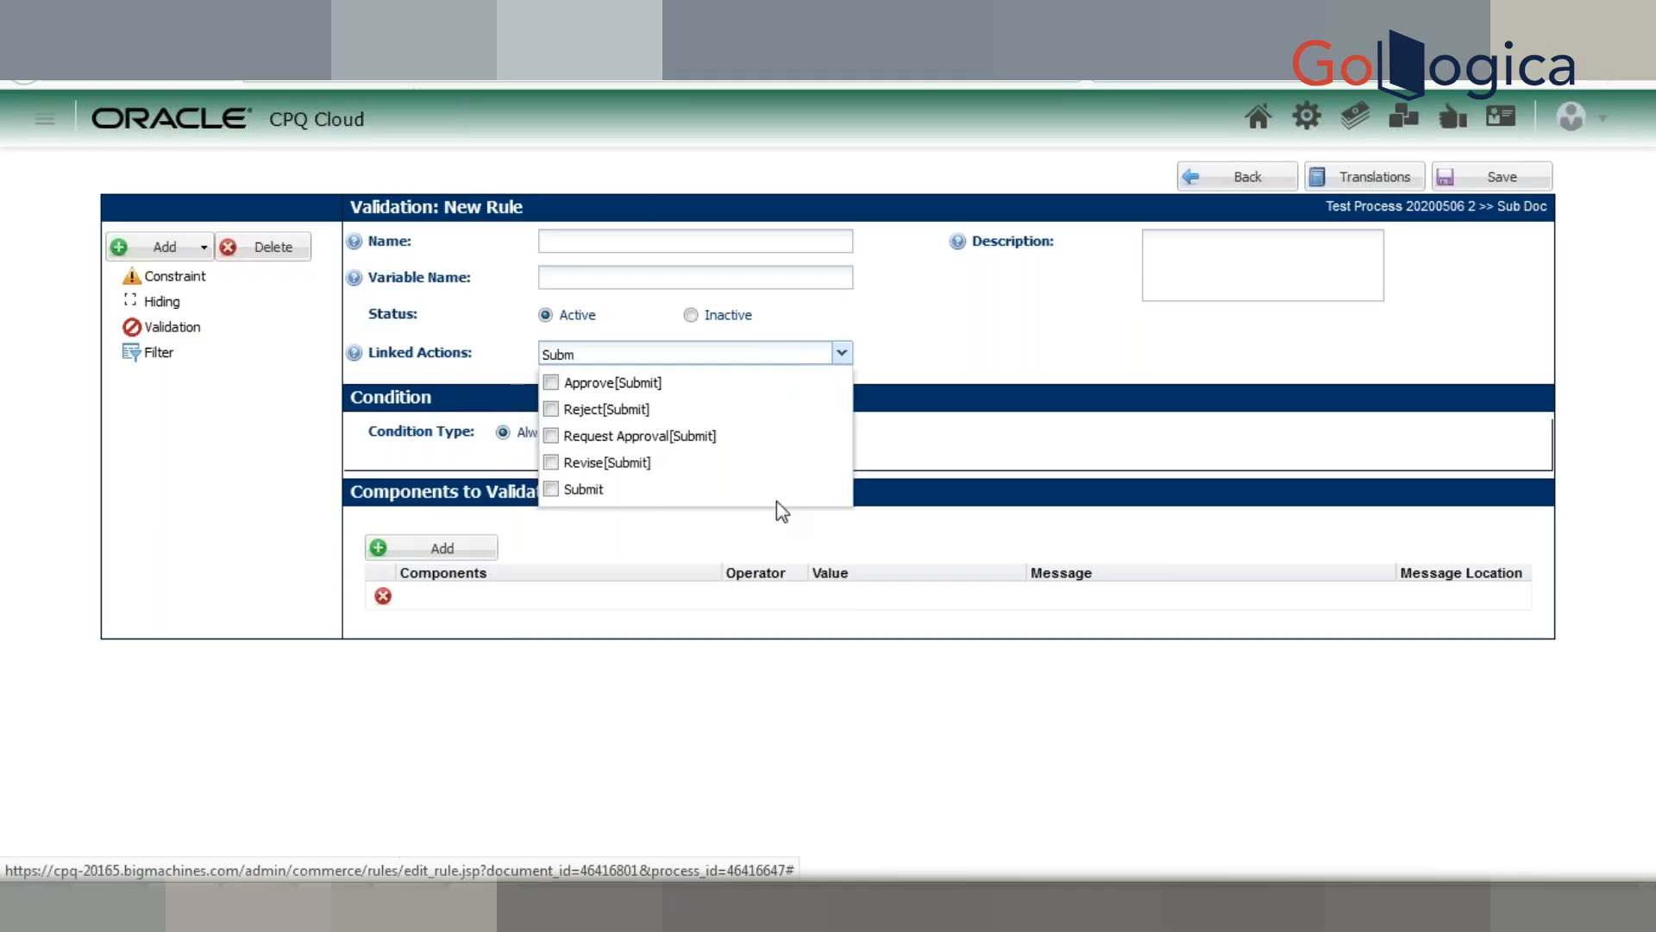
{"action": "left_click", "coordinate": [551, 489]}
{"action": "left_click", "coordinate": [931, 355]}
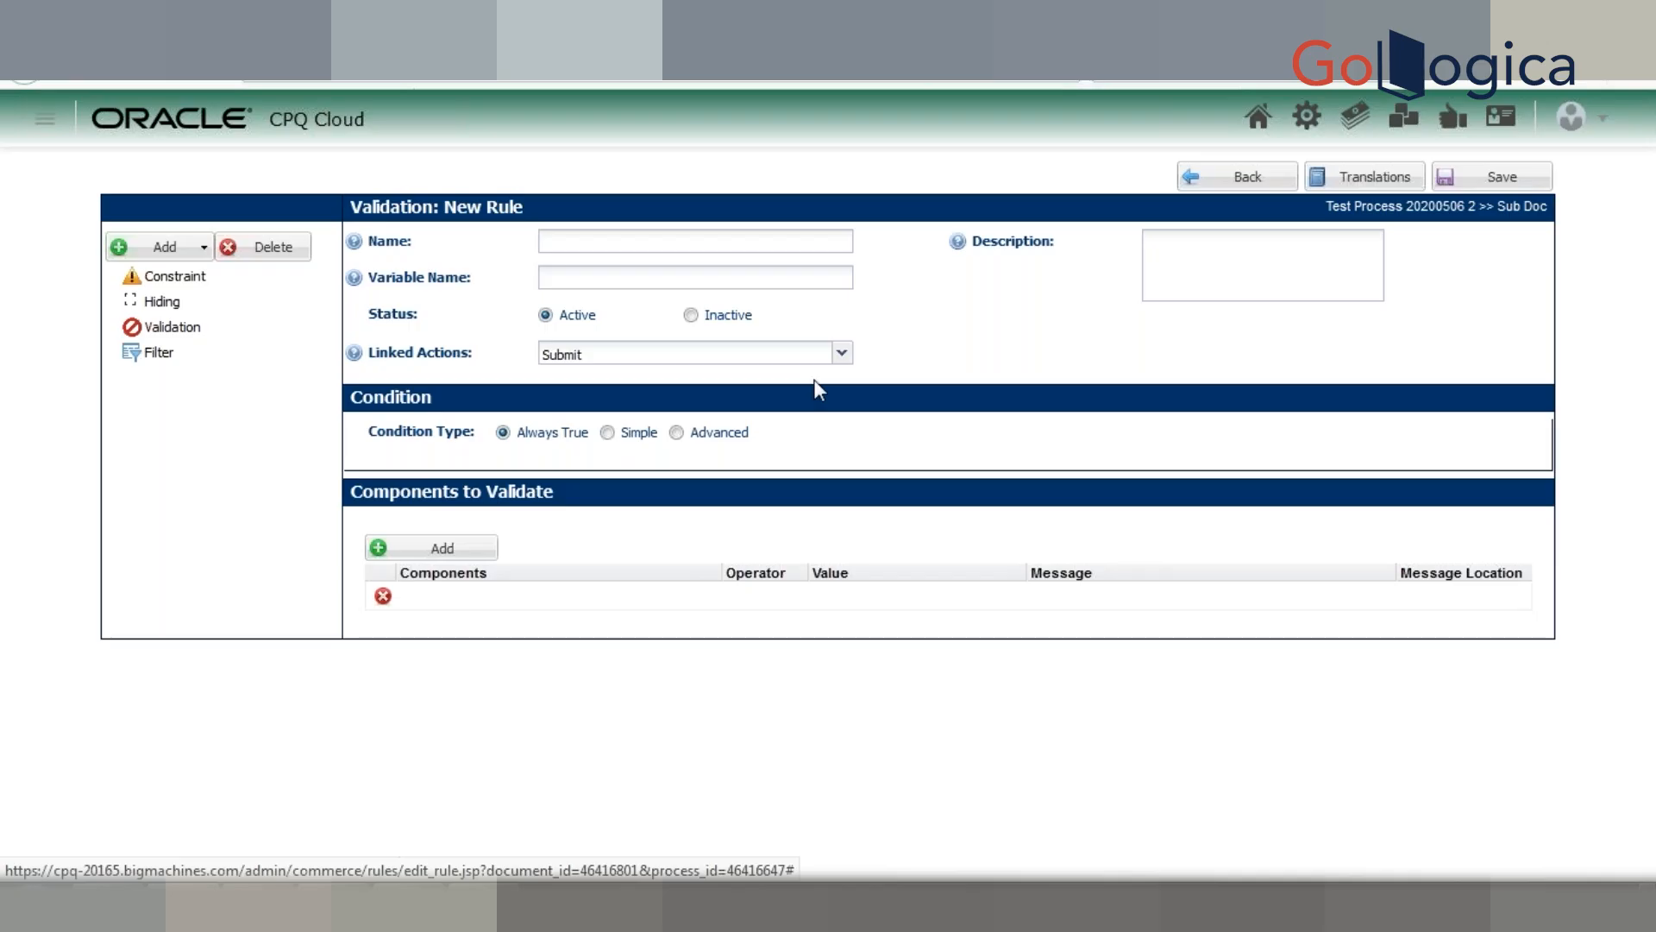
Step: Name the Sub Doc rule Validate Discount, with variable name validateDiscount
{"action": "left_click", "coordinate": [696, 241]}
{"action": "type", "text": "Validate Discount"}
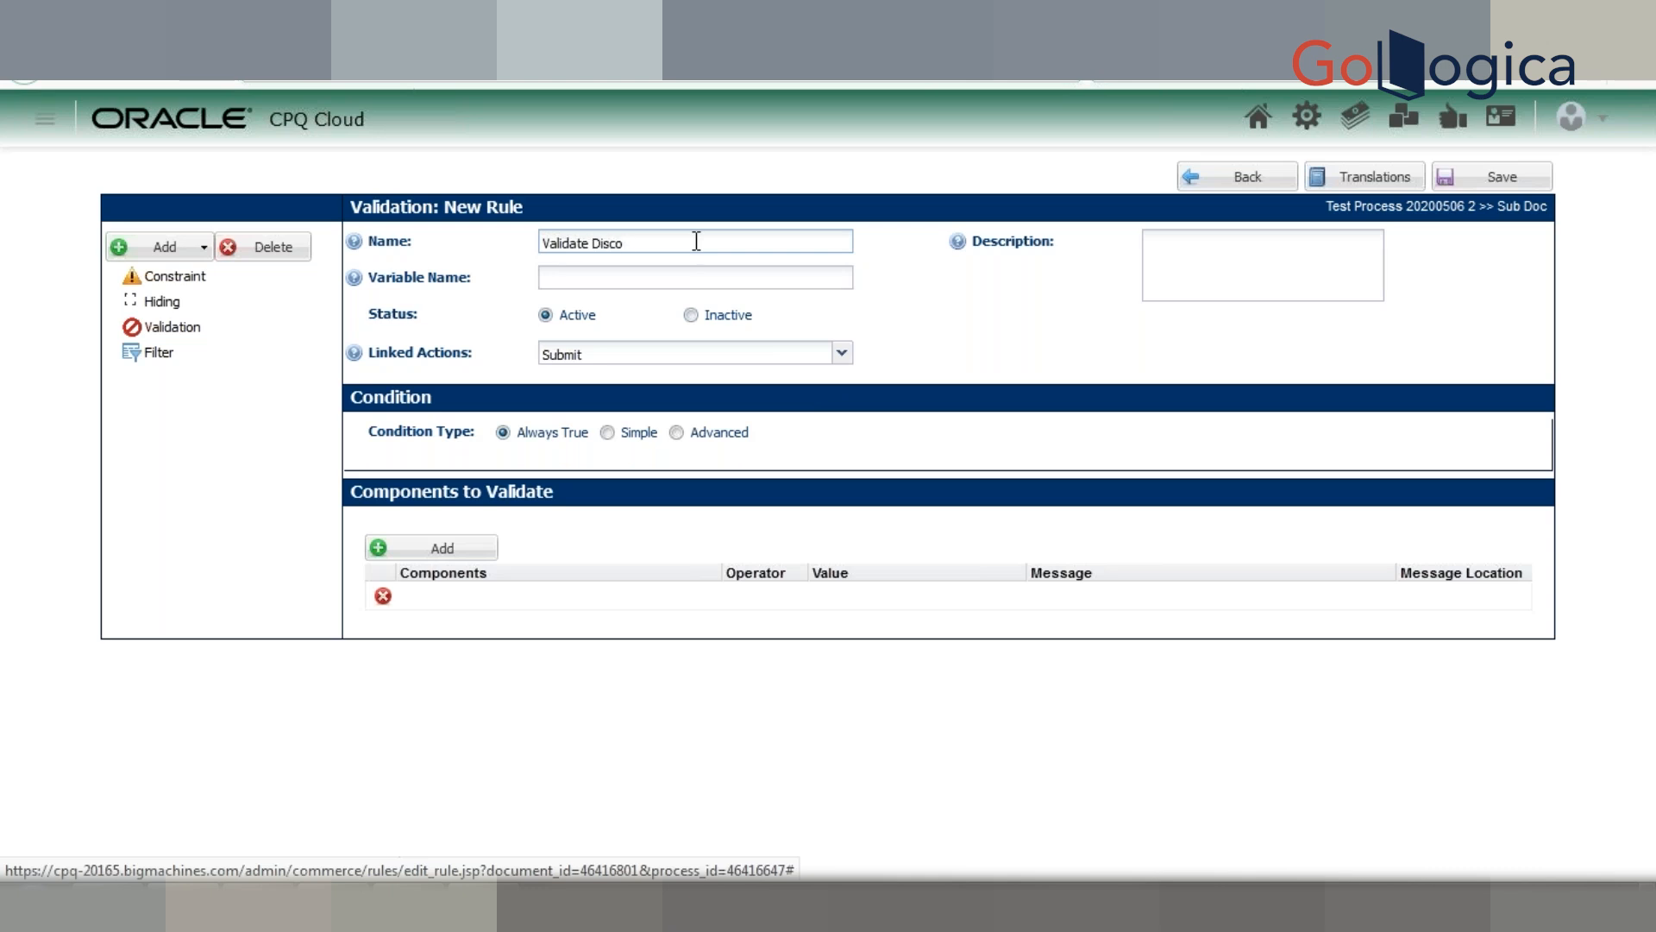
{"action": "left_click", "coordinate": [779, 278]}
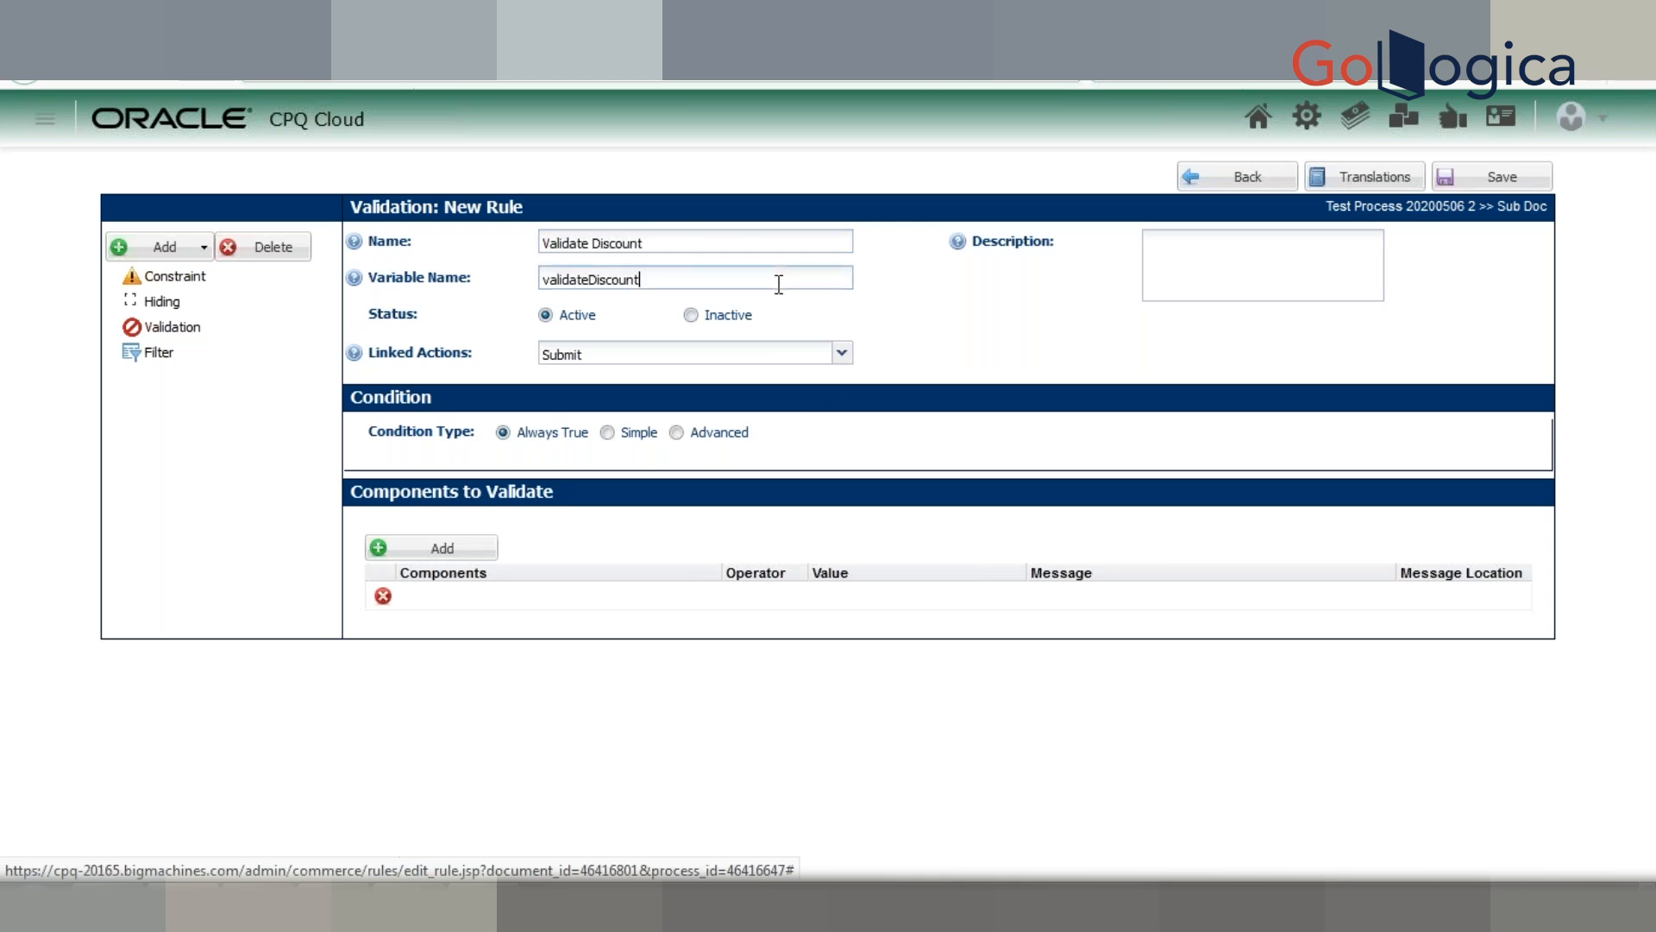
Step: Compare the maximum discounts and approval flags of the two test parts in the Desserts data table
{"action": "left_click", "coordinate": [609, 433]}
{"action": "left_click", "coordinate": [413, 543]}
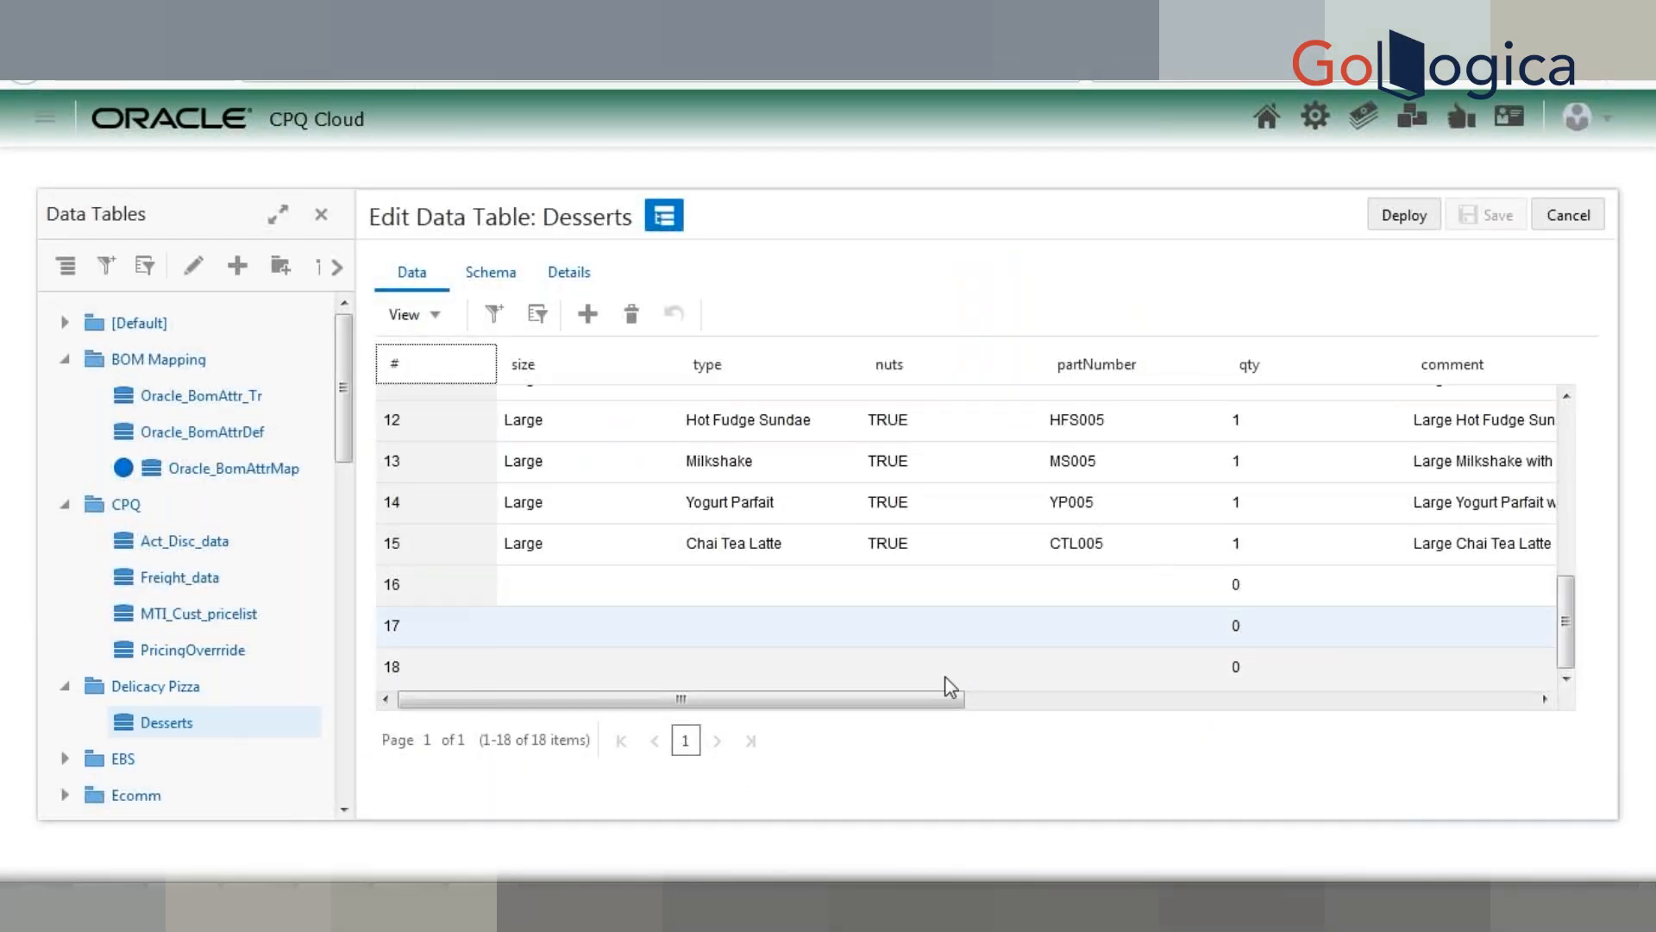
{"action": "left_click_drag", "start_coordinate": [924, 702], "coordinate": [1535, 728]}
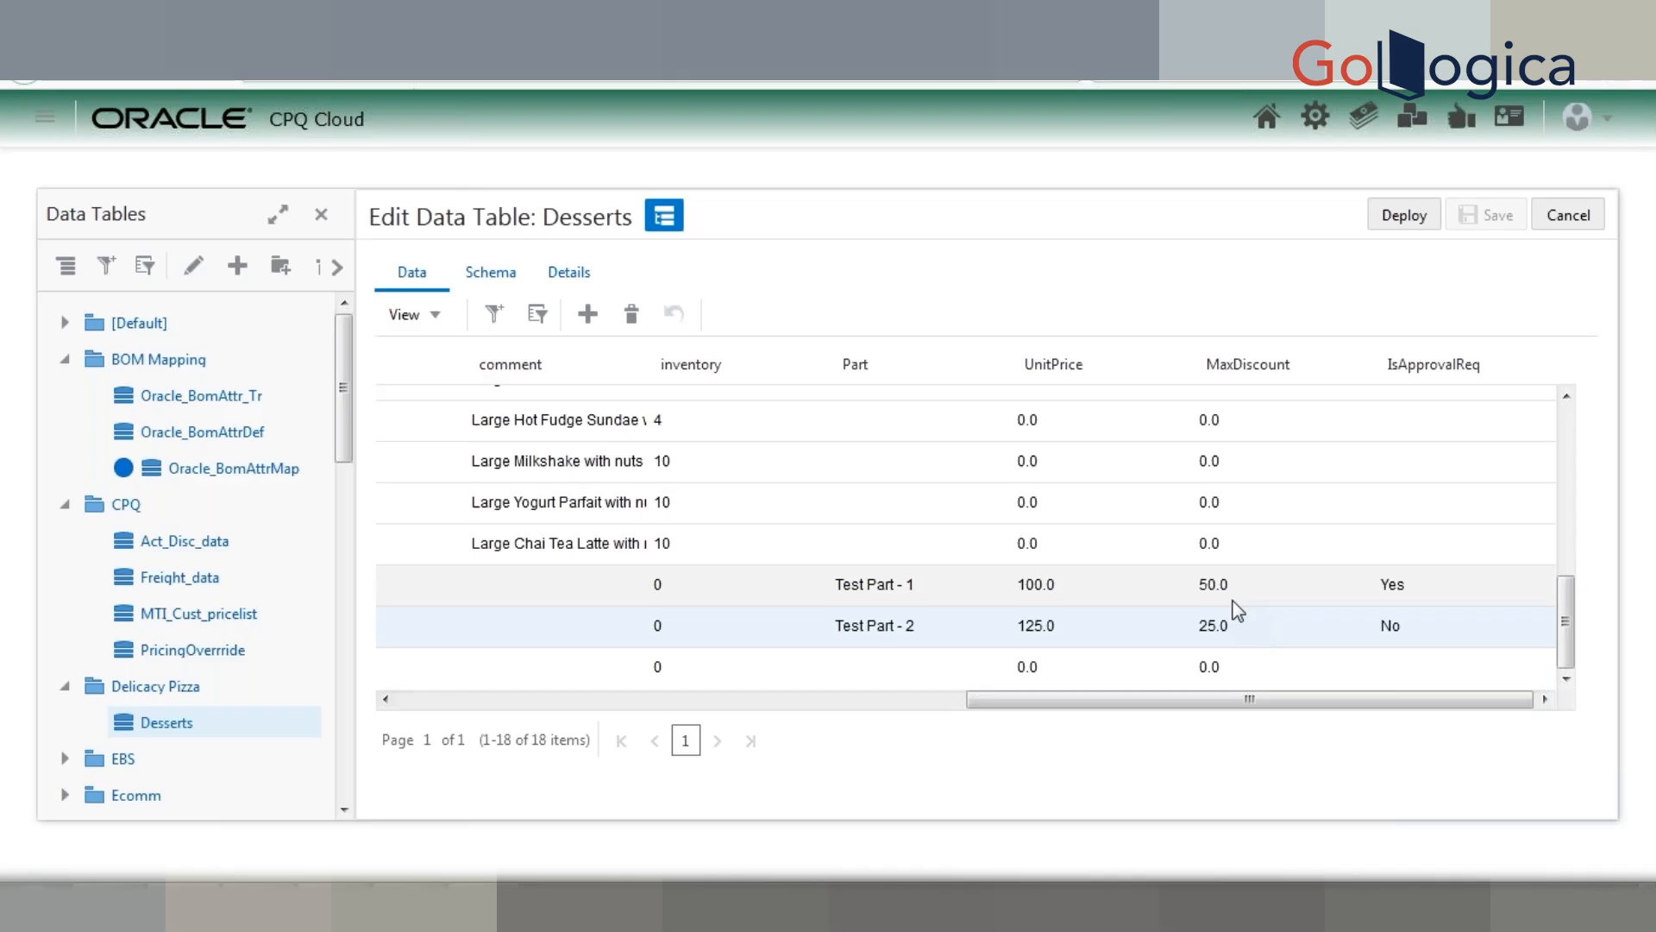
Step: Open the process definitions again and display the Action List of Main Doc in Test Process 20200506 2
{"action": "key", "text": "alt+Tab"}
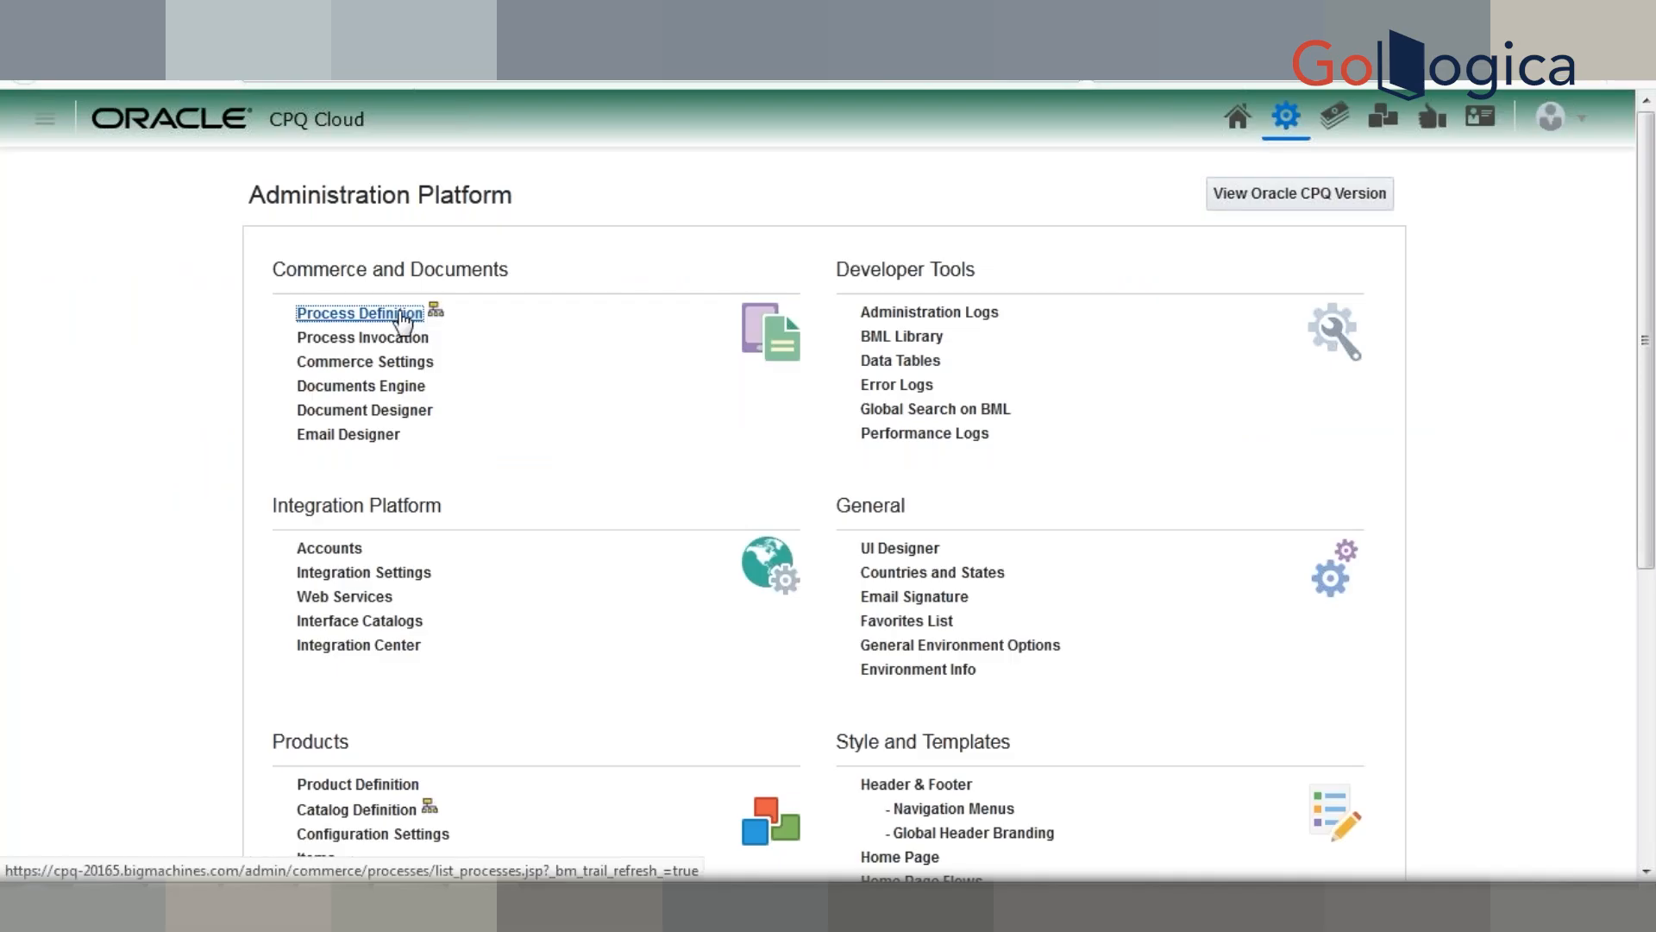
{"action": "right_click", "coordinate": [401, 317]}
{"action": "left_click", "coordinate": [401, 318]}
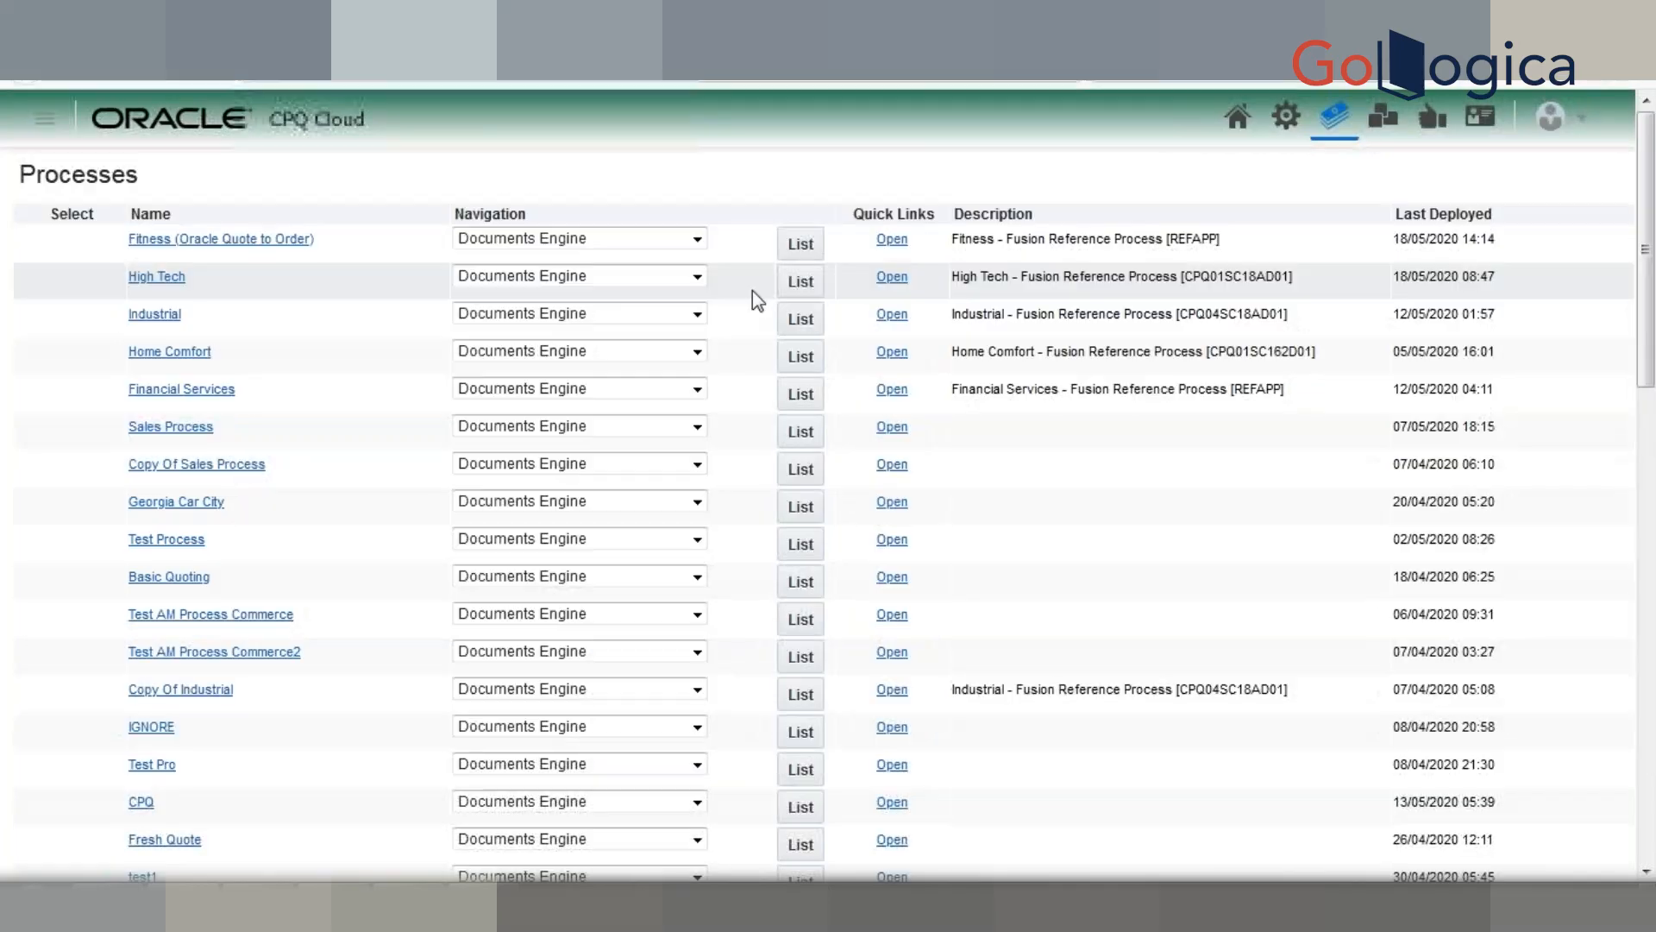
{"action": "scroll", "coordinate": [769, 418], "scroll_direction": "down", "scroll_amount": 10}
{"action": "scroll", "coordinate": [770, 420], "scroll_direction": "up", "scroll_amount": 1}
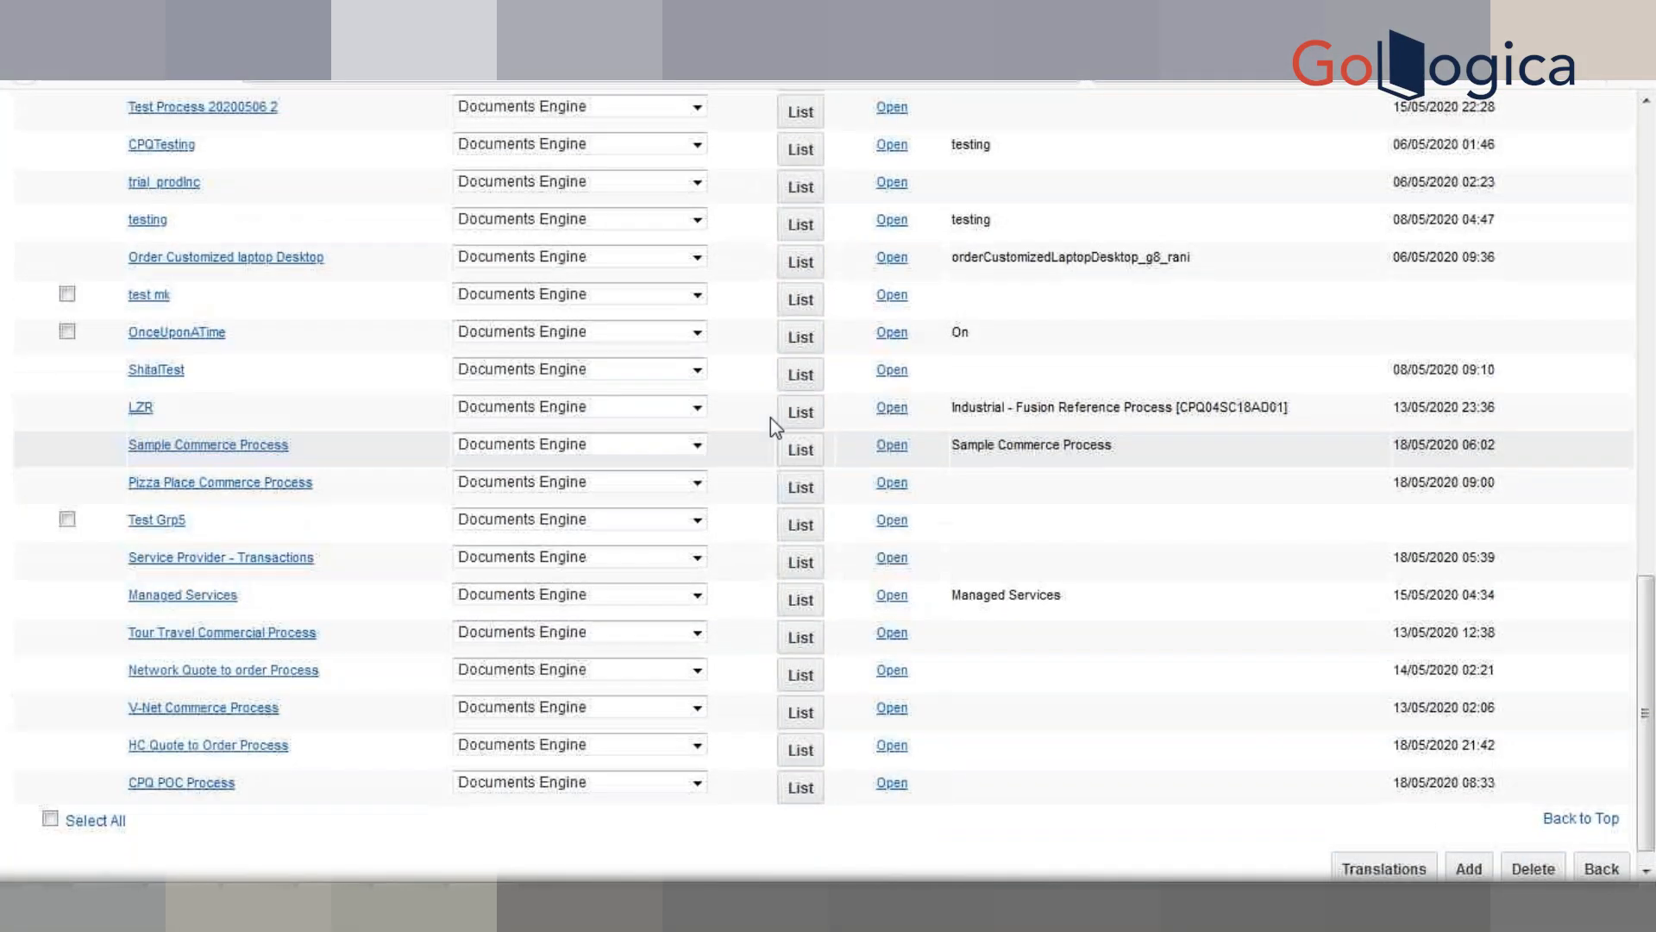
{"action": "scroll", "coordinate": [770, 418], "scroll_direction": "up", "scroll_amount": 3}
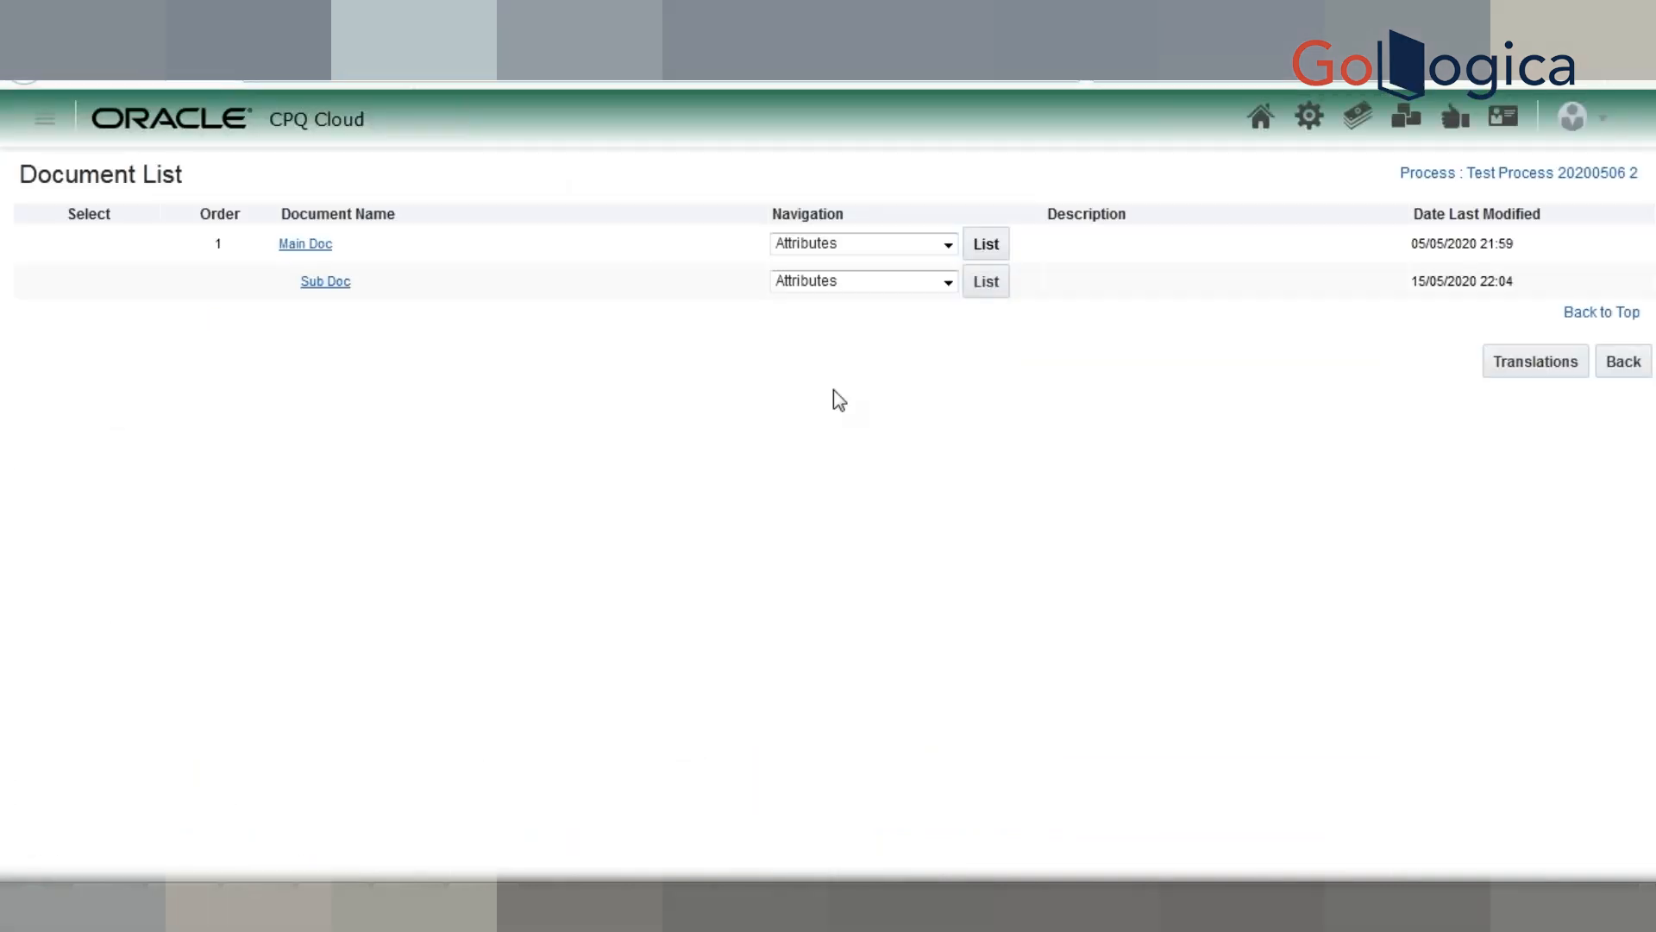
{"action": "left_click", "coordinate": [947, 244]}
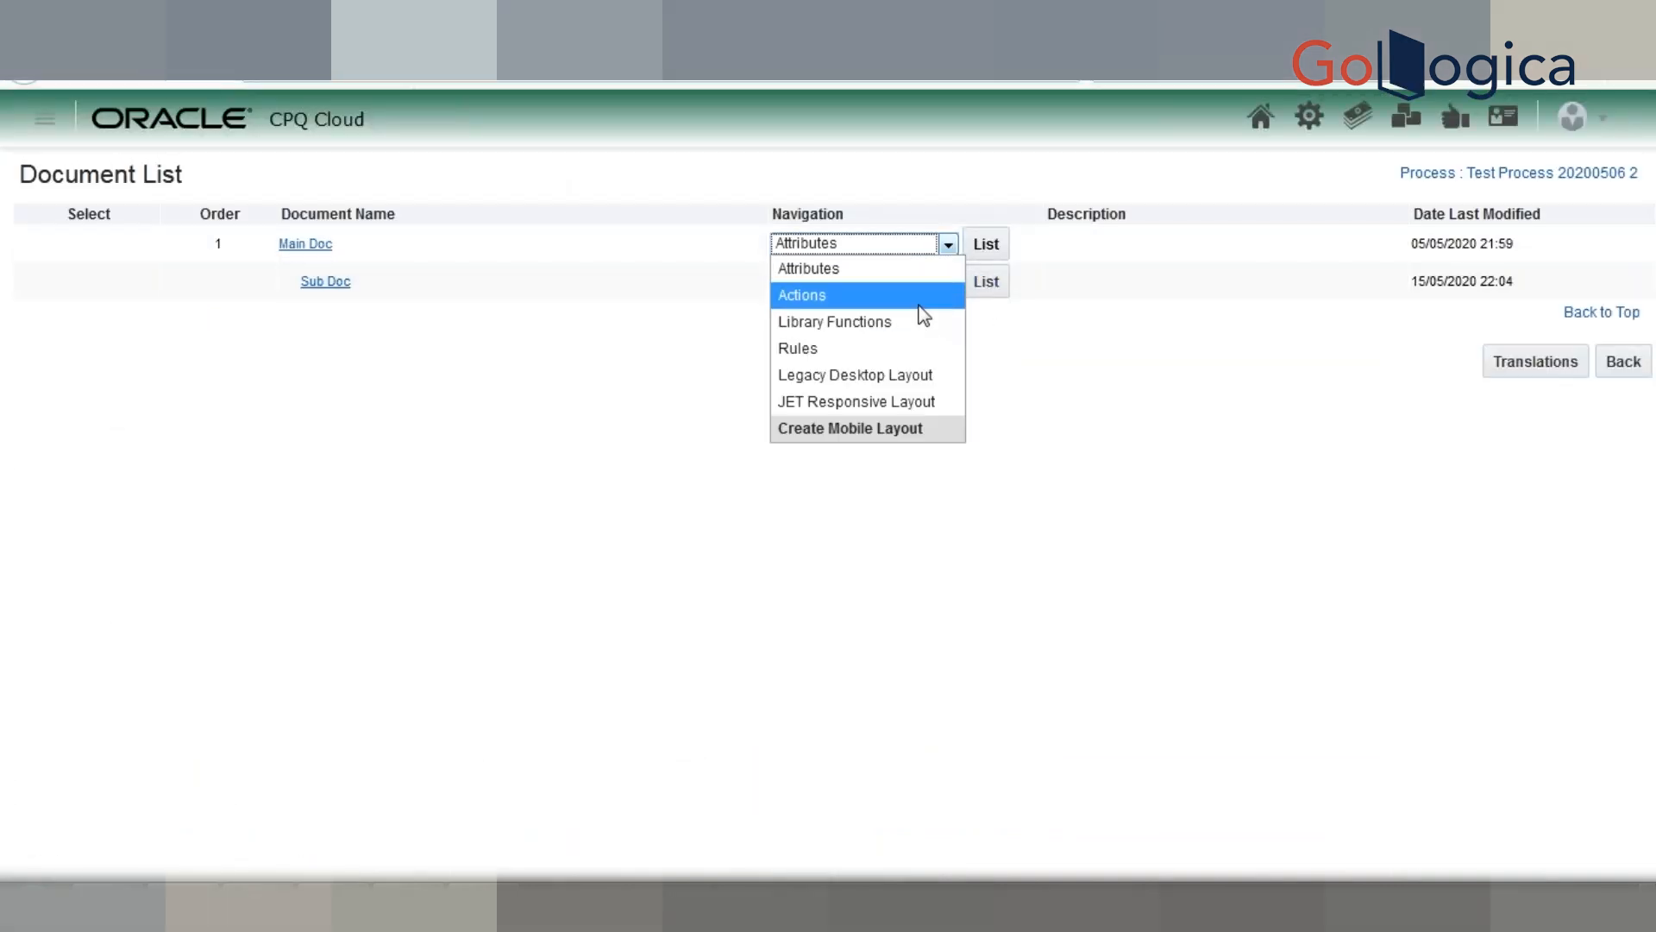
{"action": "left_click", "coordinate": [919, 297]}
{"action": "left_click", "coordinate": [983, 250]}
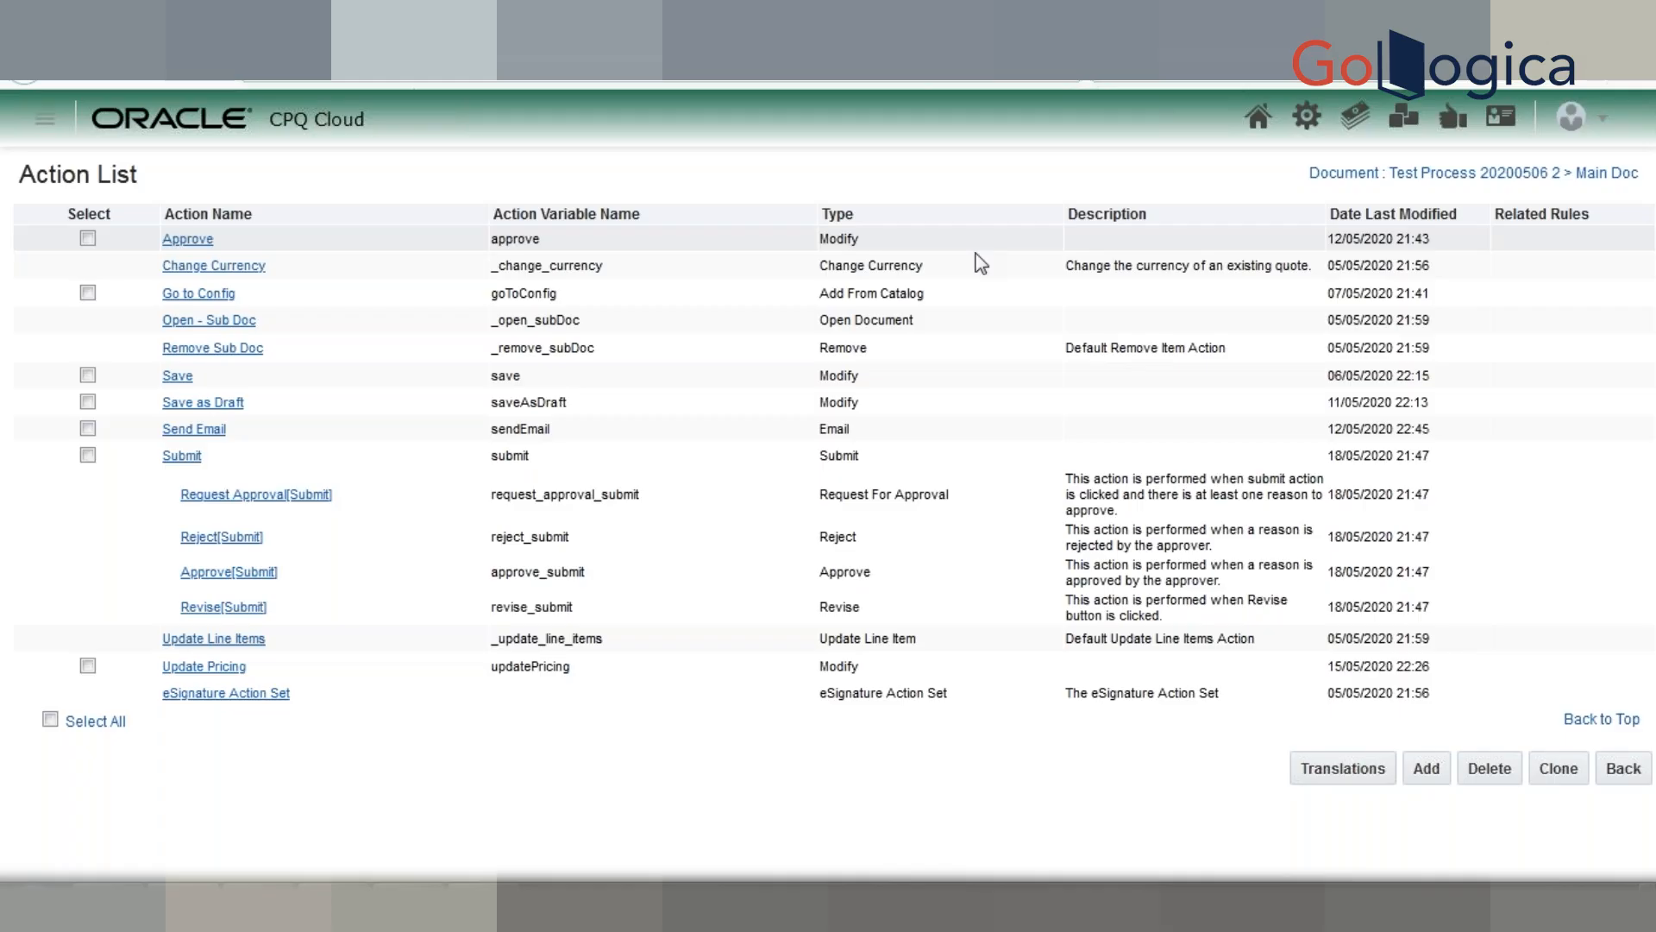
Step: Open the Advanced Modify - After Formulas function of the Update Pricing action
{"action": "right_click", "coordinate": [222, 672]}
{"action": "left_click", "coordinate": [223, 671]}
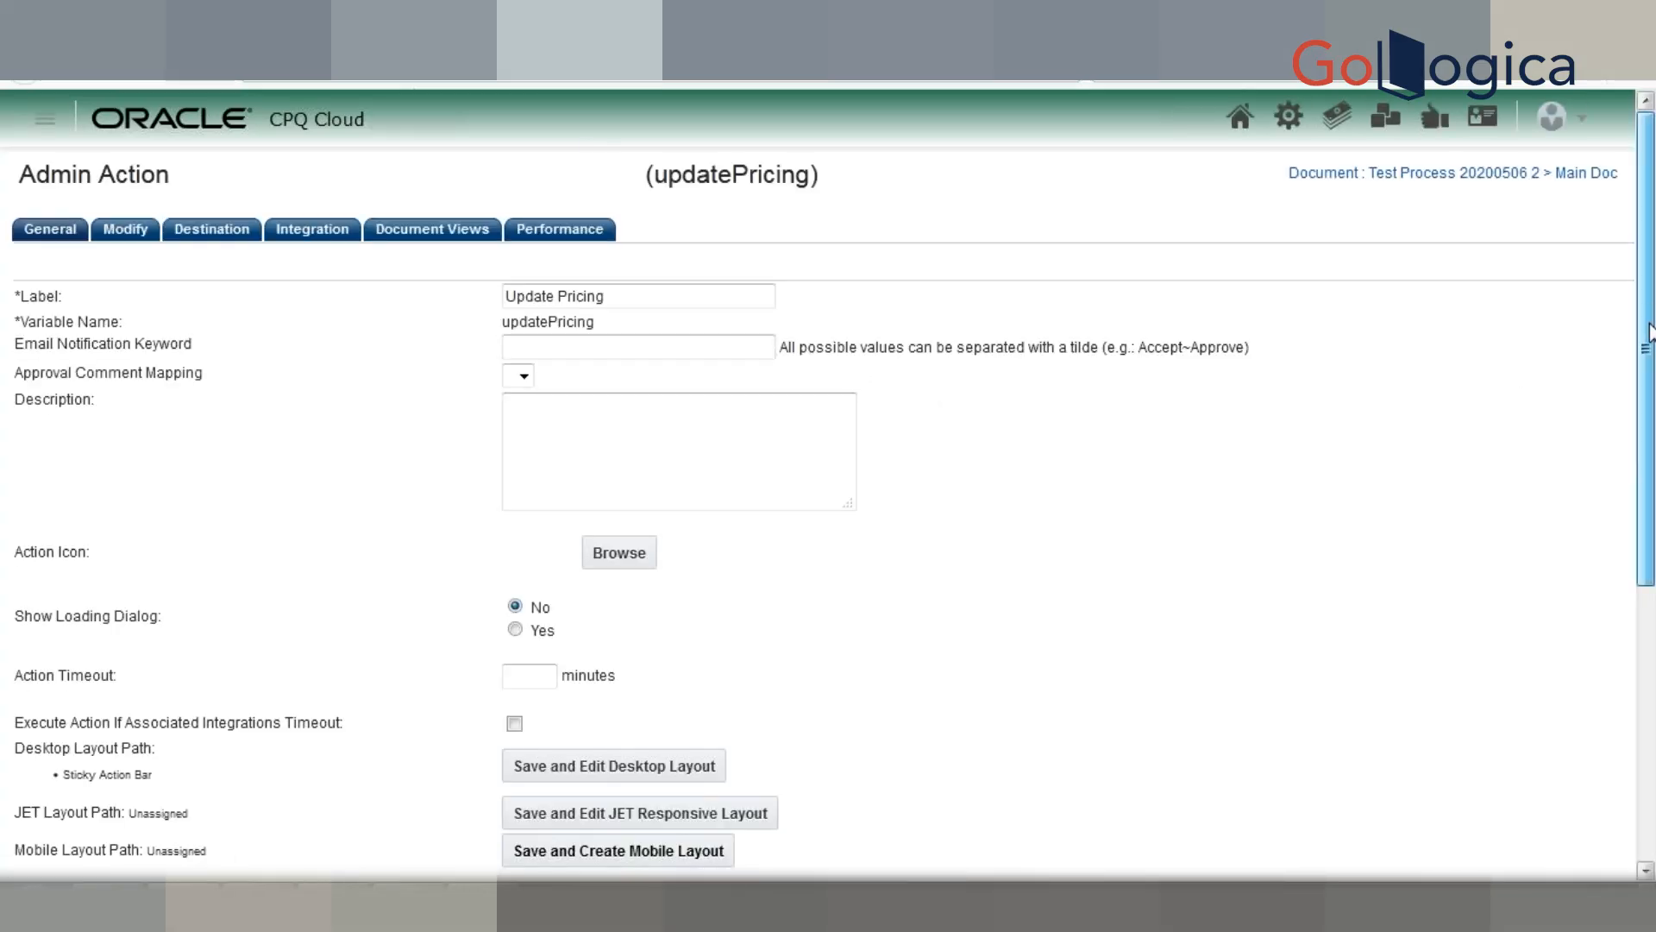
{"action": "left_click_drag", "start_coordinate": [1648, 336], "coordinate": [1647, 610]}
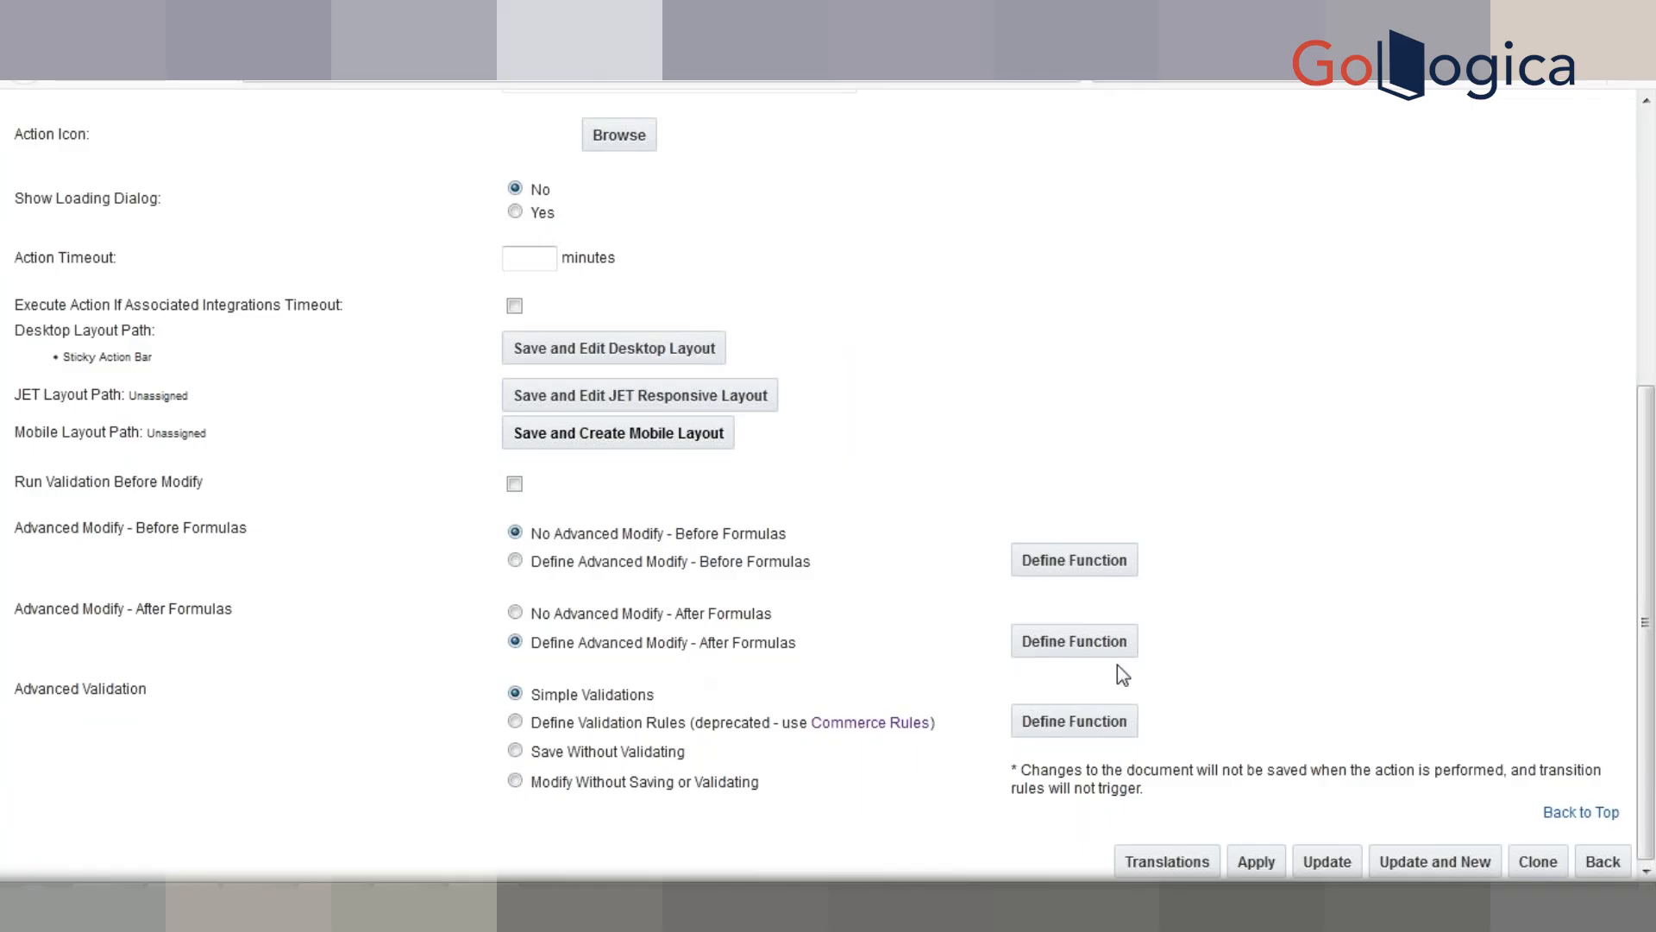
{"action": "left_click", "coordinate": [1075, 649]}
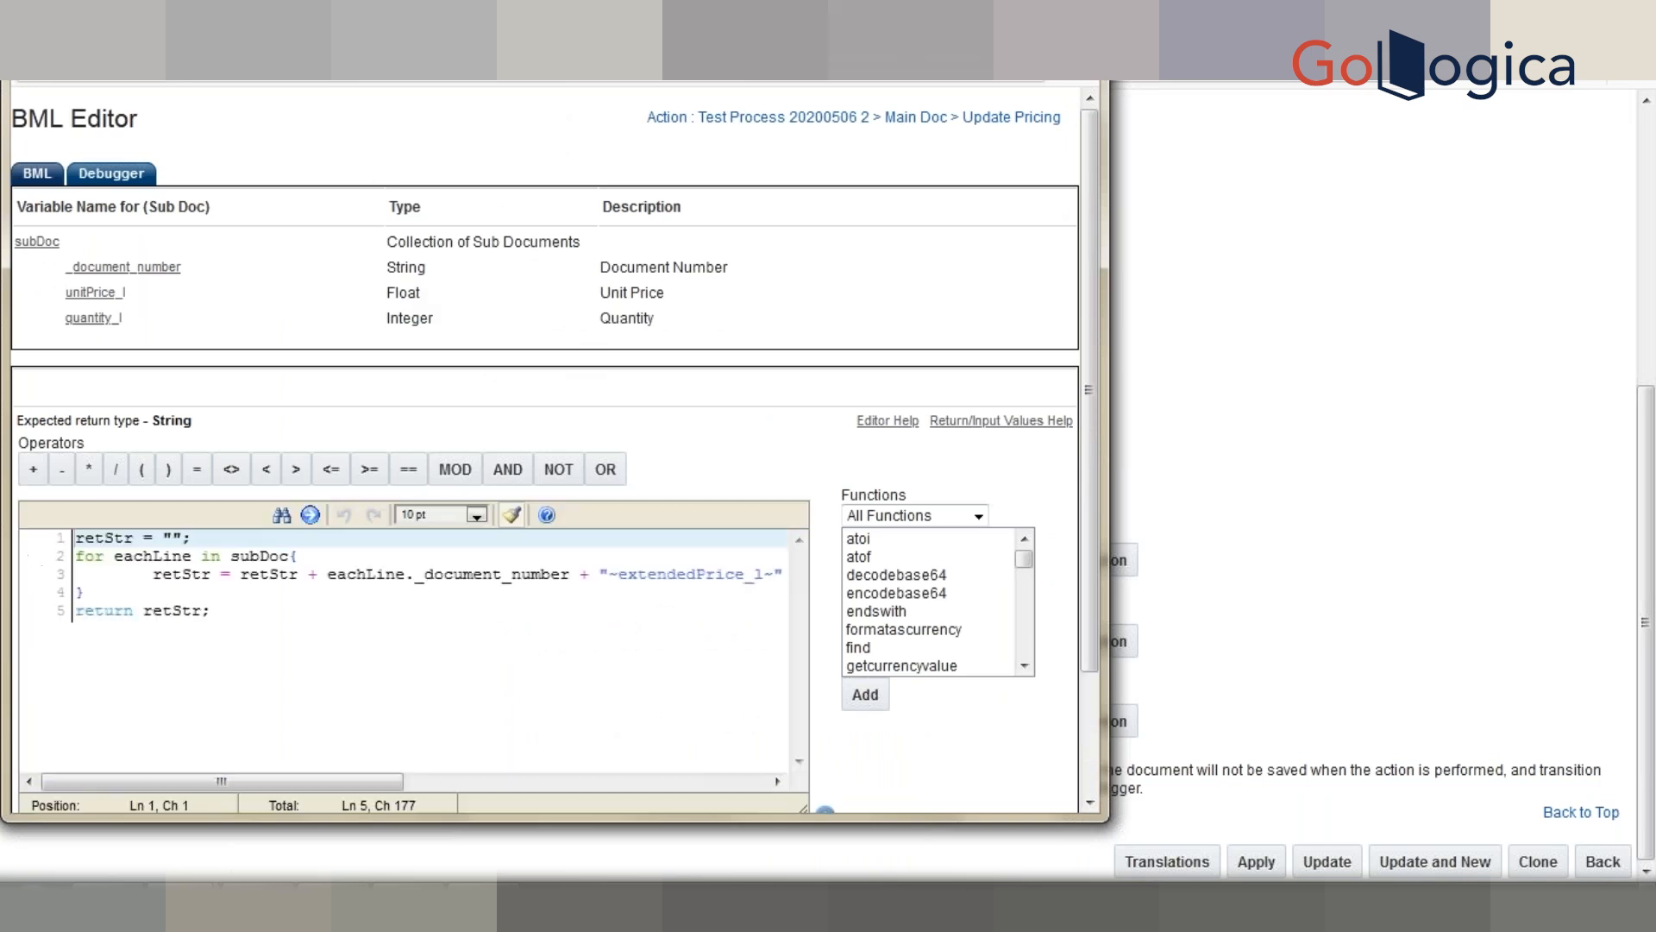
Step: Copy the complete Update Pricing BML script into a blank document in the text editor
{"action": "key", "text": "ctrl+a"}
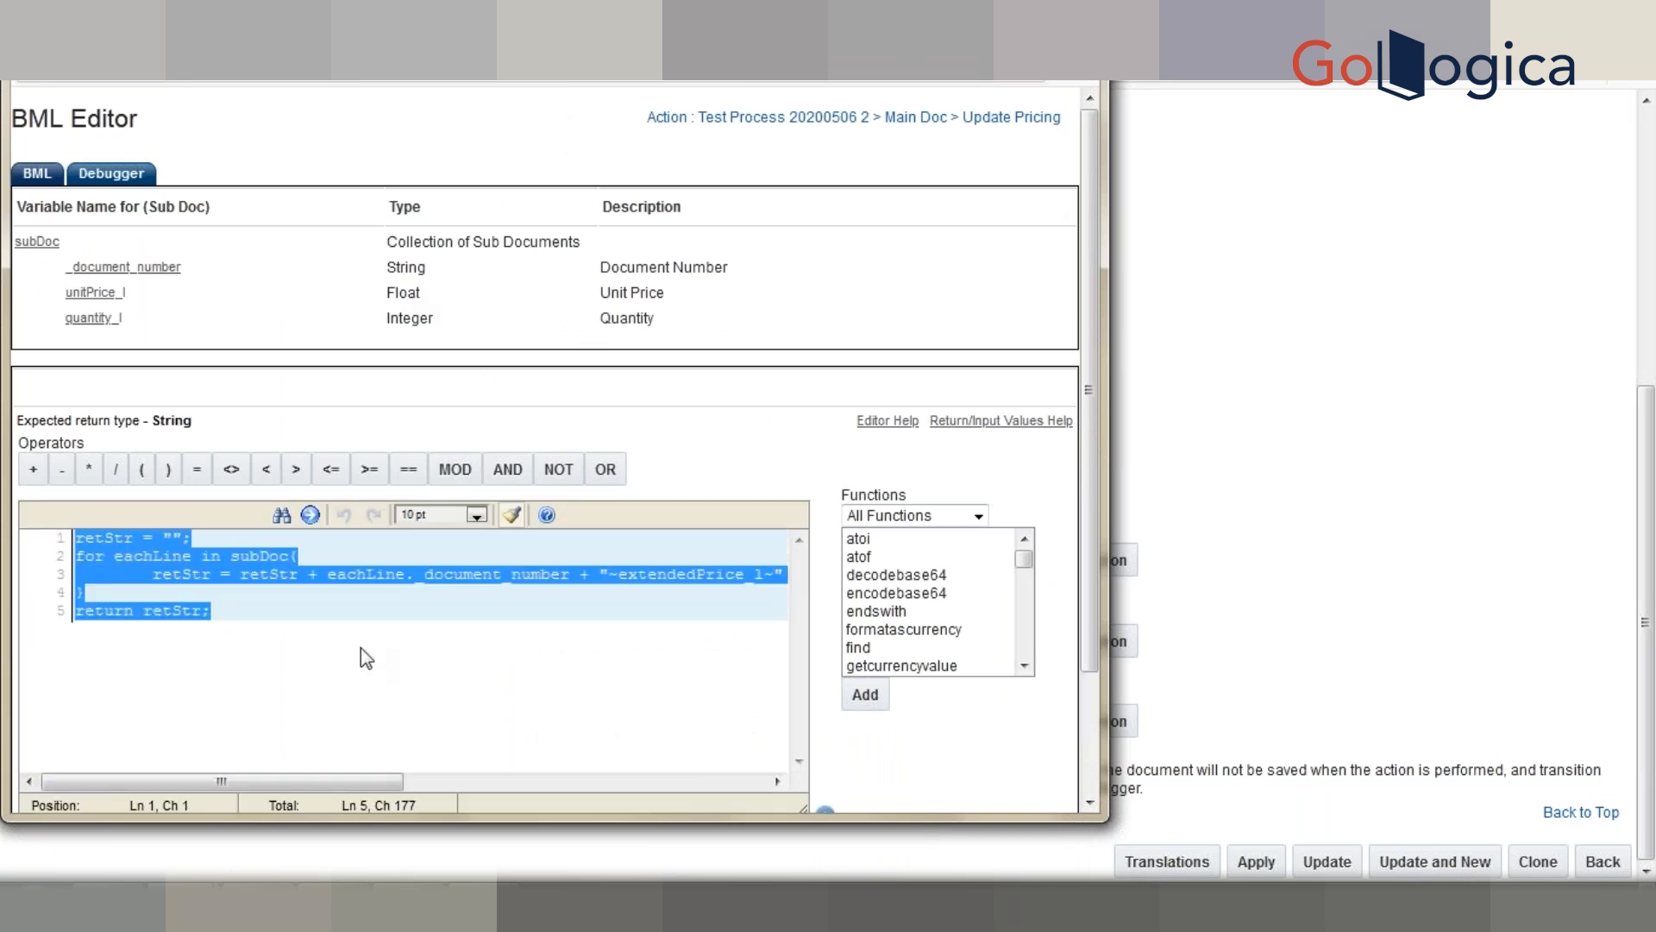
{"action": "key", "text": "alt+Tab"}
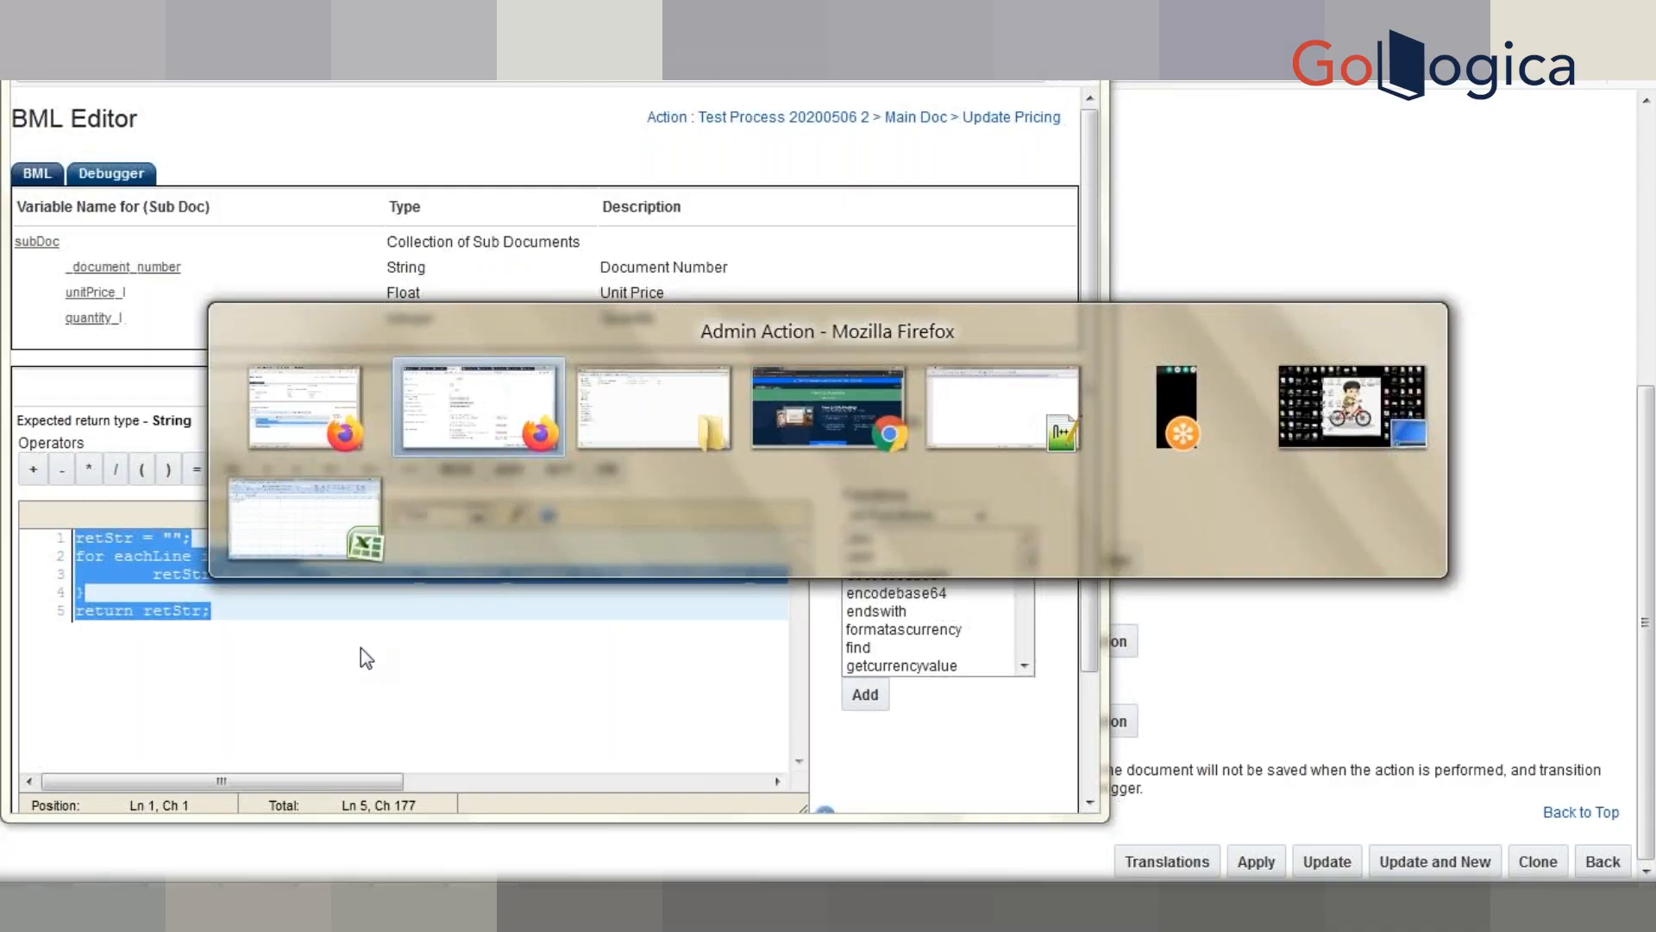
{"action": "key", "text": "alt+Tab"}
{"action": "key", "text": "alt+Tab"}
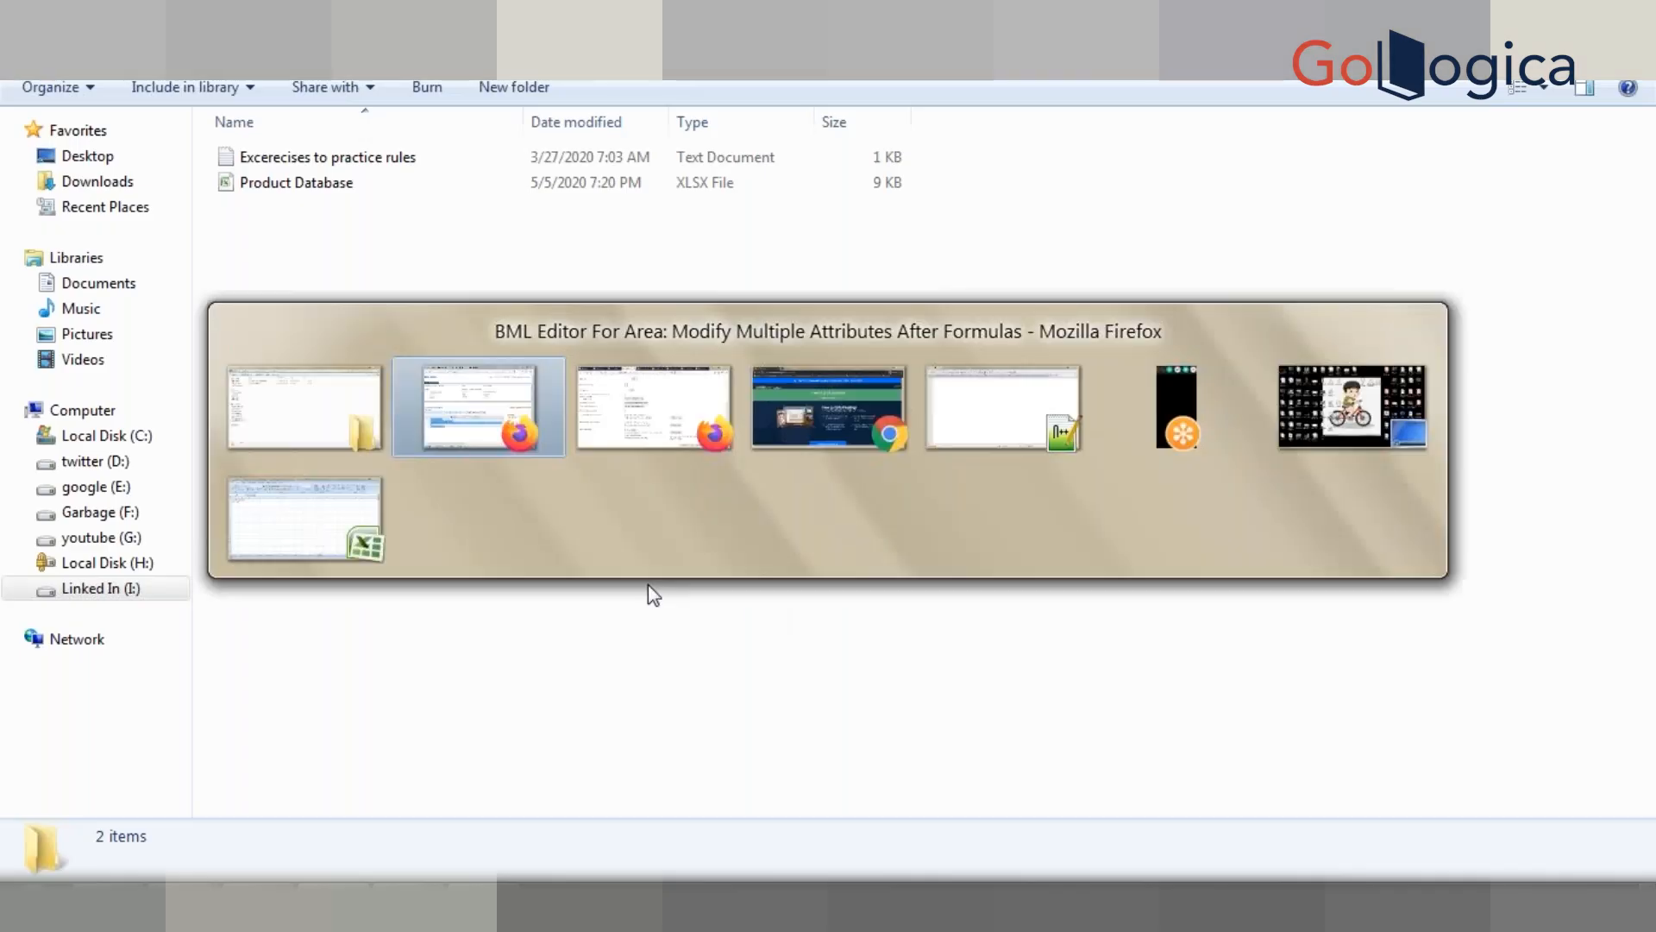
{"action": "type", "text": "retStr = \"\"; for eachLine in subDoc{     retStr = retStr + eachLine._document_number + \"~extendedPrice_l~\" + string(eachLine.unitPrice_l * eachLine.quantity_l) + \"|\"; } return retStr;"}
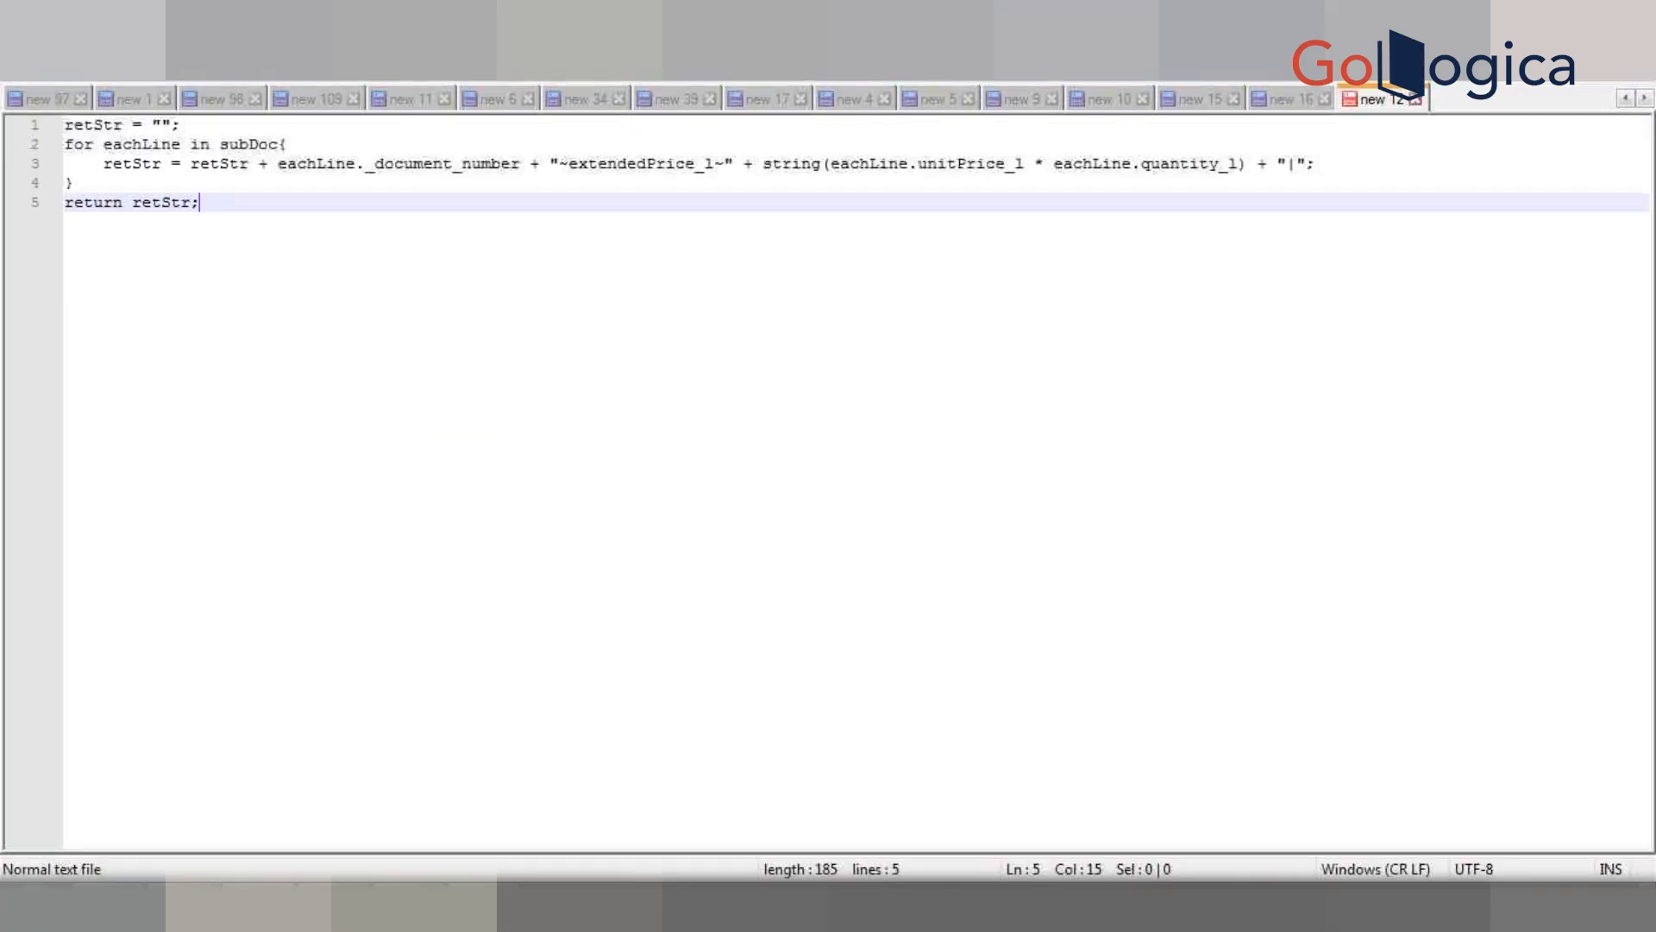
{"action": "left_click", "coordinate": [1353, 169]}
{"action": "key", "text": "BackSpace"}
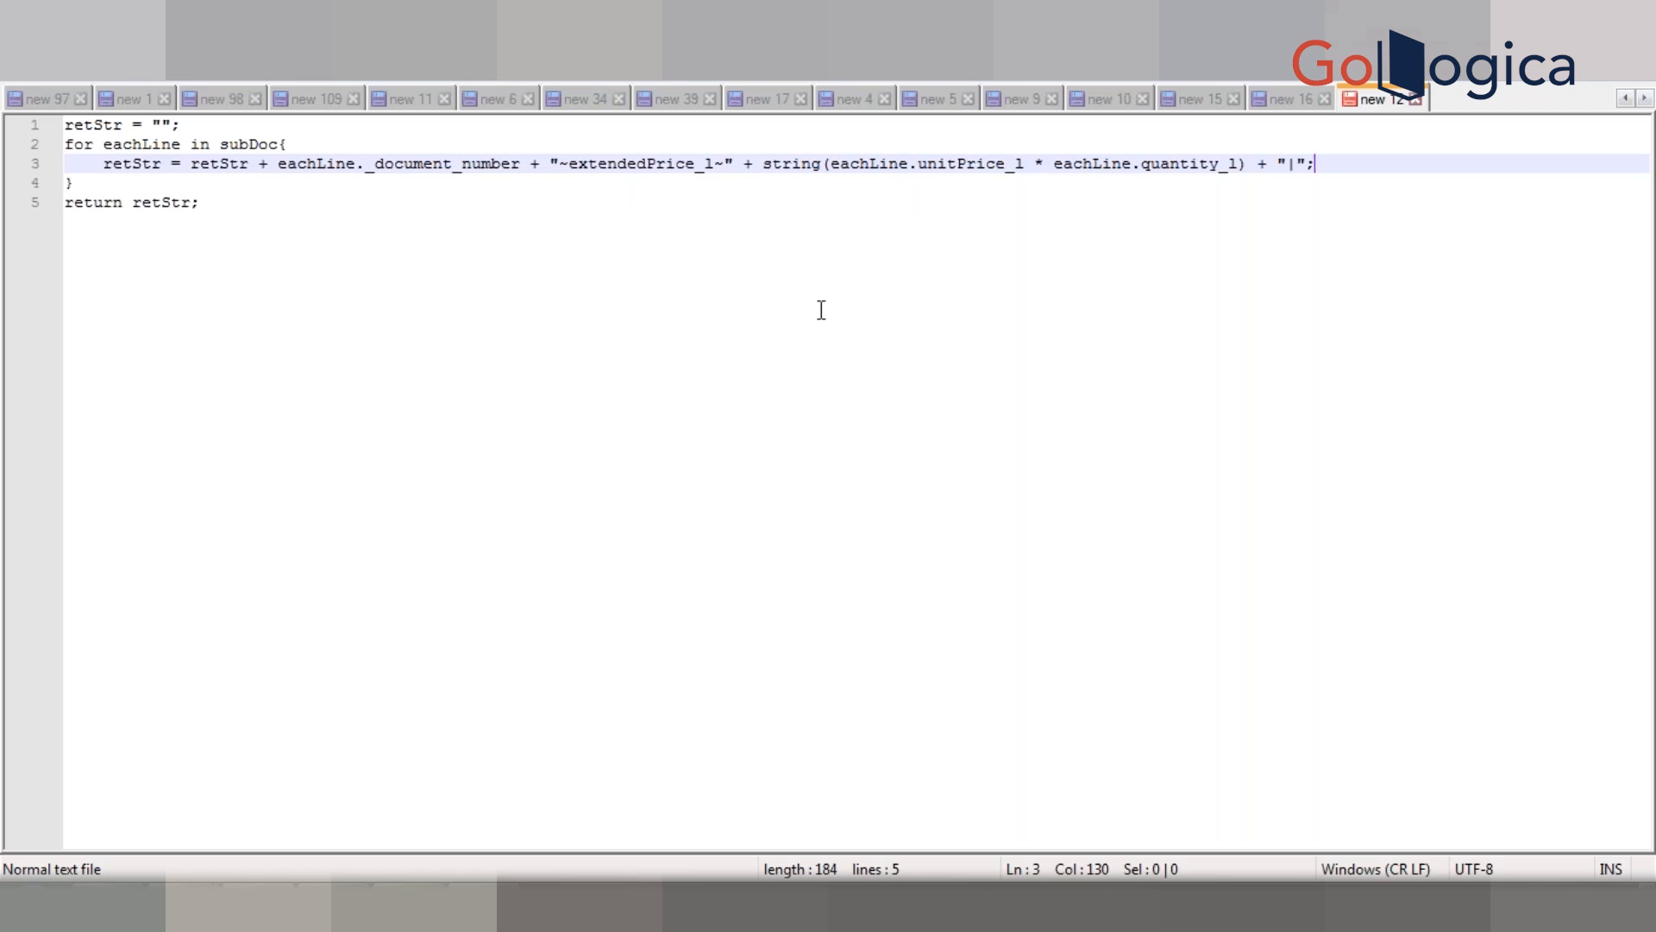
Step: Return to the browser and check the test parts' MaxDiscount and IsApprovalReq values in the Desserts data table
{"action": "key", "text": "alt+Tab"}
{"action": "key", "text": "alt+Tab"}
{"action": "key", "text": "alt+Tab"}
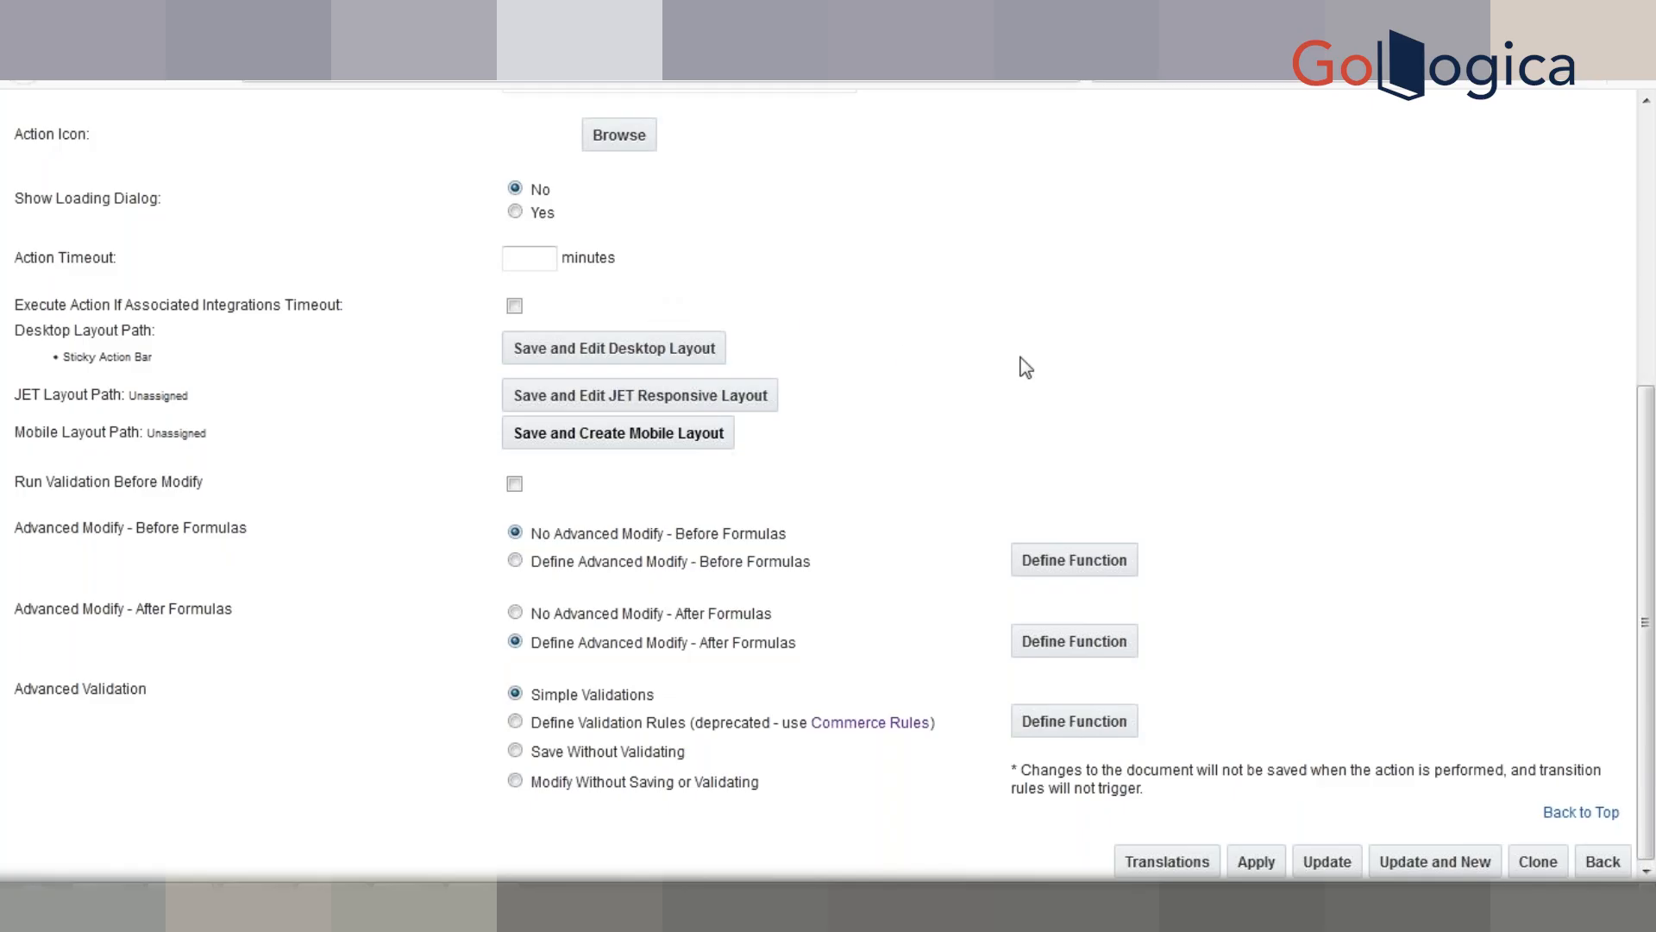
{"action": "left_click", "coordinate": [1074, 27]}
{"action": "left_click", "coordinate": [1207, 27]}
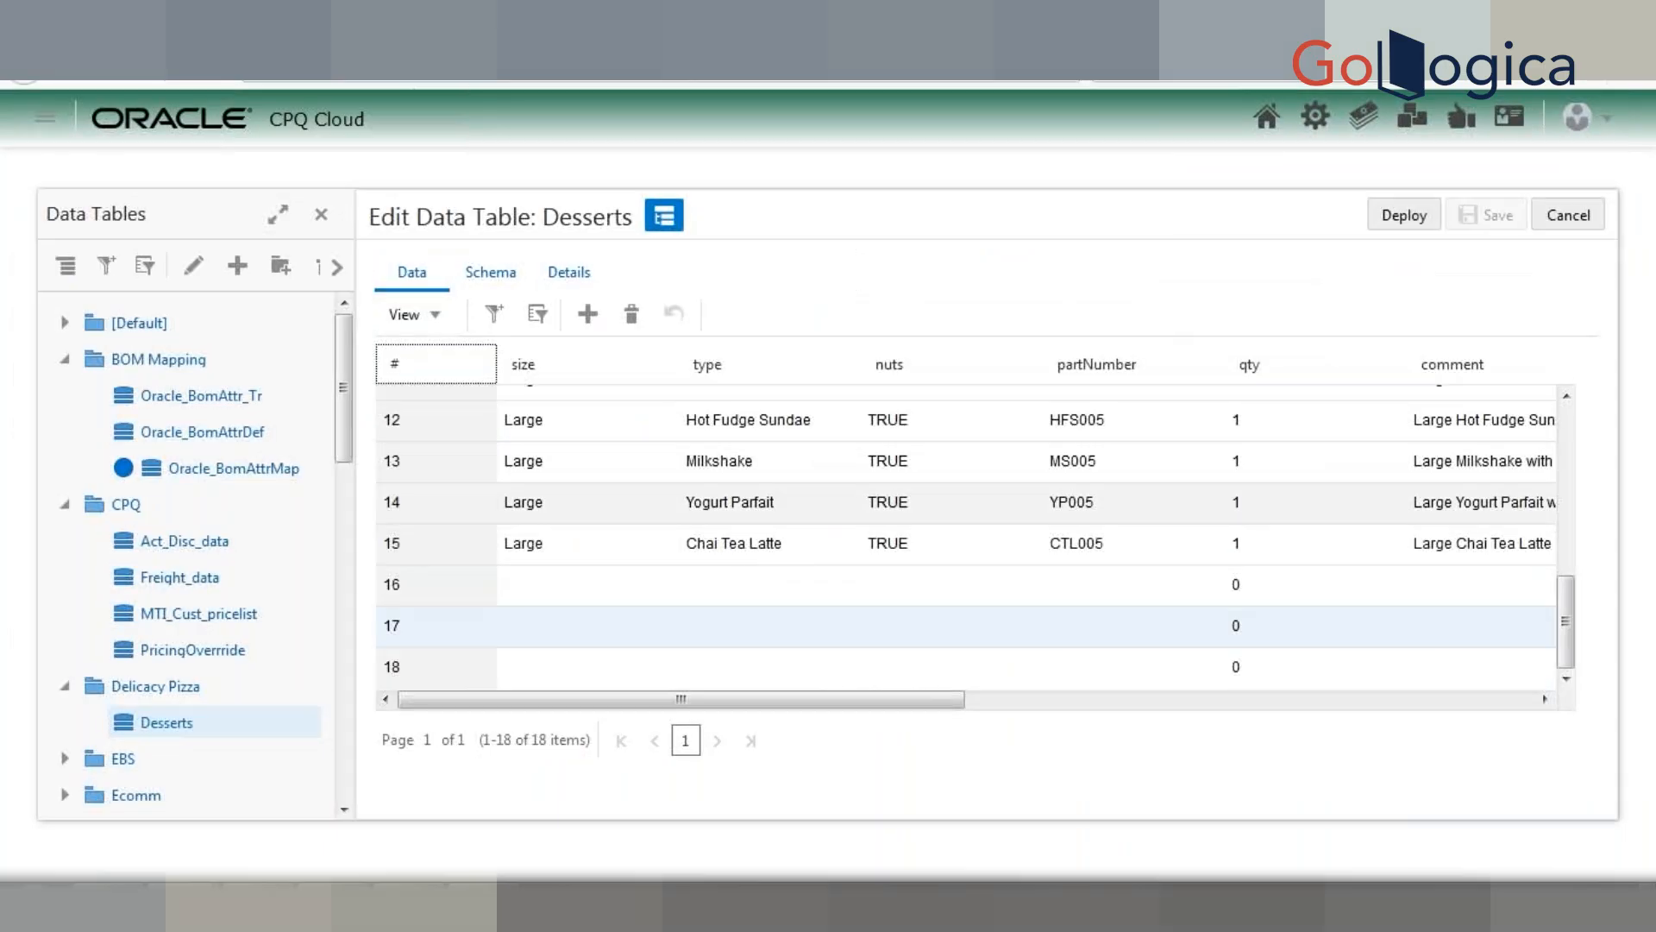
{"action": "left_click_drag", "start_coordinate": [868, 708], "coordinate": [1398, 752]}
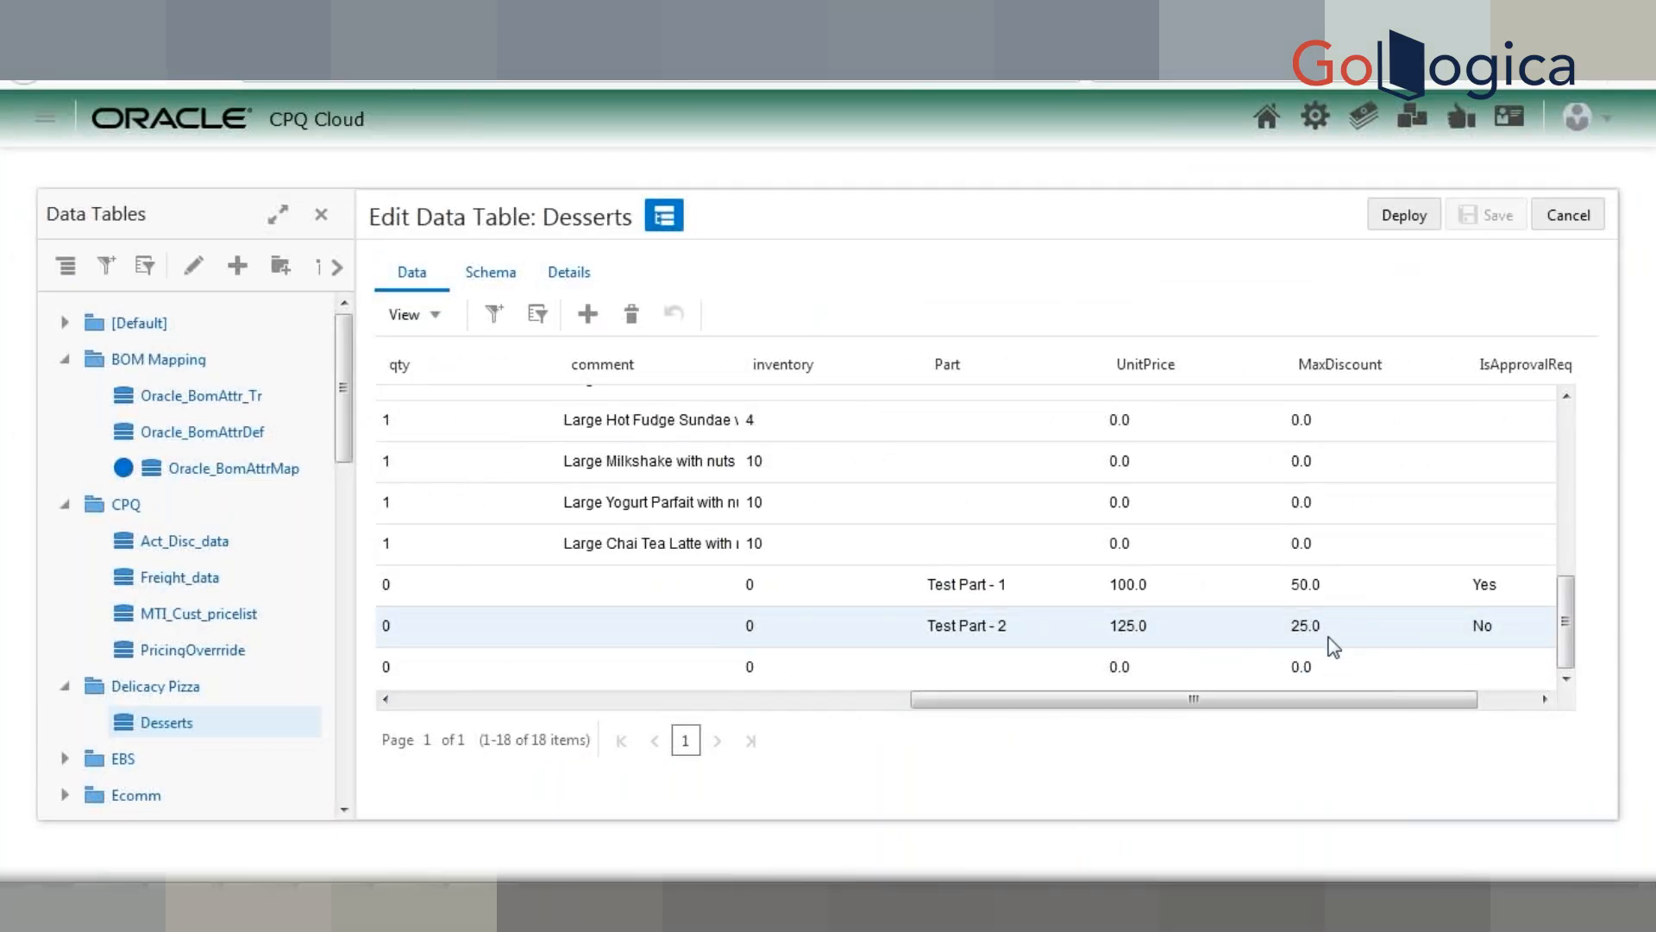
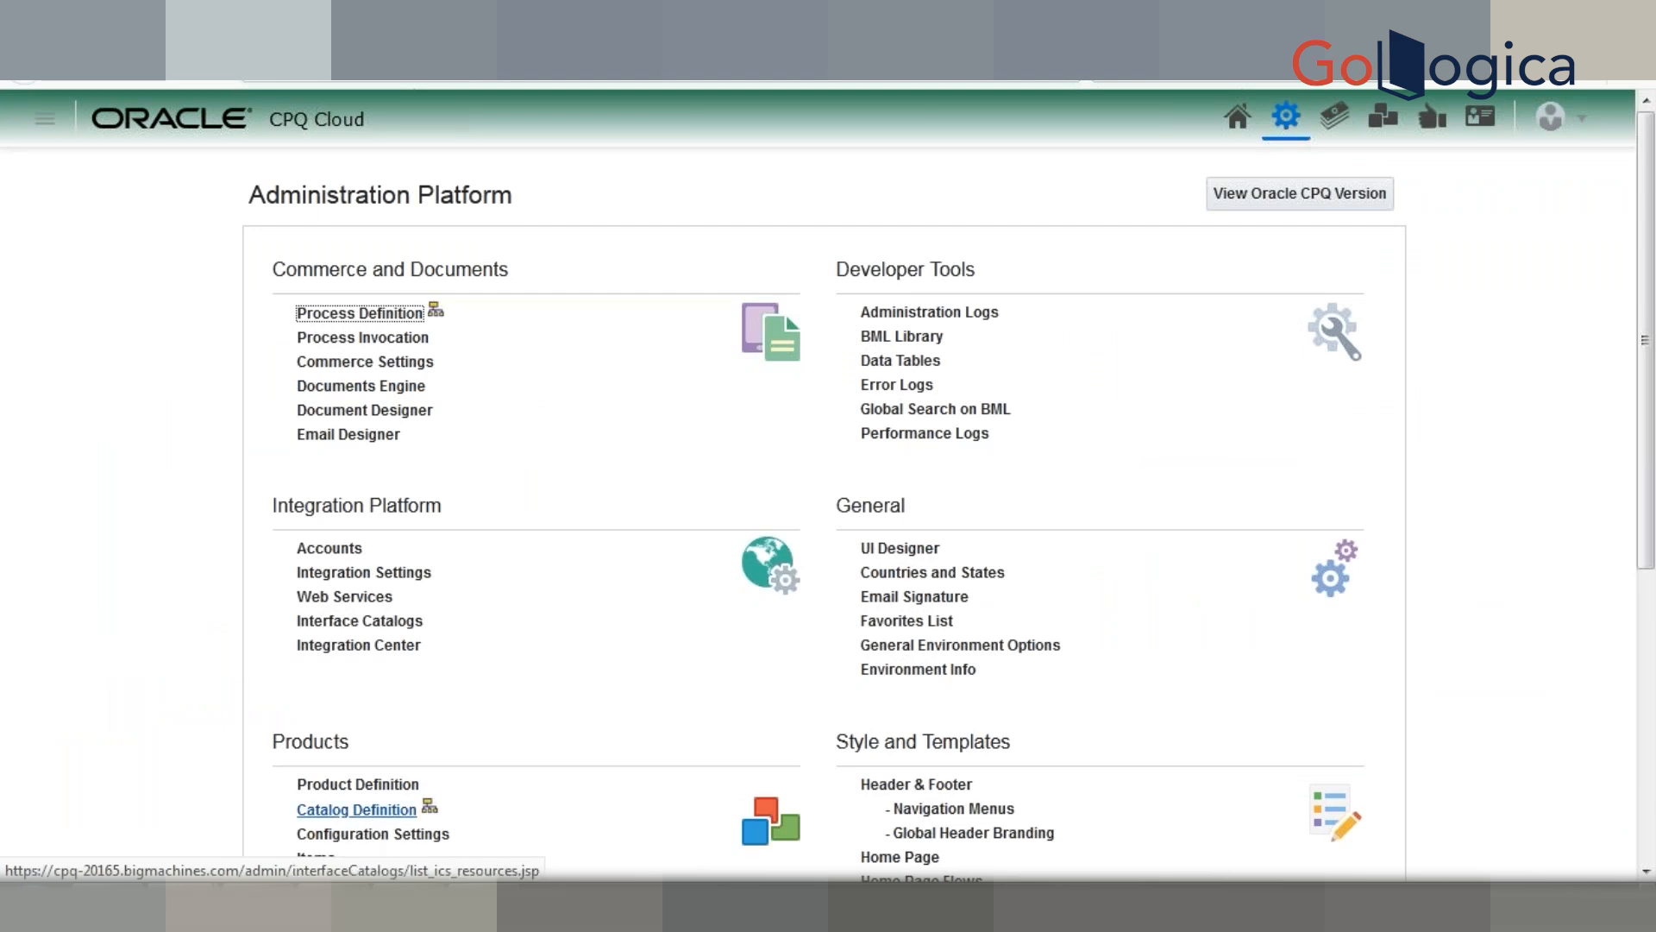
Step: Open the process definitions and display the Document List of Test Process 20200506 2
{"action": "right_click", "coordinate": [368, 316]}
{"action": "key", "text": "Down"}
{"action": "key", "text": "Return"}
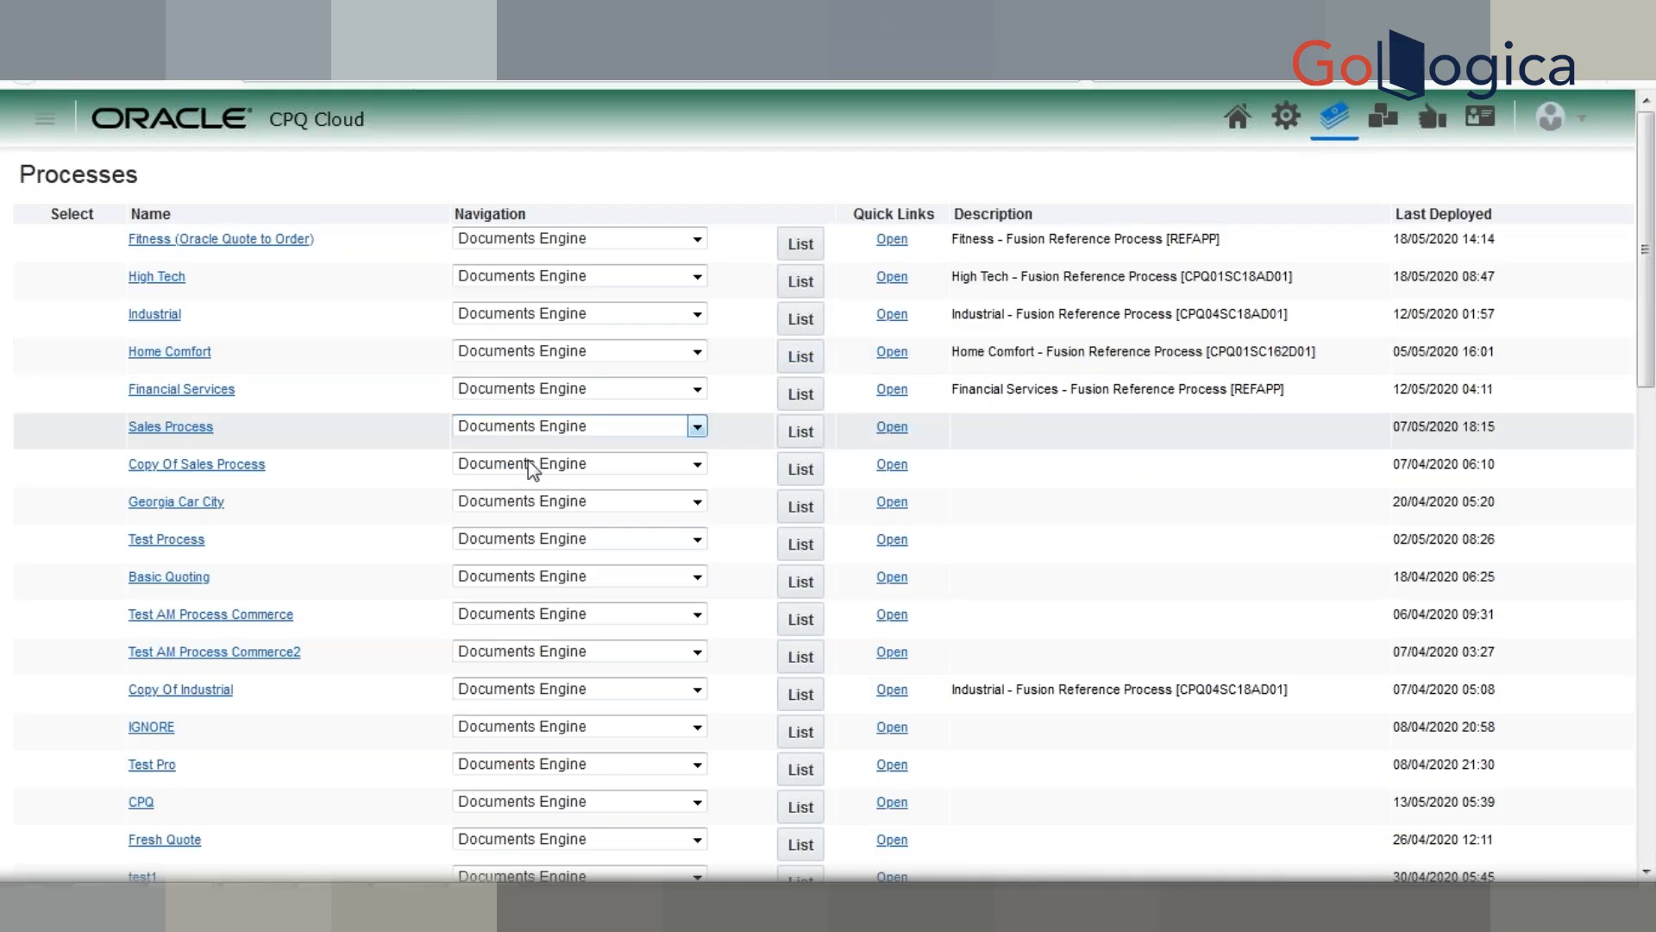
{"action": "scroll", "coordinate": [529, 461], "scroll_direction": "down", "scroll_amount": 10}
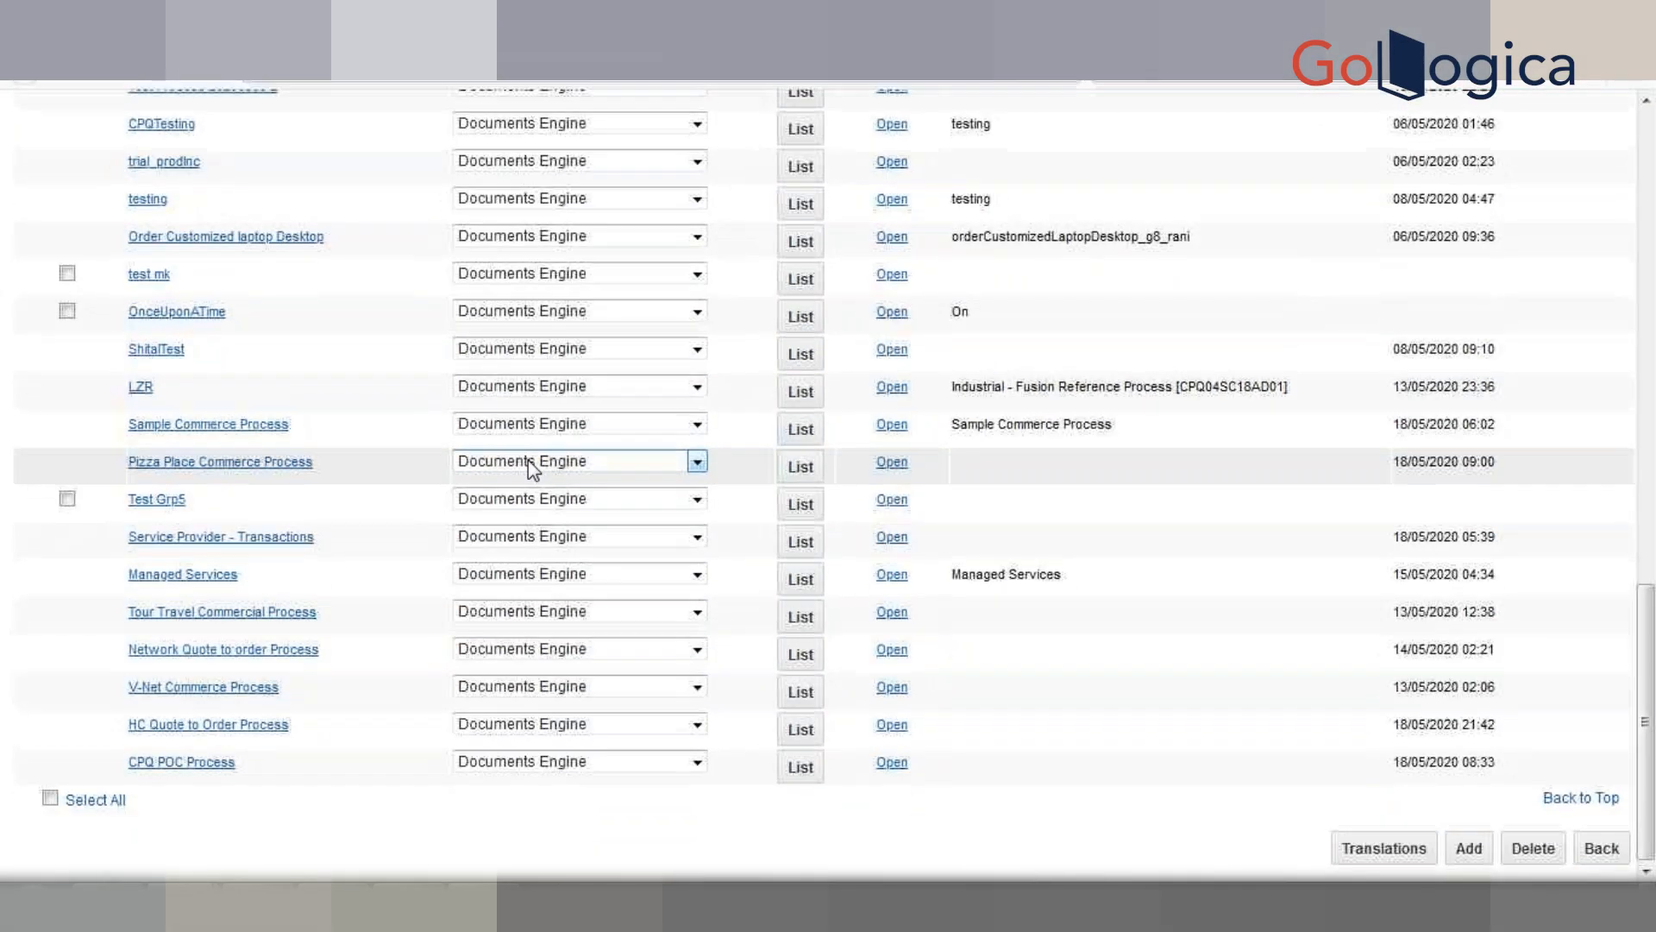
{"action": "scroll", "coordinate": [529, 461], "scroll_direction": "up", "scroll_amount": 2}
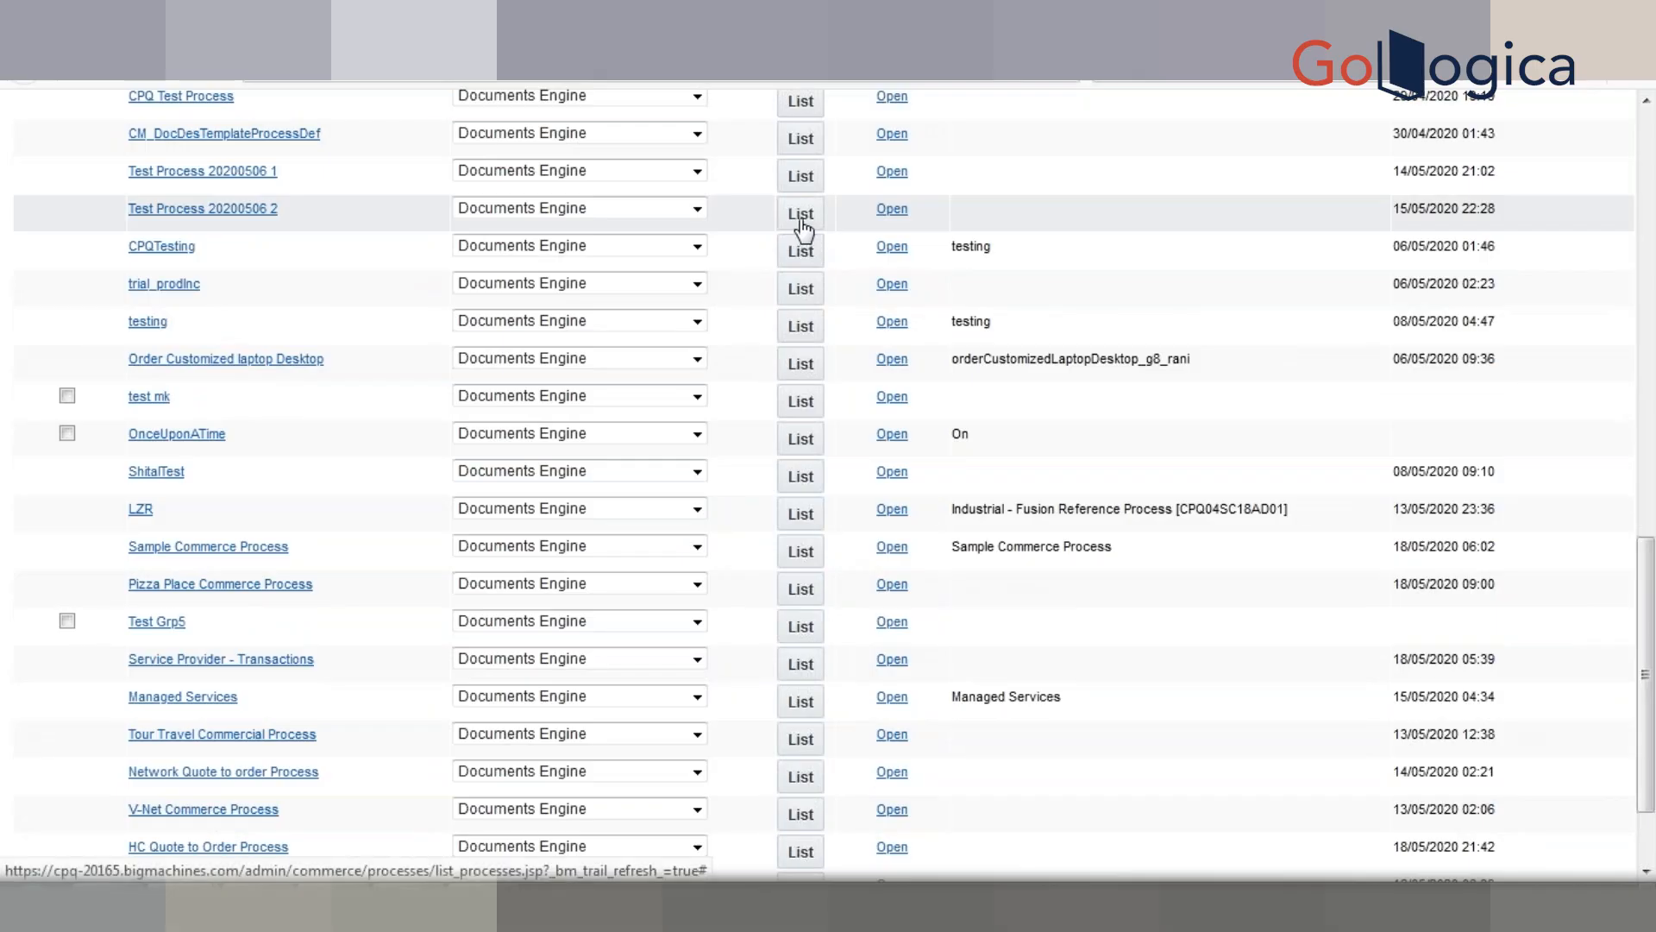
{"action": "key", "text": "alt+Left"}
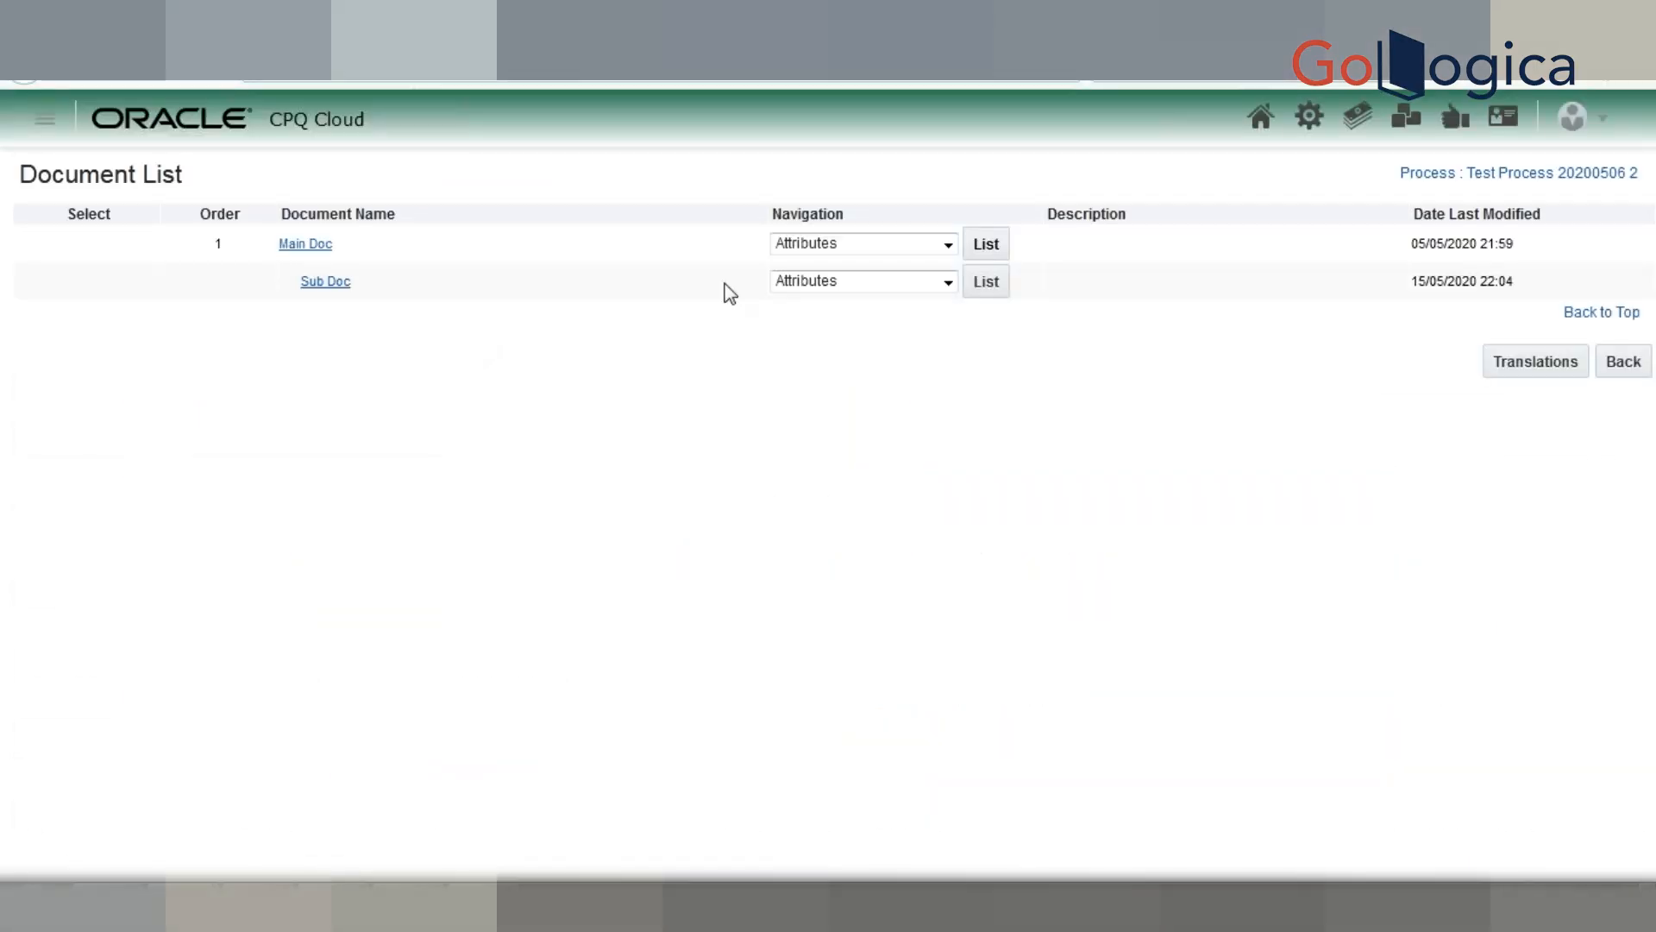
Step: Copy the BML script of Sub Doc's Advanced Default - Before Formulas function into a new text editor document
{"action": "left_click", "coordinate": [321, 284]}
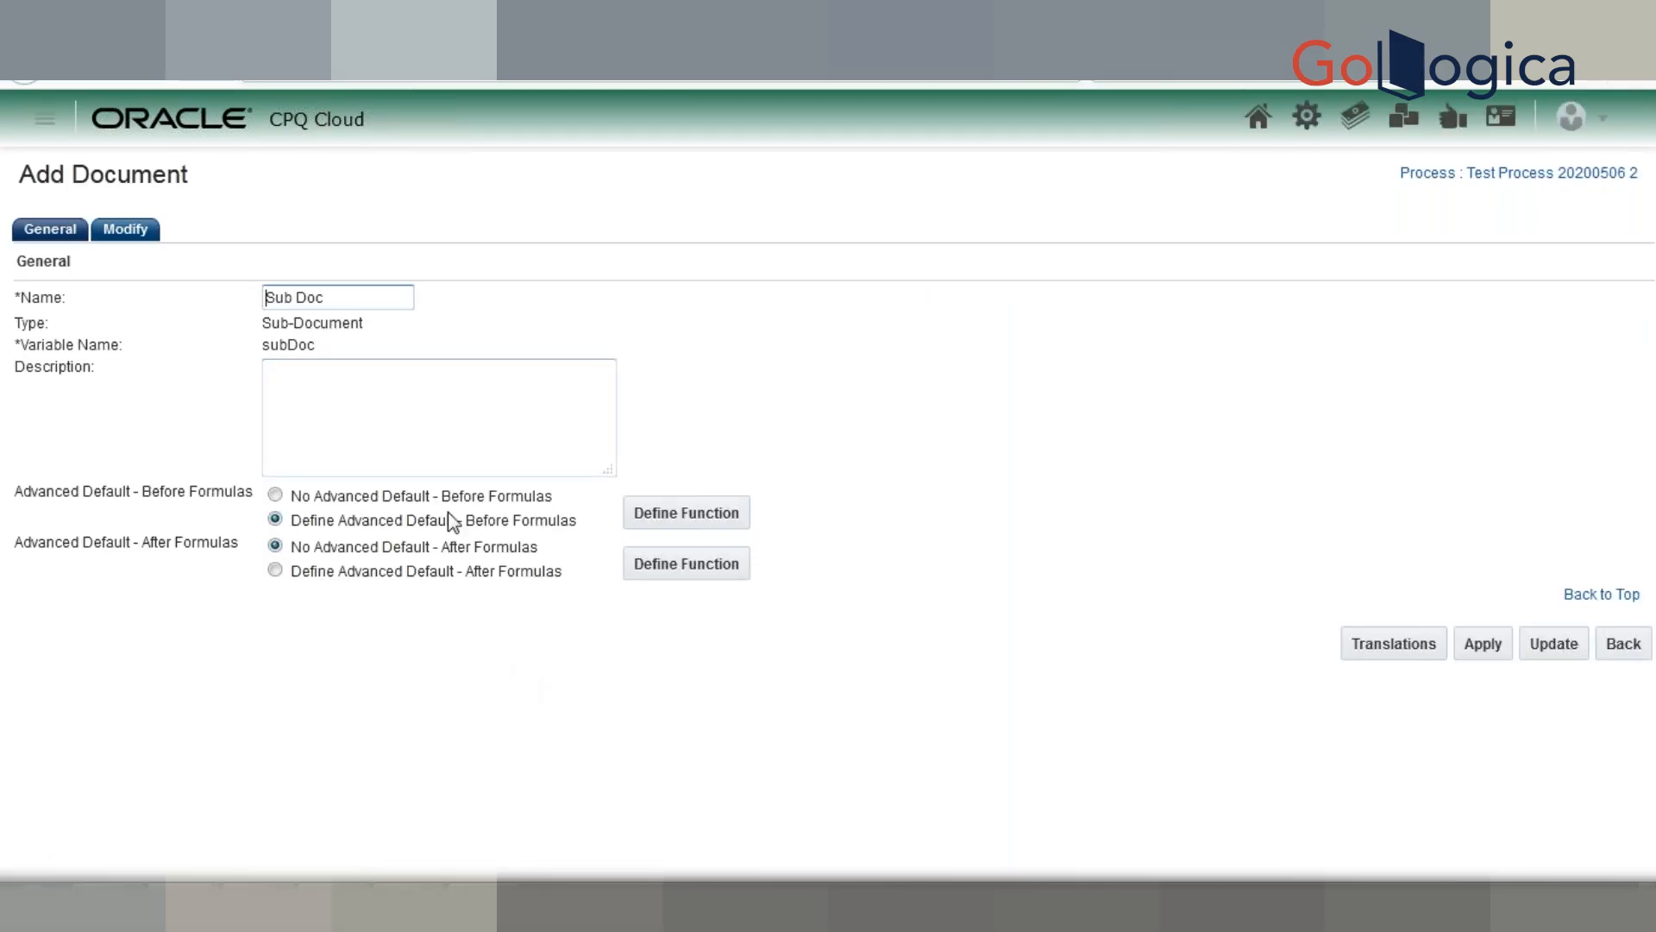
{"action": "left_click", "coordinate": [669, 518]}
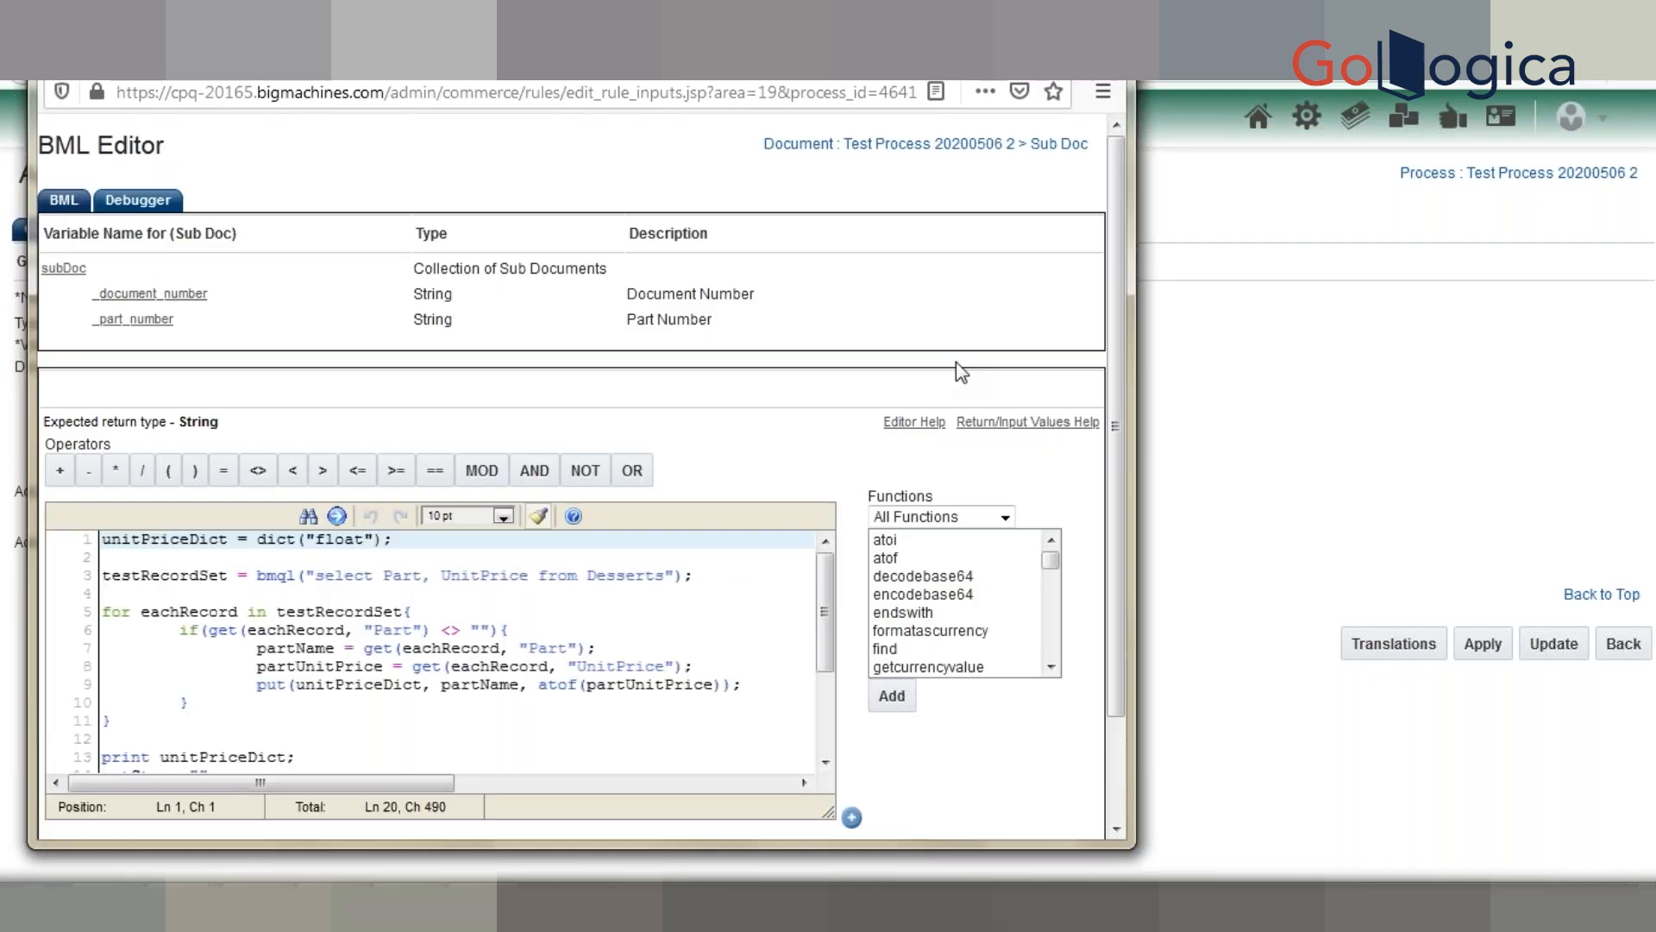
{"action": "left_click", "coordinate": [519, 664]}
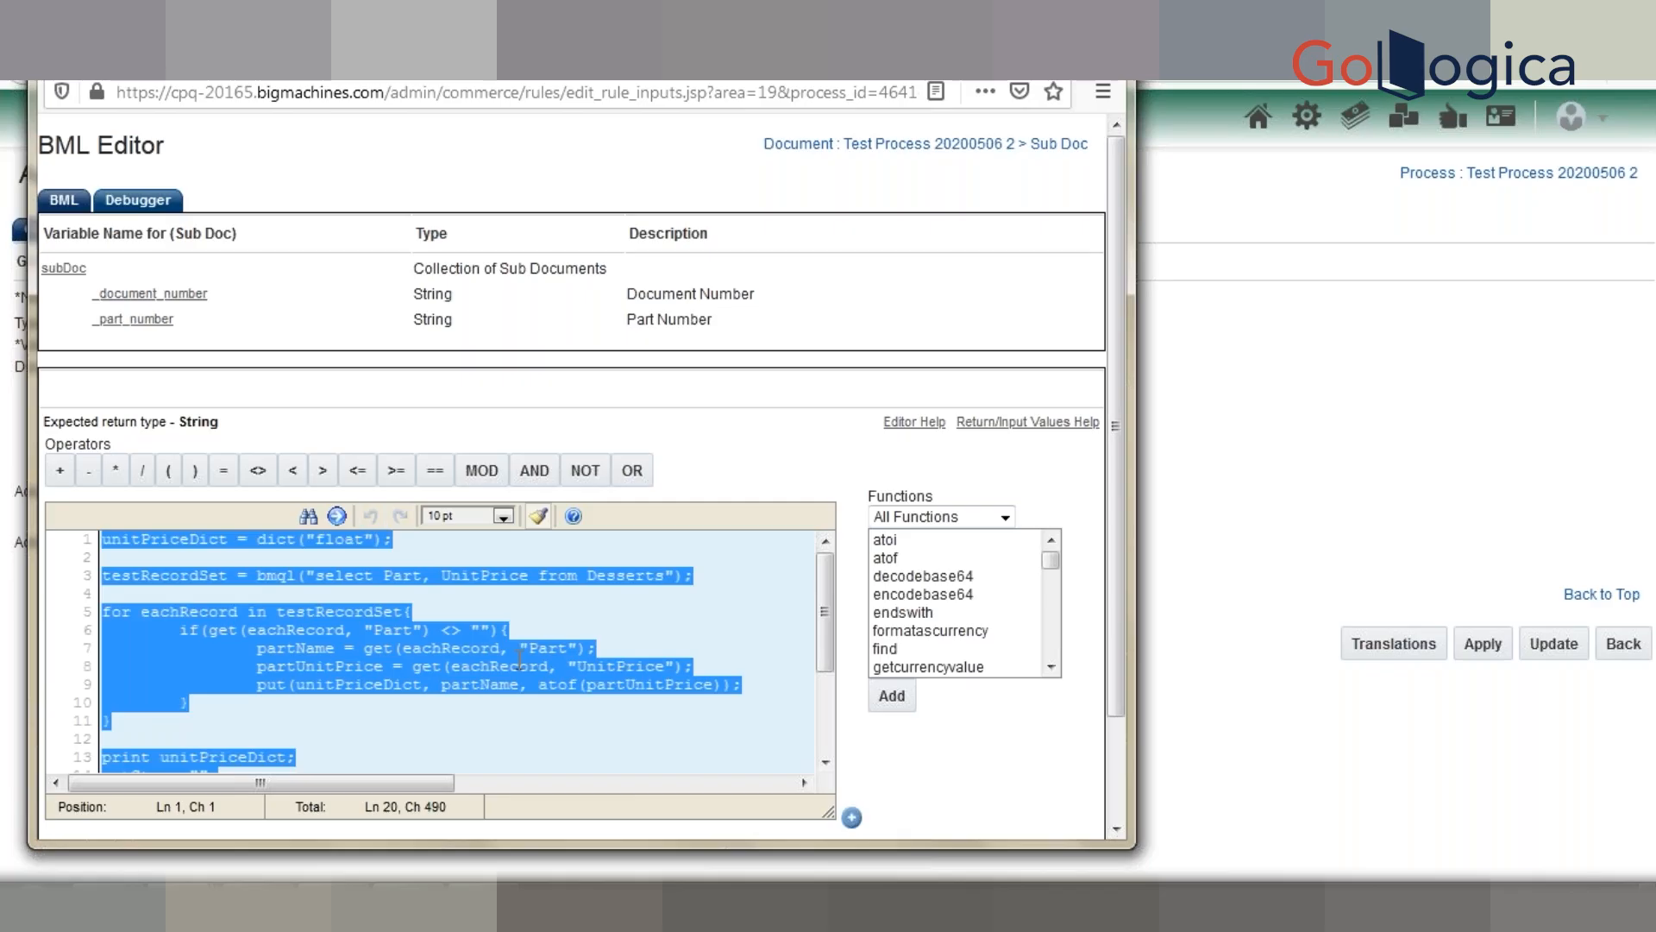
{"action": "key", "text": "alt+Tab"}
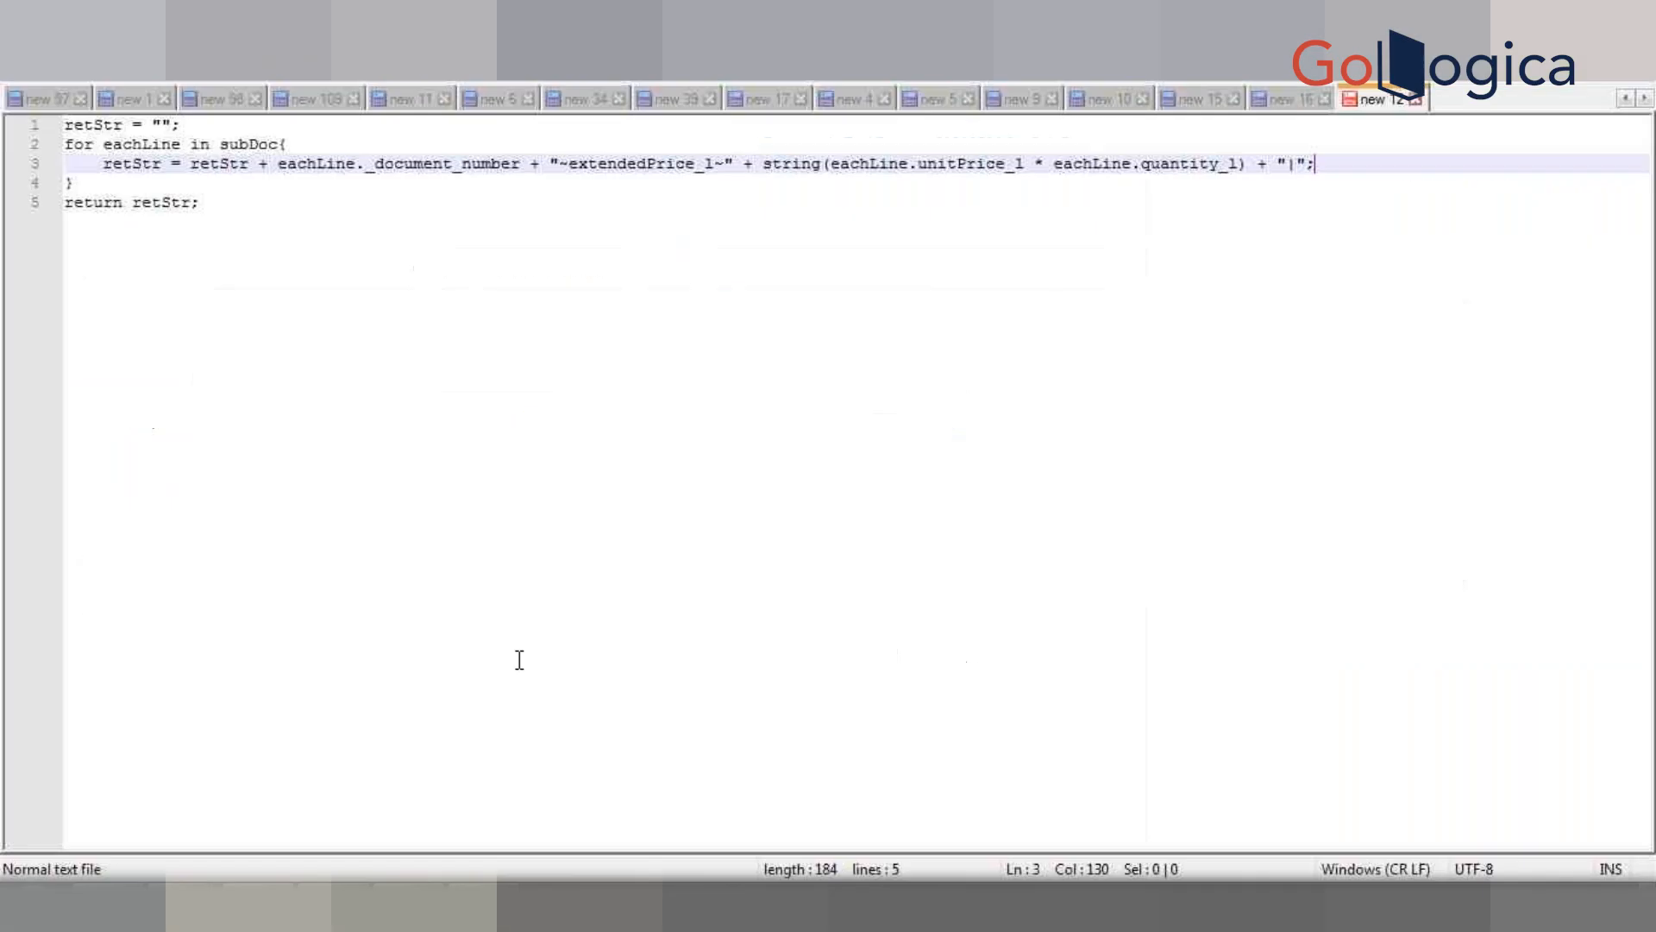
{"action": "key", "text": "ctrl+n"}
{"action": "type", "text": "unitPriceDict = dict(\"float\");  testRecordSet = bmql(\"select Part, UnitPrice from Desserts\");  for eachRecord in testRecordSet{ \tif(get(eachRecord, \"Part\") <> \"\"){ \t\tpartName = get(eachRecord, \"Part\"); \t\tpartUnitPrice = get(eachRecord, \"UnitPrice\"); \t\tput(unitPriceDict, partName, atof(partUnitPrice)); \t} }  print unitPriceDict; retStr = \"\"; for eachPart in subDoc{ \t \t \tretStr = retStr + eachPart._document_number + \"~unitPrice_l~\" + string(get(unitPriceDict, eachPart._part_number)) + \"|\"; } return retStr;"}
{"action": "key", "text": "ctrl+n"}
{"action": "type", "text": "unitPriceDict = dict(\"float\");  testRecordSet = bmql(\"select Part, UnitPrice from Desserts\");  for eachRecord in testRecordSet{ \tif(get(eachRecord, \"Part\") <> \"\"){ \t\tpartName = get(eachRecord, \"Part\"); \t\tpartUnitPrice = get(eachRecord, \"UnitPrice\"); \t\tput(unitPriceDict, partName, atof(partUnitPrice)); \t} }  print unitPriceDict; retStr = \"\"; for eachPart in subDoc{ \t \t \tretStr = retStr + eachPart._document_number + \"~unitPrice_l~\" + string(get(unitPriceDict, eachPart._part_number)) + \"|\"; } return retStr;"}
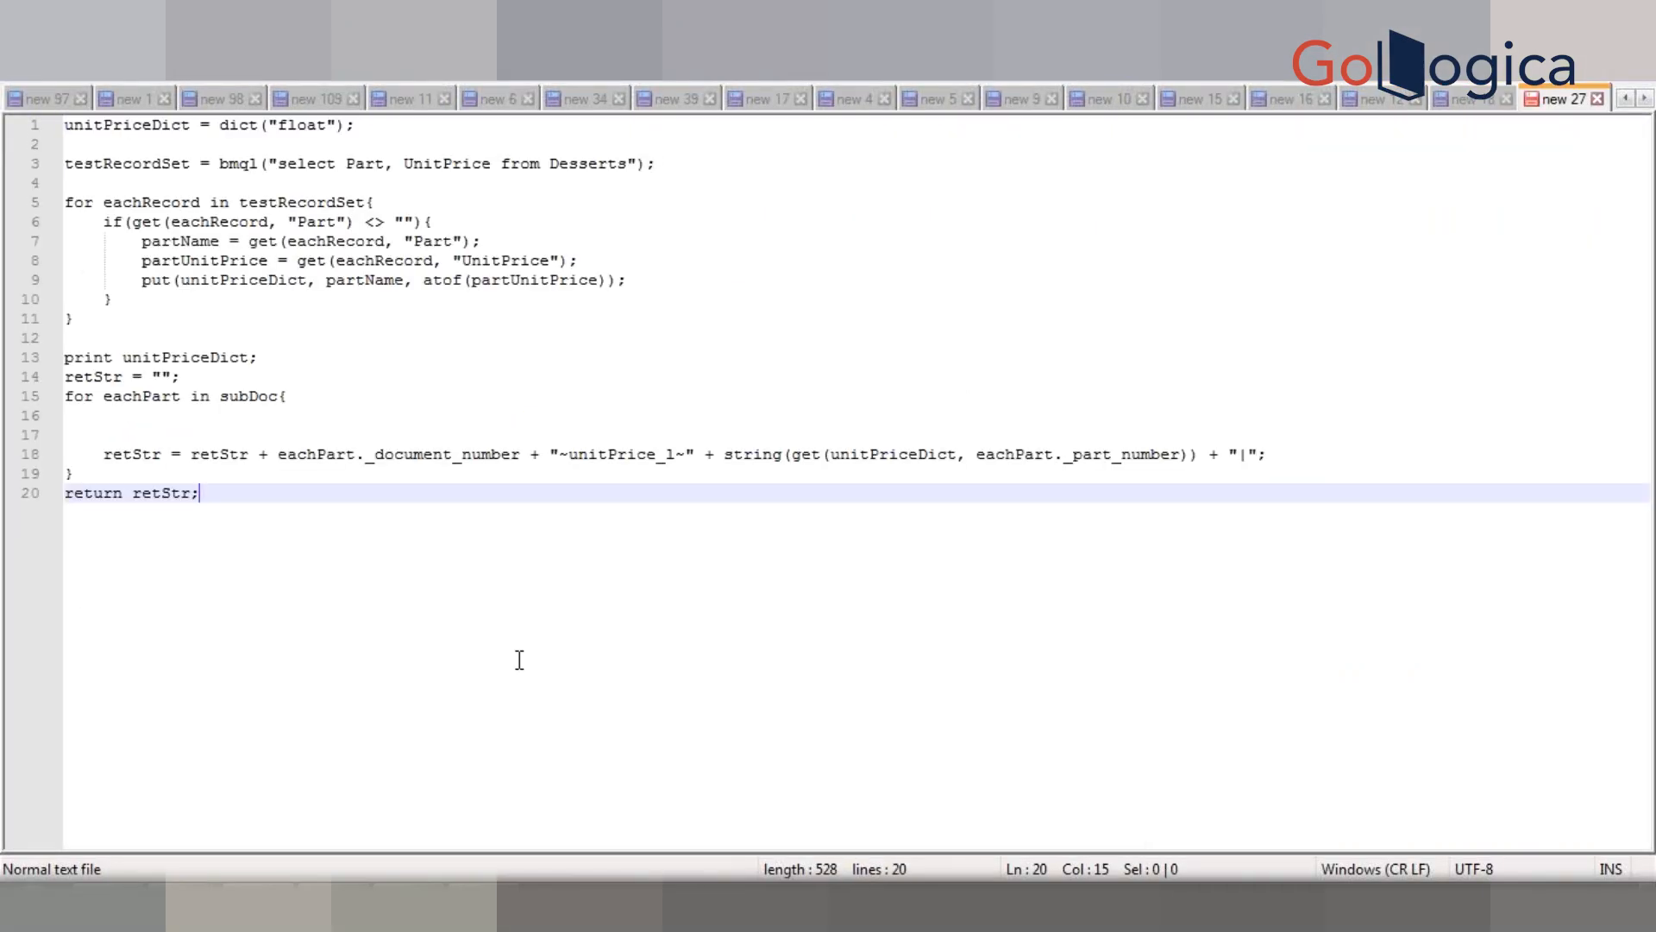
Step: Set the syntax highlighting of the copied Sub Doc script to JavaScript
{"action": "key", "text": "alt+l"}
{"action": "key", "text": "j"}
{"action": "key", "text": "Down"}
{"action": "key", "text": "Return"}
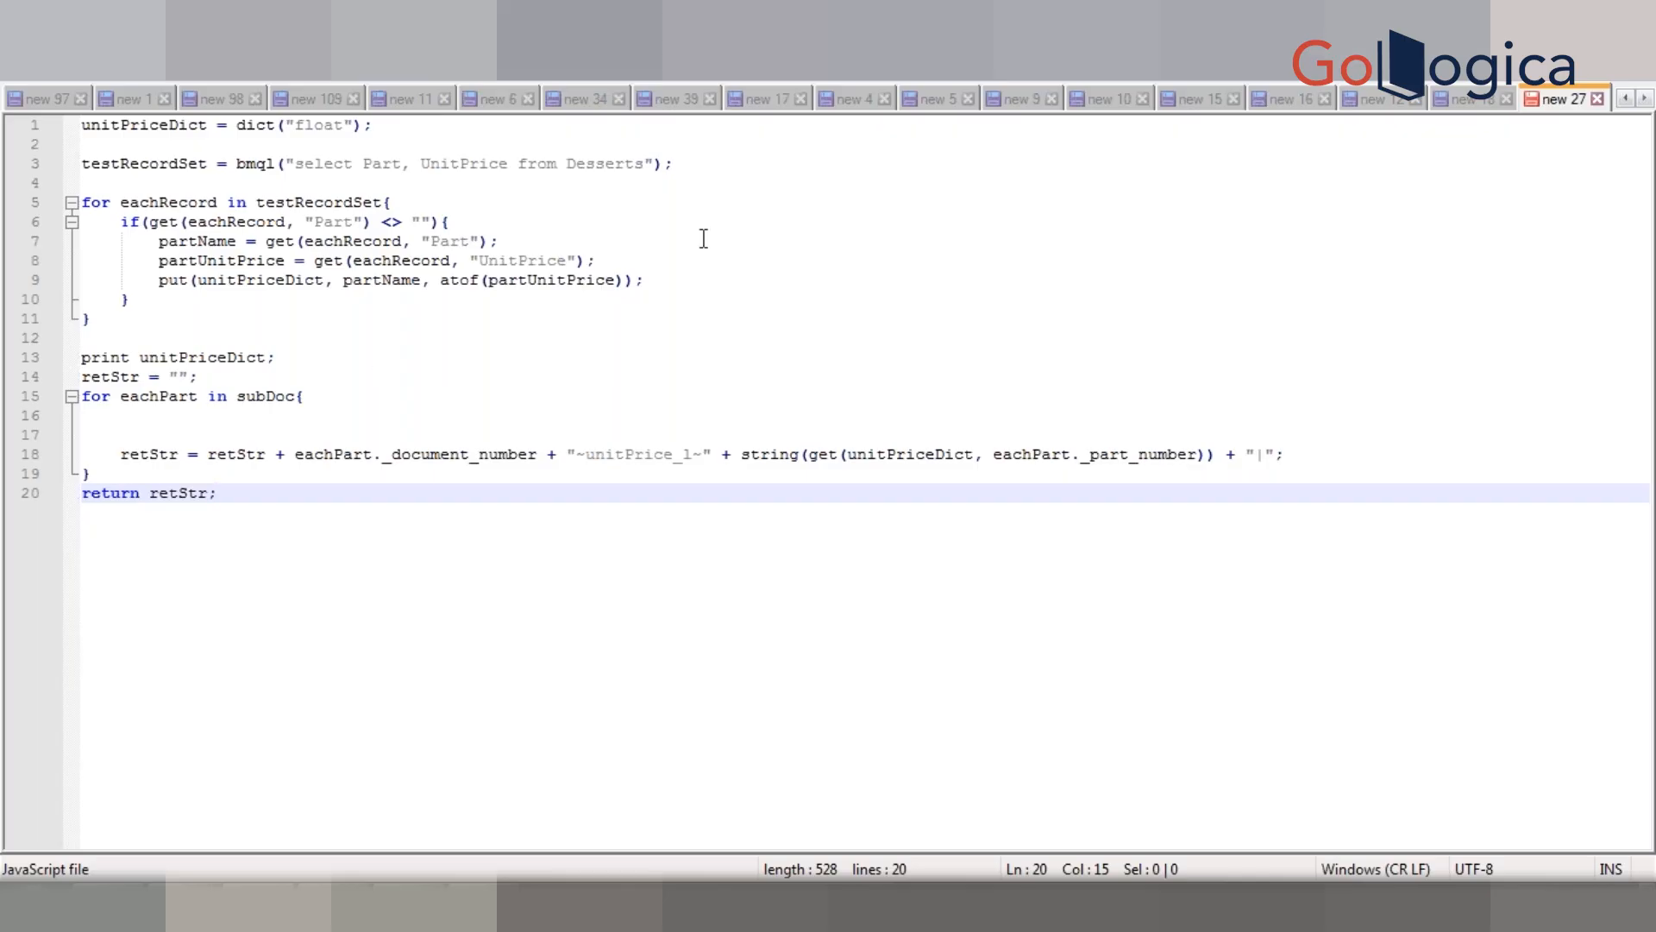
Step: Look up the MaxDiscount and IsApprovalReq column names in the Desserts data table for the query
{"action": "key", "text": "alt+Tab"}
{"action": "key", "text": "alt+Tab"}
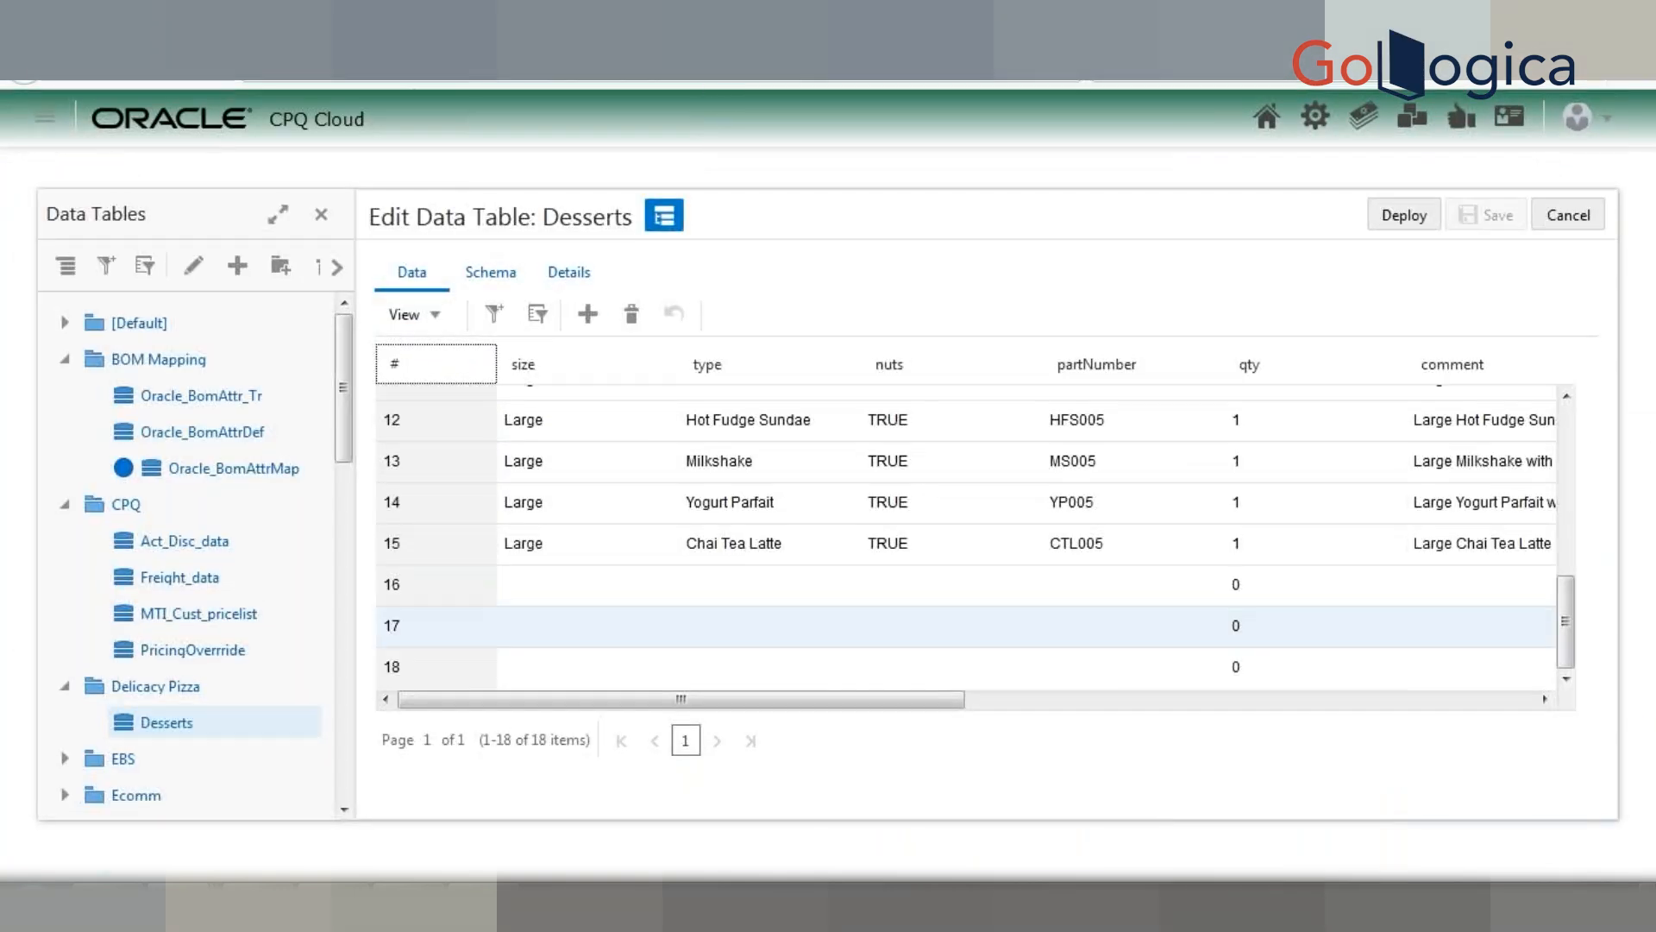
{"action": "left_click_drag", "start_coordinate": [785, 696], "coordinate": [1246, 742]}
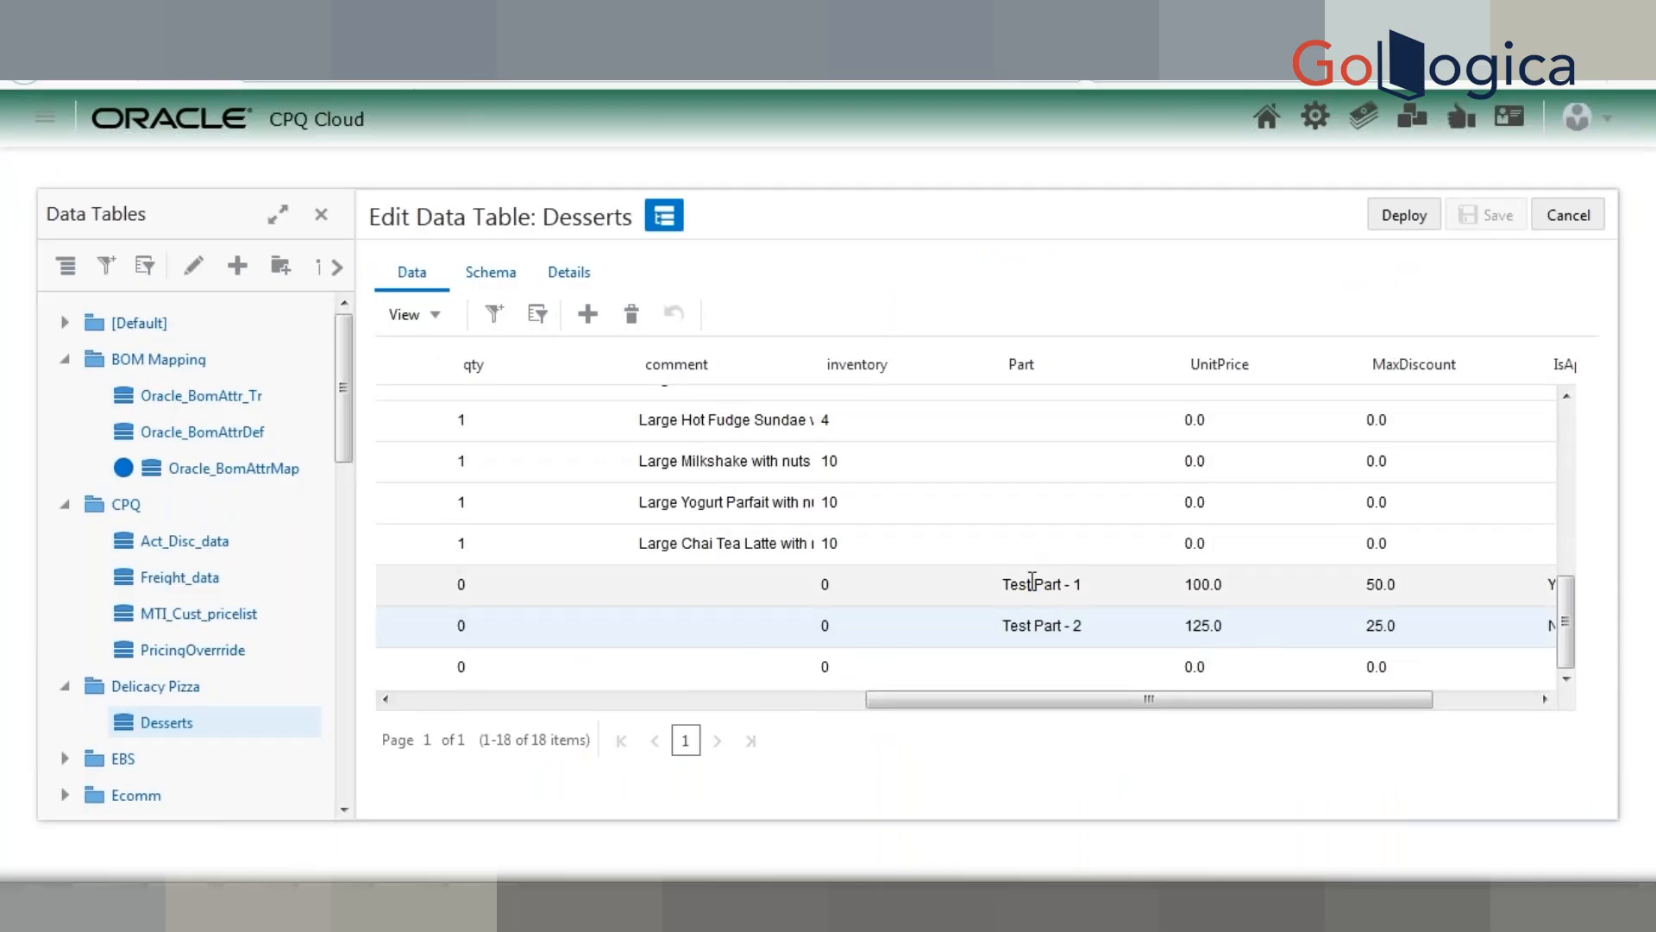
{"action": "left_click_drag", "start_coordinate": [1101, 701], "coordinate": [1224, 707]}
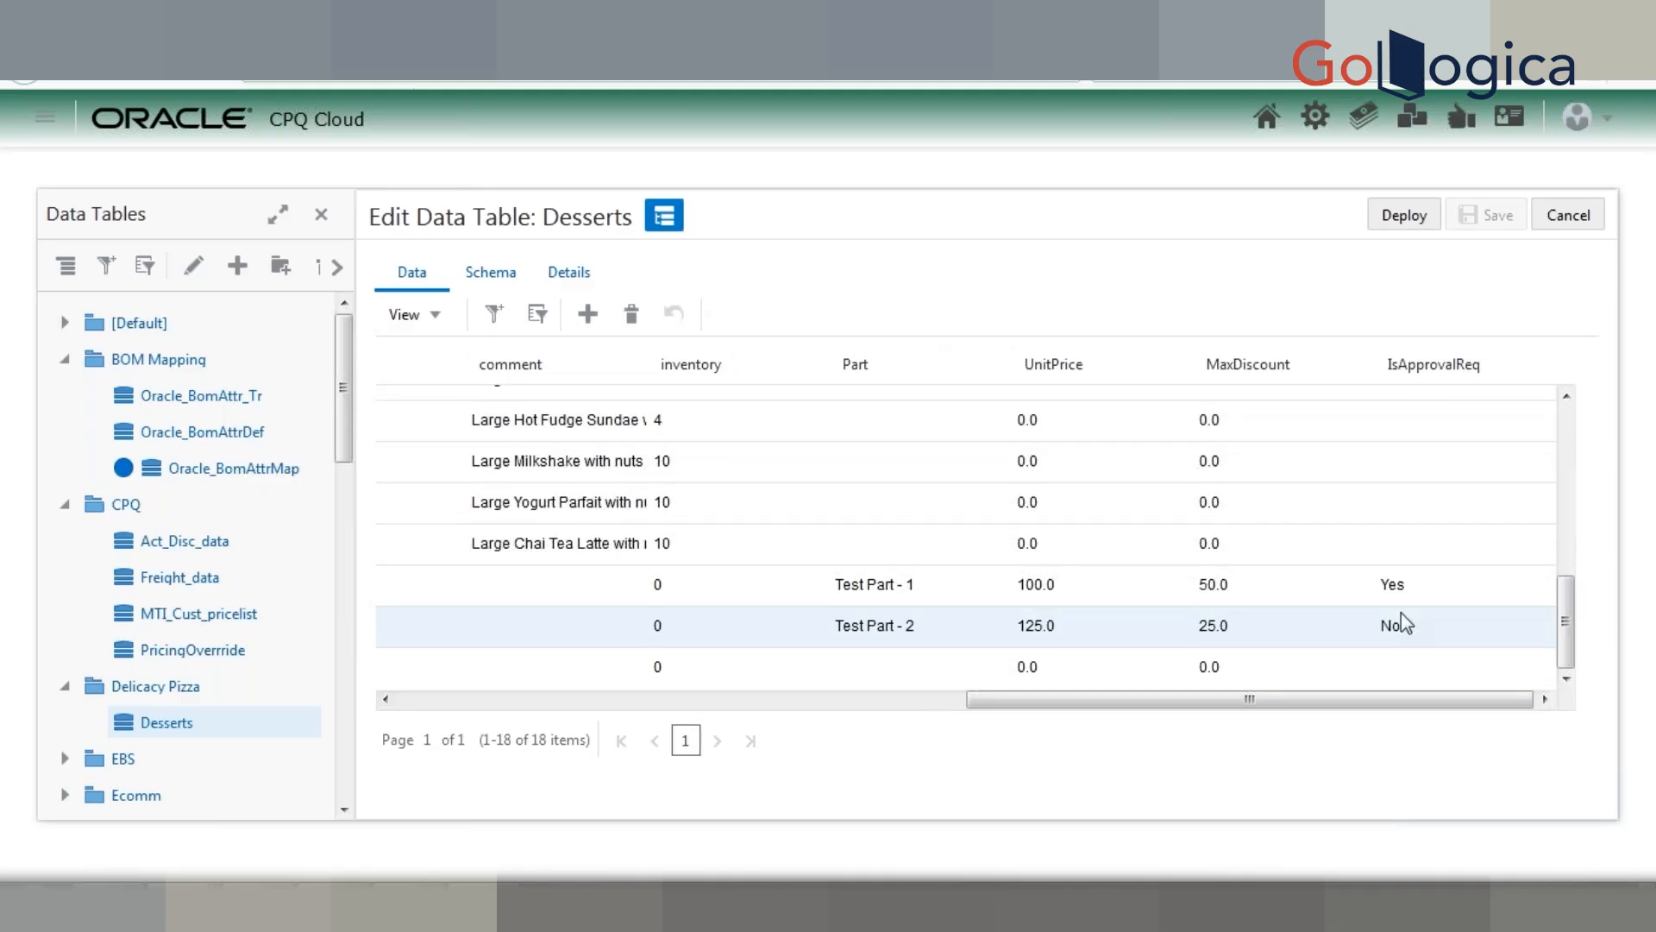
{"action": "key", "text": "alt+Tab"}
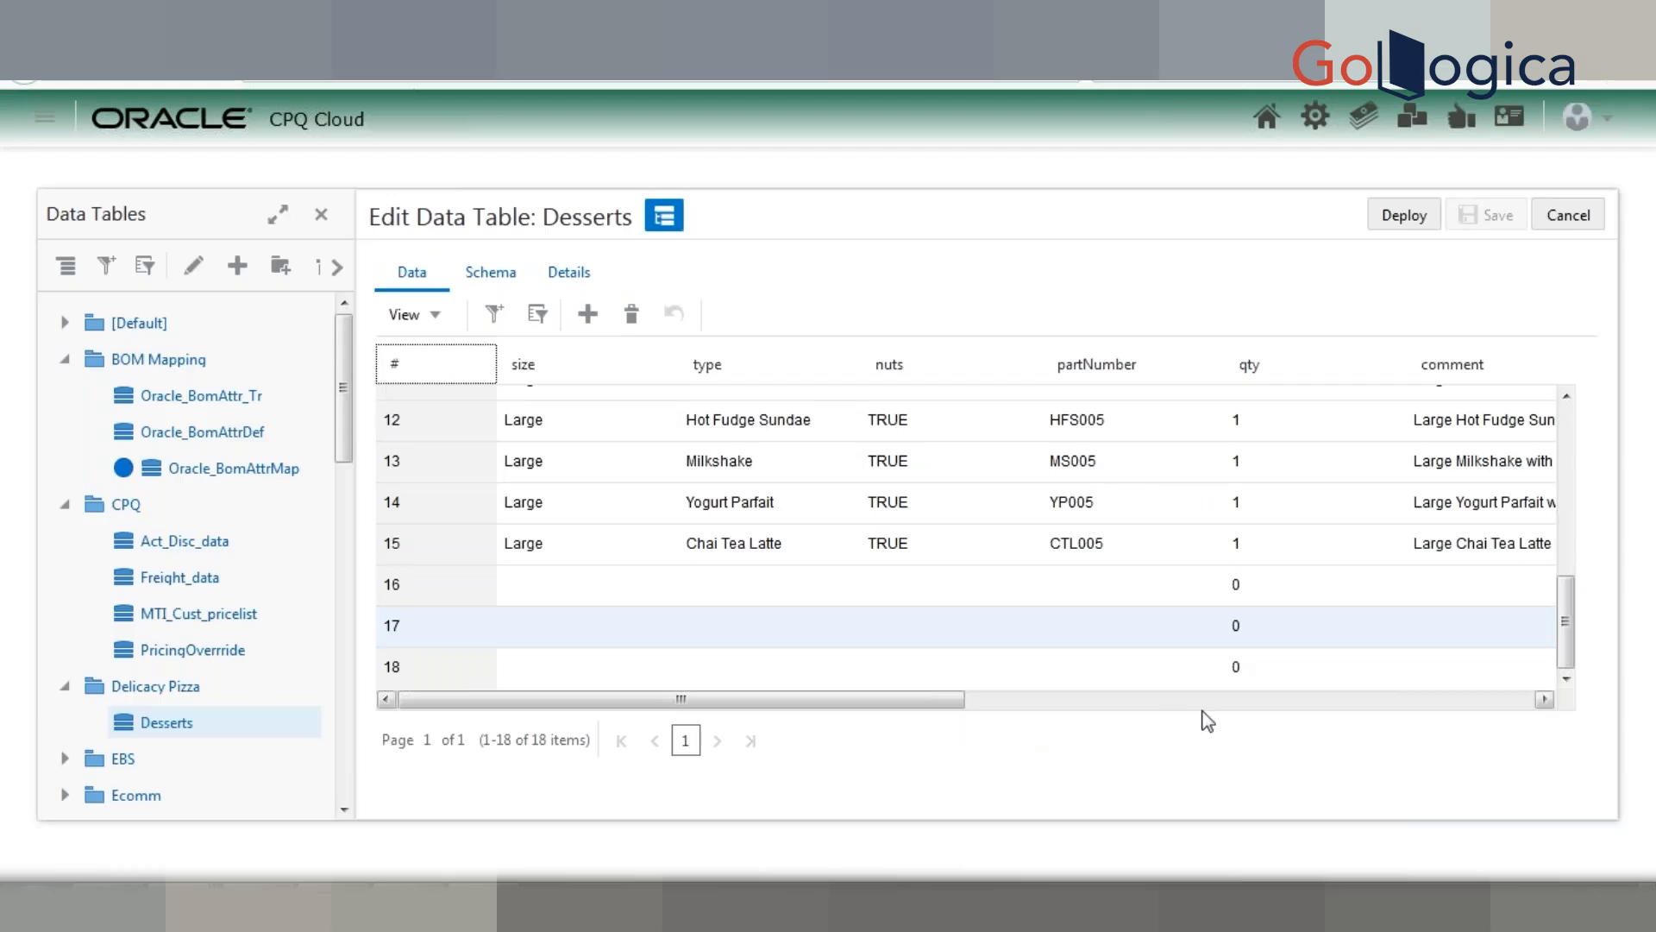
{"action": "left_click", "coordinate": [1219, 701]}
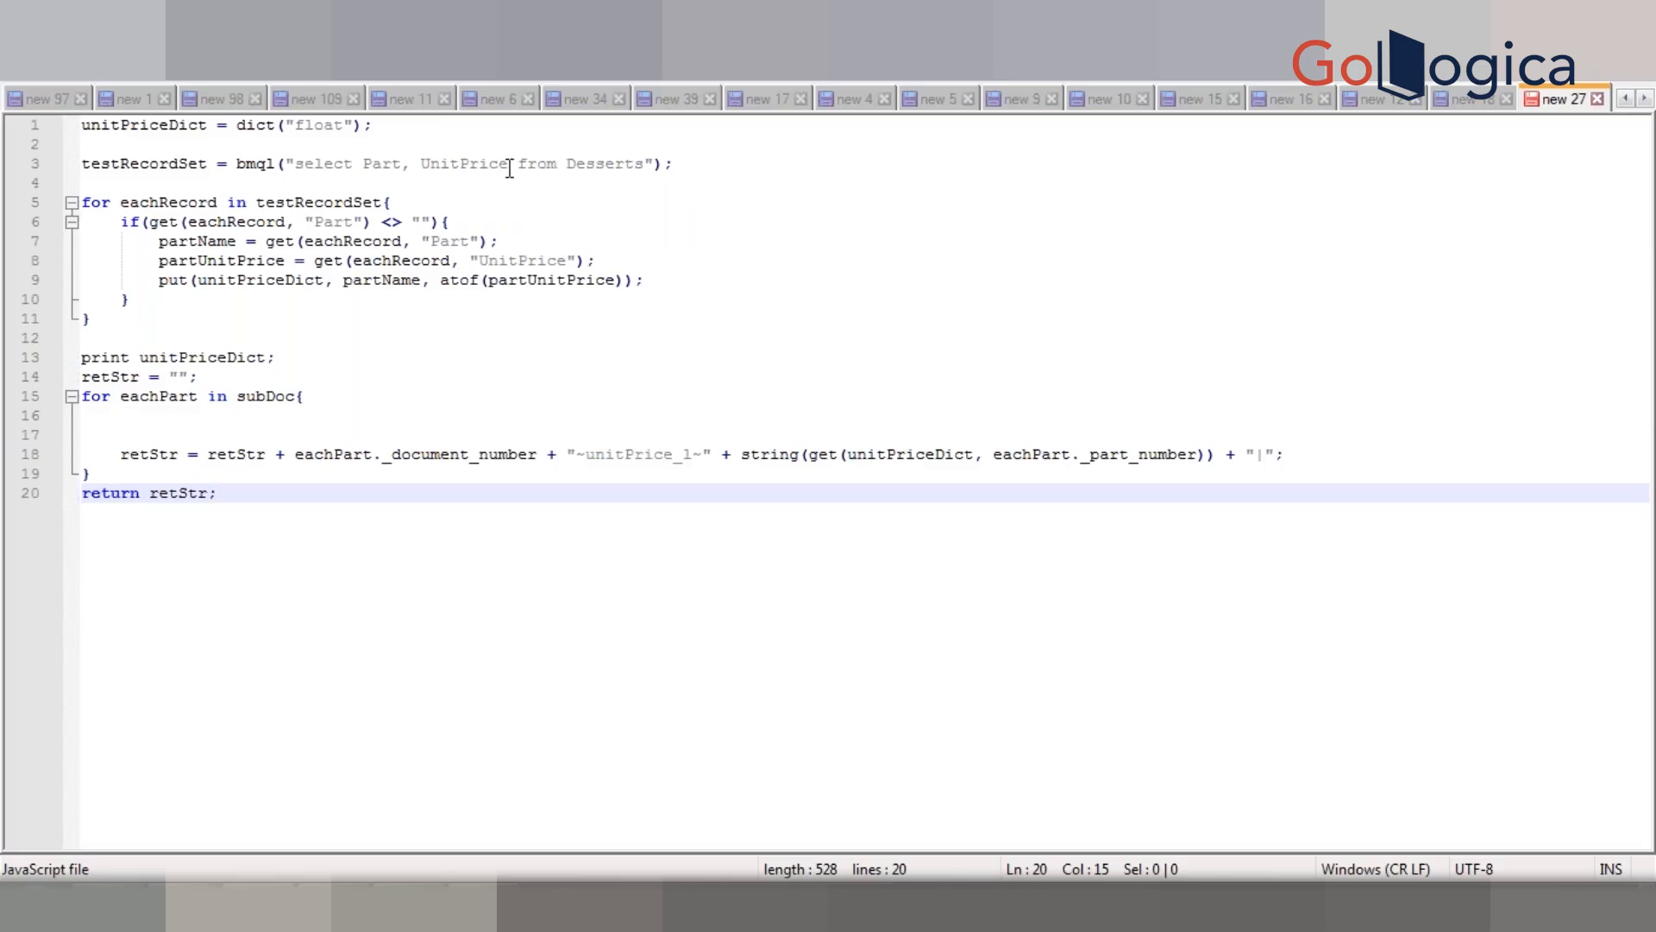
Step: Add the MaxDiscount and IsApprovalReq columns to the BMQL select on Desserts, after UnitPrice
{"action": "left_click", "coordinate": [510, 166]}
{"action": "type", "text": ", "}
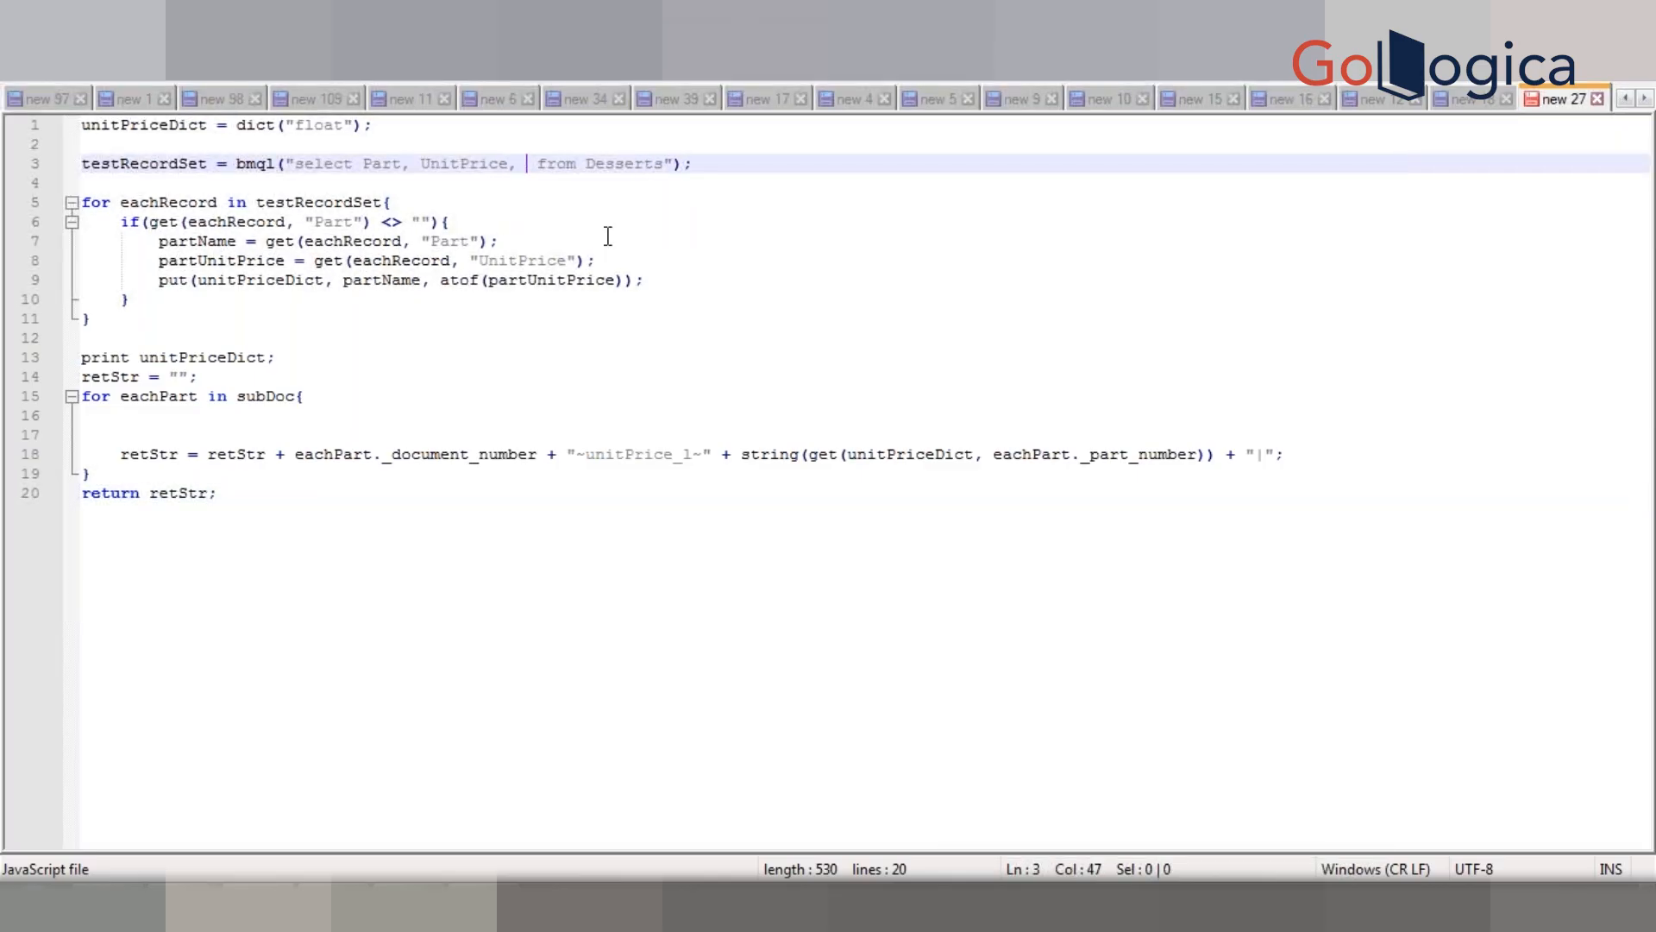
{"action": "type", "text": "MaxDiscount, IsApprovalReq"}
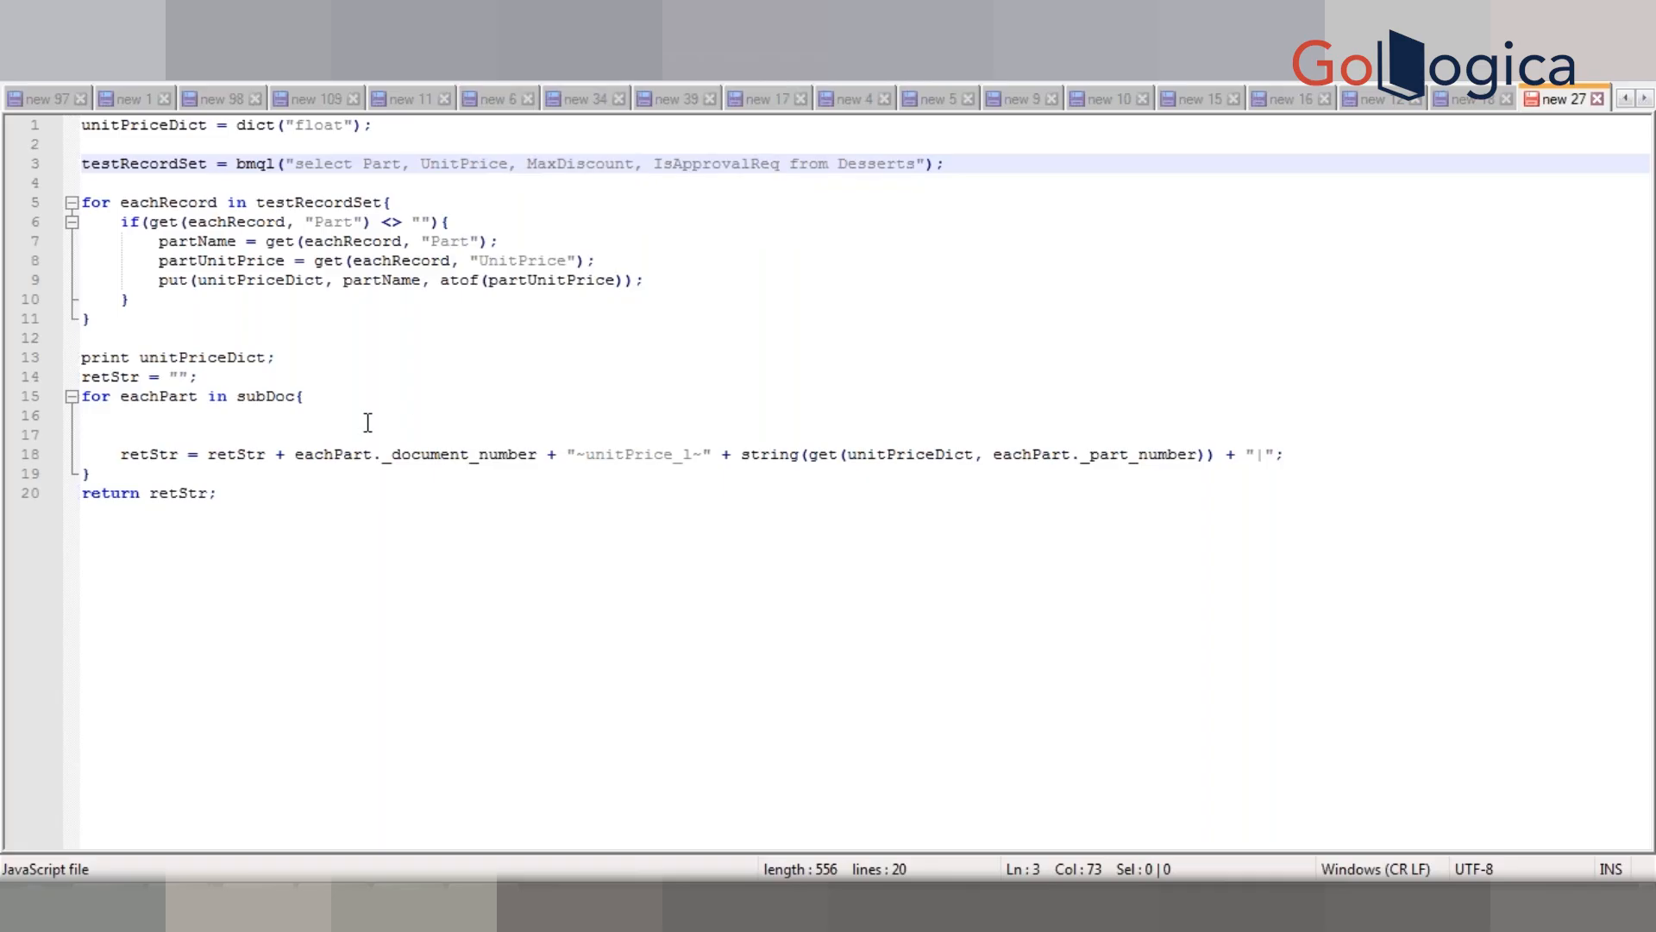
Step: Insert the line "print testRecordSet;" directly below the BMQL query
{"action": "left_click", "coordinate": [142, 188]}
{"action": "type", "text": "print "}
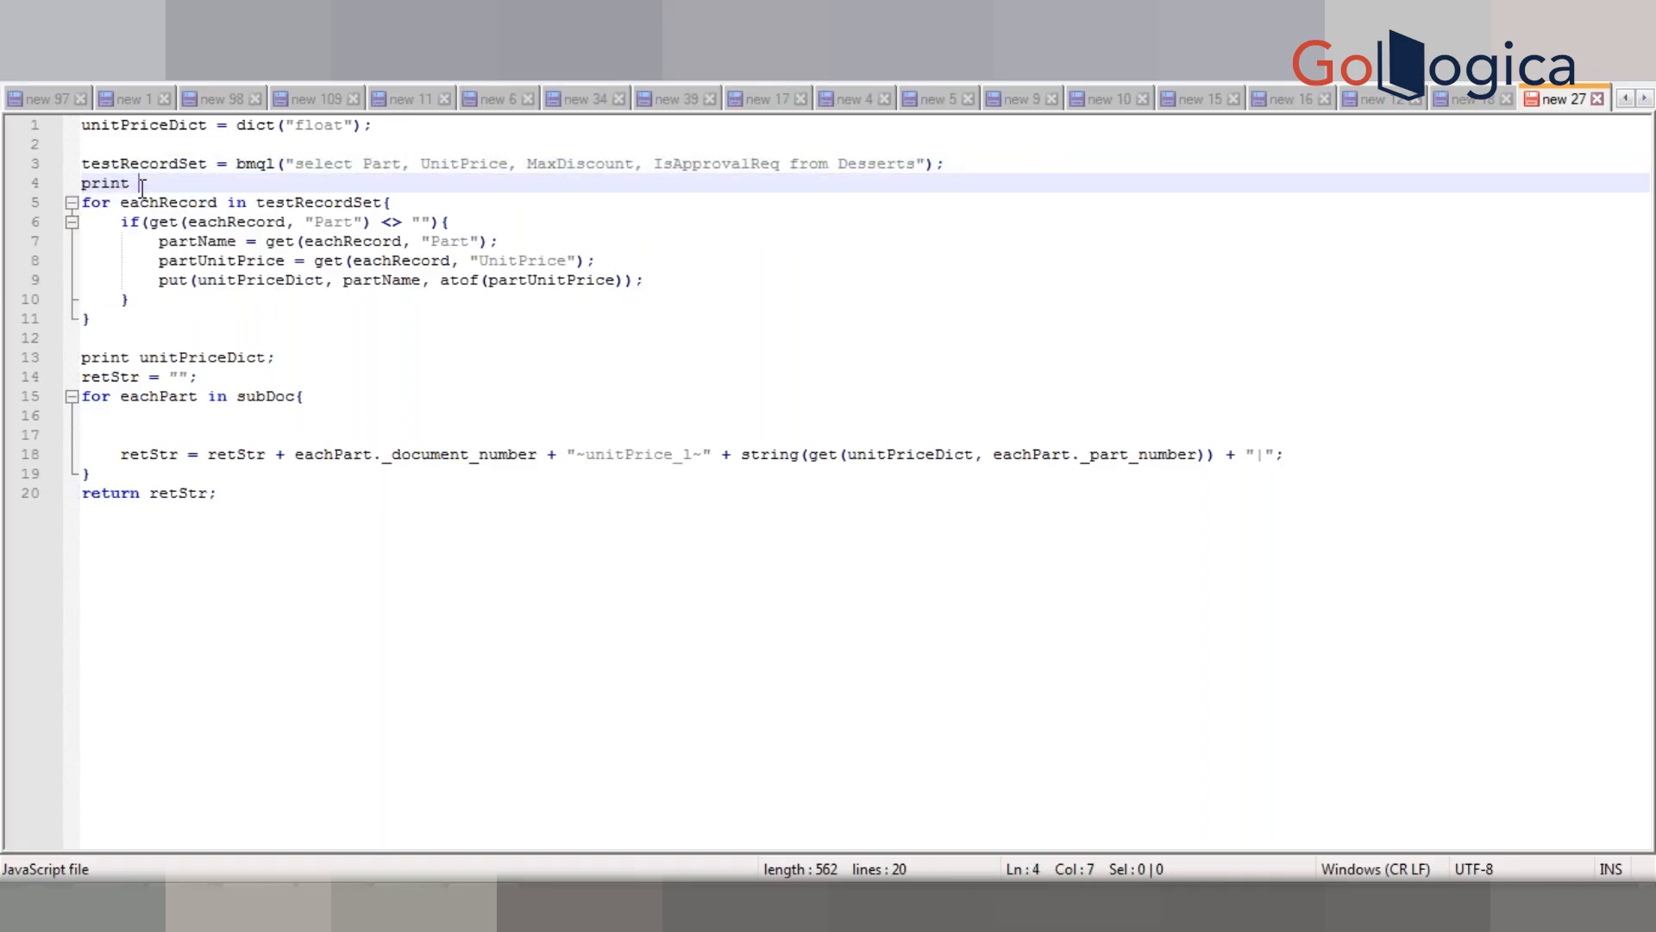
{"action": "type", "text": "test"}
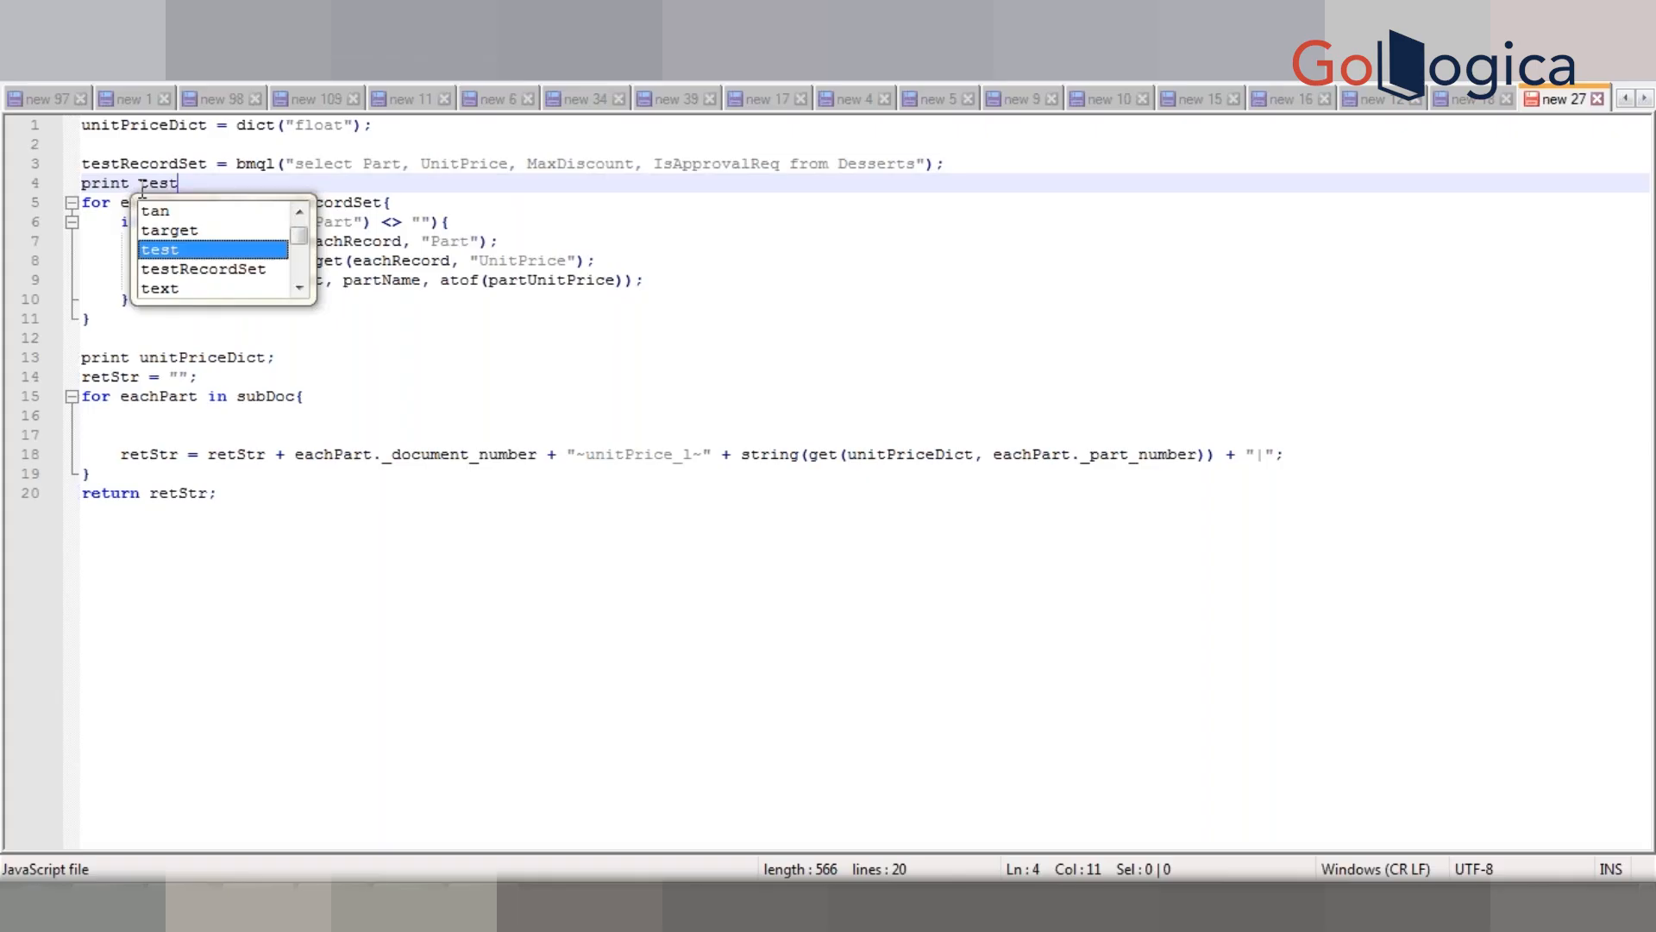
{"action": "key", "text": "Down"}
{"action": "key", "text": "Return"}
{"action": "type", "text": ";"}
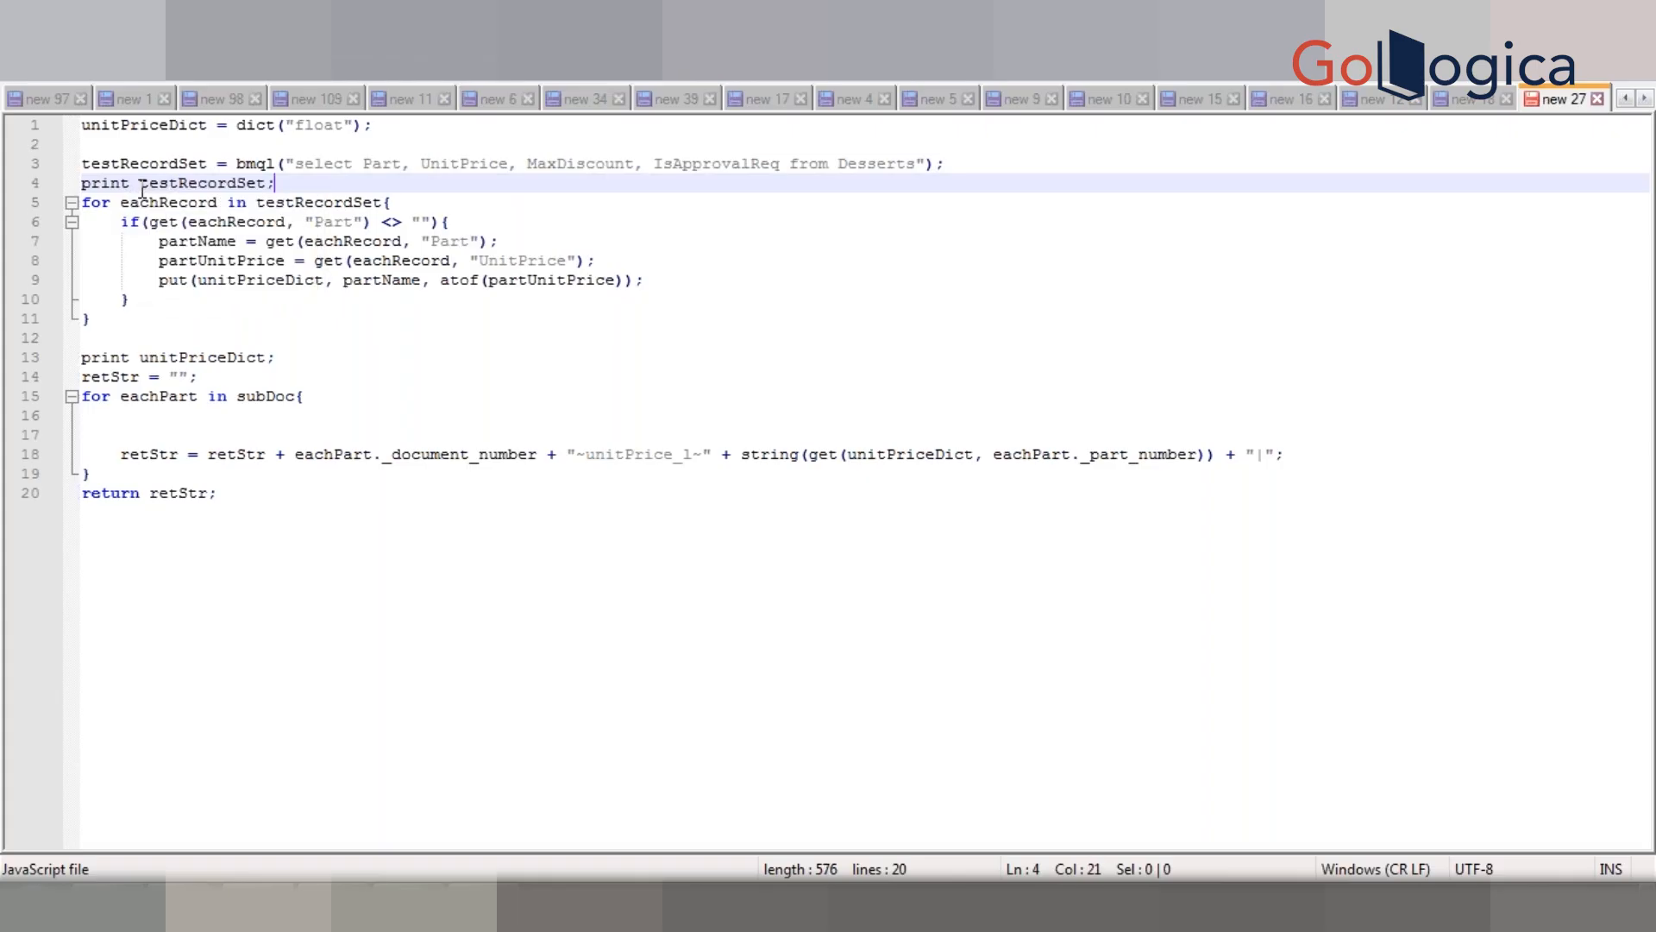
Step: Replace the script in Sub Doc's BML editor with the edited version from the text editor
{"action": "key", "text": "ctrl+a"}
{"action": "key", "text": "alt+Tab"}
{"action": "key", "text": "alt+Tab"}
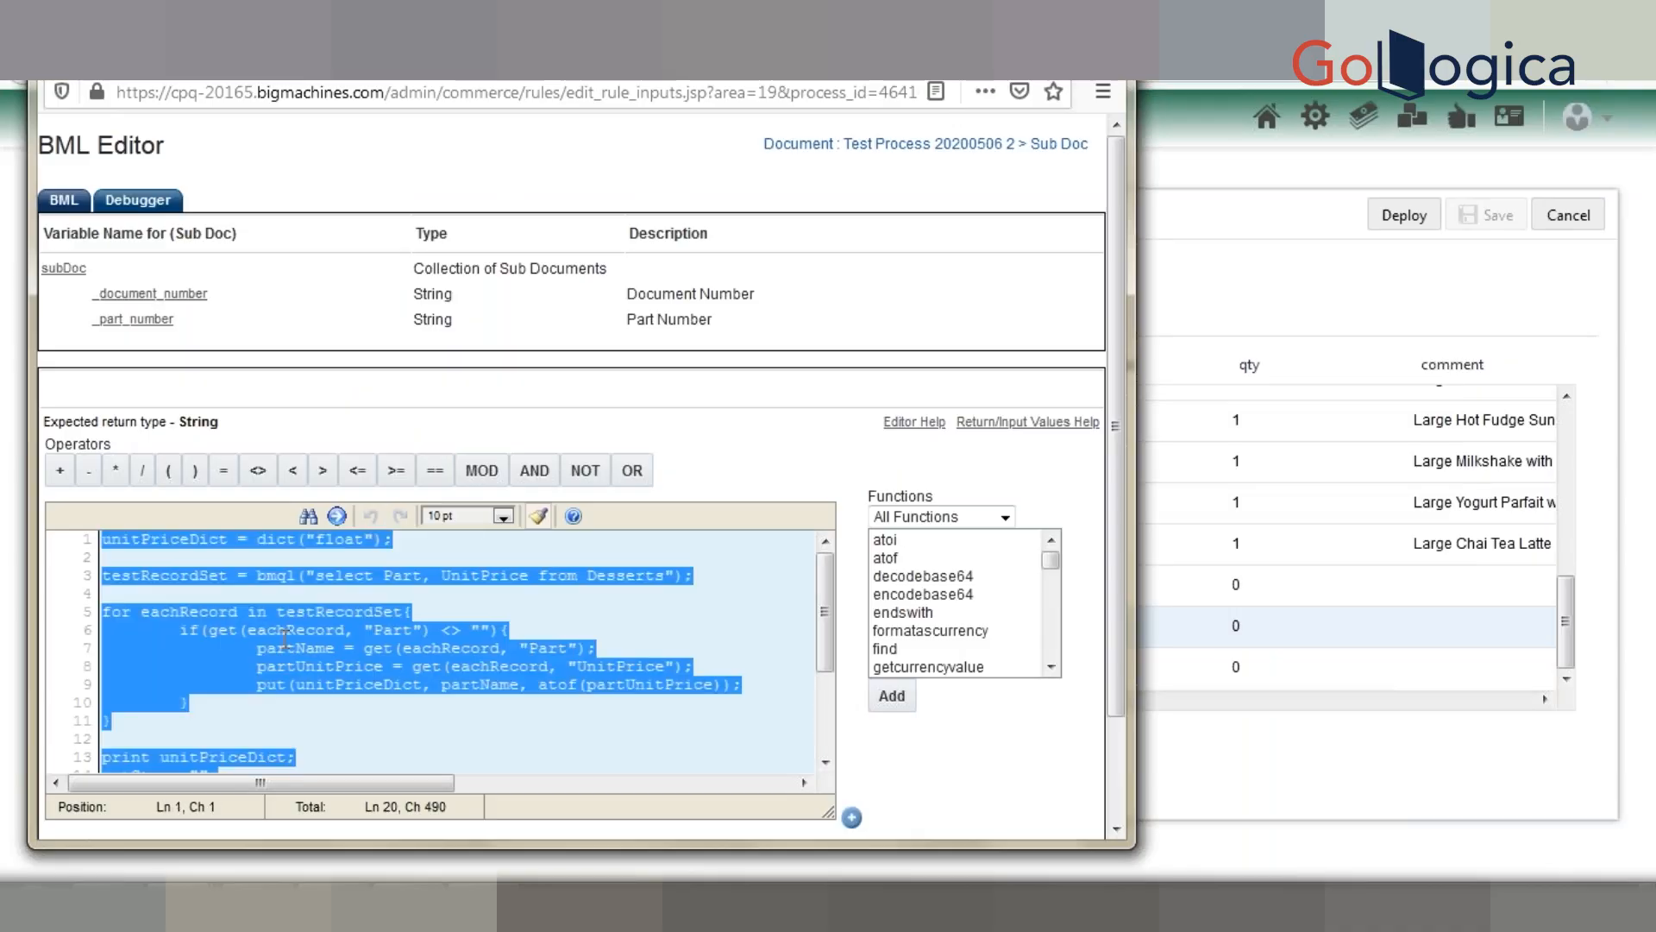
{"action": "key", "text": "ctrl+v"}
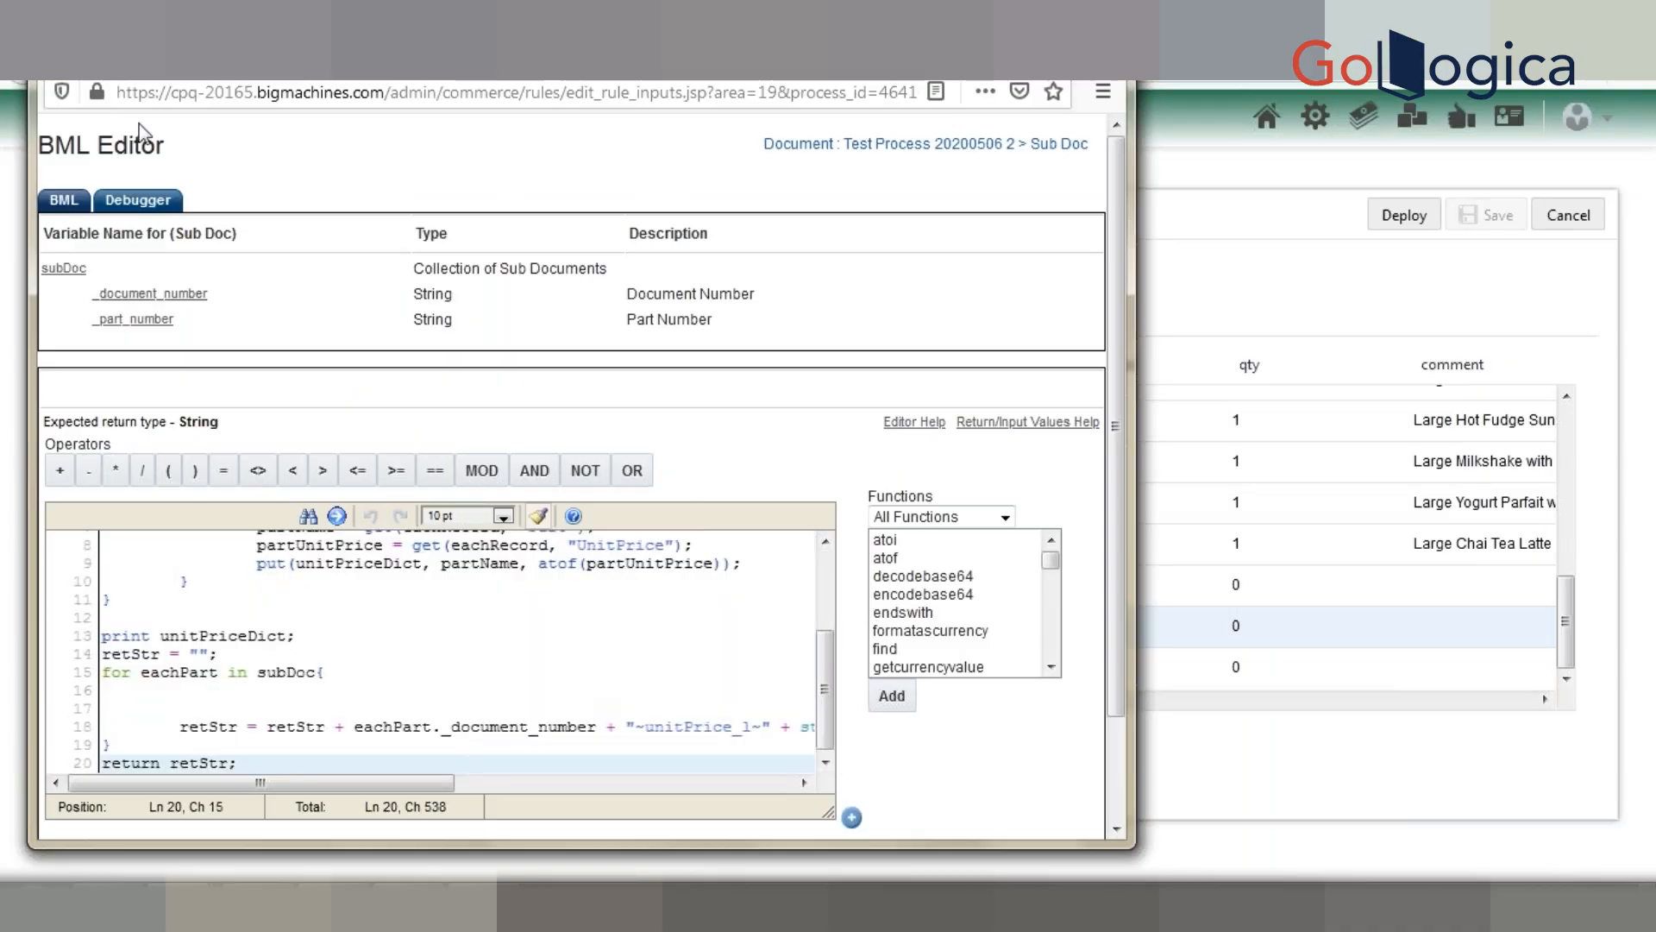
Step: Import the open quote's data into the BML debugger using its transaction number
{"action": "left_click", "coordinate": [138, 199]}
{"action": "key", "text": "alt+Tab"}
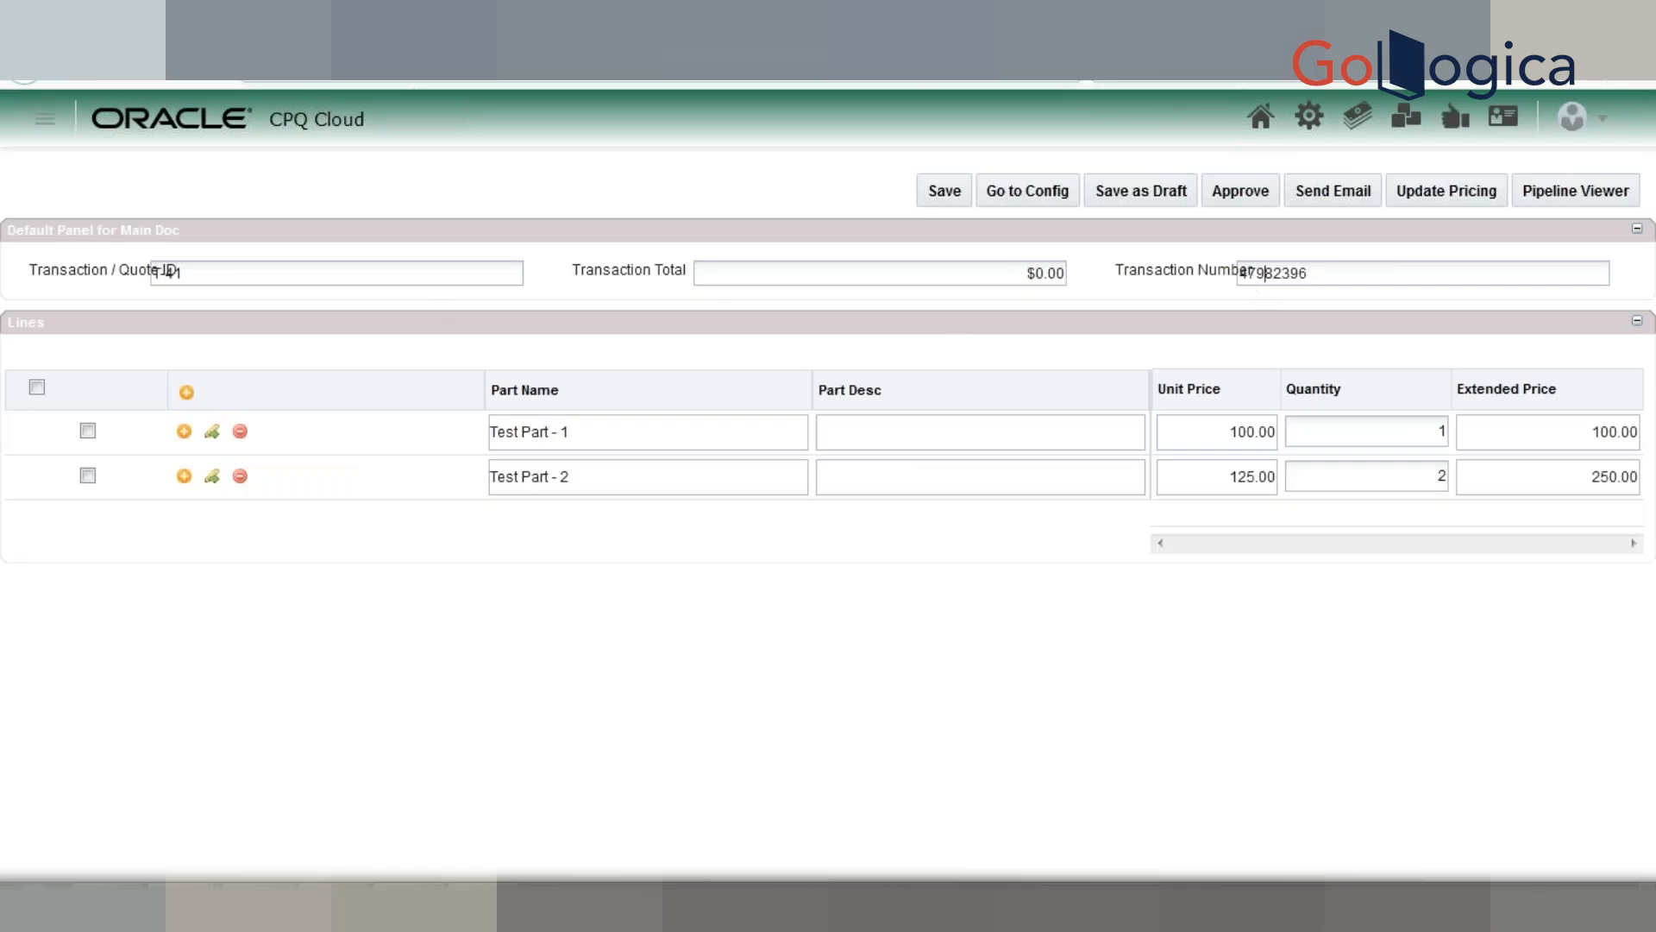
{"action": "double_click", "coordinate": [1264, 273]}
{"action": "key", "text": "ctrl+c"}
{"action": "key", "text": "alt+Tab"}
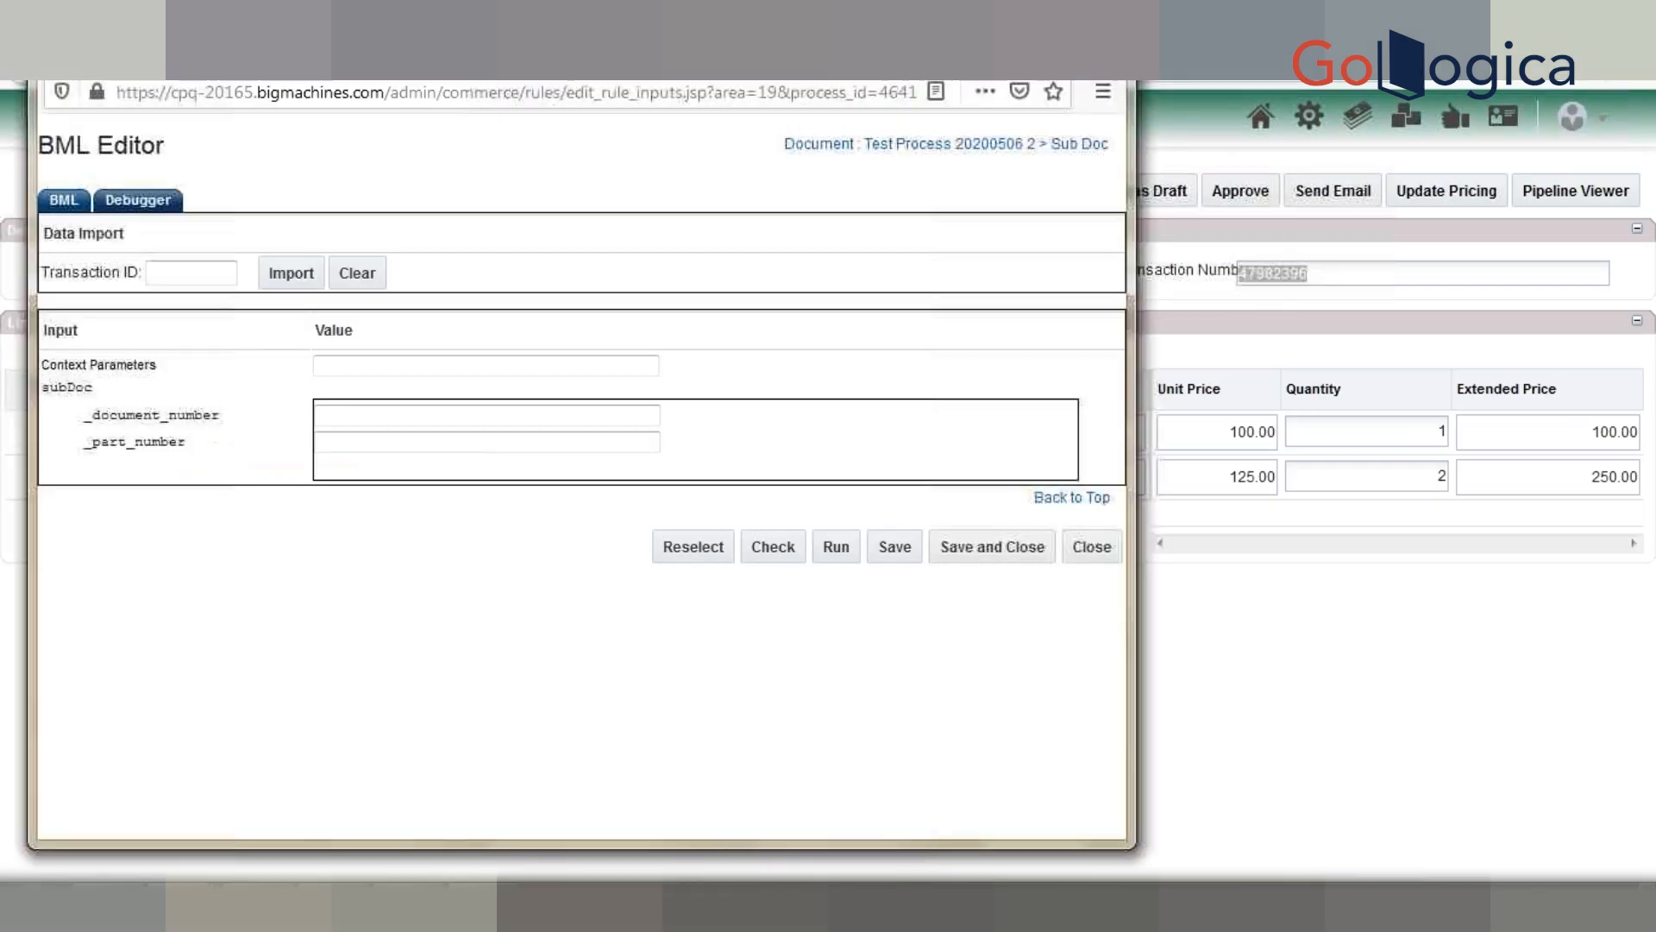
{"action": "key", "text": "ctrl+v"}
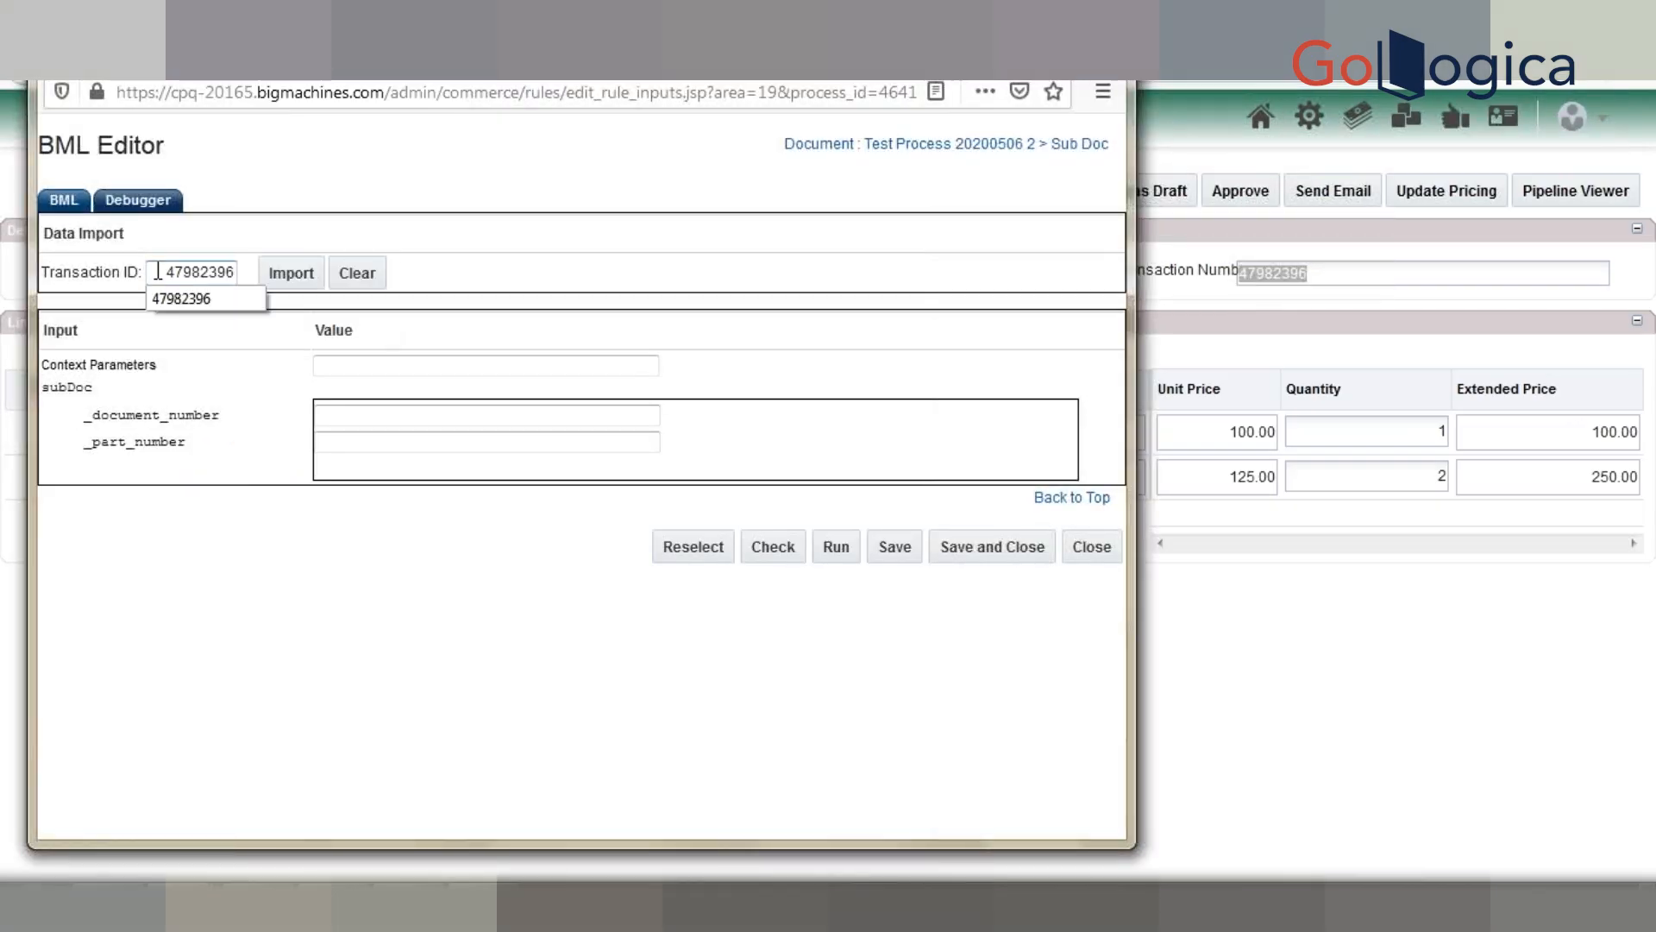
{"action": "left_click", "coordinate": [304, 281]}
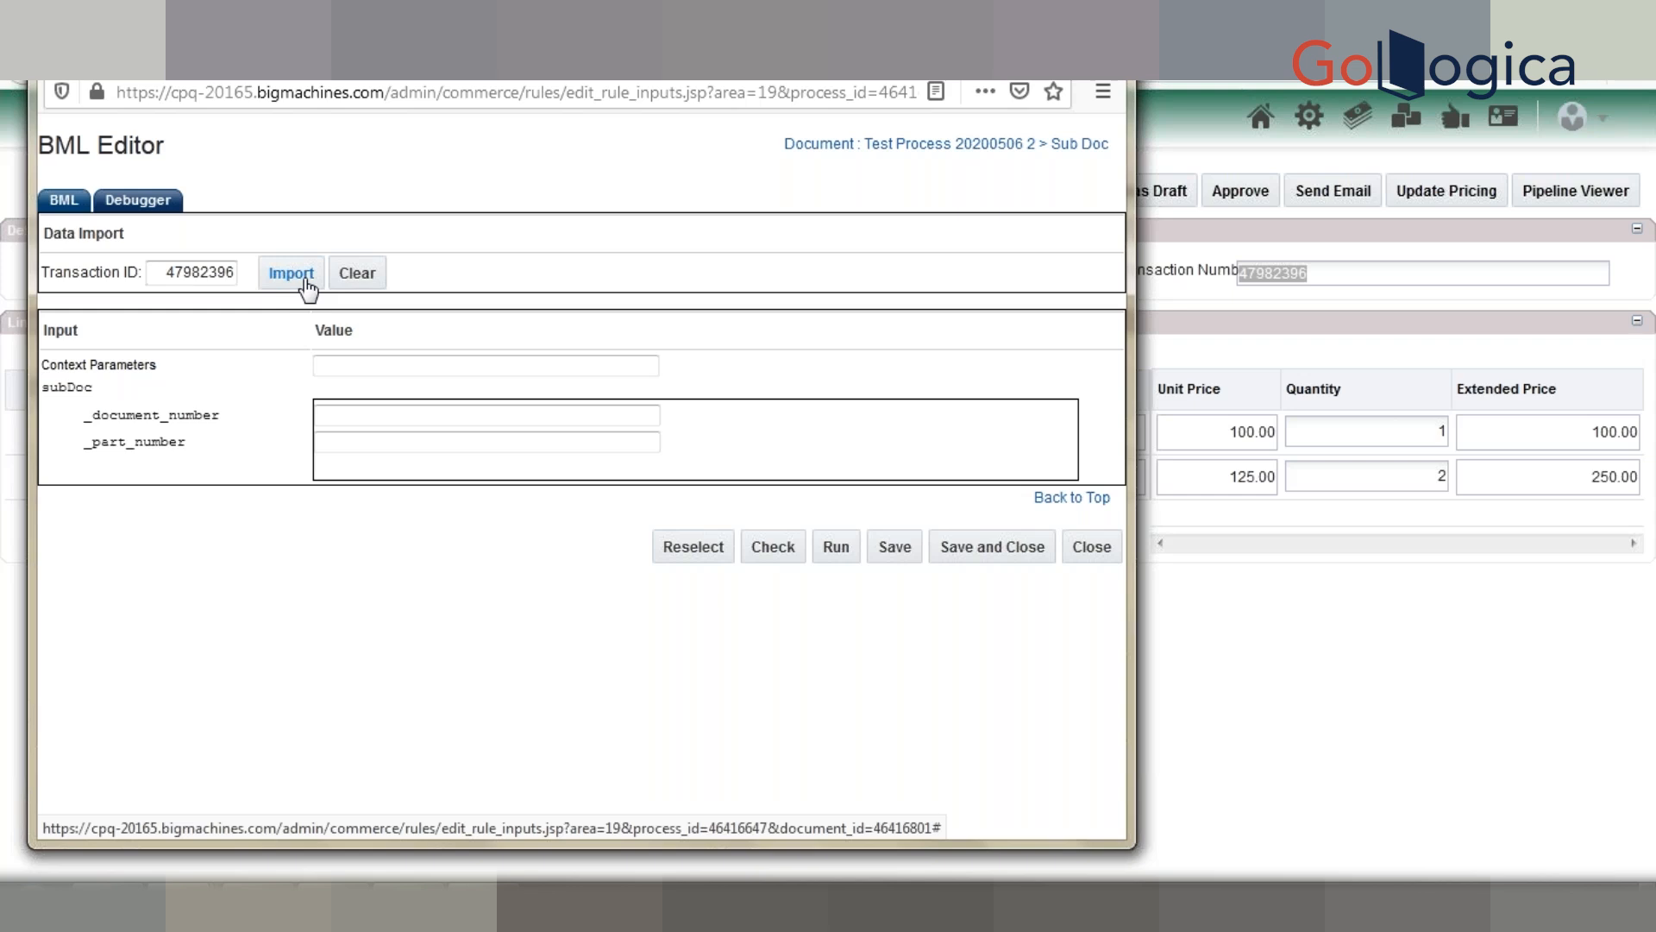
{"action": "left_click", "coordinate": [304, 281]}
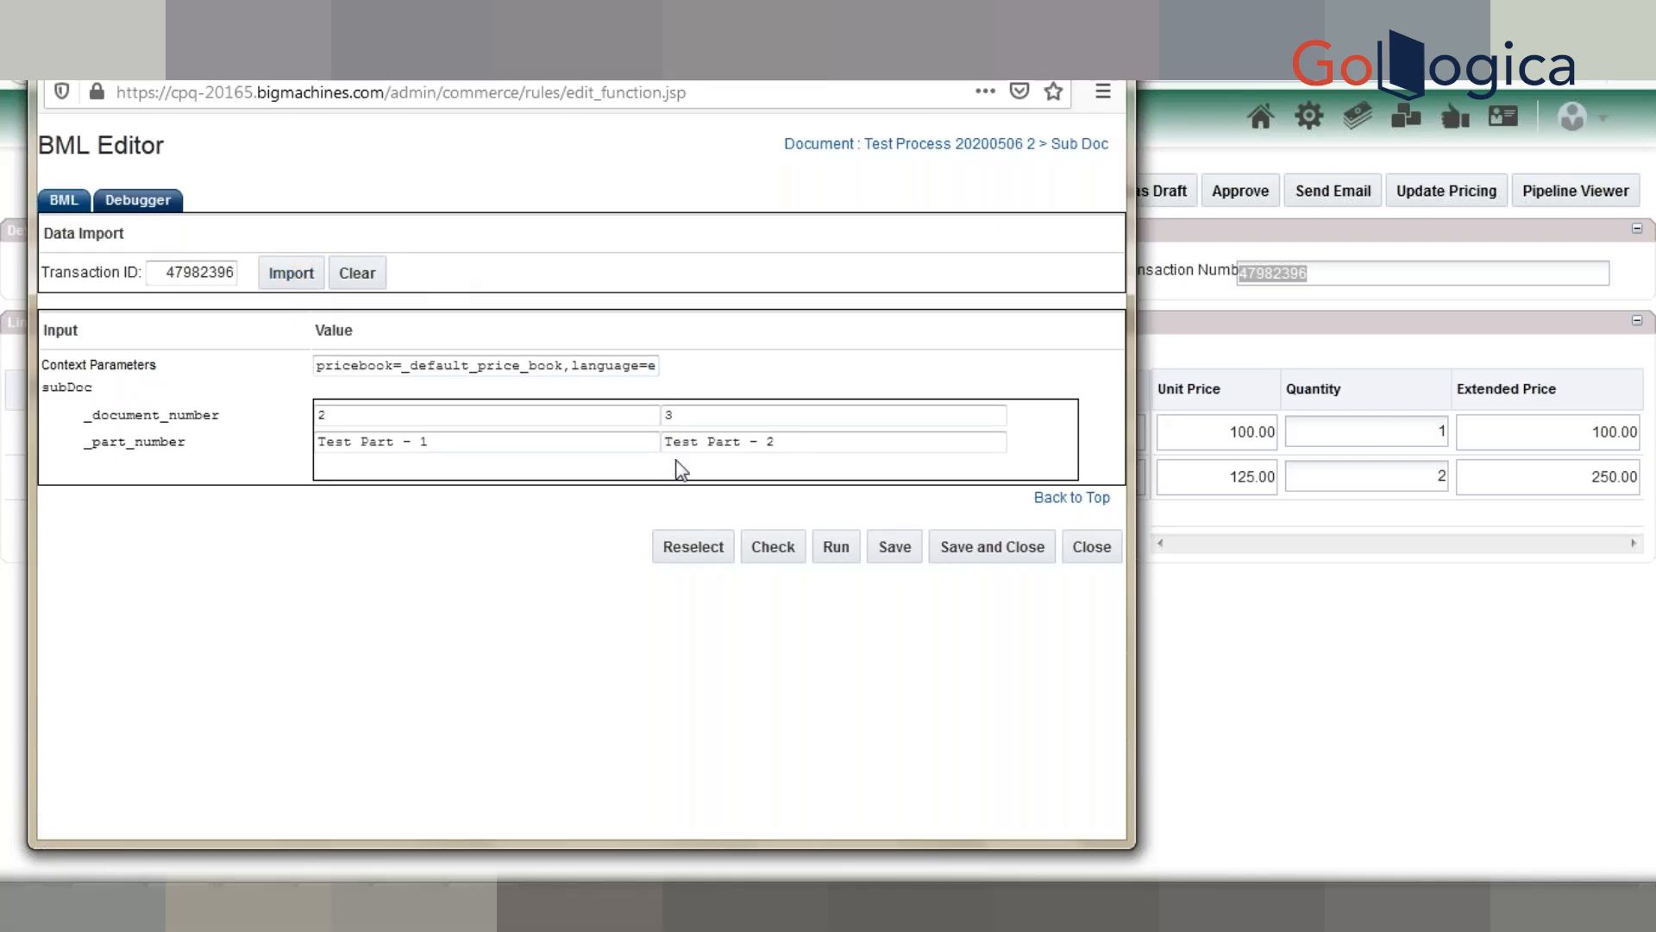
Step: Run the Sub Doc script and examine the printed Desserts records in the console output
{"action": "left_click", "coordinate": [65, 204]}
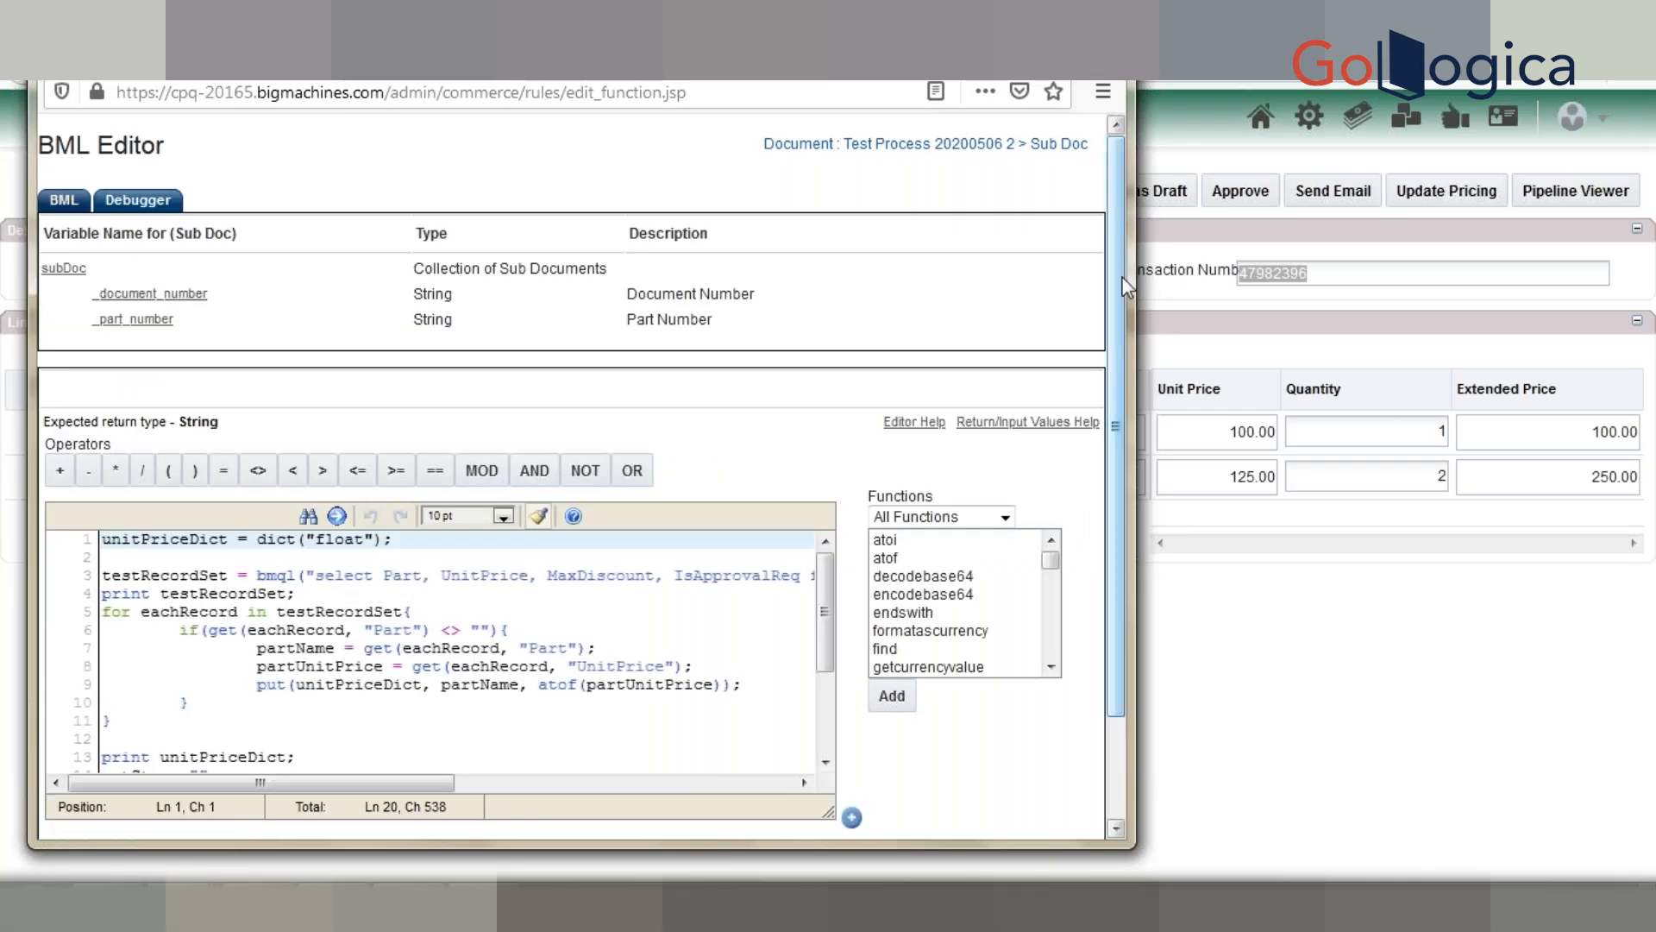
{"action": "scroll", "coordinate": [1122, 297], "scroll_direction": "down", "scroll_amount": 3}
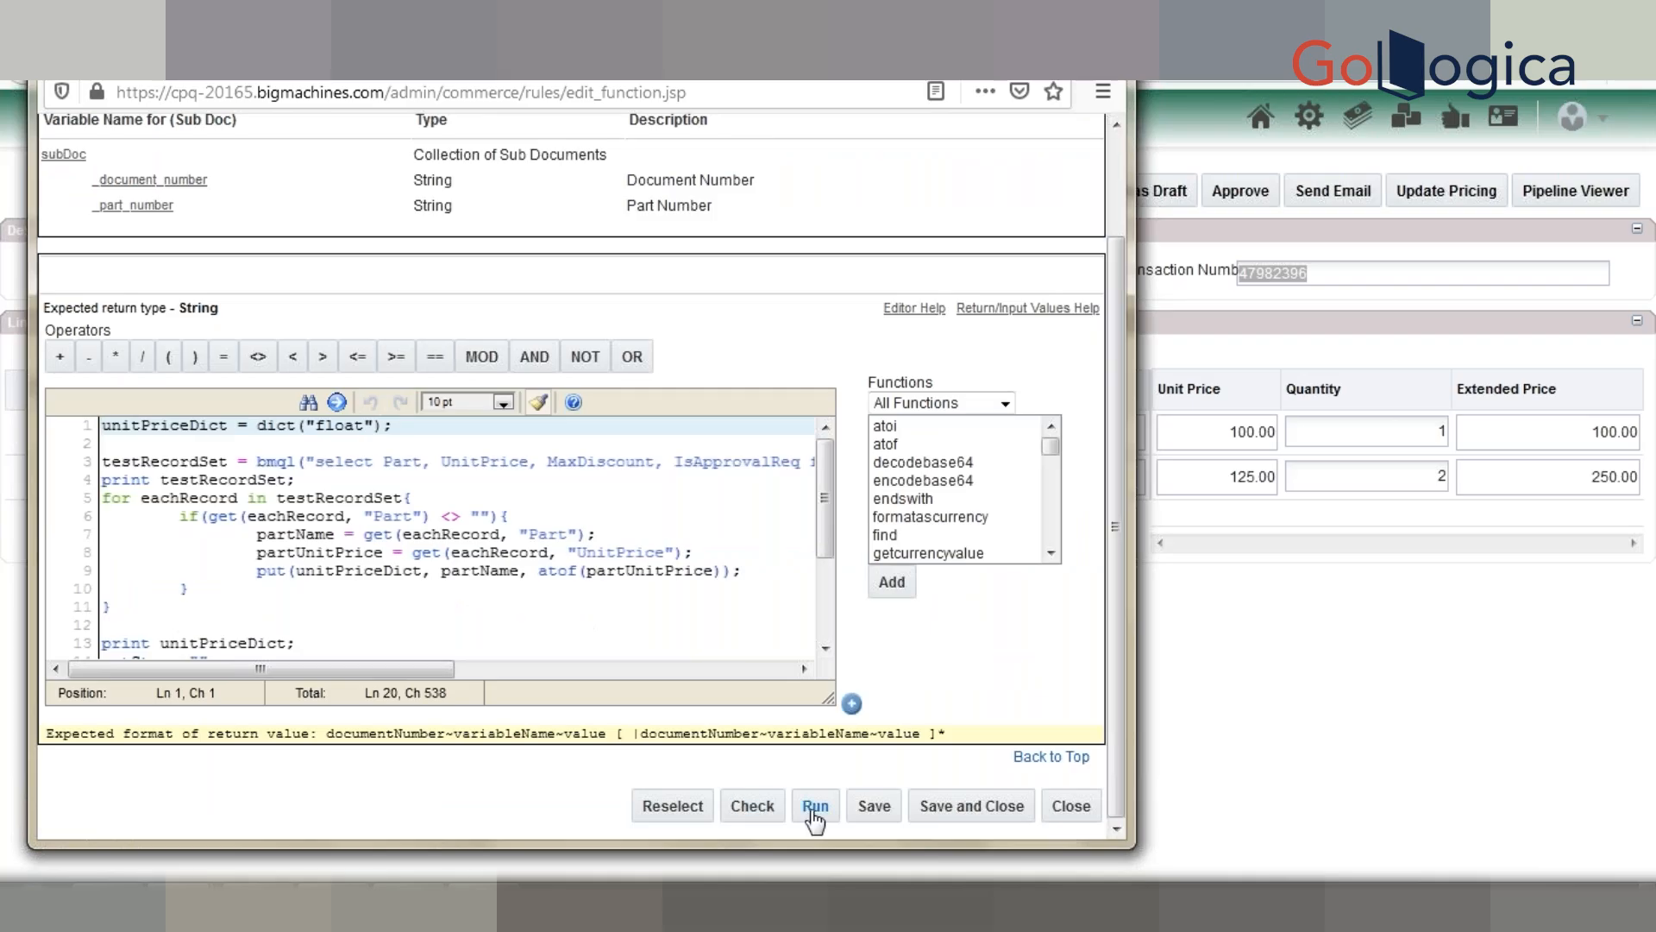
{"action": "left_click", "coordinate": [814, 808]}
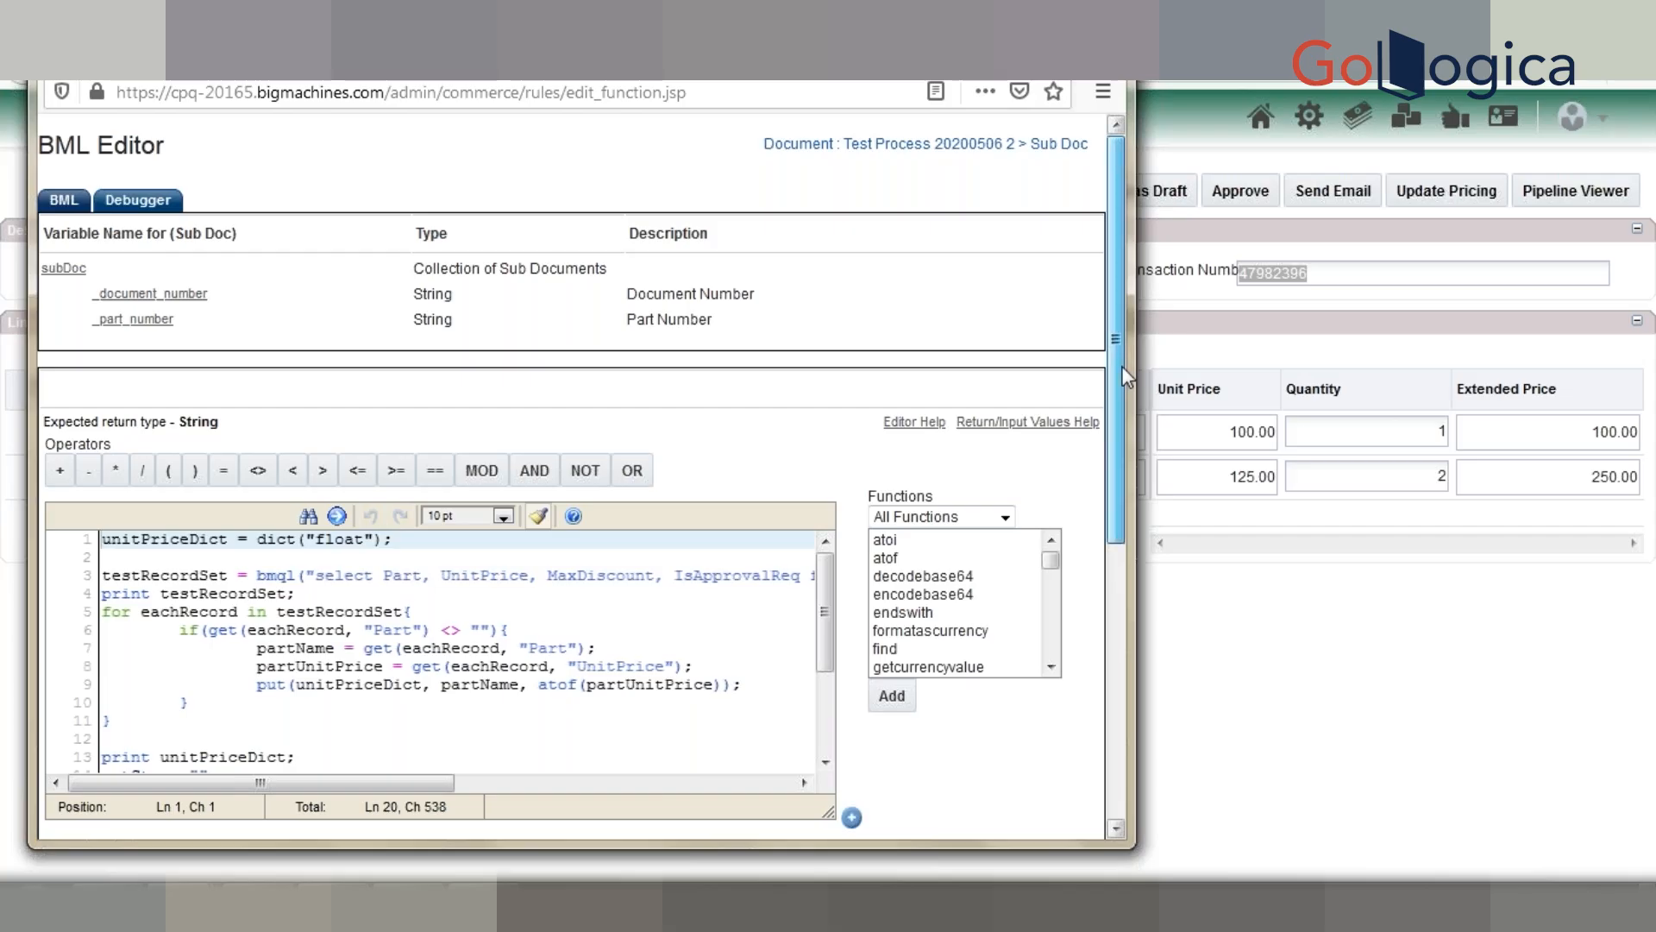
{"action": "left_click_drag", "start_coordinate": [1120, 395], "coordinate": [1116, 655]}
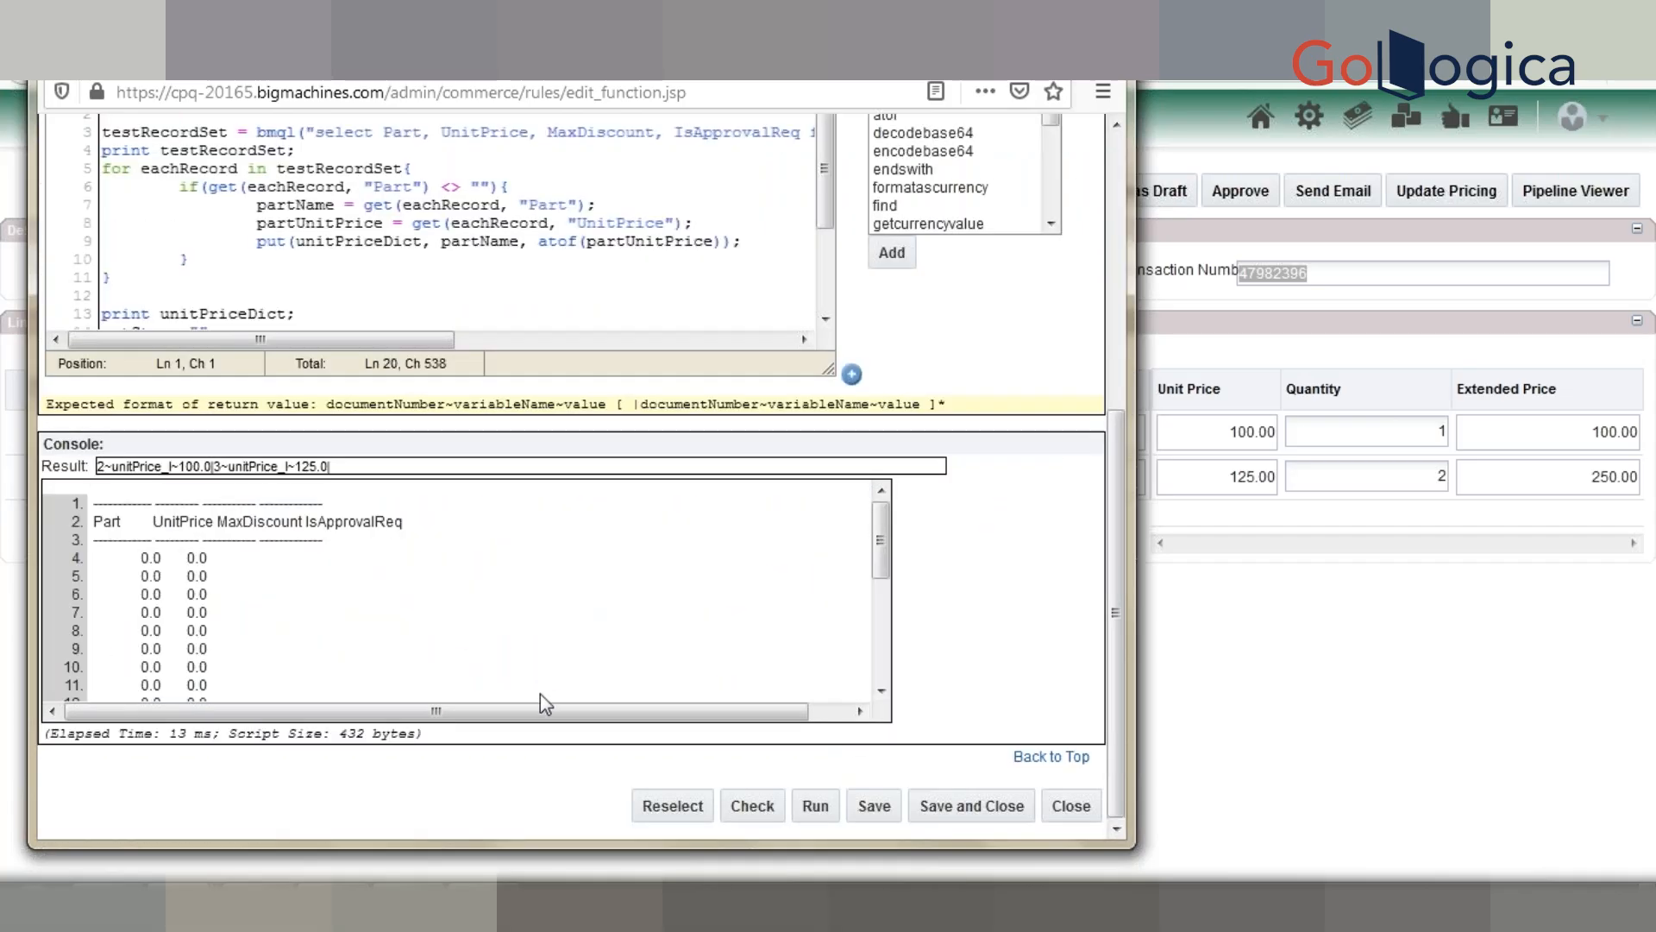
{"action": "scroll", "coordinate": [879, 545], "scroll_direction": "down", "scroll_amount": 4}
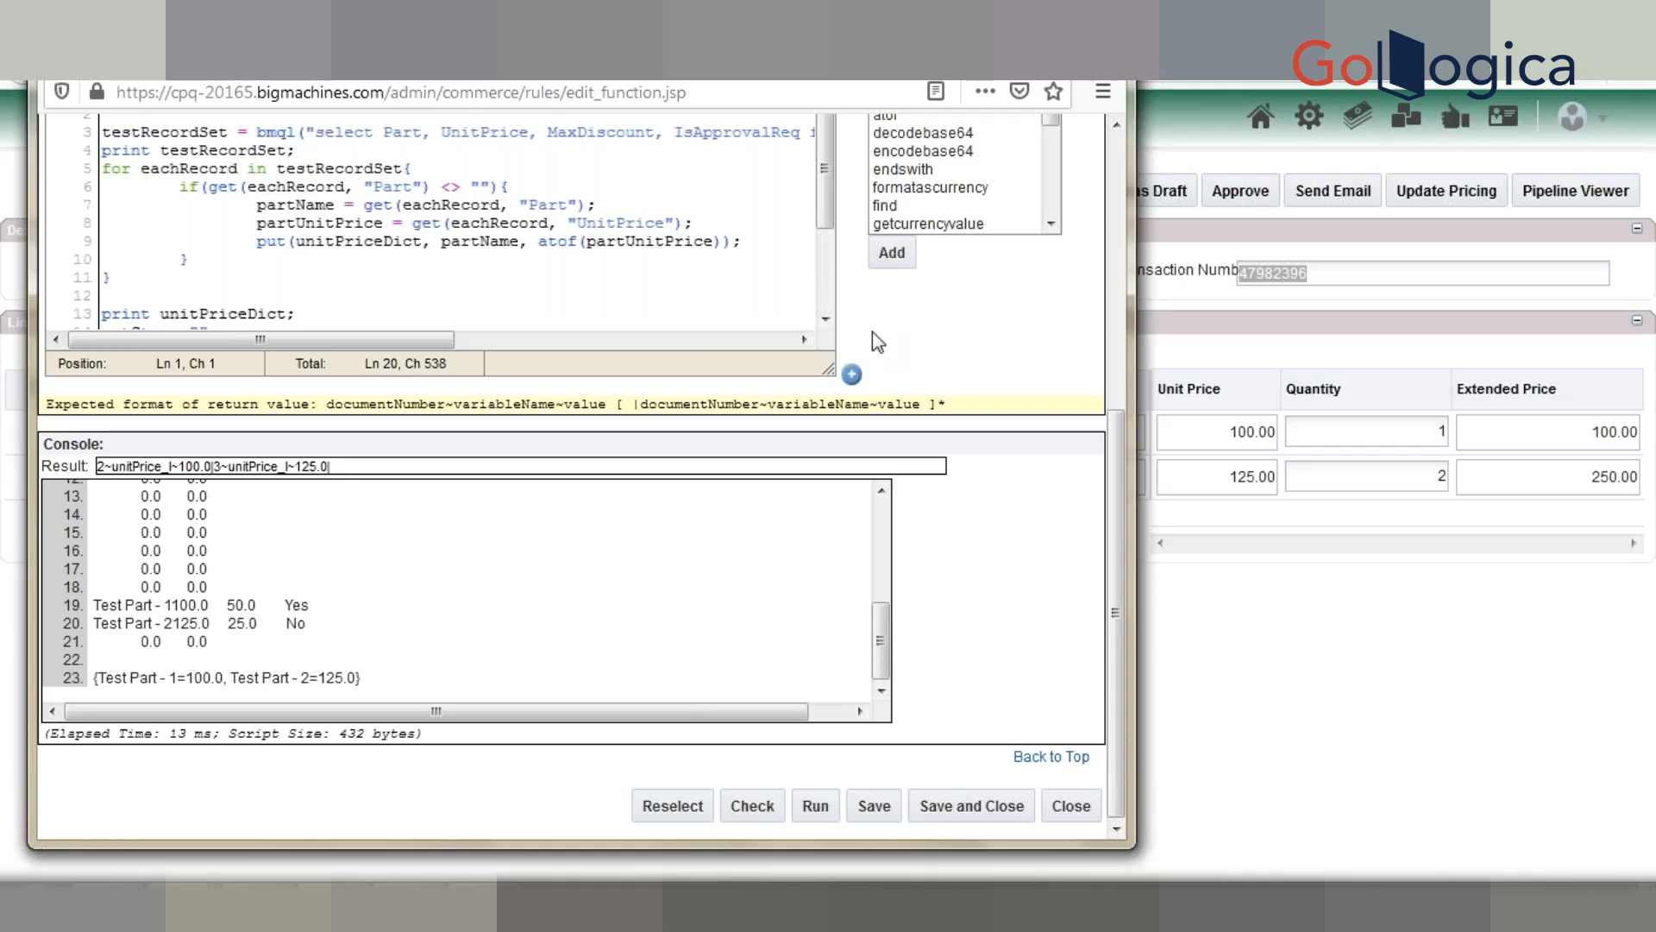
Step: Open the attribute list of Sub Doc from the process's document list
{"action": "key", "text": "alt+Tab"}
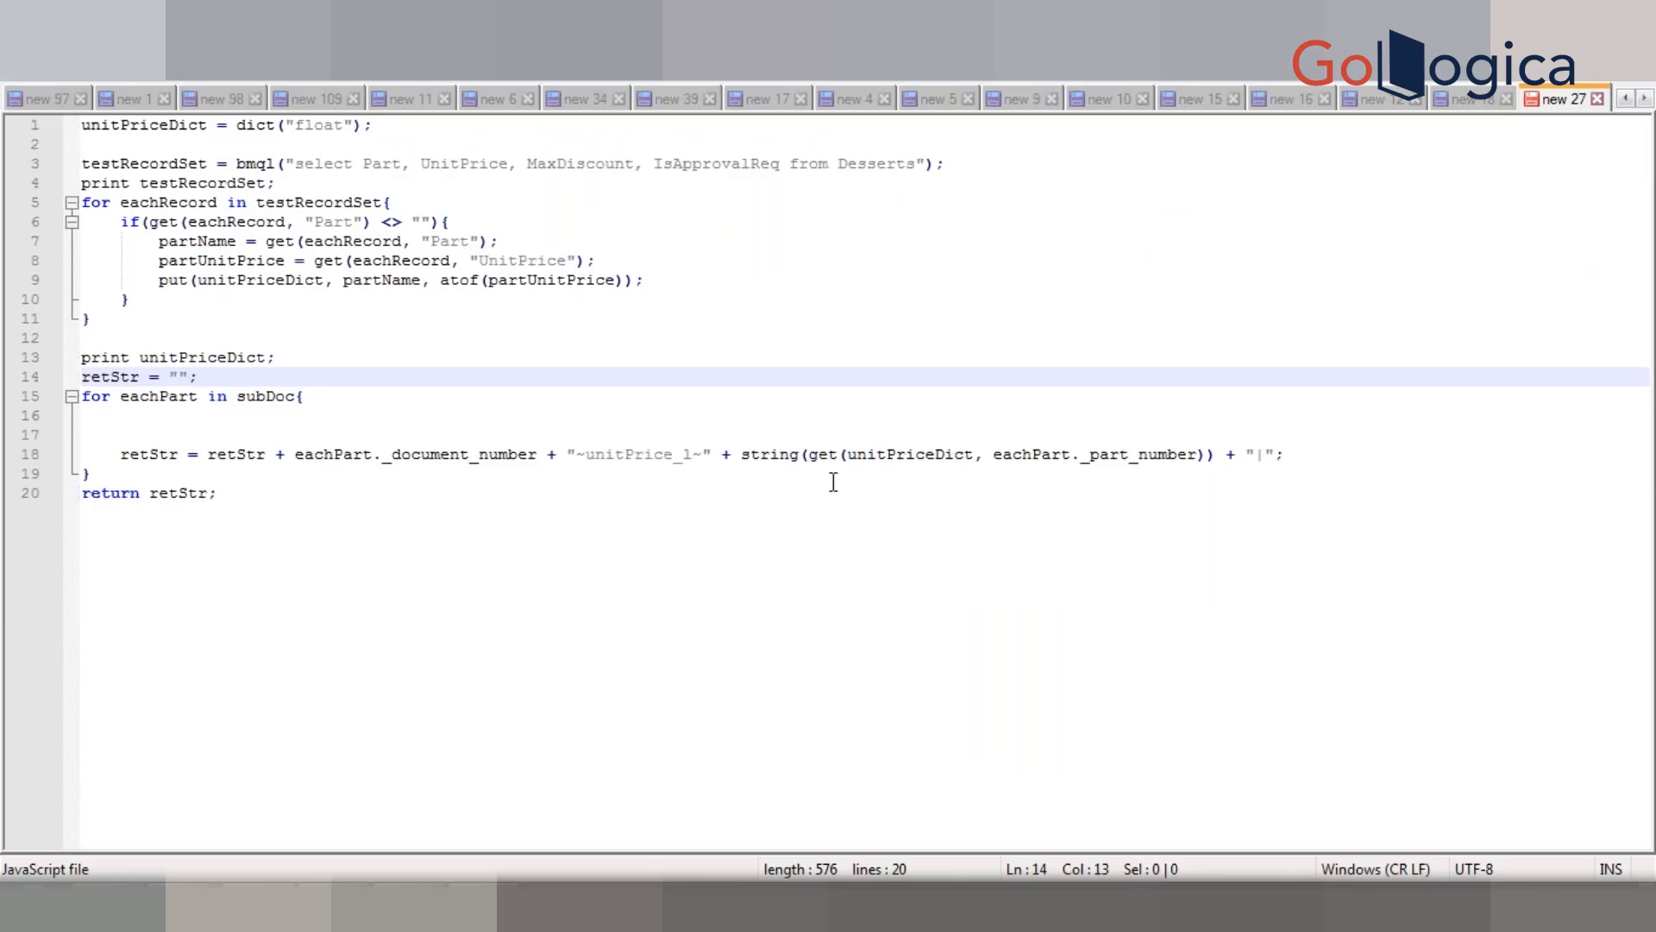
{"action": "key", "text": "alt+Tab"}
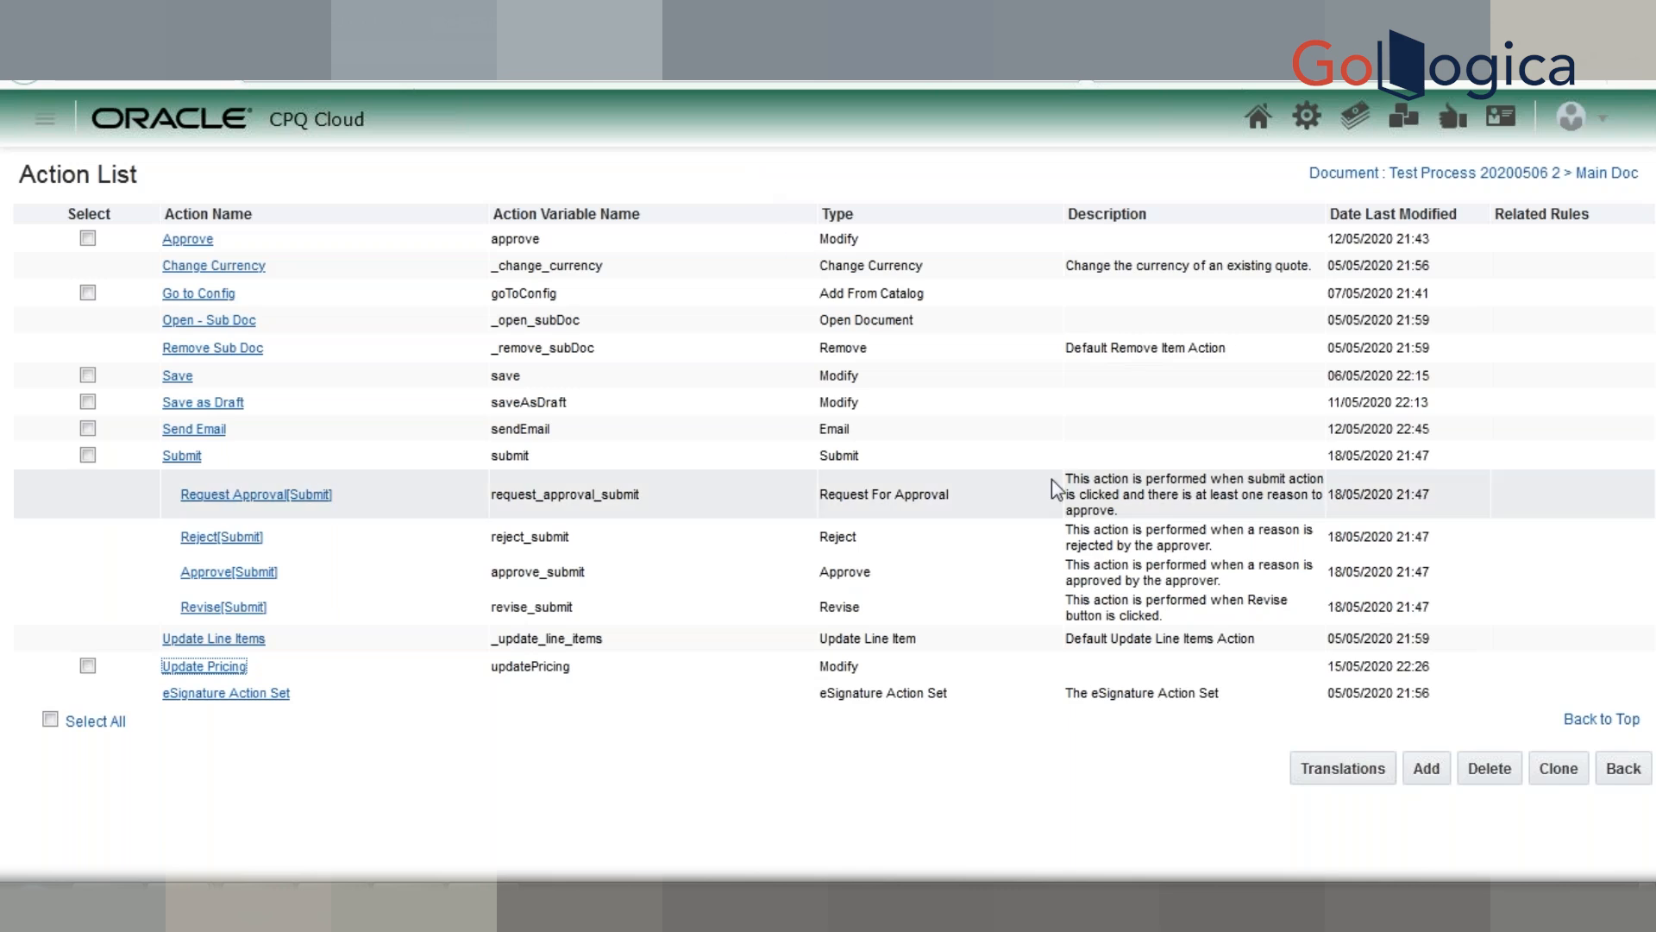
{"action": "left_click", "coordinate": [1610, 781]}
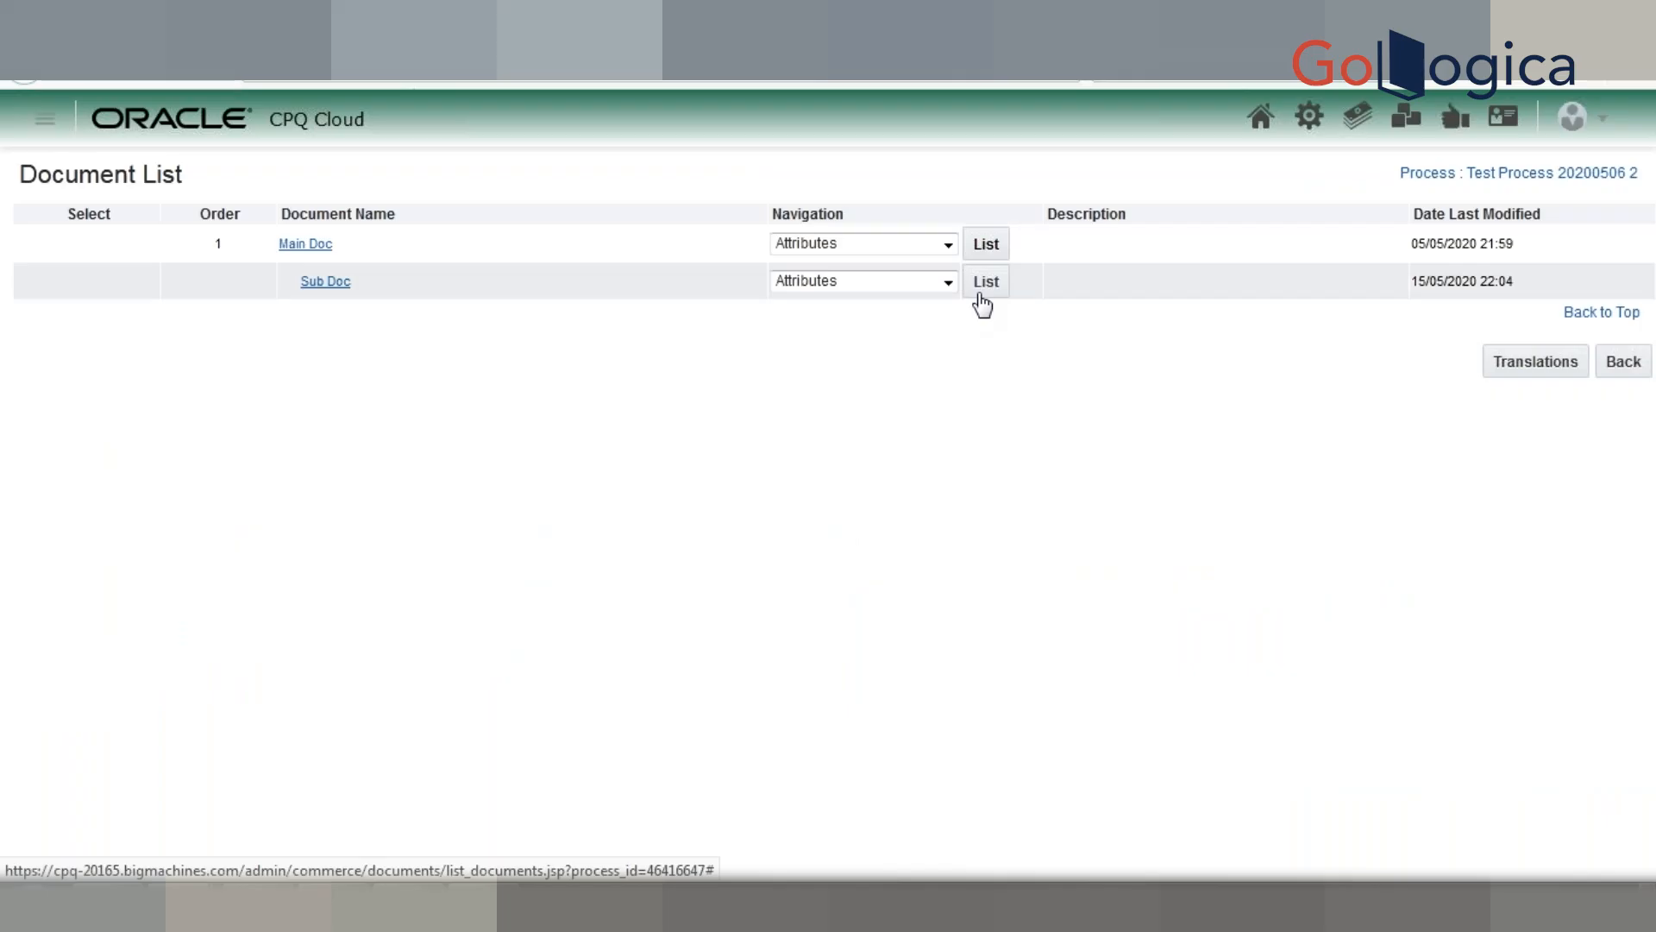
{"action": "left_click", "coordinate": [981, 290]}
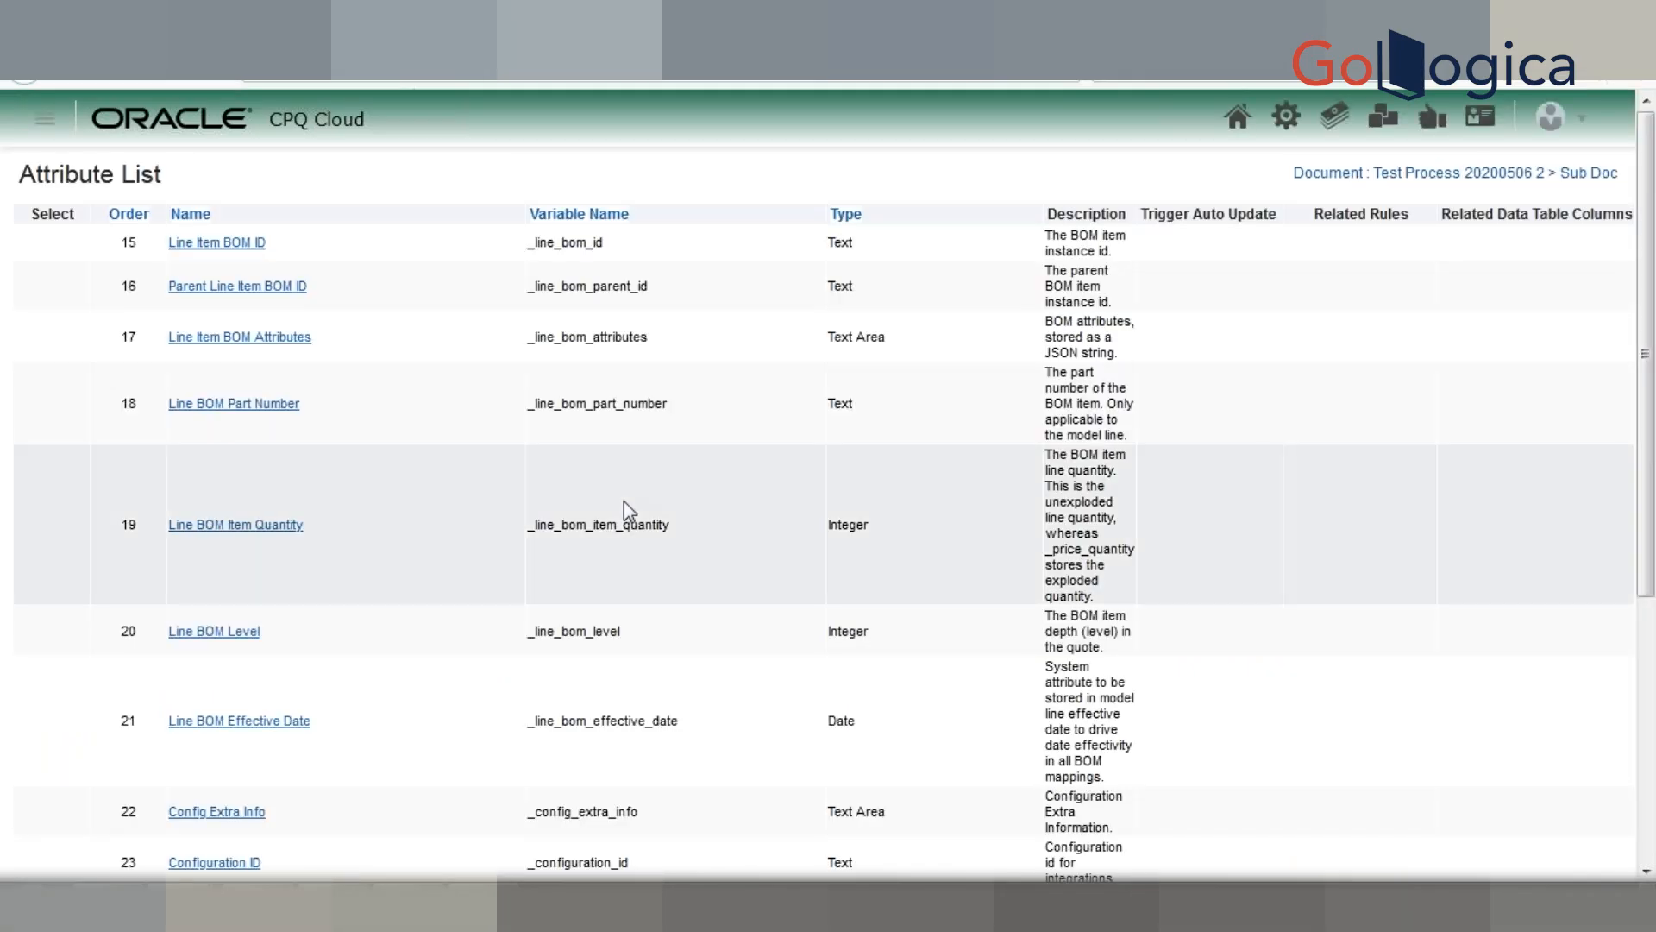
{"action": "scroll", "coordinate": [624, 500], "scroll_direction": "down", "scroll_amount": 5}
Step: Add a Float attribute labelled MaxDiscount with the variable name maxDiscount_l to Sub Doc
{"action": "left_click", "coordinate": [1473, 849]}
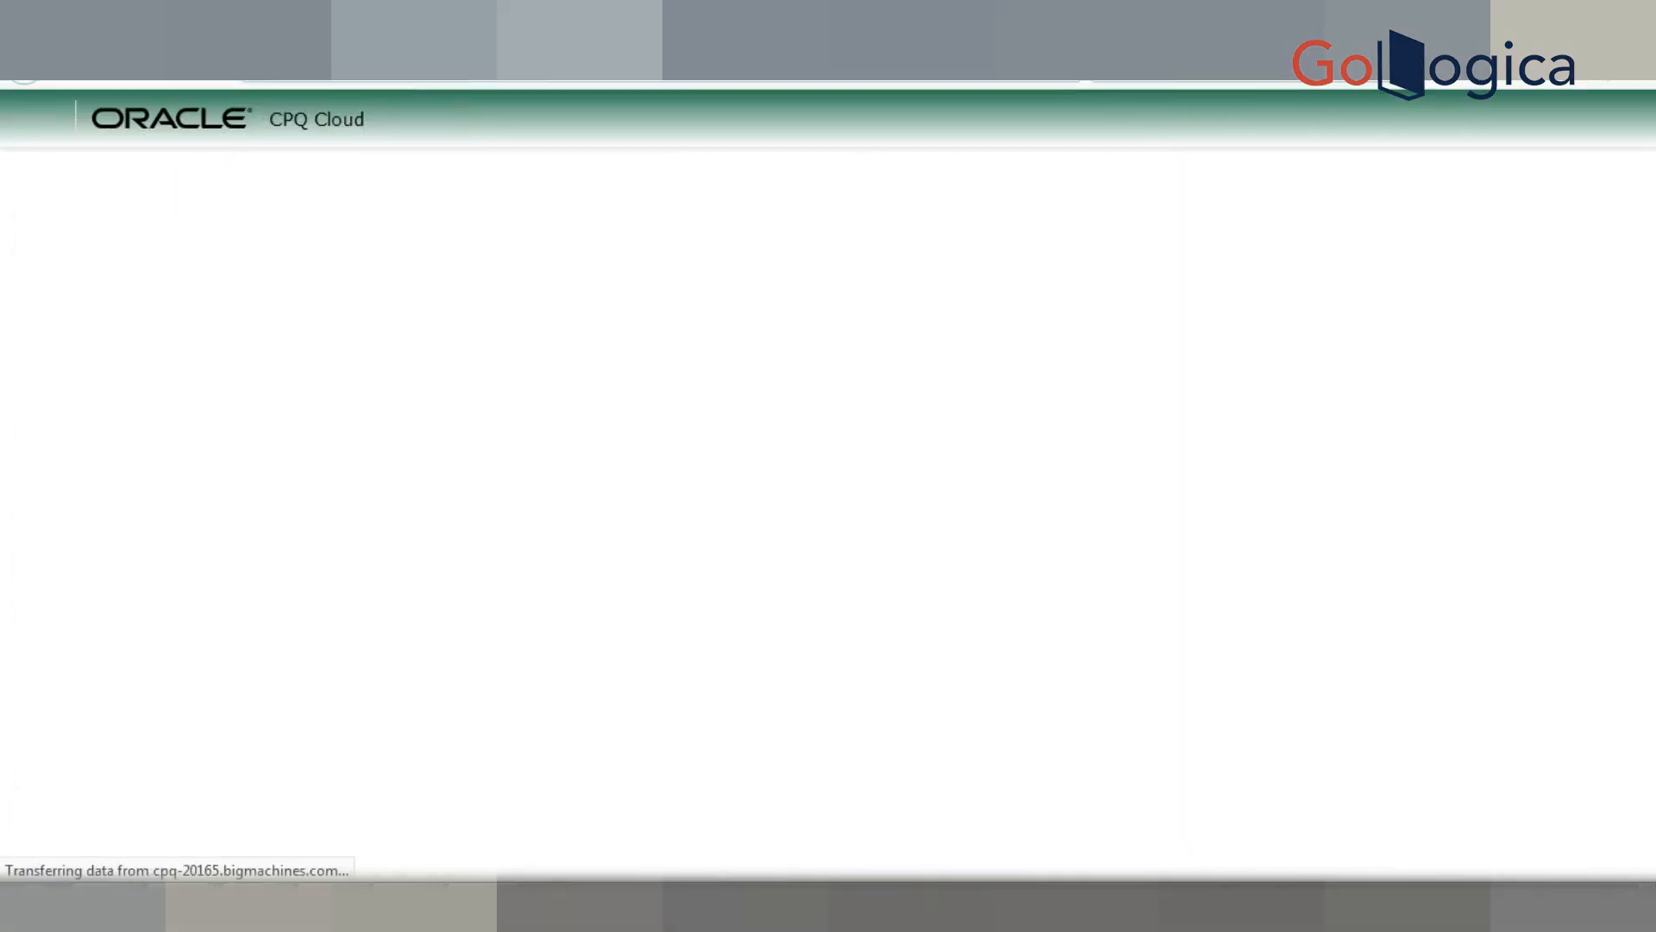
{"action": "type", "text": "MaxDiscount"}
{"action": "key", "text": "Tab"}
{"action": "key", "text": "Right"}
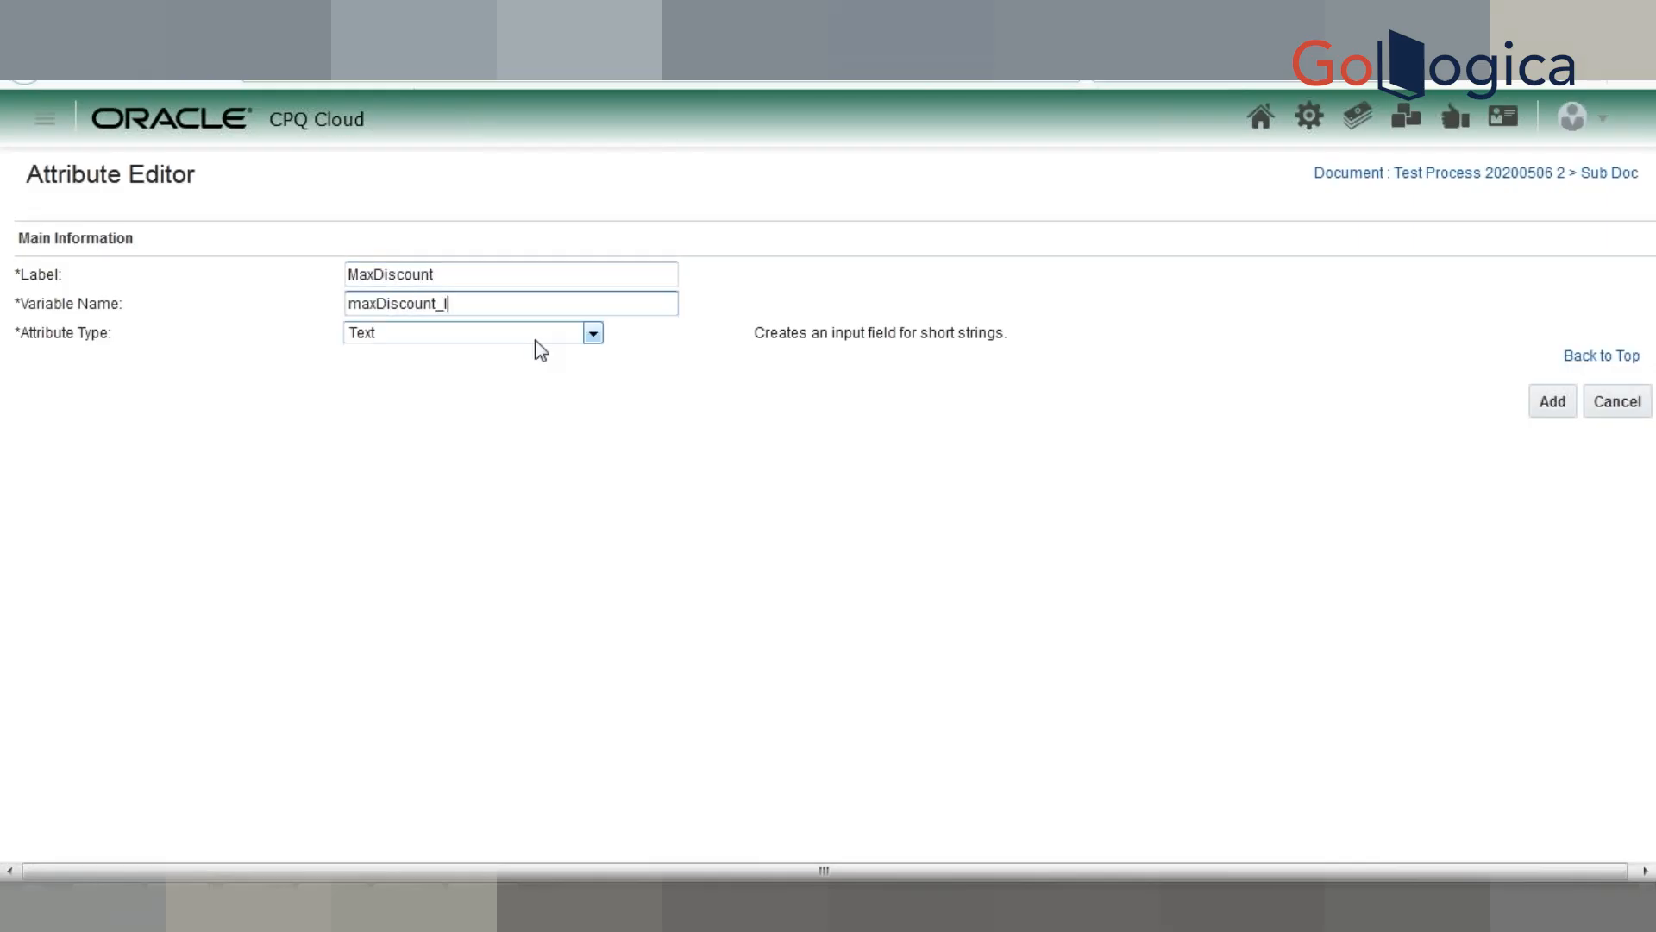
{"action": "left_click", "coordinate": [536, 339]}
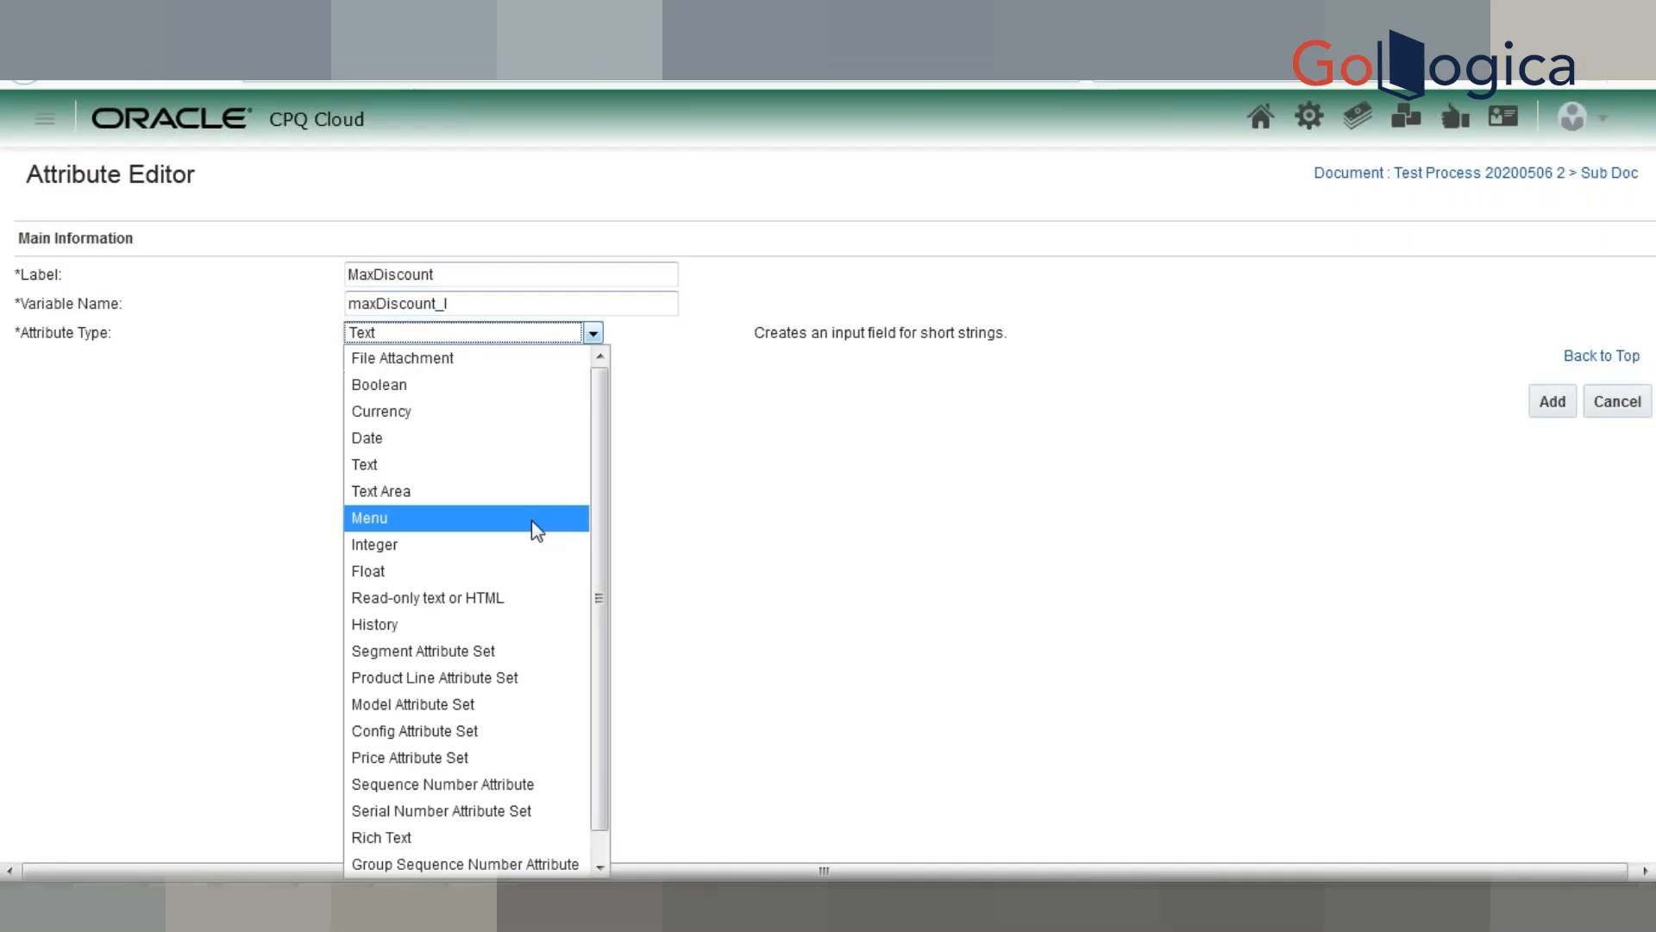
{"action": "left_click", "coordinate": [535, 573]}
{"action": "left_click", "coordinate": [1529, 411]}
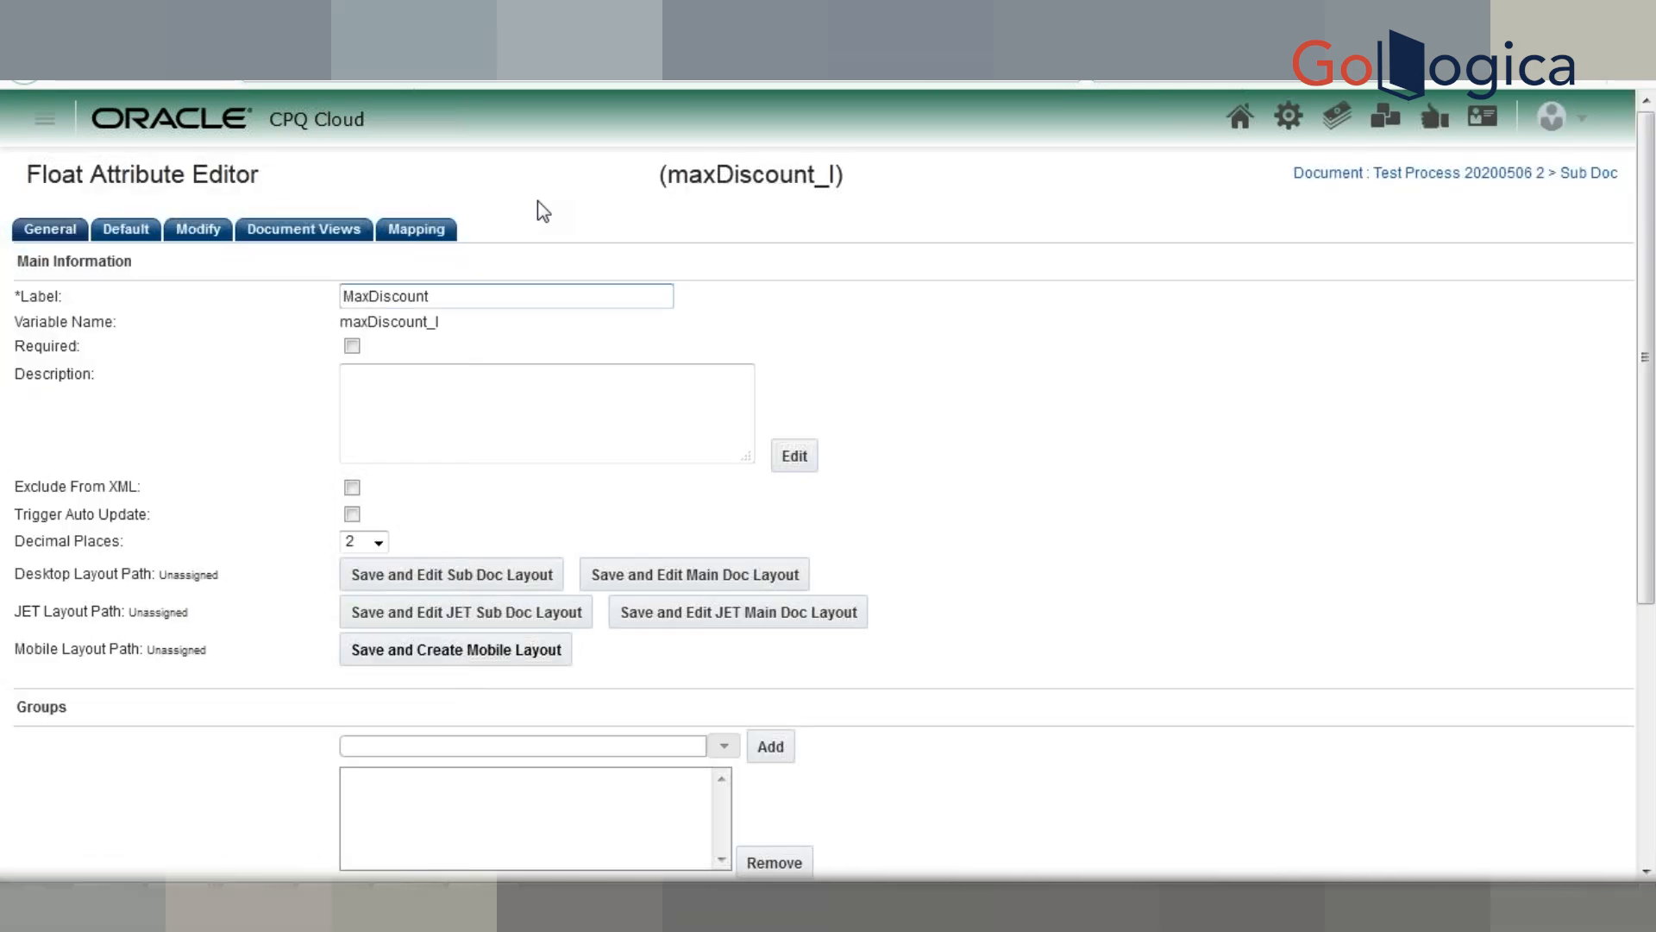
{"action": "key", "text": "End"}
{"action": "left_click_drag", "start_coordinate": [1645, 349], "coordinate": [1654, 743]}
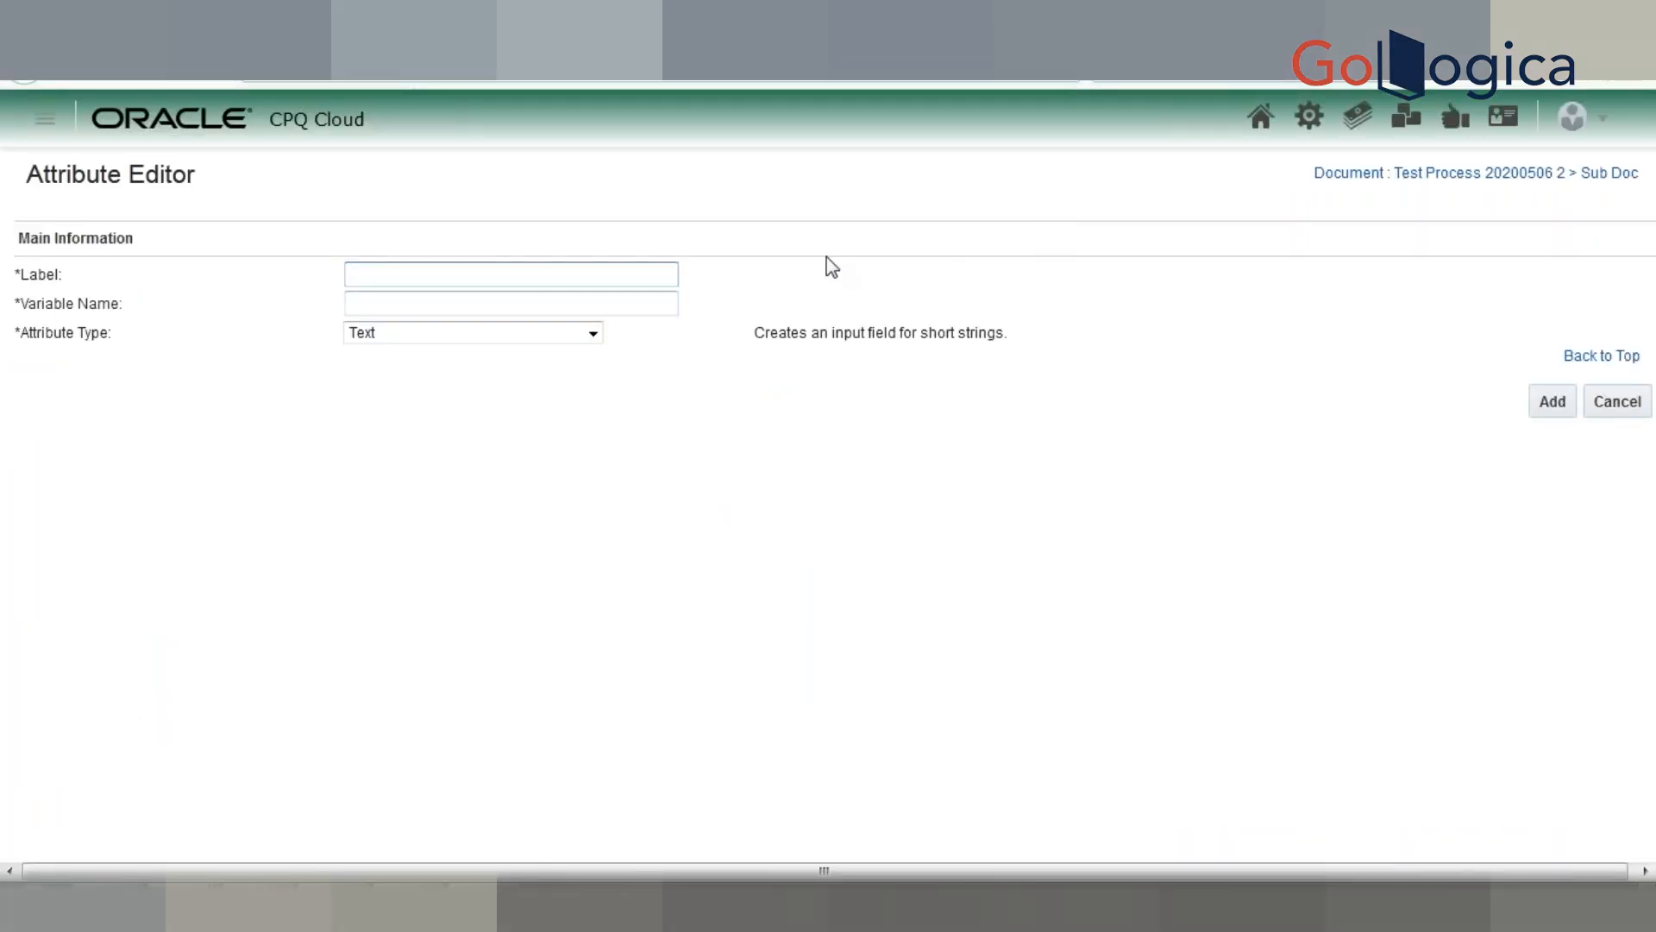
Step: Add a Text attribute labelled "Is Approval Req?" with the variable name isApprovalReq to Sub Doc
{"action": "type", "text": "sA"}
{"action": "key", "text": "BackSpace"}
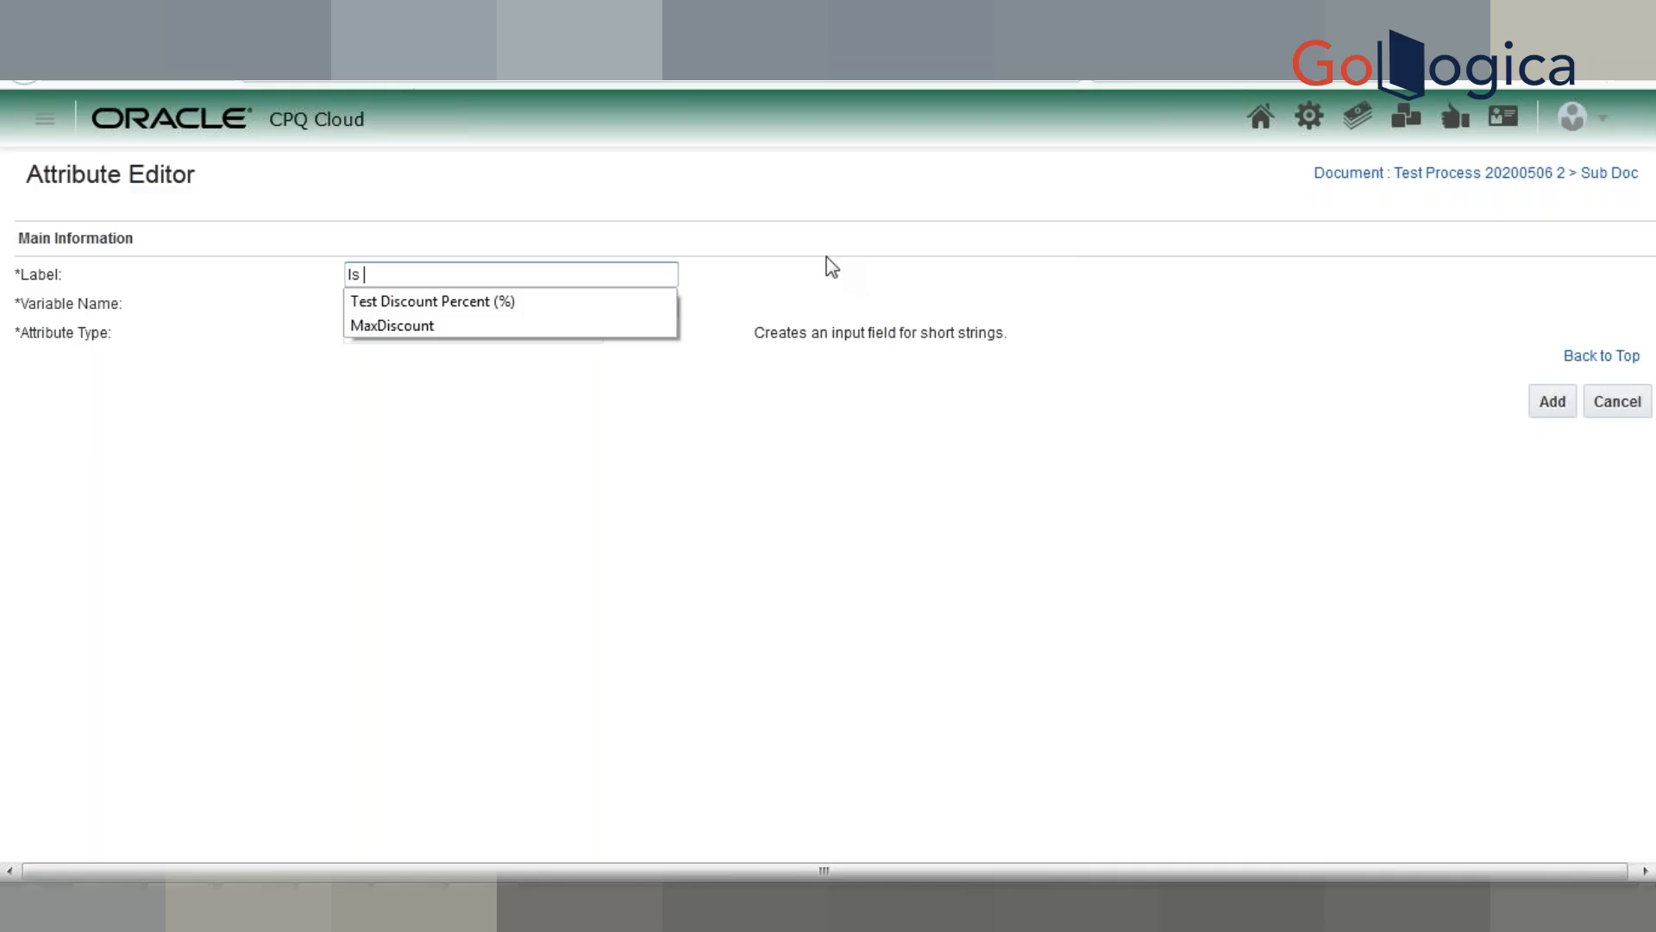
{"action": "type", "text": "App"}
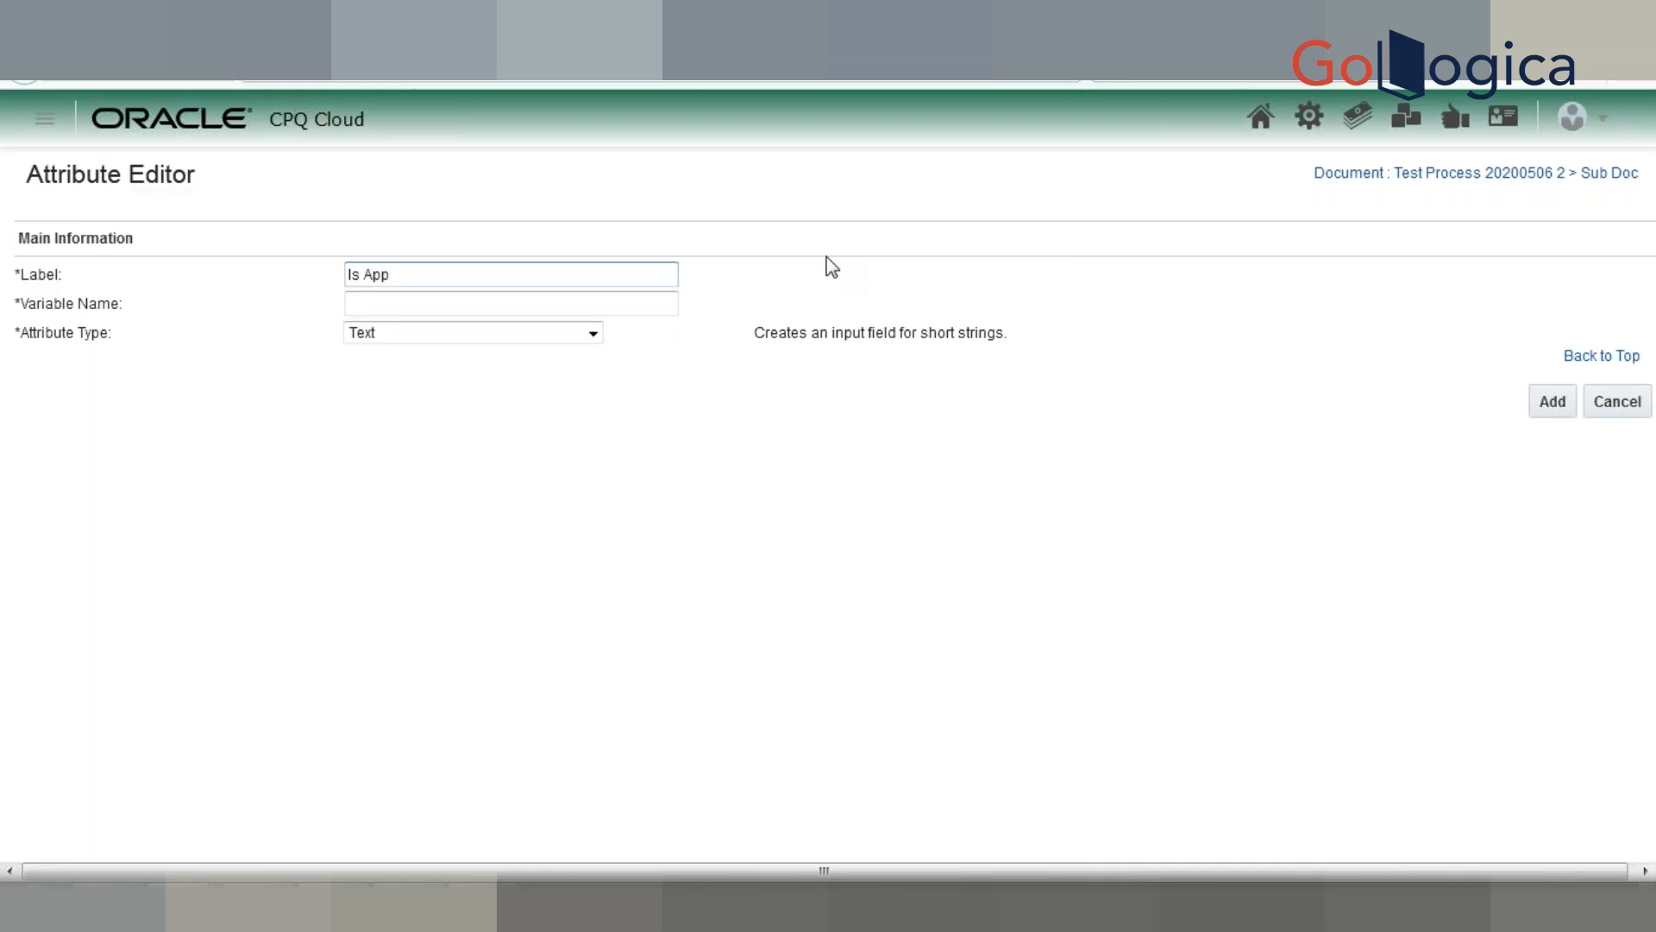
{"action": "type", "text": "roval req"}
{"action": "key", "text": "BackSpace"}
{"action": "key", "text": "BackSpace"}
{"action": "type", "text": "Req?"}
{"action": "key", "text": "Tab"}
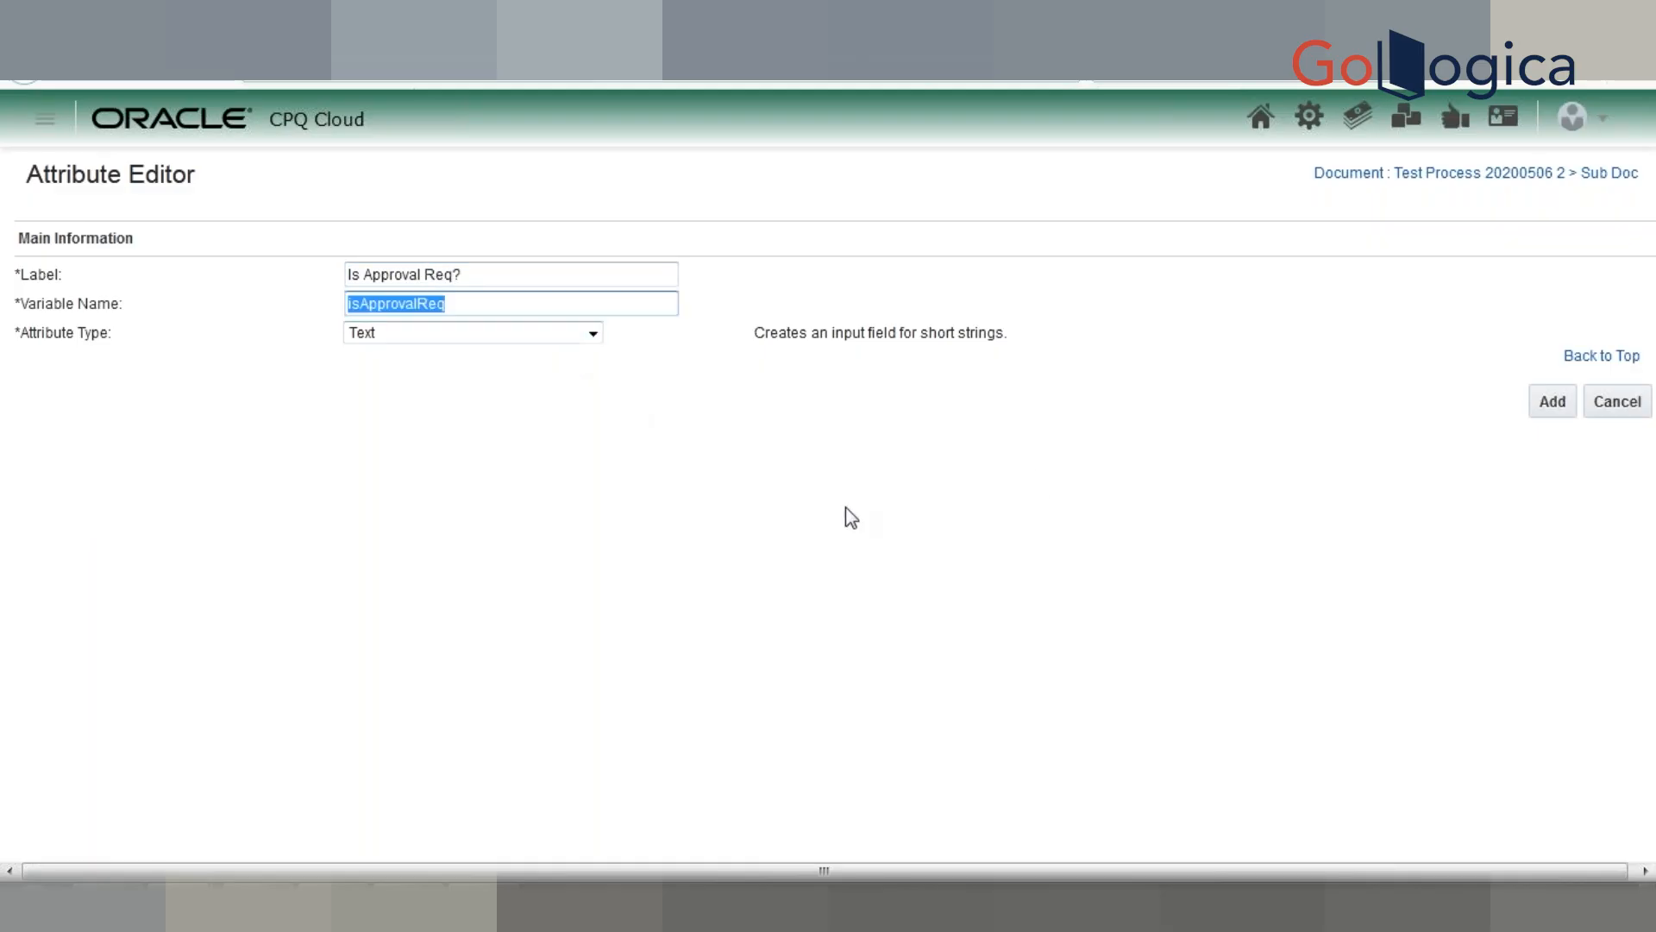
{"action": "left_click", "coordinate": [547, 339]}
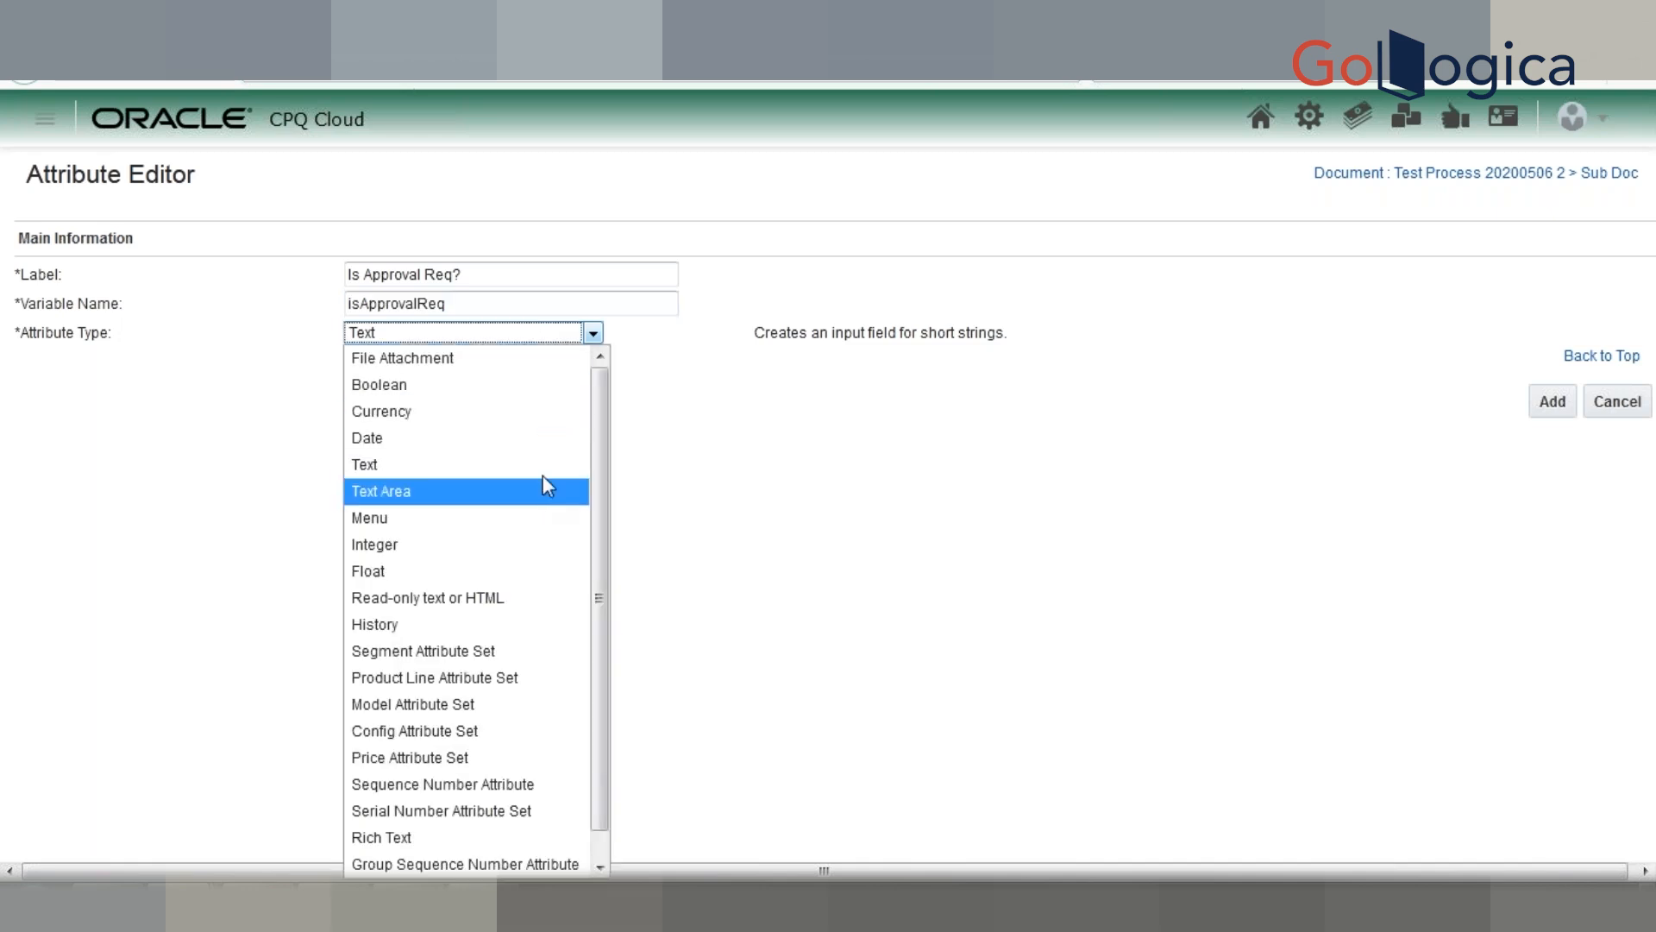
{"action": "left_click", "coordinate": [738, 411]}
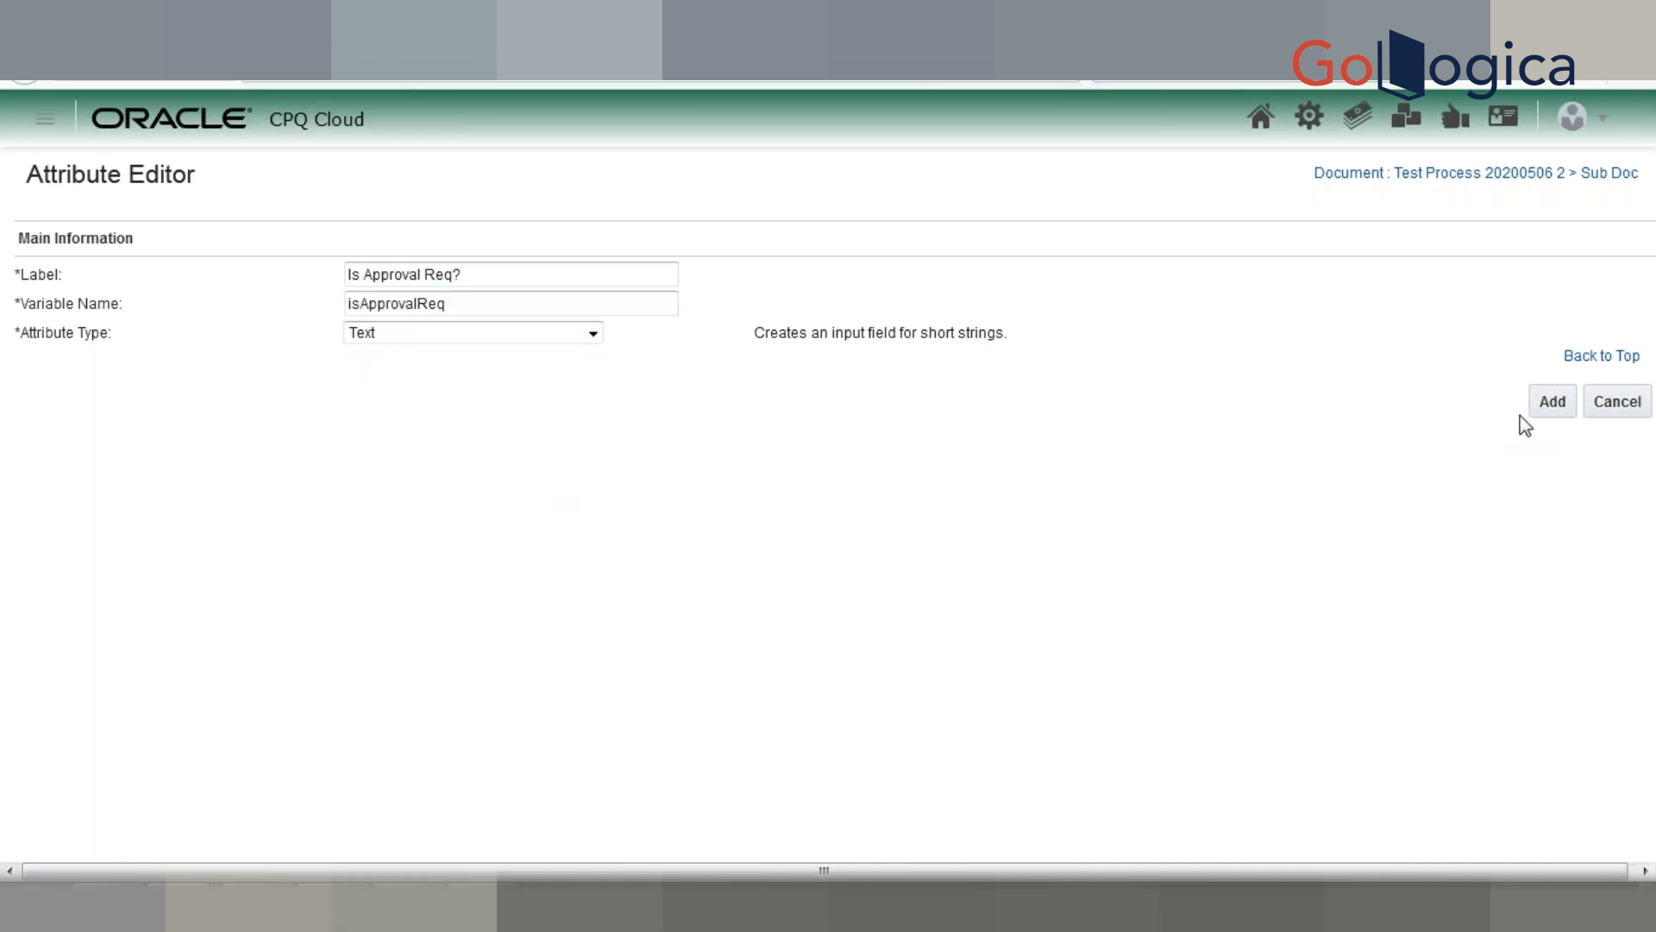
{"action": "left_click", "coordinate": [1554, 411]}
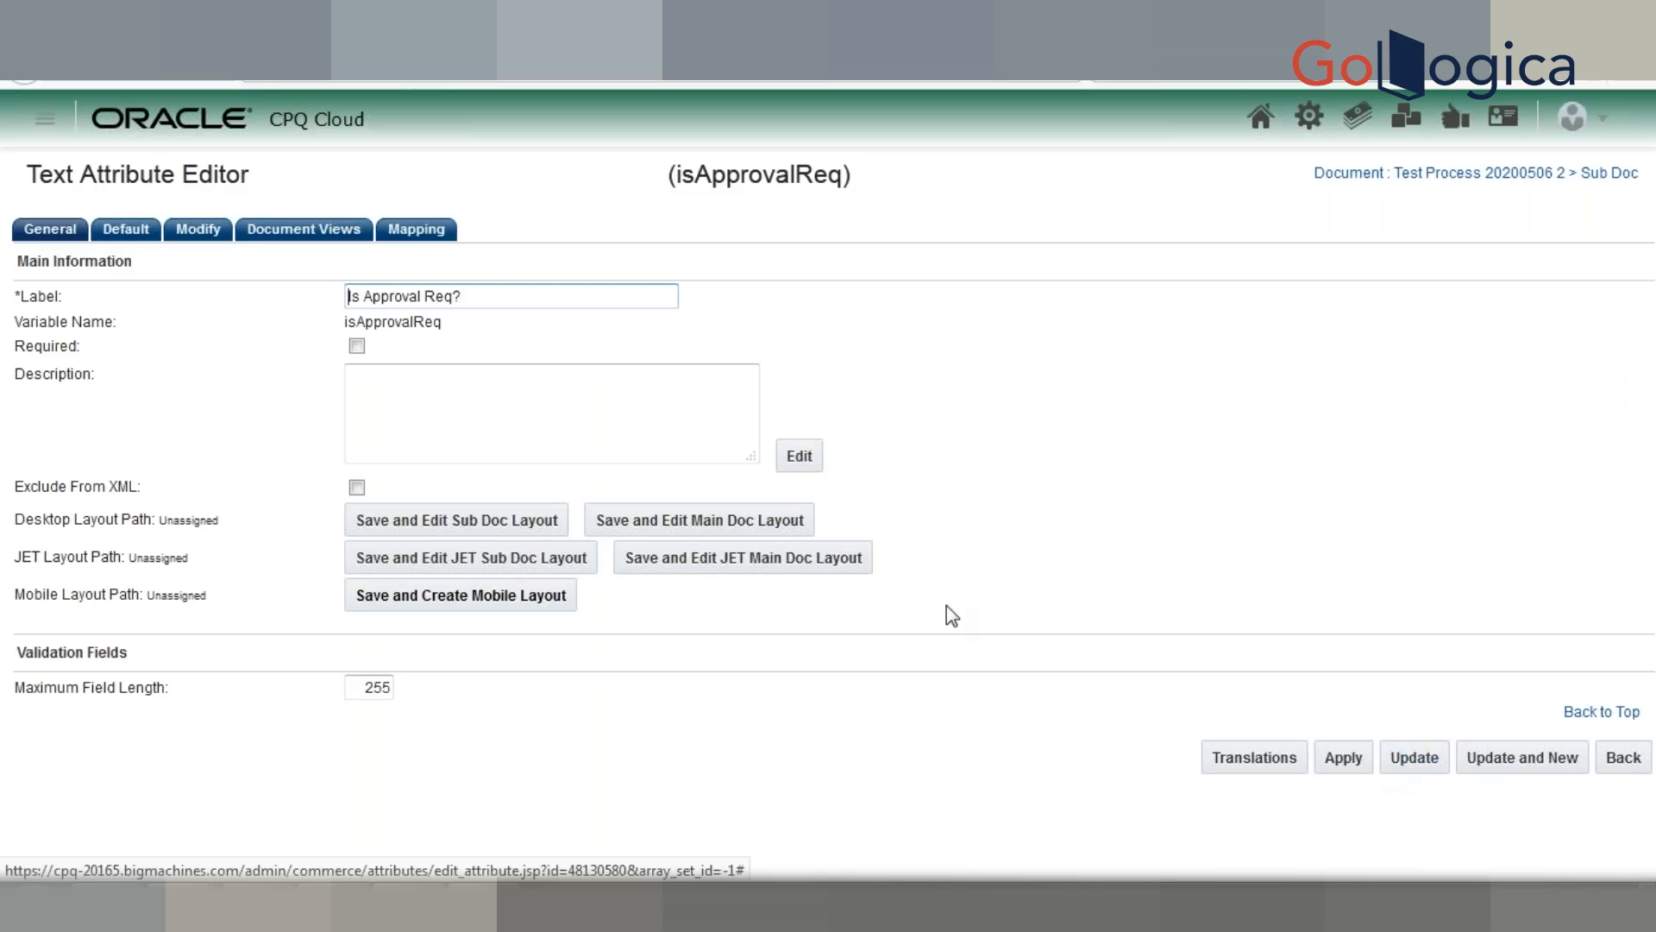
Step: Save the "Is Approval Req?" attribute and open the Legacy Desktop Layout of Main Doc
{"action": "left_click", "coordinate": [454, 524]}
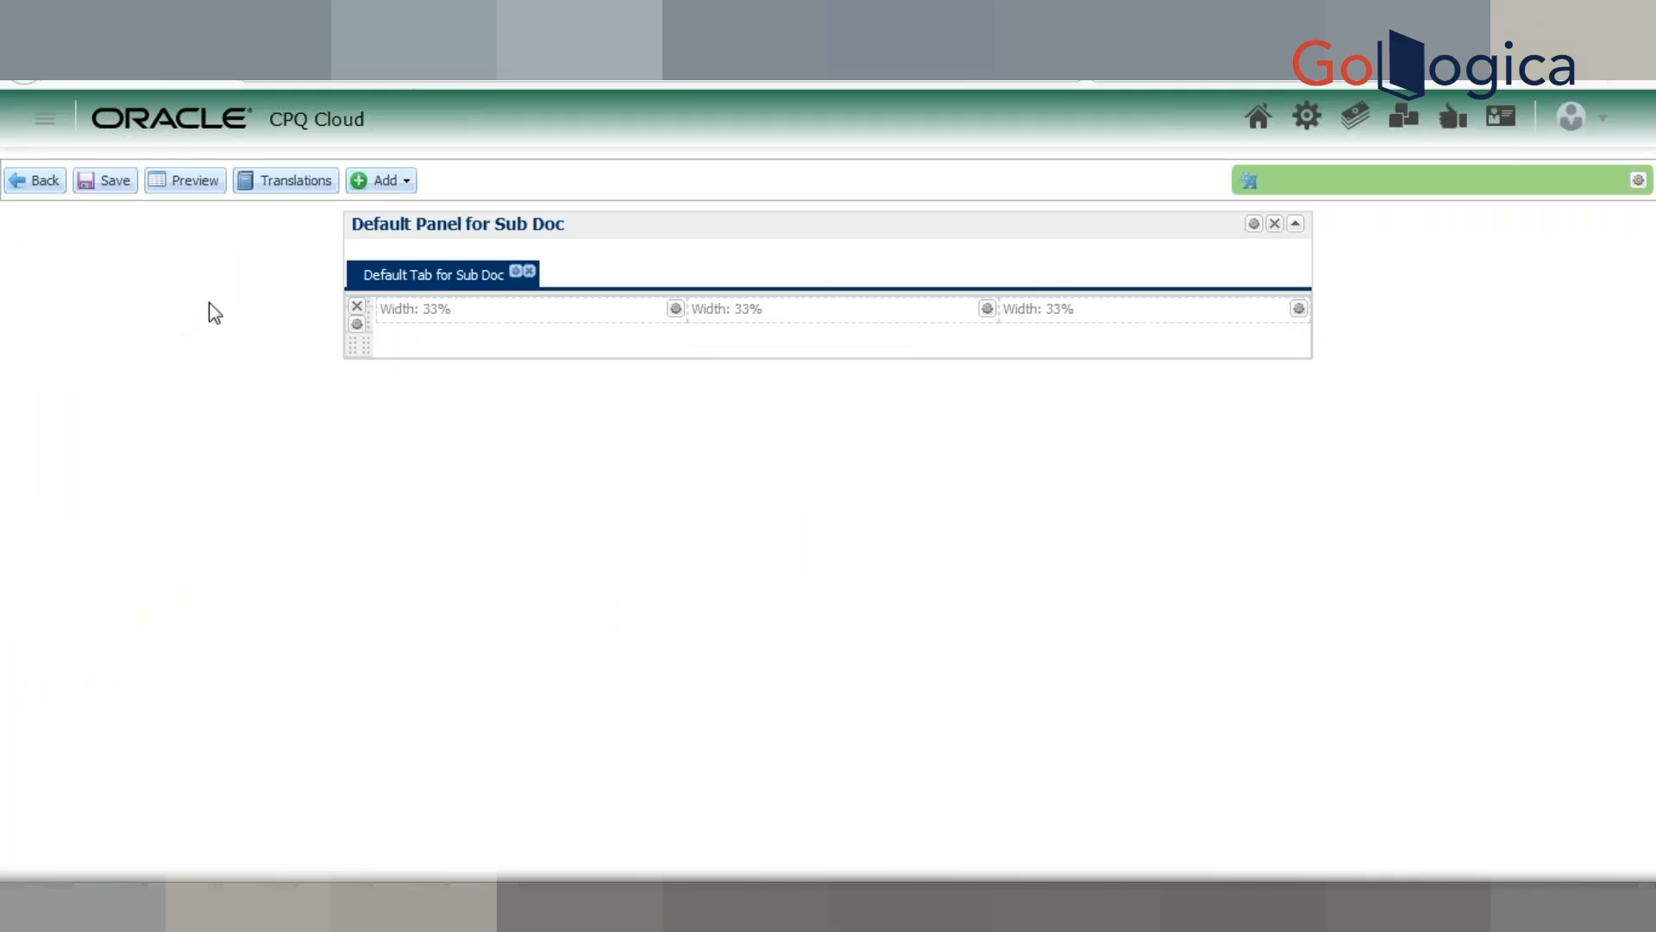
{"action": "left_click", "coordinate": [50, 181]}
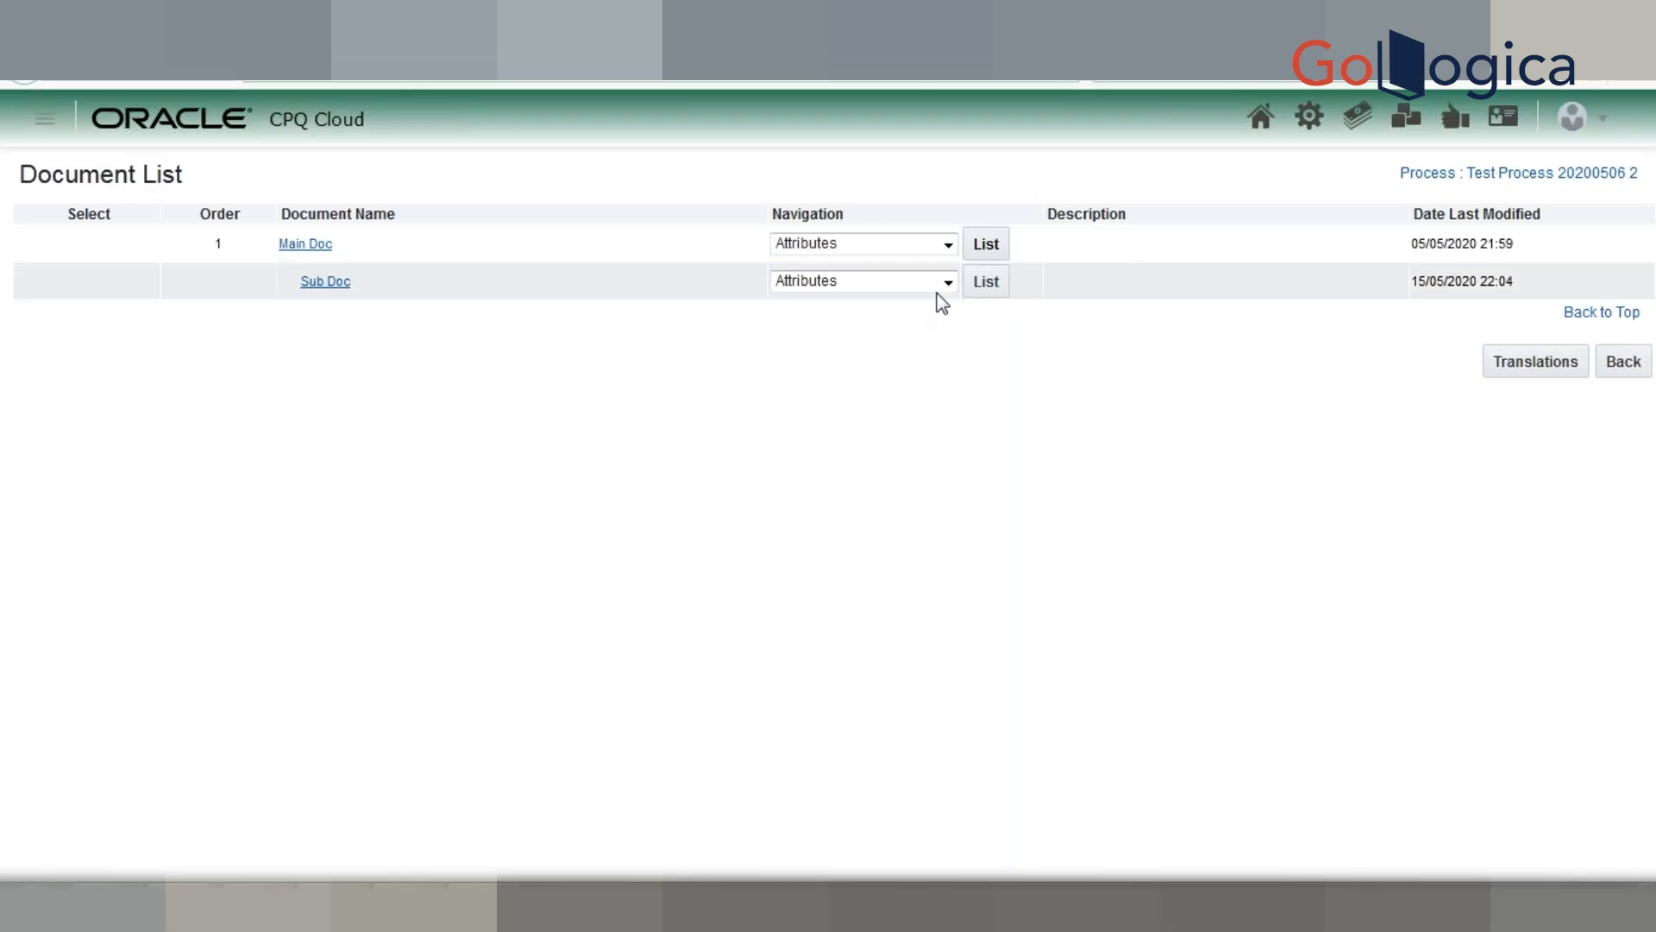
{"action": "left_click", "coordinate": [935, 249]}
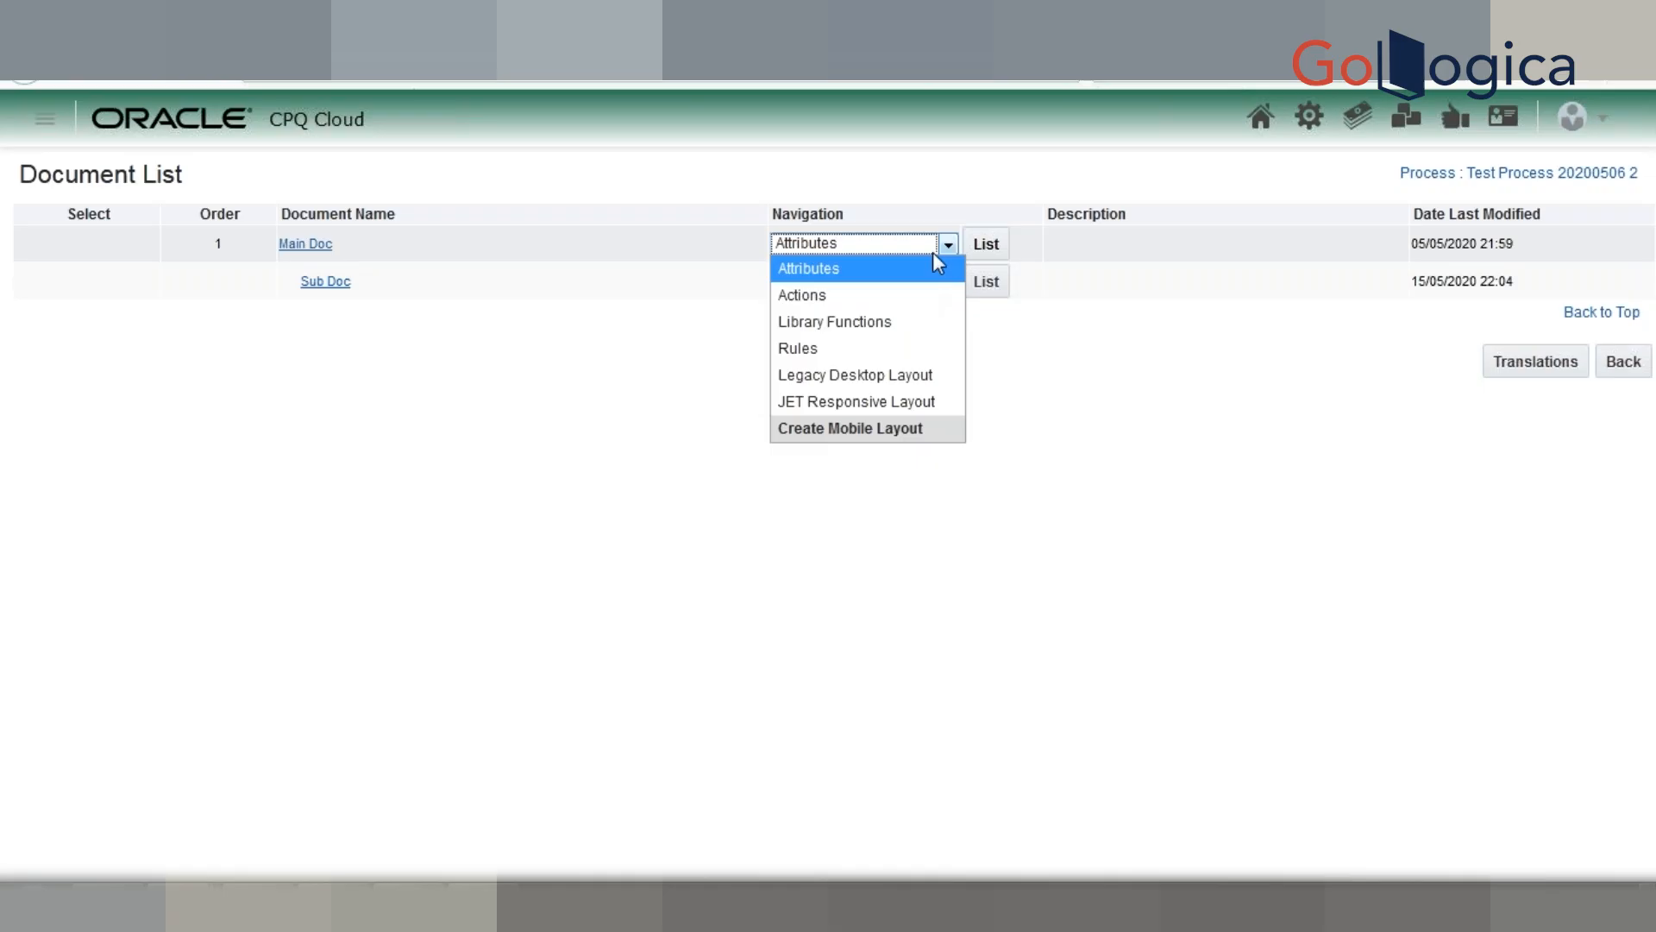
{"action": "left_click", "coordinate": [928, 373]}
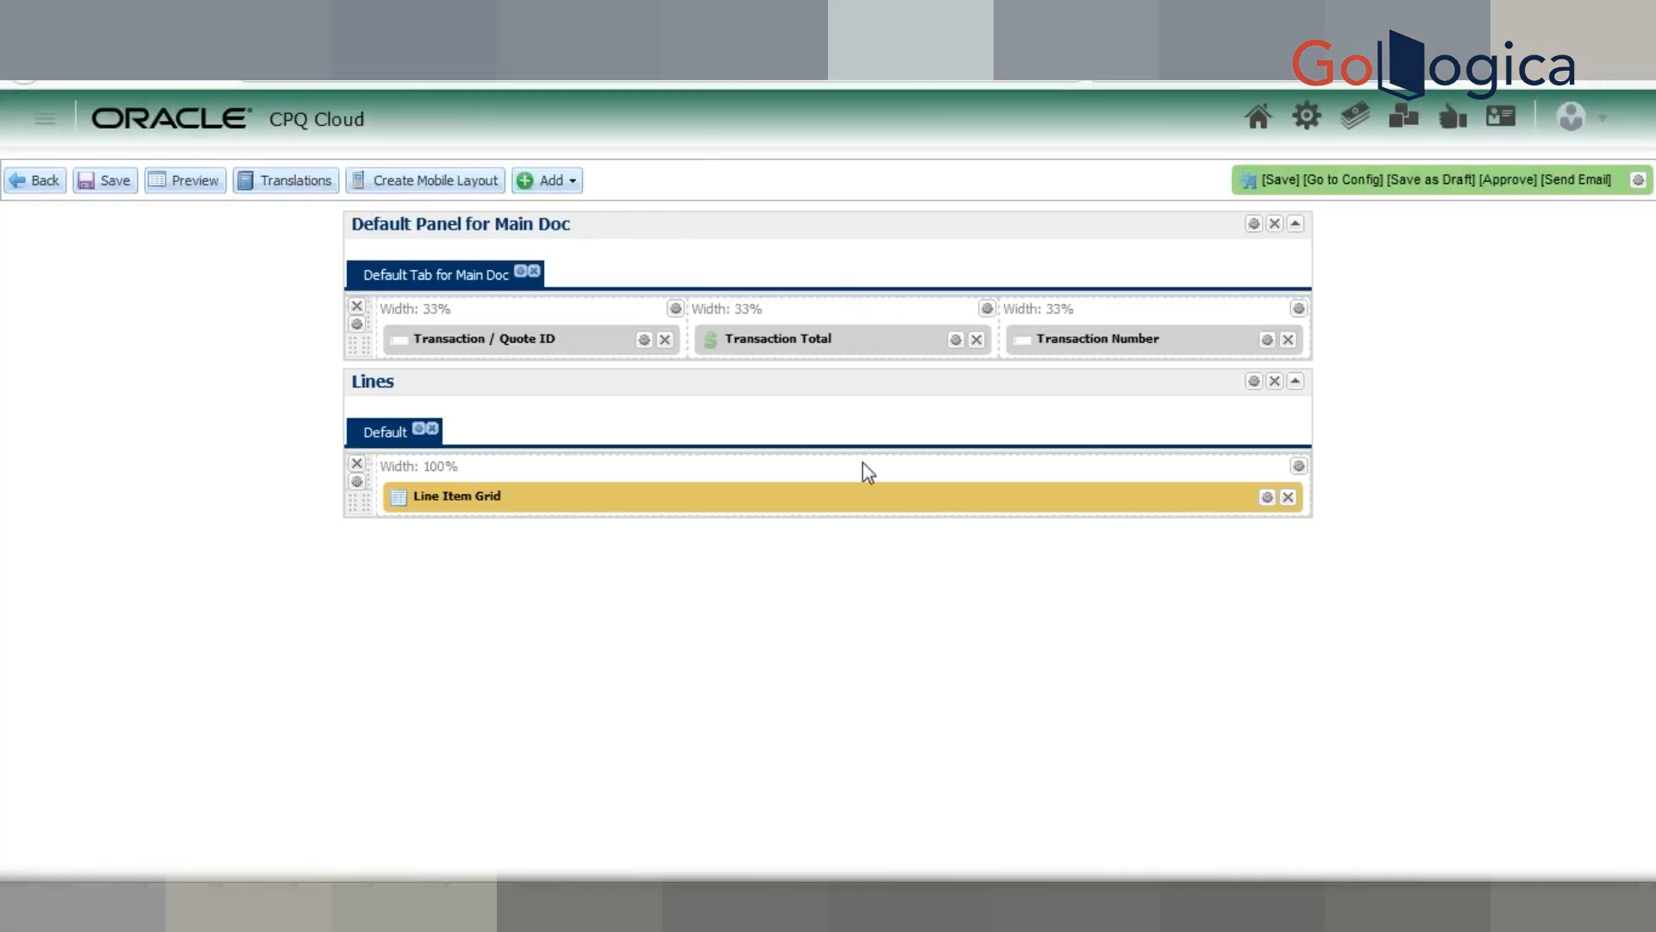
Step: Add a MaxDiscount column to the Line Item Grid with Normal mapping to MaxDiscount (maxDiscount_l)
{"action": "left_click", "coordinate": [1267, 497]}
{"action": "left_click", "coordinate": [989, 682]}
{"action": "type", "text": "MaxDiscount"}
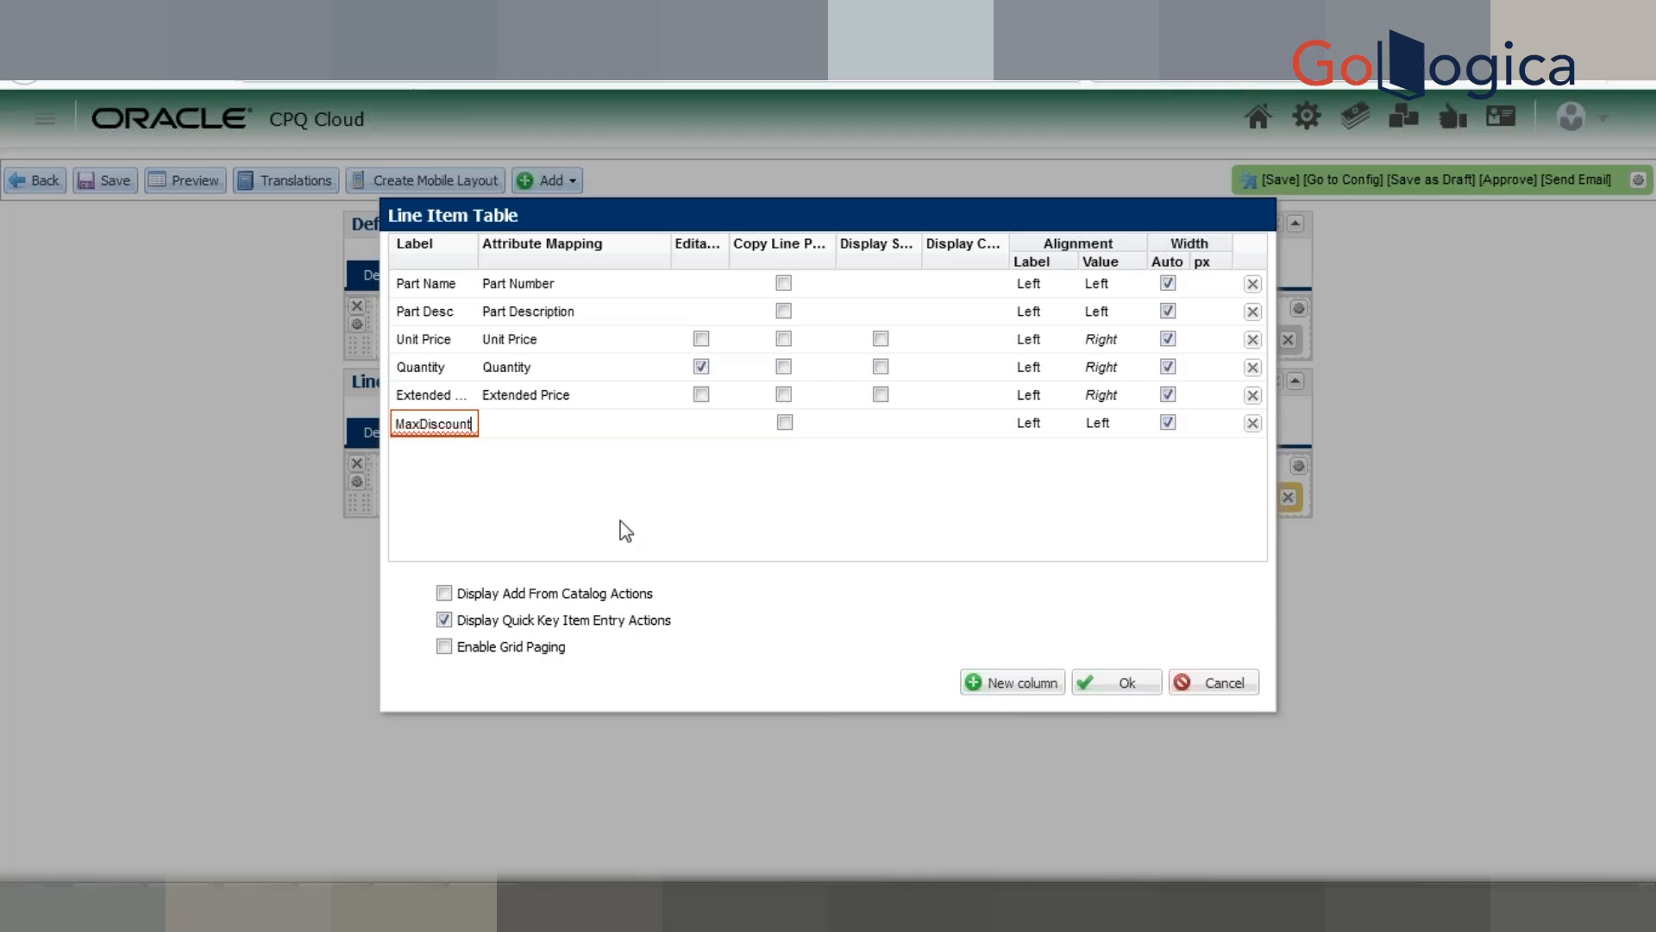
{"action": "key", "text": "Tab"}
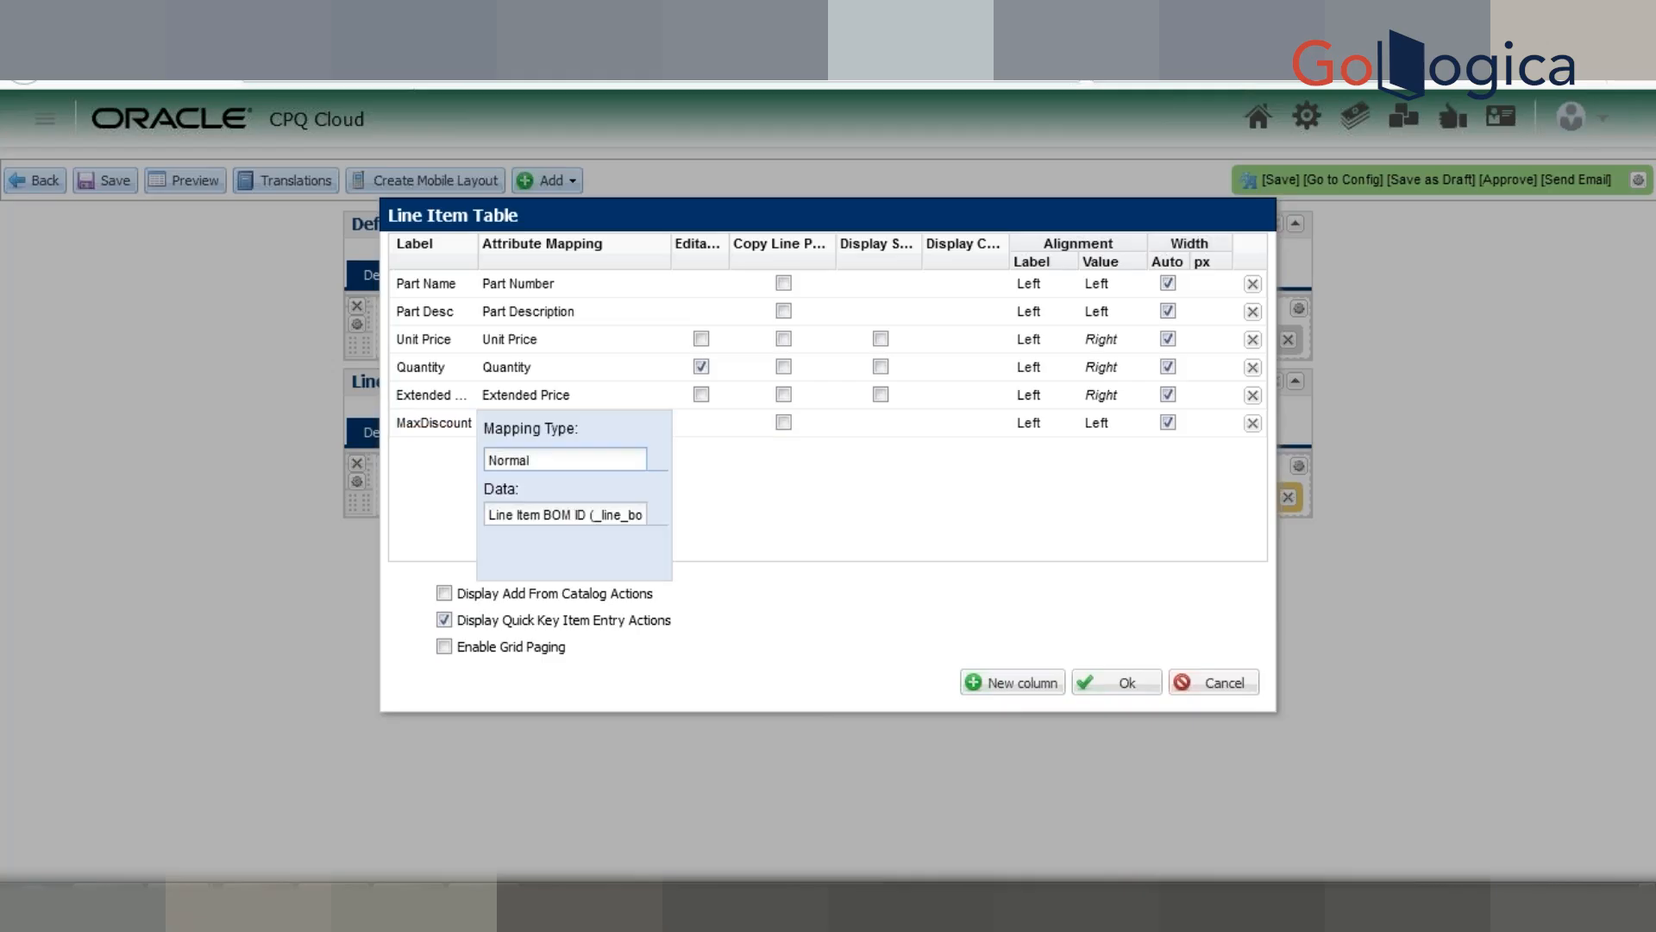
{"action": "left_click", "coordinate": [599, 515]}
{"action": "type", "text": "maxDiscount_l"}
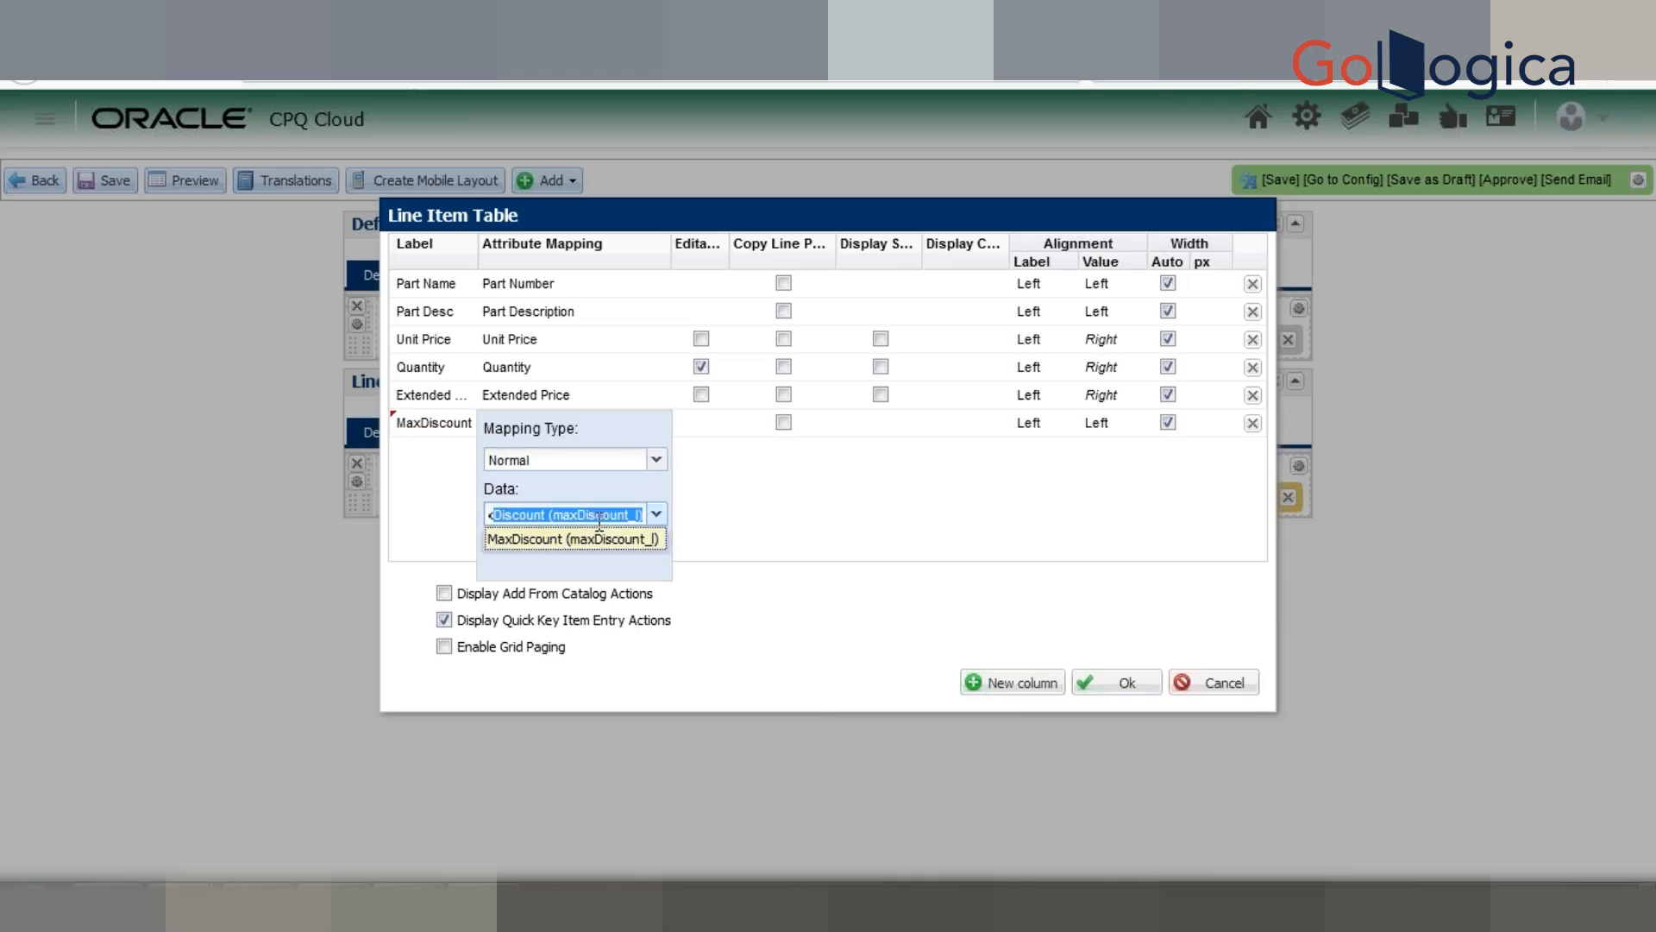
{"action": "left_click", "coordinate": [601, 539]}
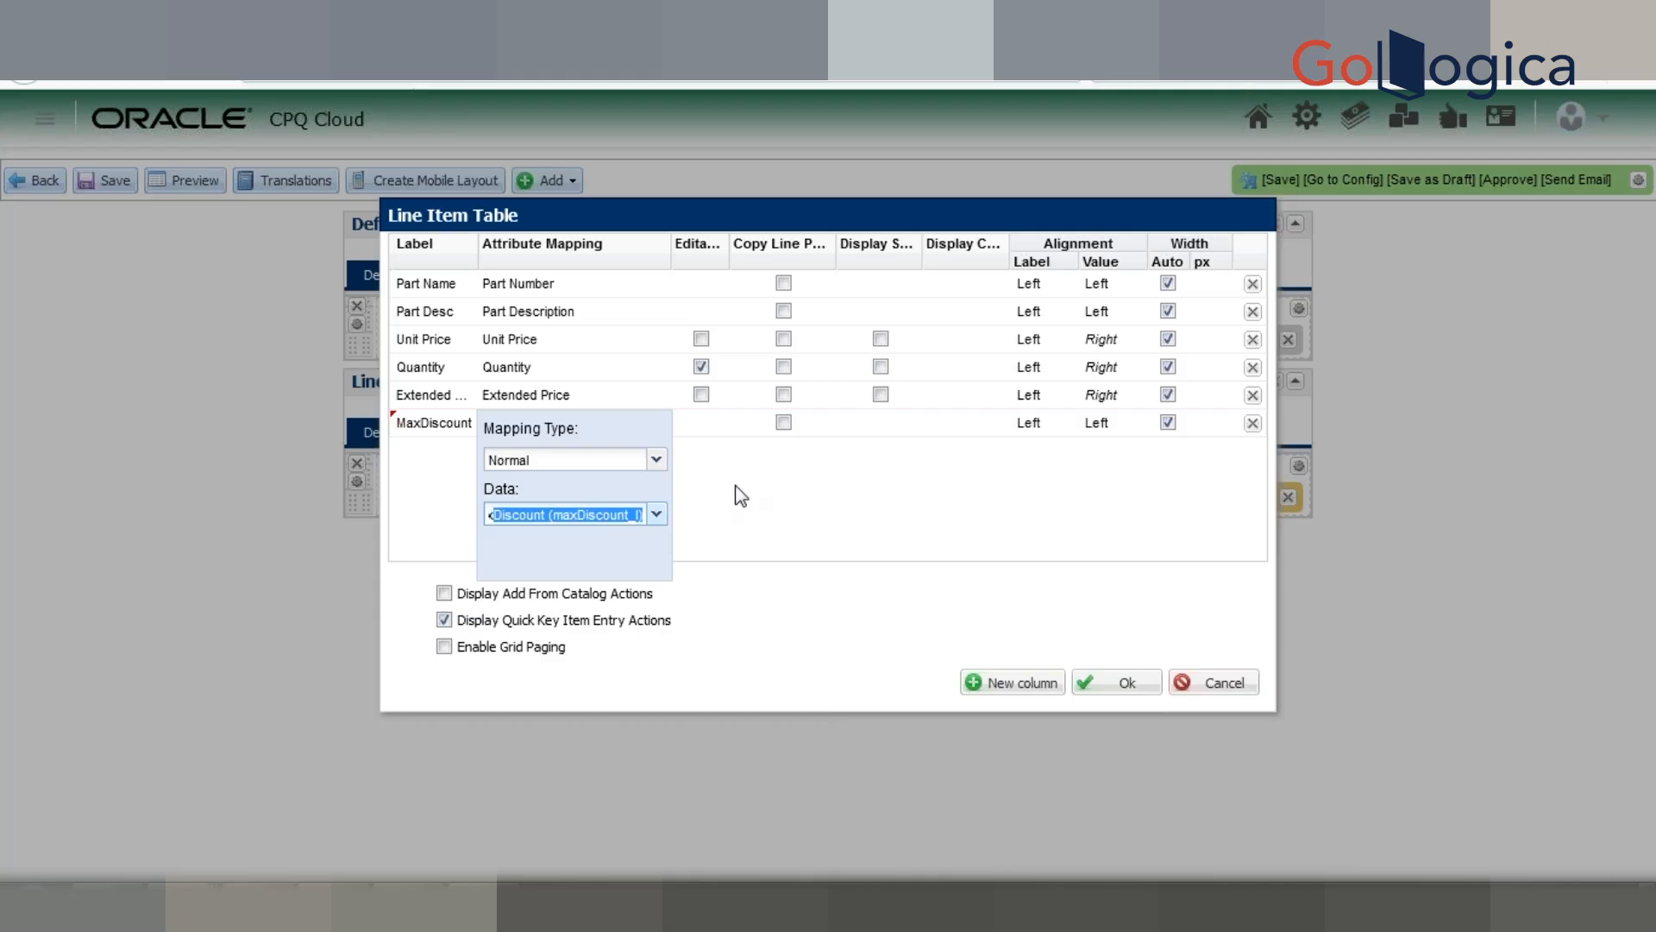
{"action": "left_click", "coordinate": [740, 496]}
Step: Add an "Is Approval Req?" column to the Line Item Grid with Normal mapping to Is Approval Req? (isApprovalReq), and save the layout
{"action": "left_click", "coordinate": [993, 689]}
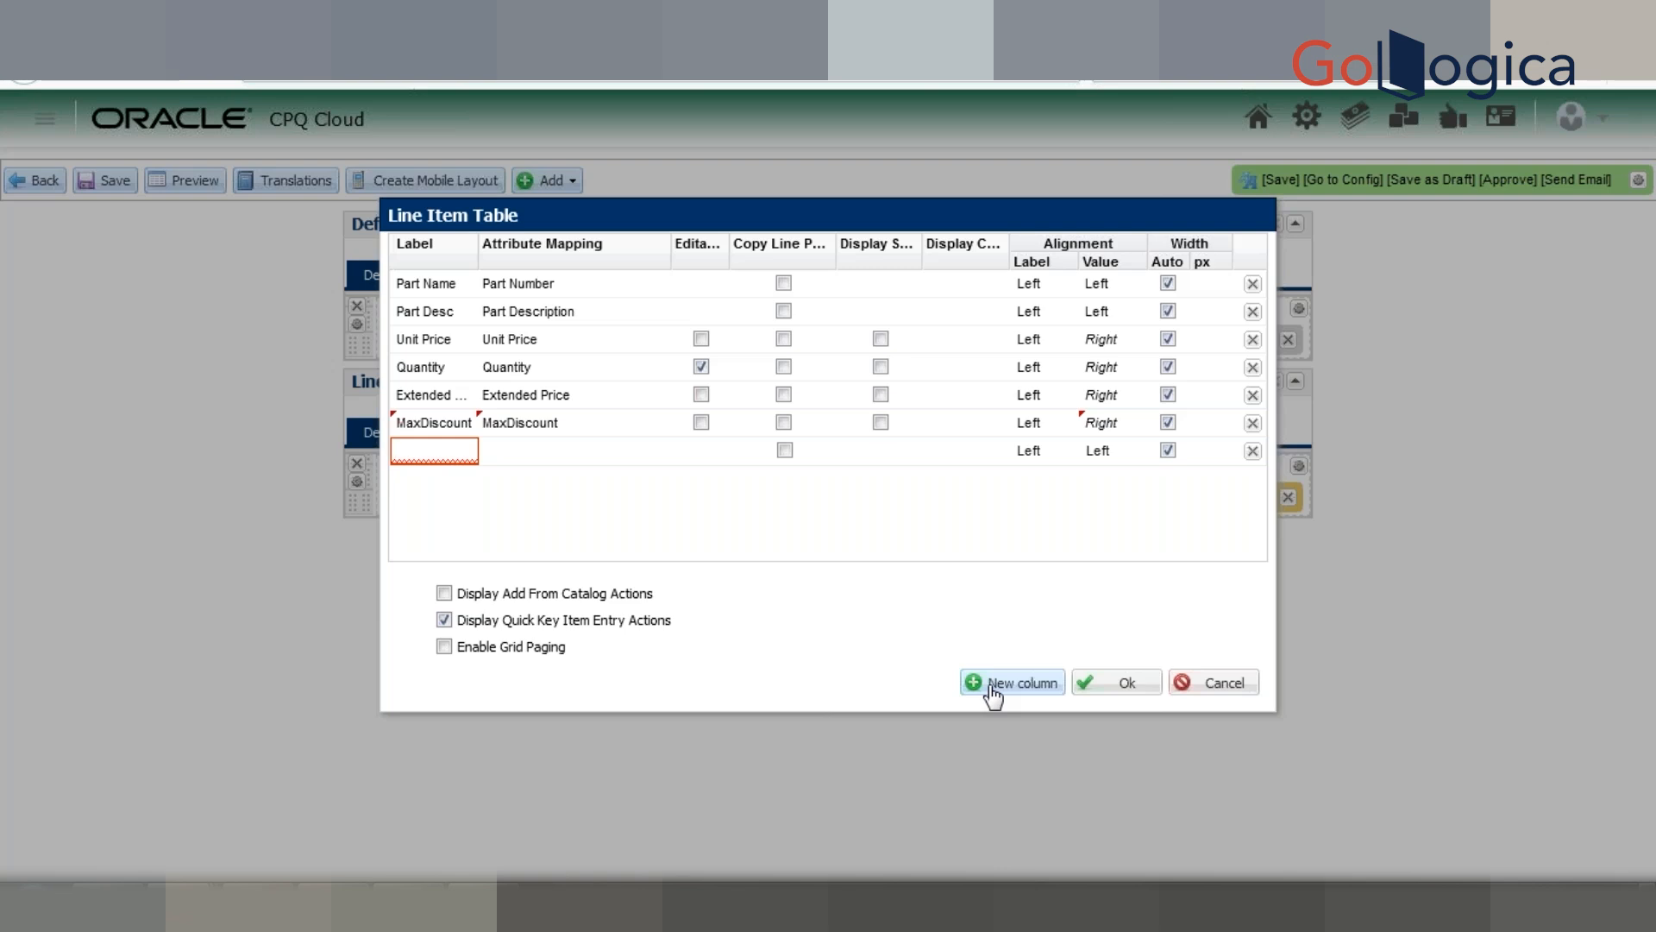
{"action": "type", "text": "Is Approval"}
{"action": "type", "text": " Req"}
{"action": "type", "text": "?"}
{"action": "left_click", "coordinate": [552, 454]}
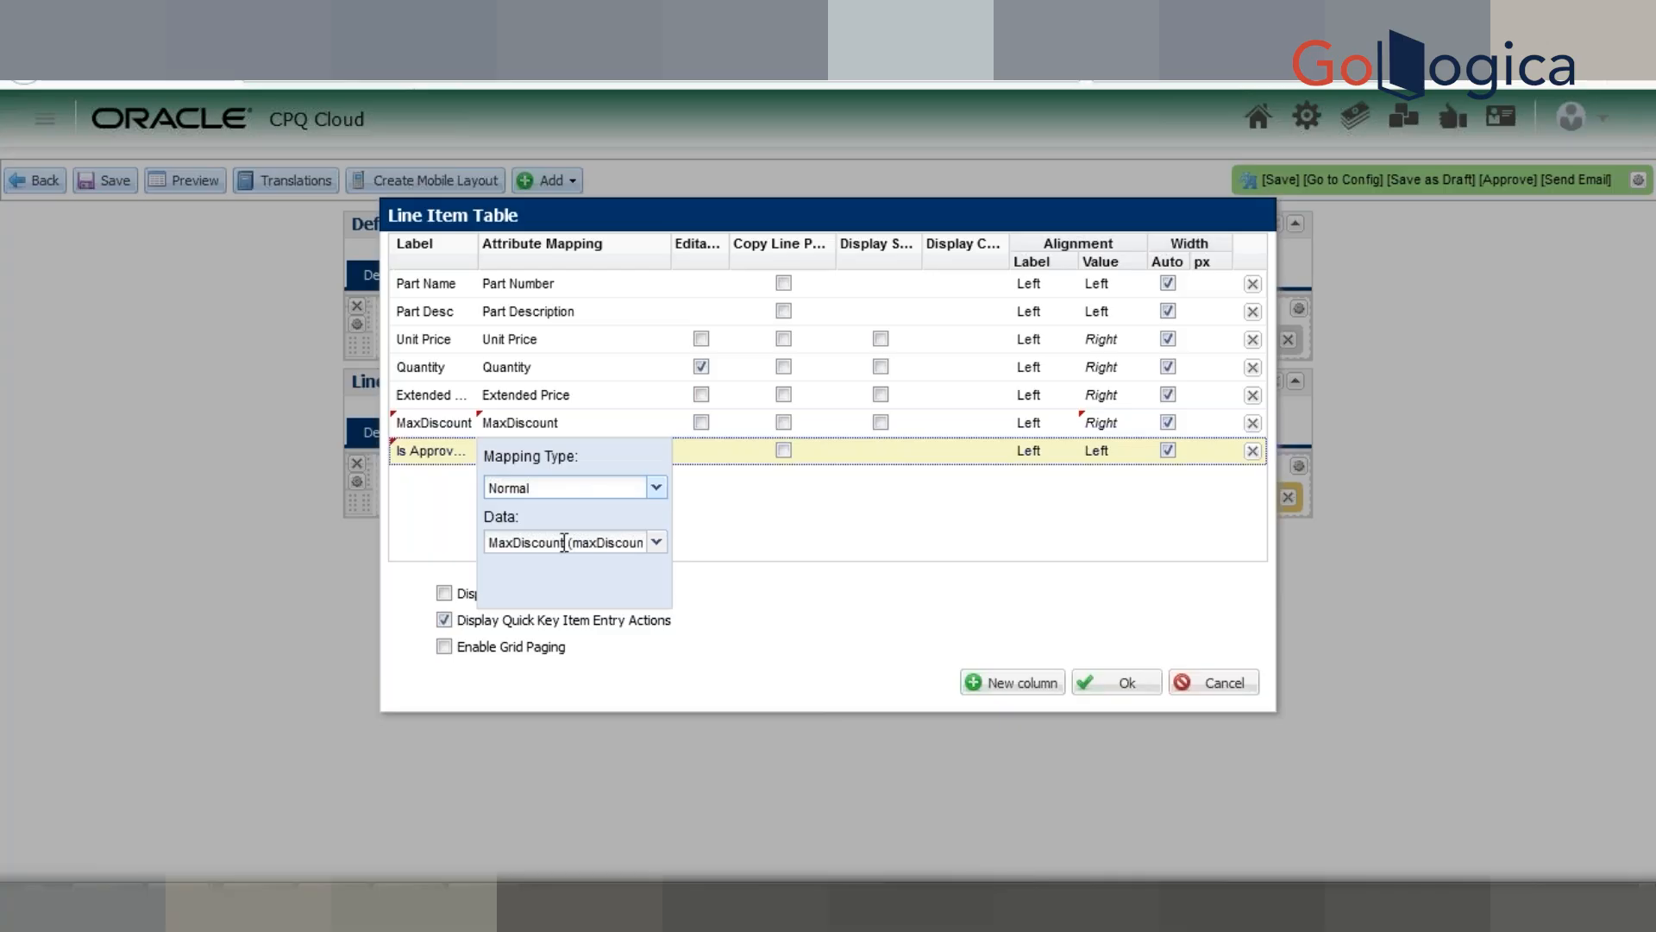
{"action": "double_click", "coordinate": [565, 541]}
{"action": "type", "text": "Is"}
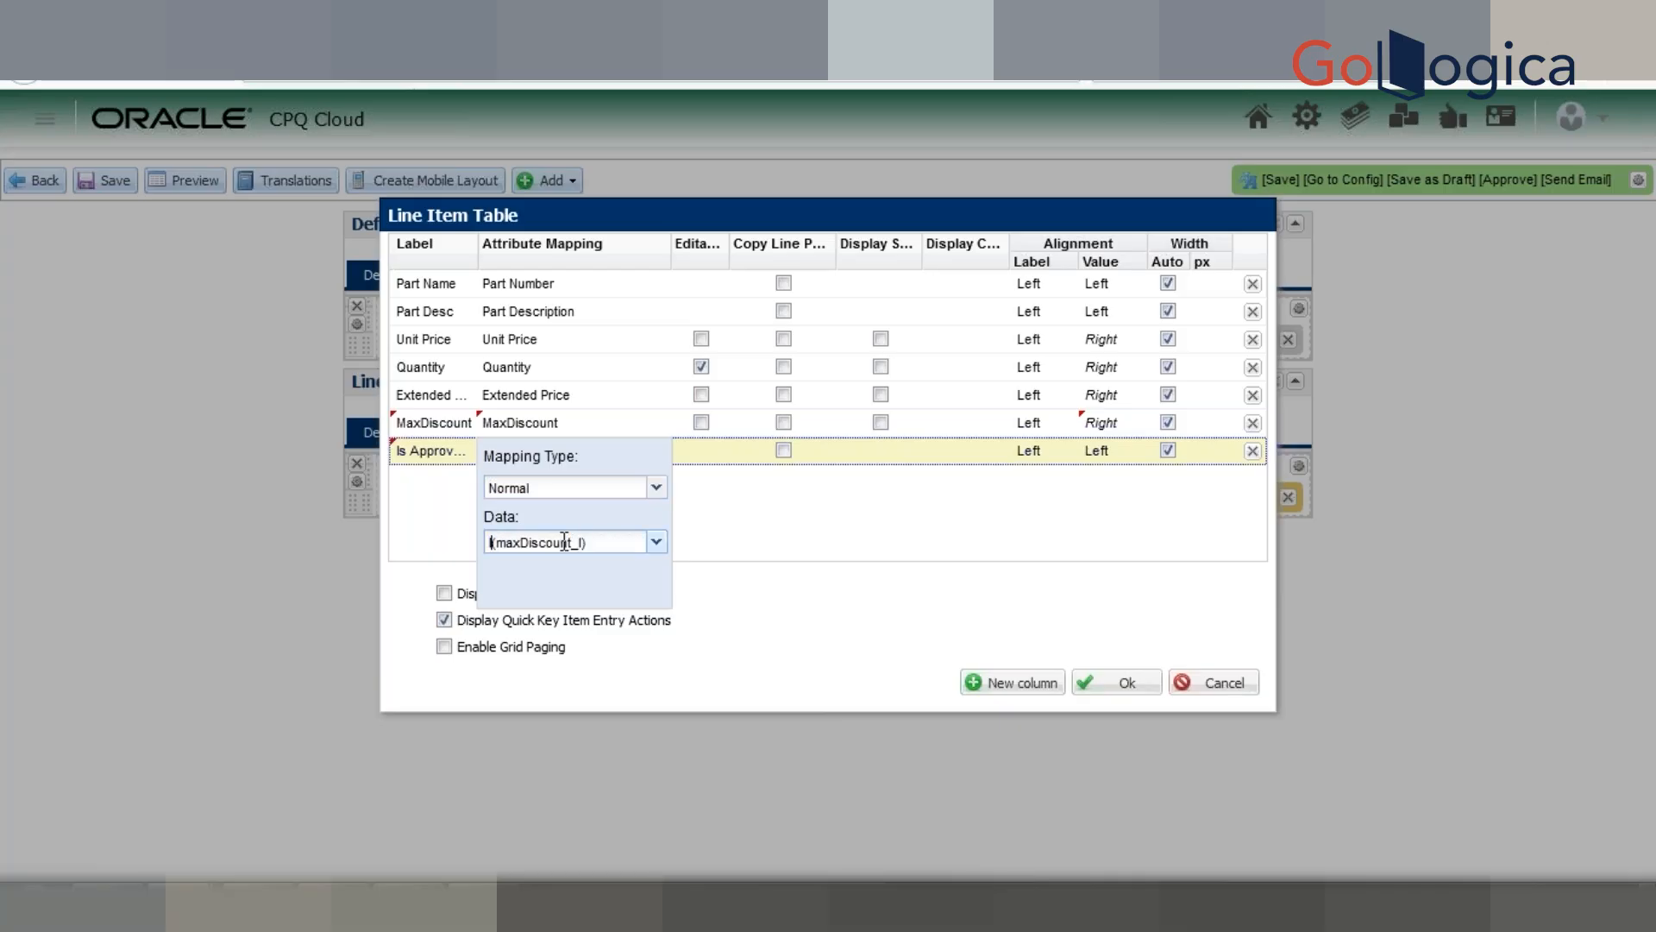
{"action": "key", "text": "ctrl+a"}
{"action": "type", "text": "Is"}
{"action": "left_click", "coordinate": [566, 569]}
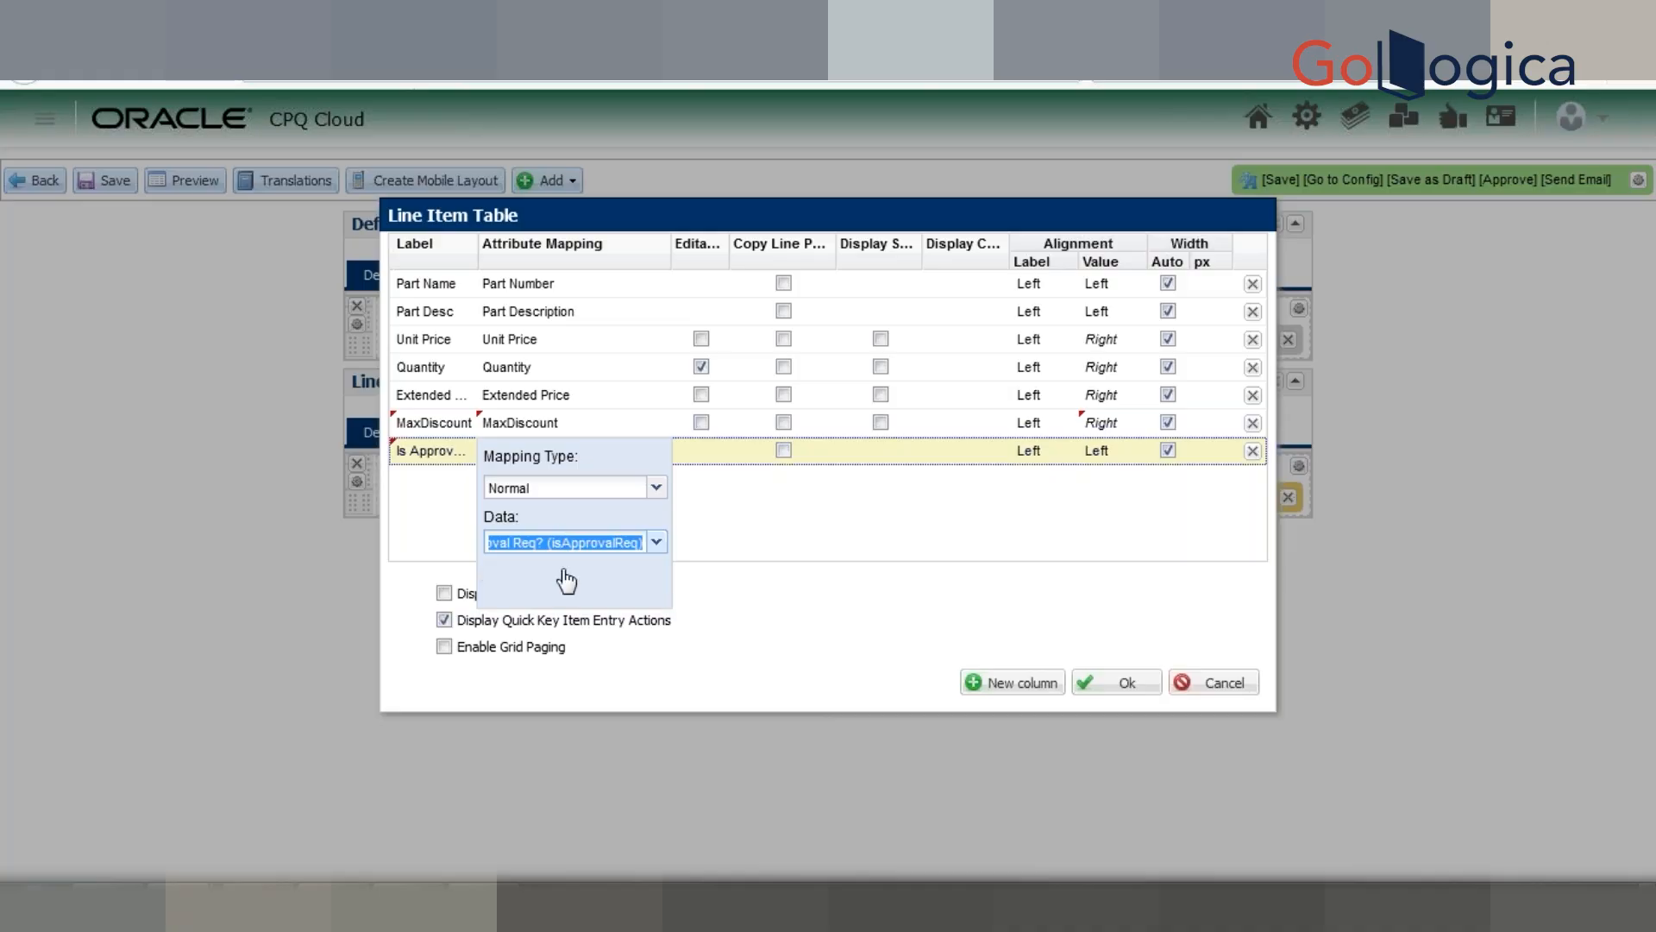
{"action": "left_click", "coordinate": [701, 526]}
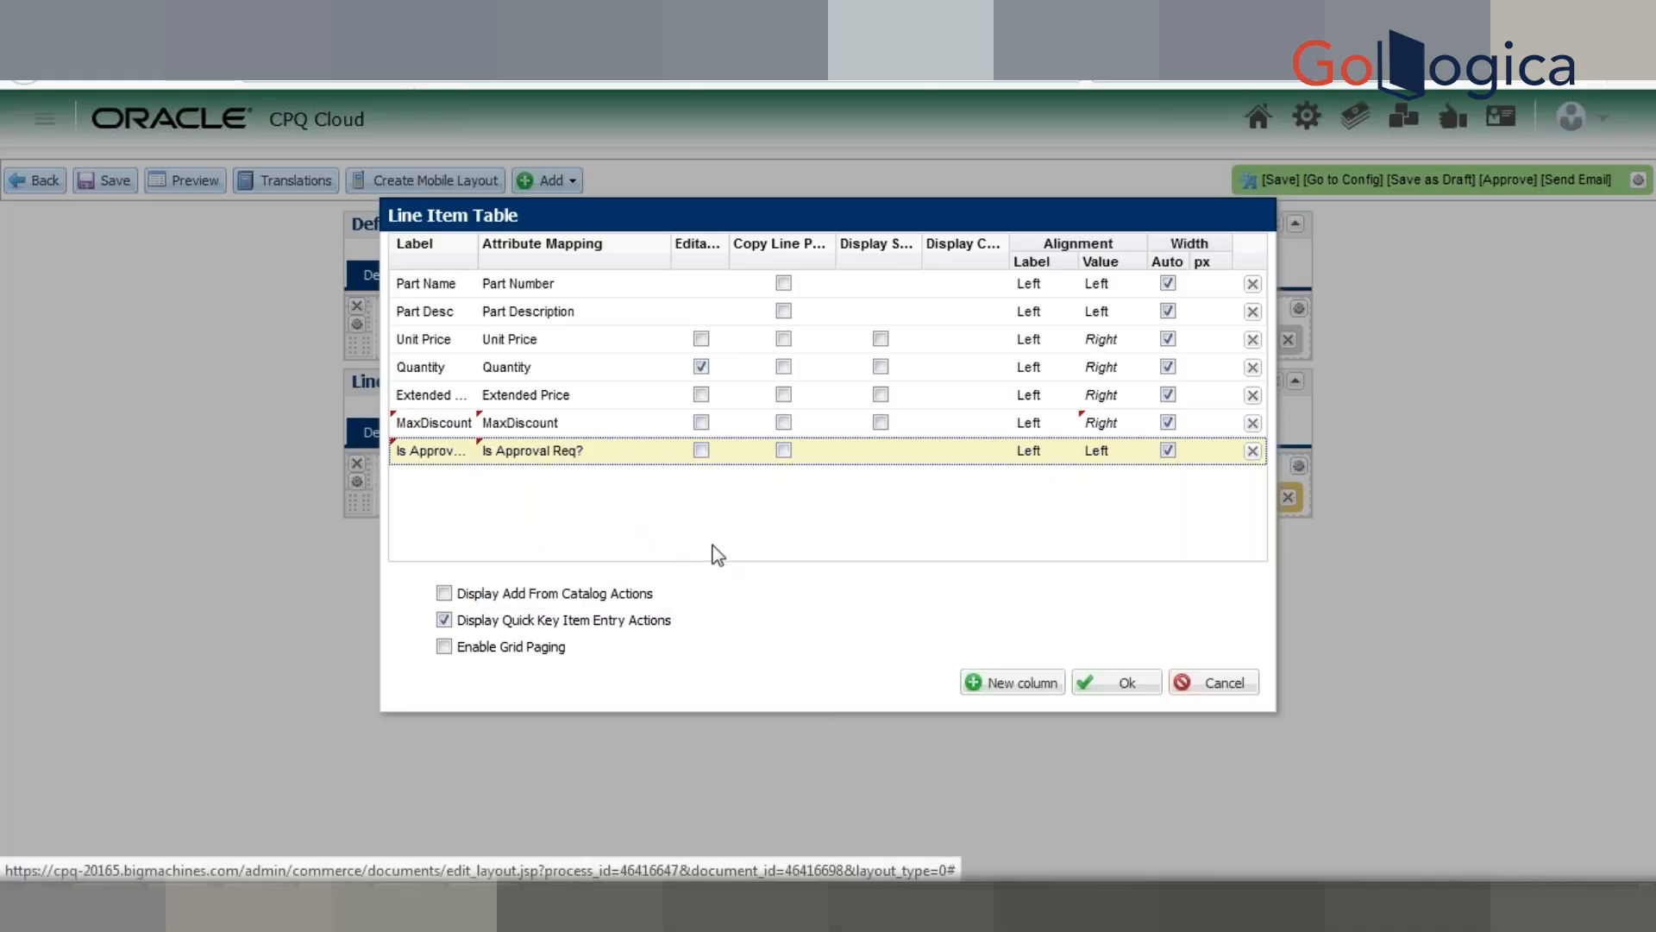
{"action": "left_click", "coordinate": [1118, 686]}
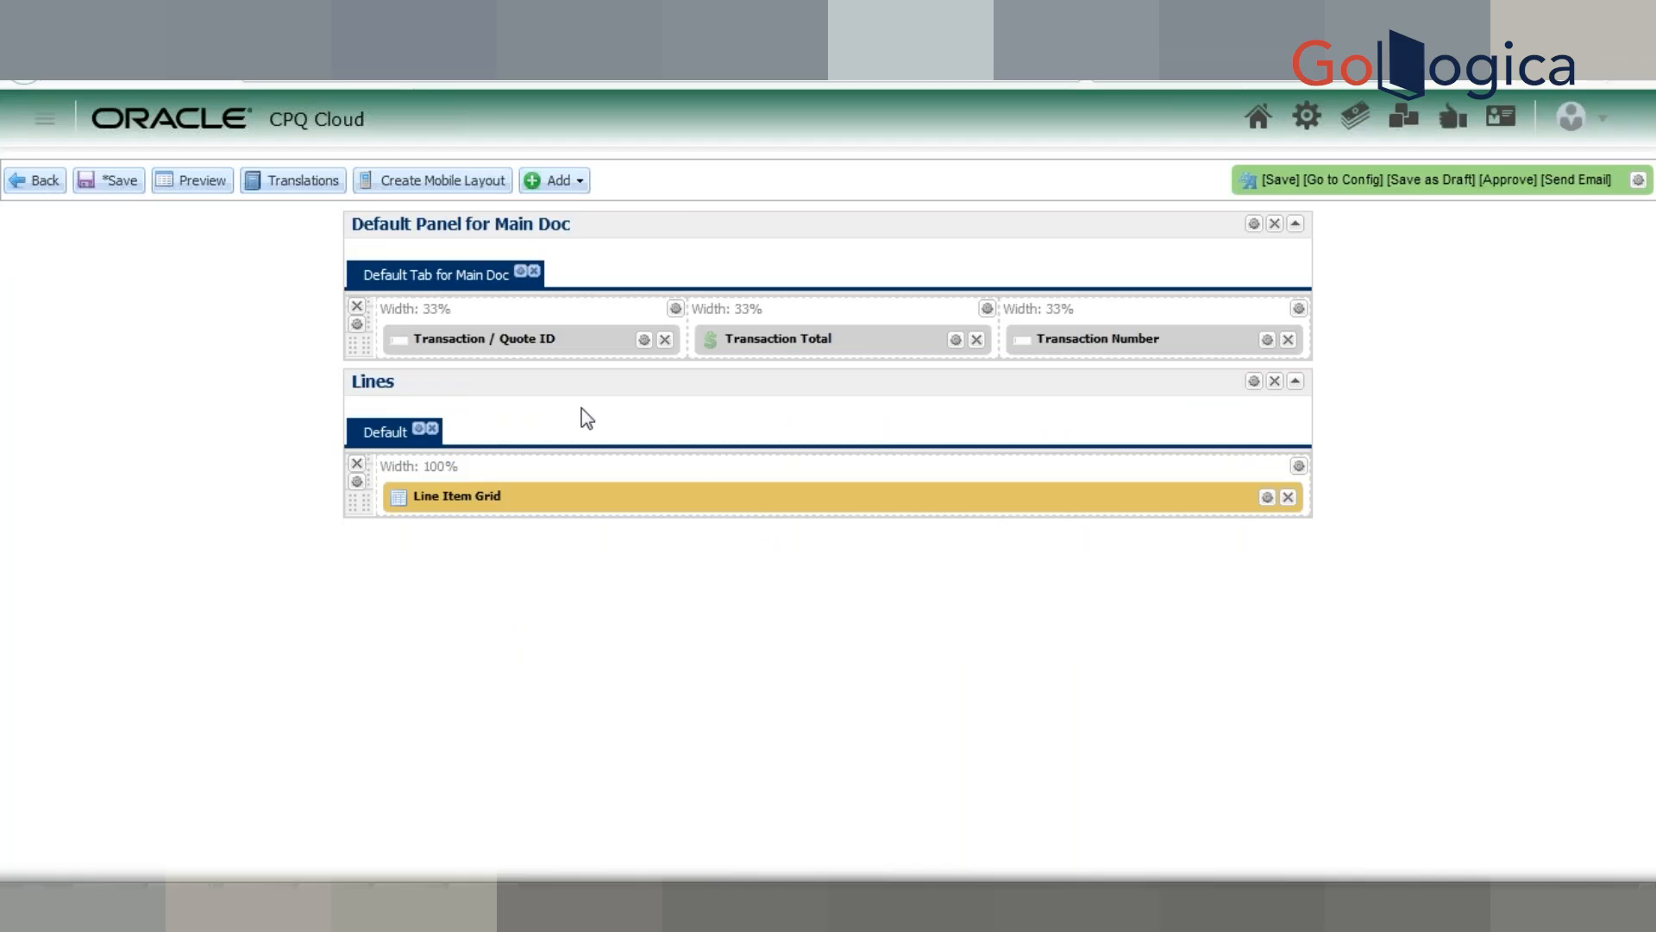
{"action": "left_click", "coordinate": [130, 182]}
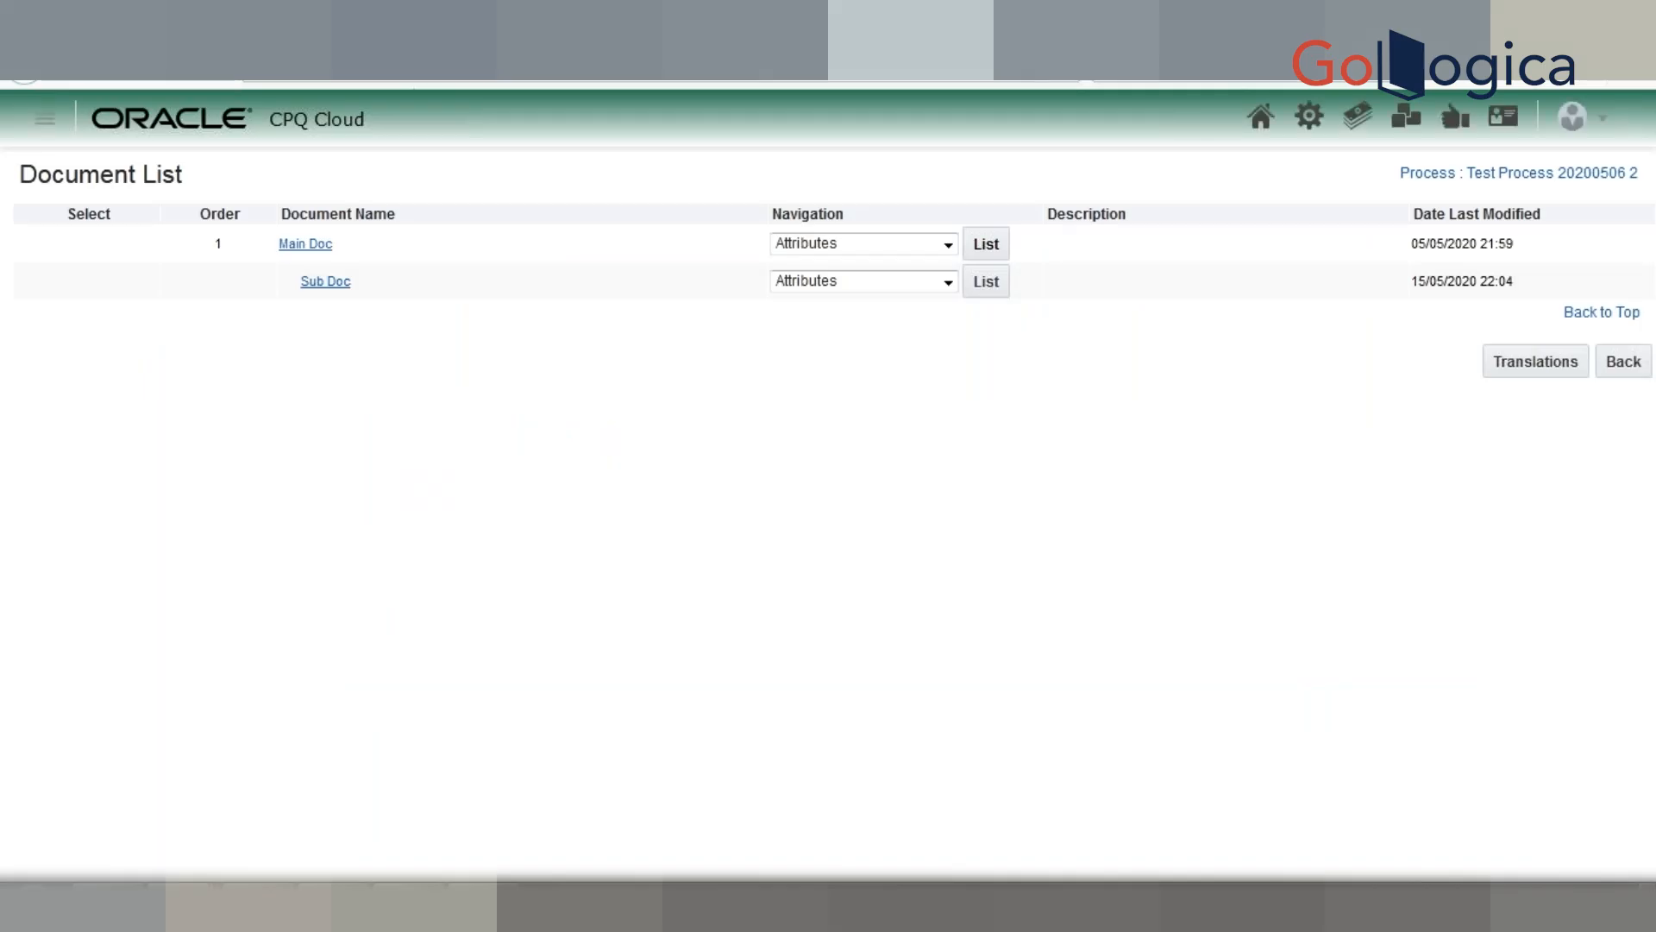
Step: Add a Float attribute labelled Discount with the variable name discount_l to Sub Doc
{"action": "left_click", "coordinate": [973, 289]}
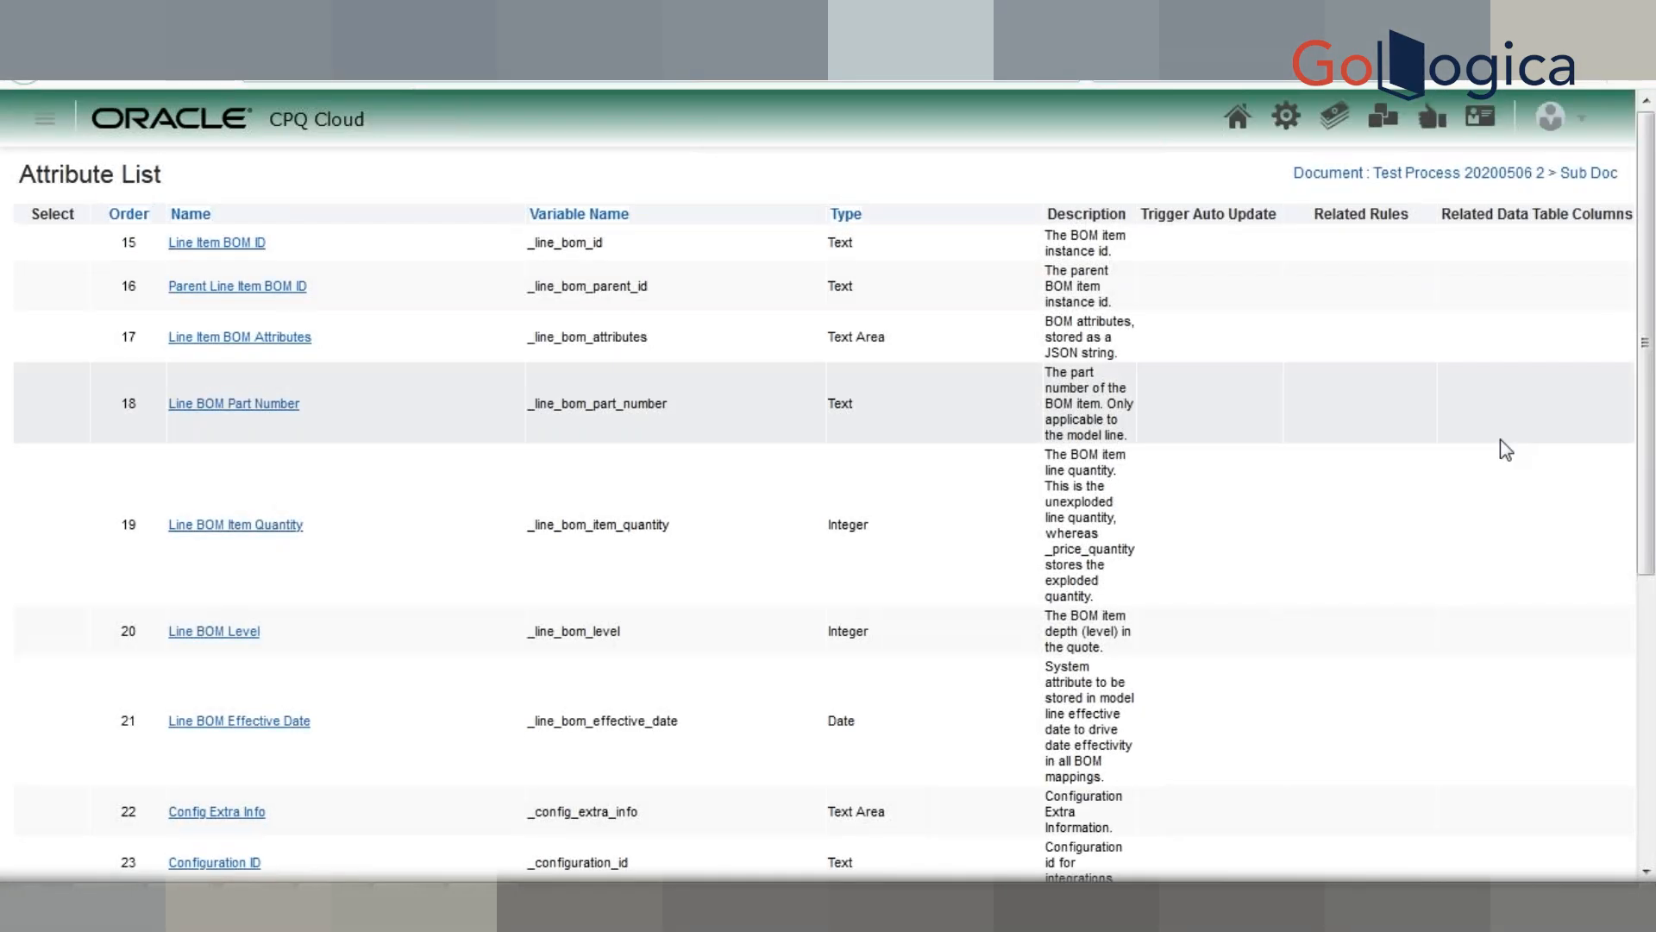
{"action": "scroll", "coordinate": [1505, 448], "scroll_direction": "down", "scroll_amount": 5}
{"action": "left_click", "coordinate": [1472, 859]}
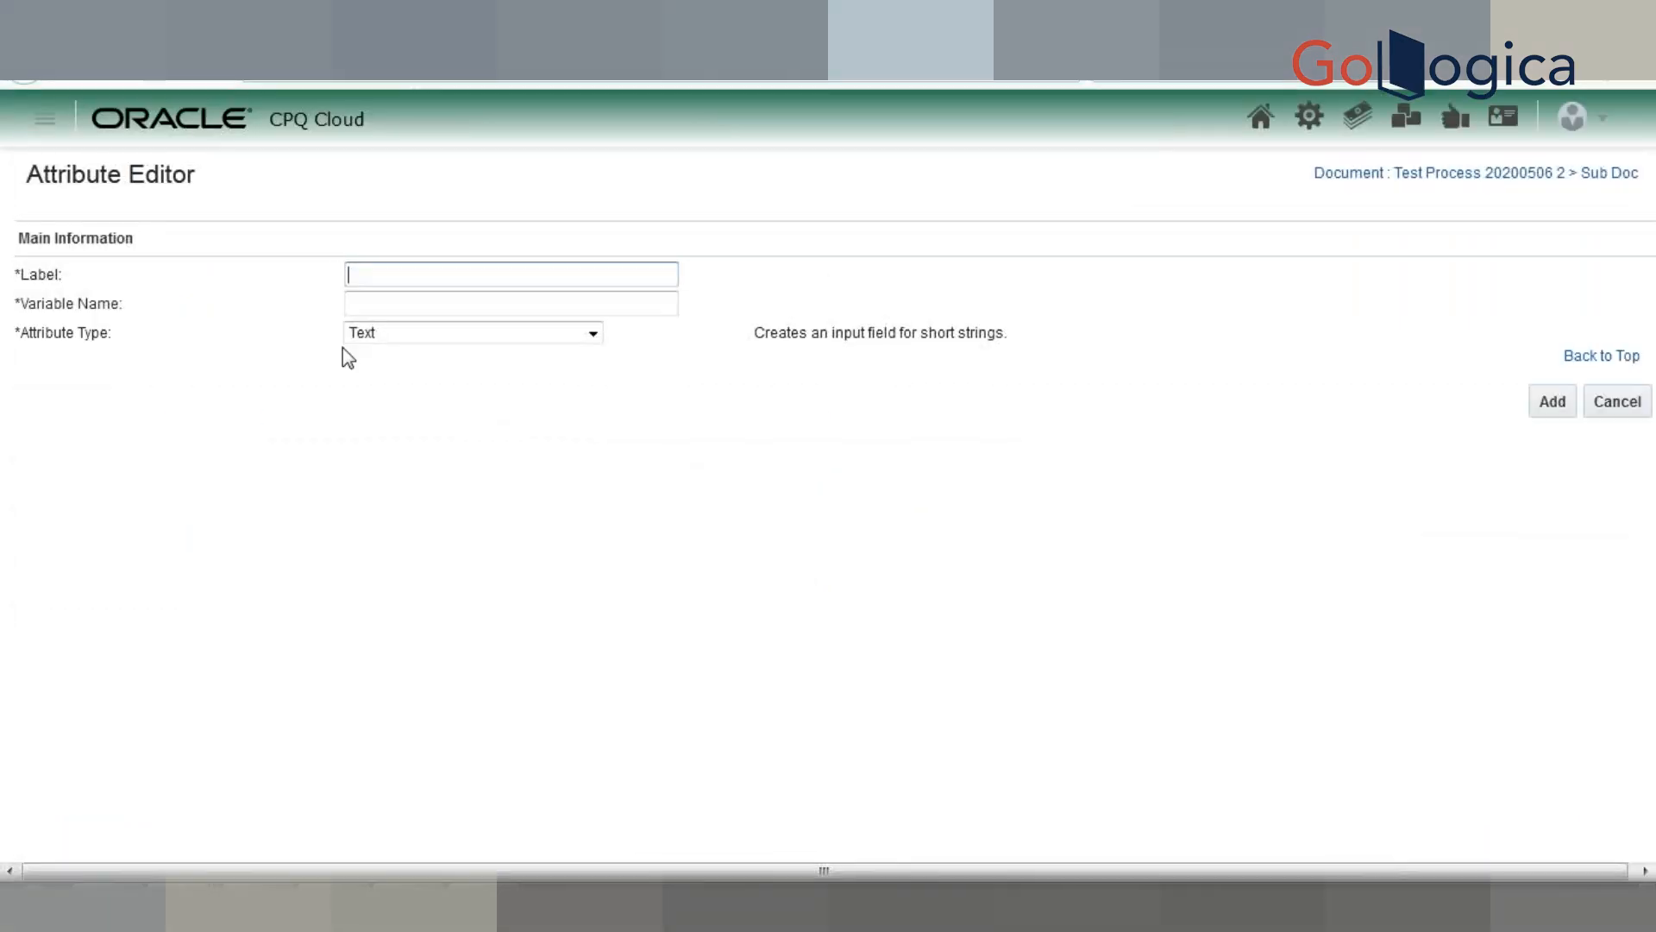
{"action": "type", "text": "Discount"}
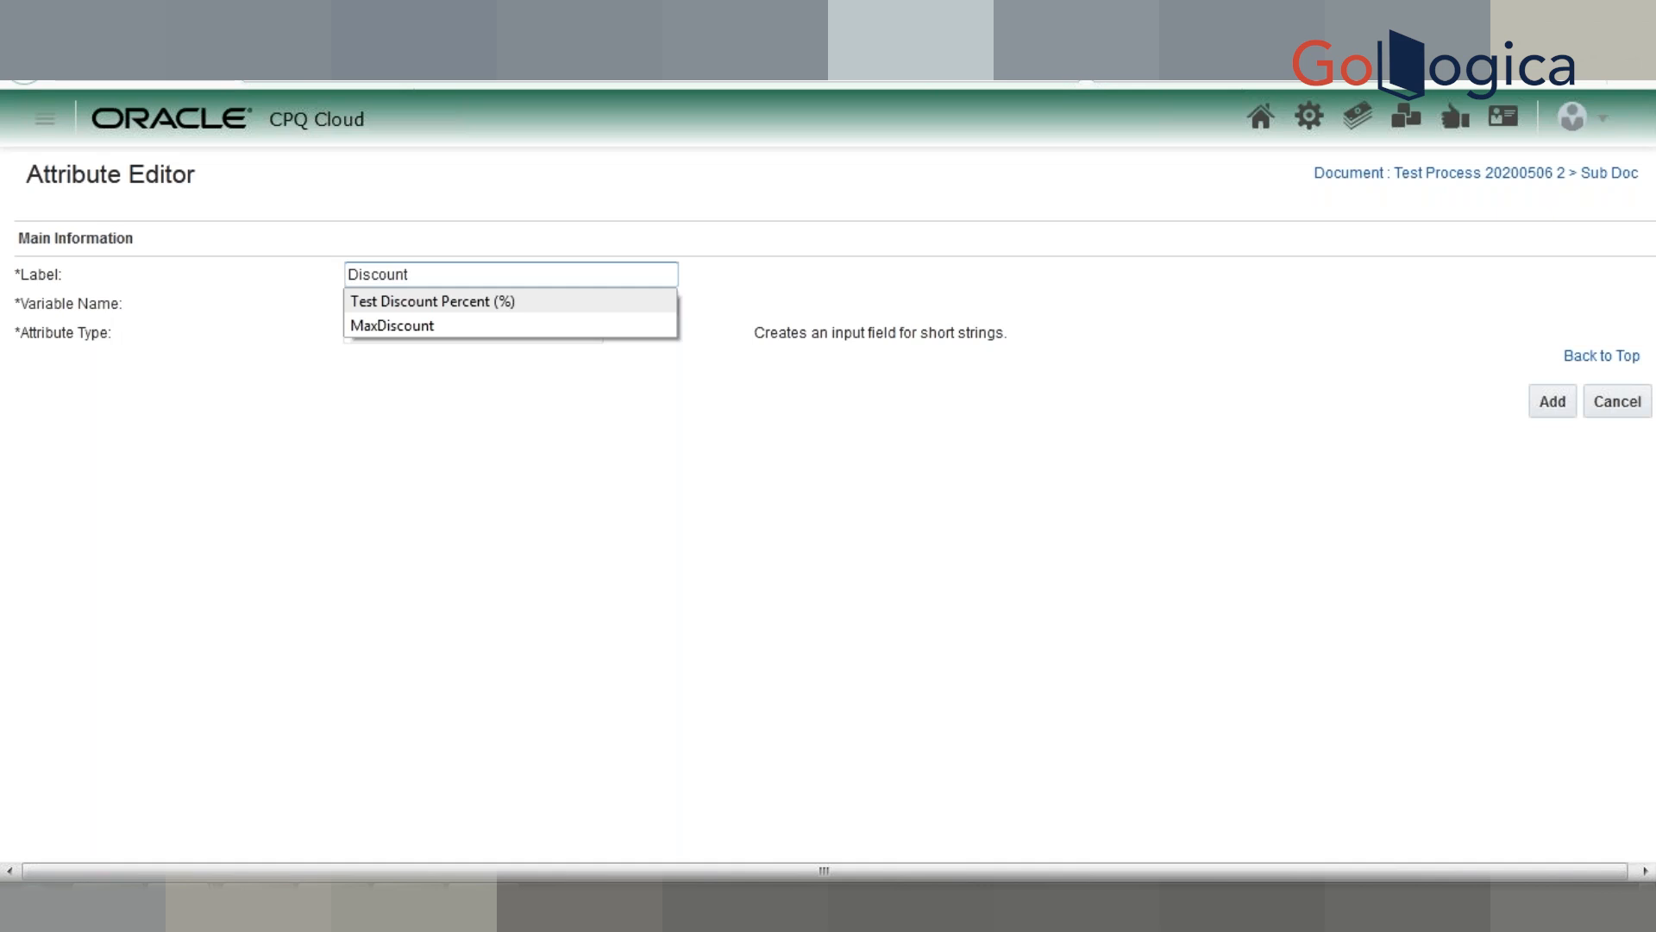
{"action": "left_click", "coordinate": [612, 455]}
{"action": "left_click", "coordinate": [429, 304]}
{"action": "type", "text": "_l"}
{"action": "left_click", "coordinate": [563, 511]}
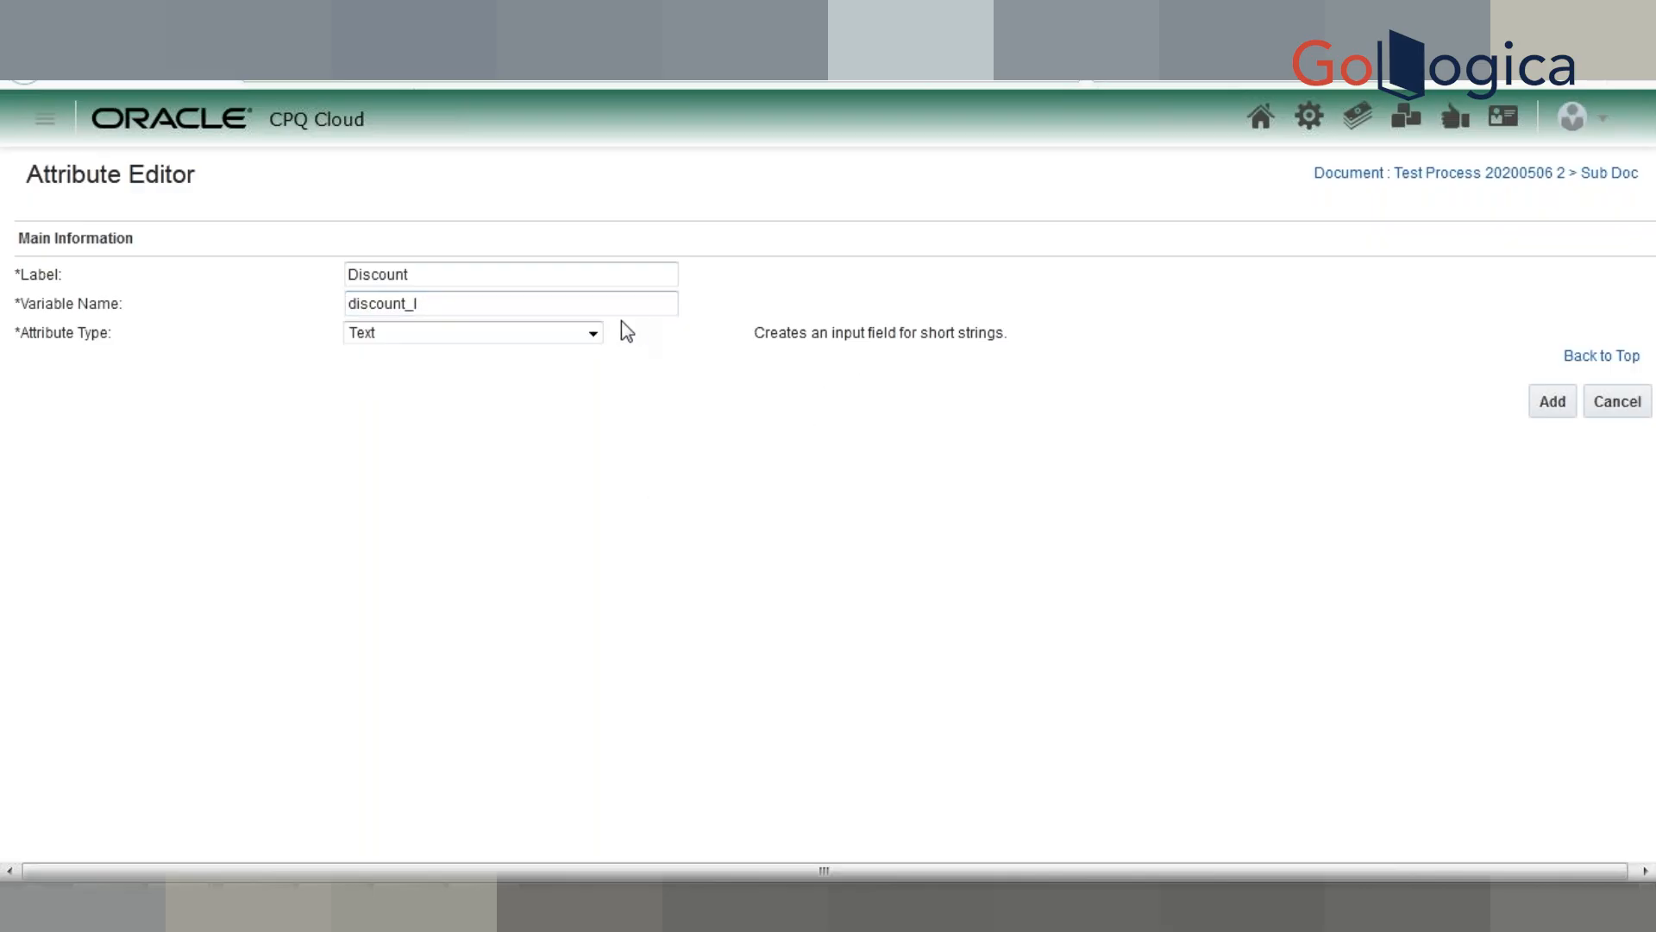
{"action": "left_click", "coordinate": [593, 334]}
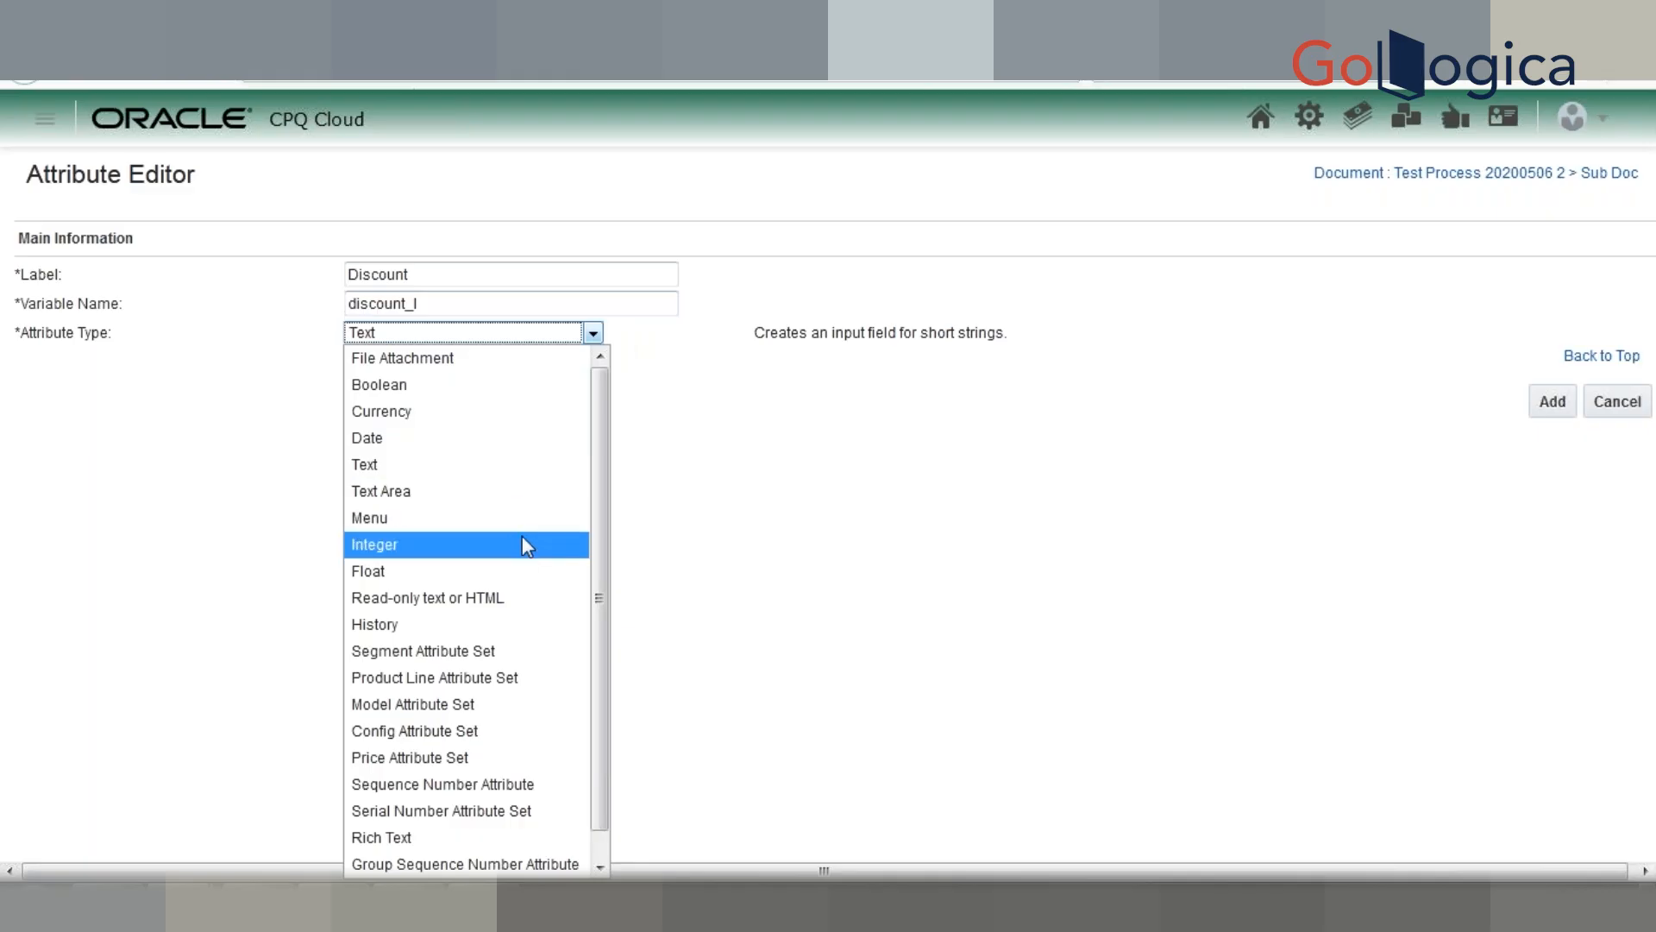
{"action": "left_click", "coordinate": [528, 571]}
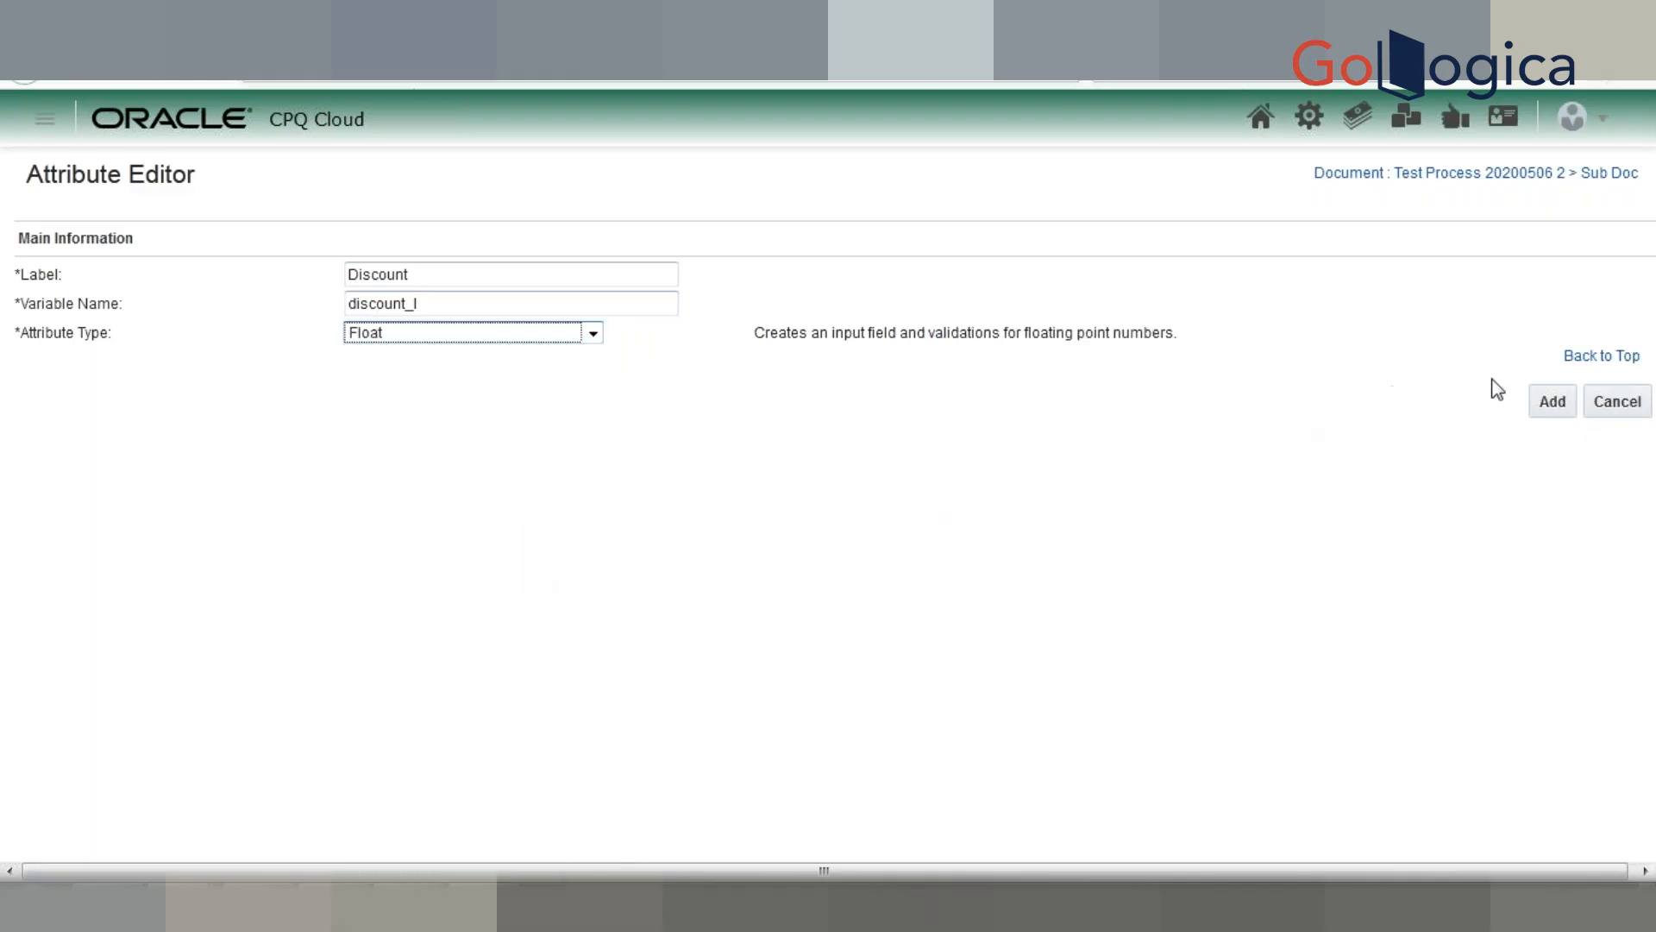
{"action": "left_click", "coordinate": [1552, 403]}
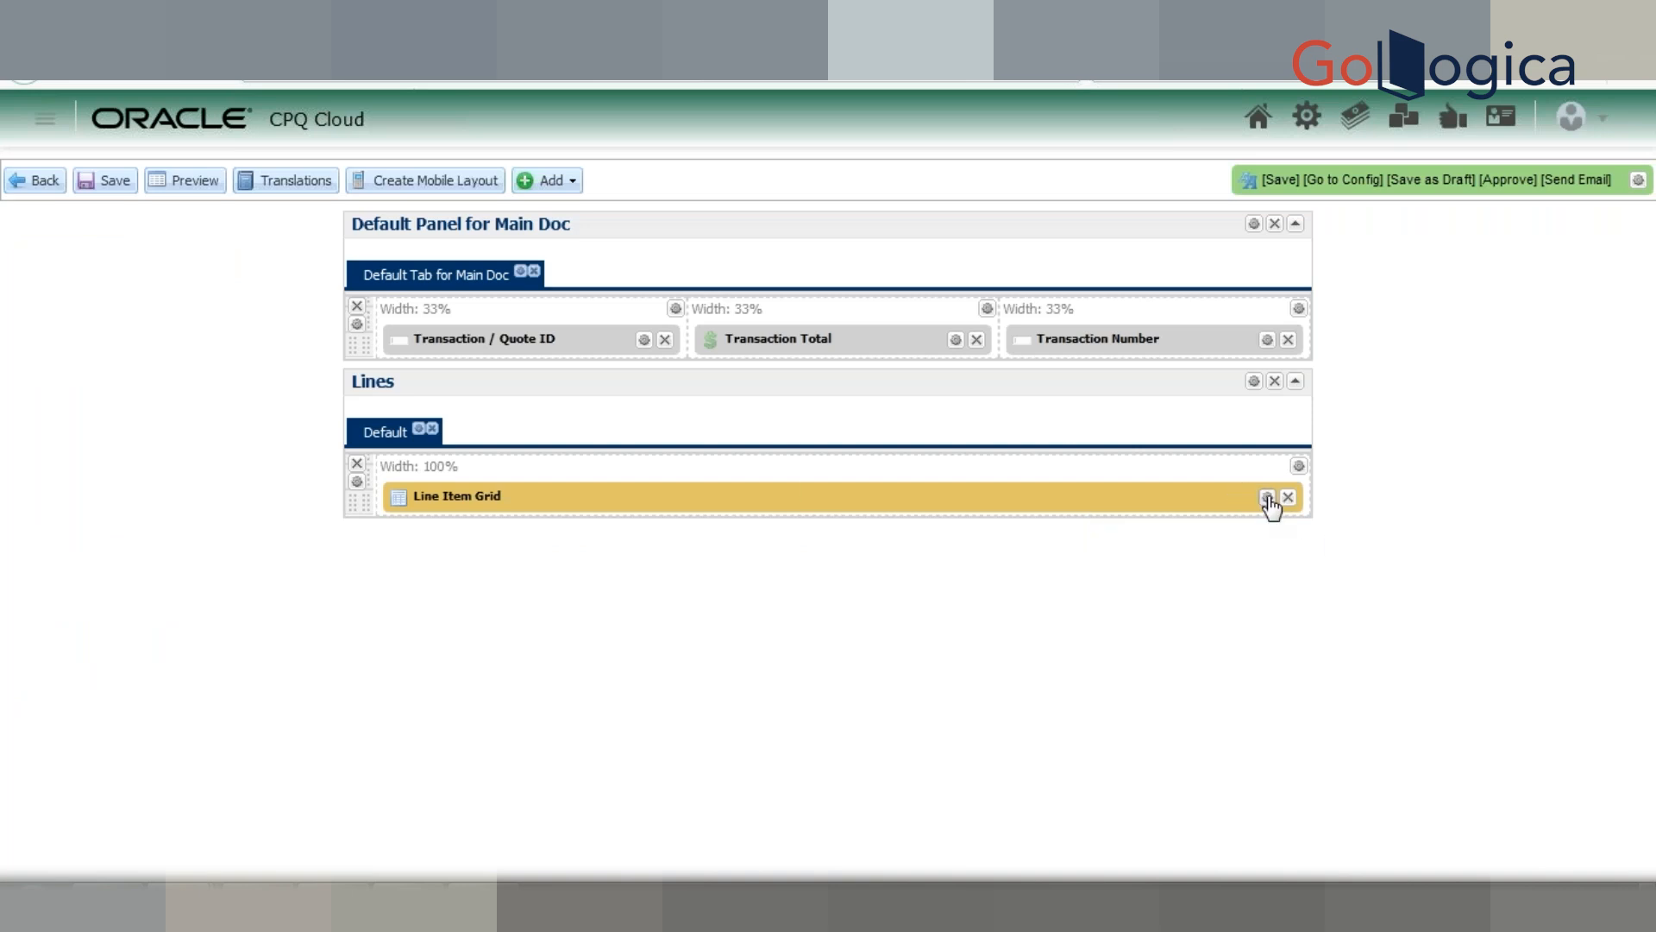
Step: Add an editable Discount column to the Line Item Grid of the Main Doc layout with Normal mapping to Discount (discount_l)
{"action": "left_click", "coordinate": [1267, 498]}
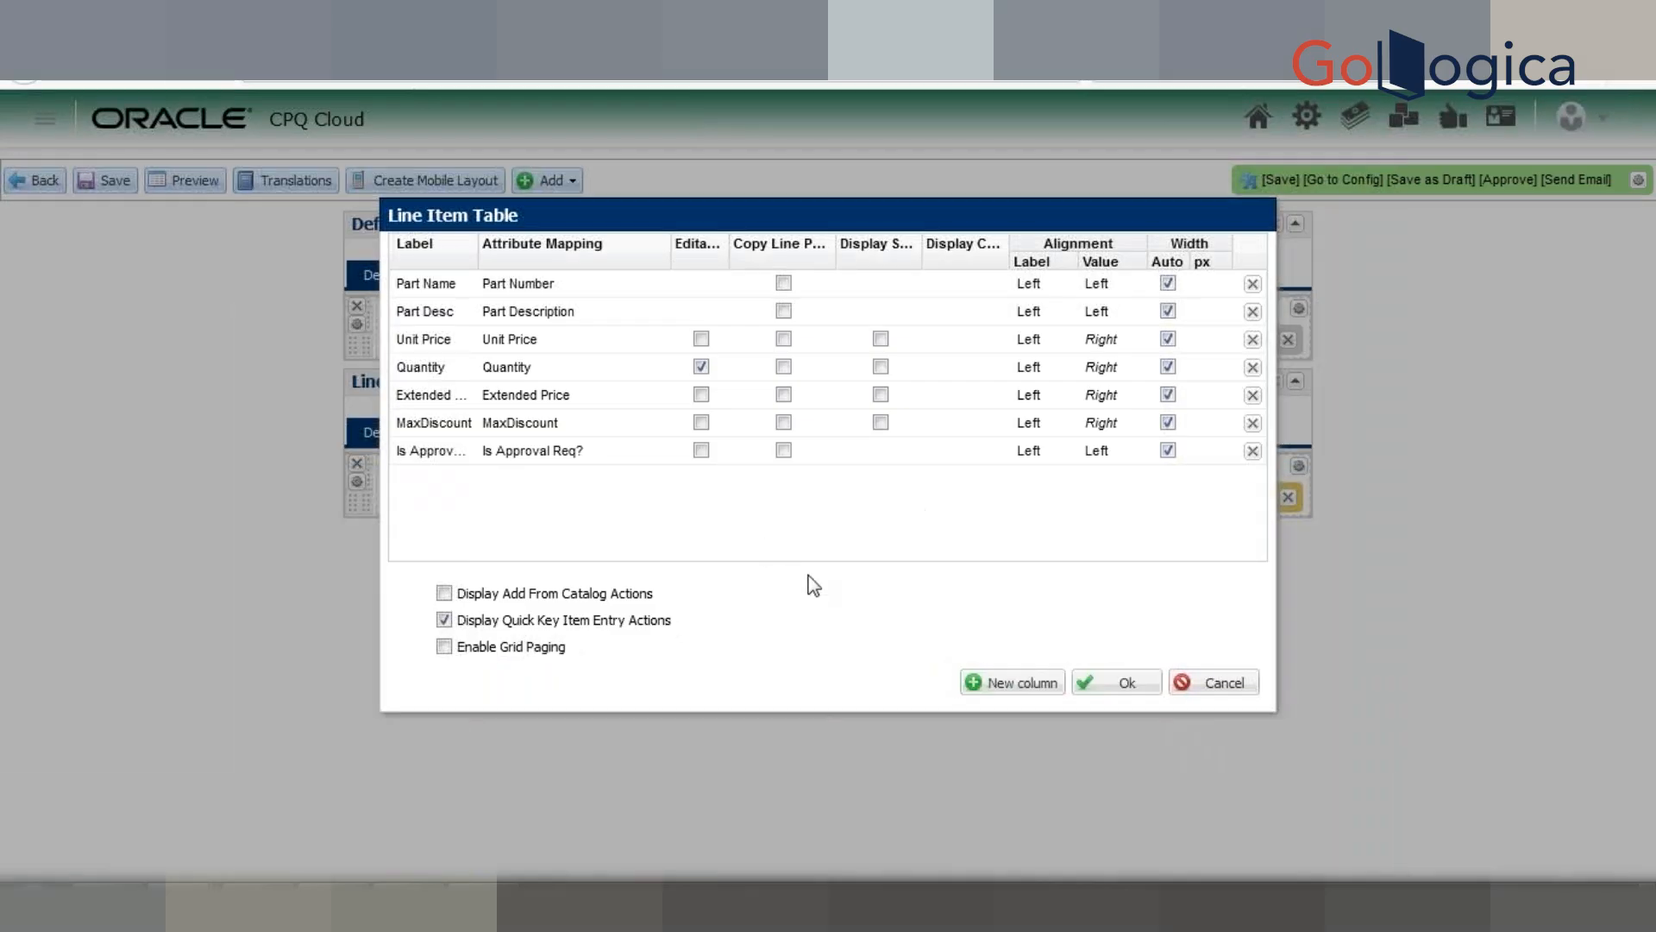
{"action": "left_click", "coordinate": [1031, 686]}
{"action": "type", "text": "Discount"}
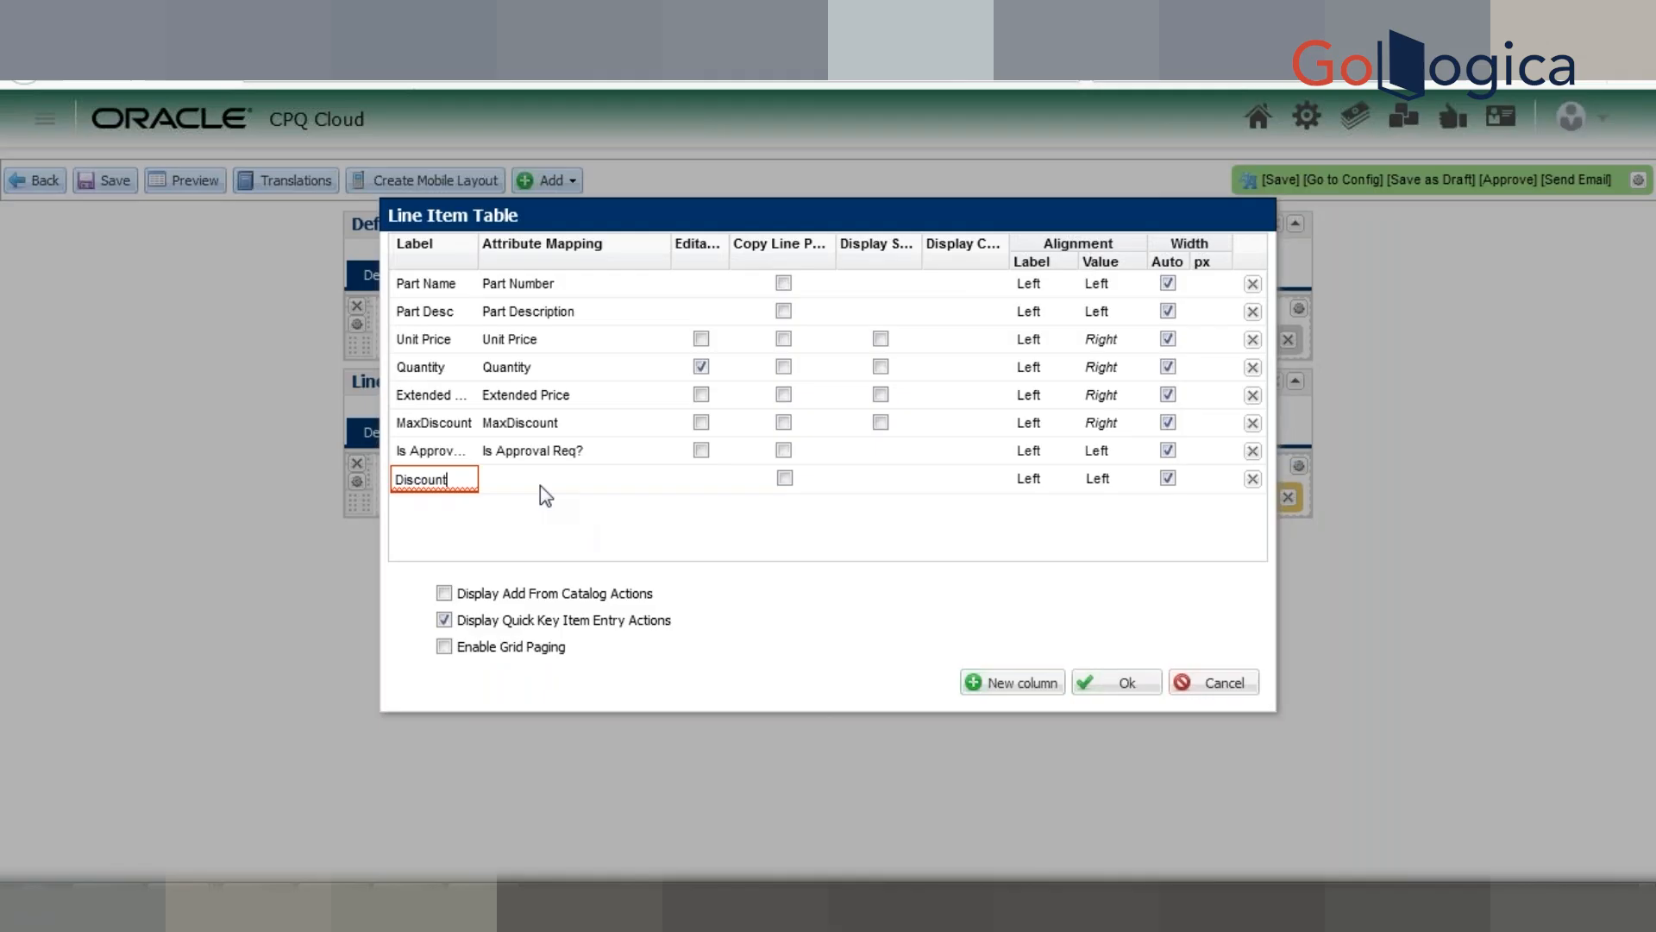
{"action": "left_click", "coordinate": [541, 484]}
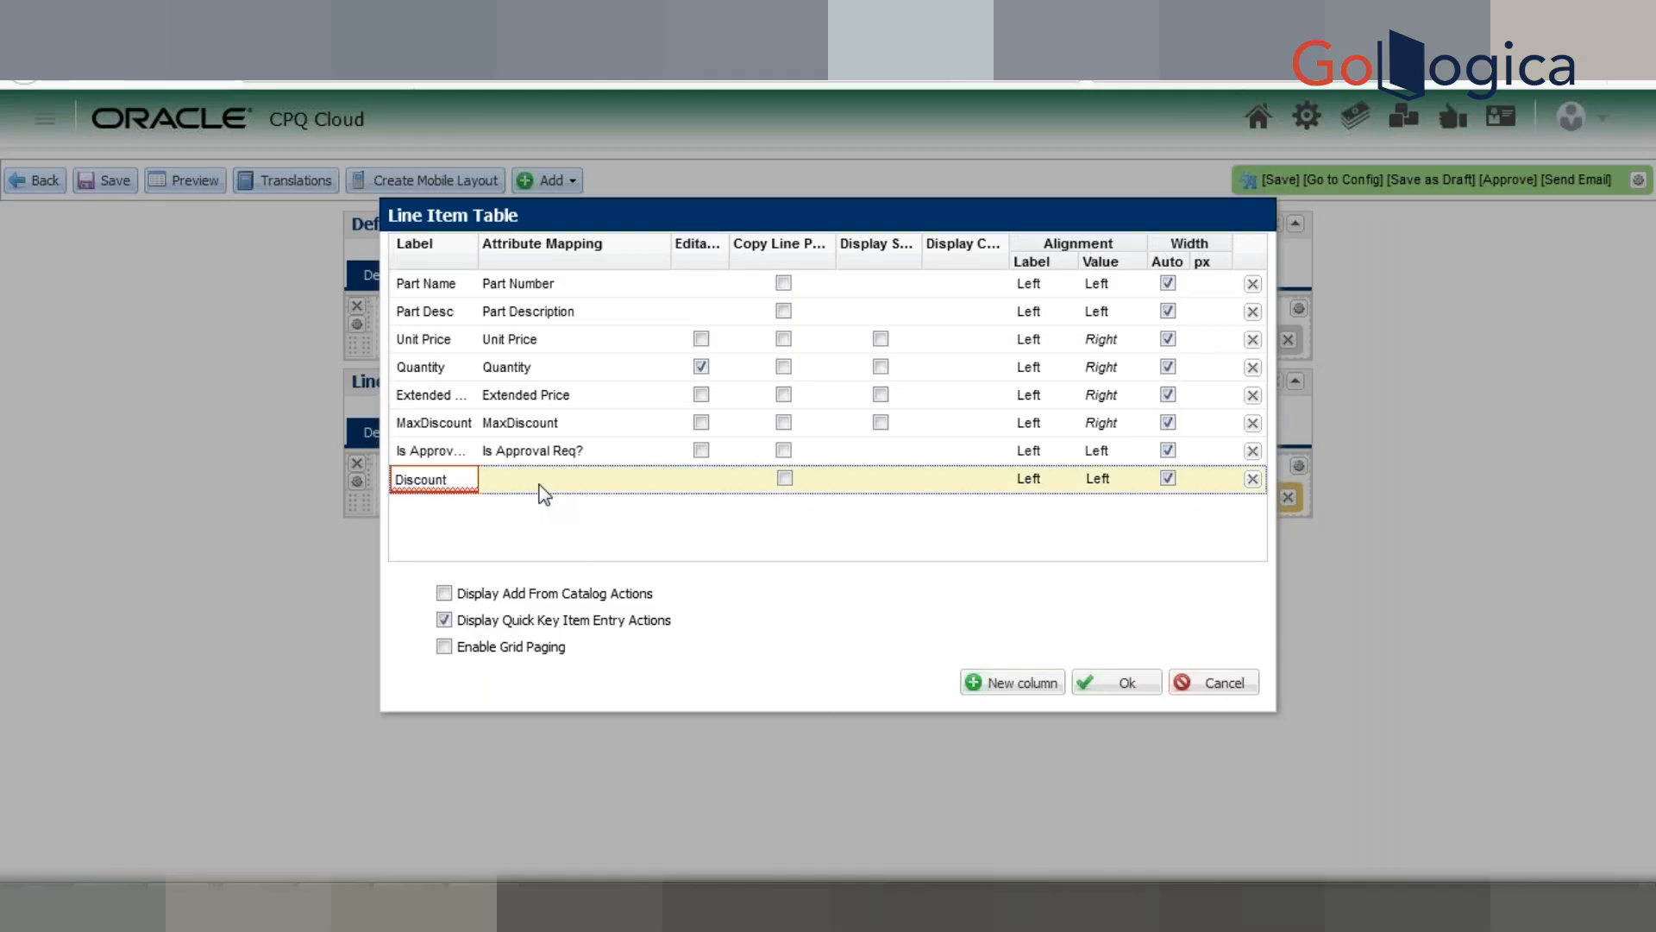
{"action": "left_click", "coordinate": [543, 494]}
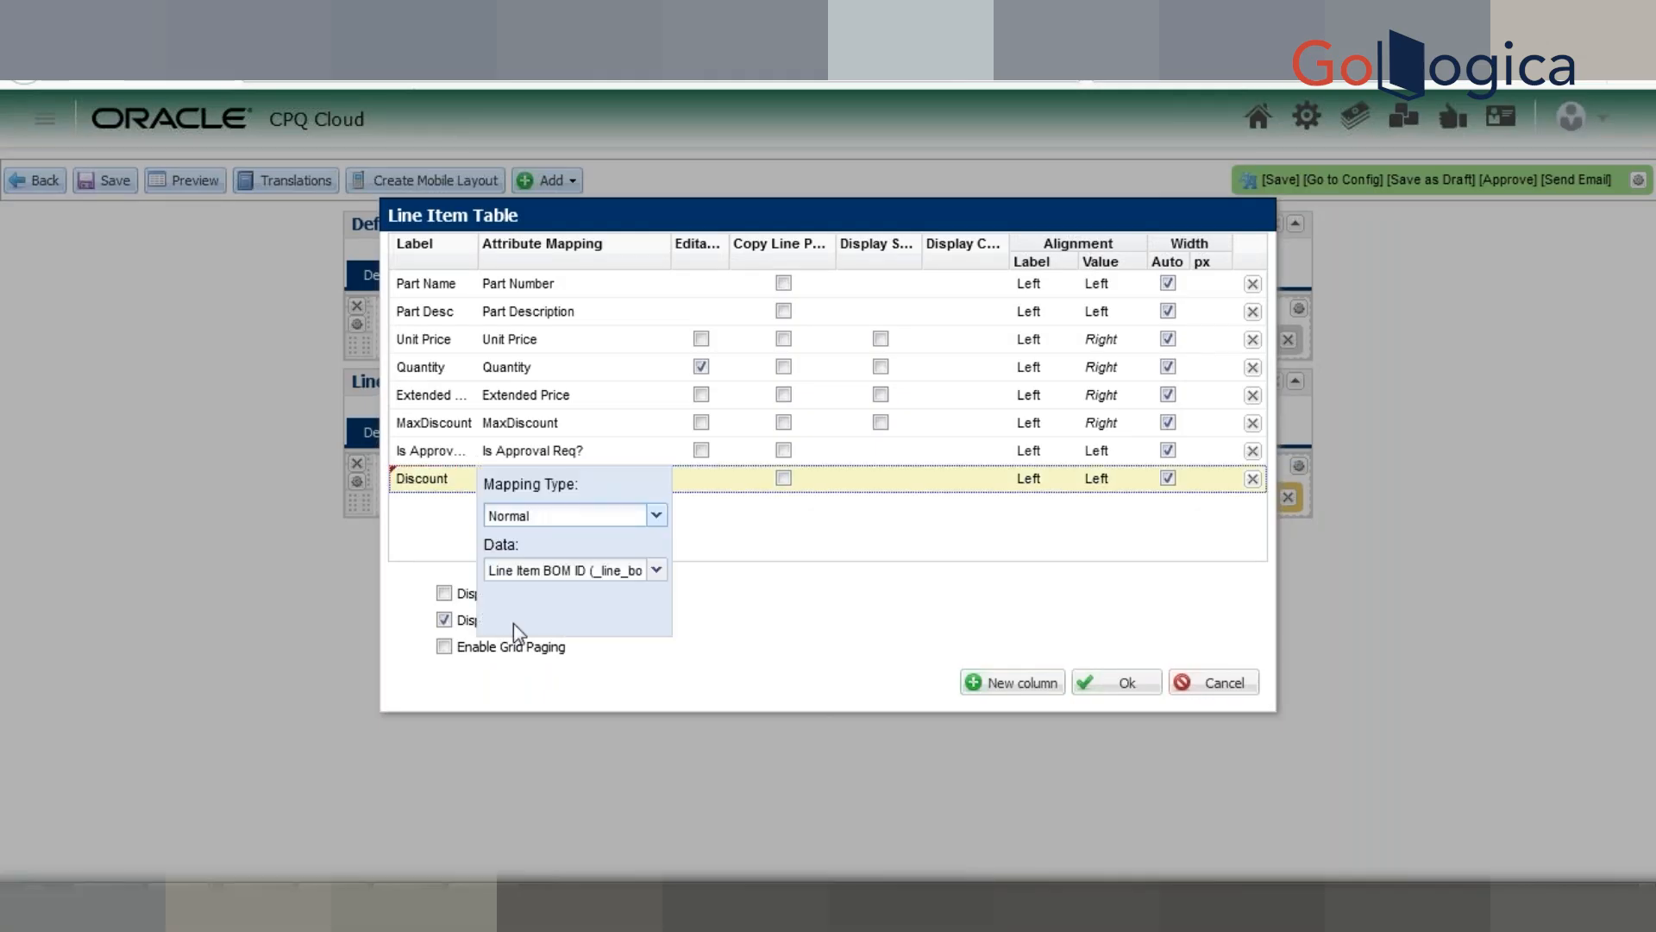
{"action": "left_click", "coordinate": [514, 574]}
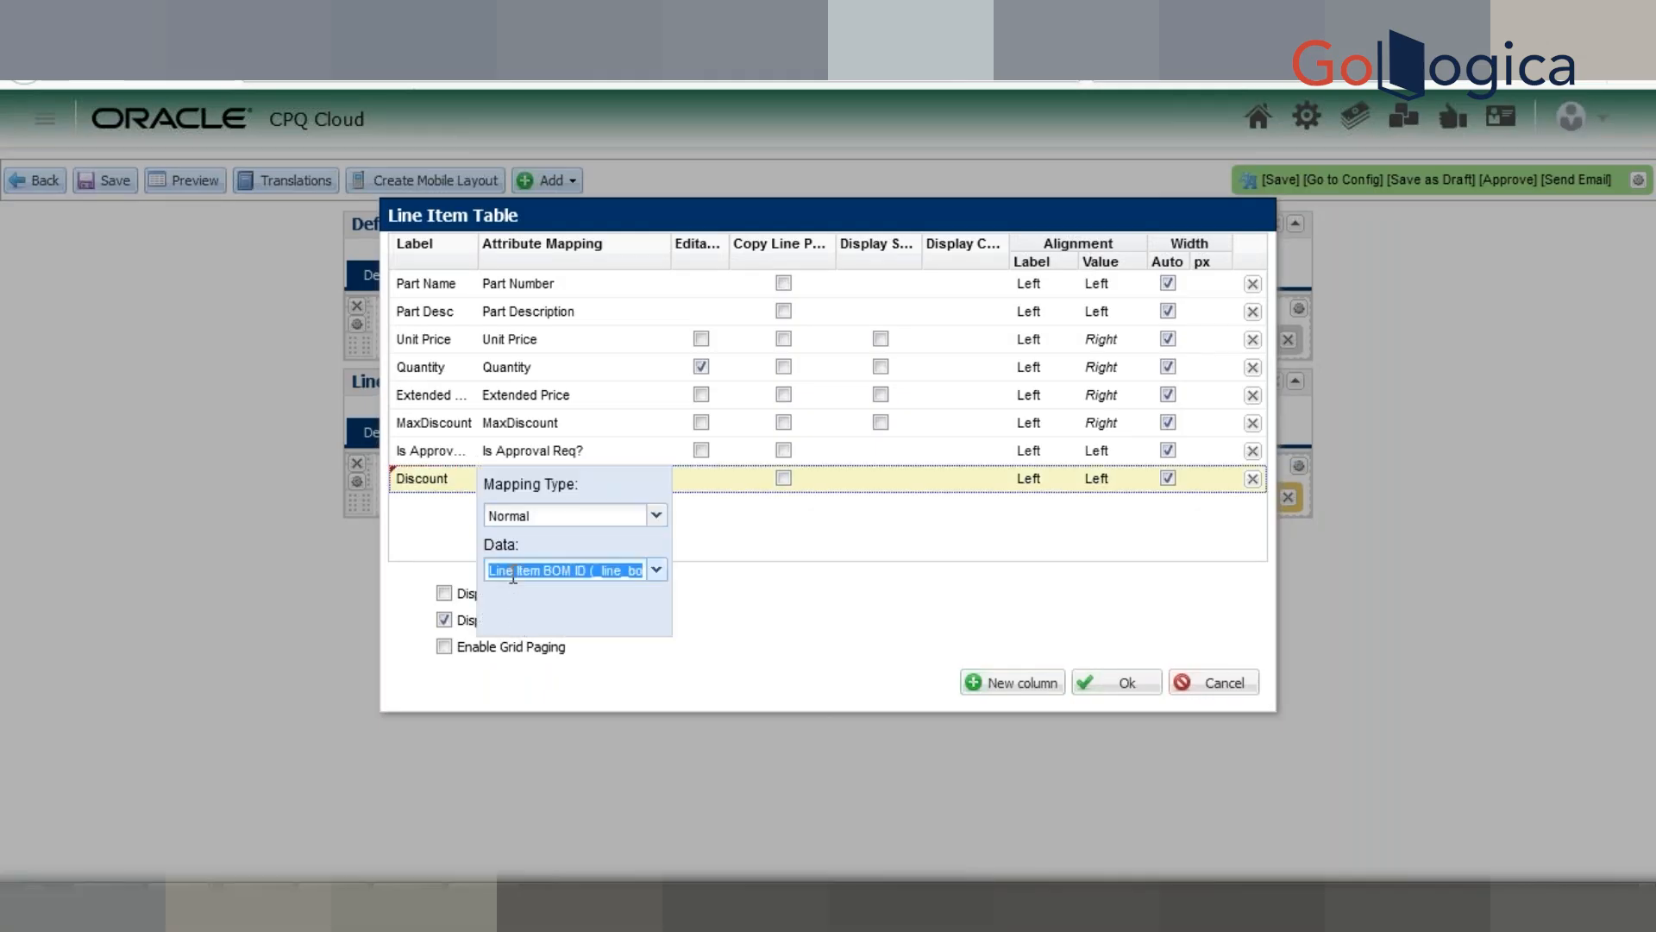
{"action": "type", "text": "Lis"}
{"action": "double_click", "coordinate": [517, 573]}
{"action": "type", "text": "Drs"}
{"action": "key", "text": "BackSpace"}
{"action": "key", "text": "BackSpace"}
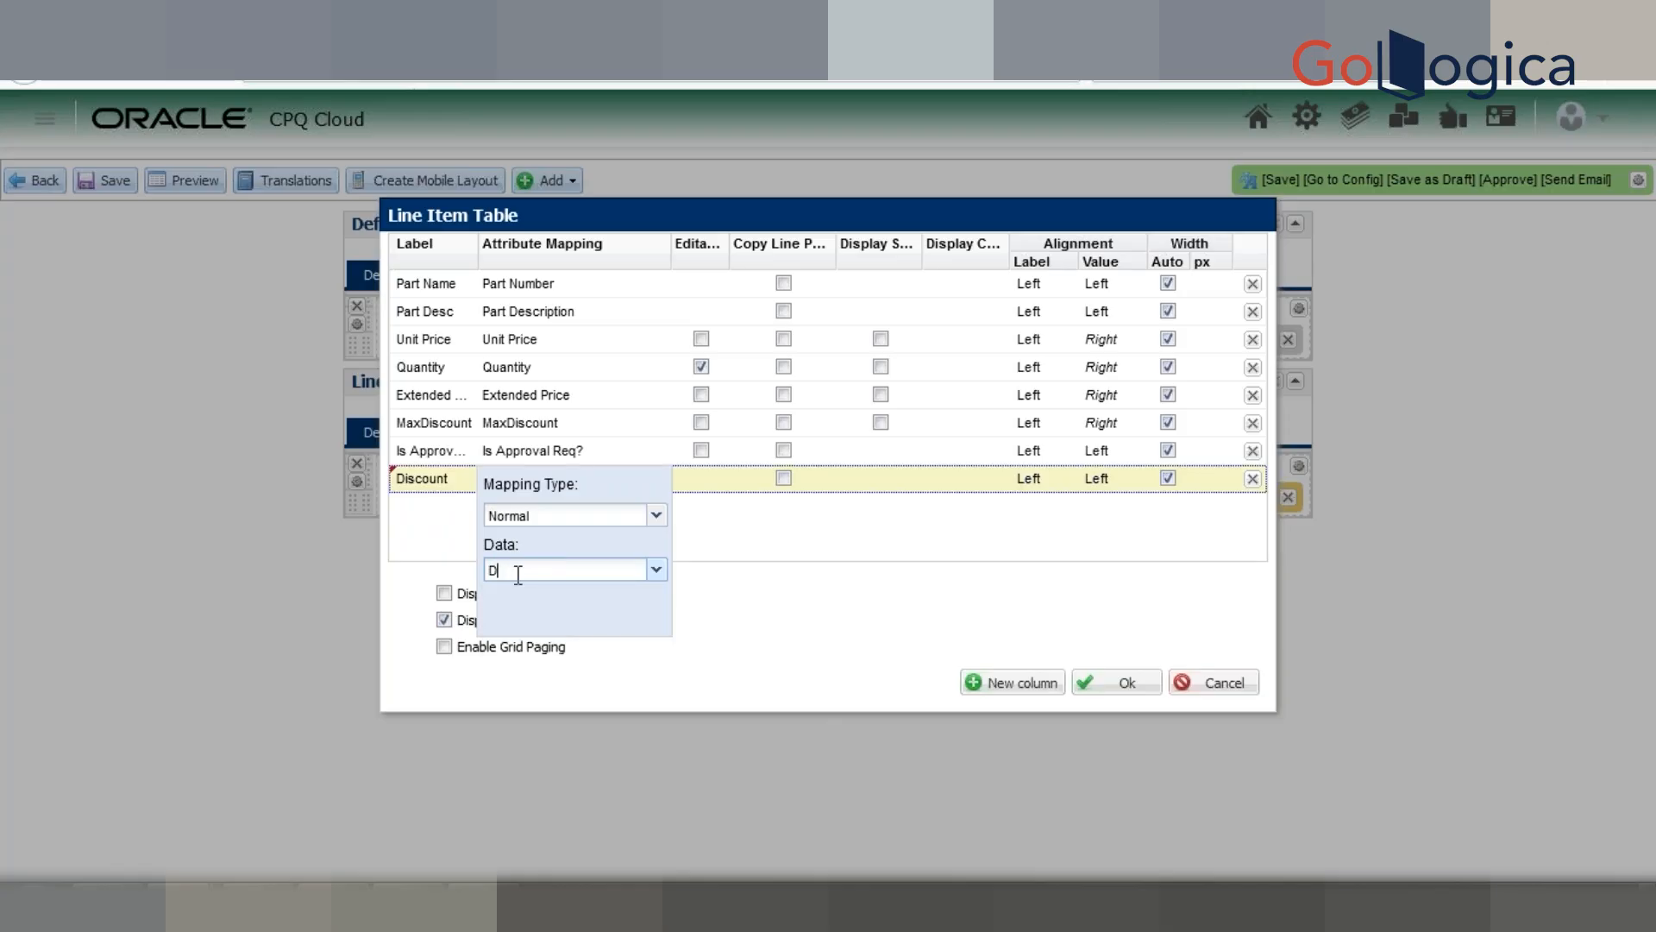
{"action": "type", "text": "rs"}
{"action": "key", "text": "BackSpace"}
{"action": "key", "text": "BackSpace"}
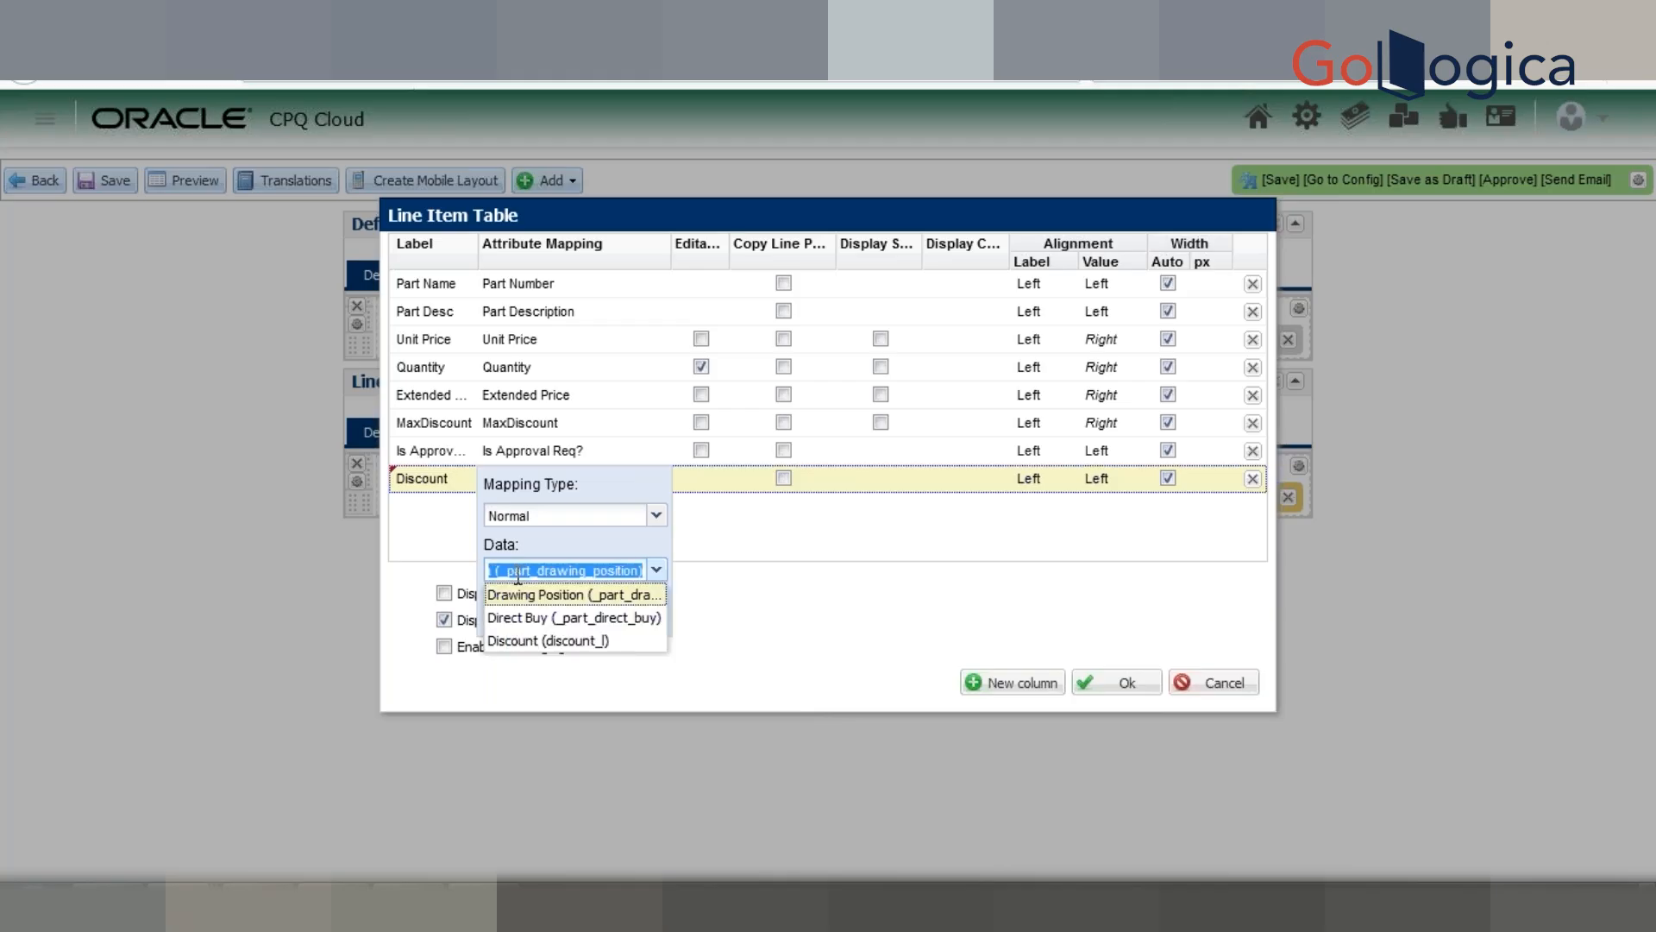
{"action": "left_click", "coordinate": [531, 640]}
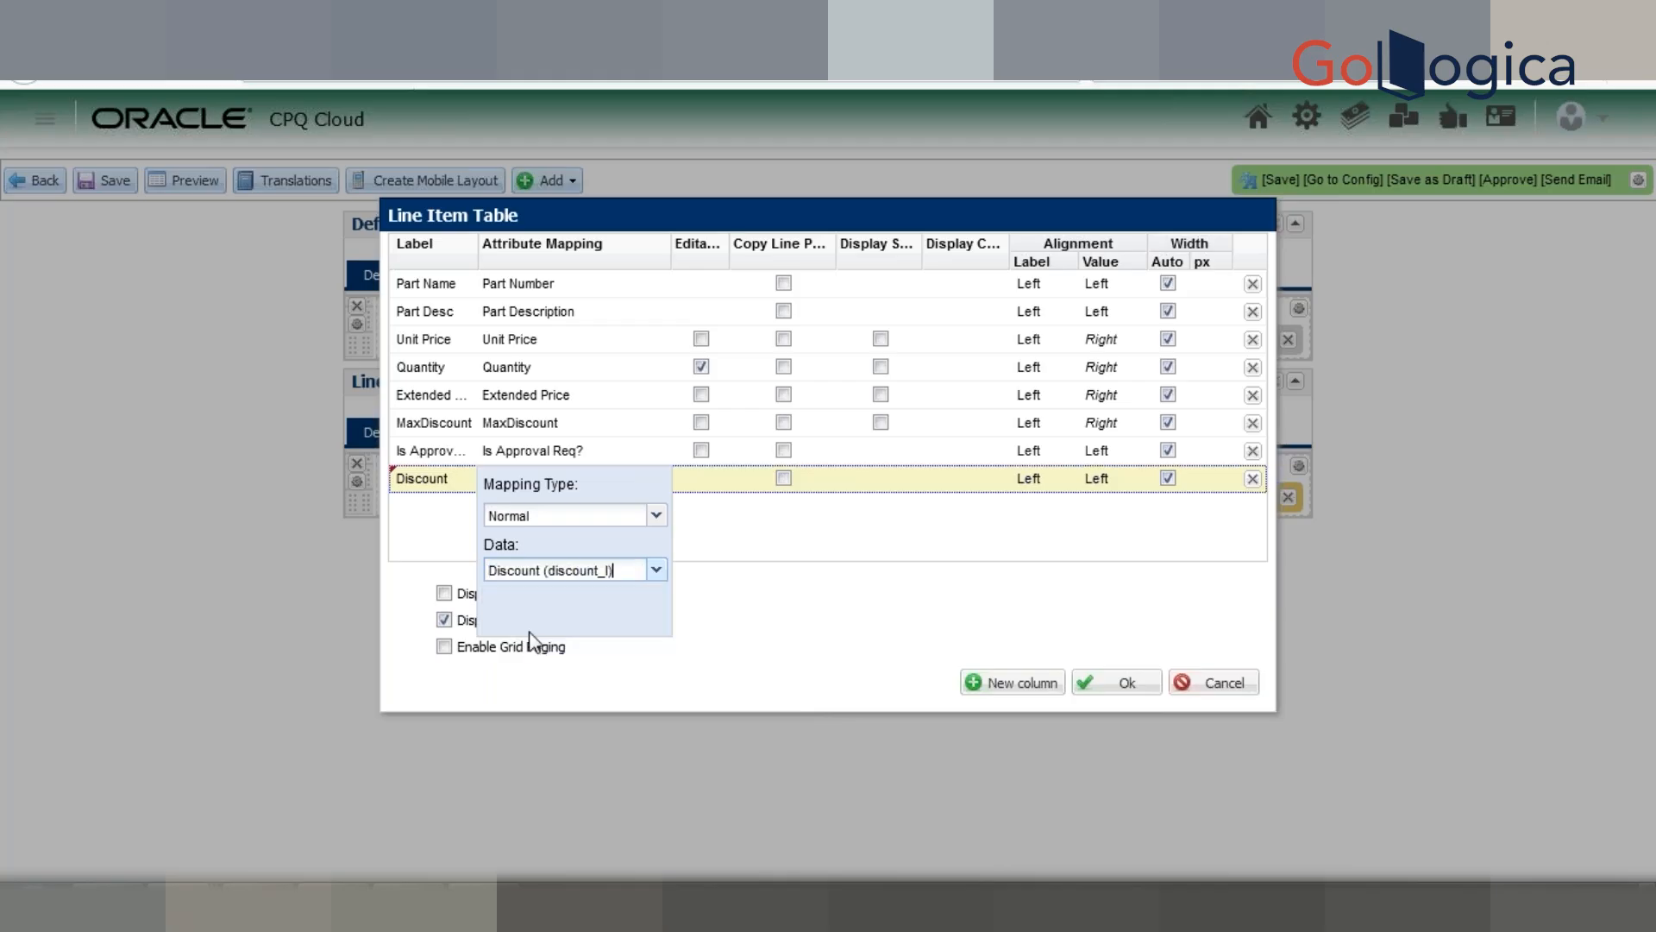
{"action": "left_click", "coordinate": [738, 524]}
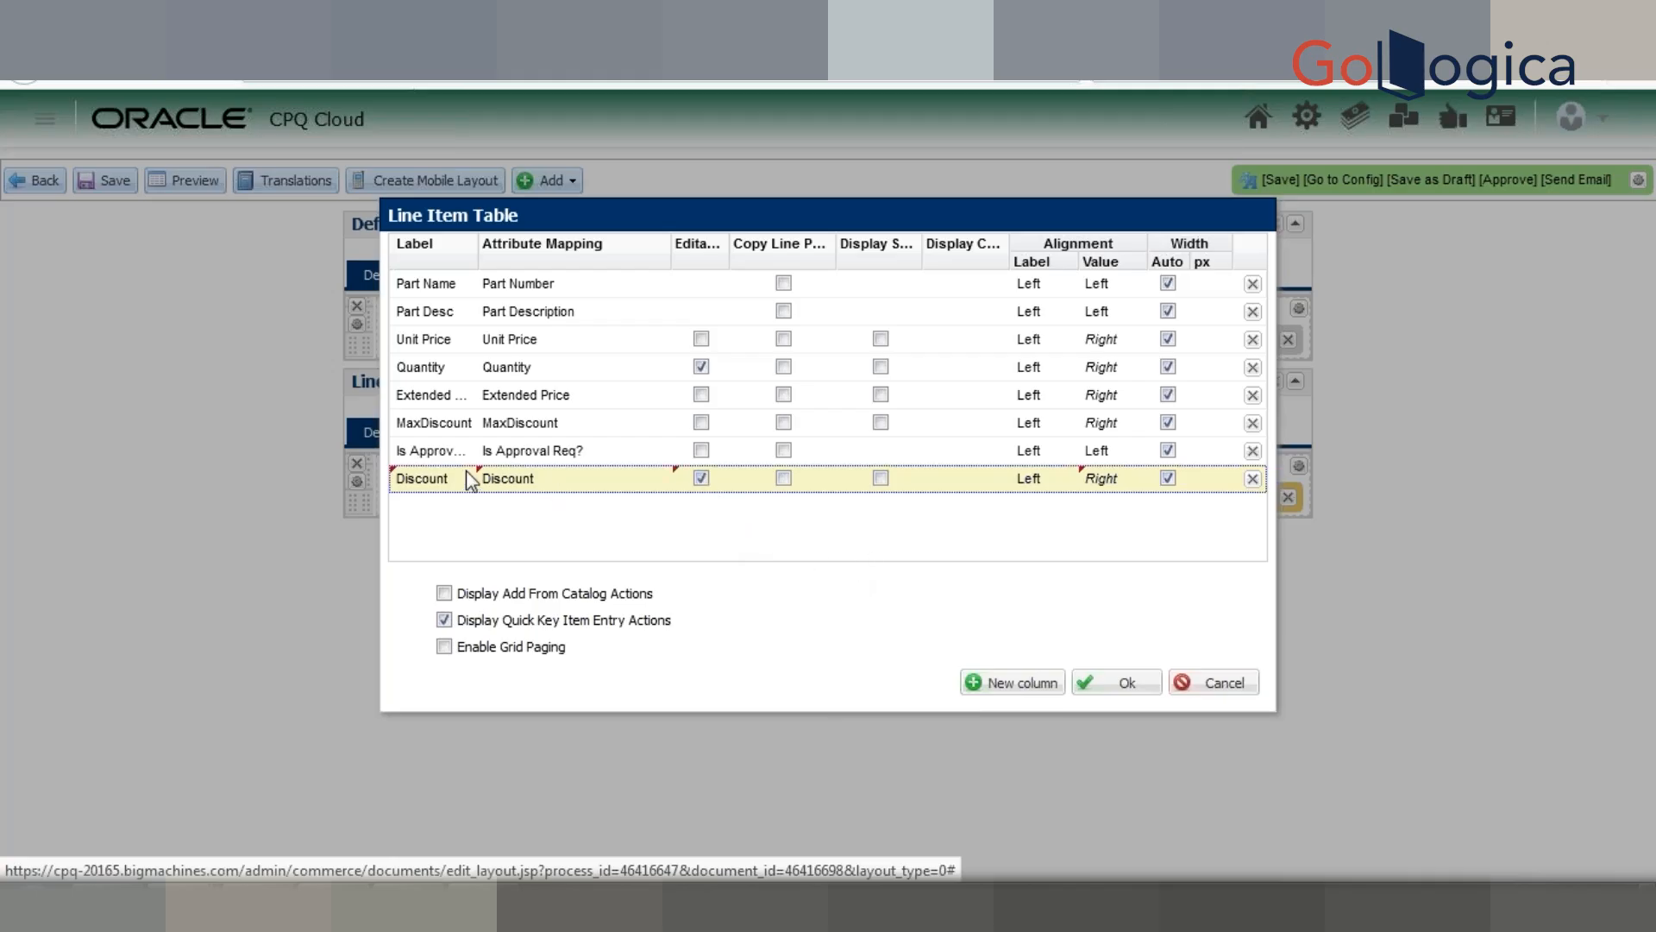
Step: Move the Discount column directly above MaxDiscount in the Line Item Grid and save the layout
{"action": "left_click_drag", "start_coordinate": [434, 480], "coordinate": [424, 426]}
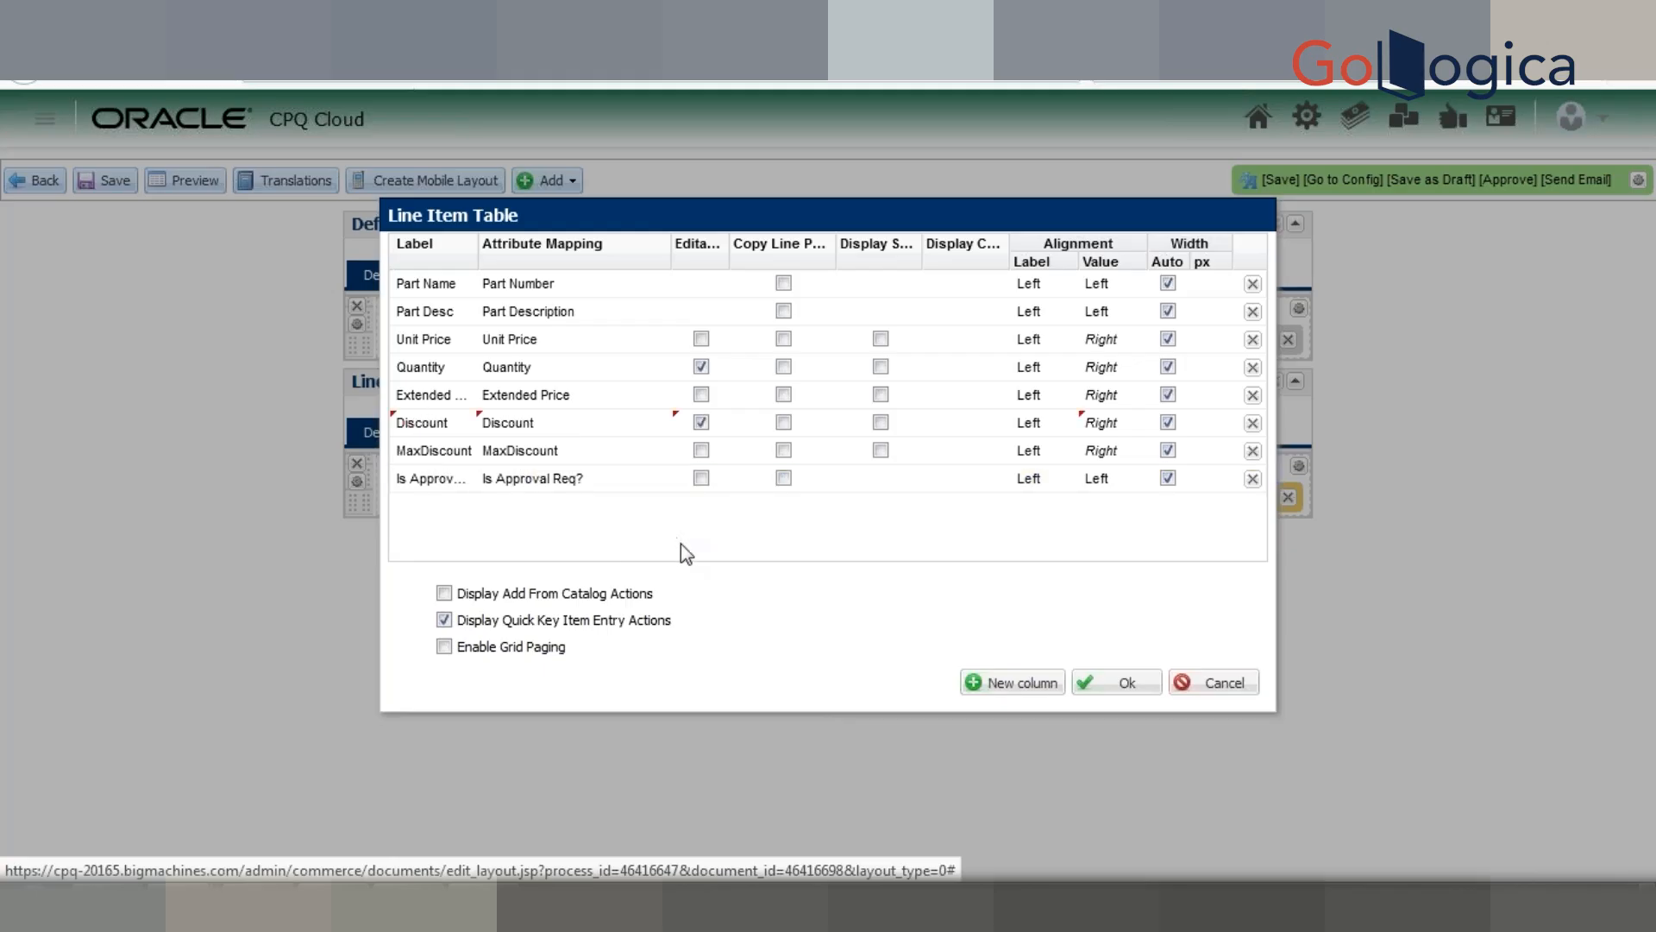
{"action": "left_click", "coordinate": [1118, 683]}
{"action": "left_click", "coordinate": [118, 183]}
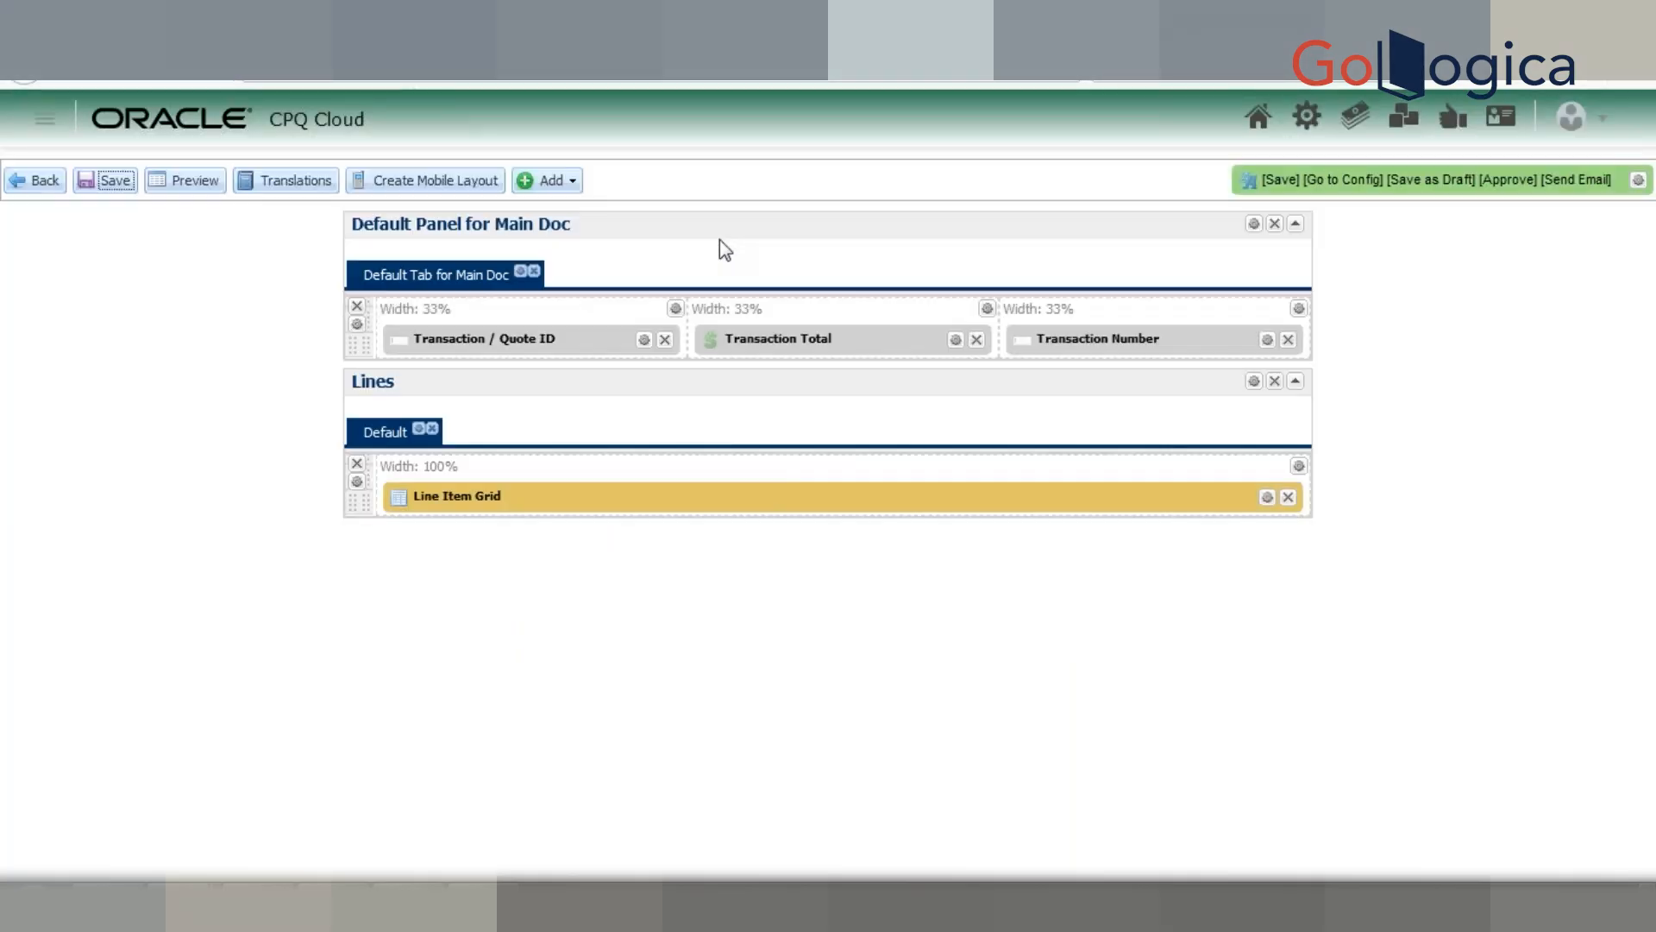
Step: Review the CPQ document setup pages and compare the unit price script in the text editor with the BML editor version
{"action": "key", "text": "ctrl+shift+Tab"}
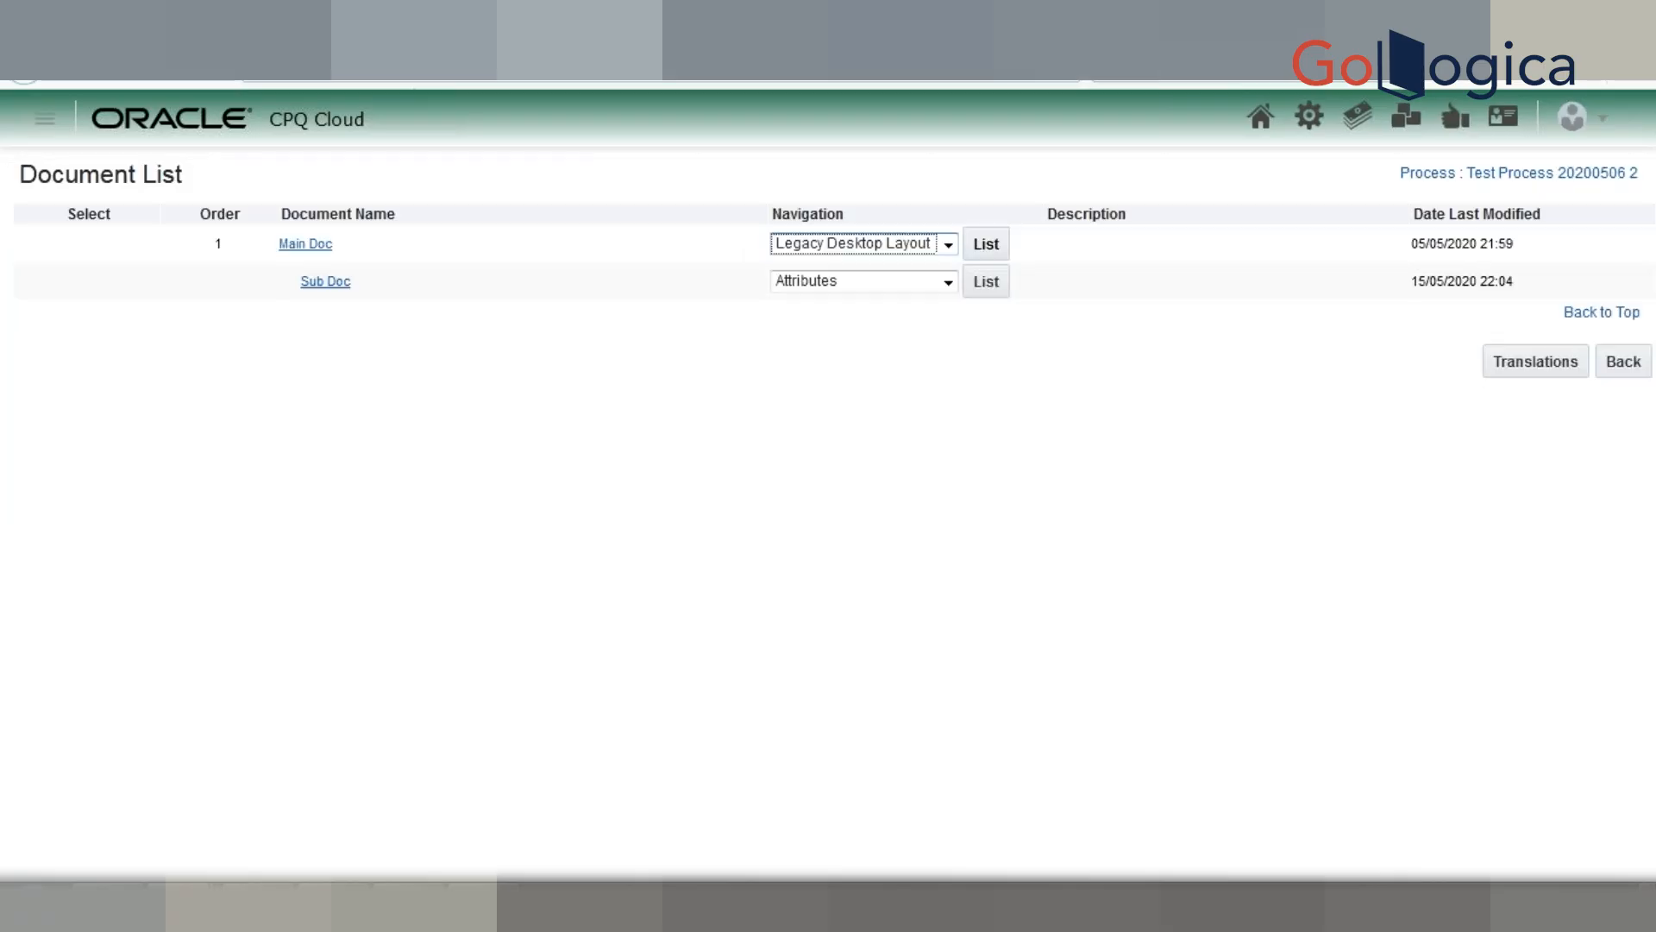
{"action": "key", "text": "ctrl+shift+Tab"}
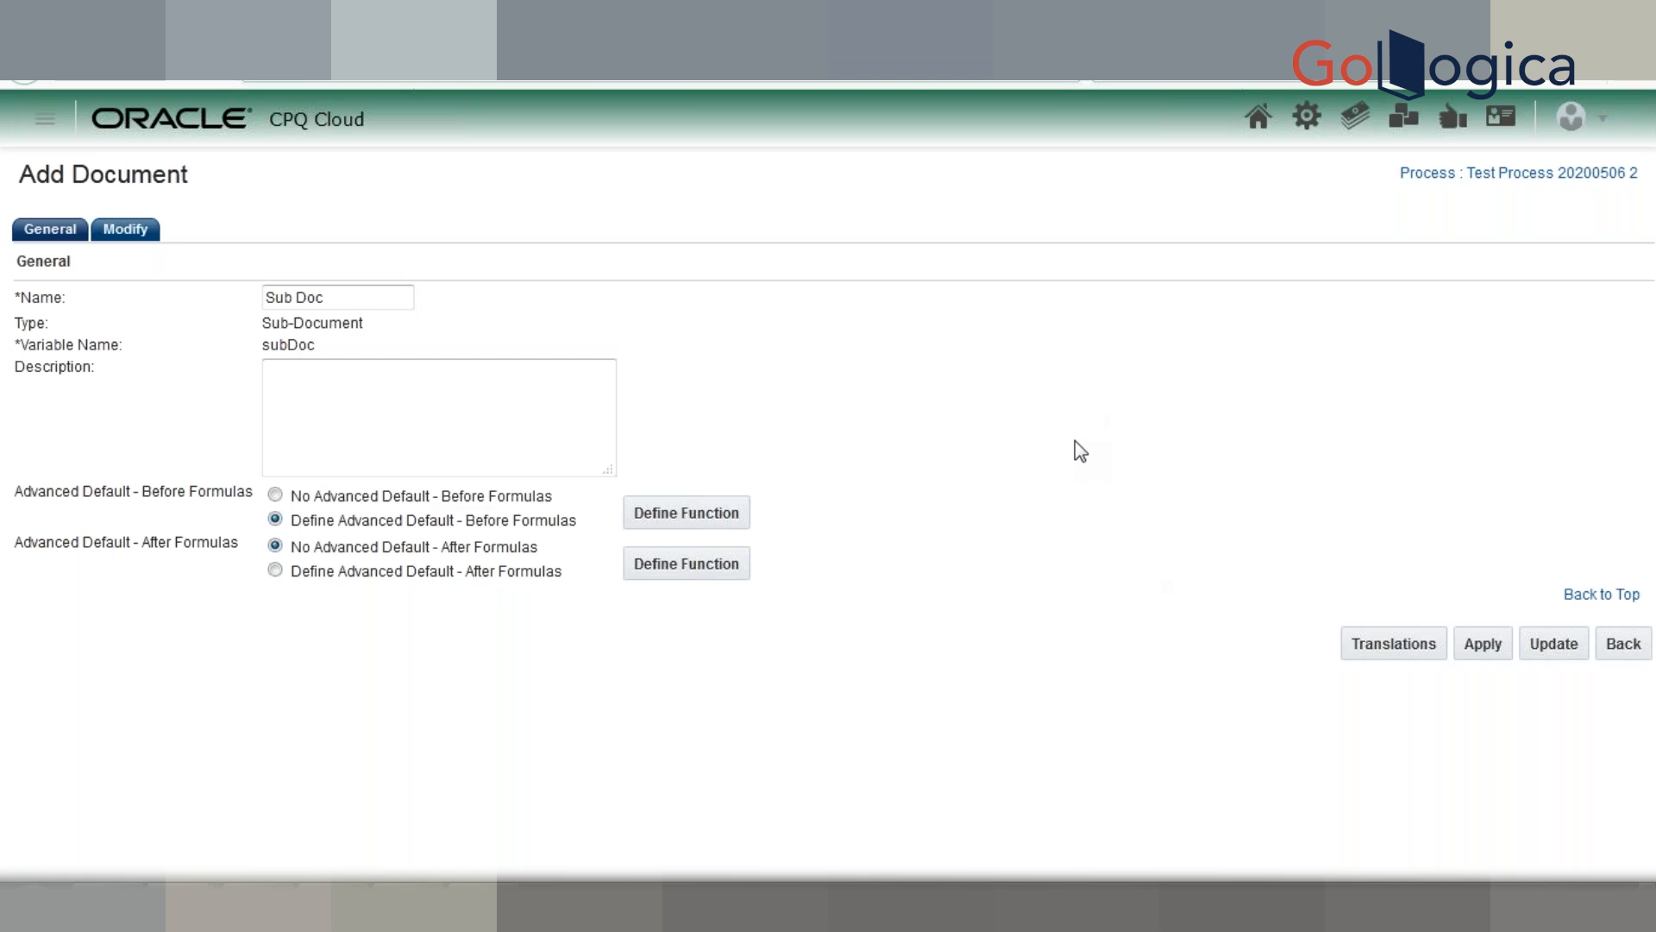
{"action": "key", "text": "alt+Tab"}
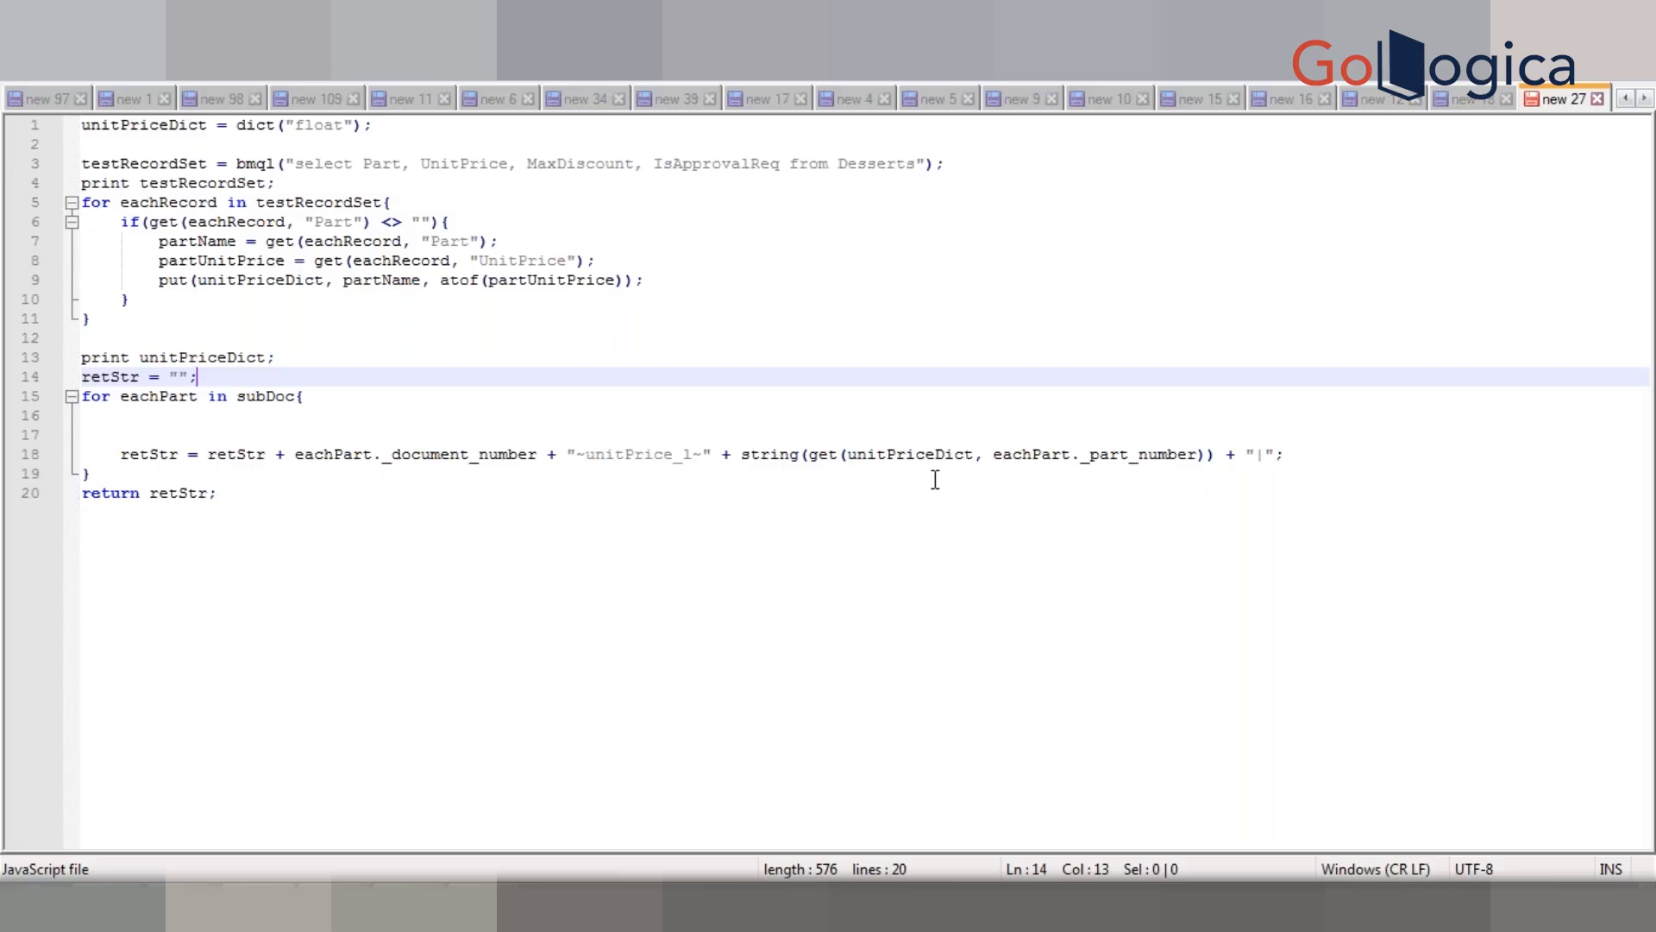
{"action": "left_click", "coordinate": [150, 433]}
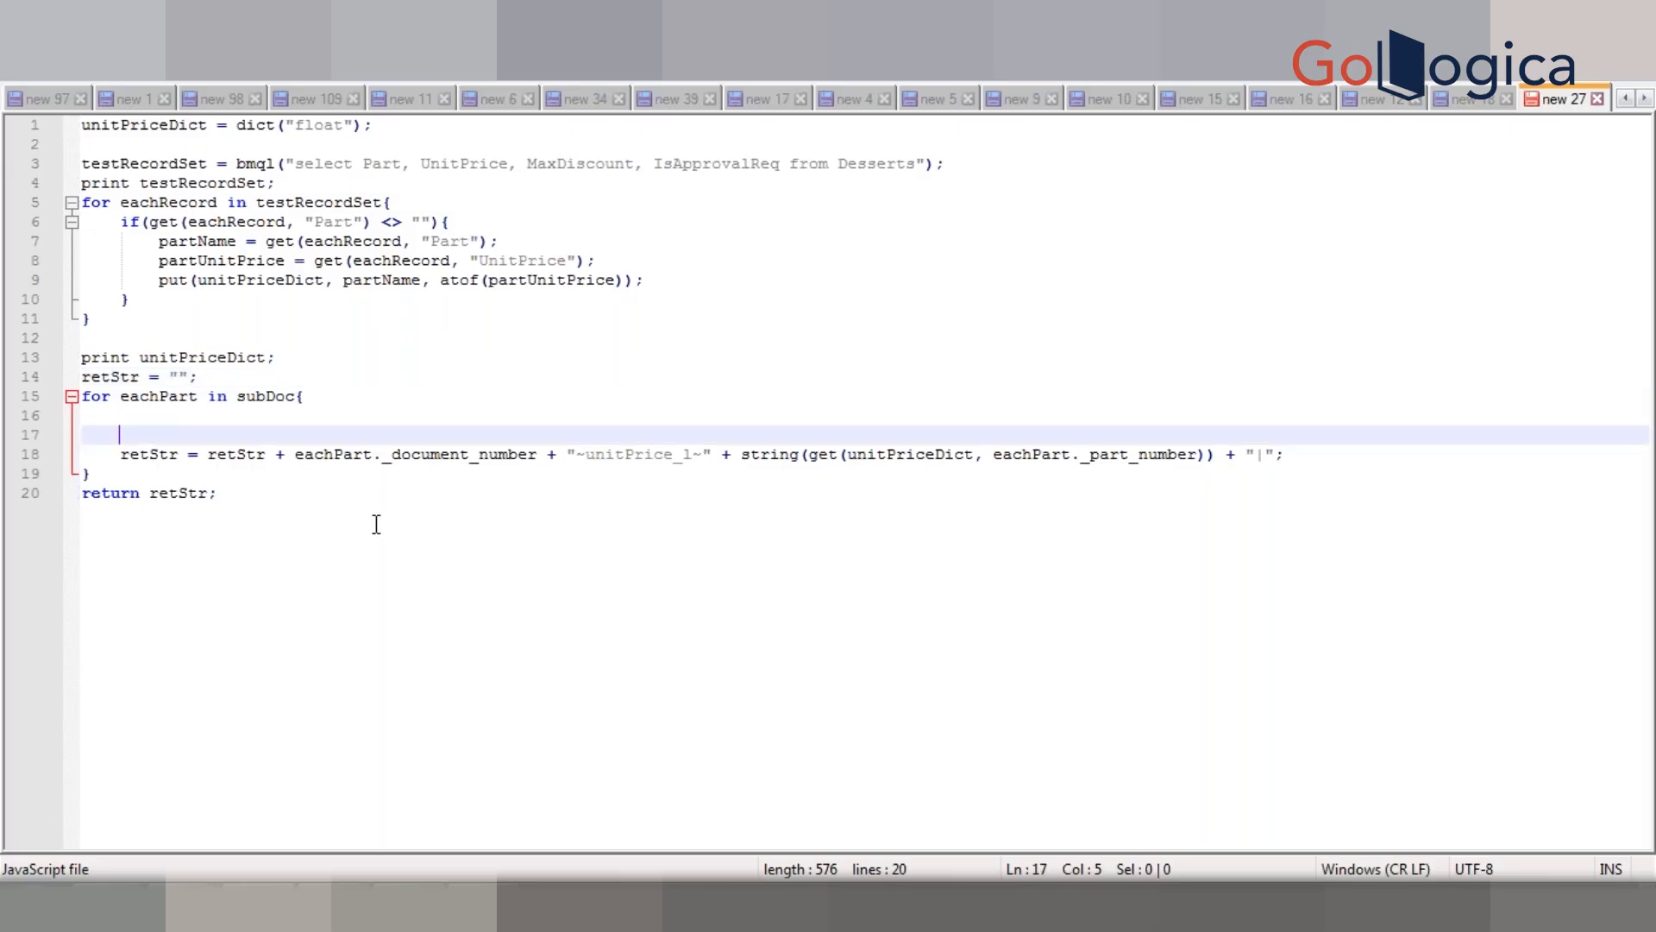
{"action": "key", "text": "alt+Tab"}
{"action": "key", "text": "alt+Tab"}
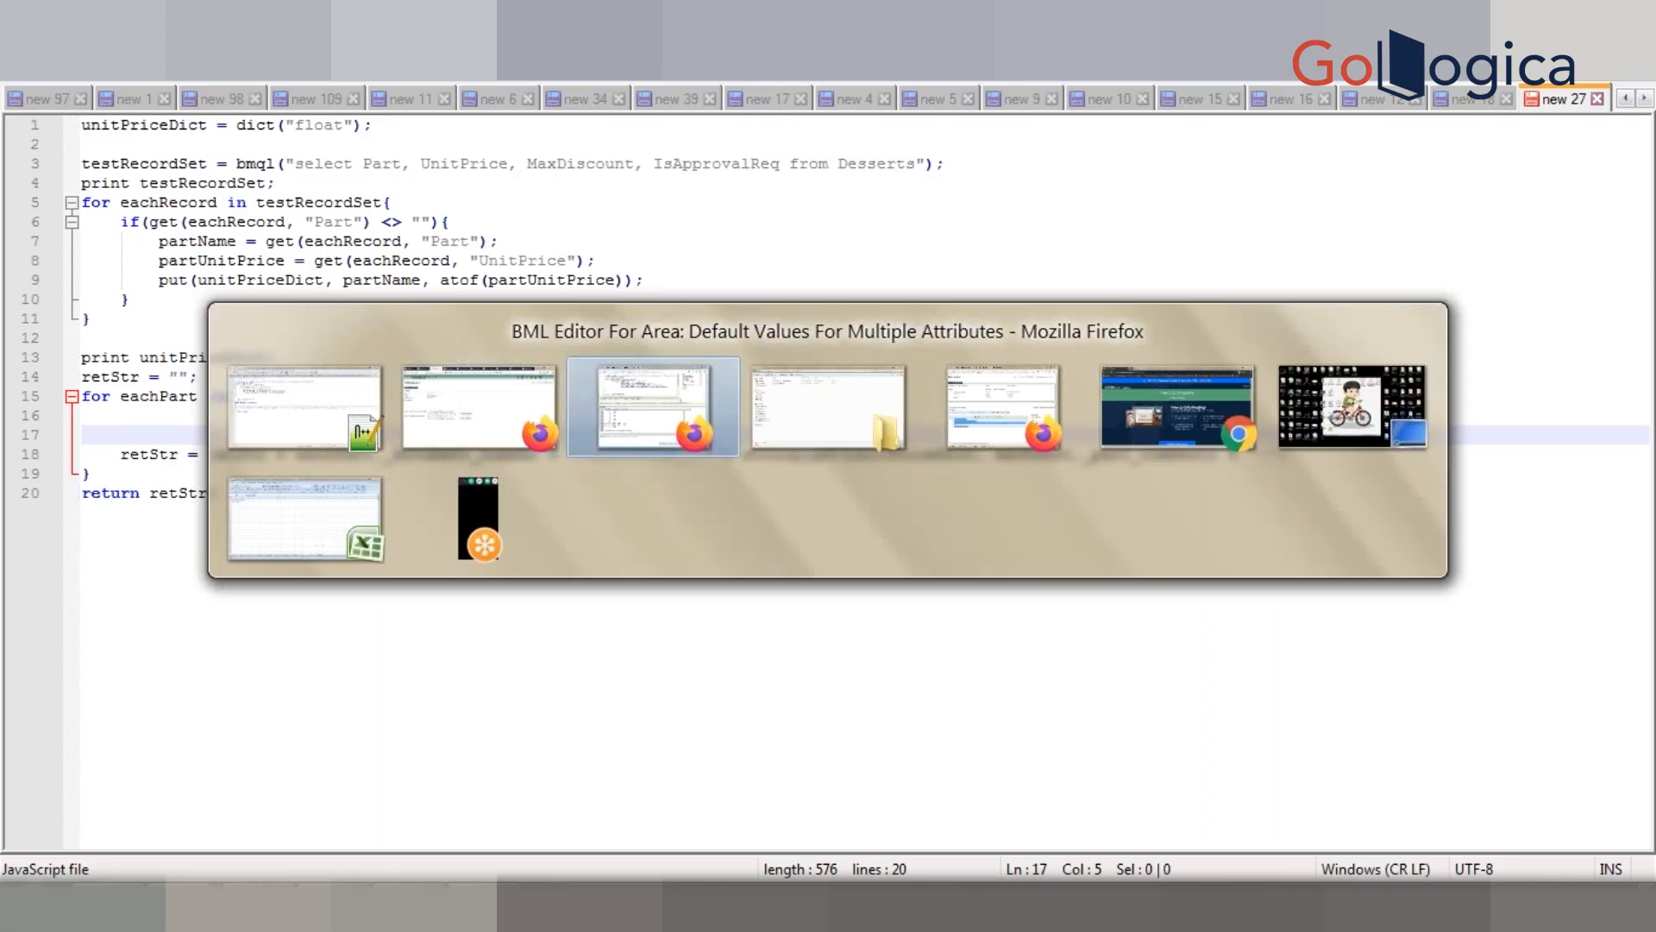
{"action": "key", "text": "alt+Tab"}
{"action": "key", "text": "alt+Tab"}
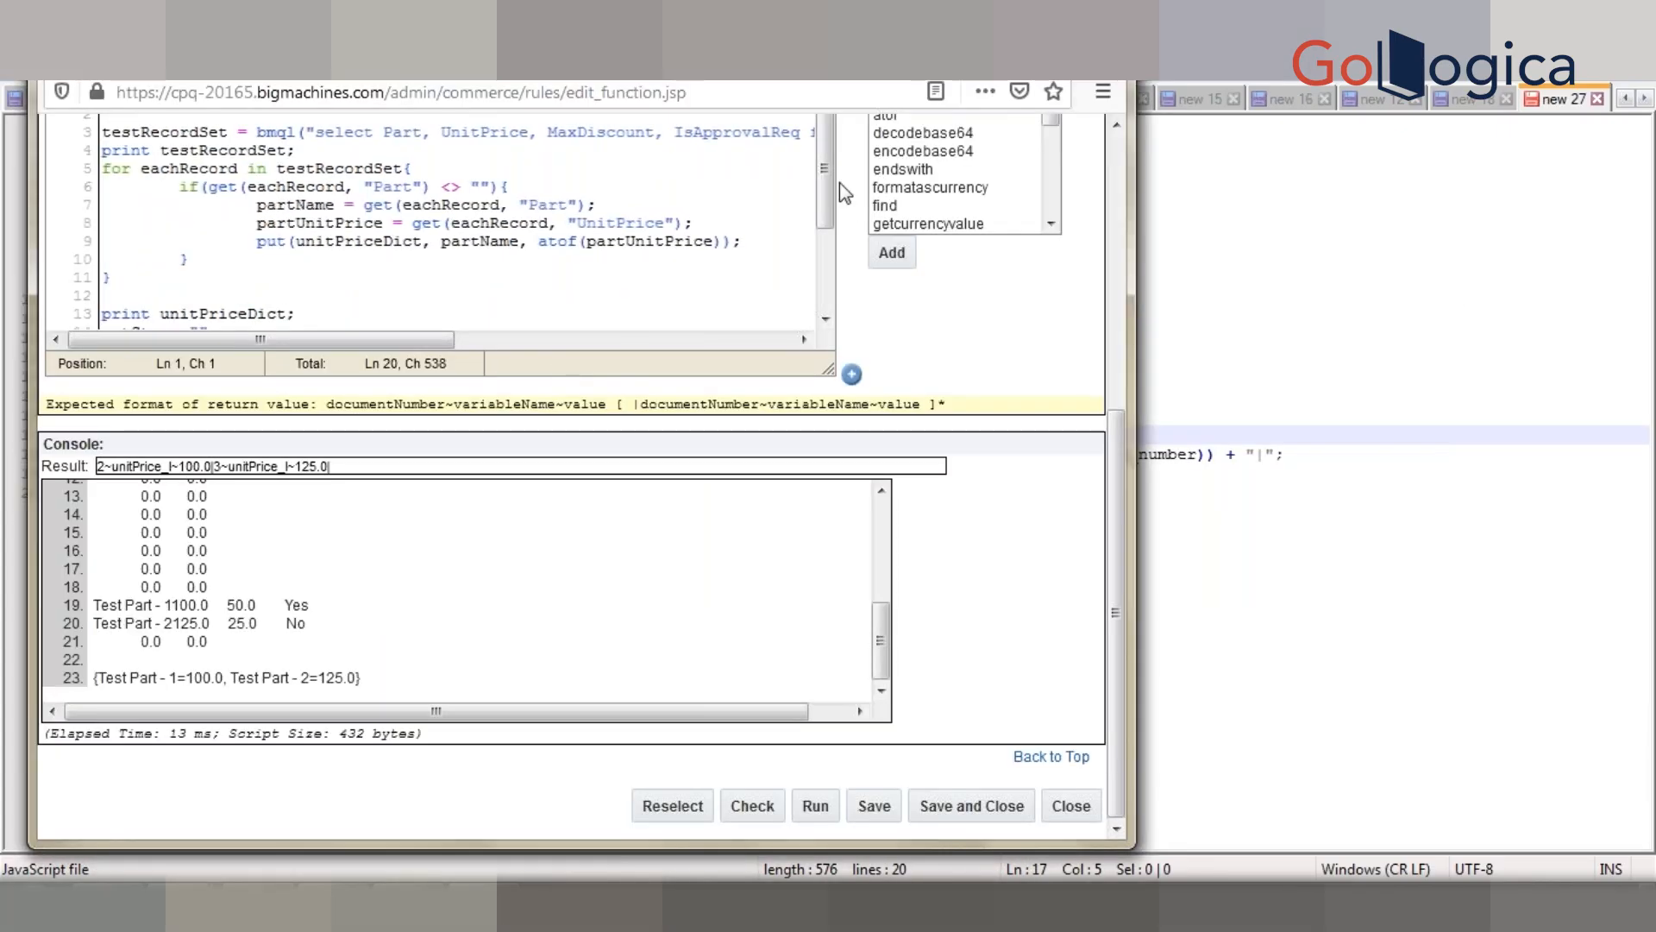
{"action": "left_click_drag", "start_coordinate": [830, 188], "coordinate": [828, 148]}
{"action": "key", "text": "alt+Tab"}
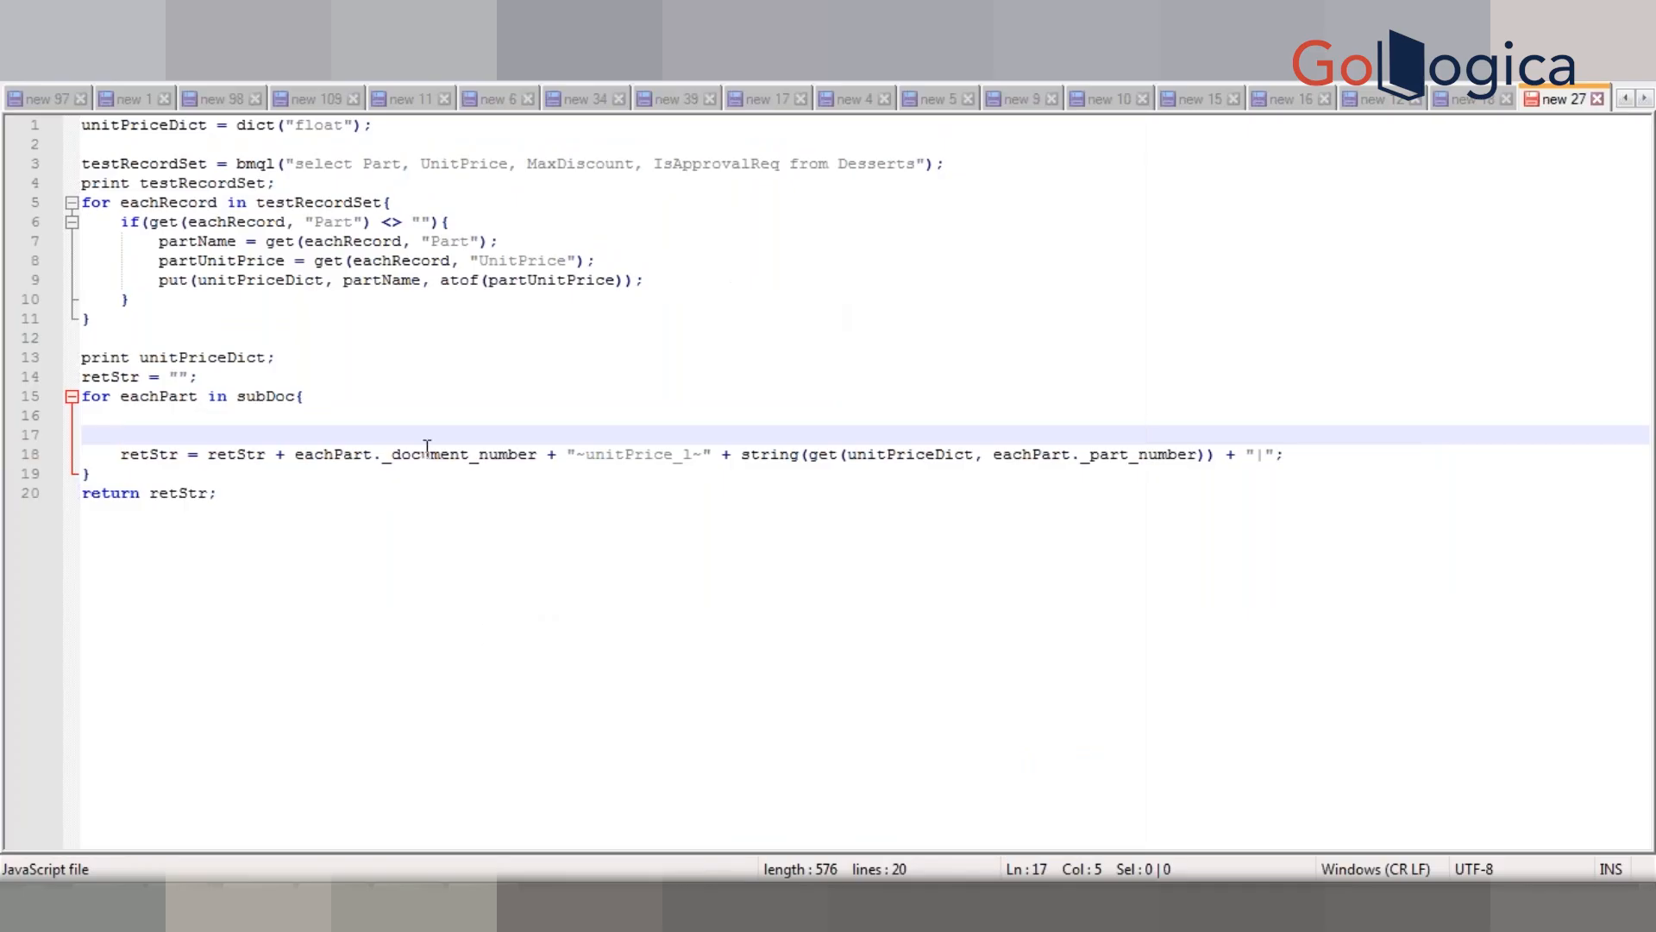
Step: Examine where unitPriceDict is used and the UnitPrice, MaxDiscount and IsApprovalReq columns selected by the bmql query
{"action": "left_click", "coordinate": [285, 357]}
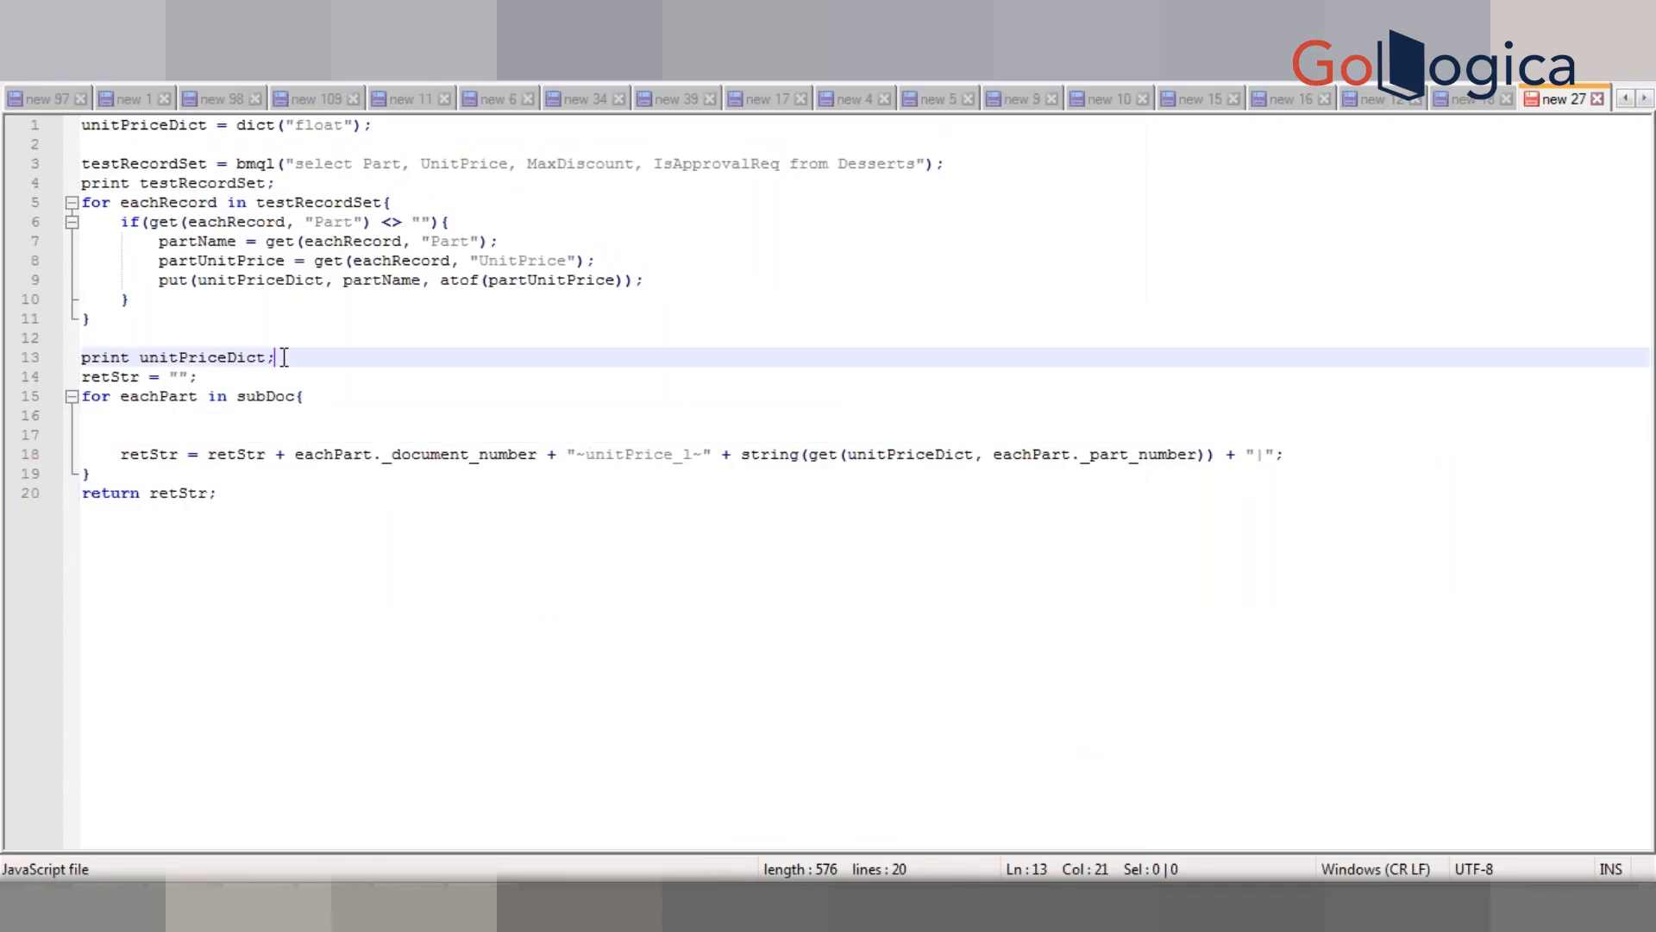
{"action": "double_click", "coordinate": [181, 355]}
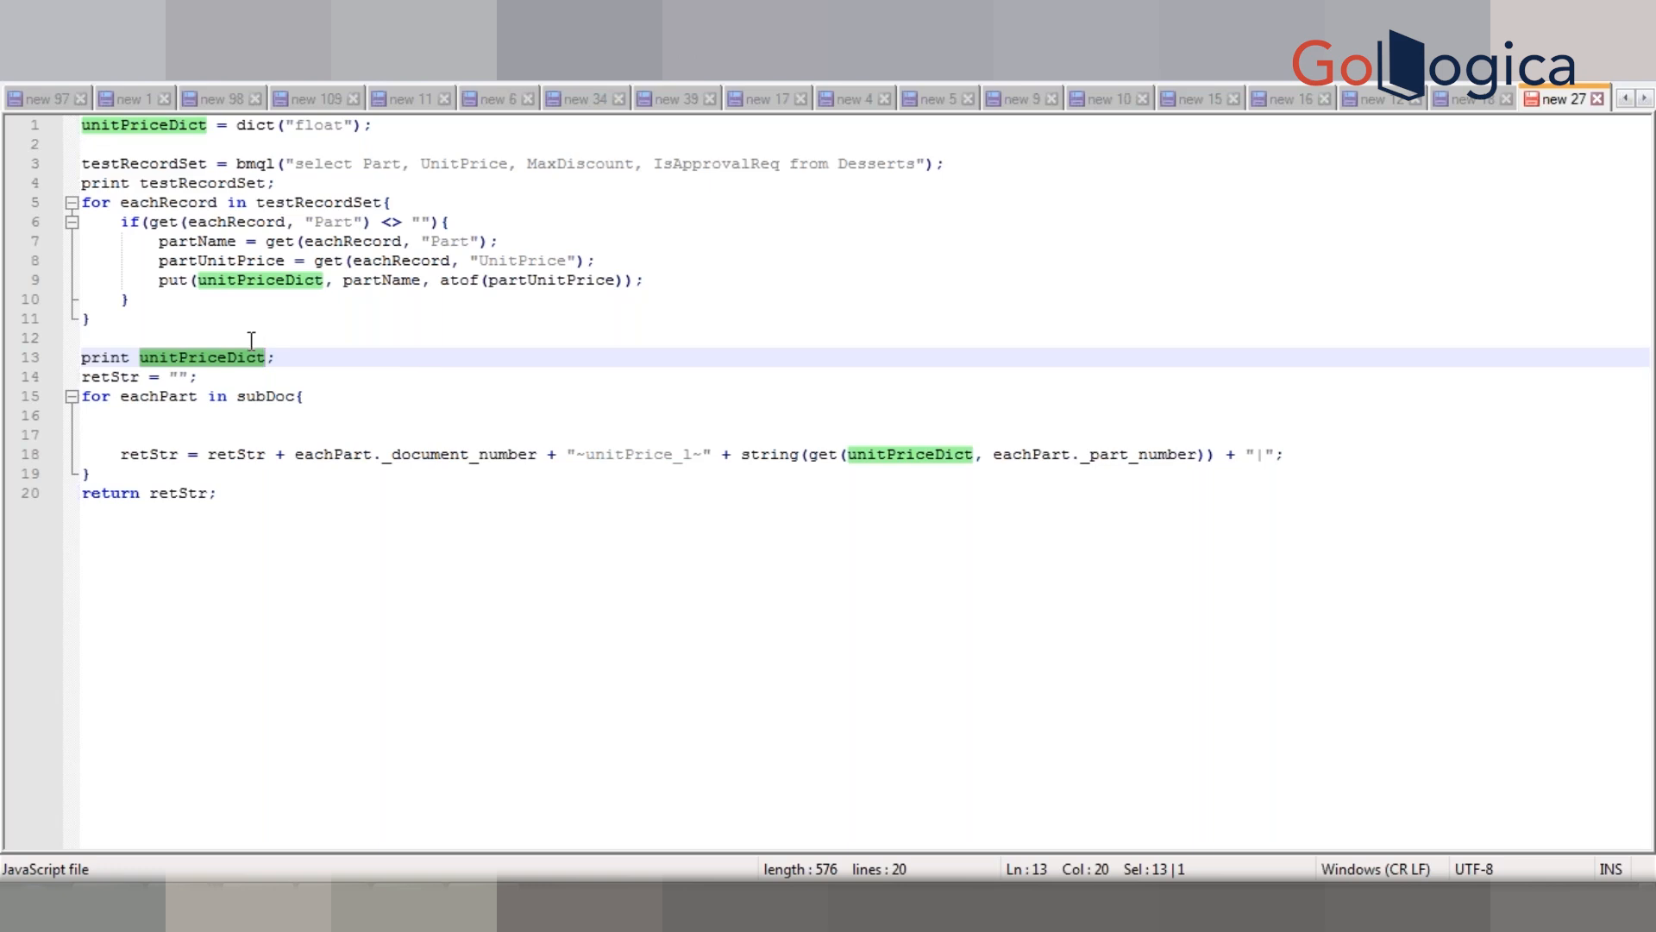
{"action": "double_click", "coordinate": [456, 164]}
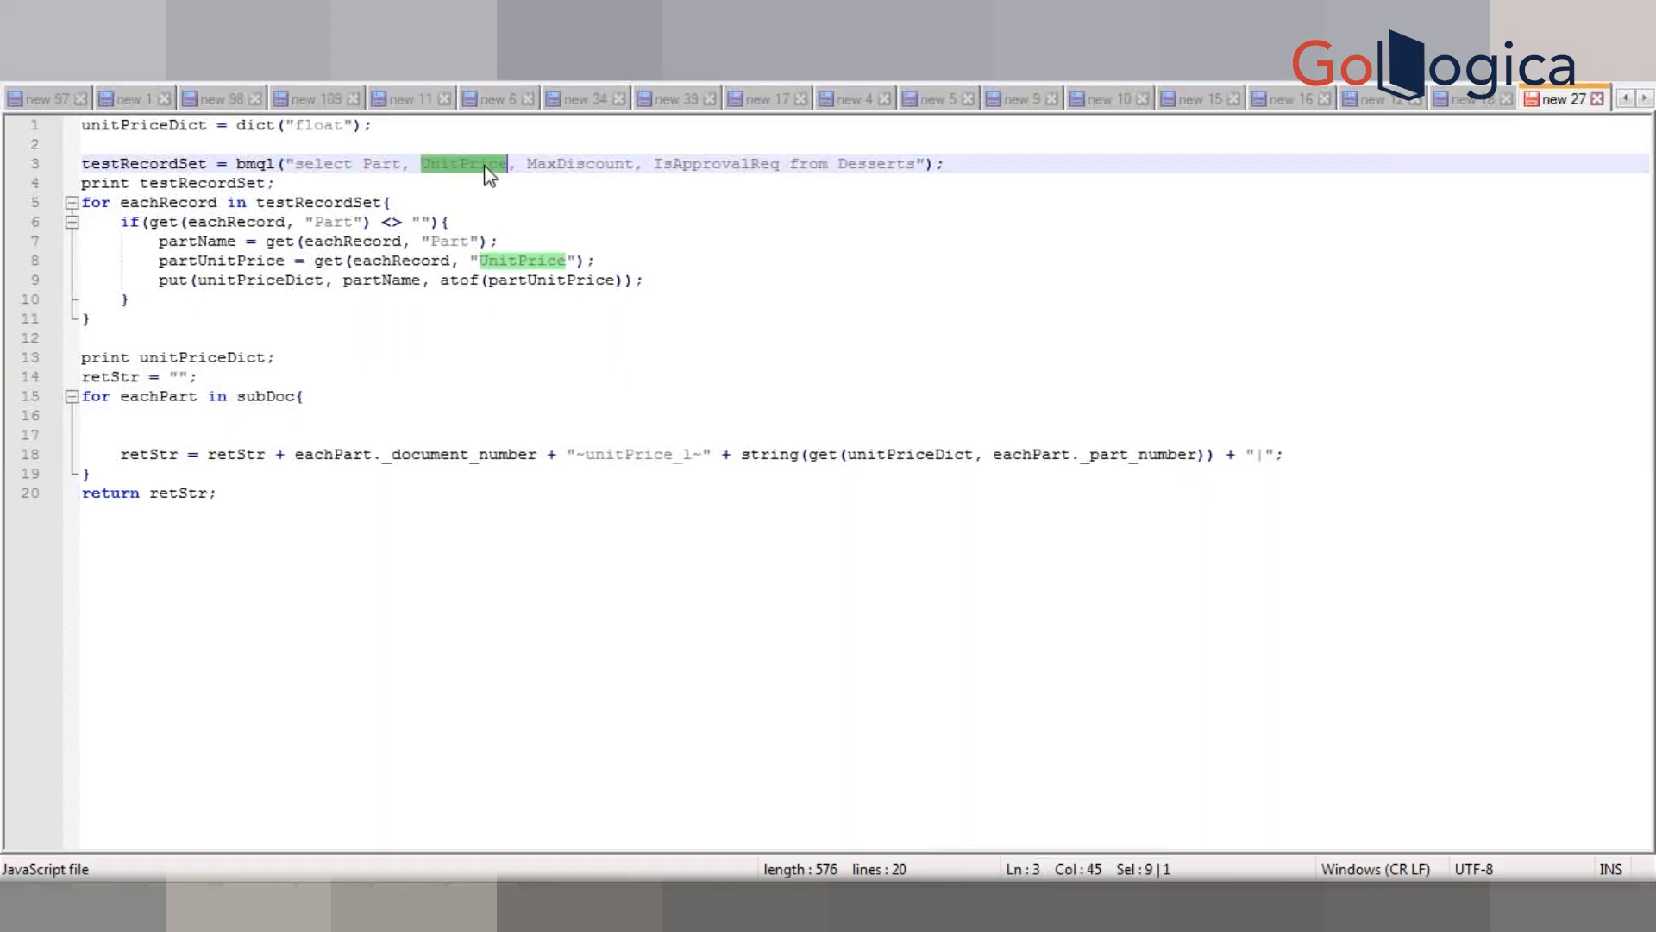
{"action": "double_click", "coordinate": [583, 164]}
{"action": "double_click", "coordinate": [697, 163]}
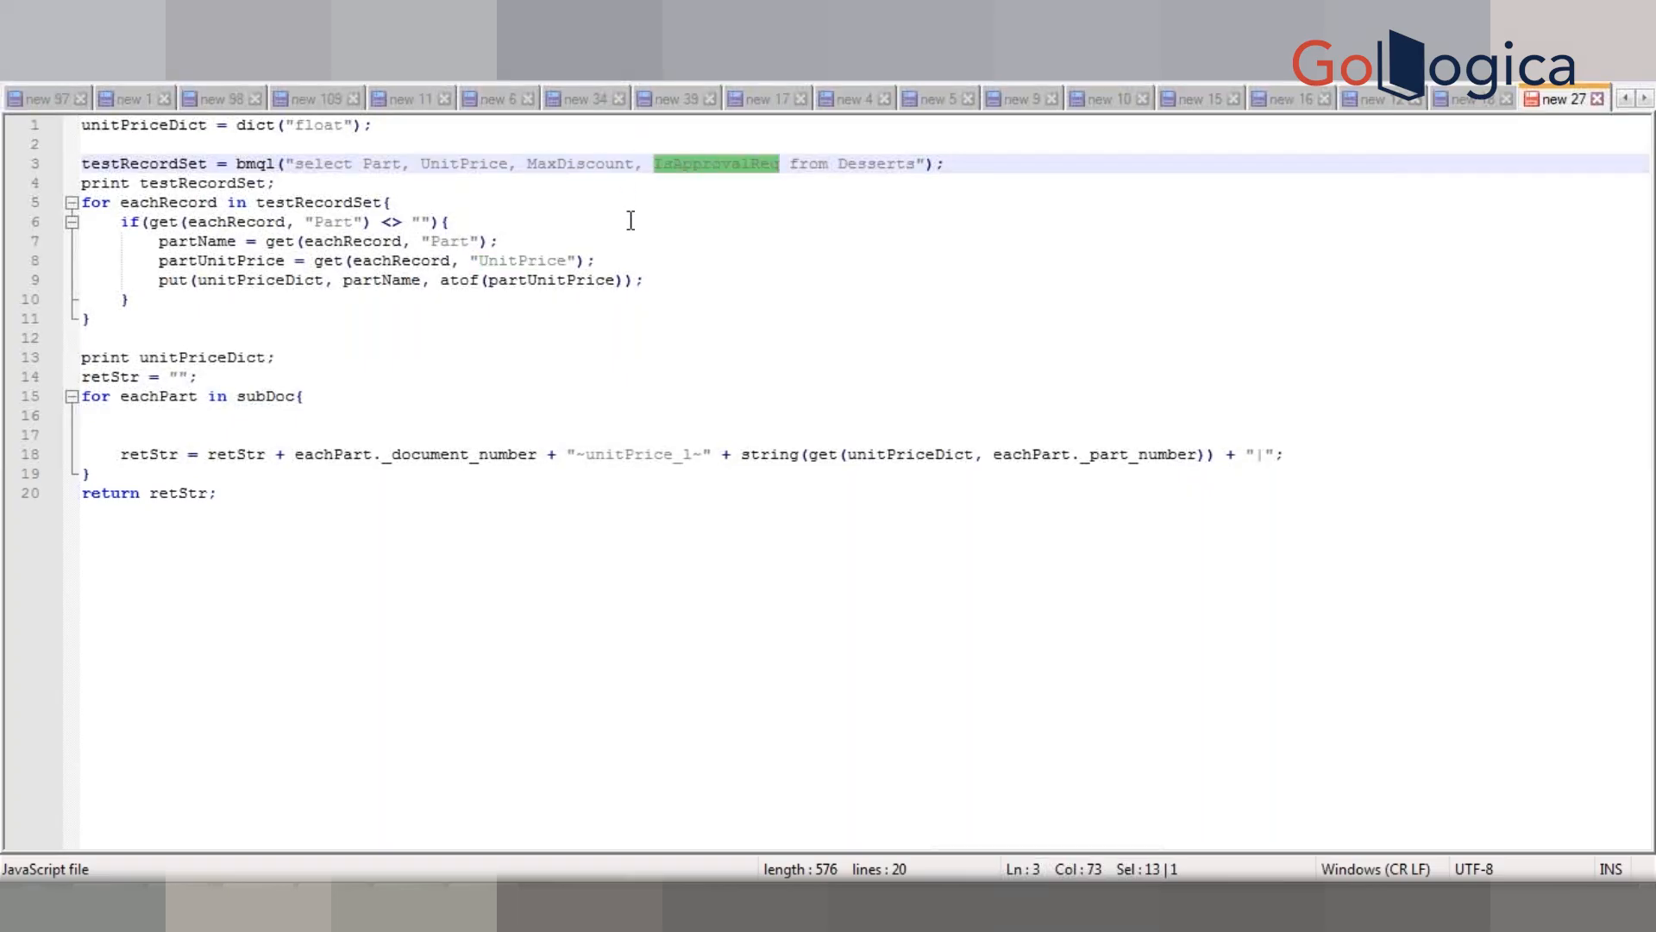
{"action": "left_click", "coordinate": [214, 358]}
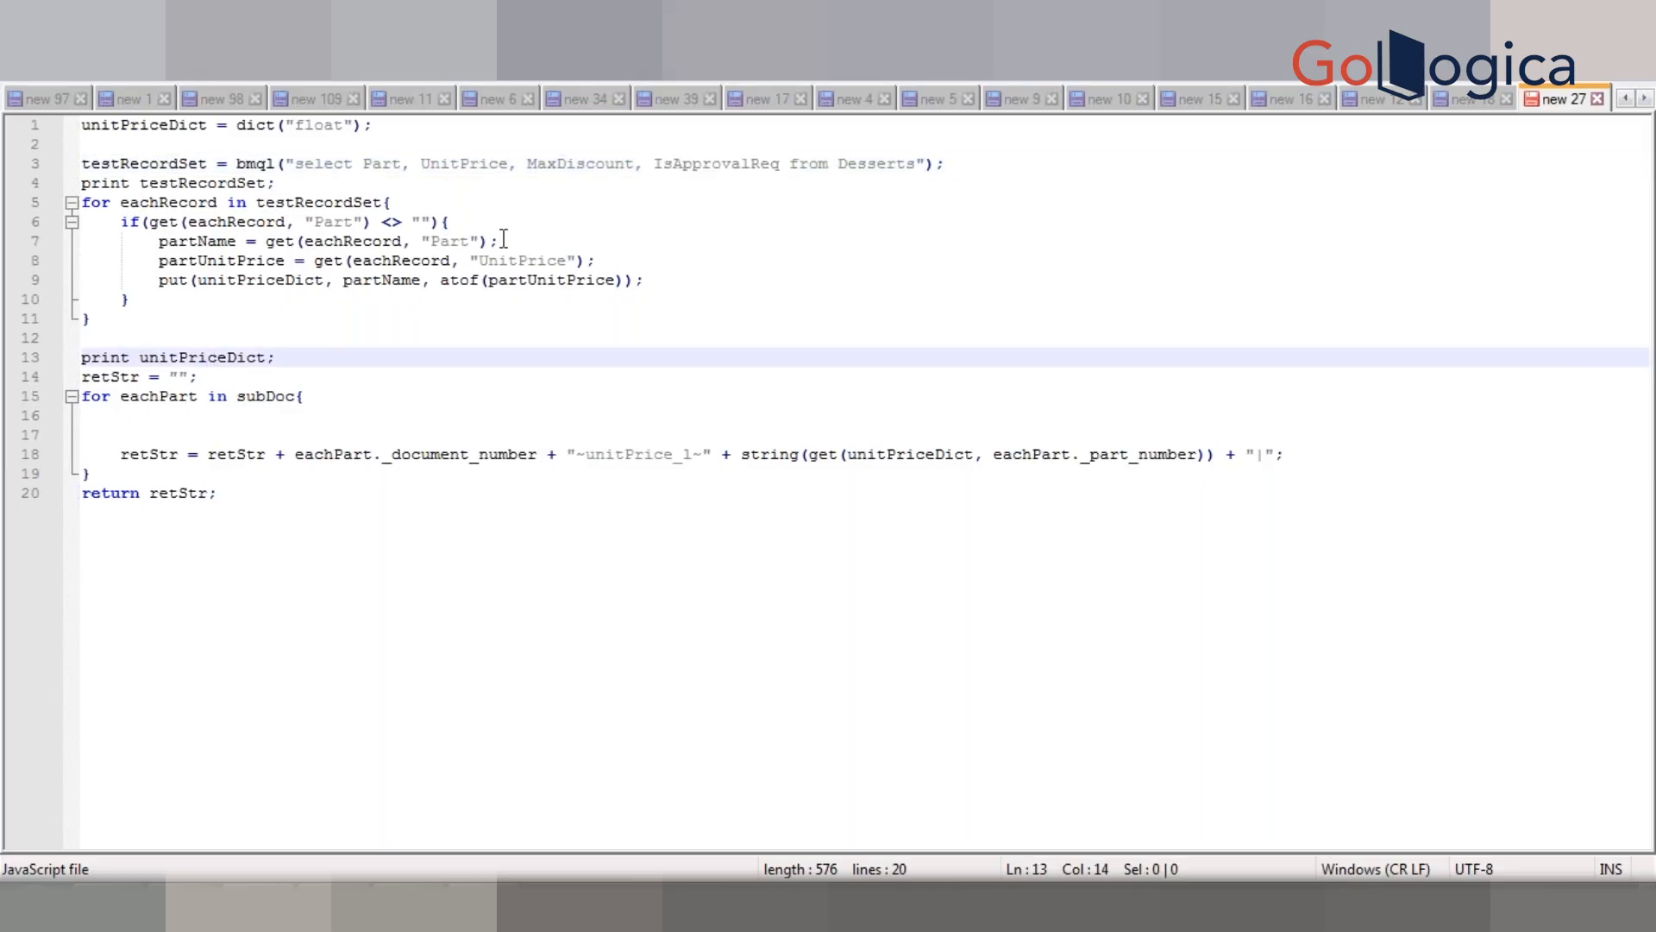
{"action": "left_click", "coordinate": [455, 168]}
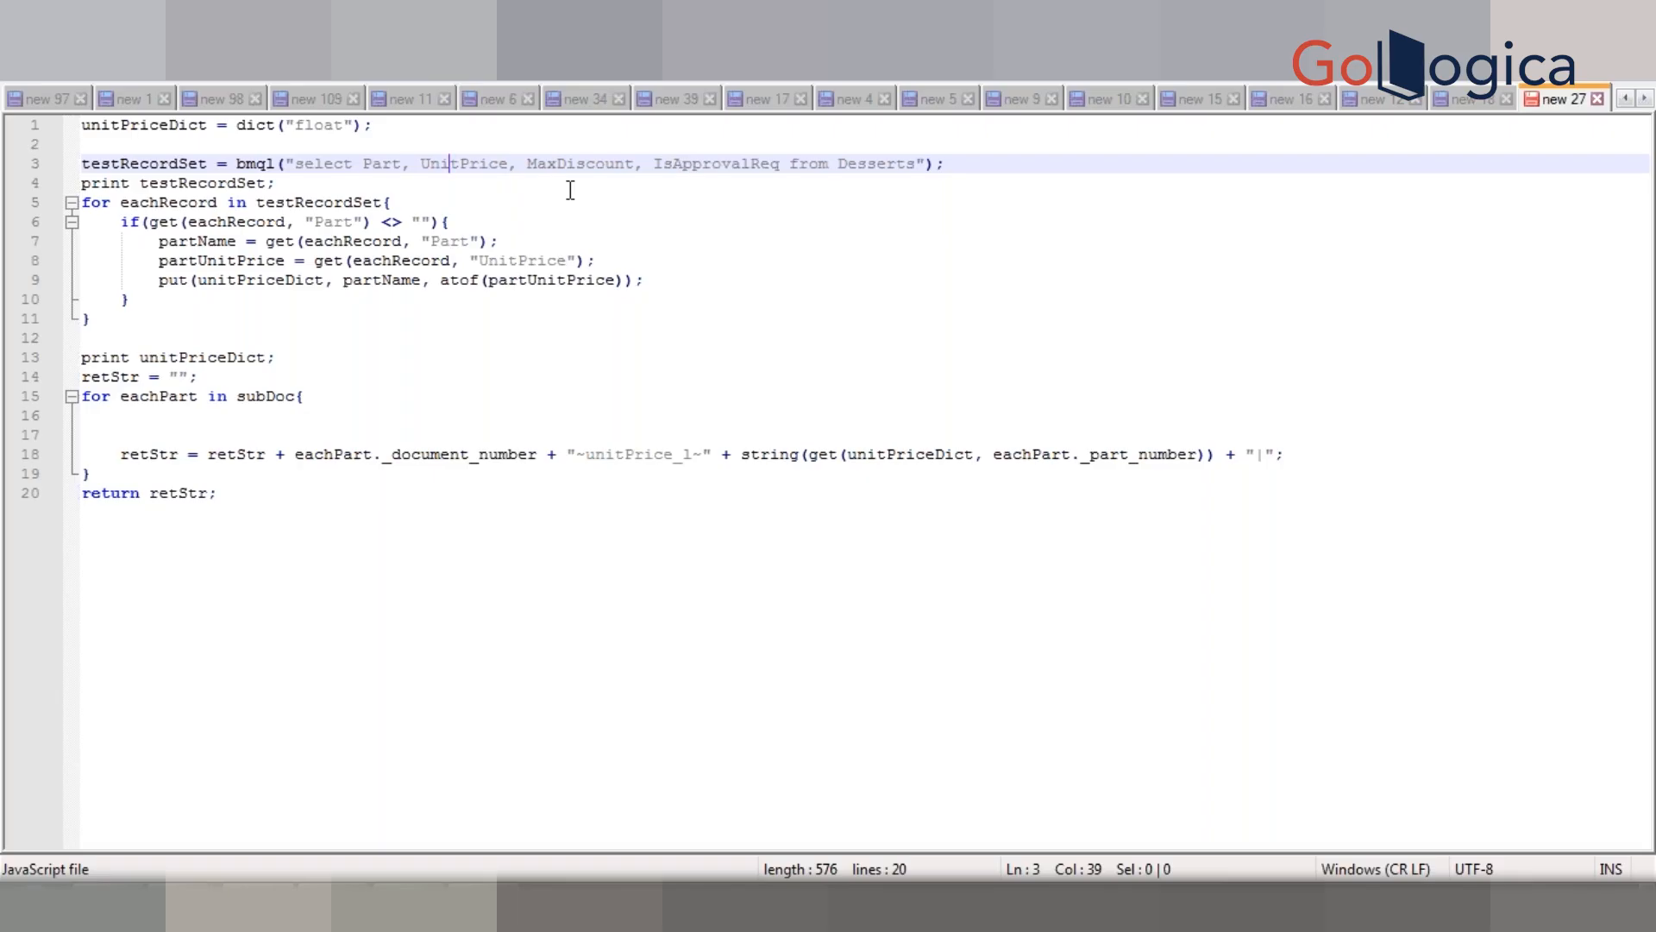
Step: Add the note "maintain diff dict" below the script's return statement, separated by two blank lines
{"action": "left_click", "coordinate": [414, 655]}
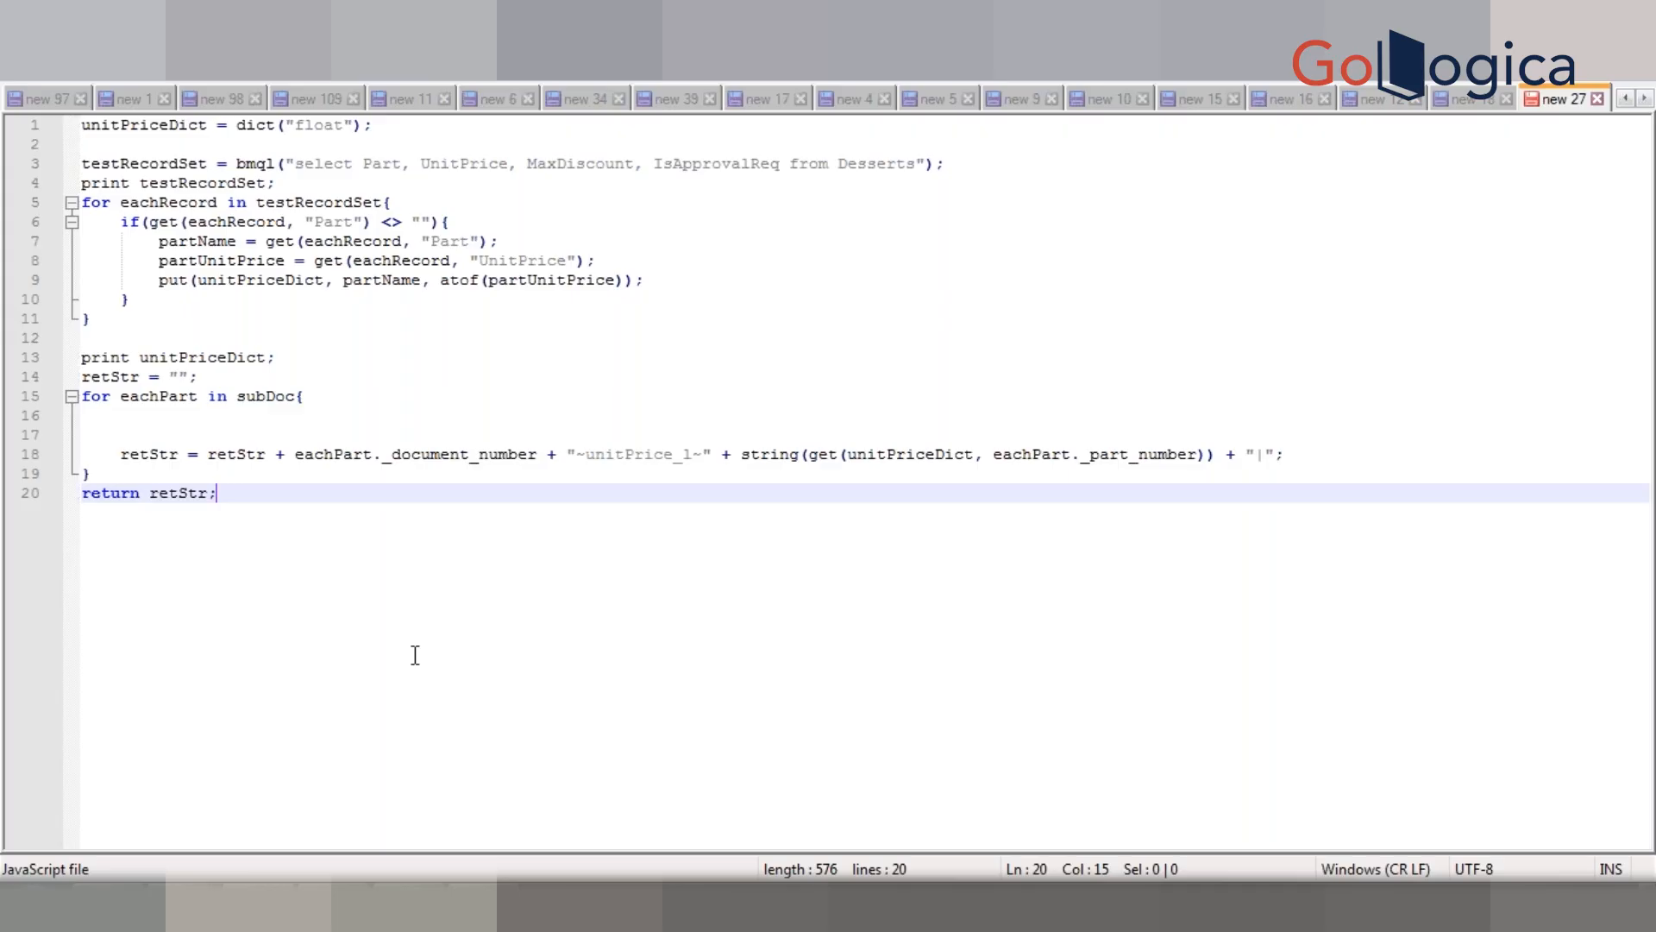
{"action": "key", "text": "Return"}
{"action": "key", "text": "Return"}
{"action": "key", "text": "Return"}
{"action": "type", "text": "main"}
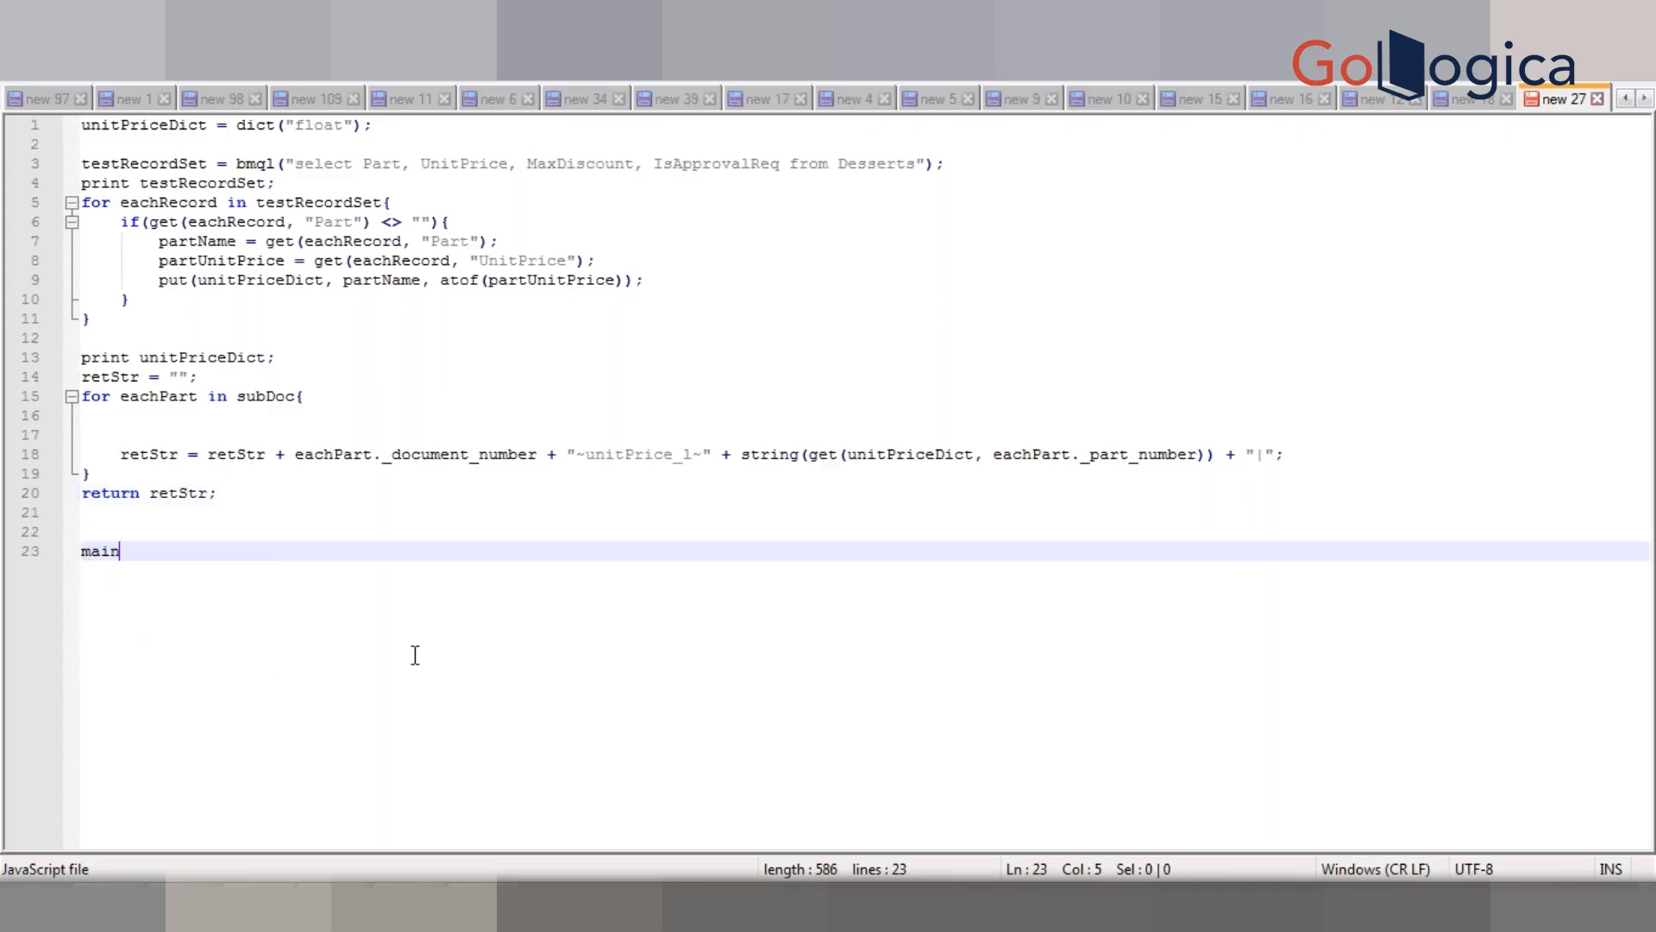
{"action": "type", "text": "tain dic"}
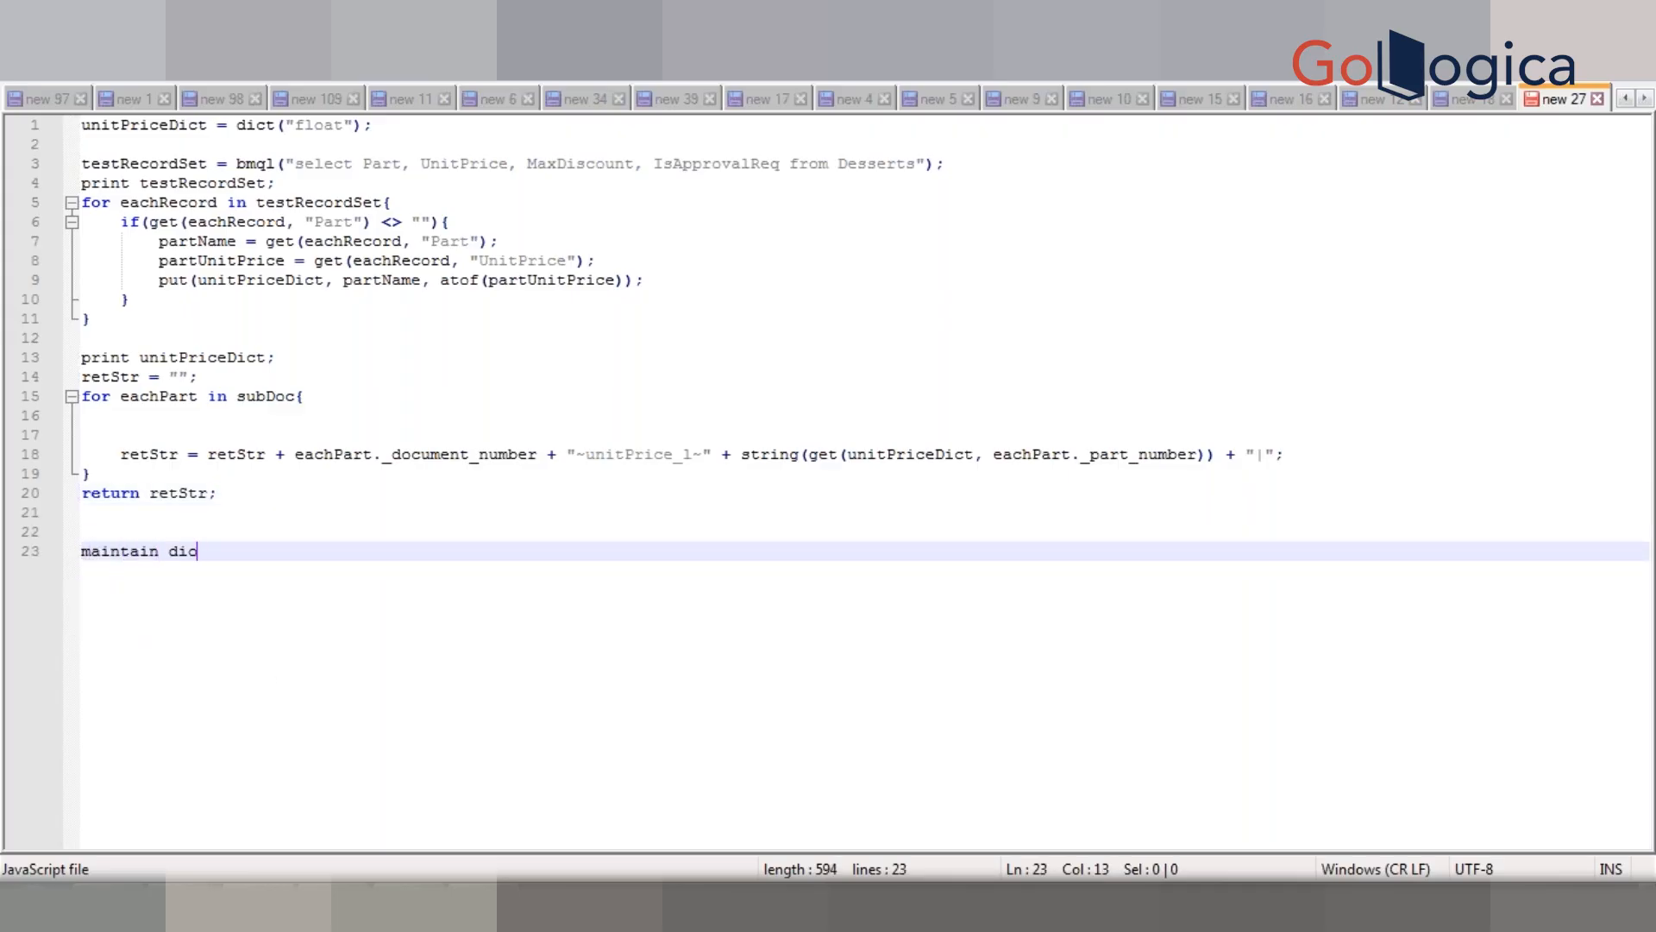
{"action": "key", "text": "BackSpace"}
{"action": "type", "text": "ff dict"}
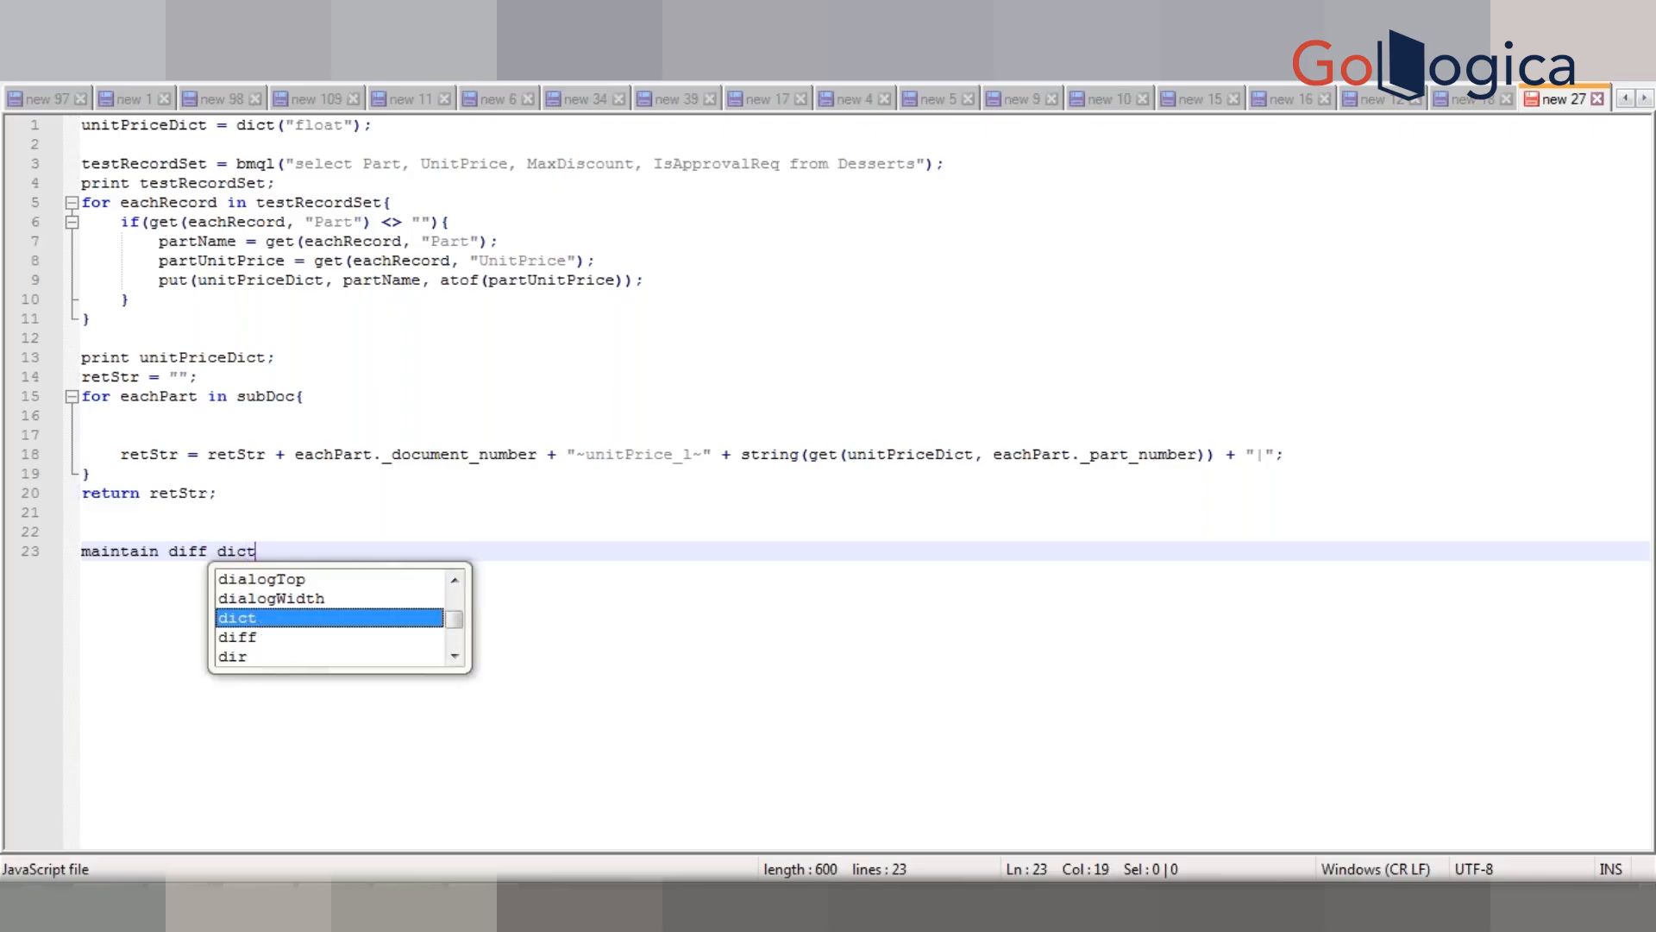
{"action": "key", "text": "Return"}
Step: Add a second note line reading "single dict - cust keys (part)" under the first note
{"action": "key", "text": "Return"}
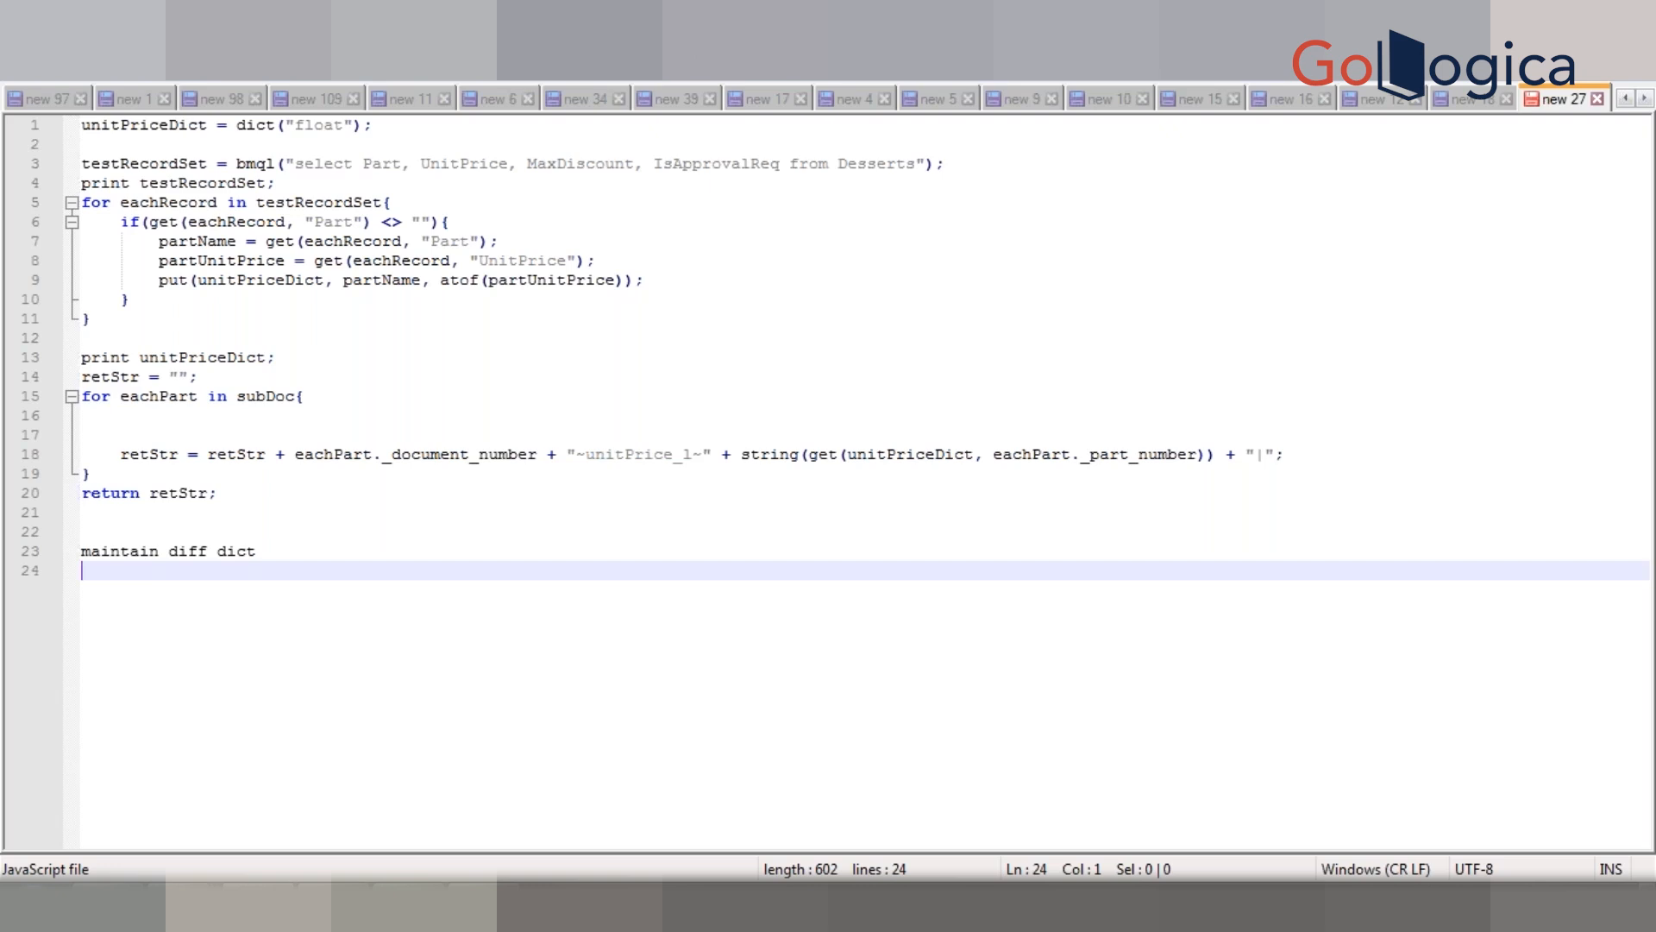
{"action": "type", "text": "single dict - cust "}
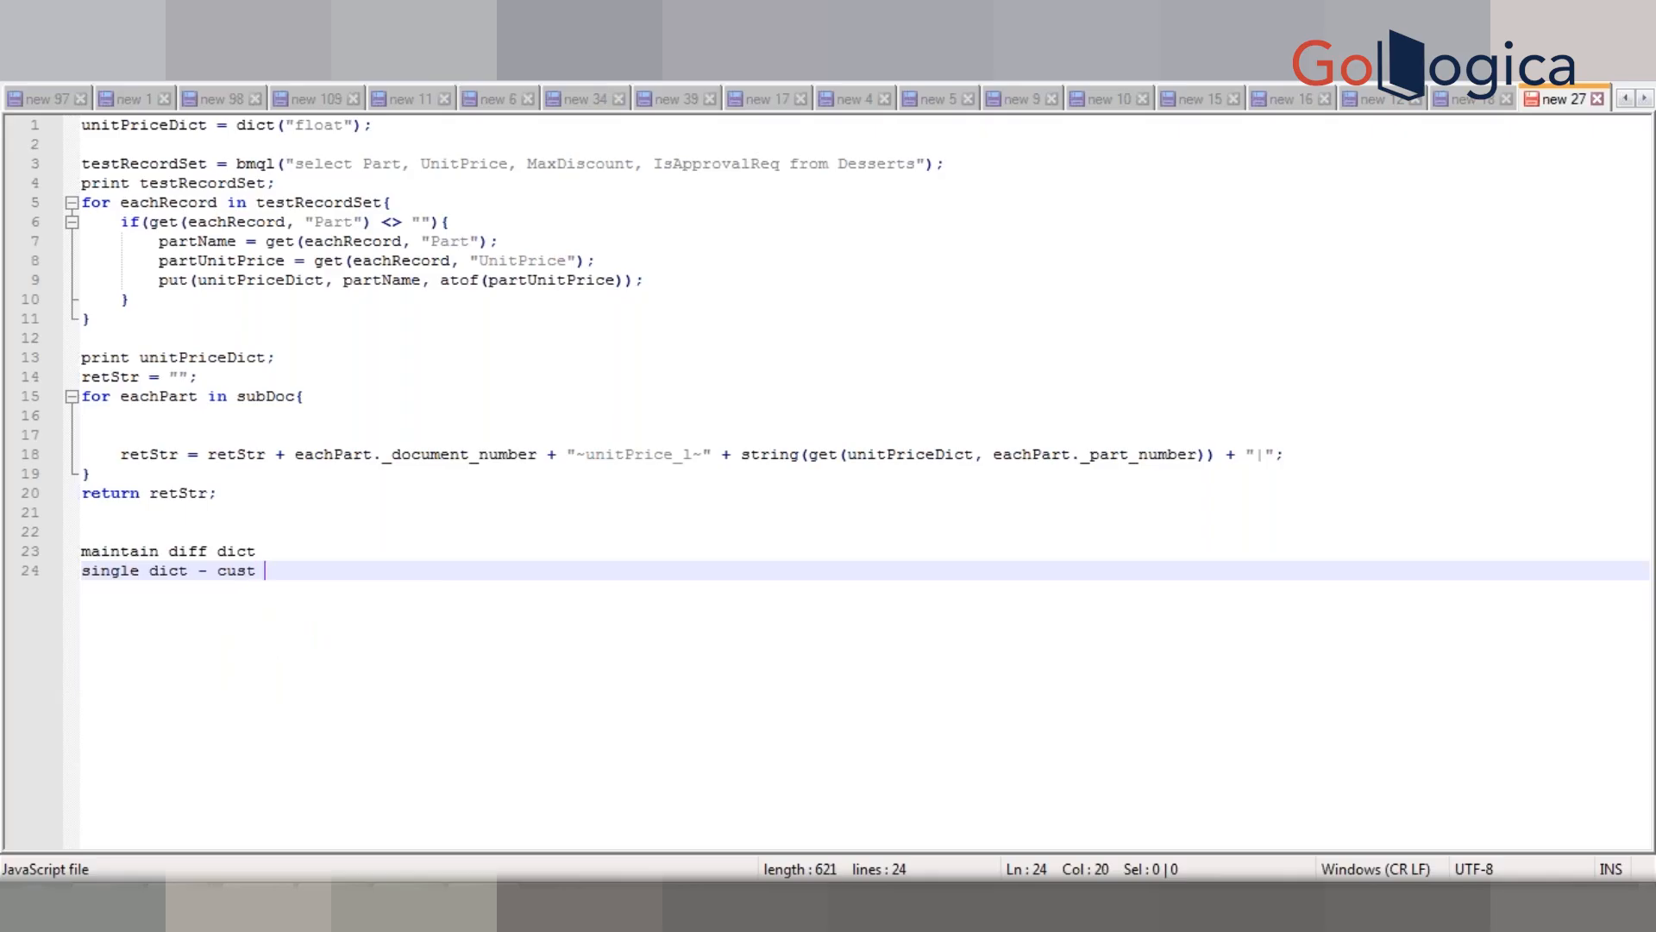
{"action": "type", "text": "keys ()"}
{"action": "key", "text": "Left"}
{"action": "type", "text": "part"}
{"action": "key", "text": "Escape"}
{"action": "left_click", "coordinate": [499, 628]}
Step: Duplicate the partUnitPrice assignment and its put statement twice inside the if block, each statement on its own line
{"action": "left_click", "coordinate": [454, 226]}
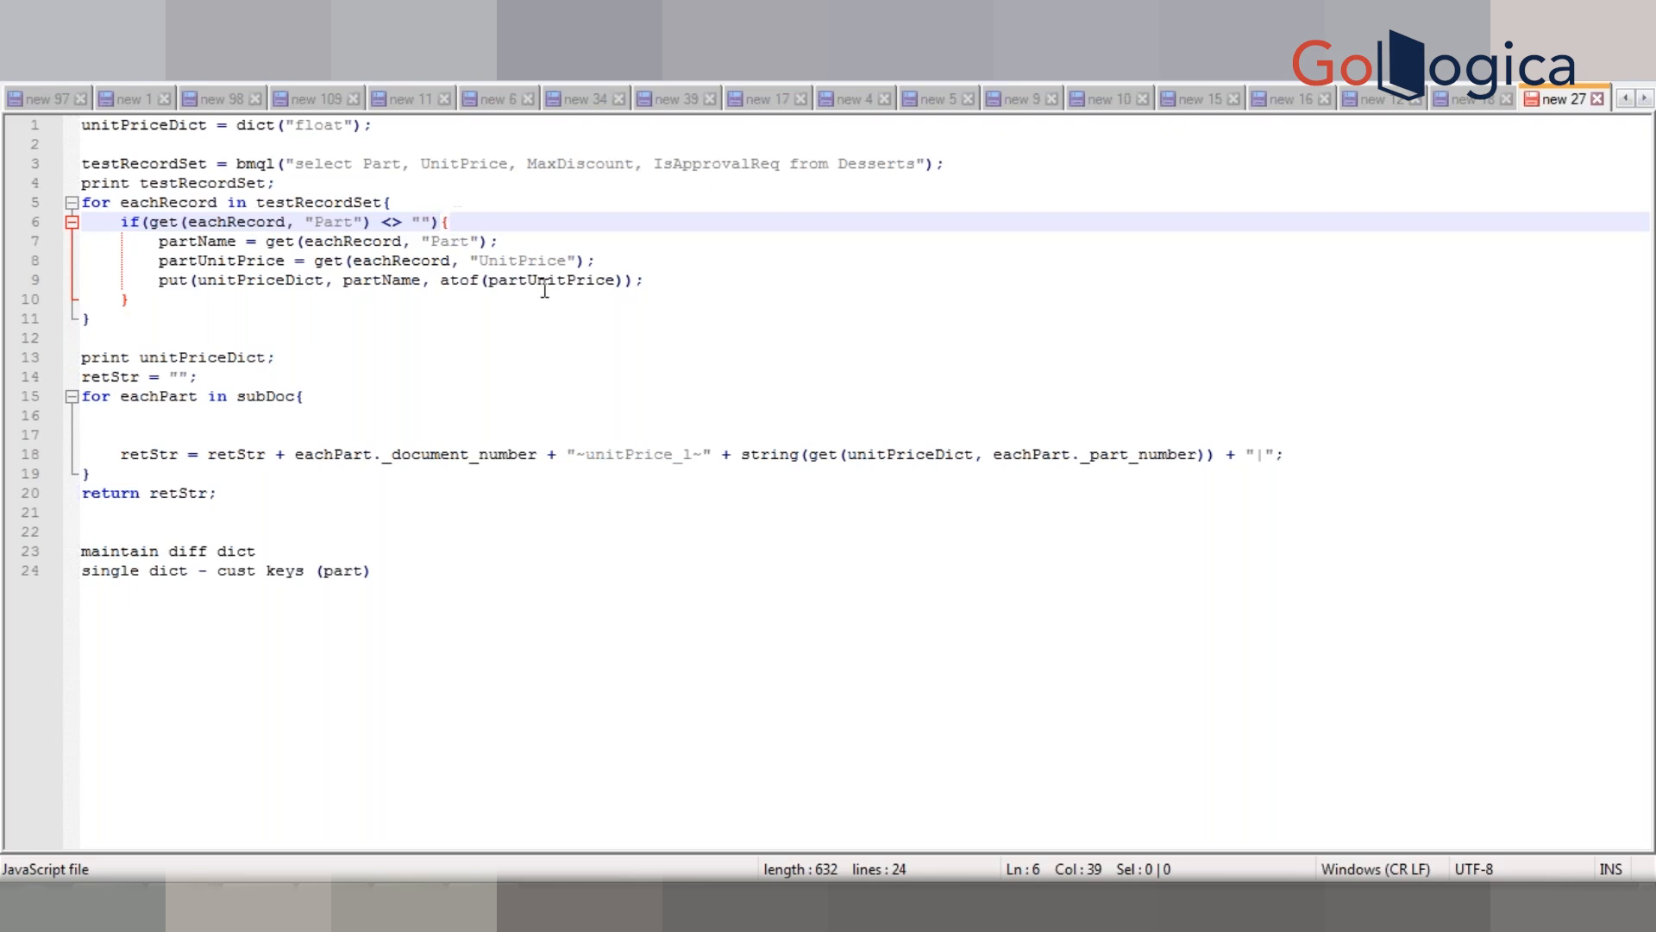
{"action": "double_click", "coordinate": [188, 244]}
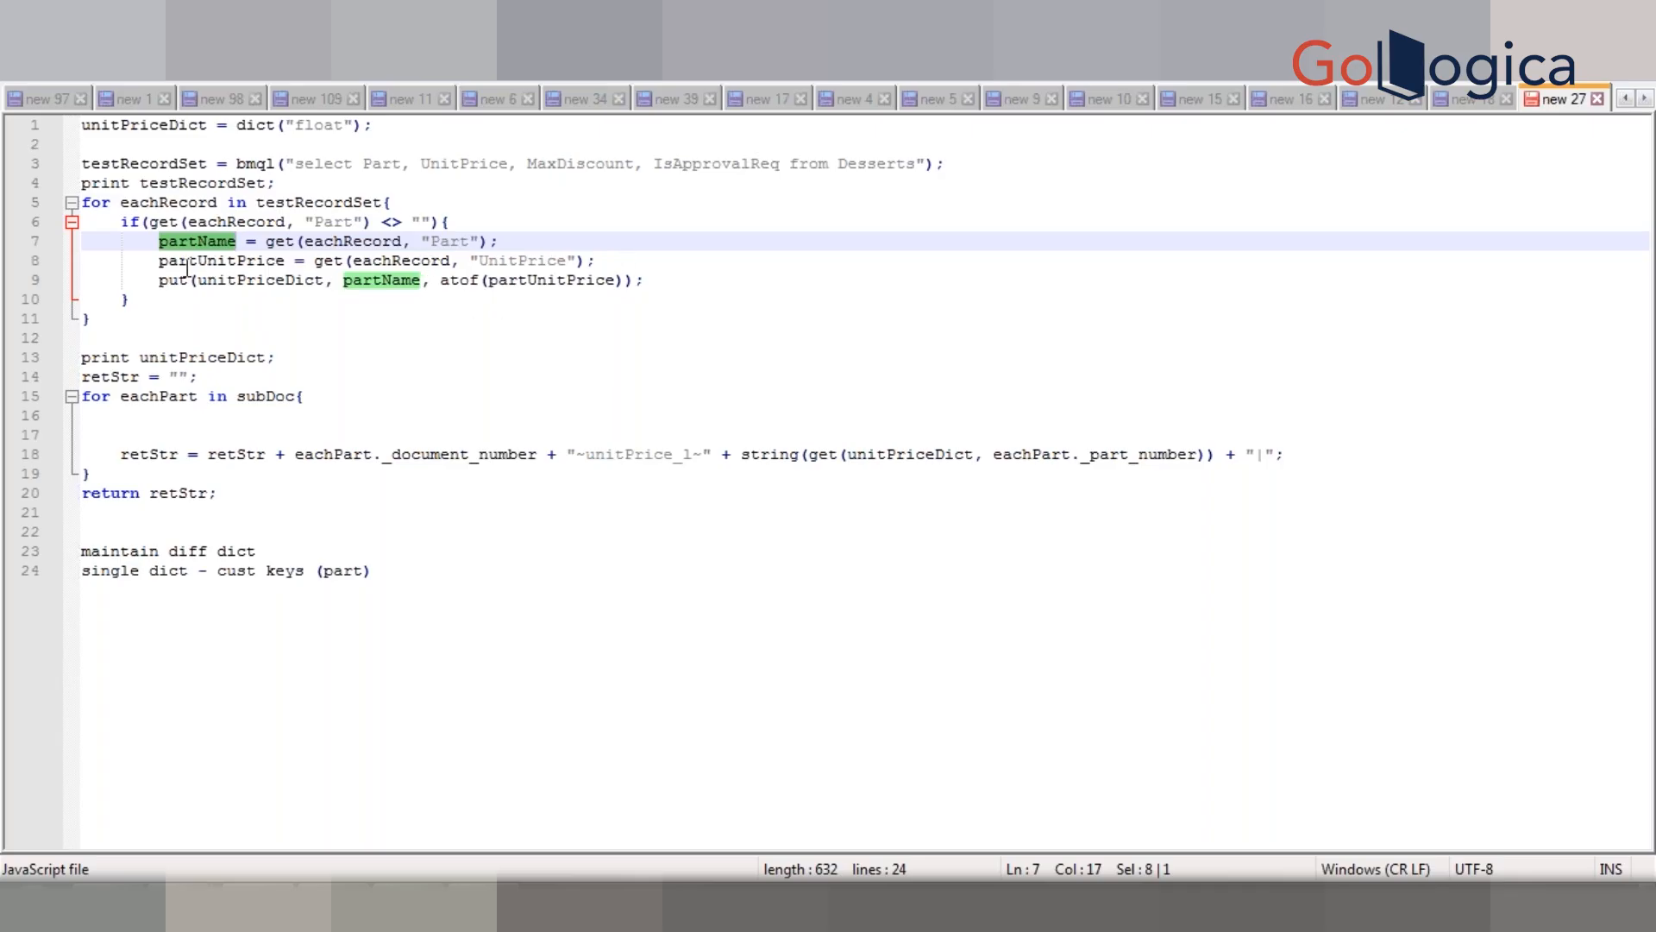
{"action": "left_click_drag", "start_coordinate": [160, 261], "coordinate": [643, 281]}
{"action": "key", "text": "ctrl+c"}
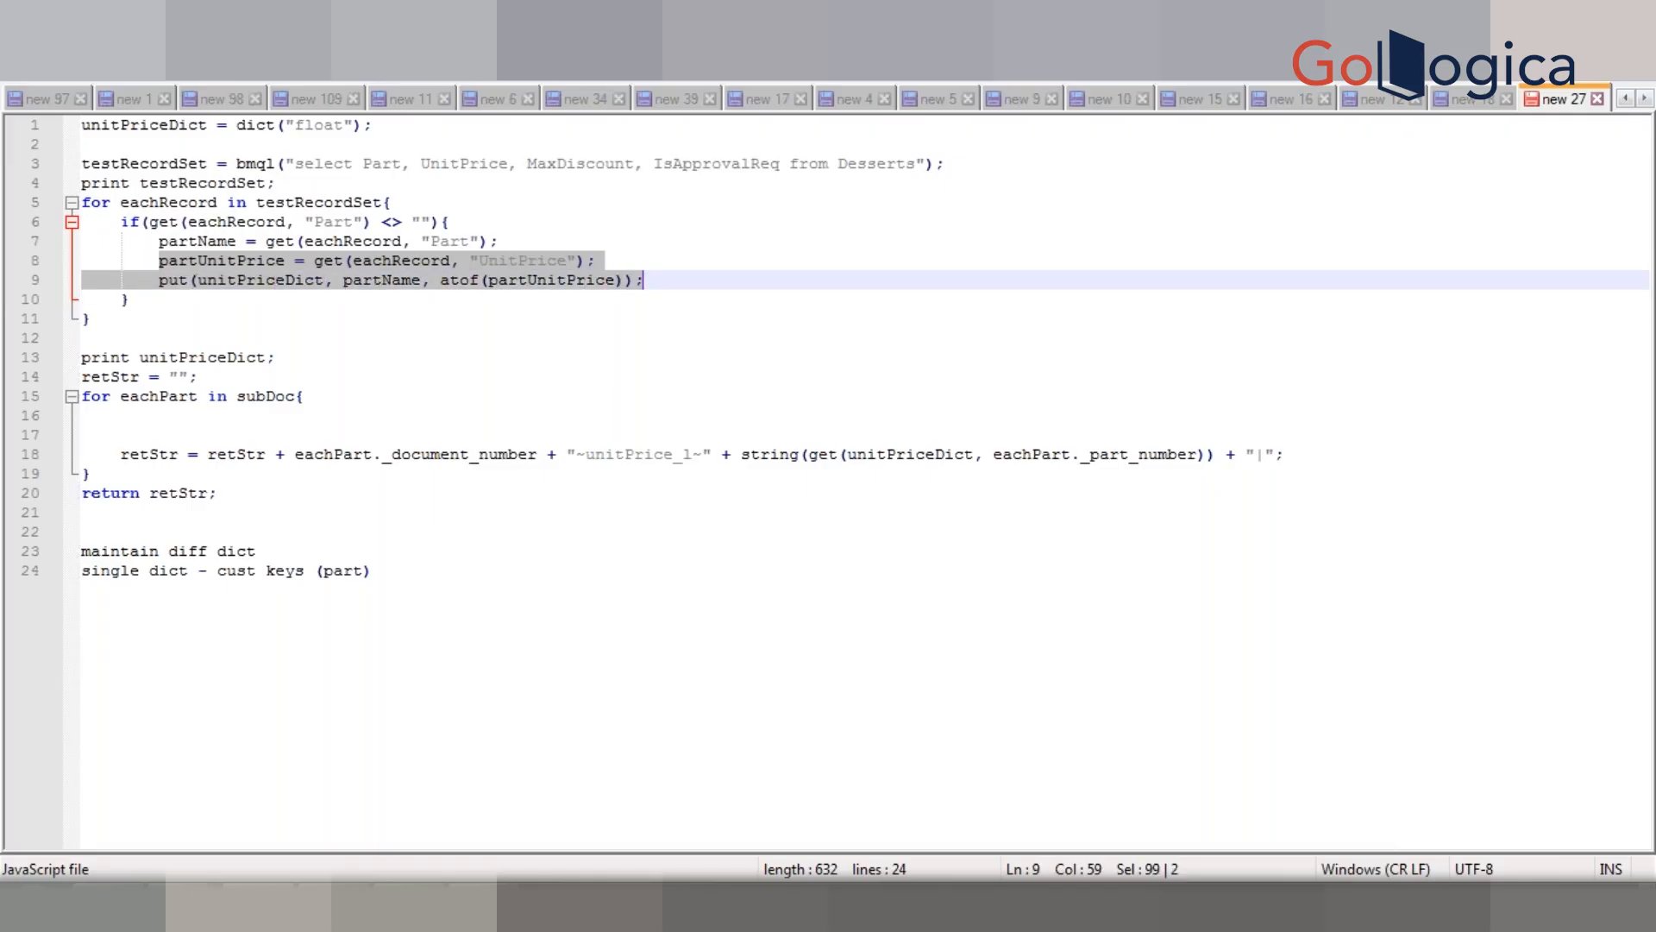
{"action": "left_click", "coordinate": [661, 285]}
{"action": "key", "text": "Return"}
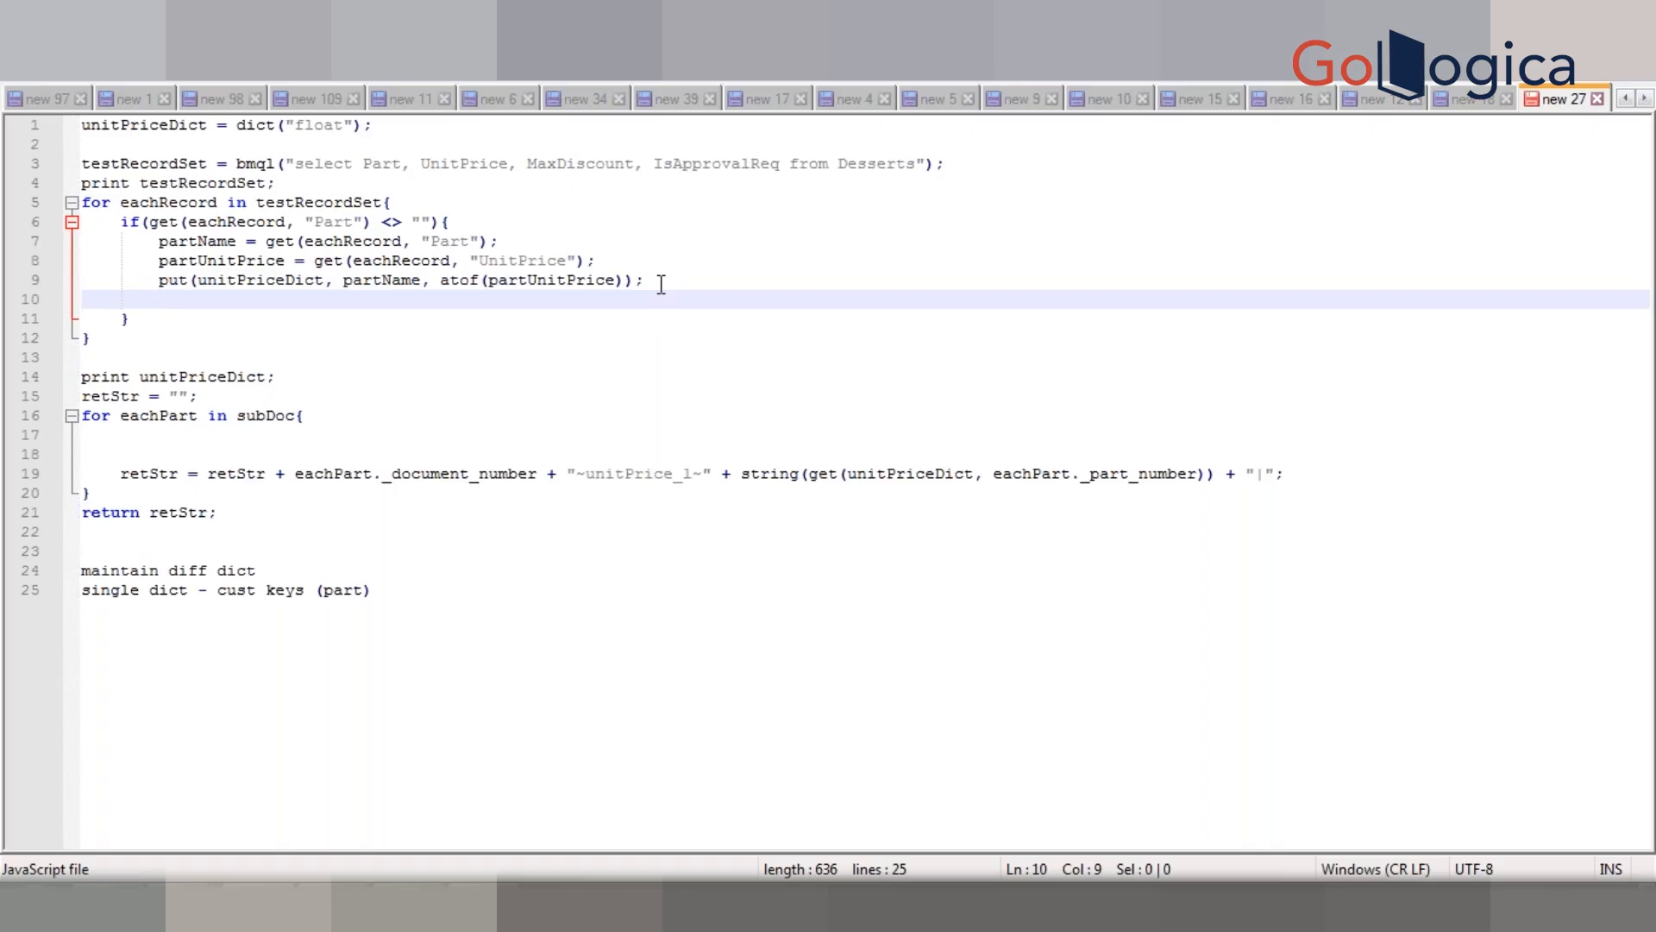
{"action": "key", "text": "ctrl+v"}
{"action": "key", "text": "ctrl+v"}
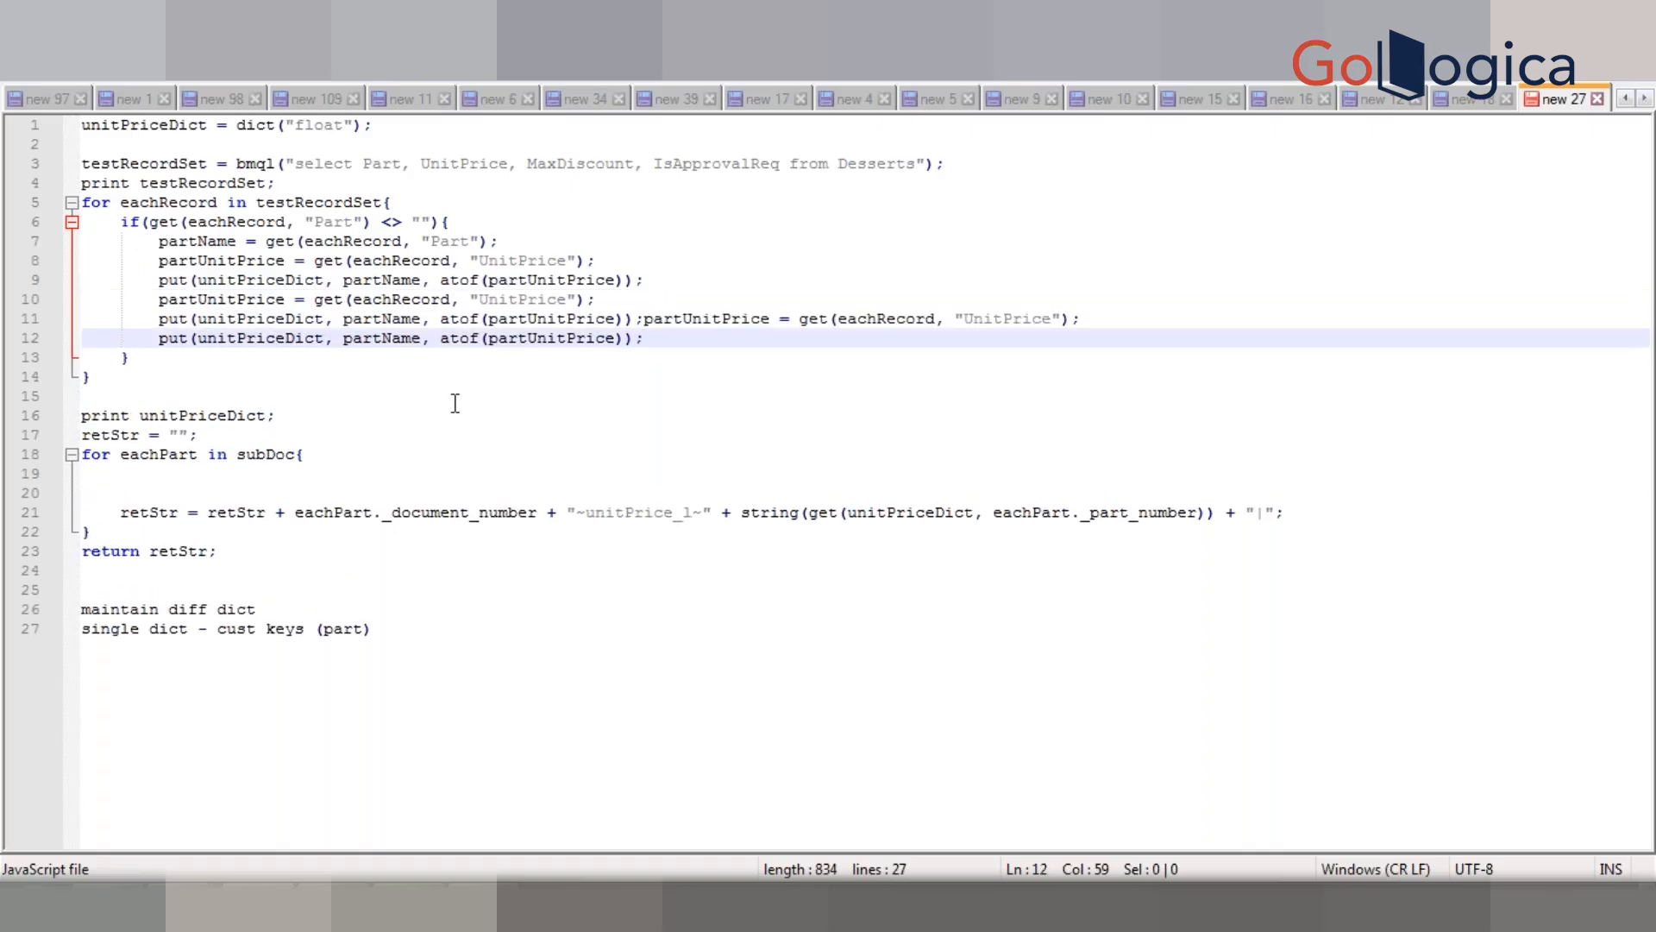
{"action": "key", "text": "ctrl+z"}
{"action": "key", "text": "Return"}
{"action": "key", "text": "ctrl+v"}
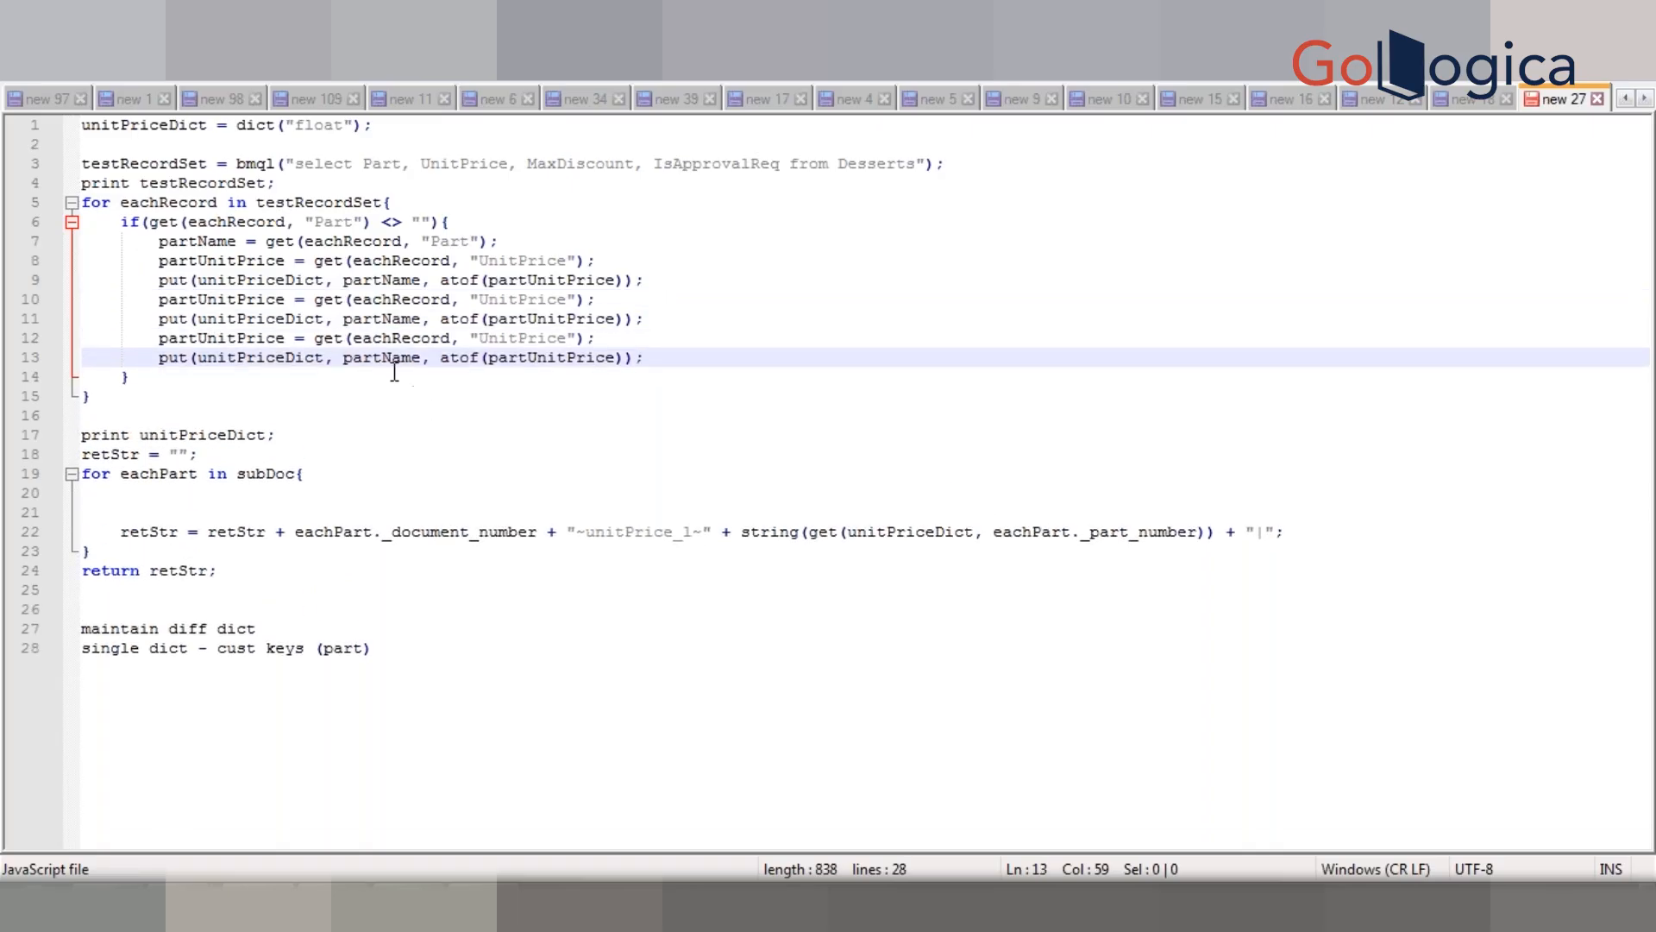
Step: Change the column read by the second partUnitPrice assignment to "MaxDiscount", copied from the query
{"action": "double_click", "coordinate": [188, 260]}
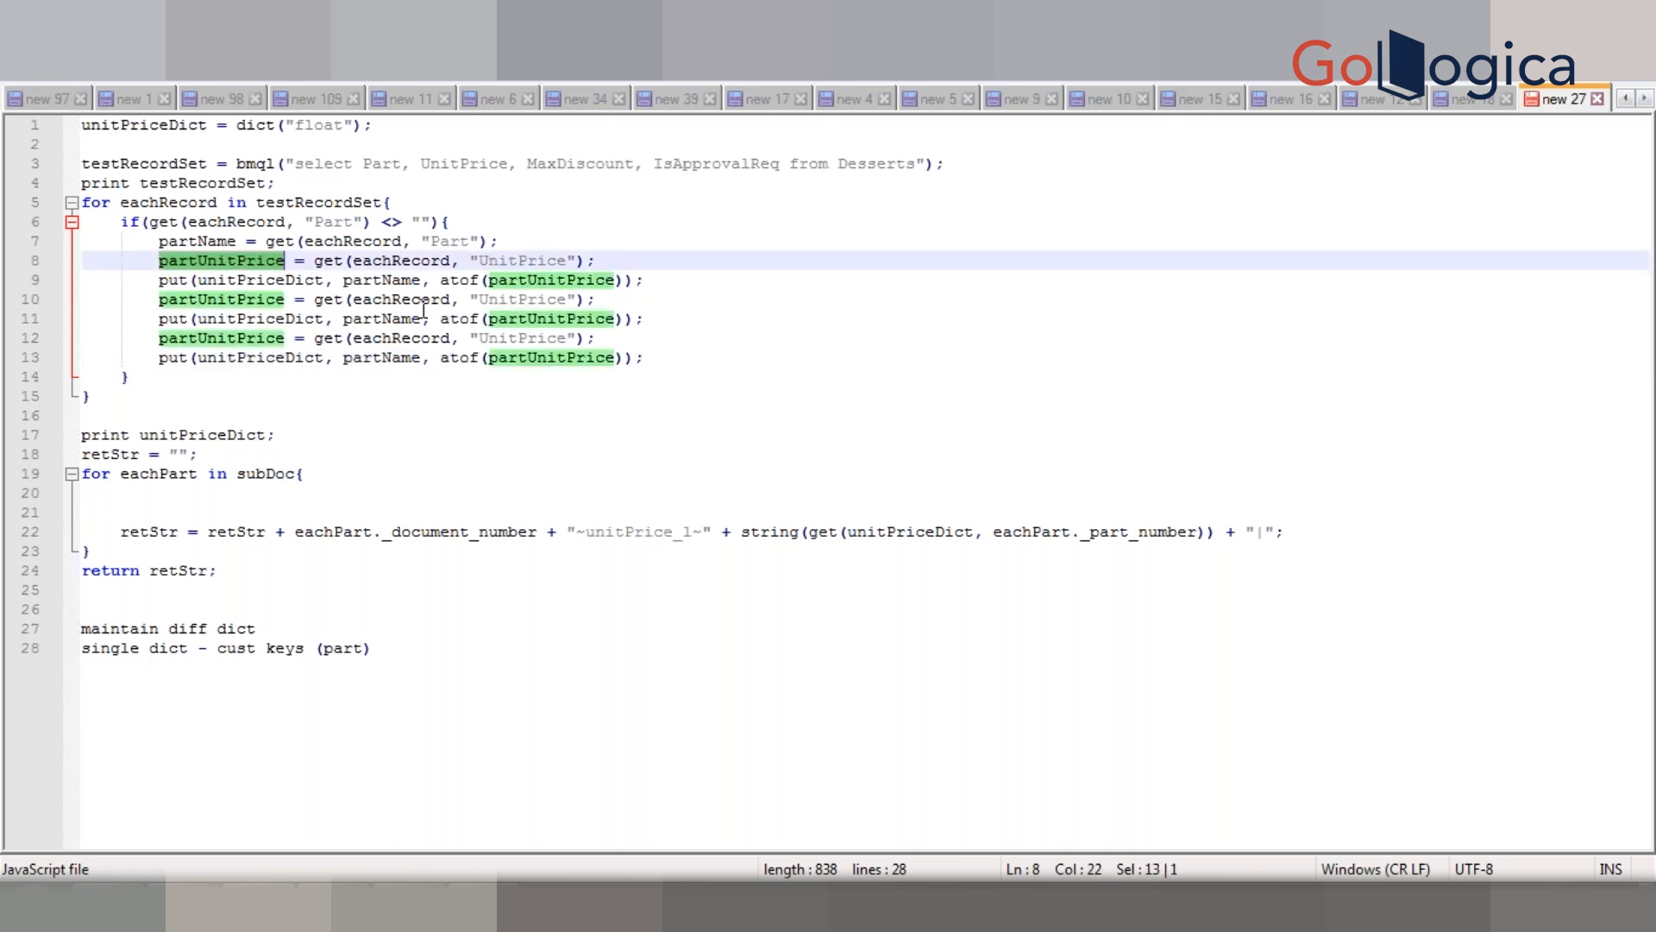
{"action": "double_click", "coordinate": [552, 165]}
{"action": "key", "text": "ctrl+c"}
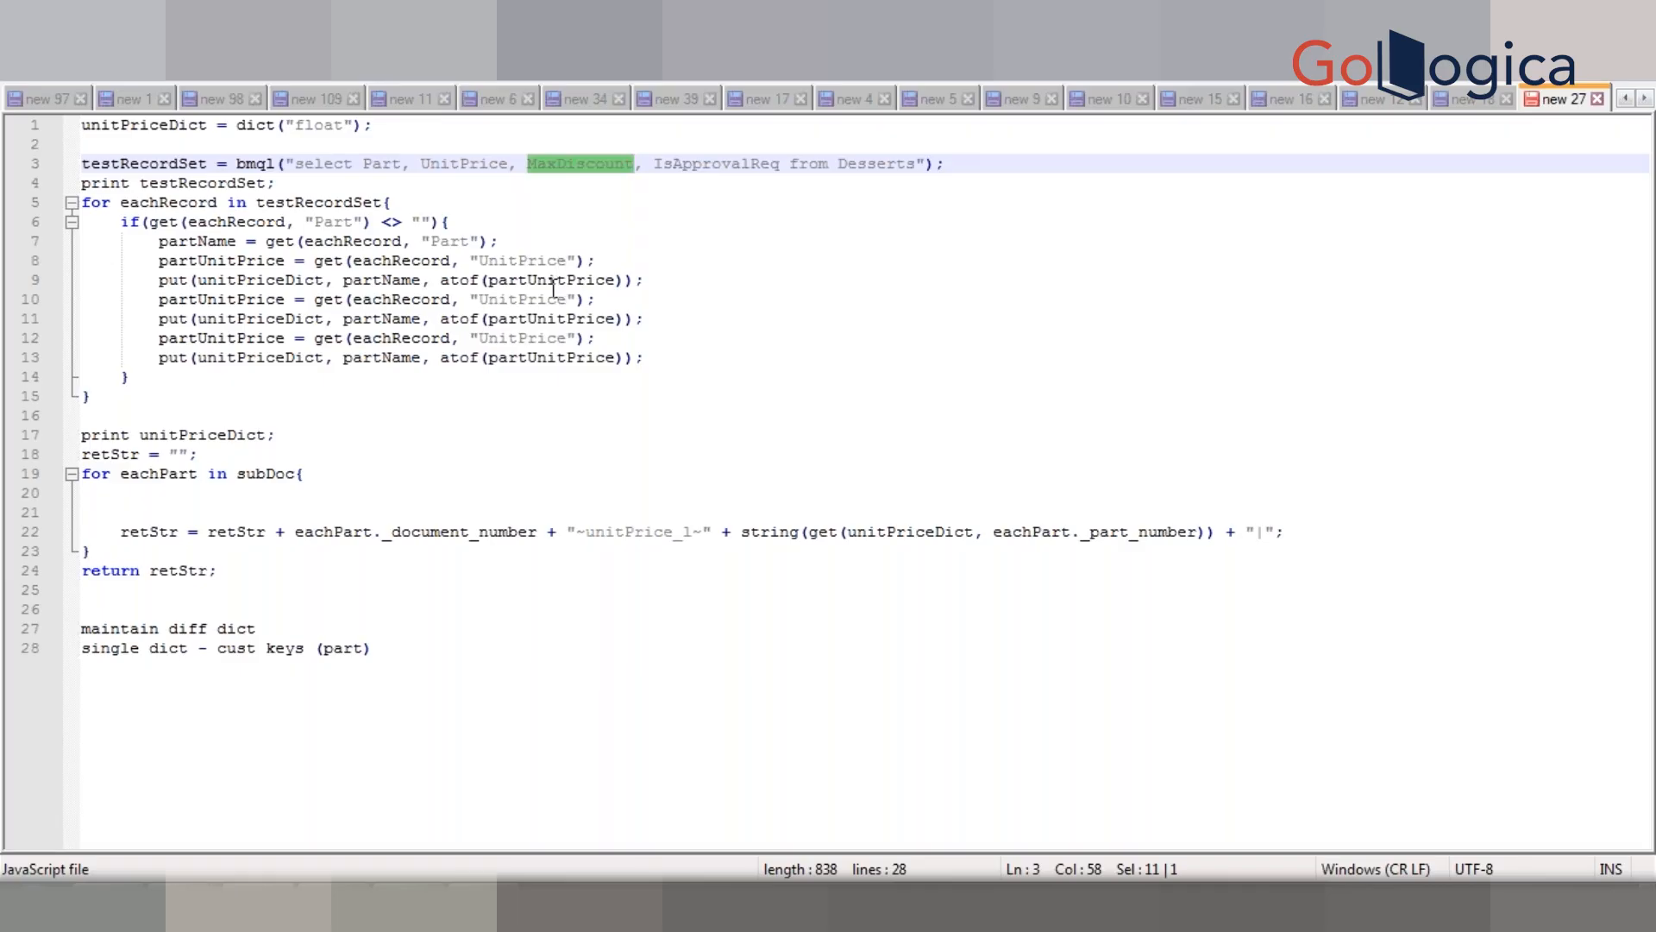
{"action": "left_click", "coordinate": [506, 300]}
{"action": "double_click", "coordinate": [506, 301]}
{"action": "key", "text": "ctrl+v"}
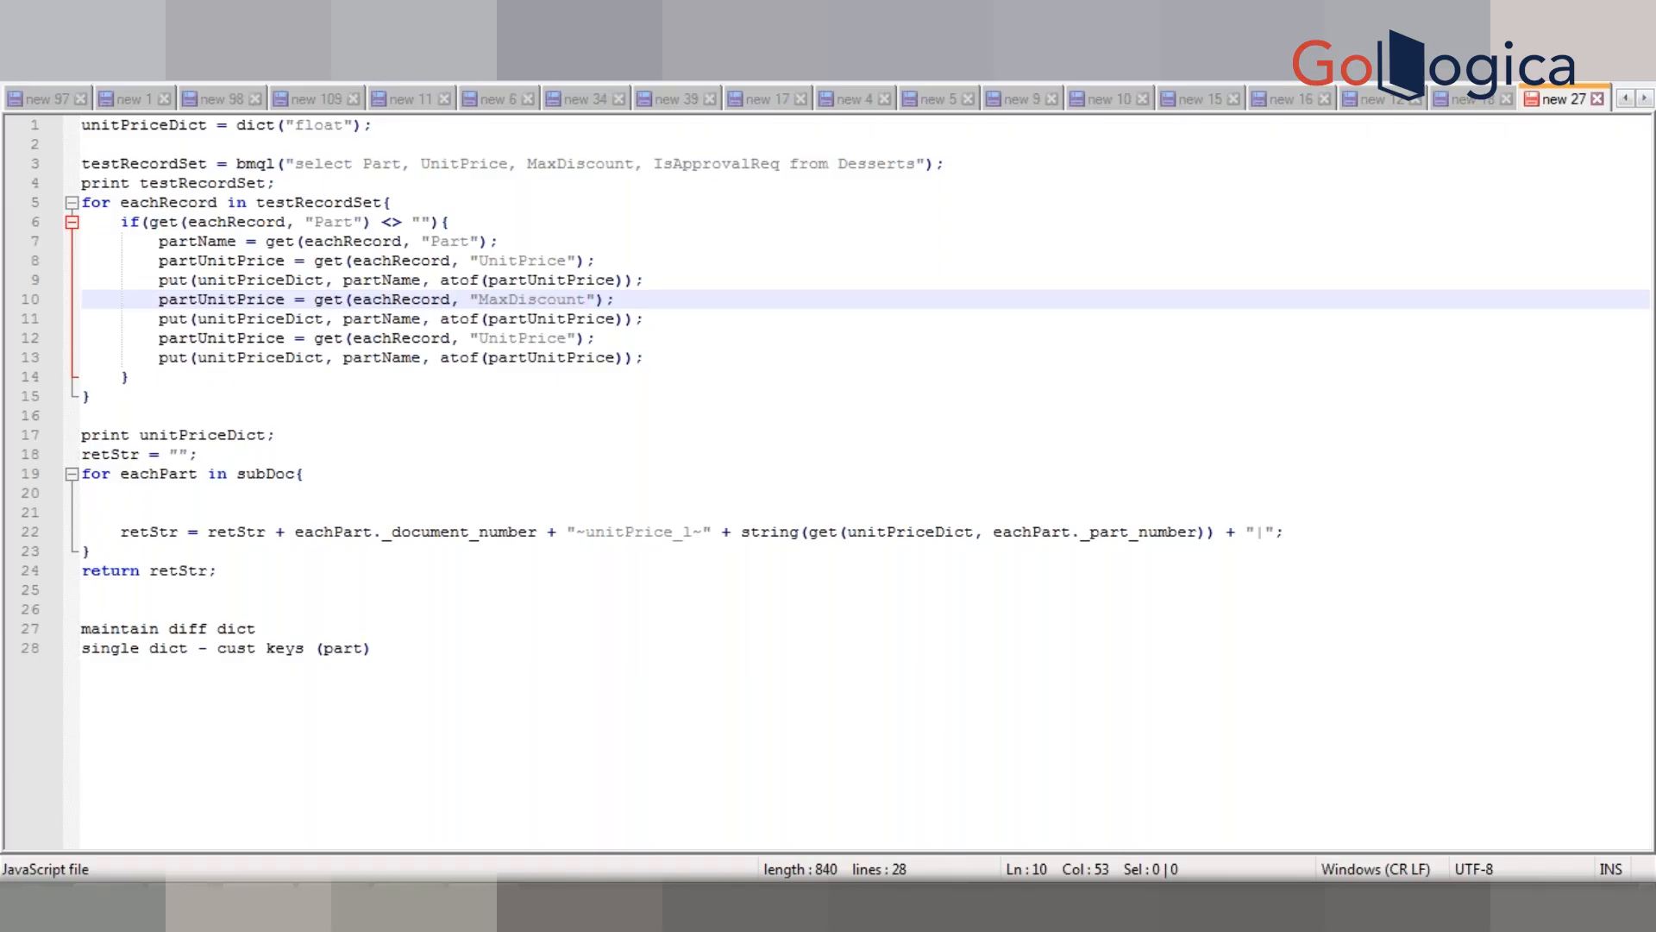
Step: Change the column read by the third partUnitPrice assignment to "IsApprovalReq", copied from the query
{"action": "double_click", "coordinate": [722, 168]}
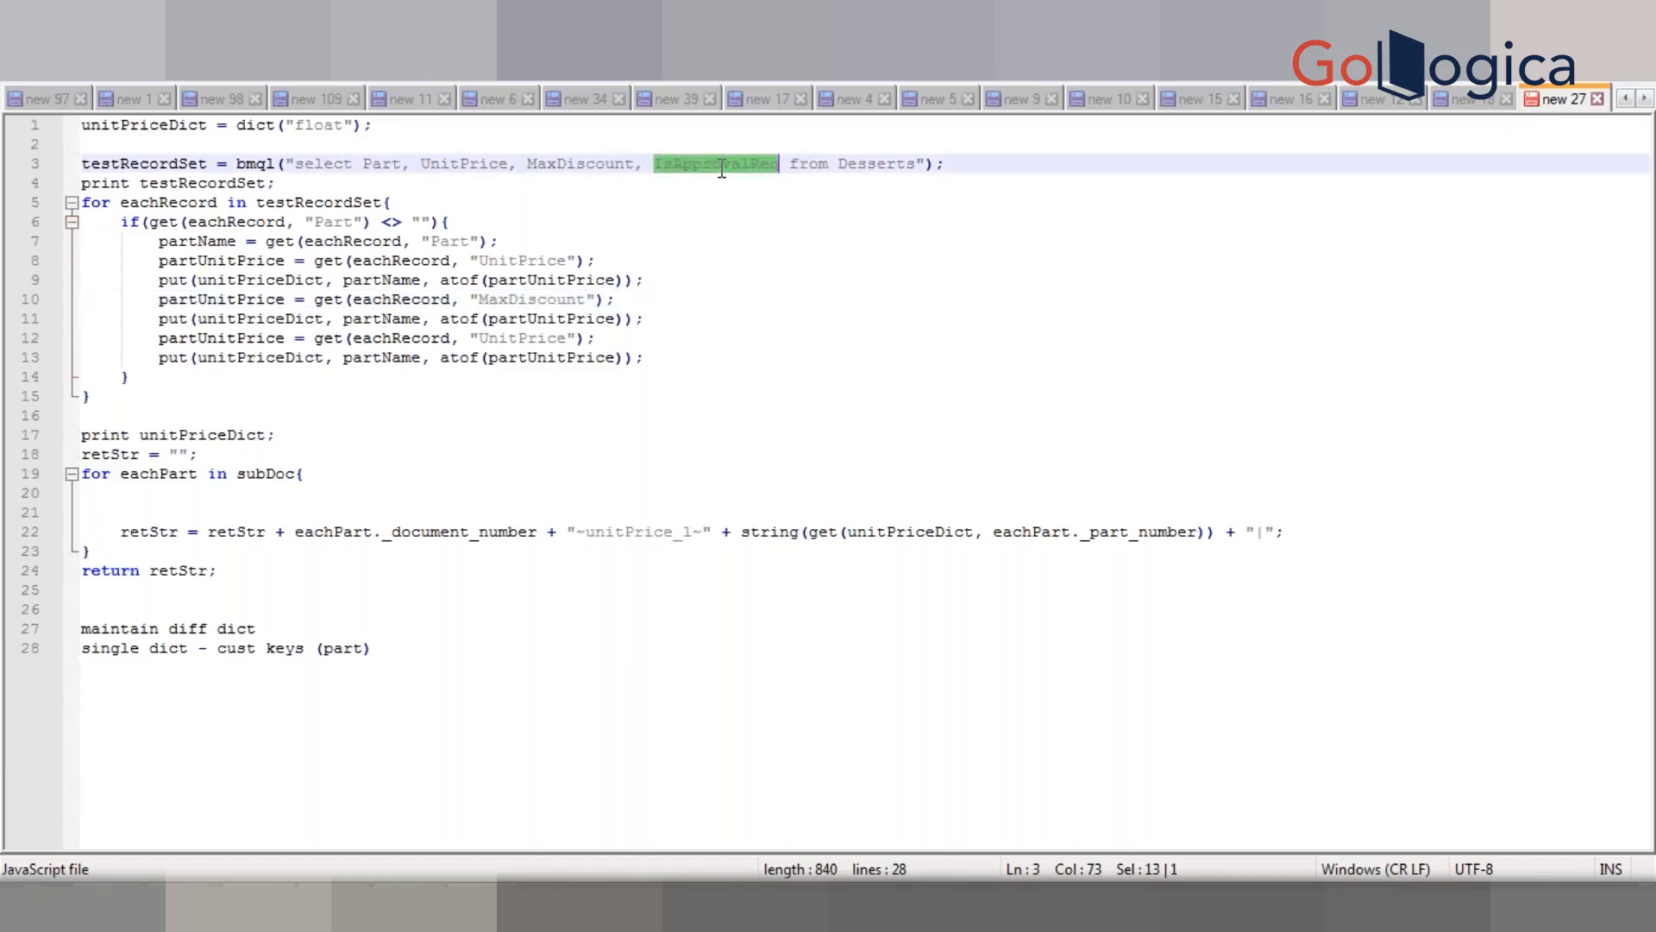
{"action": "key", "text": "ctrl+c"}
{"action": "double_click", "coordinate": [540, 338]}
{"action": "key", "text": "ctrl+v"}
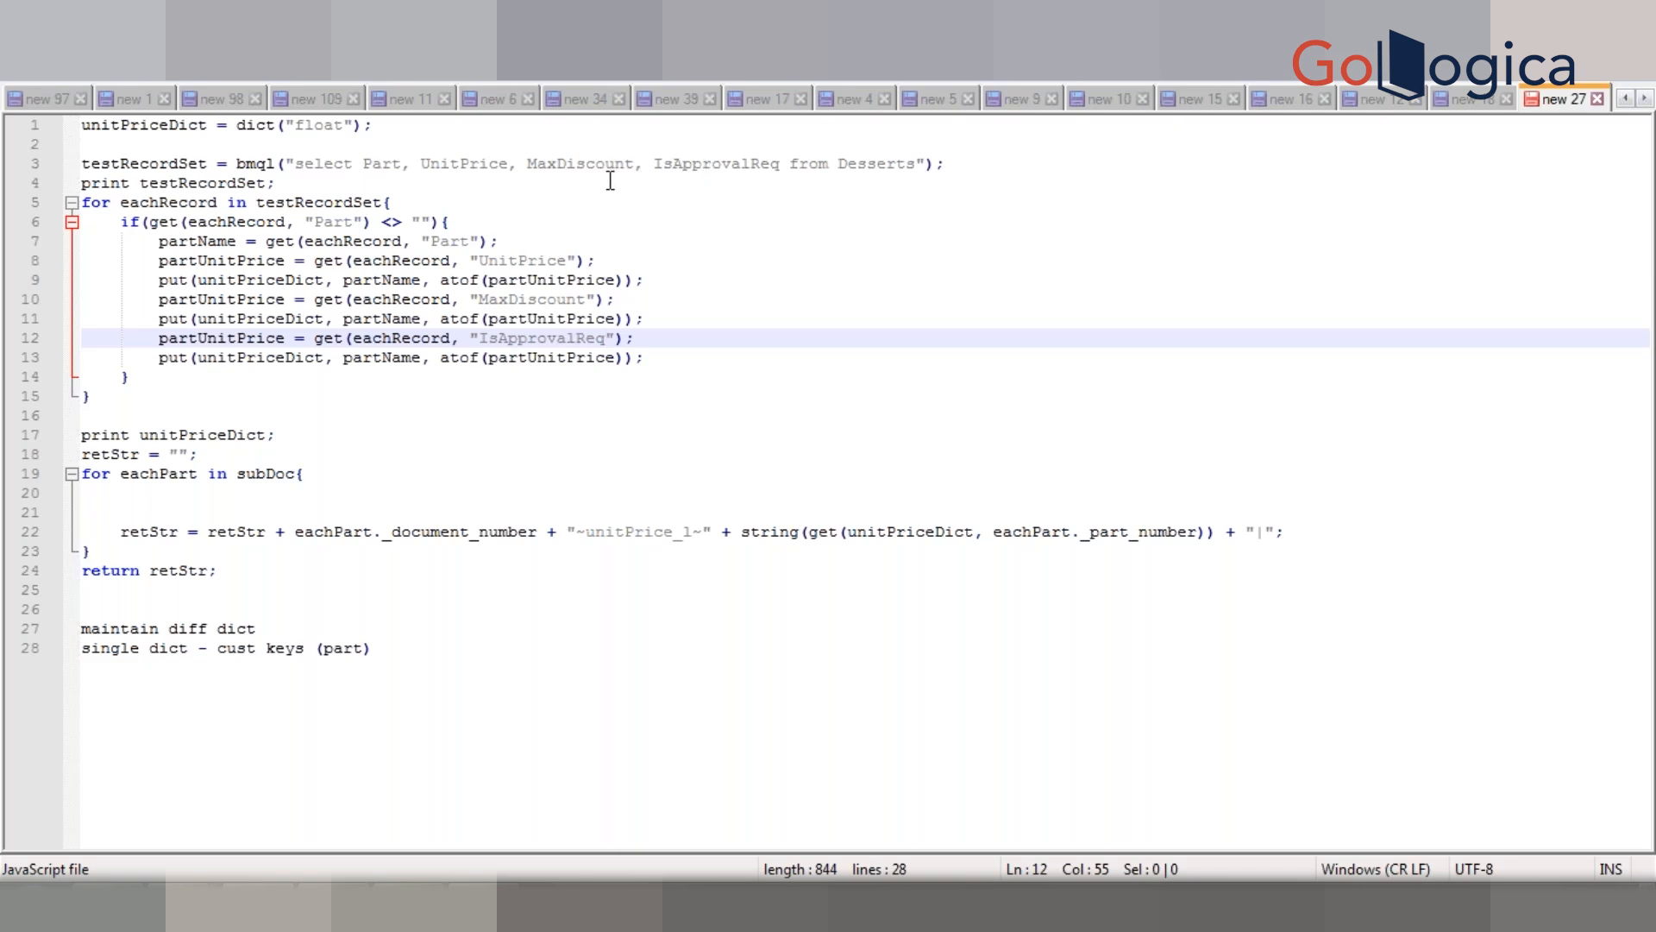
Step: Set the value type of the dictionary declared on line 1 to "string"
{"action": "double_click", "coordinate": [312, 127]}
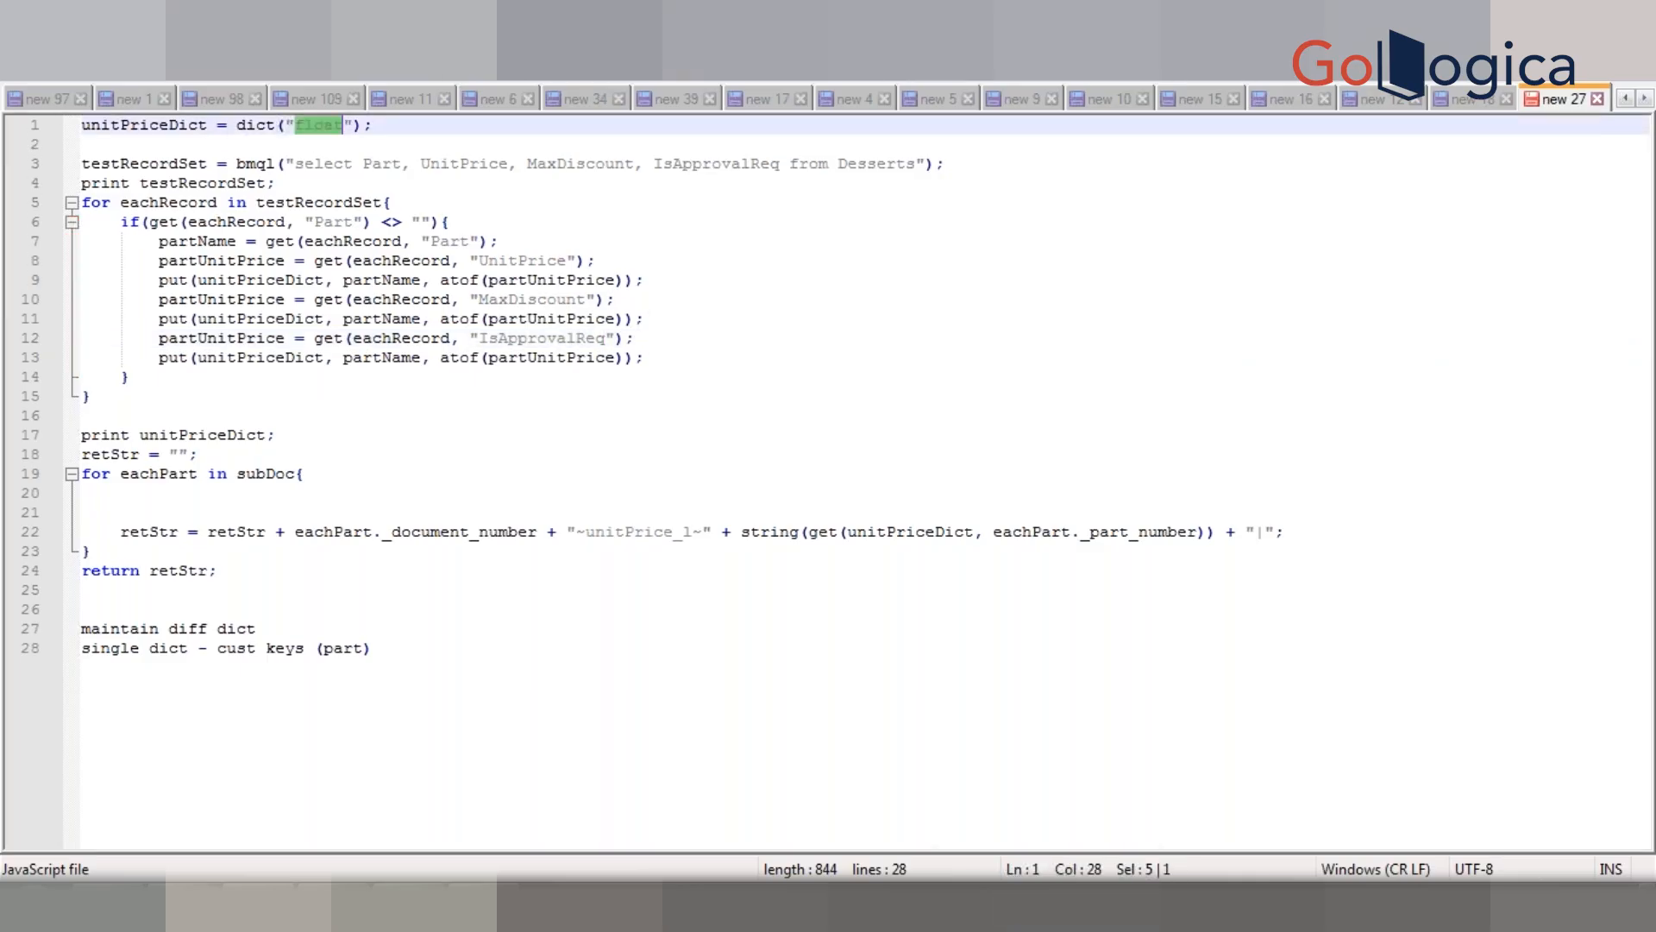
{"action": "type", "text": "string"}
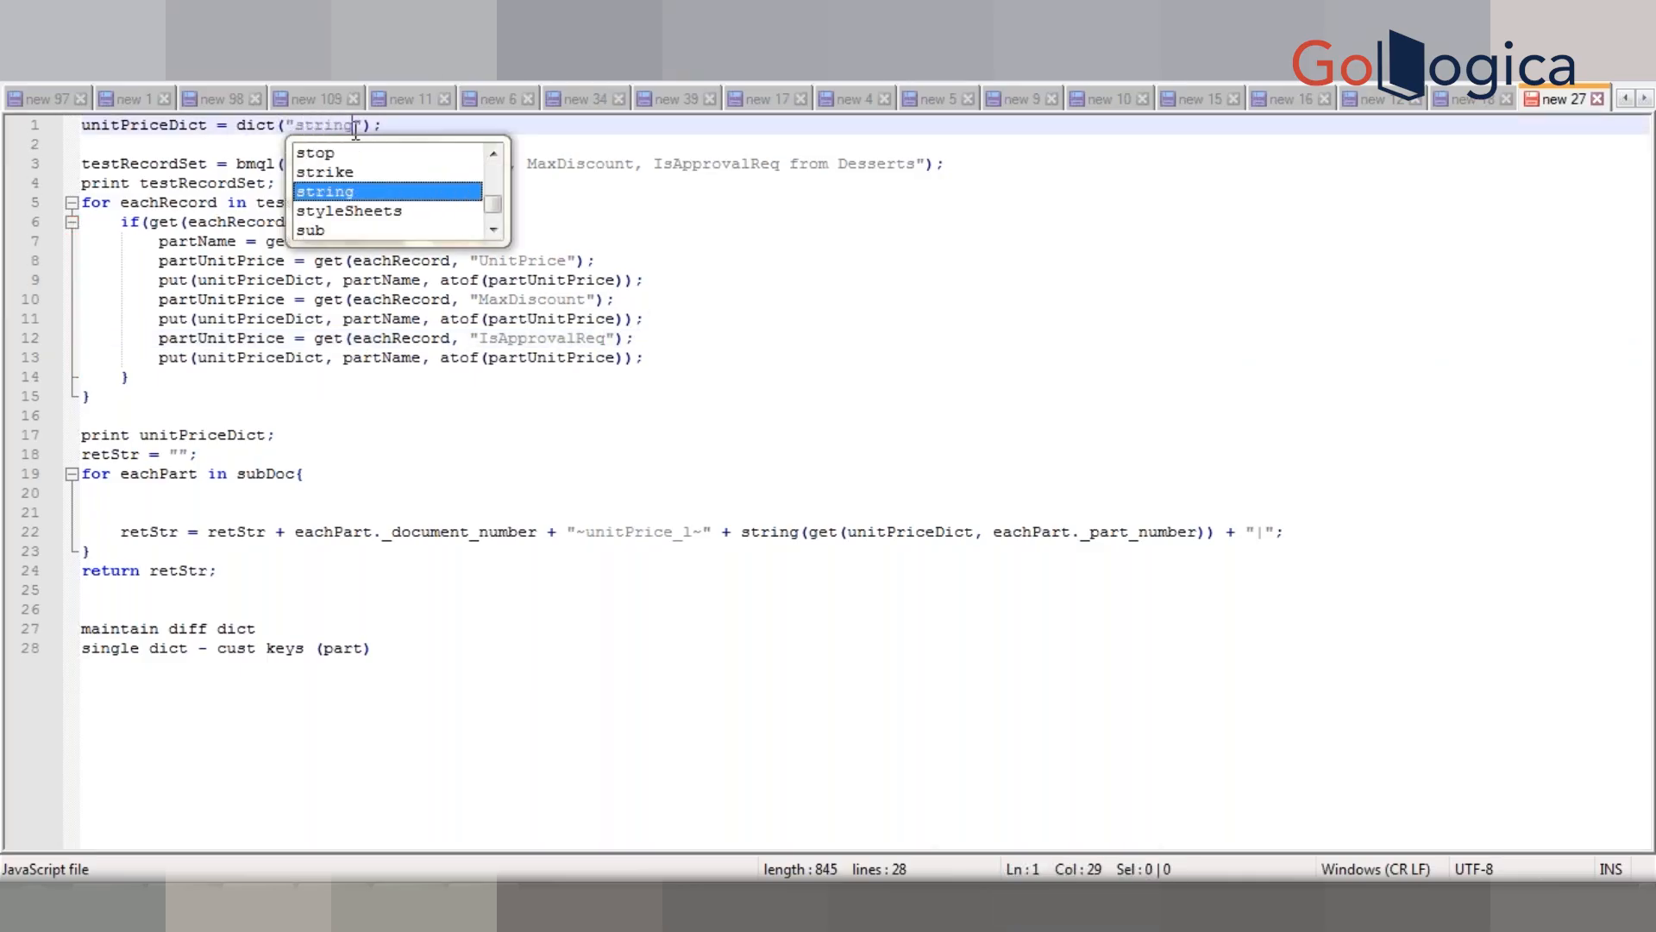
{"action": "left_click", "coordinate": [390, 125]}
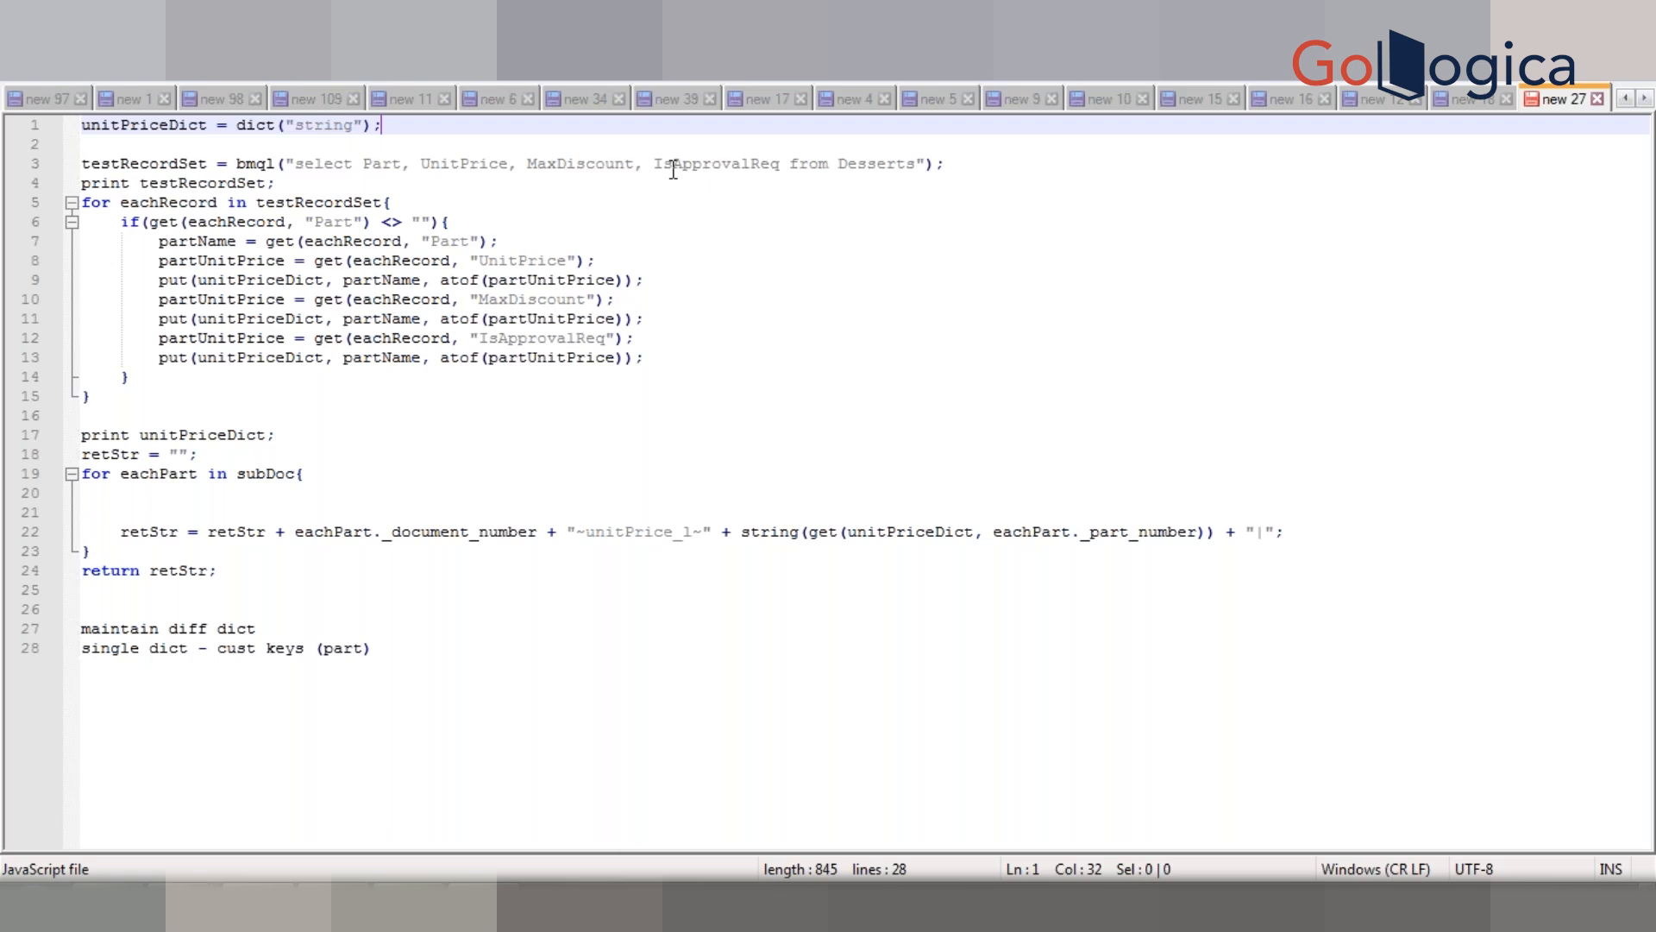
Step: Rename the dictionary variable in the line 1 declaration to partInfoDict
{"action": "left_click", "coordinate": [169, 125]}
{"action": "key", "text": "BackSpace"}
{"action": "key", "text": "BackSpace"}
{"action": "key", "text": "BackSpace"}
{"action": "key", "text": "BackSpace"}
{"action": "key", "text": "BackSpace"}
{"action": "key", "text": "BackSpace"}
{"action": "key", "text": "BackSpace"}
{"action": "key", "text": "BackSpace"}
{"action": "key", "text": "BackSpace"}
{"action": "type", "text": "partInfo"}
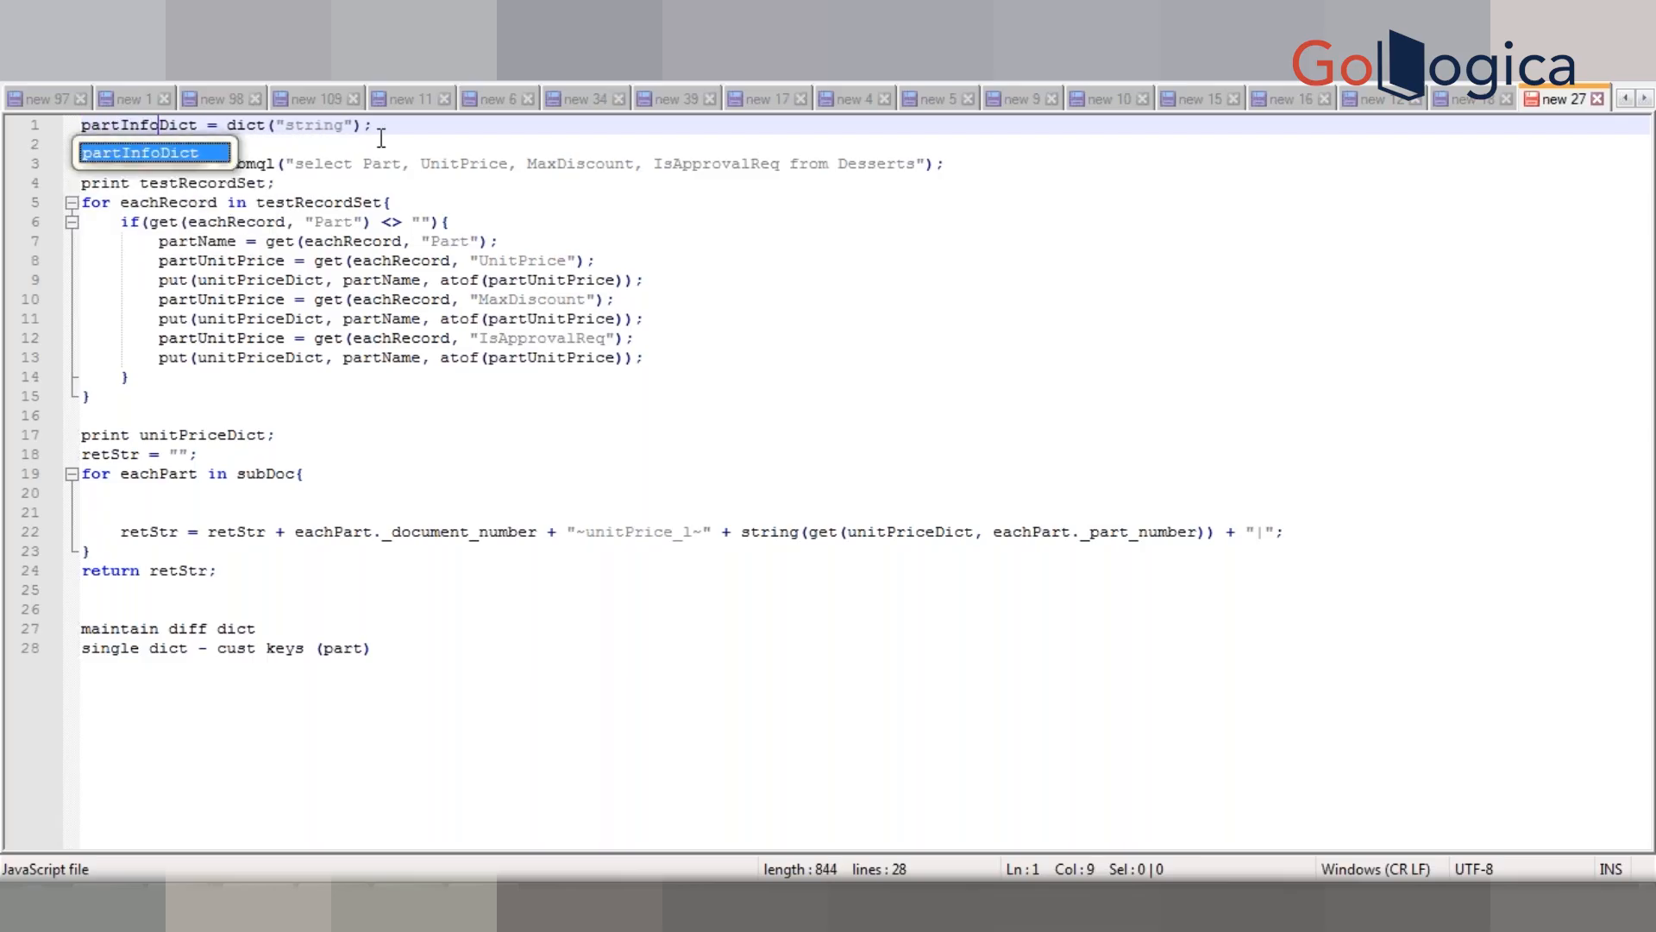
{"action": "left_click", "coordinate": [422, 130]}
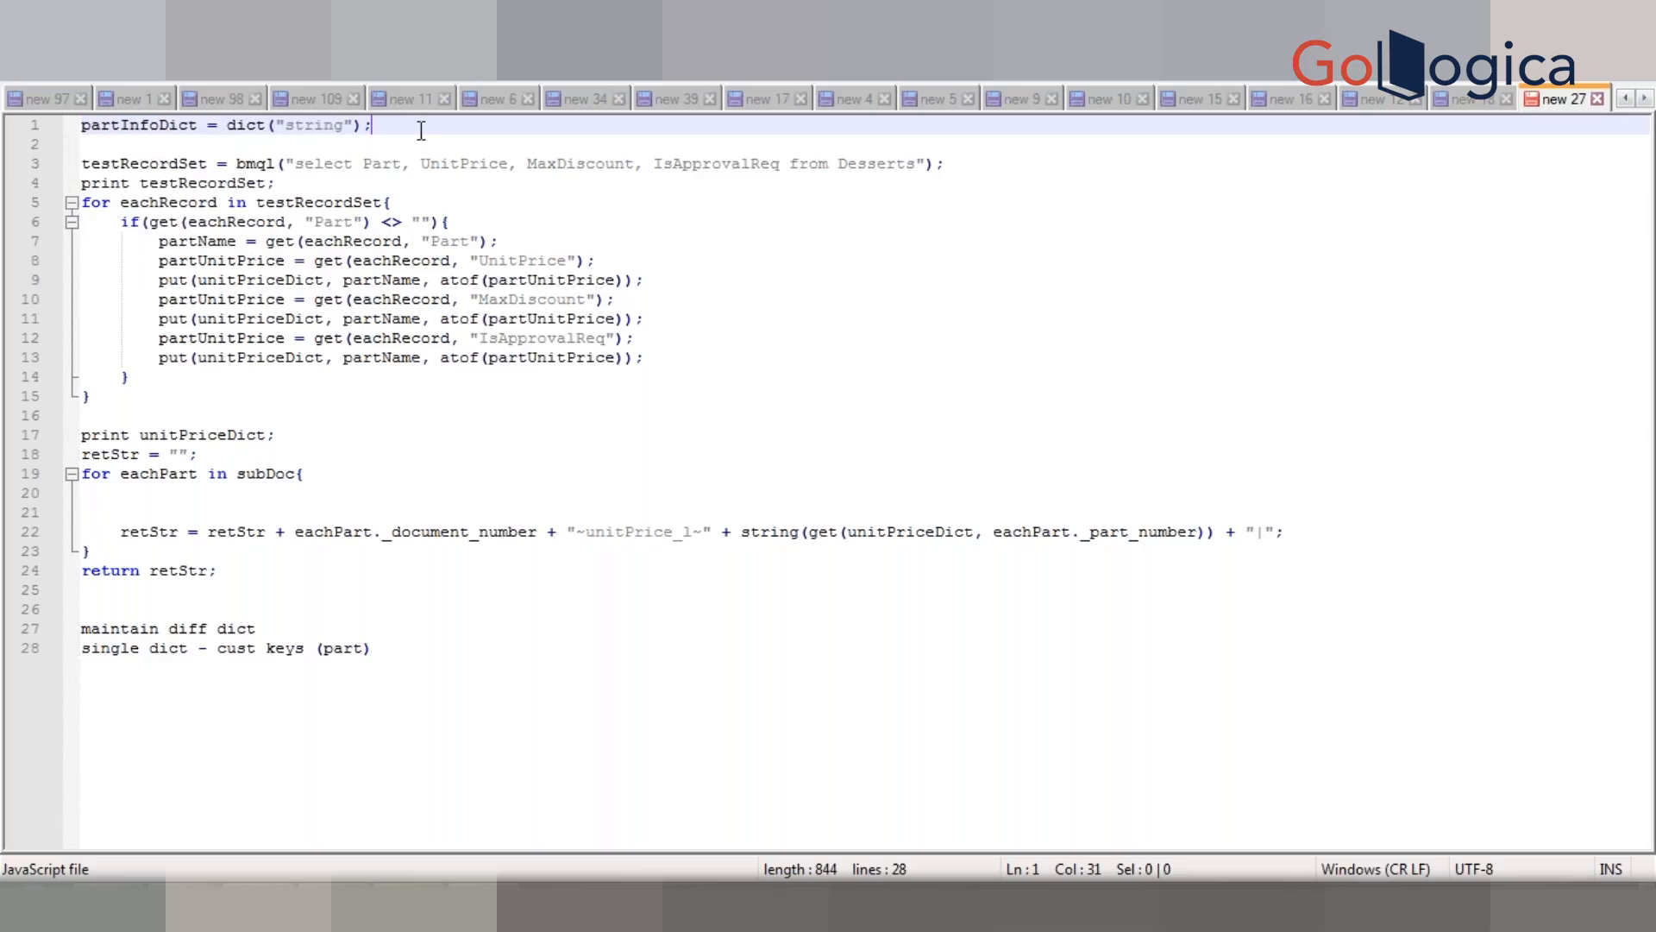
Step: Replace unitPriceDict with partInfoDict, copied from line 1, in the three put calls
{"action": "double_click", "coordinate": [155, 125]}
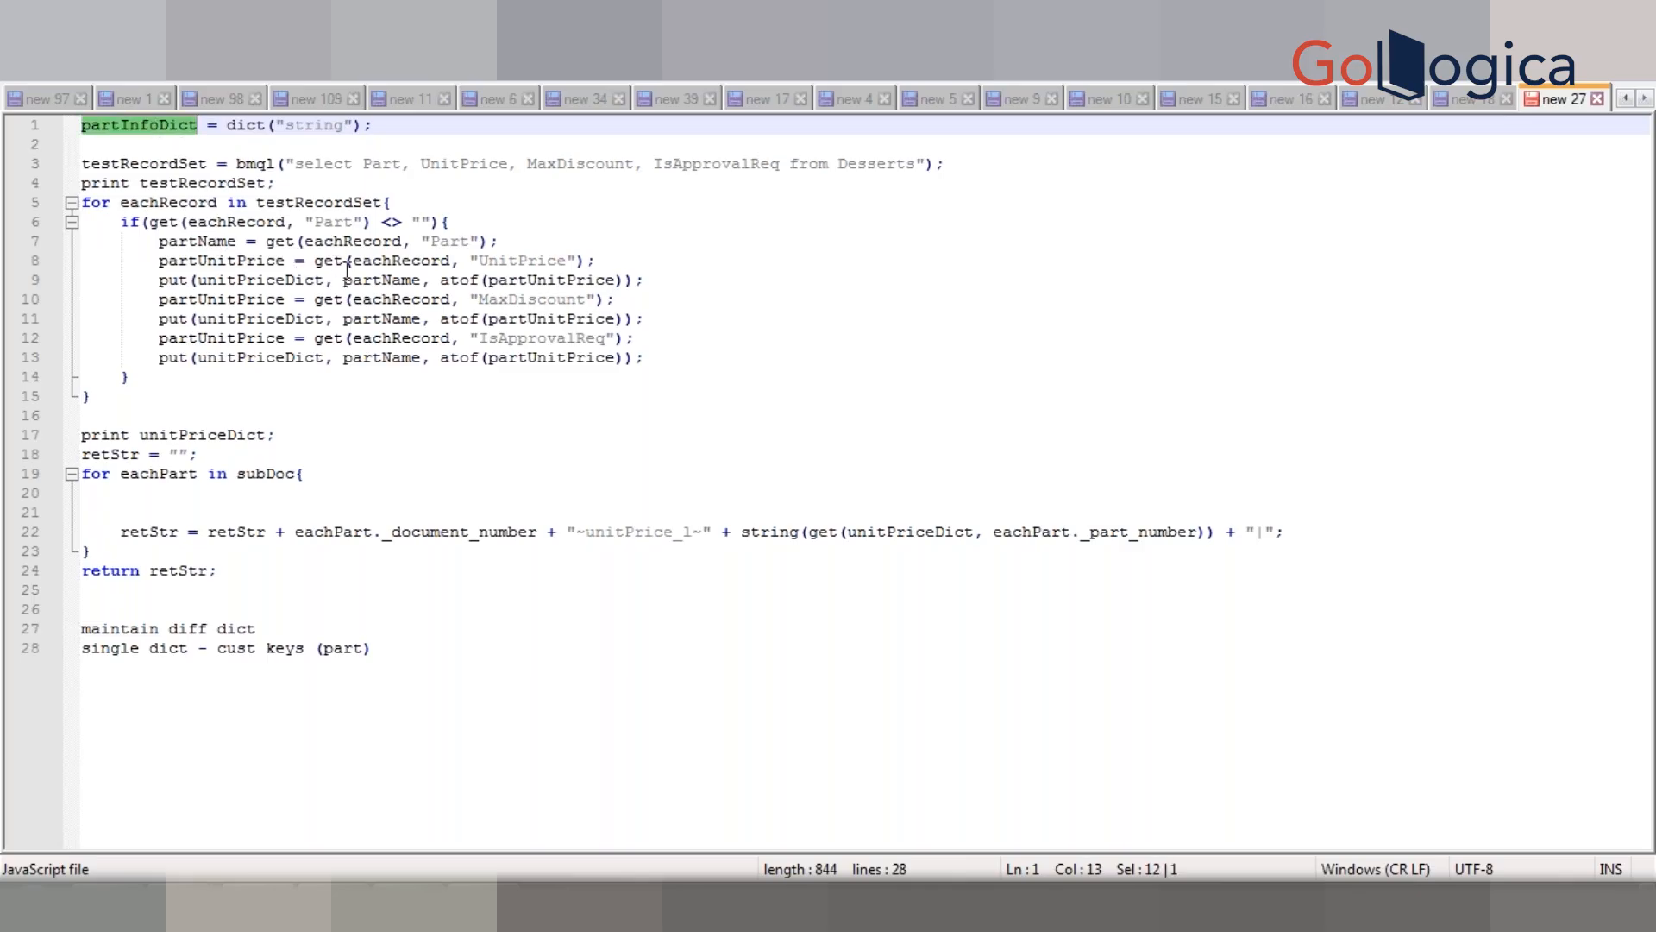
{"action": "double_click", "coordinate": [244, 281]}
{"action": "key", "text": "ctrl+v"}
{"action": "double_click", "coordinate": [244, 319]}
{"action": "key", "text": "ctrl+v"}
{"action": "left_click", "coordinate": [240, 357]}
{"action": "double_click", "coordinate": [240, 357]}
{"action": "key", "text": "ctrl+v"}
Step: Replace unitPriceDict with partInfoDict in the print statement and in the get call inside the subDoc loop
{"action": "double_click", "coordinate": [229, 435]}
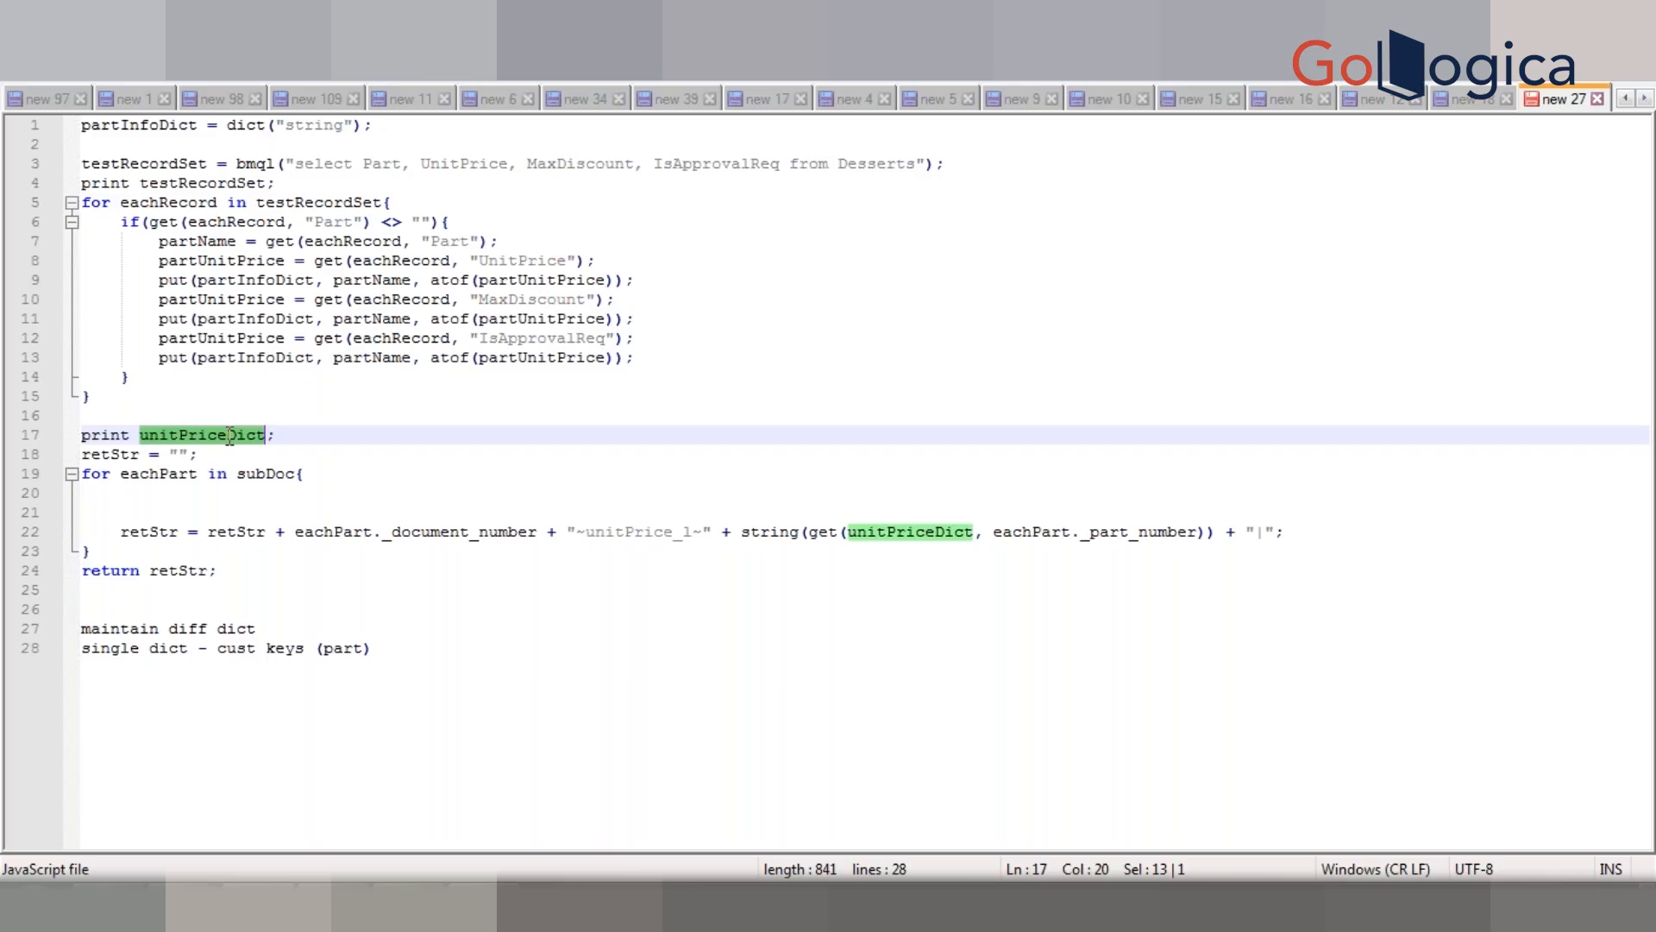
{"action": "key", "text": "ctrl+v"}
{"action": "double_click", "coordinate": [879, 532]}
{"action": "key", "text": "ctrl+v"}
Step: Delete the dictionary print statement above retStr and the blank lines at the start of the subDoc loop
{"action": "left_click", "coordinate": [365, 439]}
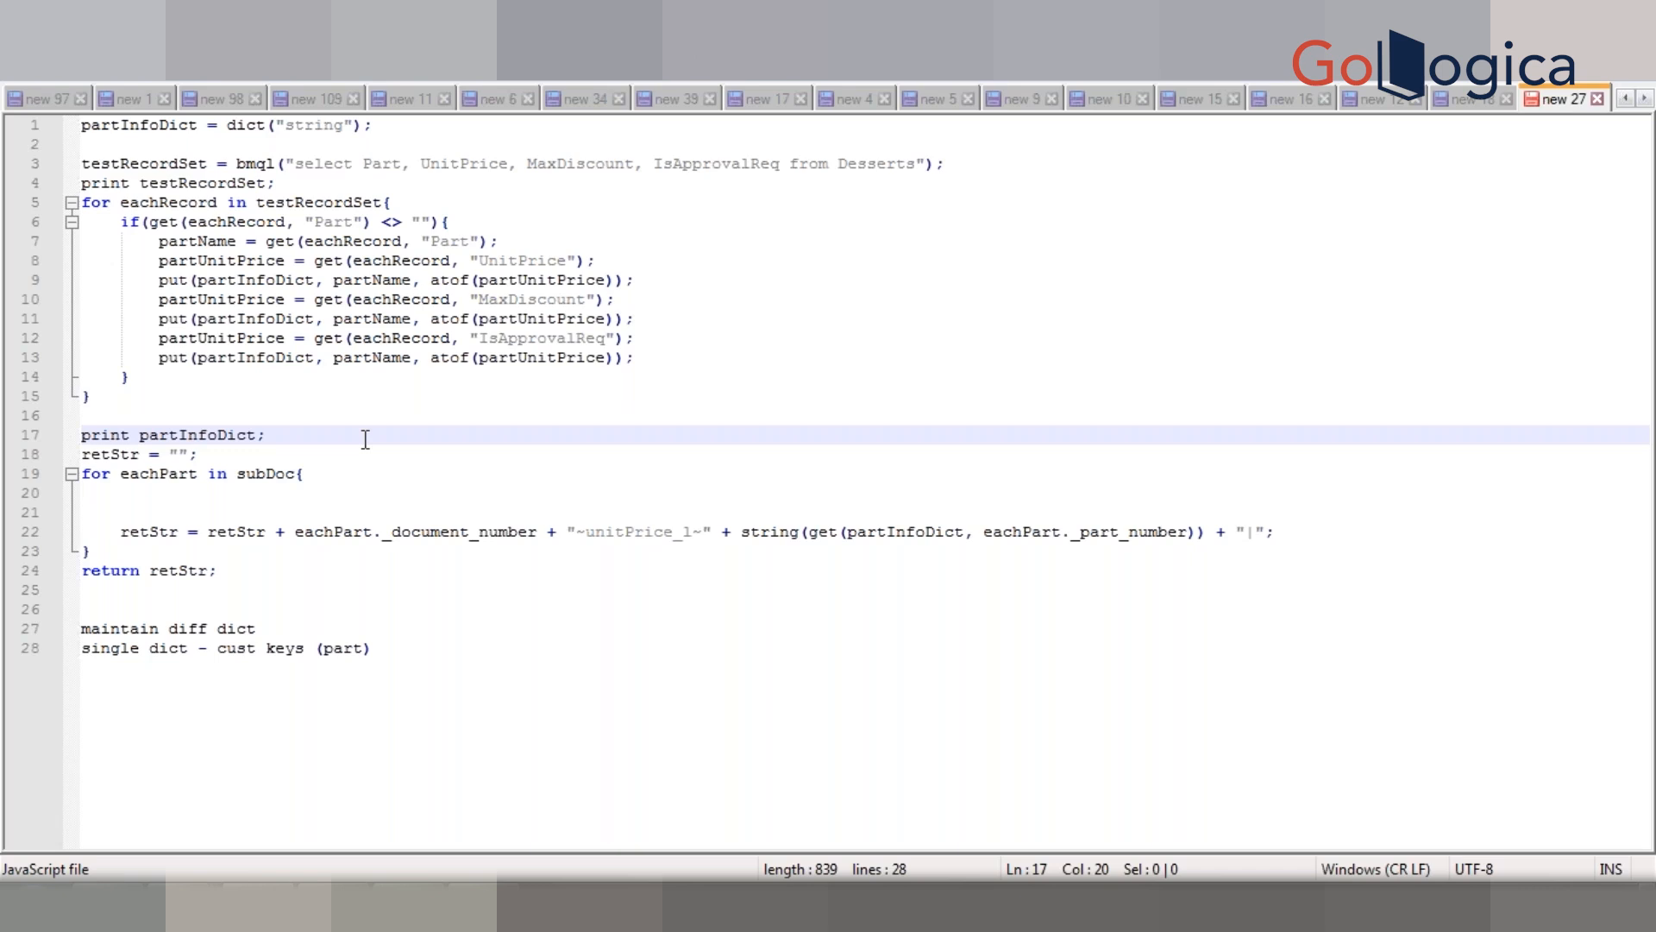
{"action": "key", "text": "shift+Home"}
{"action": "key", "text": "BackSpace"}
{"action": "key", "text": "BackSpace"}
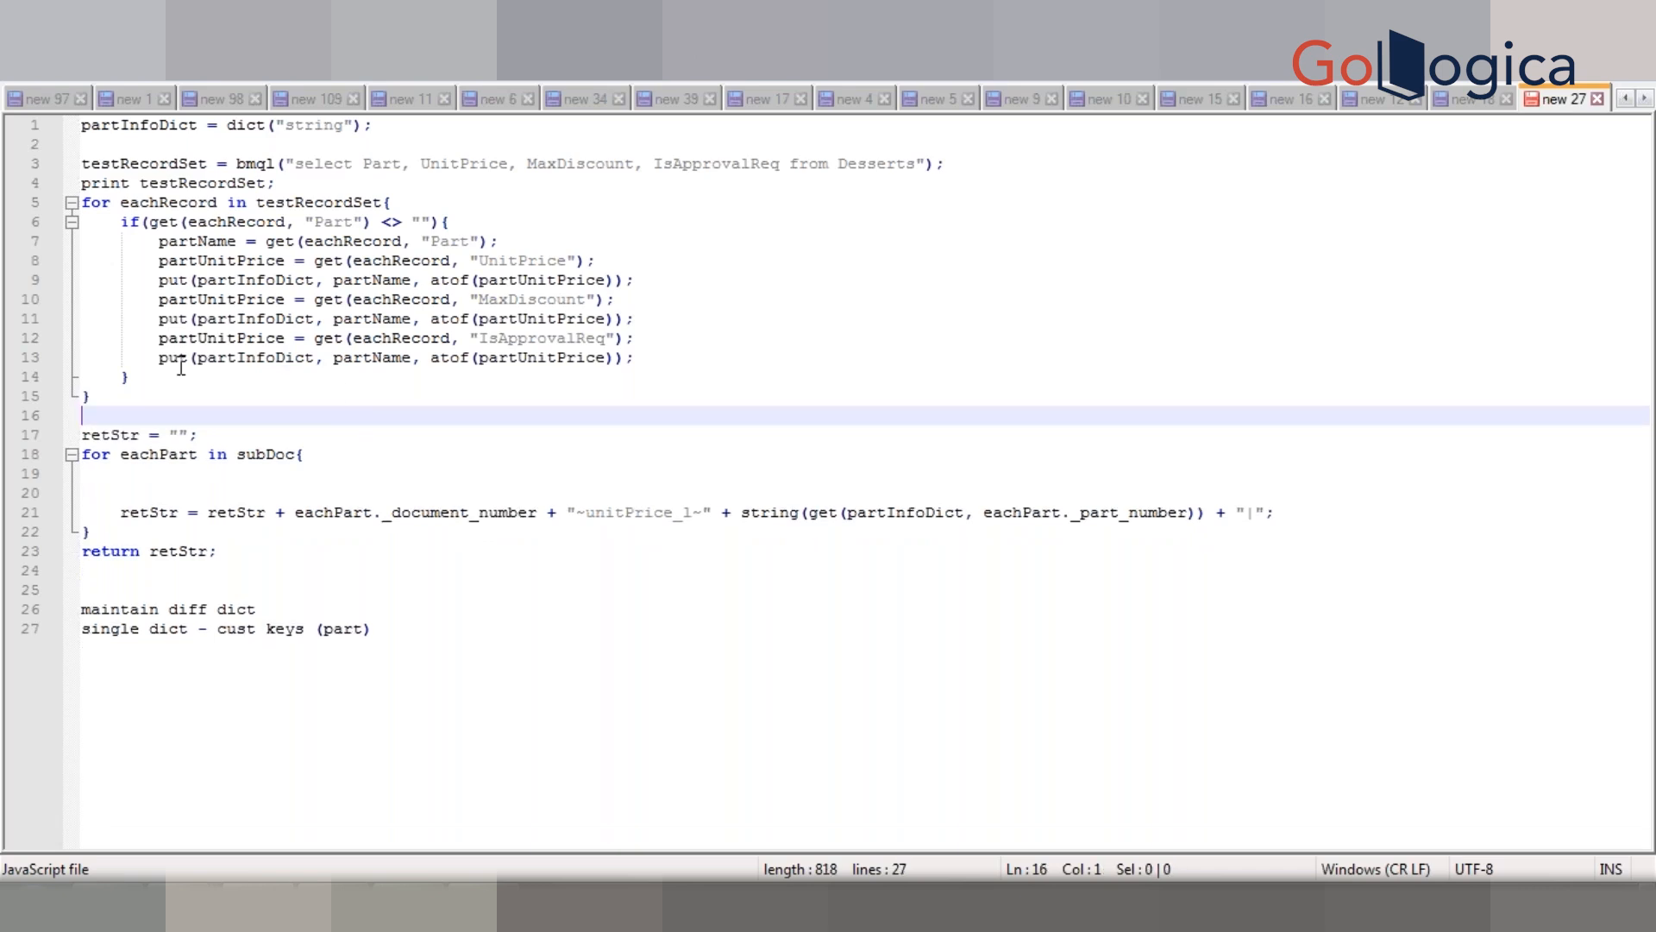
{"action": "left_click", "coordinate": [263, 487]}
{"action": "key", "text": "BackSpace"}
{"action": "key", "text": "BackSpace"}
{"action": "key", "text": "BackSpace"}
{"action": "key", "text": "BackSpace"}
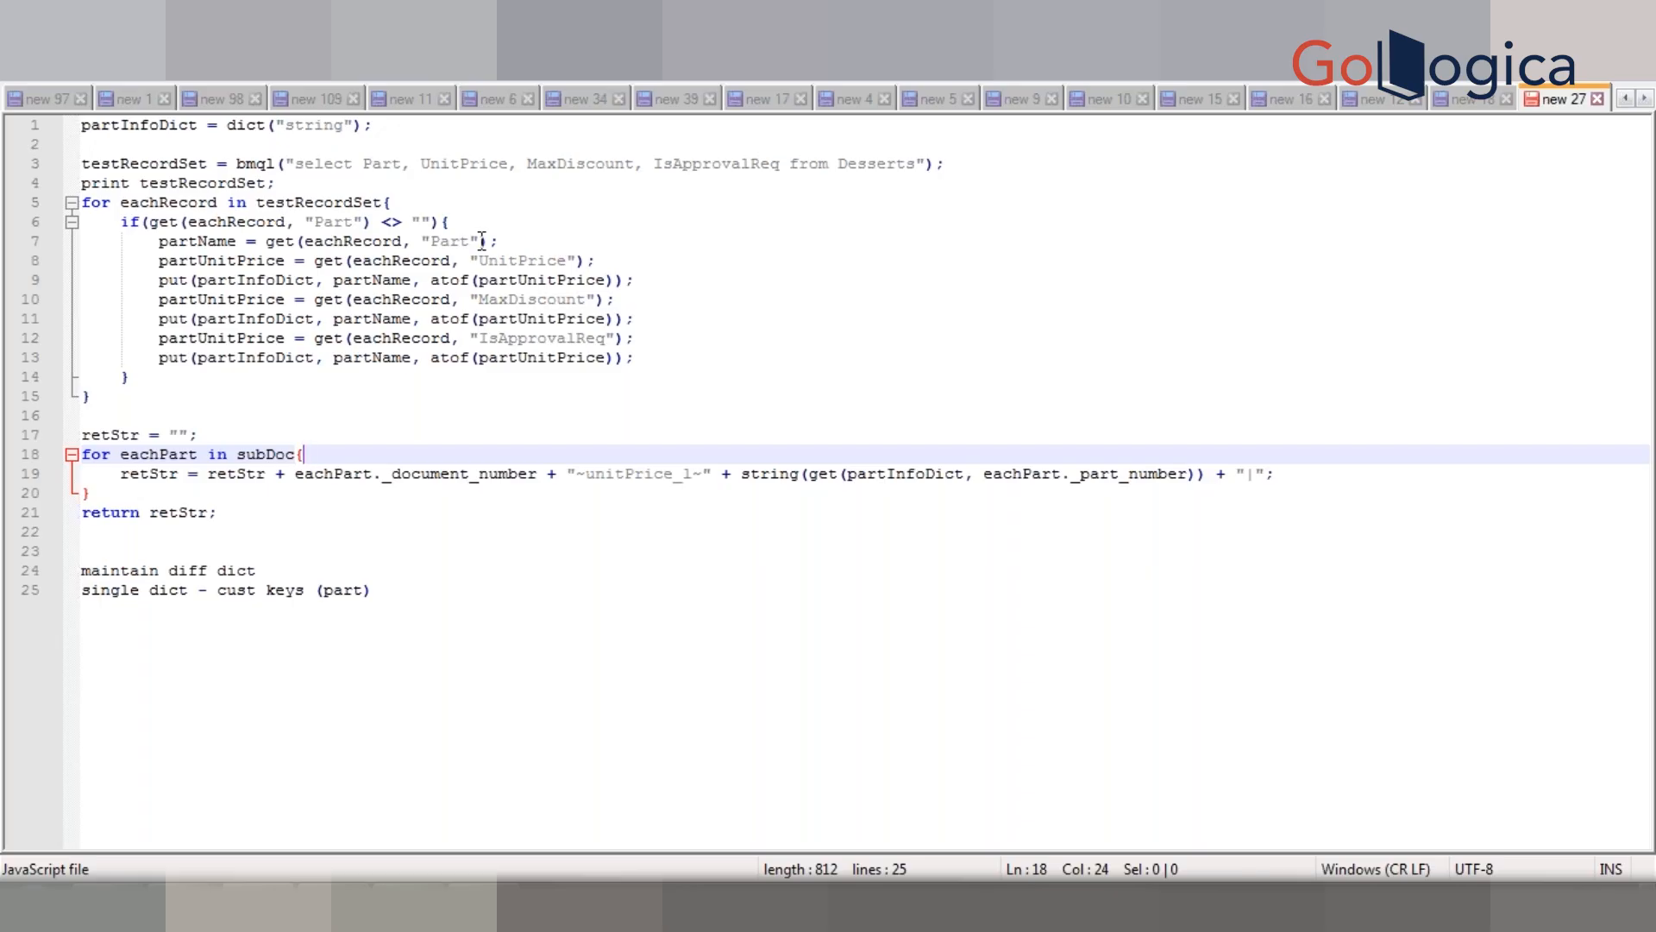
Step: Rename the variable that receives "MaxDiscount" on line 10 to partMaxDisc
{"action": "double_click", "coordinate": [250, 260]}
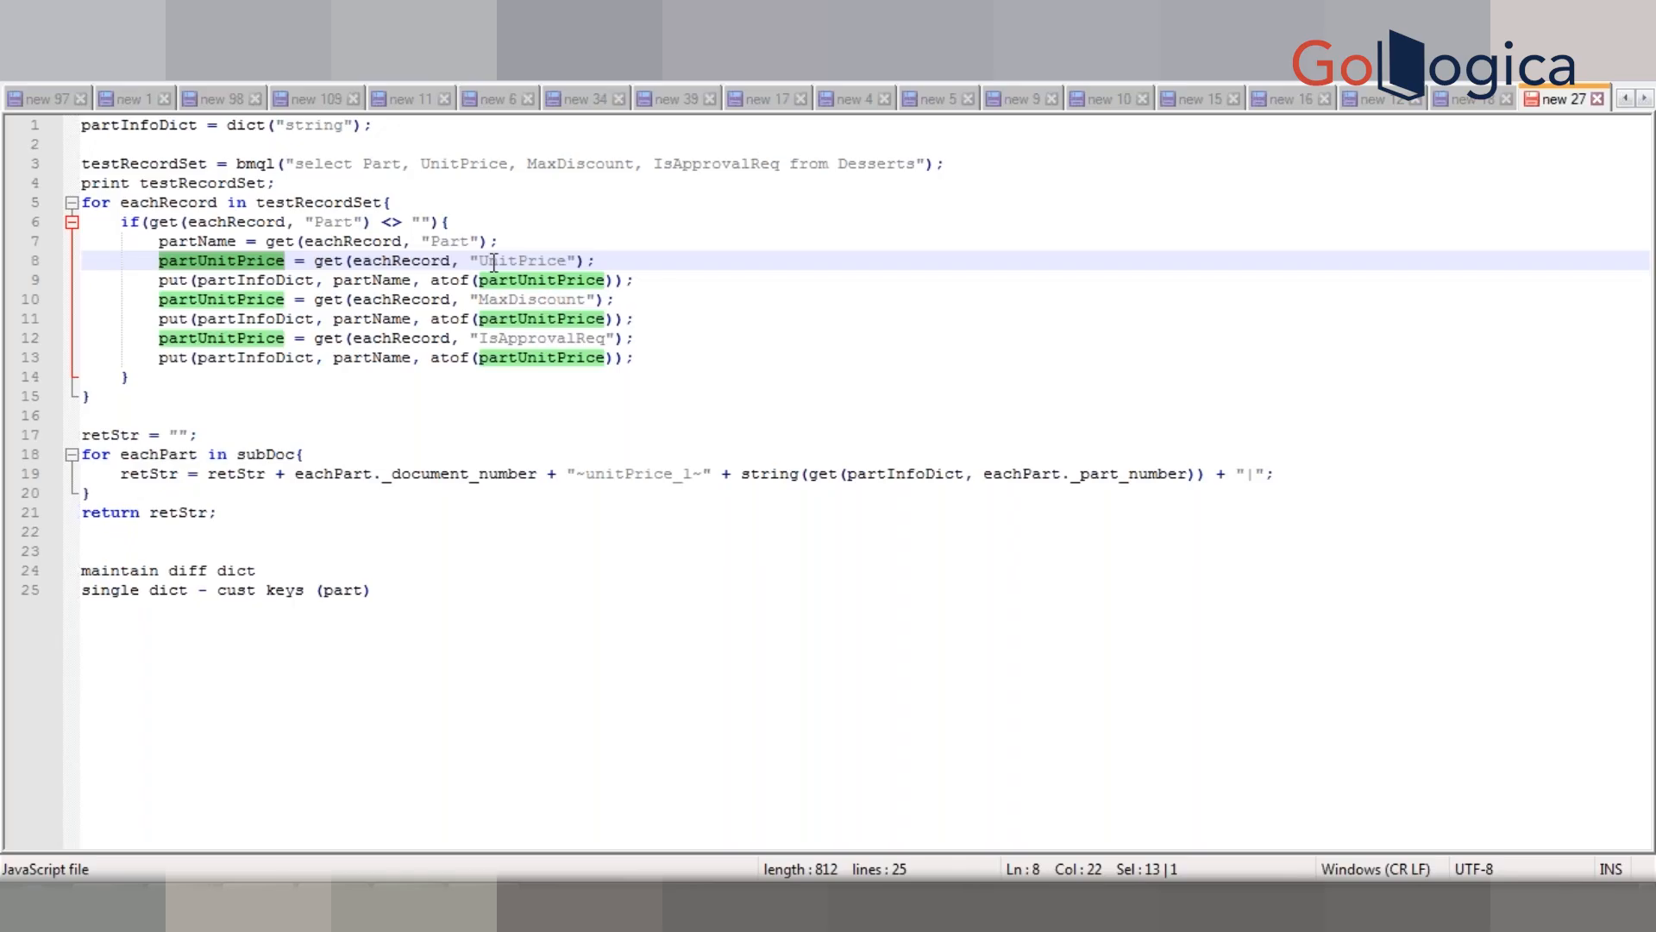
{"action": "left_click", "coordinate": [236, 299]}
{"action": "key", "text": "Right"}
{"action": "key", "text": "Right"}
{"action": "key", "text": "Right"}
{"action": "key", "text": "Right"}
{"action": "key", "text": "Right"}
{"action": "key", "text": "BackSpace"}
{"action": "key", "text": "BackSpace"}
{"action": "key", "text": "BackSpace"}
{"action": "key", "text": "BackSpace"}
{"action": "key", "text": "BackSpace"}
{"action": "key", "text": "BackSpace"}
{"action": "key", "text": "BackSpace"}
{"action": "key", "text": "BackSpace"}
{"action": "key", "text": "BackSpace"}
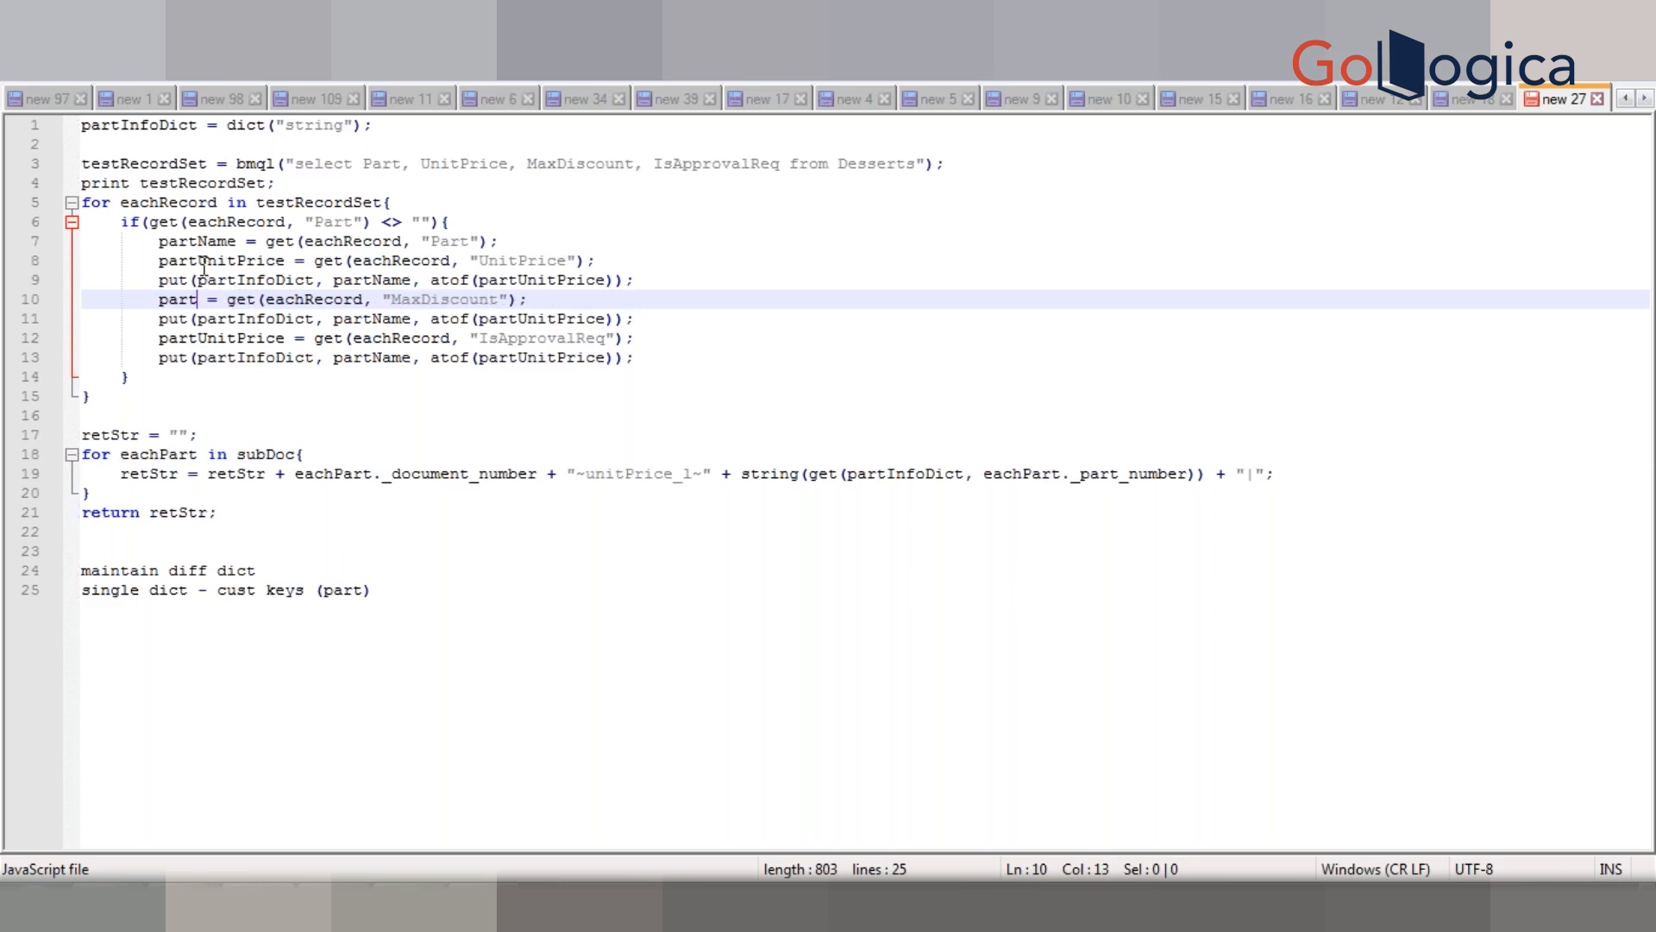
{"action": "type", "text": "Max"}
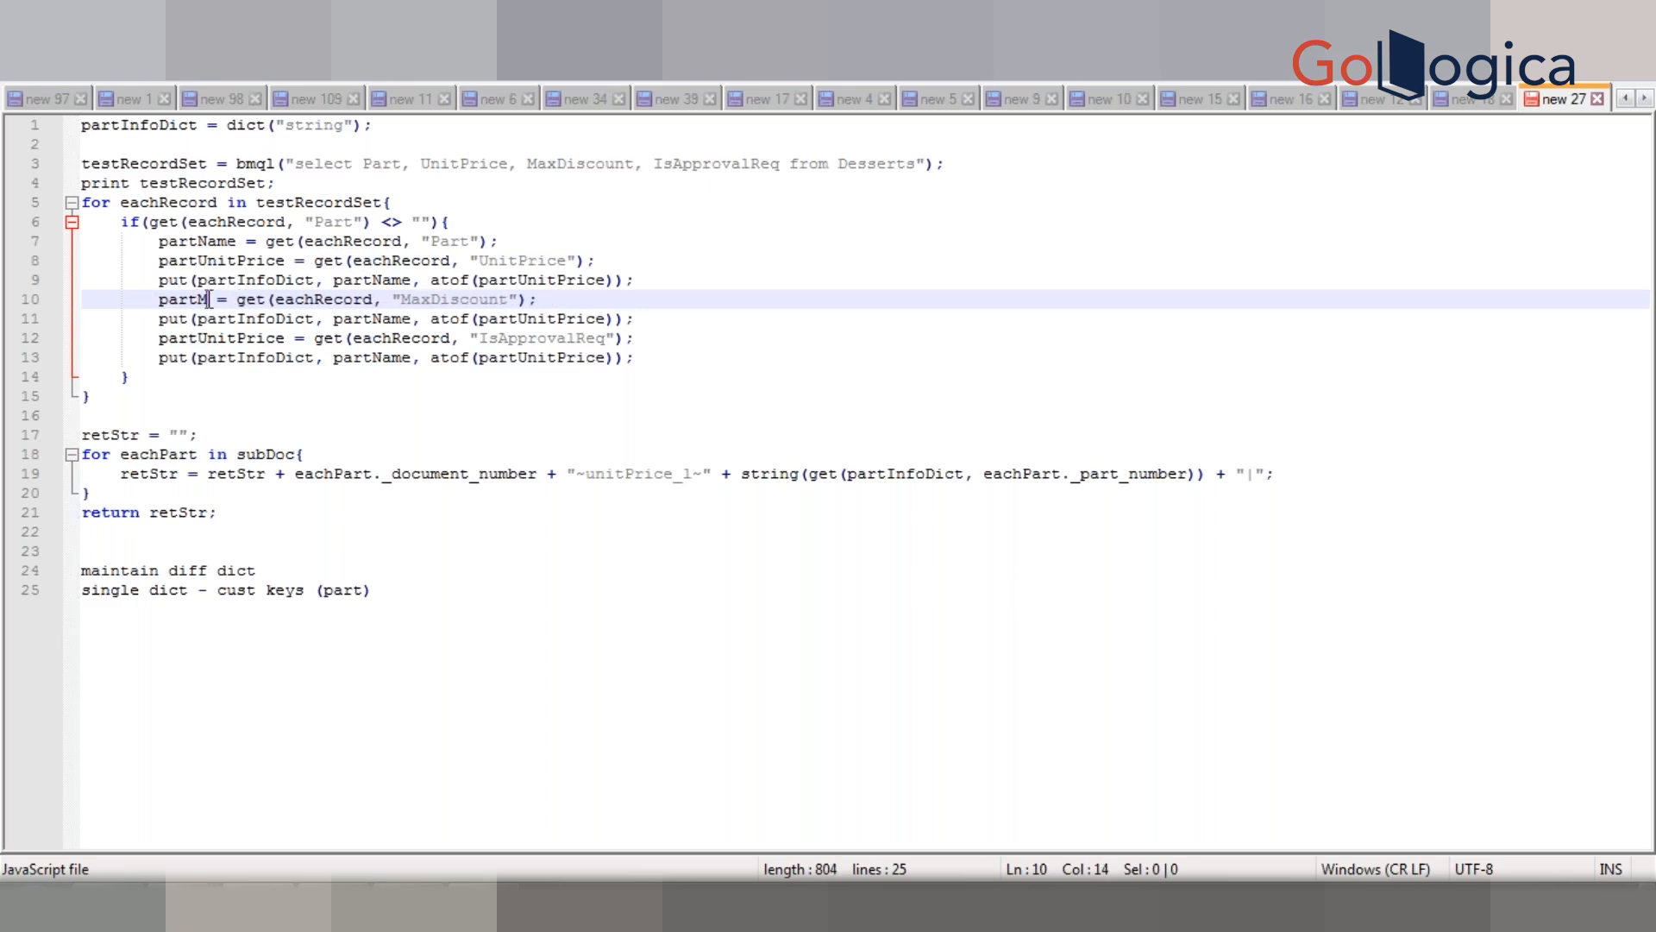
{"action": "type", "text": "Disc"}
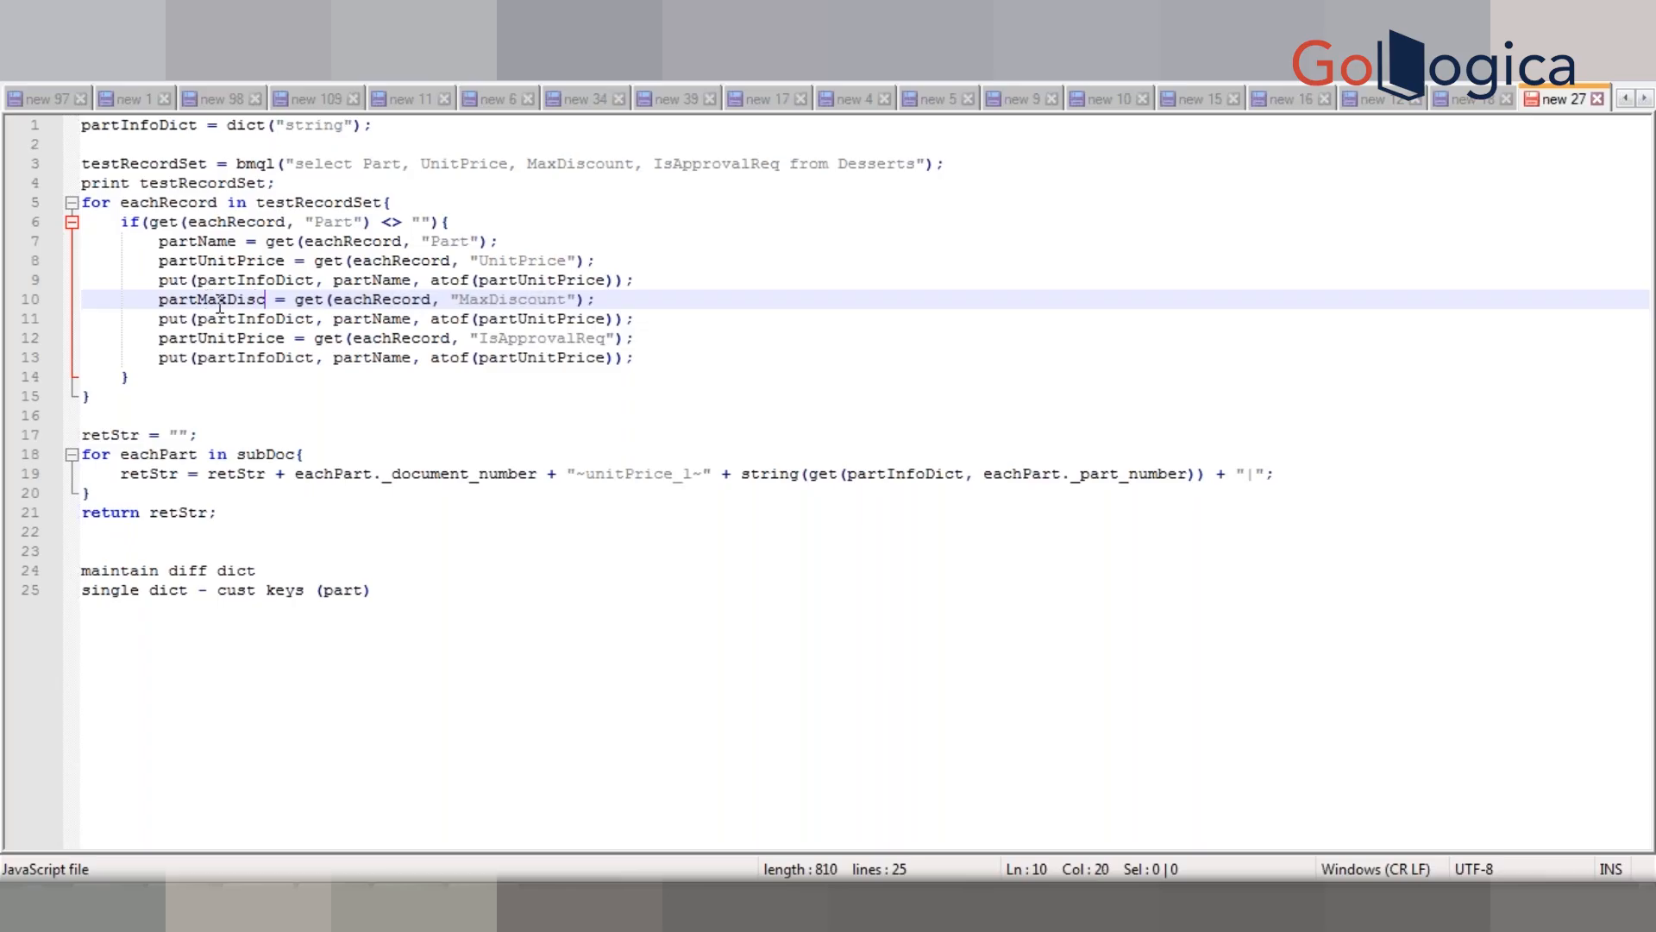
Step: Rename the variable that receives "IsApprovalReq" on line 12 to partApprReq
{"action": "left_click", "coordinate": [289, 338]}
{"action": "key", "text": "BackSpace"}
{"action": "key", "text": "BackSpace"}
{"action": "key", "text": "BackSpace"}
{"action": "key", "text": "BackSpace"}
{"action": "key", "text": "BackSpace"}
{"action": "key", "text": "BackSpace"}
{"action": "key", "text": "BackSpace"}
{"action": "key", "text": "BackSpace"}
{"action": "key", "text": "BackSpace"}
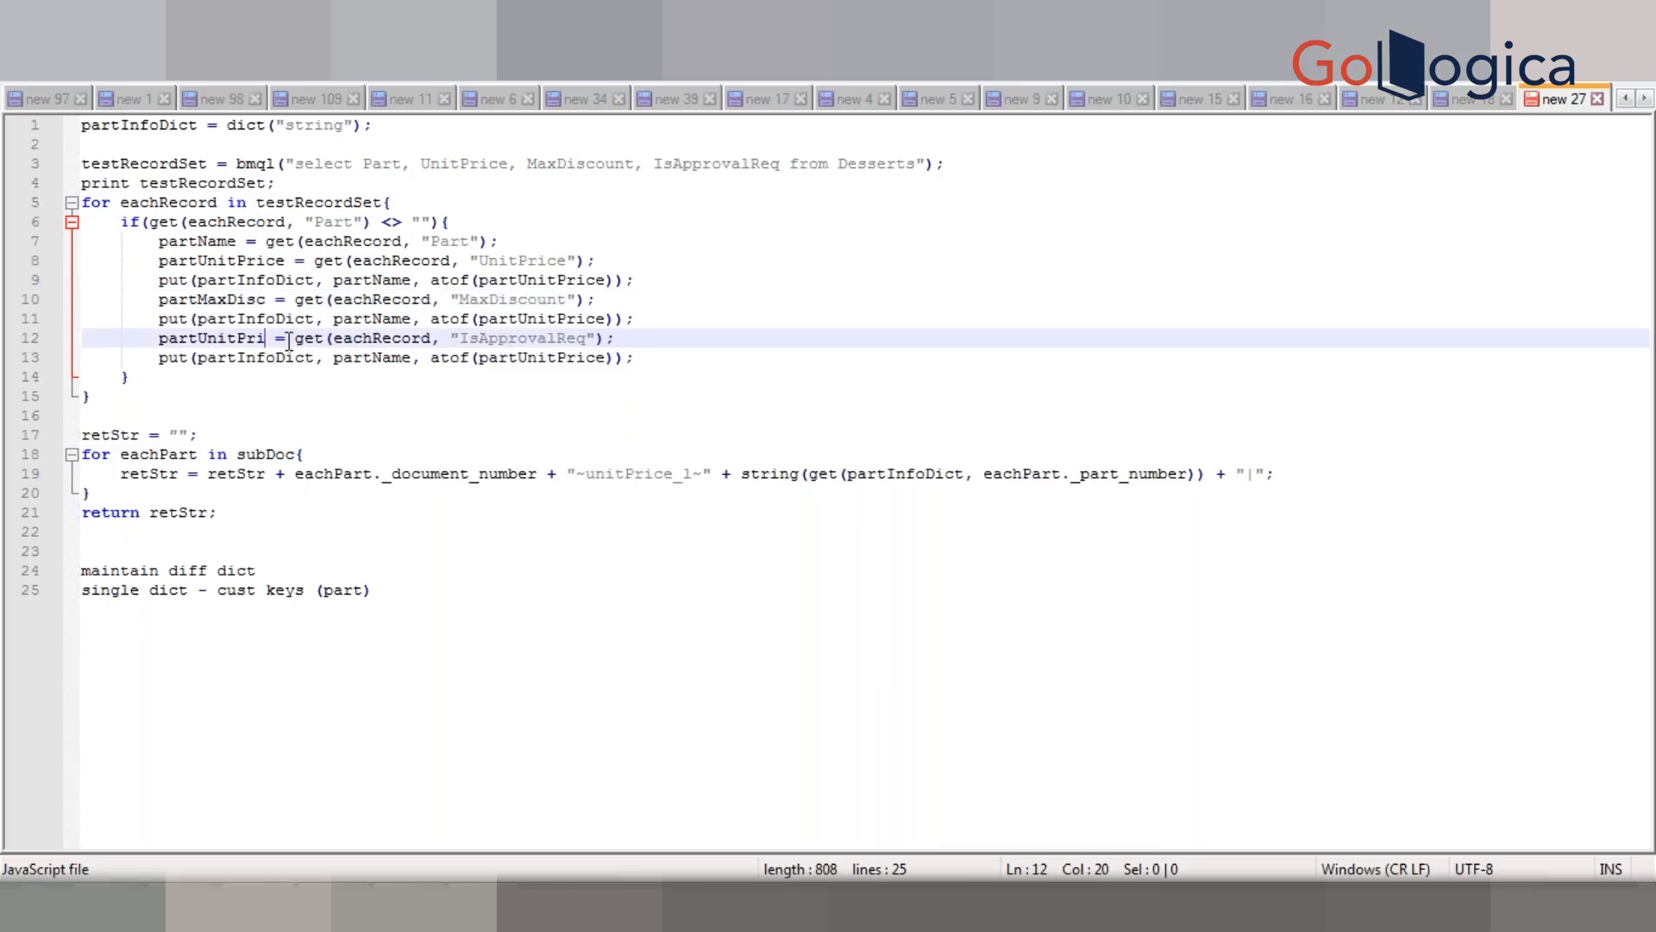
{"action": "type", "text": "Ap"}
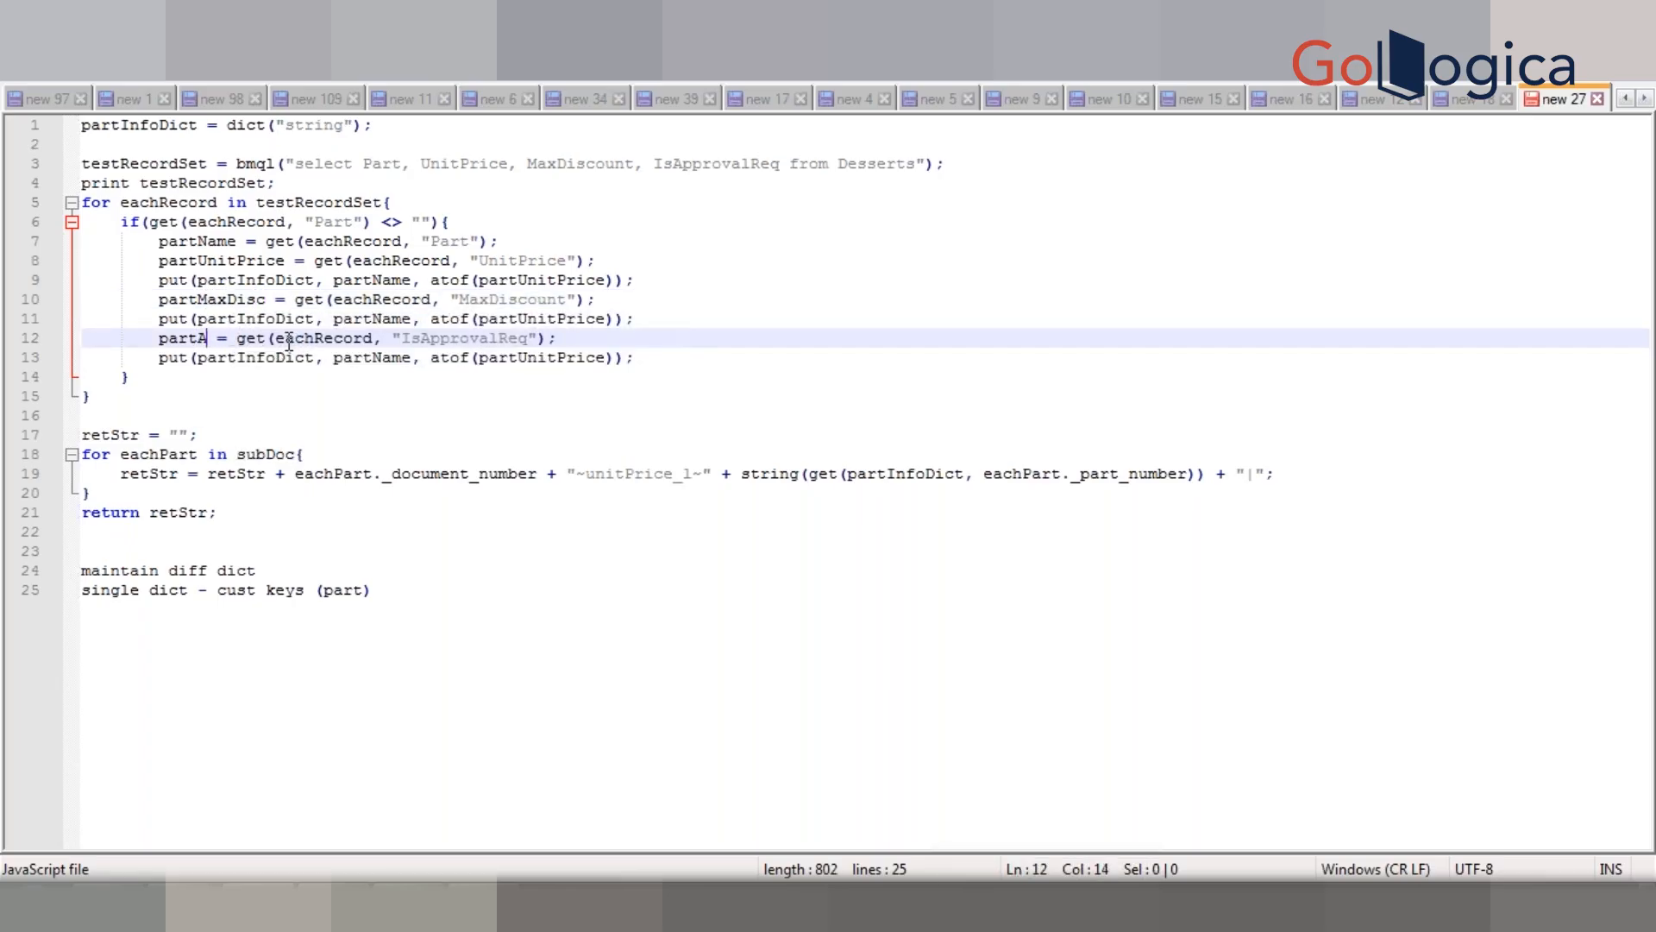
{"action": "type", "text": "pr"}
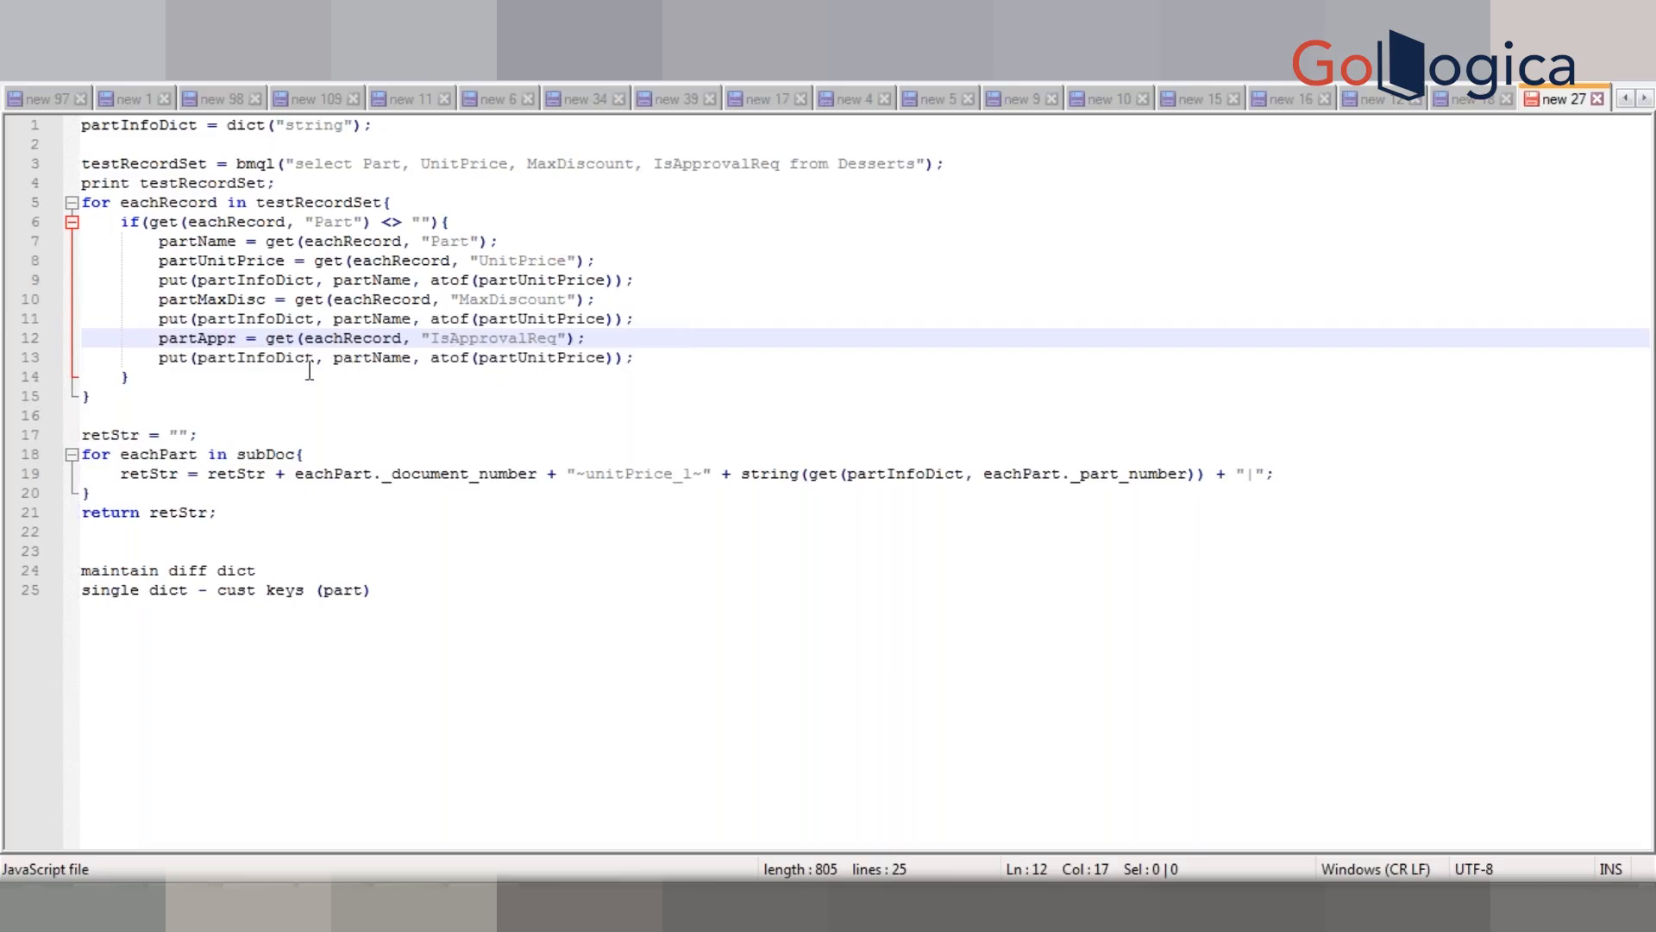
{"action": "type", "text": "Req"}
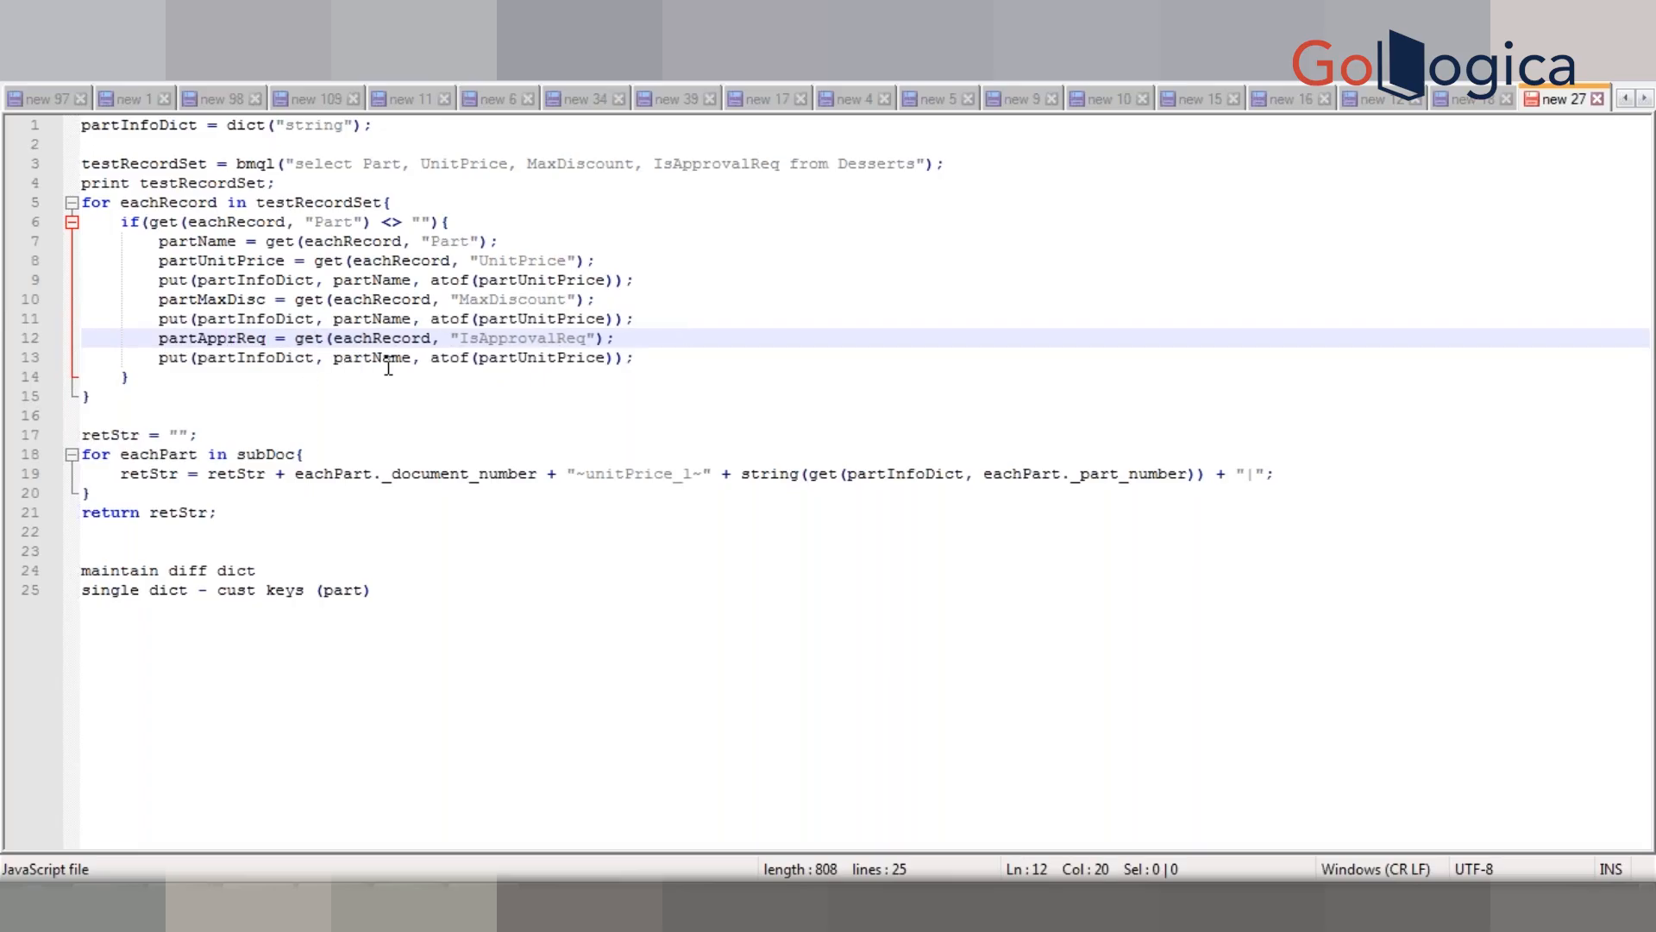
Step: Remove the atof conversion from the first put call so it stores partUnitPrice directly
{"action": "double_click", "coordinate": [209, 260]}
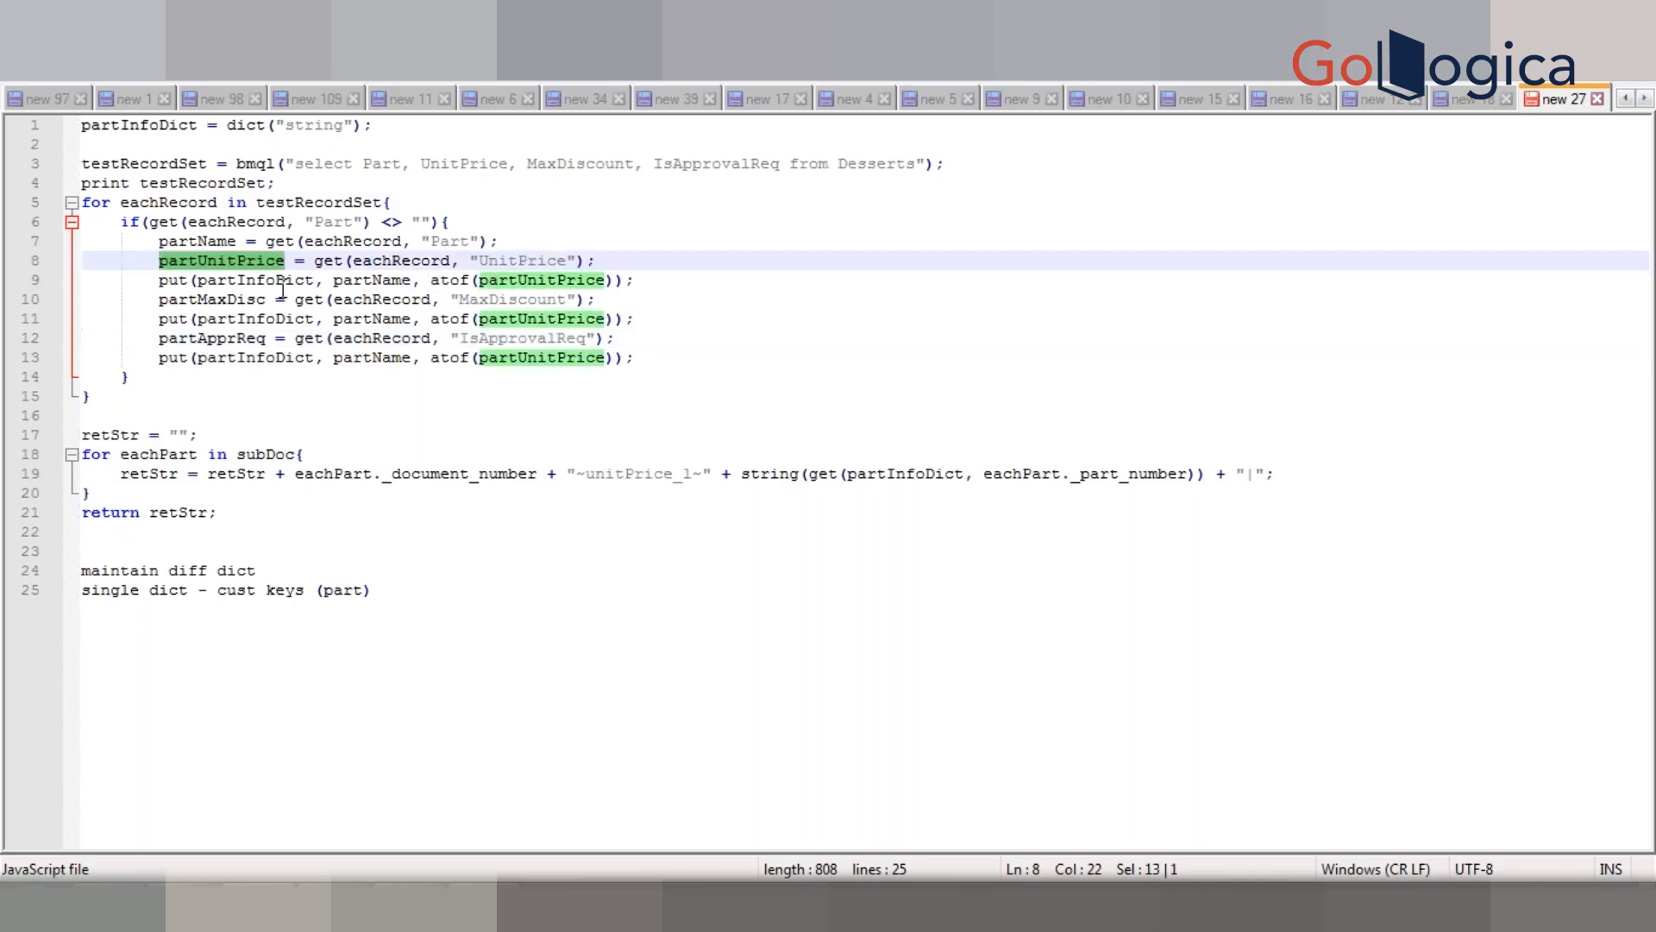
{"action": "left_click", "coordinate": [481, 279]}
{"action": "key", "text": "BackSpace"}
{"action": "key", "text": "BackSpace"}
{"action": "key", "text": "BackSpace"}
{"action": "key", "text": "BackSpace"}
{"action": "key", "text": "BackSpace"}
{"action": "type", "text": "a"}
{"action": "key", "text": "BackSpace"}
{"action": "left_click", "coordinate": [562, 280]}
{"action": "key", "text": "Delete"}
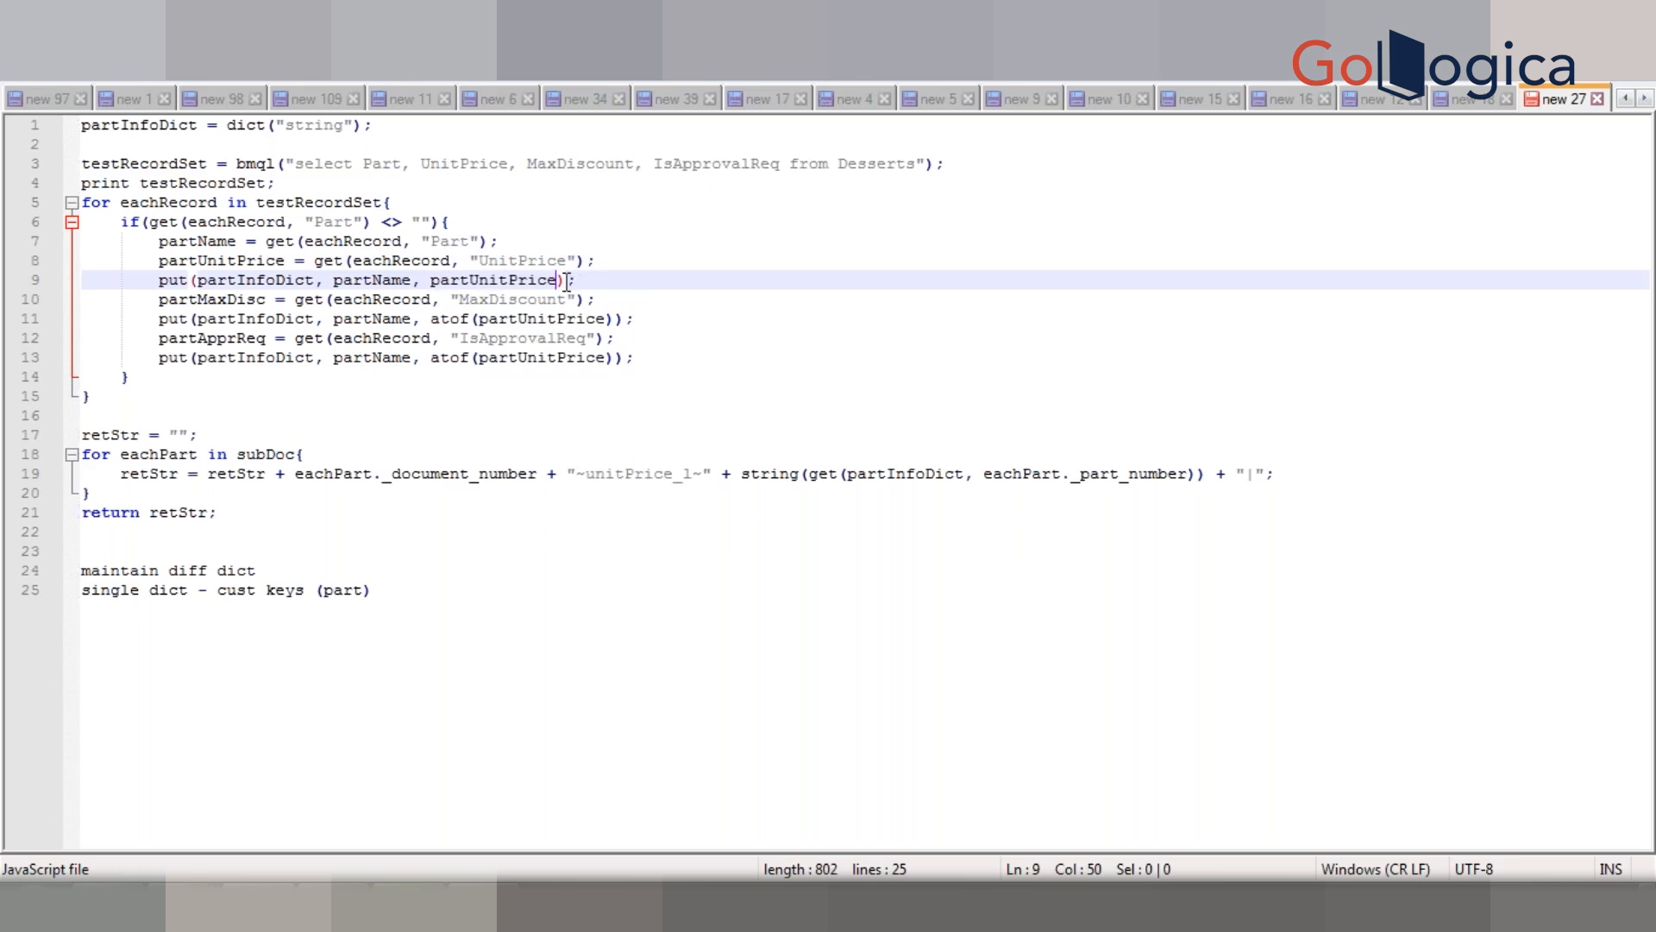
Step: Remove the atof conversion around the value in the second put call on line 11
{"action": "left_click", "coordinate": [481, 318]}
{"action": "key", "text": "BackSpace"}
{"action": "key", "text": "BackSpace"}
{"action": "key", "text": "BackSpace"}
{"action": "key", "text": "BackSpace"}
{"action": "key", "text": "BackSpace"}
{"action": "left_click", "coordinate": [558, 318]}
{"action": "key", "text": "Delete"}
Step: Replace the atof(partUnitPrice) value in the third put call with partApprReq, copied from line 12
{"action": "left_click_drag", "start_coordinate": [614, 361], "coordinate": [431, 364]}
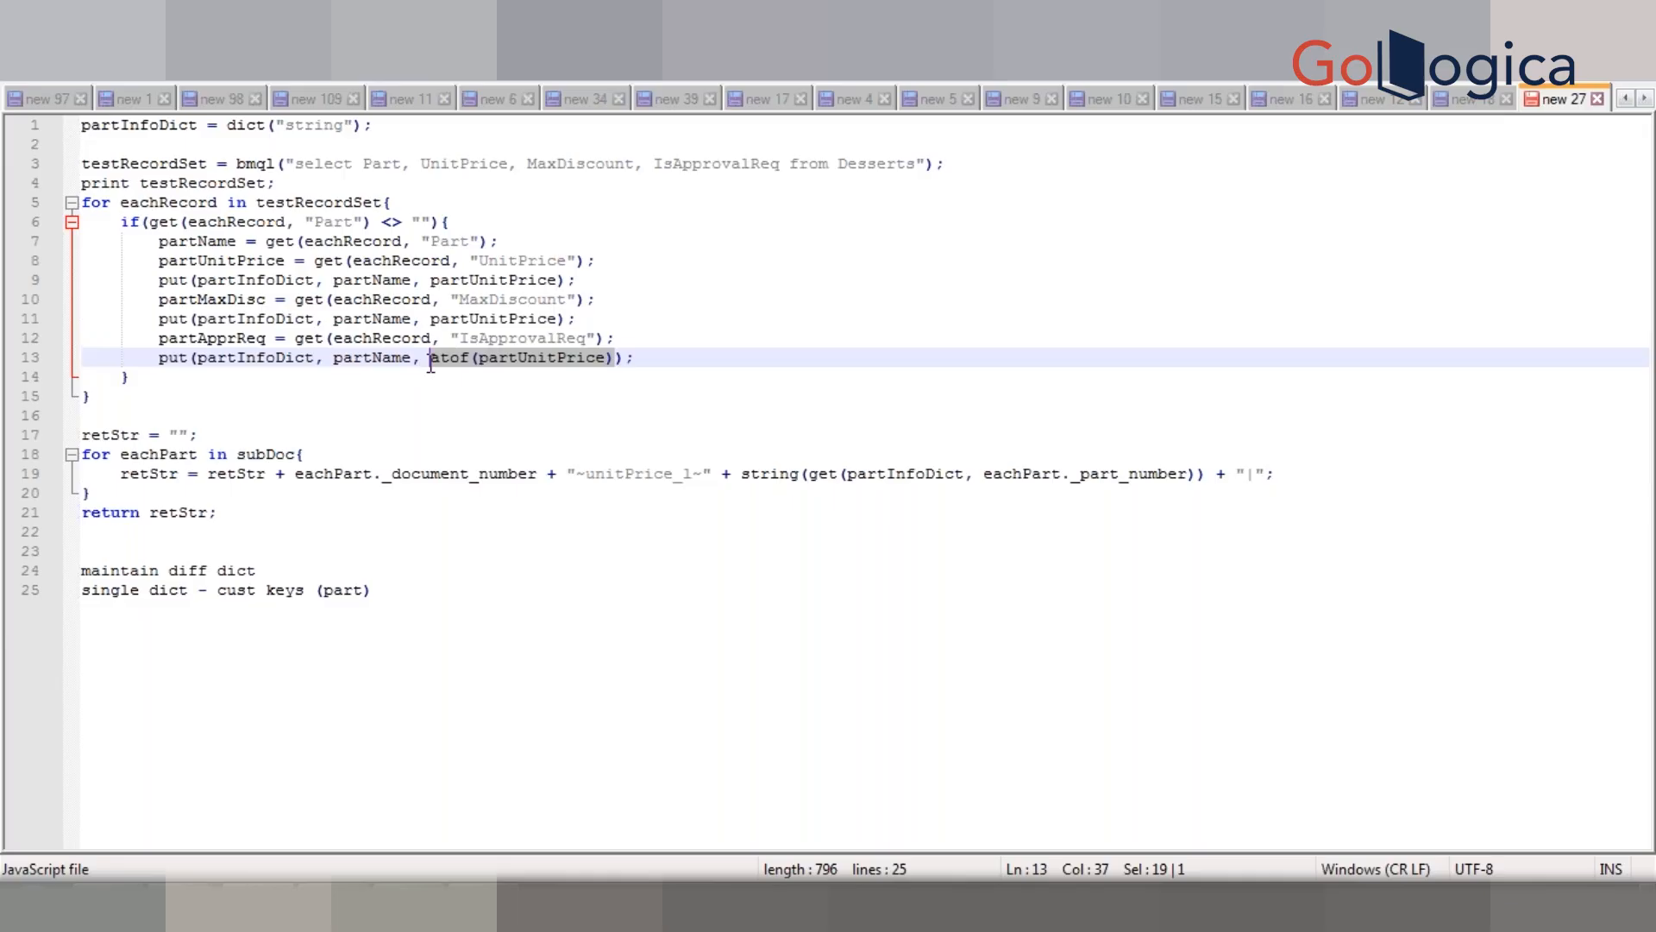
{"action": "key", "text": "Delete"}
{"action": "left_click", "coordinate": [176, 342]}
{"action": "double_click", "coordinate": [177, 342]}
{"action": "key", "text": "ctrl+c"}
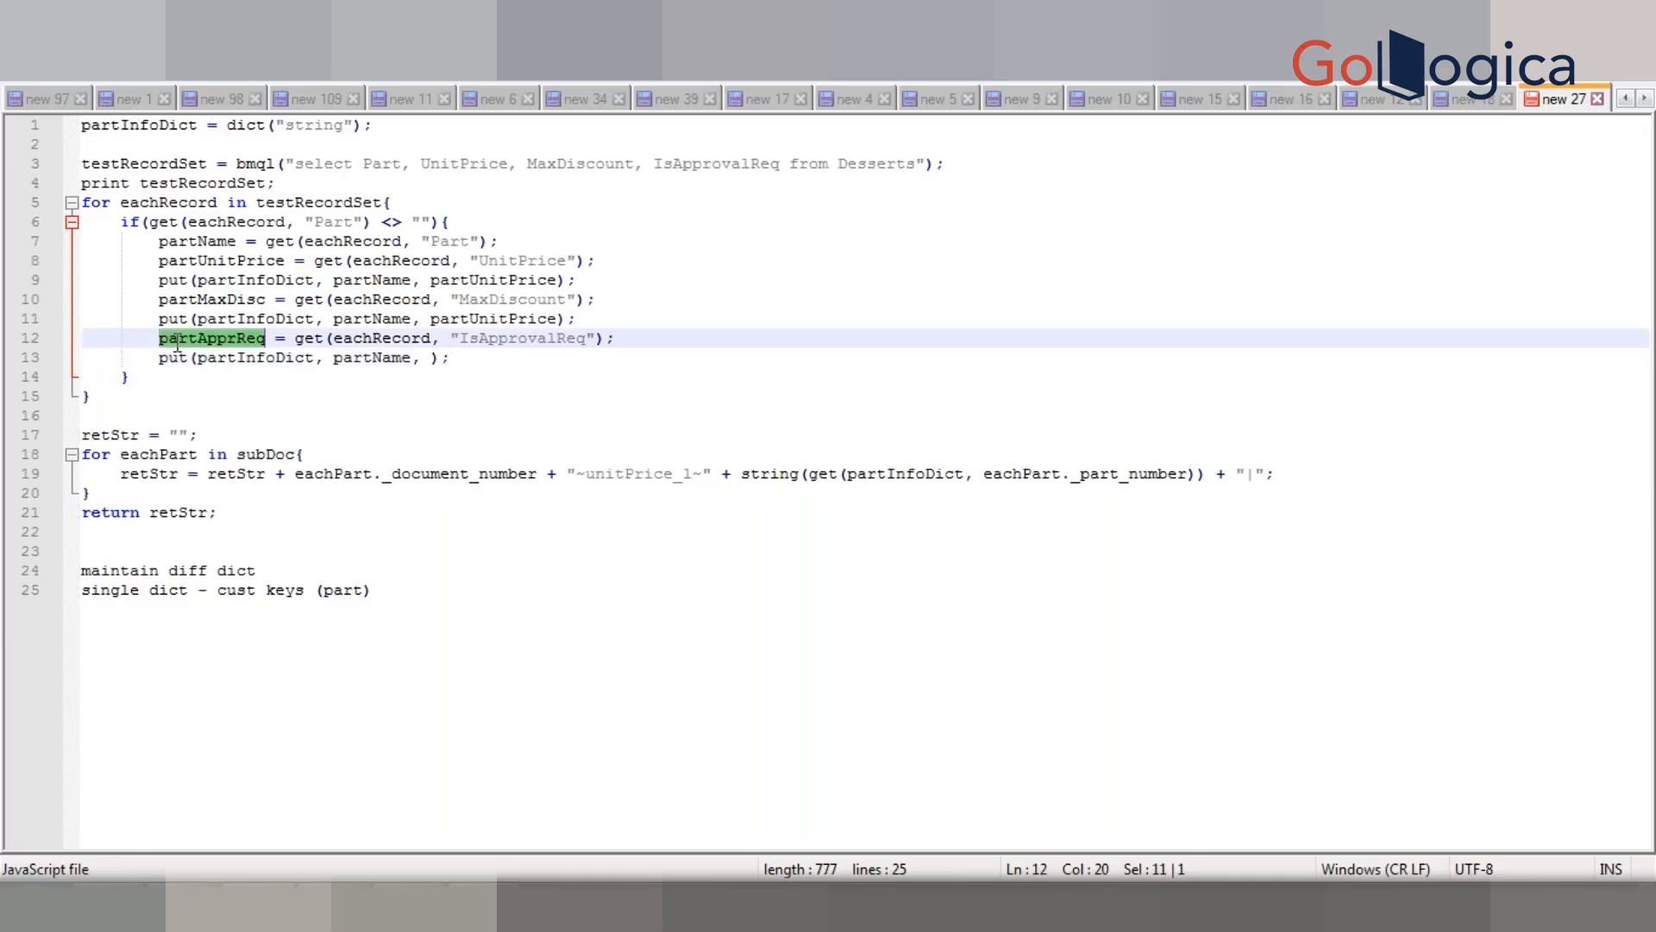
{"action": "left_click", "coordinate": [428, 360]}
{"action": "key", "text": "ctrl+v"}
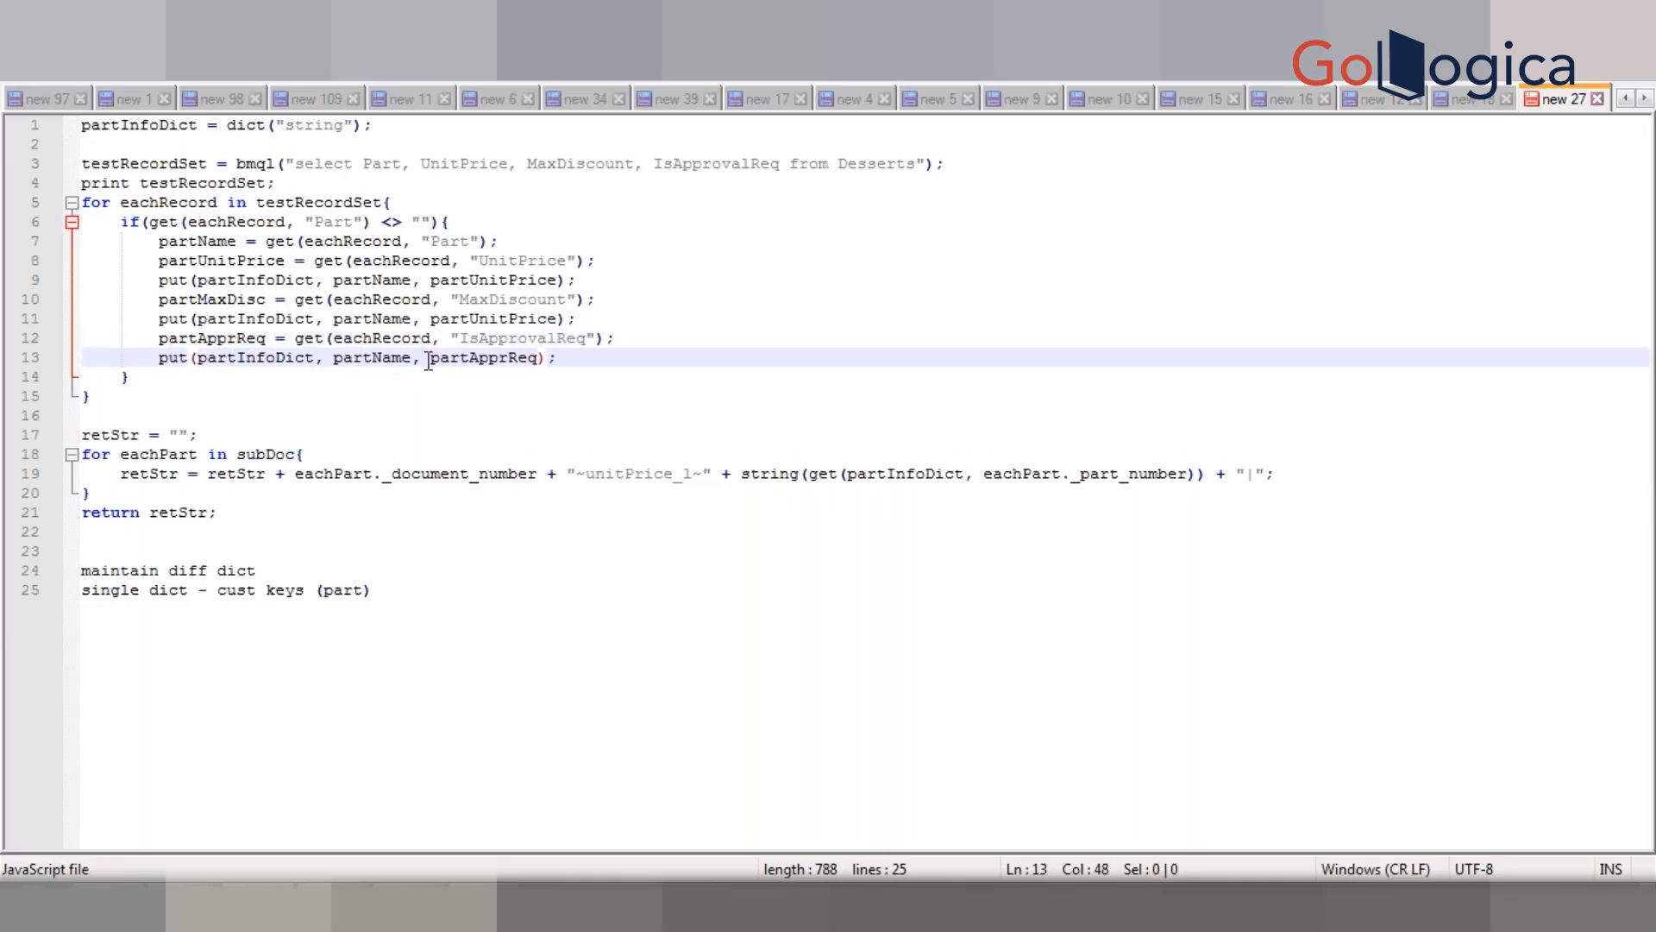
Step: Replace the value stored by the second put call with partMaxDisc, copied from line 10
{"action": "double_click", "coordinate": [211, 299]}
{"action": "key", "text": "ctrl+c"}
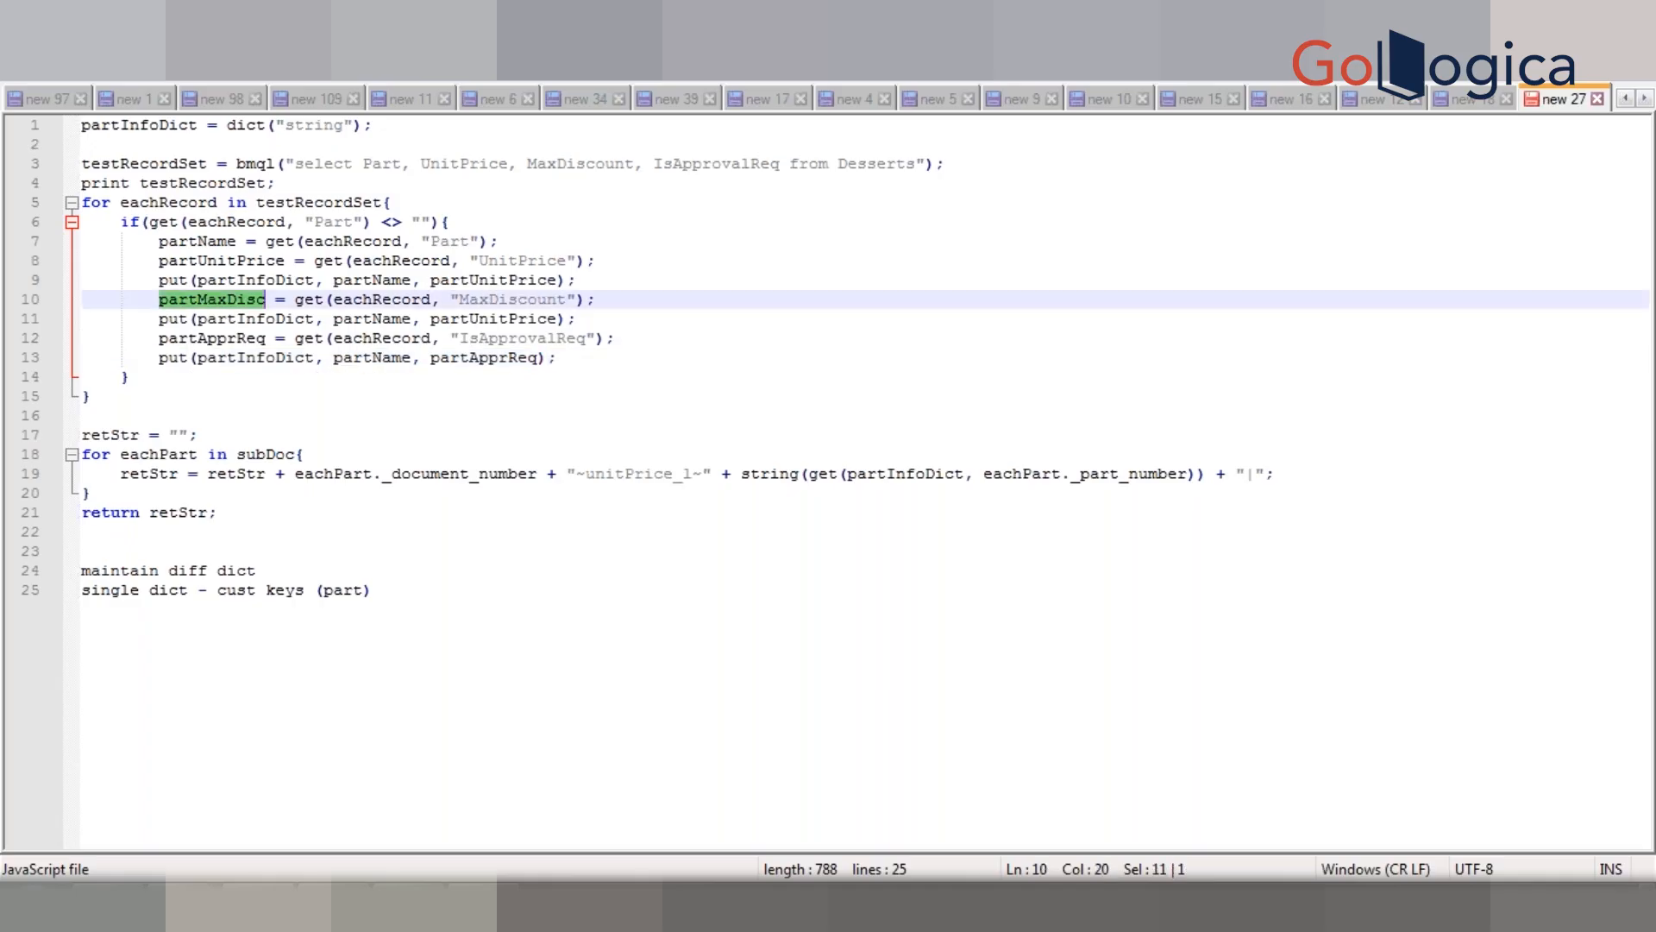
{"action": "left_click", "coordinate": [458, 318]}
{"action": "double_click", "coordinate": [458, 319]}
{"action": "key", "text": "ctrl+v"}
{"action": "key", "text": "End"}
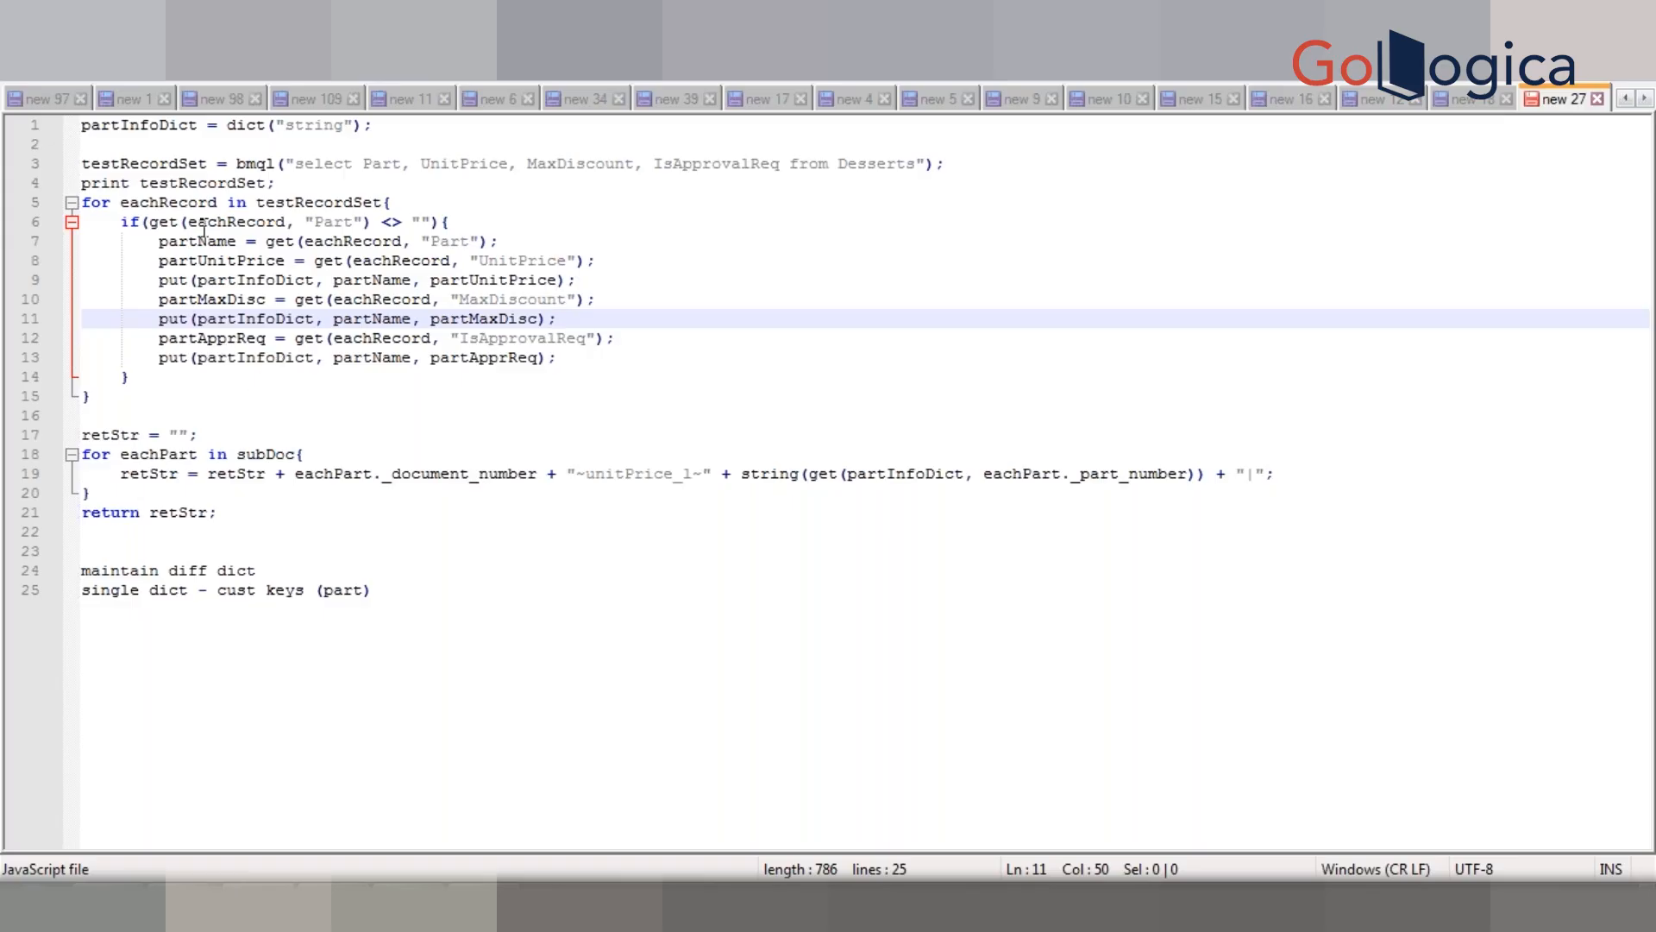
Step: Add the statement "print partInfoDict;" on a new line directly above the retStr initialization
{"action": "left_click", "coordinate": [119, 421]}
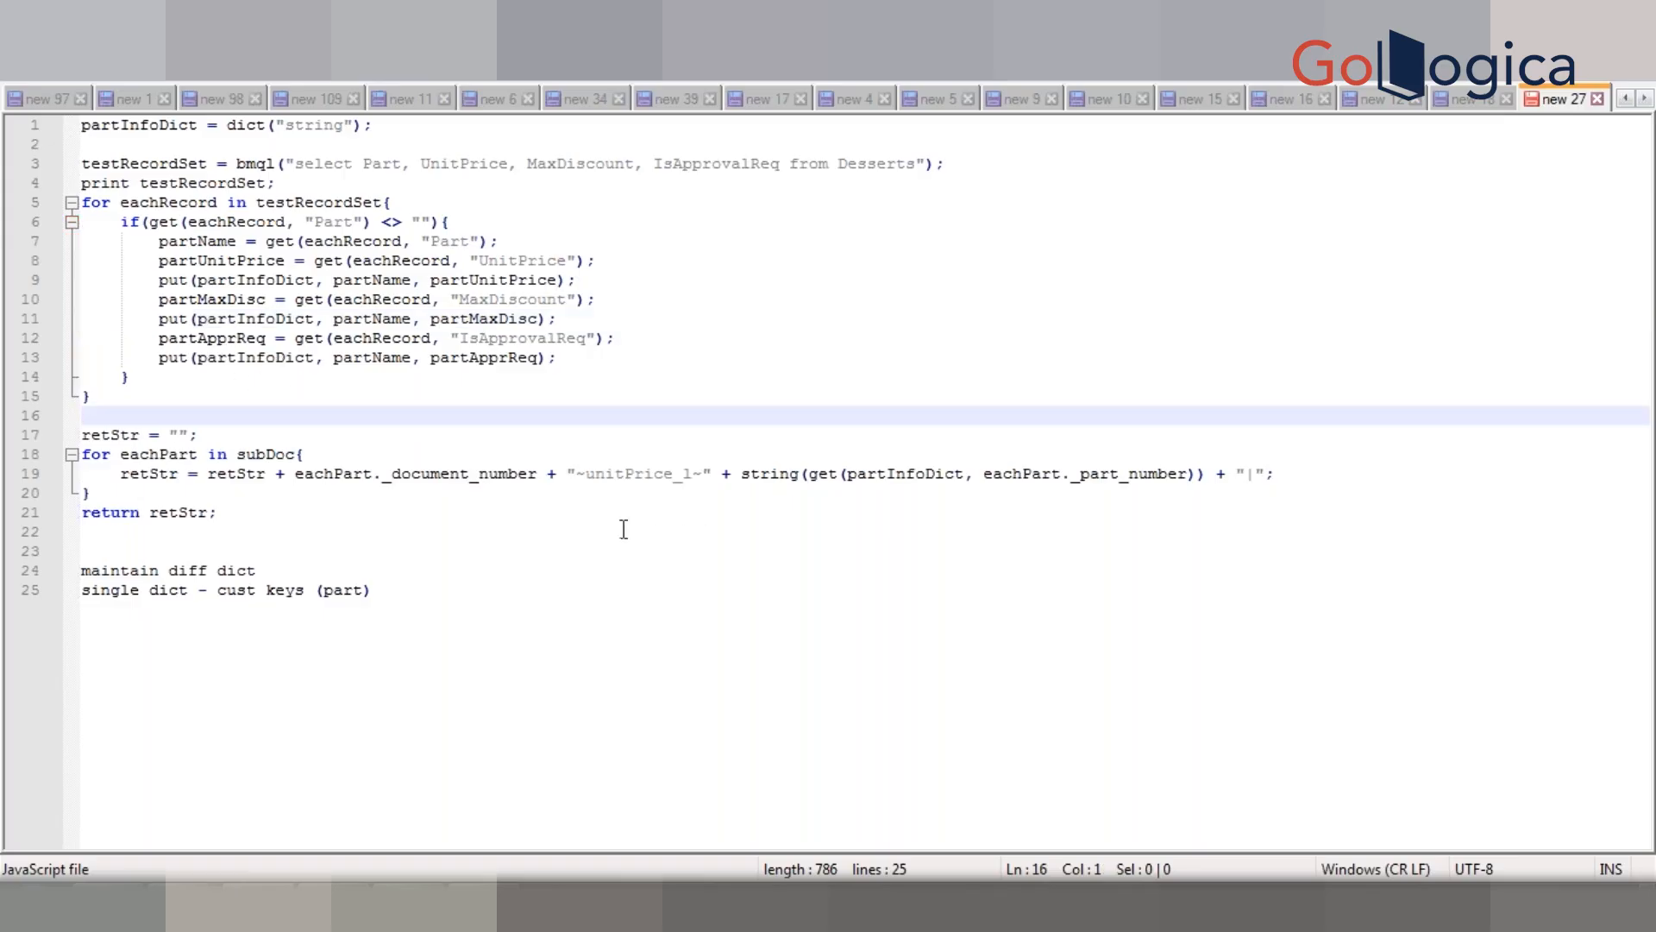
{"action": "key", "text": "Return"}
{"action": "type", "text": "print"}
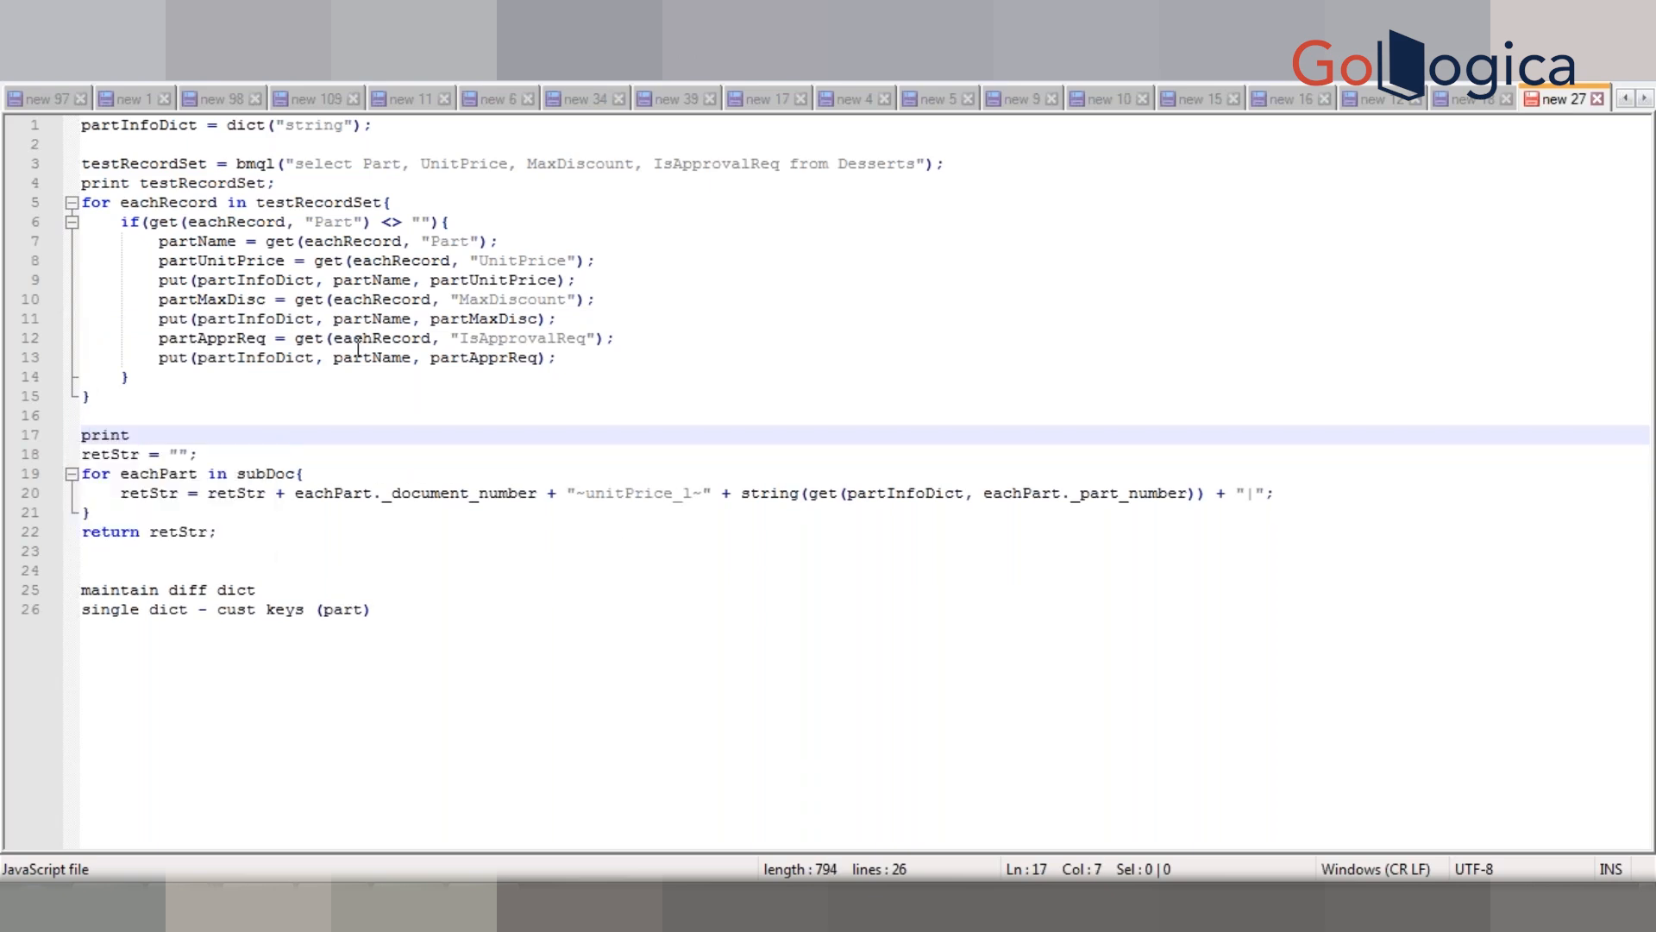
{"action": "double_click", "coordinate": [253, 357]}
{"action": "key", "text": "ctrl+c"}
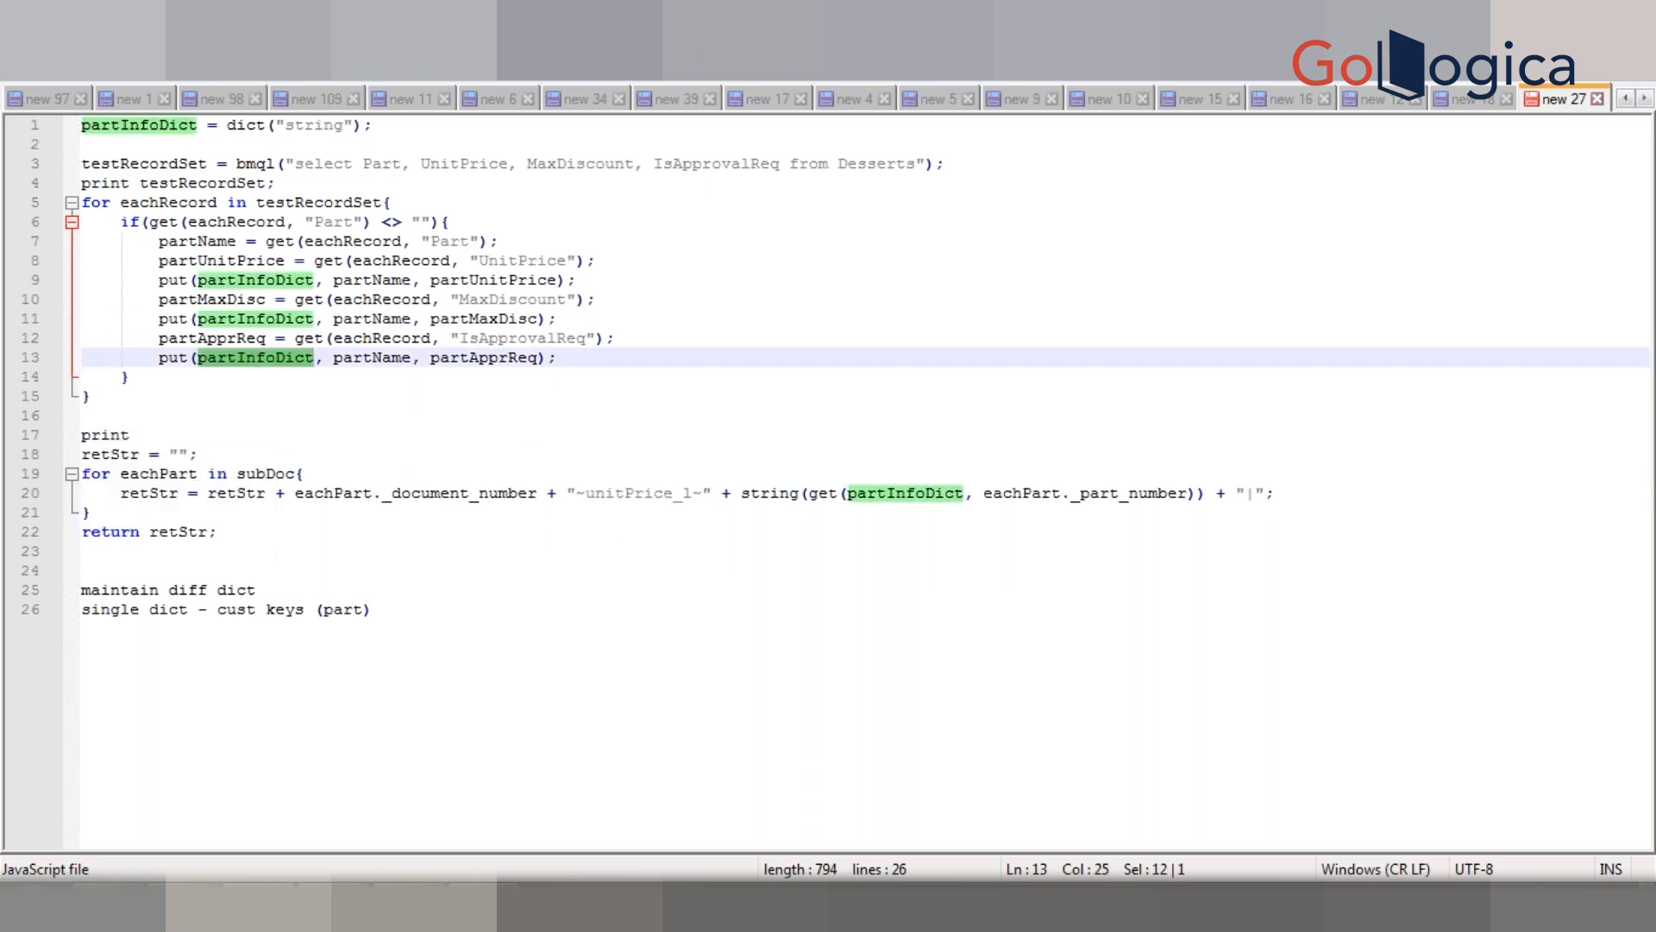
{"action": "left_click", "coordinate": [225, 434]}
{"action": "key", "text": "ctrl+v"}
{"action": "type", "text": ";"}
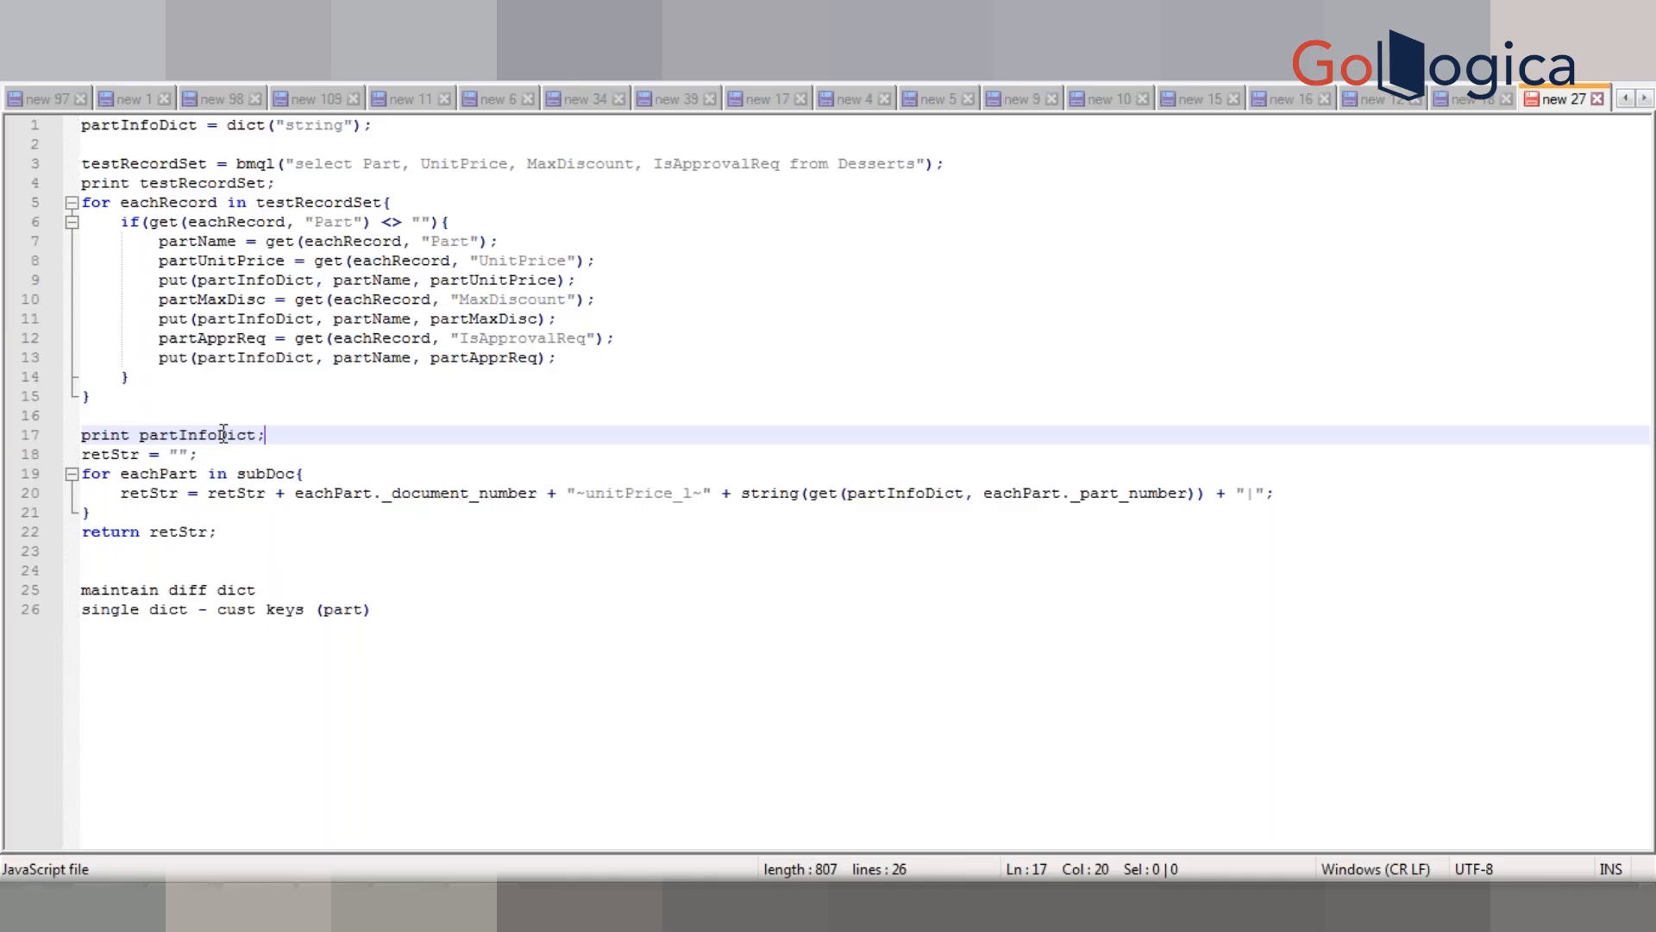
Step: Switch to the BML Editor in the browser and replace its whole script with lines 1 to 22 of the revised code
{"action": "key", "text": "ctrl+a"}
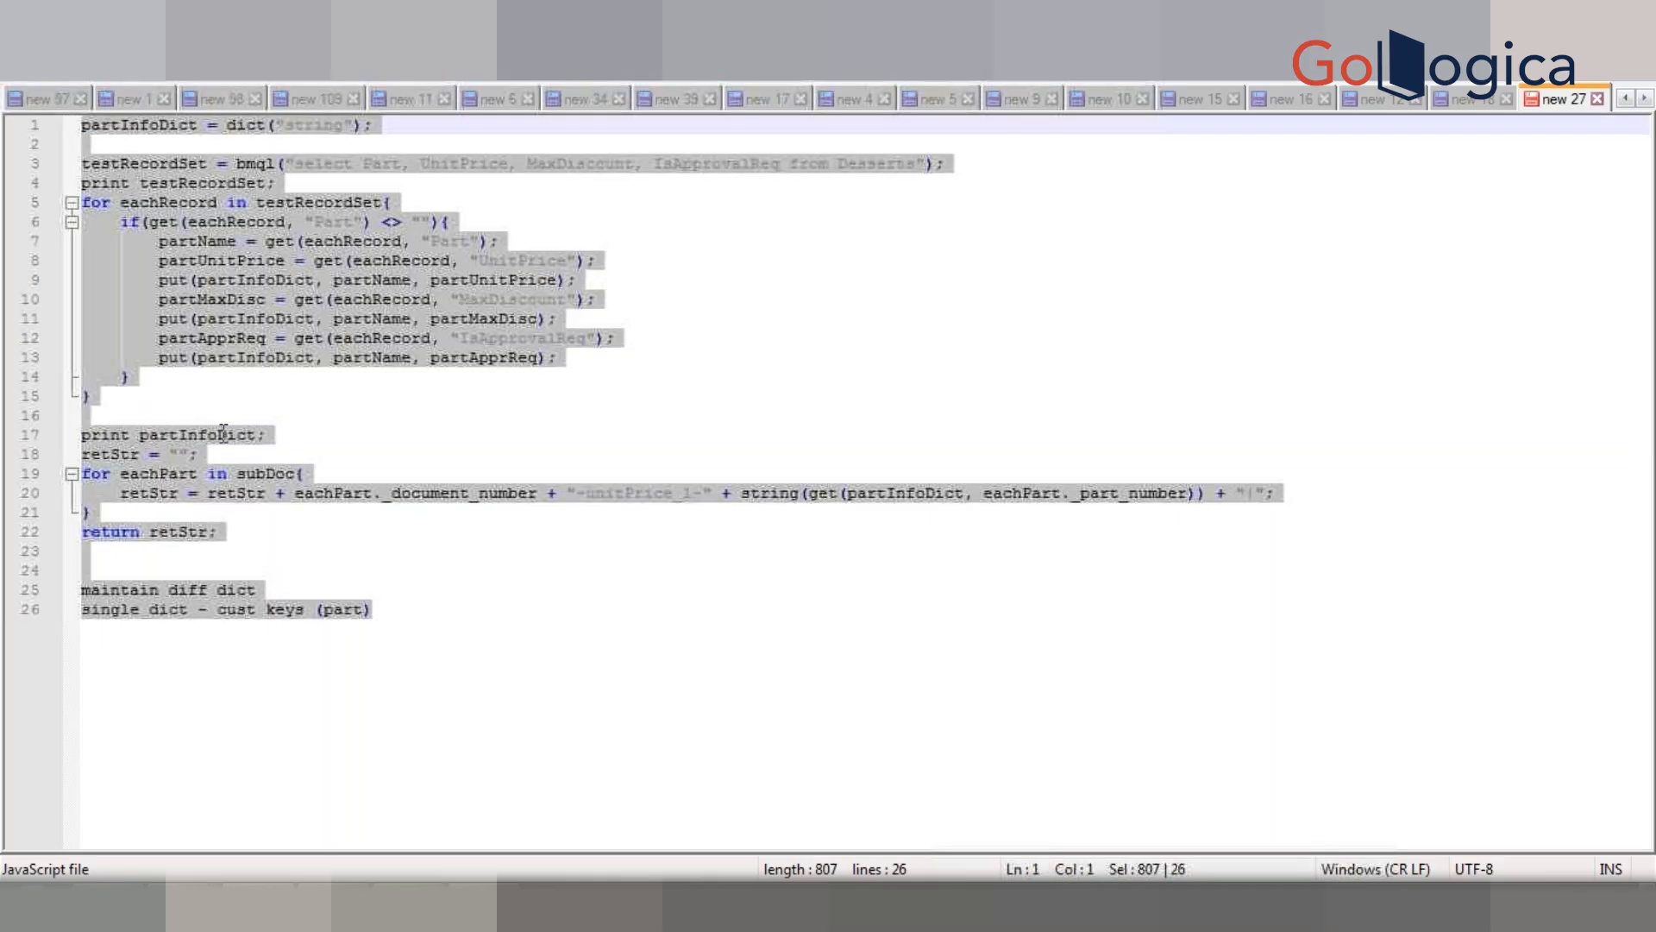
{"action": "left_click", "coordinate": [281, 591]}
{"action": "left_click", "coordinate": [231, 534]}
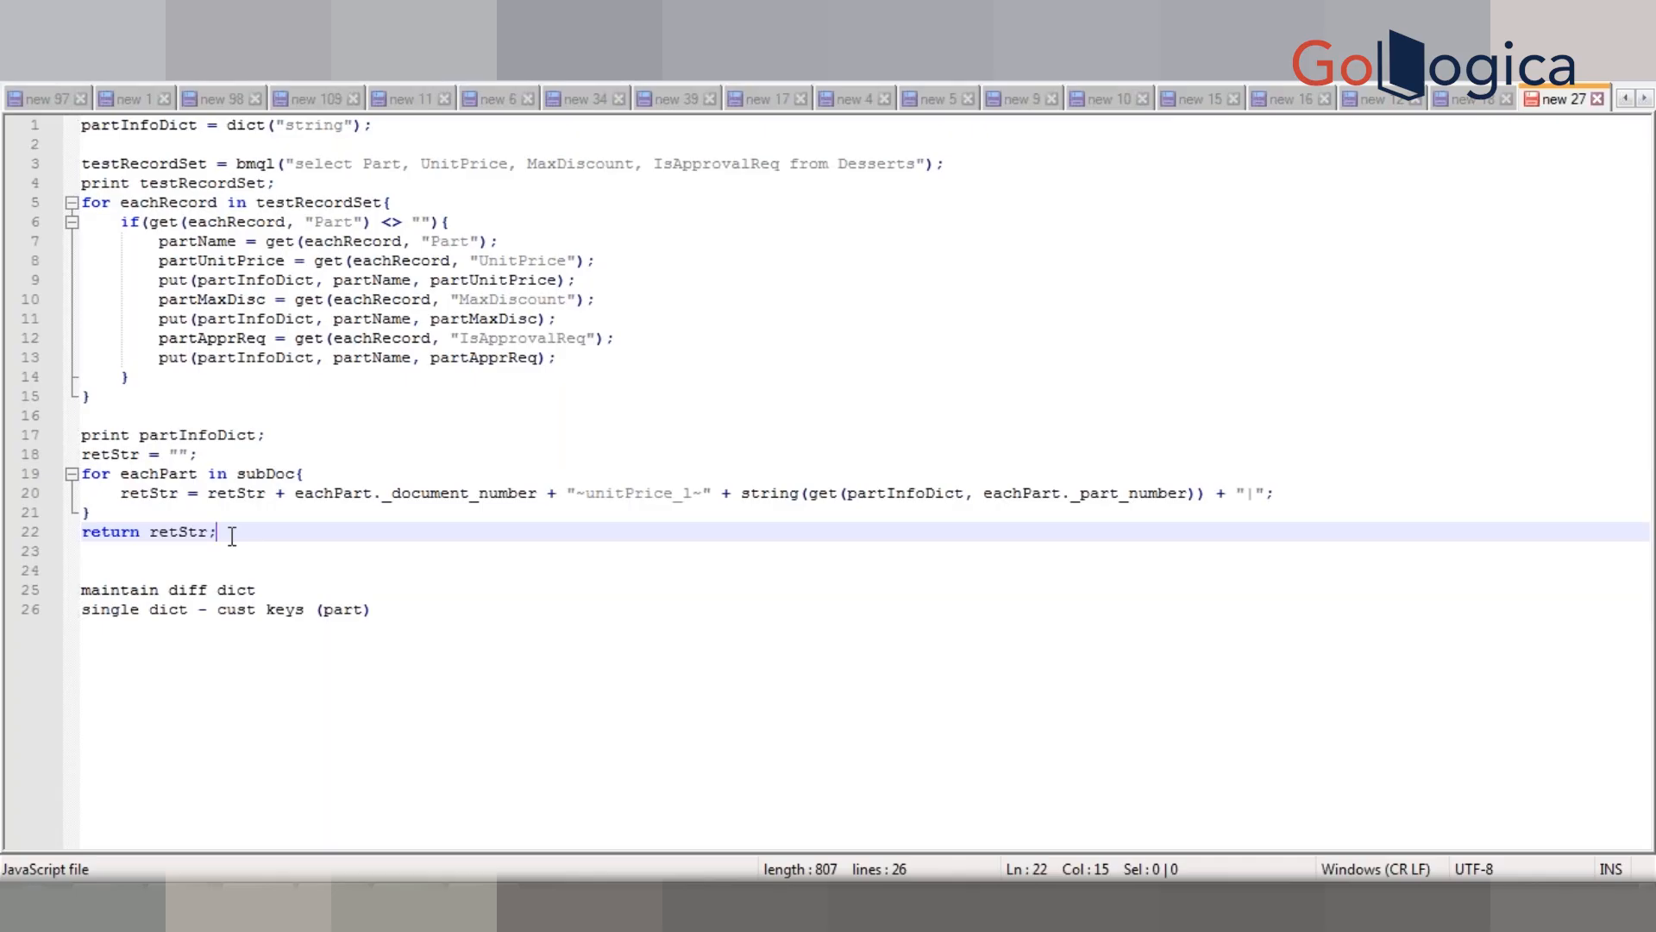
{"action": "key", "text": "ctrl+shift+Home"}
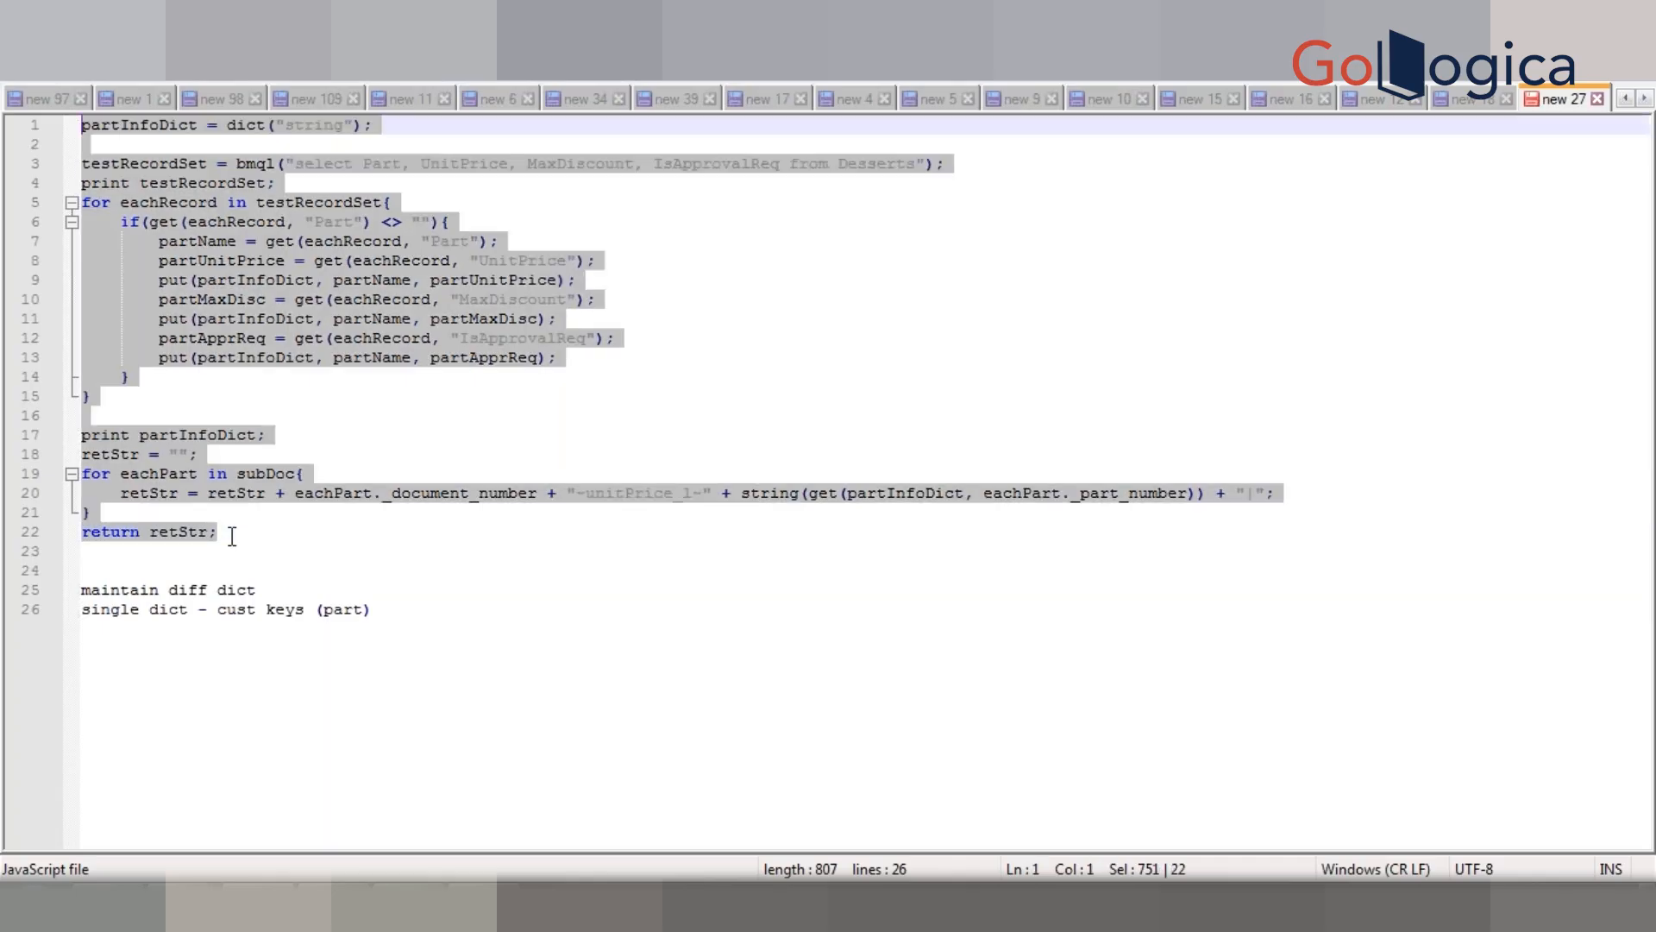
{"action": "key", "text": "alt+Tab"}
{"action": "key", "text": "ctrl+a"}
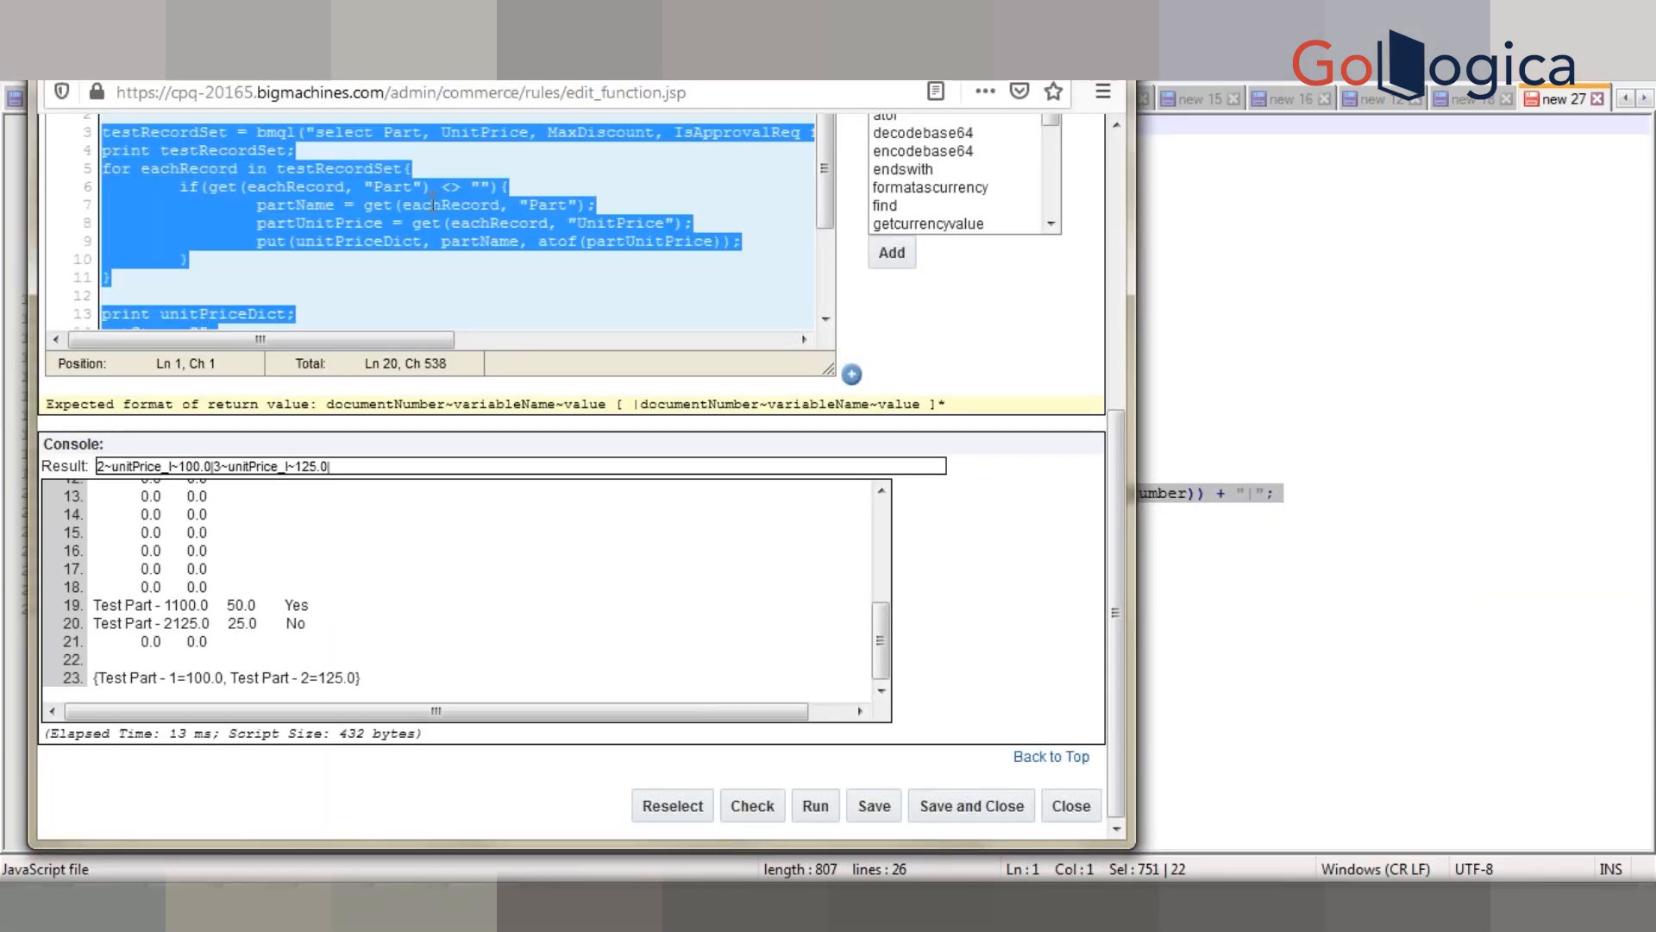
{"action": "type", "text": "partInfoDict = dict(\"string\");  testRecordSet = bmql(\"select Part, UnitPrice, MaxDiscount, IsApprovalReq from Desserts\"); print testRecordSet; for eachRecord in testRecordSet{ \tif(get(eachRecord, \"Part\") <> \"\"){ \t\tpartName = get(eachRecord, \"Part\"); \t\tpartUnitPrice = get(eachRecord, \"UnitPrice\"); \t\tput(partInfoDict, partName, partUnitPrice); \t\tpartMaxDisc = get(eachRecord, \"MaxDiscount\"); \t\tput(partInfoDict, partName, partMaxDisc); \t\tpartApprReq = get(eachRecord, \"IsApprovalReq\"); \t\tput(partInfoDict, partName, partApprReq); \t} }  print partInfoDict; retStr = \"\"; for eachPart in subDoc{ \tretStr = retStr + eachPart._document_number + \"~unitPrice_l~\" + string(get(partInfoDict, eachPart._part_number)) + \"|\"; } return retStr;"}
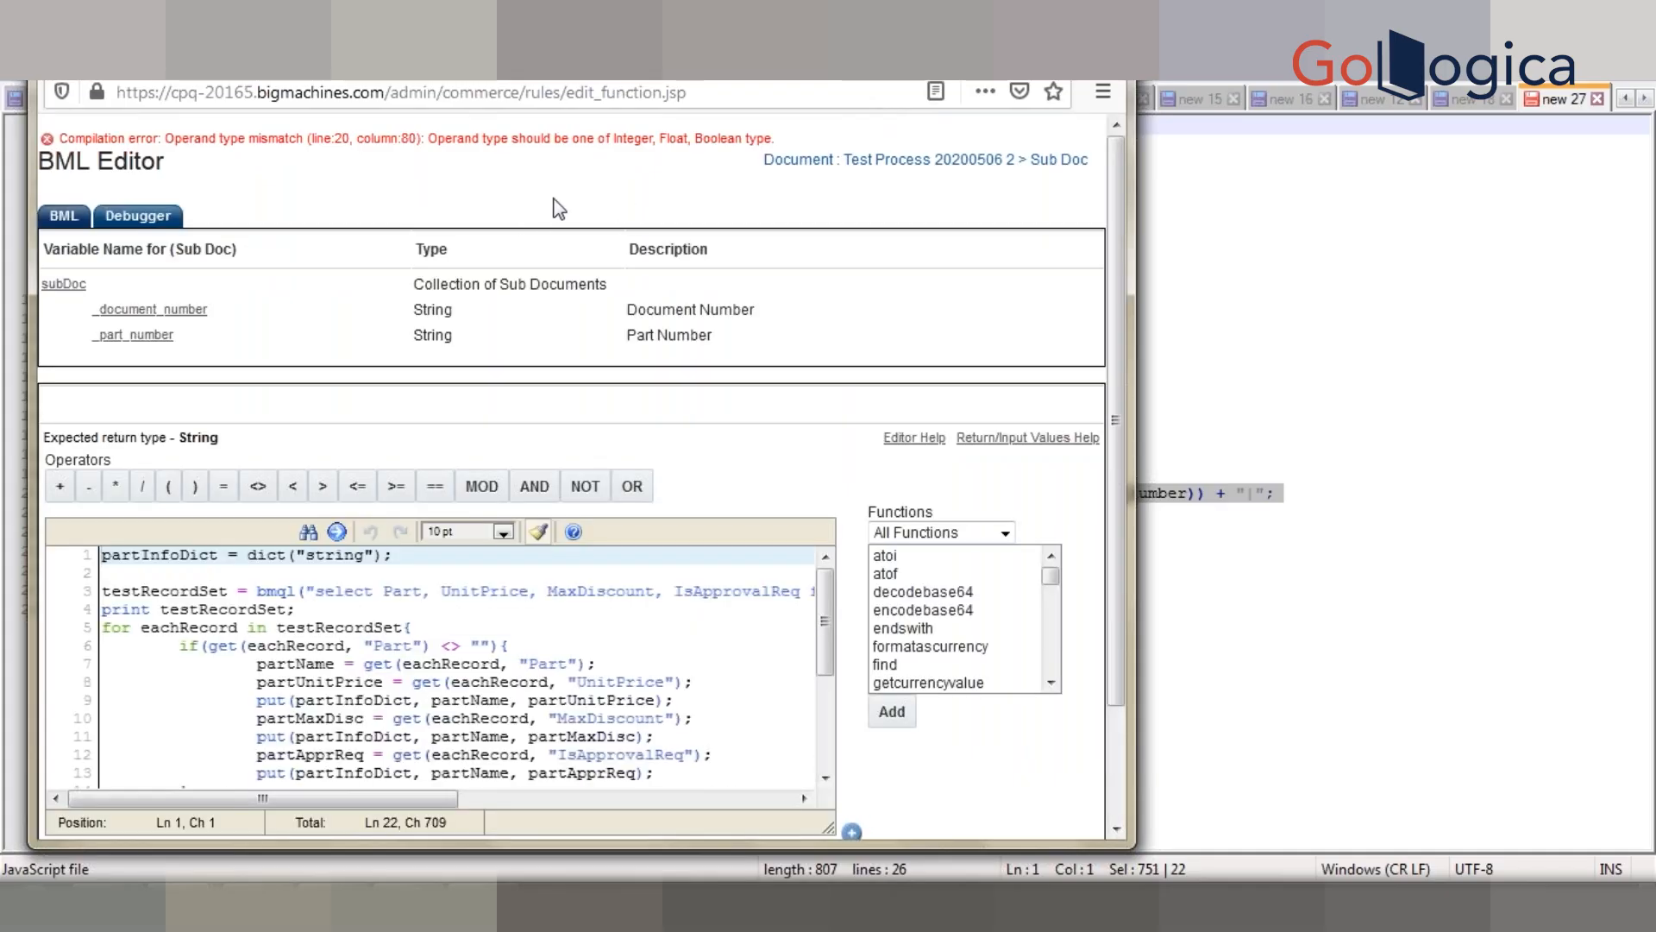
Step: Compare the BML Editor's compilation error with the string conversion on line 20 of the script in Notepad++
{"action": "key", "text": "alt+Tab"}
{"action": "left_click", "coordinate": [340, 416]}
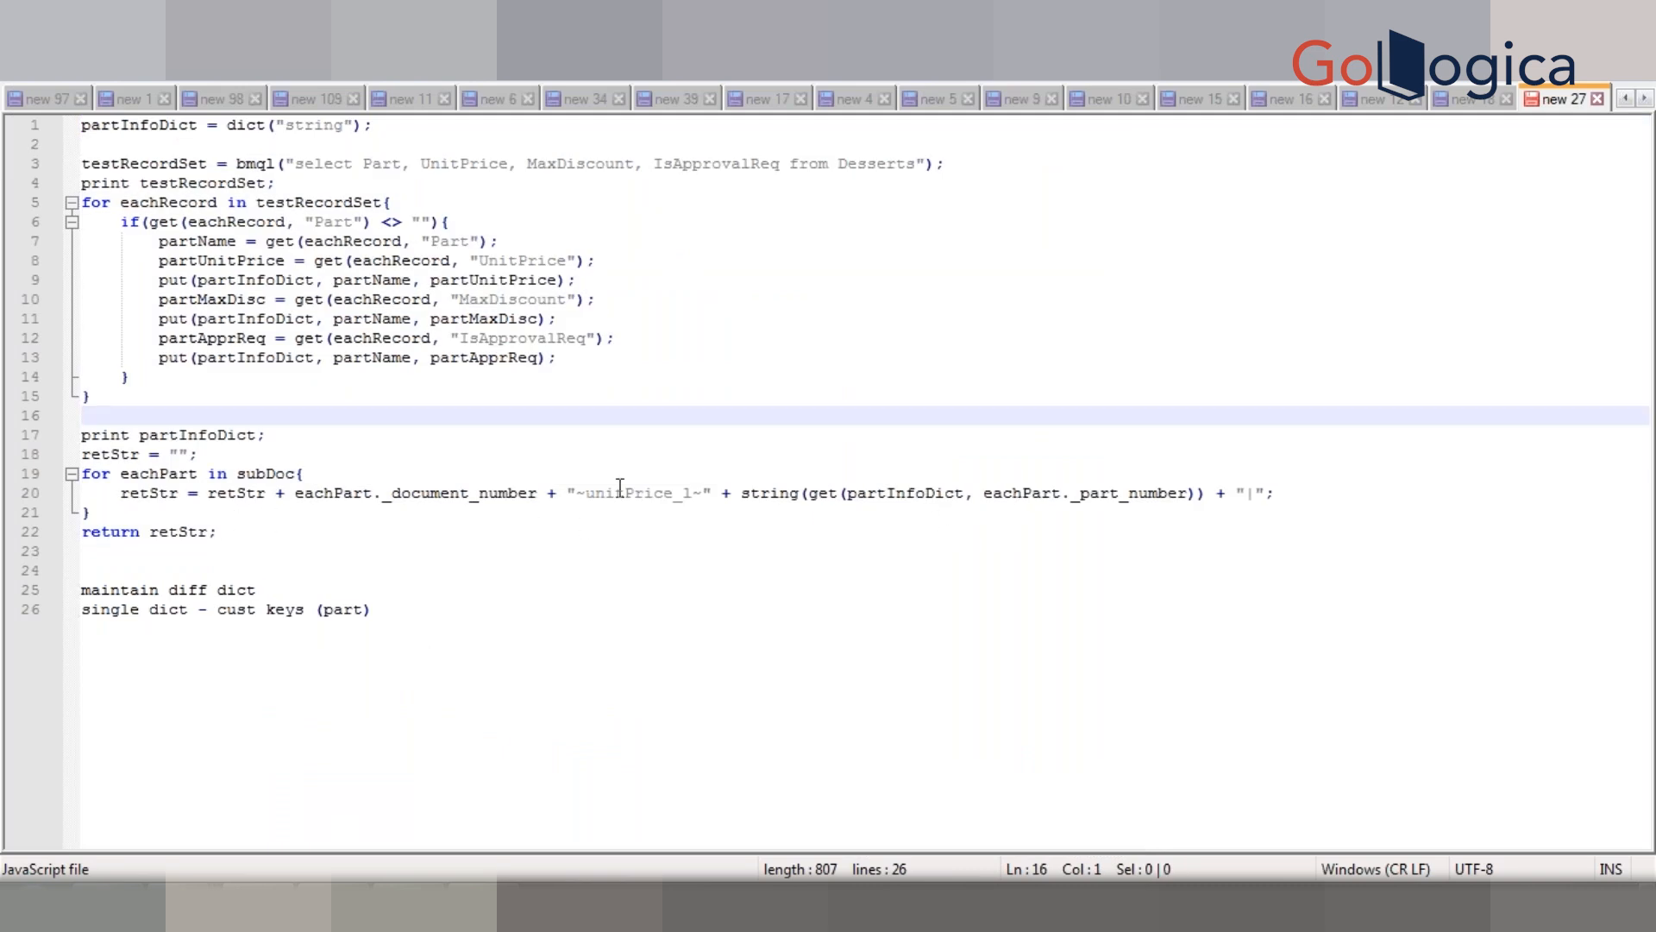
{"action": "key", "text": "alt+Tab"}
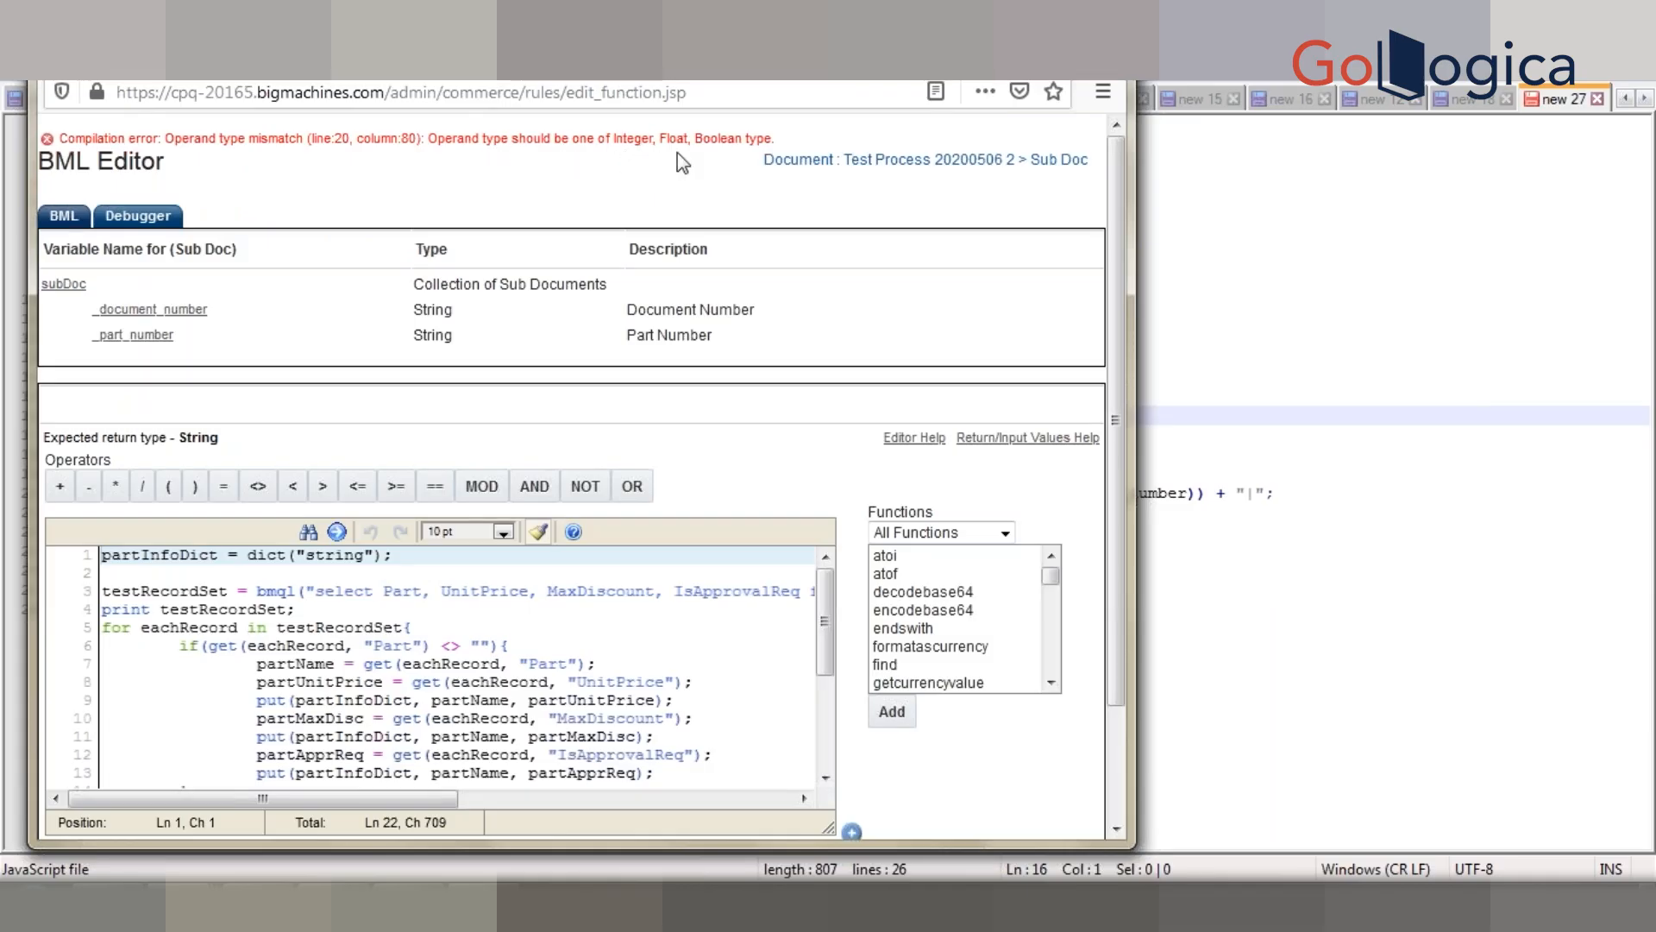
{"action": "key", "text": "alt+Tab"}
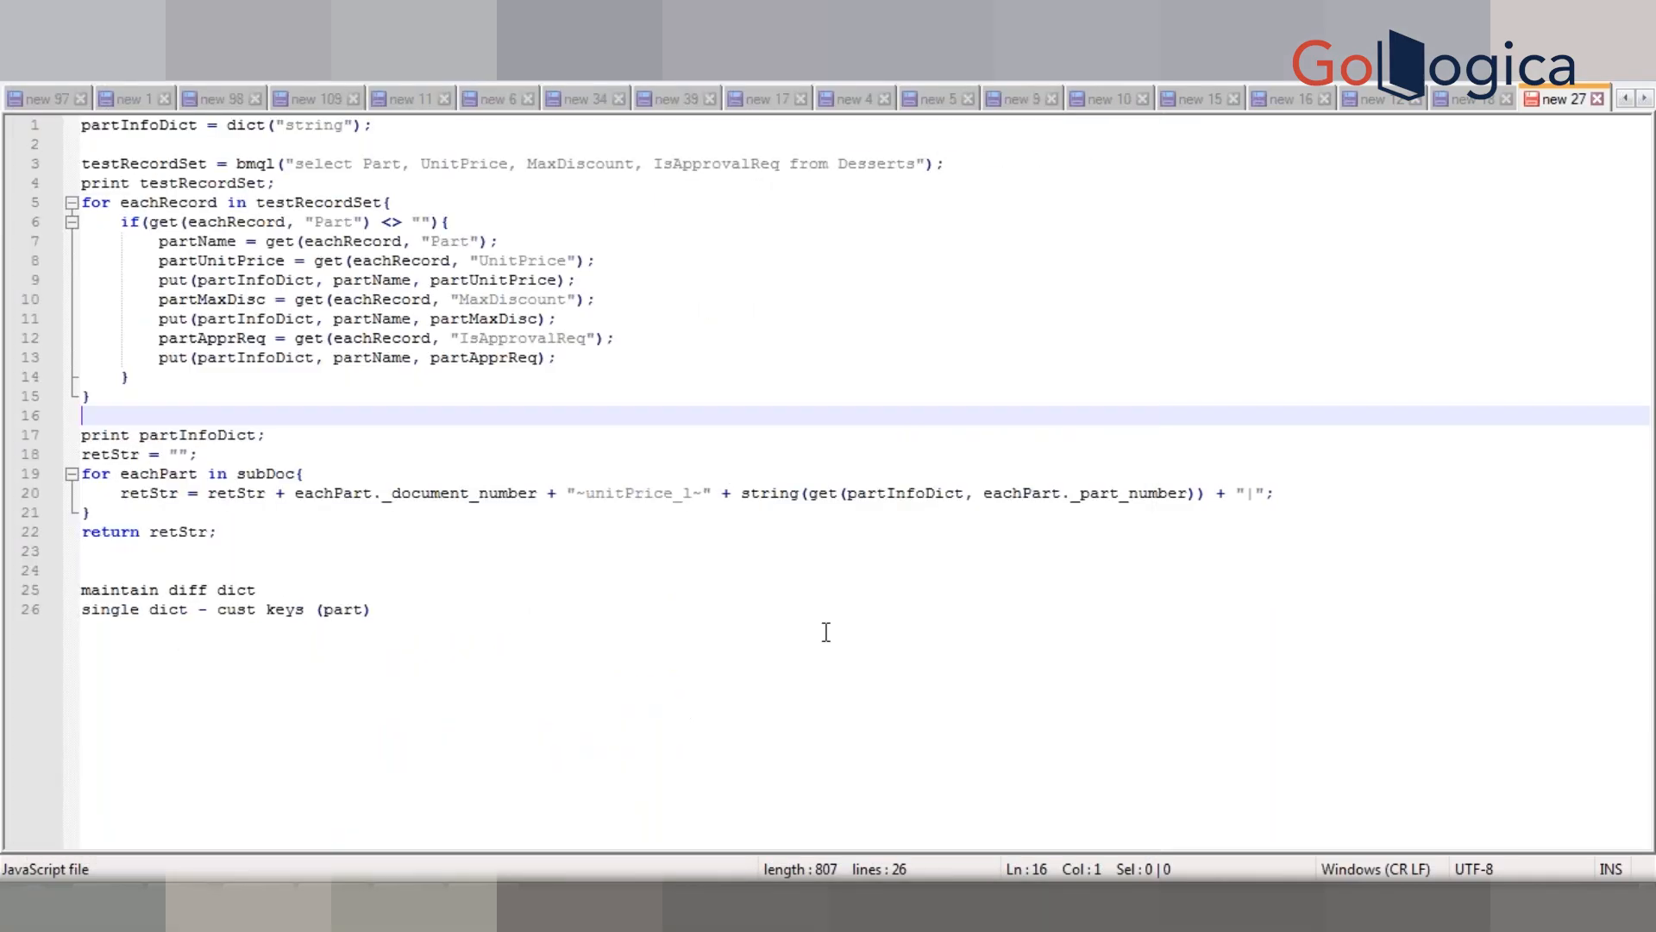
{"action": "left_click", "coordinate": [893, 535]}
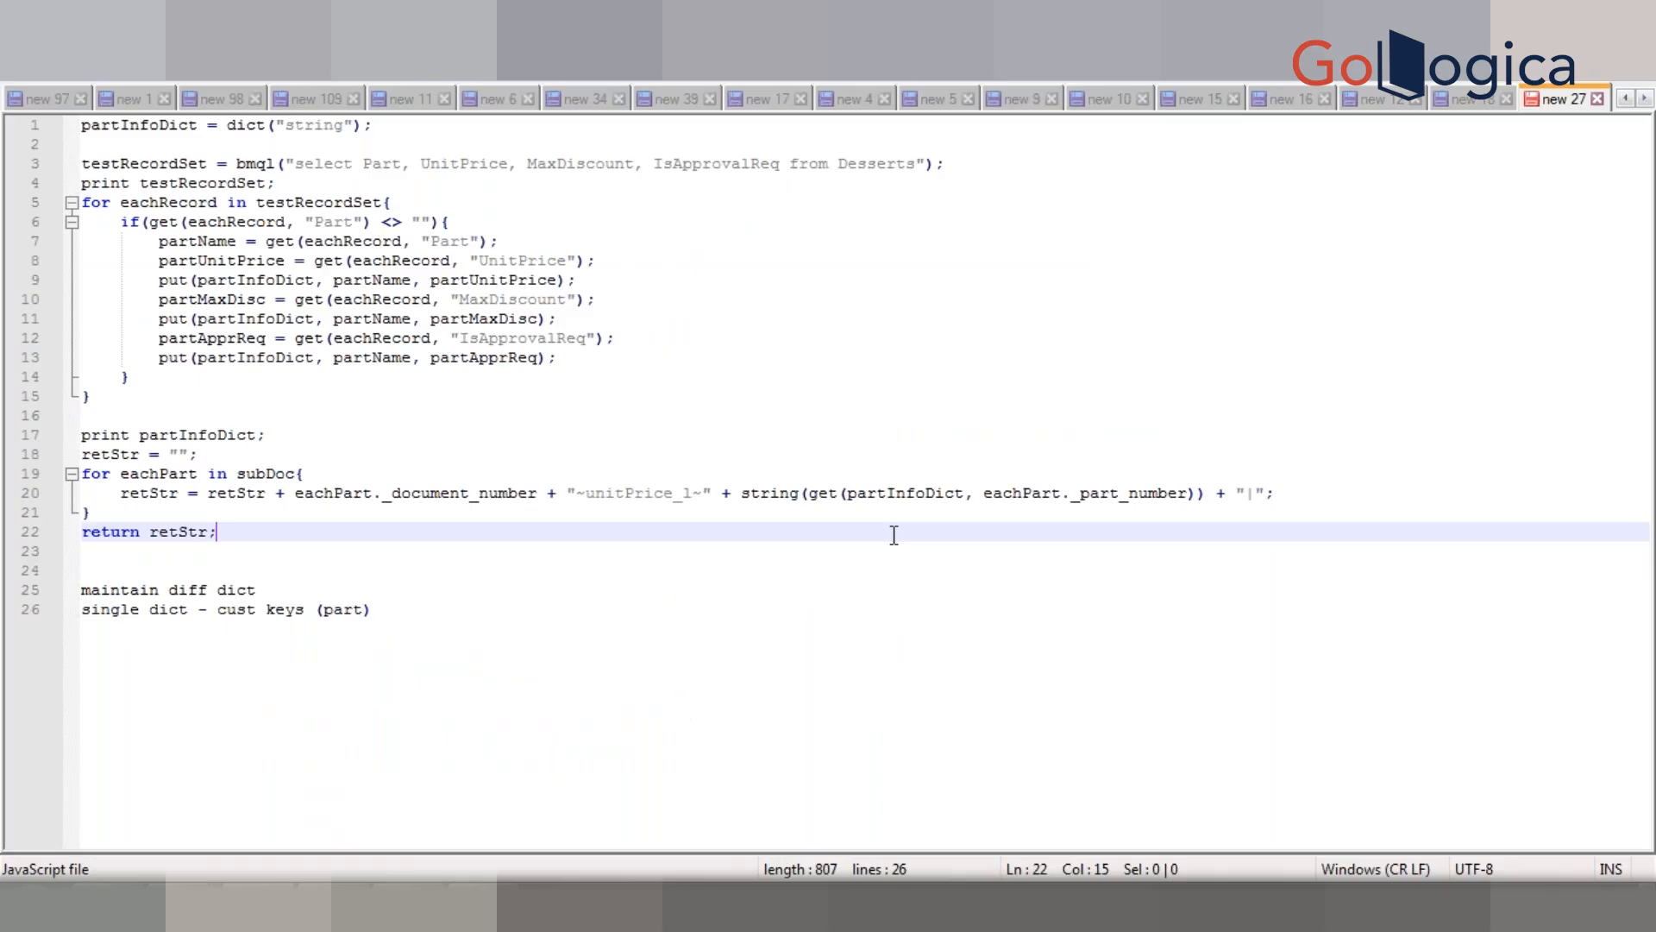
{"action": "double_click", "coordinate": [787, 492]}
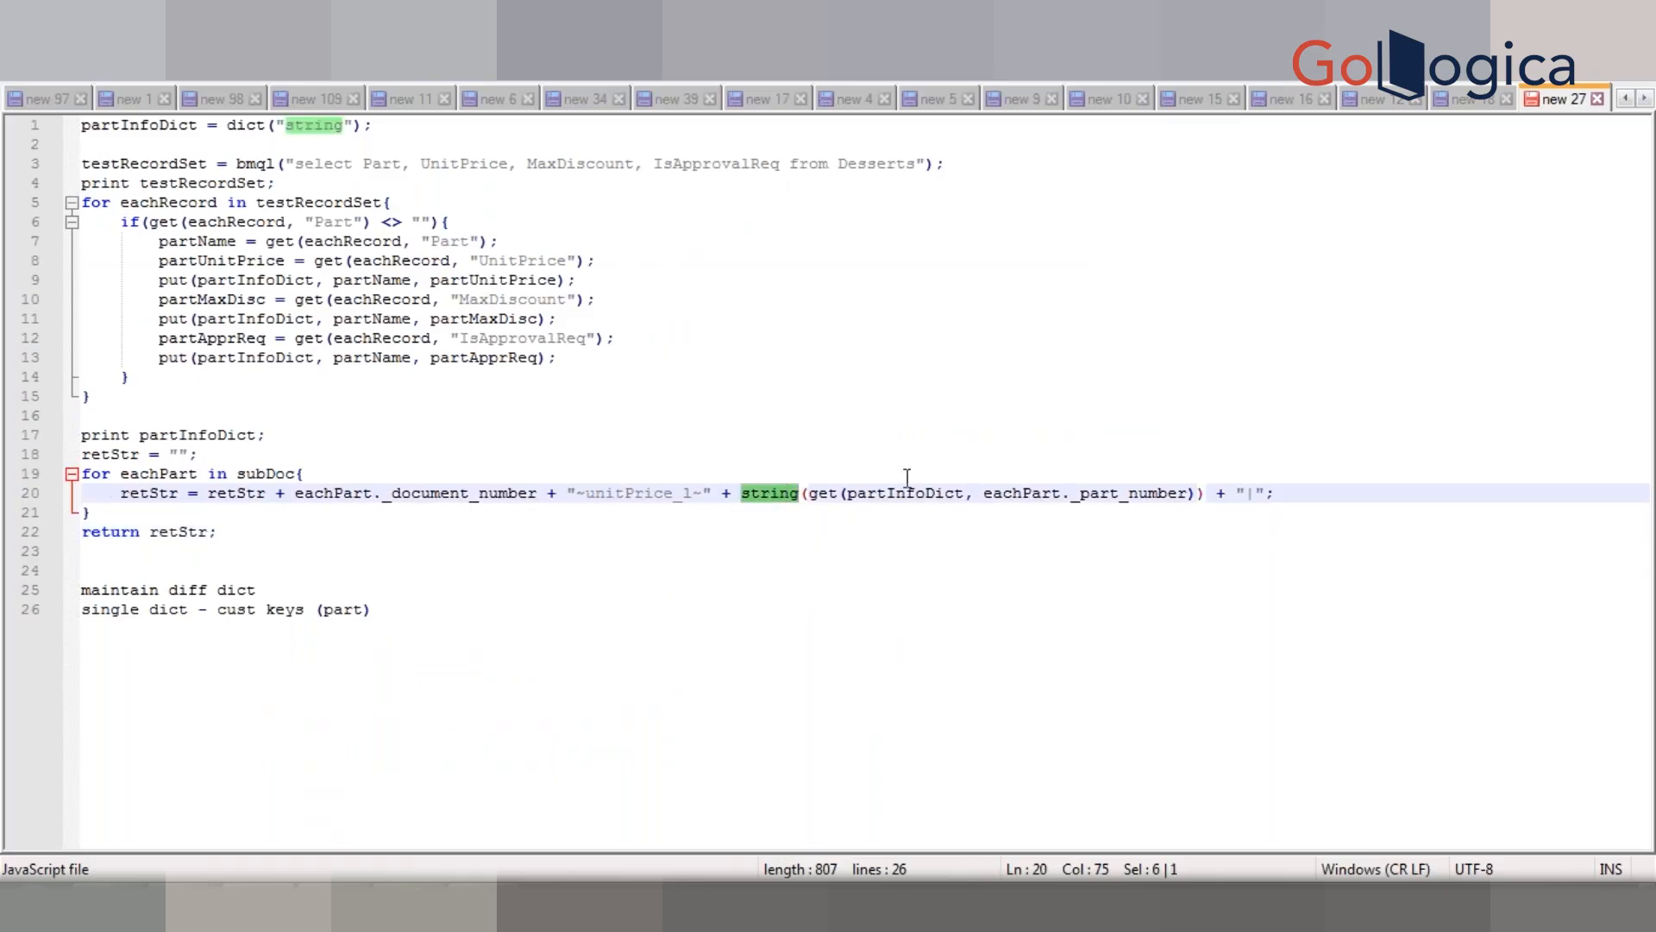
{"action": "left_click", "coordinate": [813, 500]}
{"action": "key", "text": "BackSpace"}
{"action": "key", "text": "BackSpace"}
{"action": "key", "text": "BackSpace"}
{"action": "key", "text": "BackSpace"}
{"action": "key", "text": "BackSpace"}
{"action": "key", "text": "BackSpace"}
{"action": "key", "text": "BackSpace"}
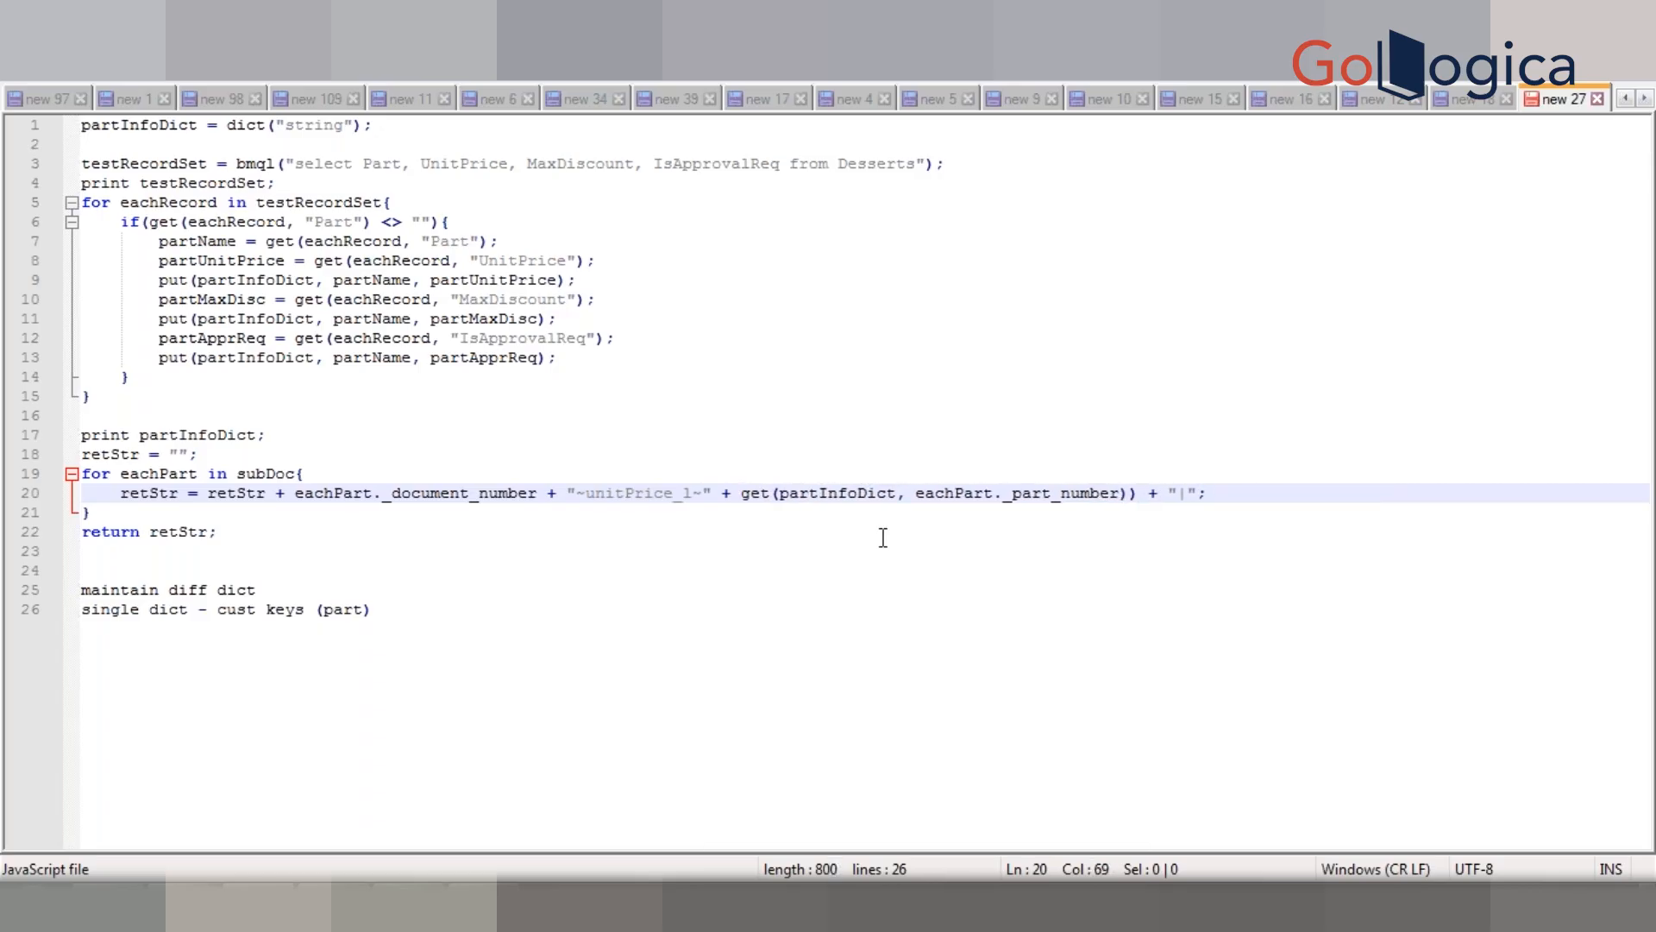
{"action": "type", "text": "string"}
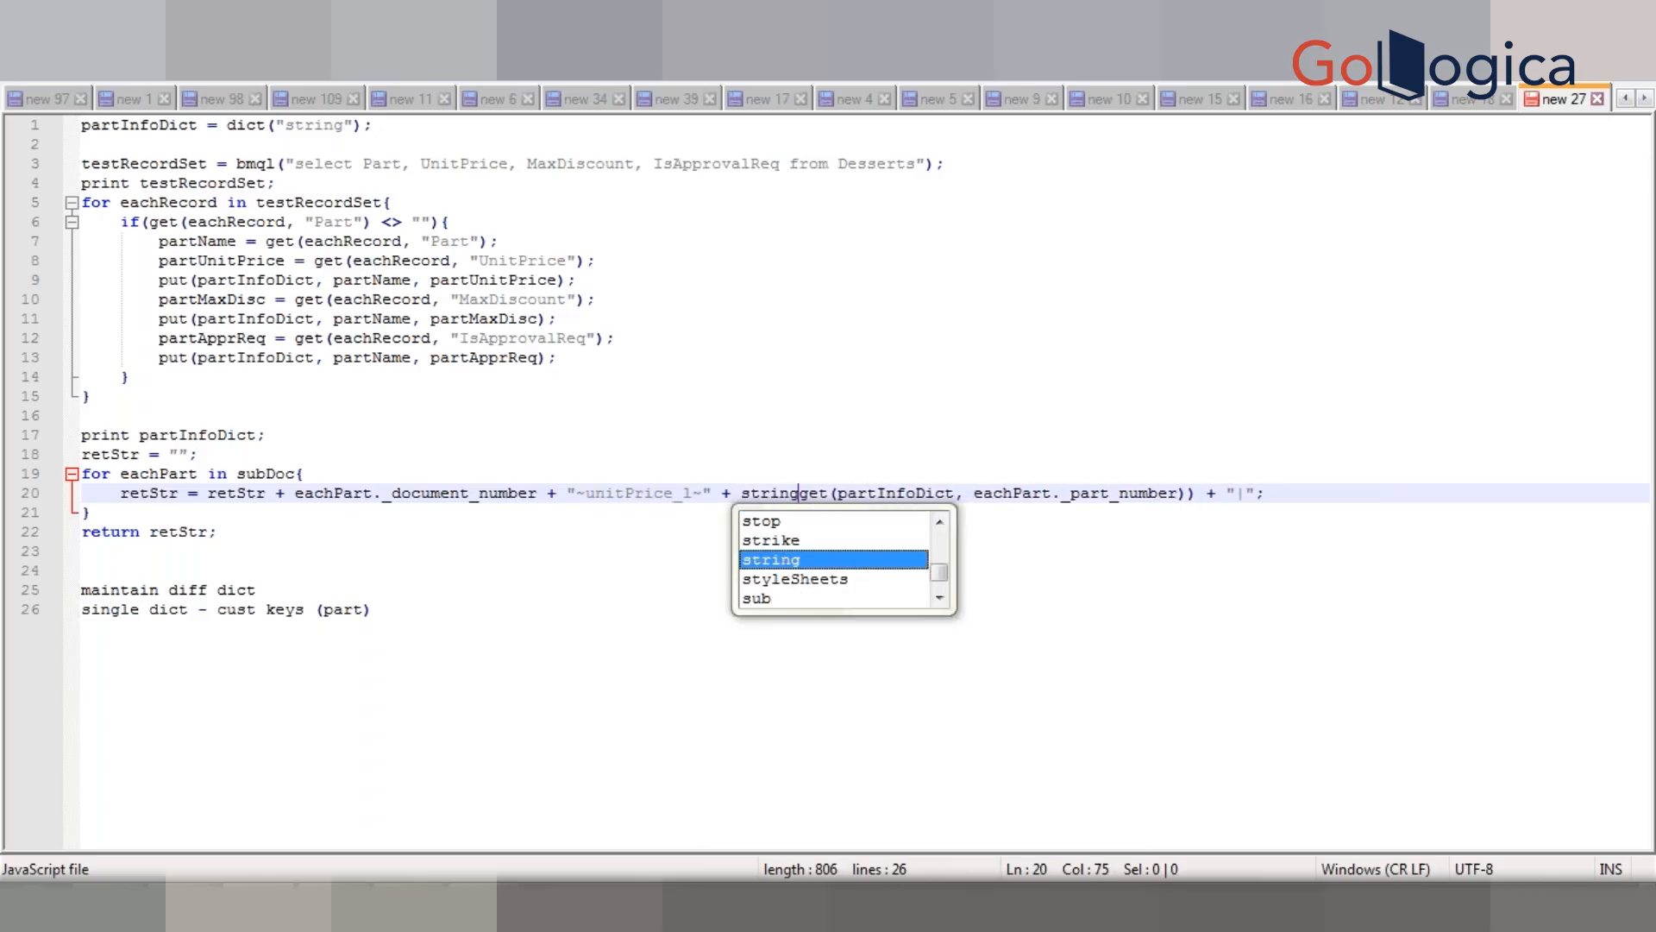
{"action": "type", "text": "("}
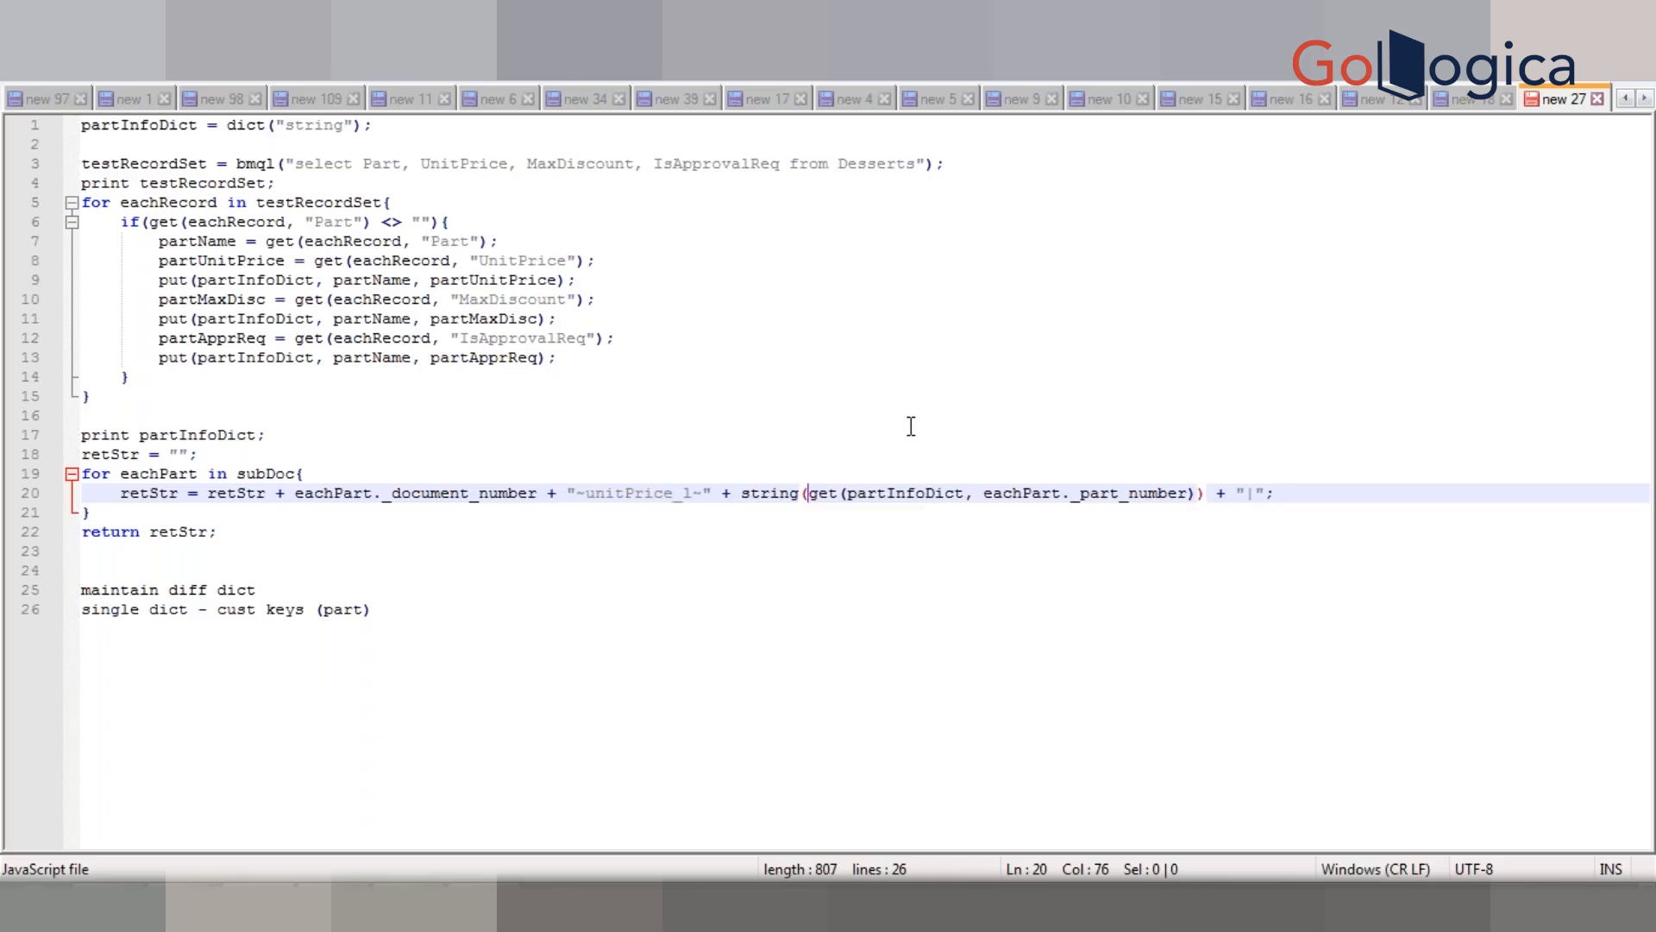
Step: Append + "~unitPrice" to the partName key in the first put call on line 9
{"action": "double_click", "coordinate": [931, 493]}
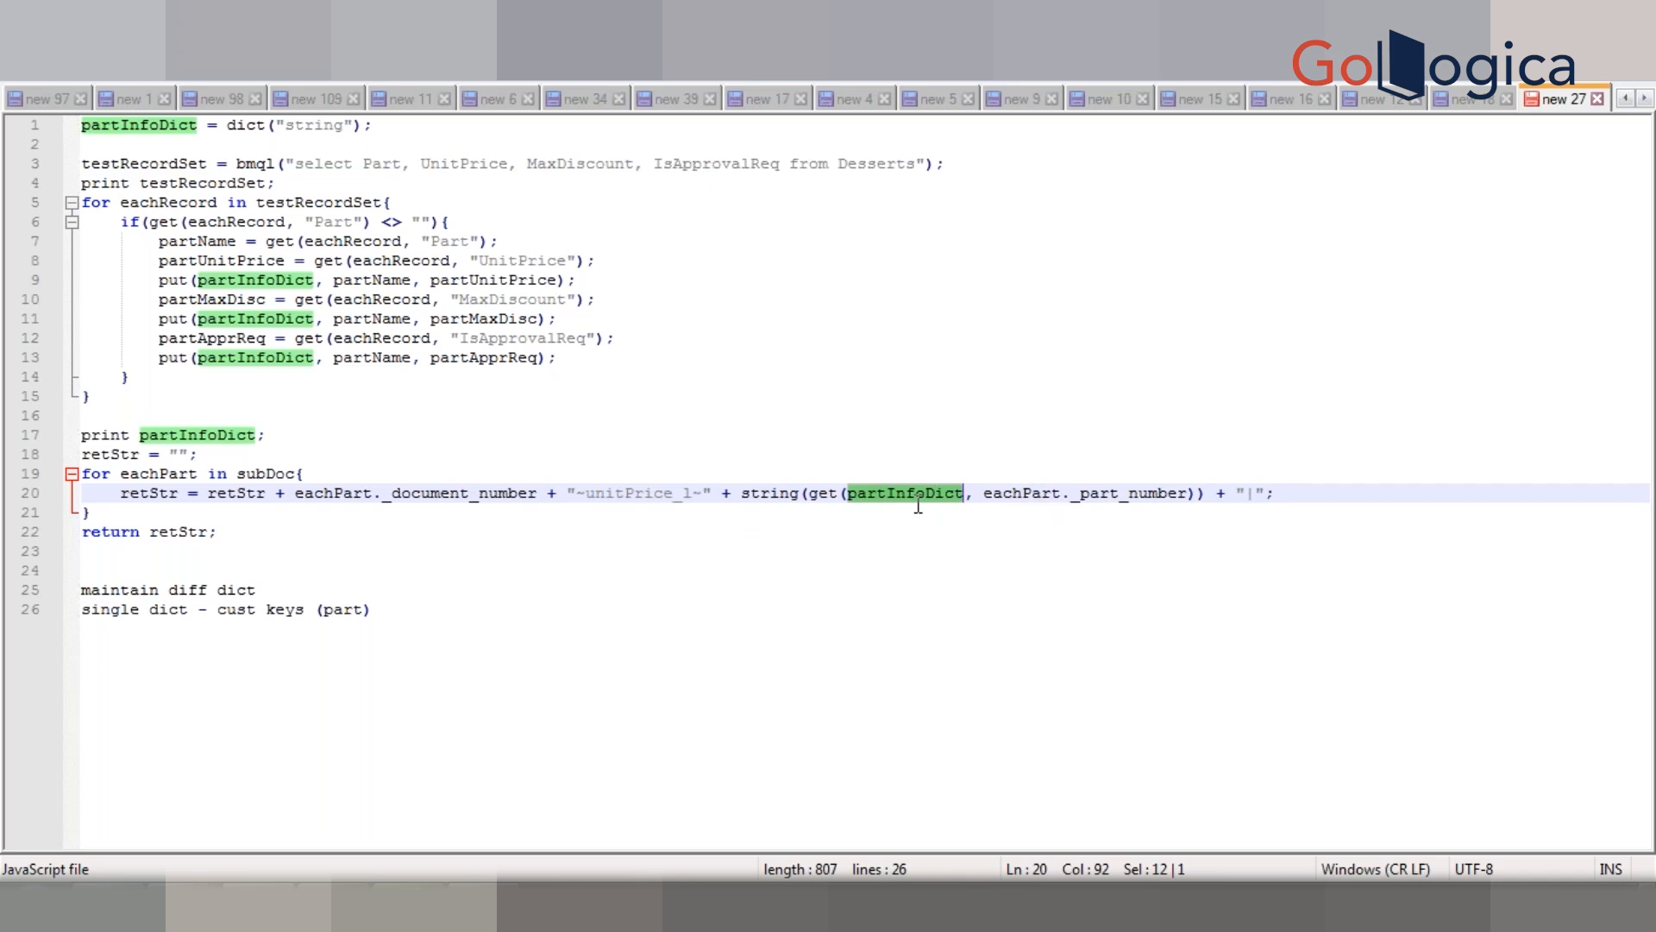
{"action": "left_click", "coordinate": [412, 281]}
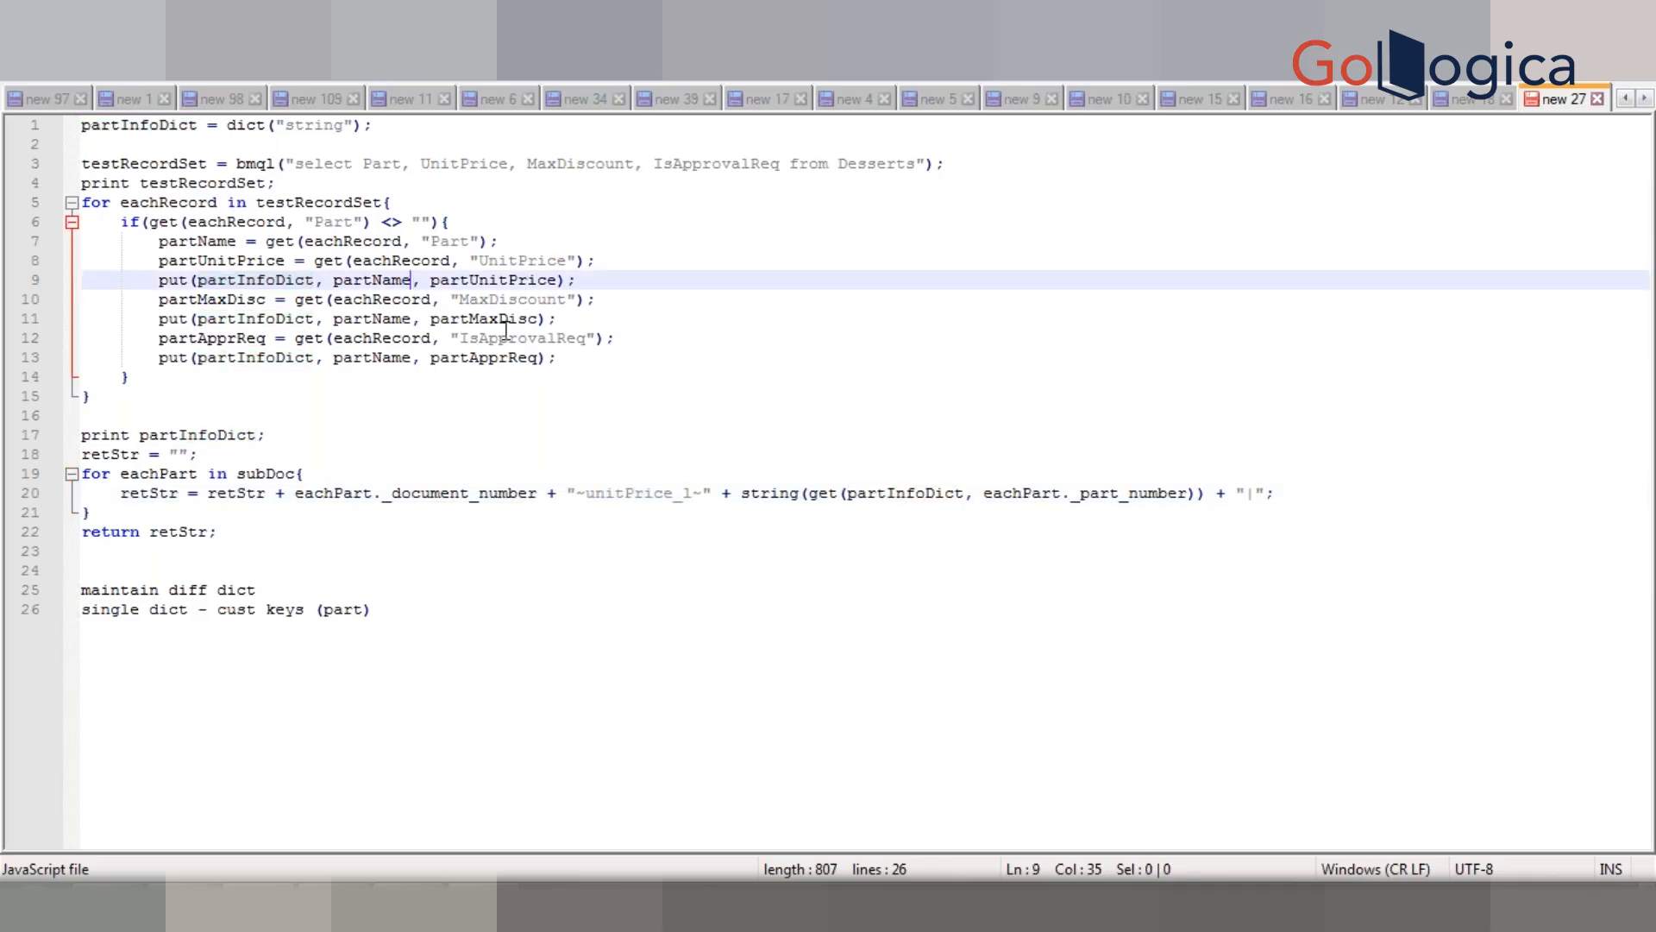
{"action": "type", "text": "+ \""}
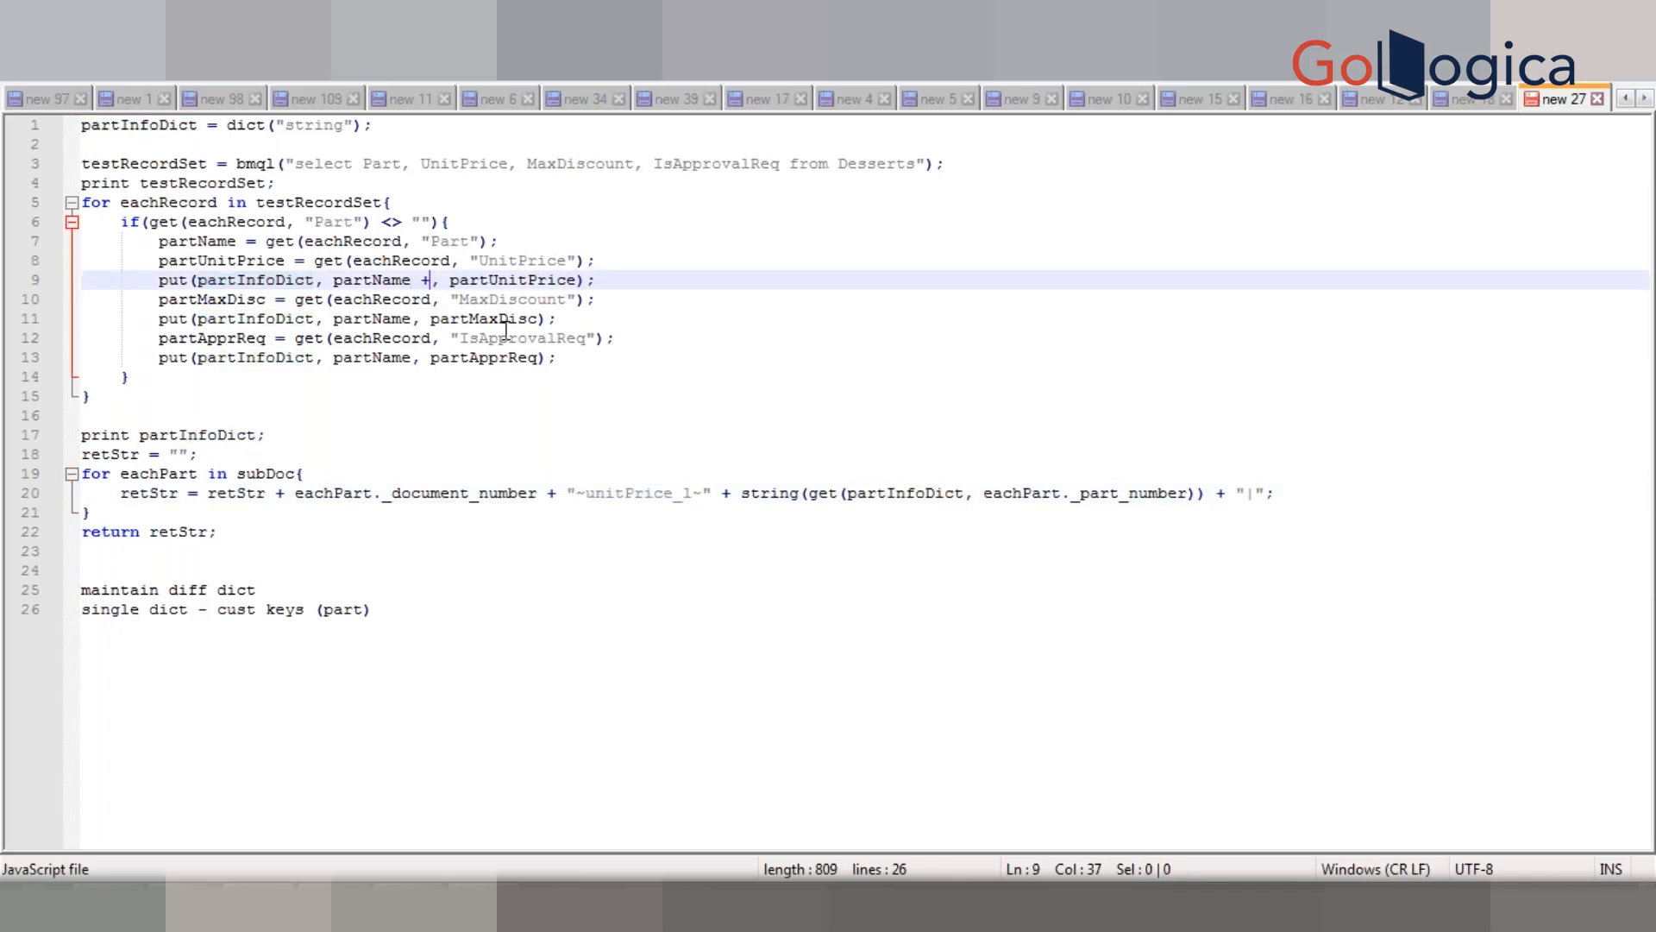
{"action": "type", "text": "\""}
{"action": "key", "text": "Left"}
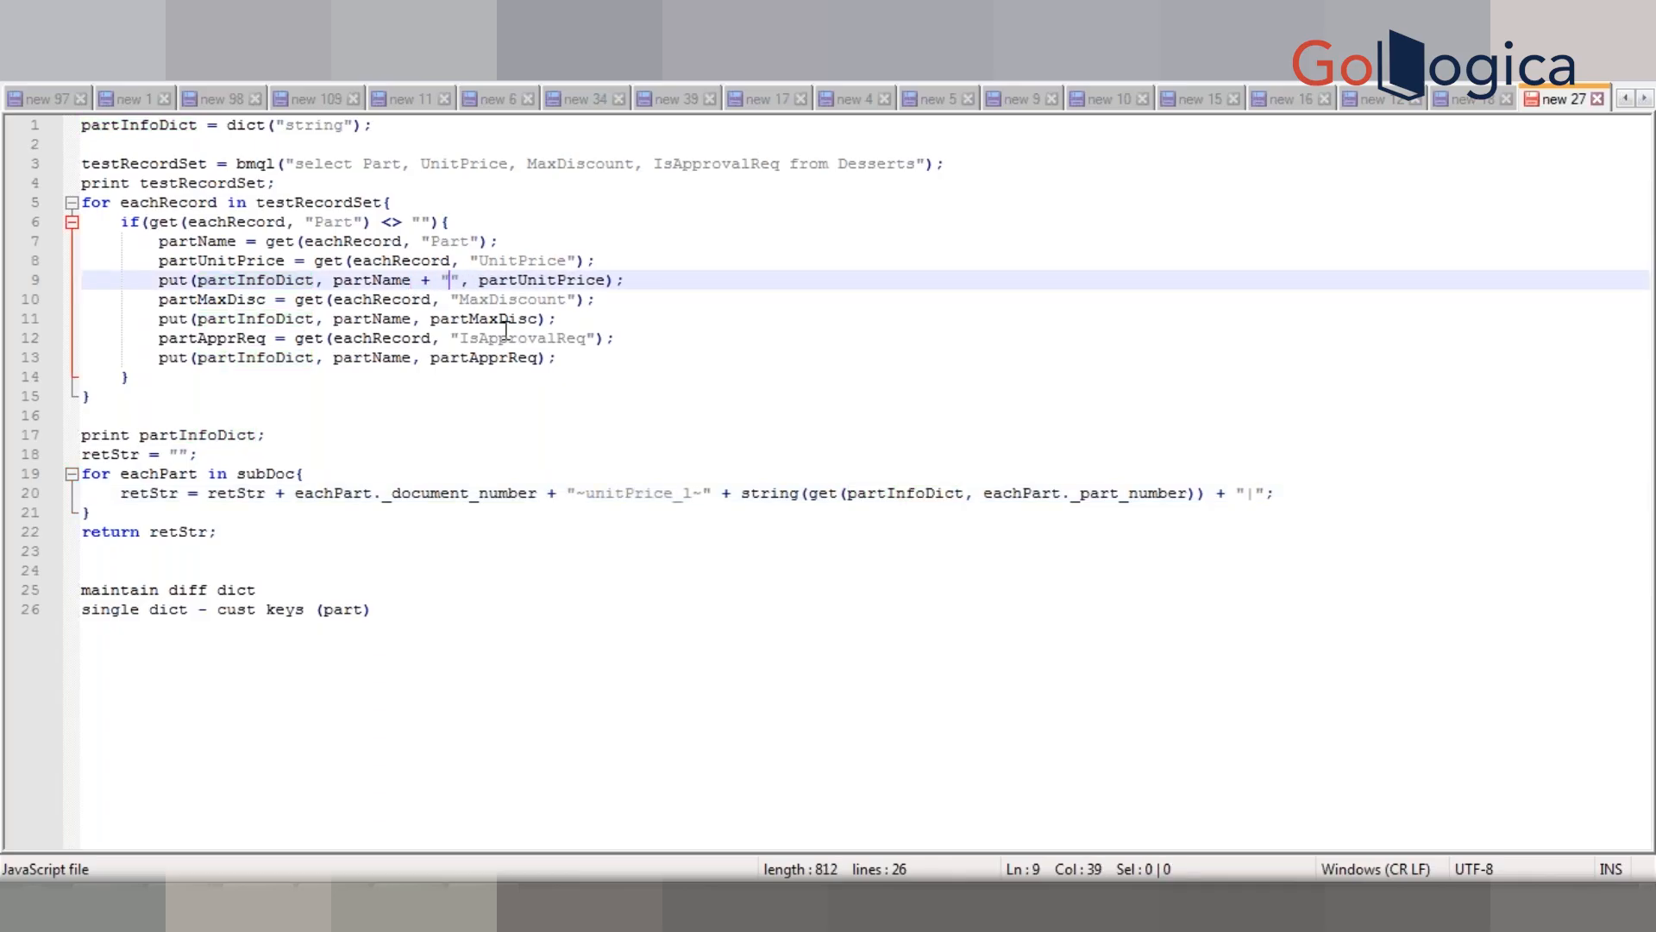
{"action": "type", "text": "U"}
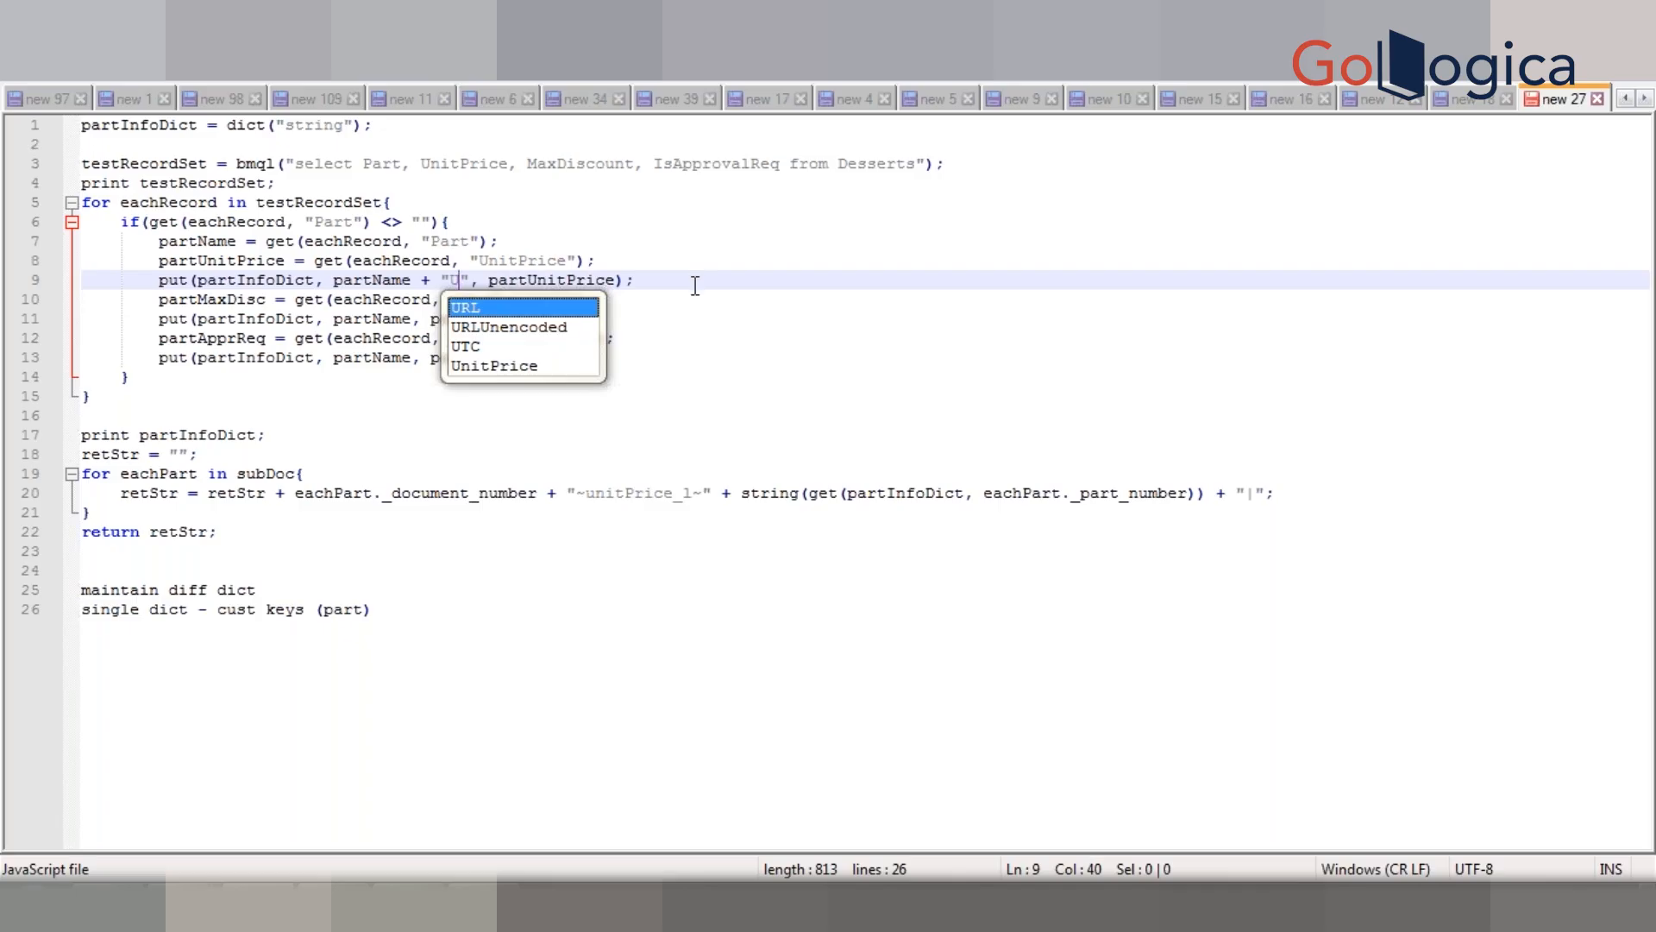
{"action": "key", "text": "Left"}
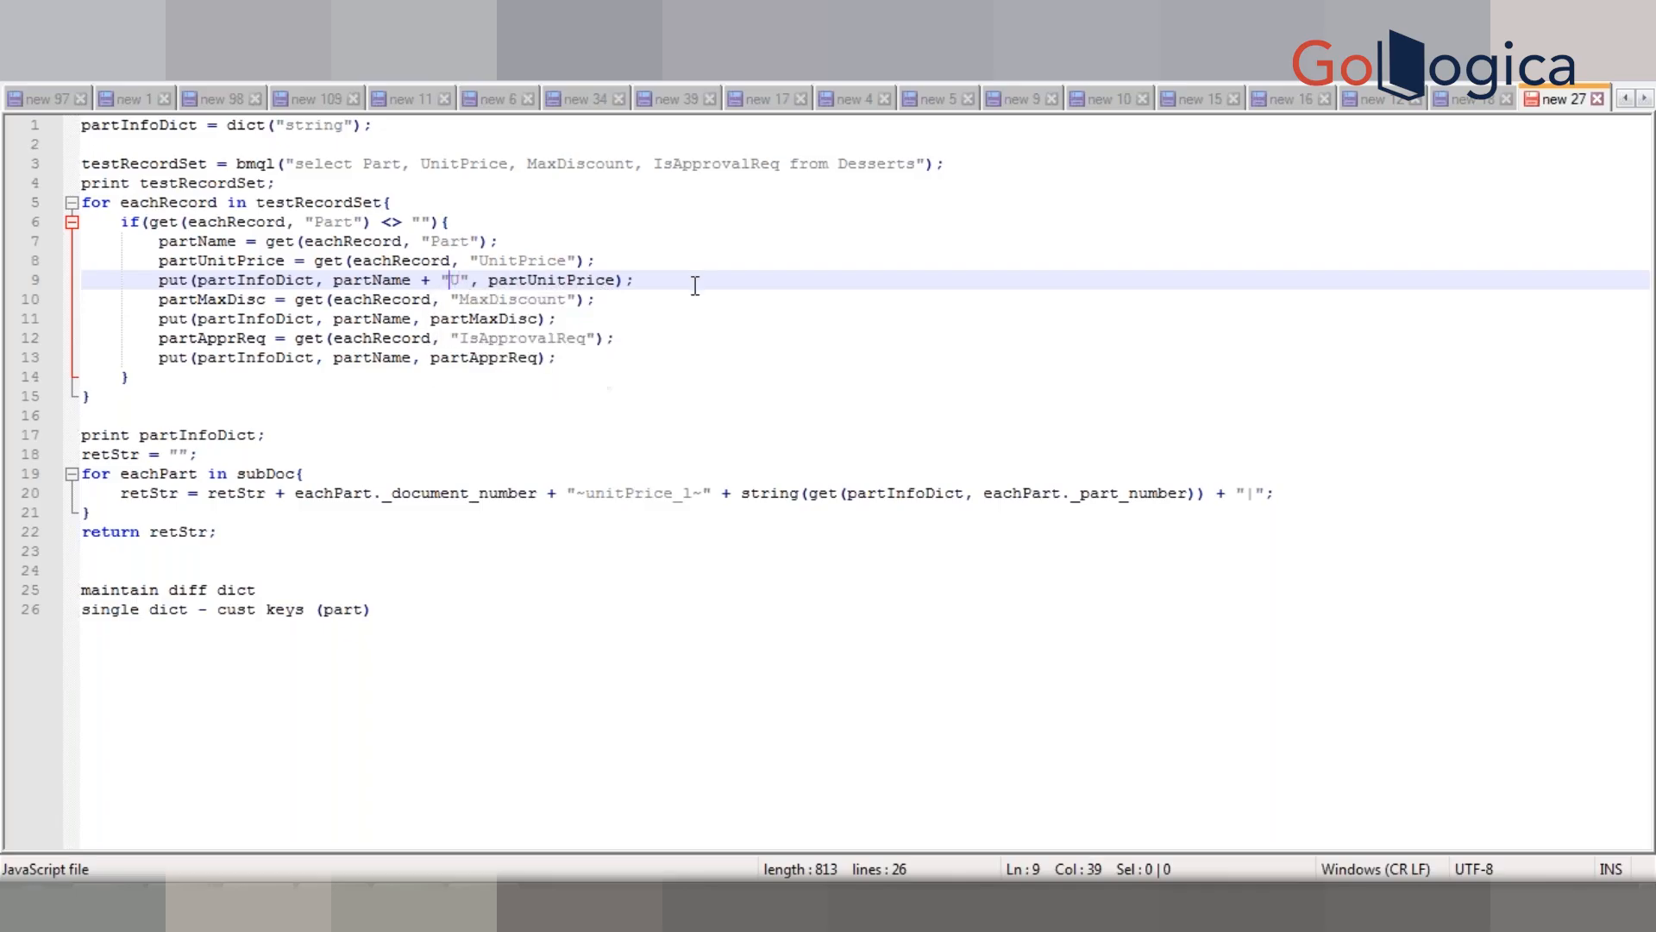
{"action": "type", "text": "~"}
{"action": "key", "text": "Delete"}
{"action": "type", "text": "unitPri"}
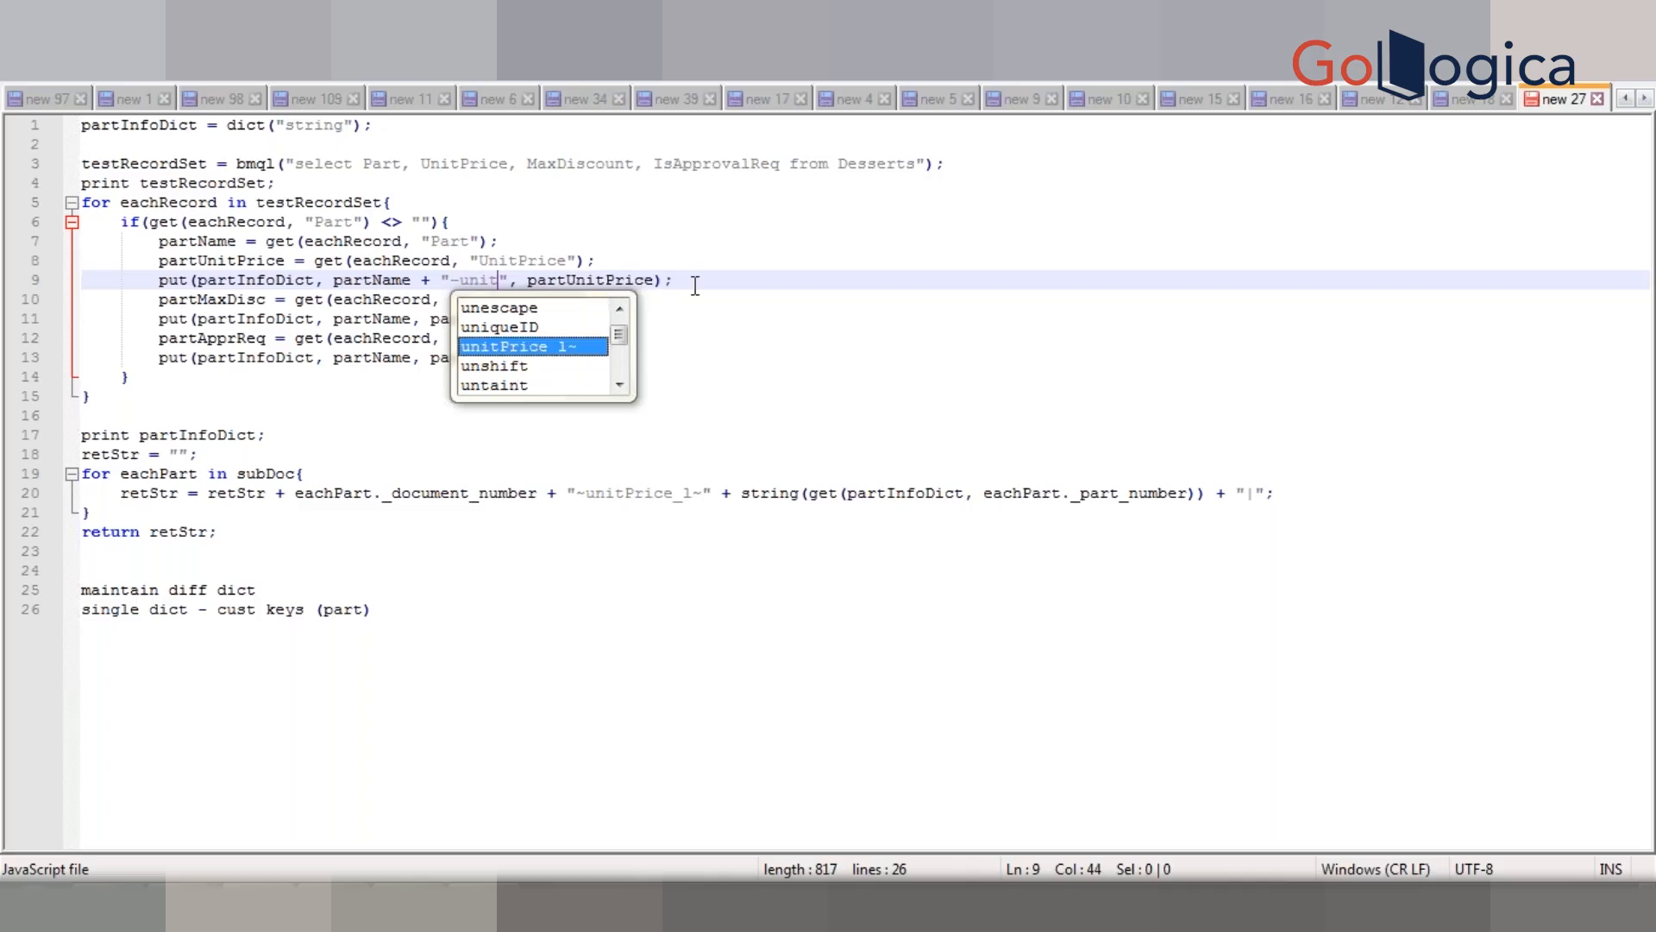
{"action": "type", "text": "ce"}
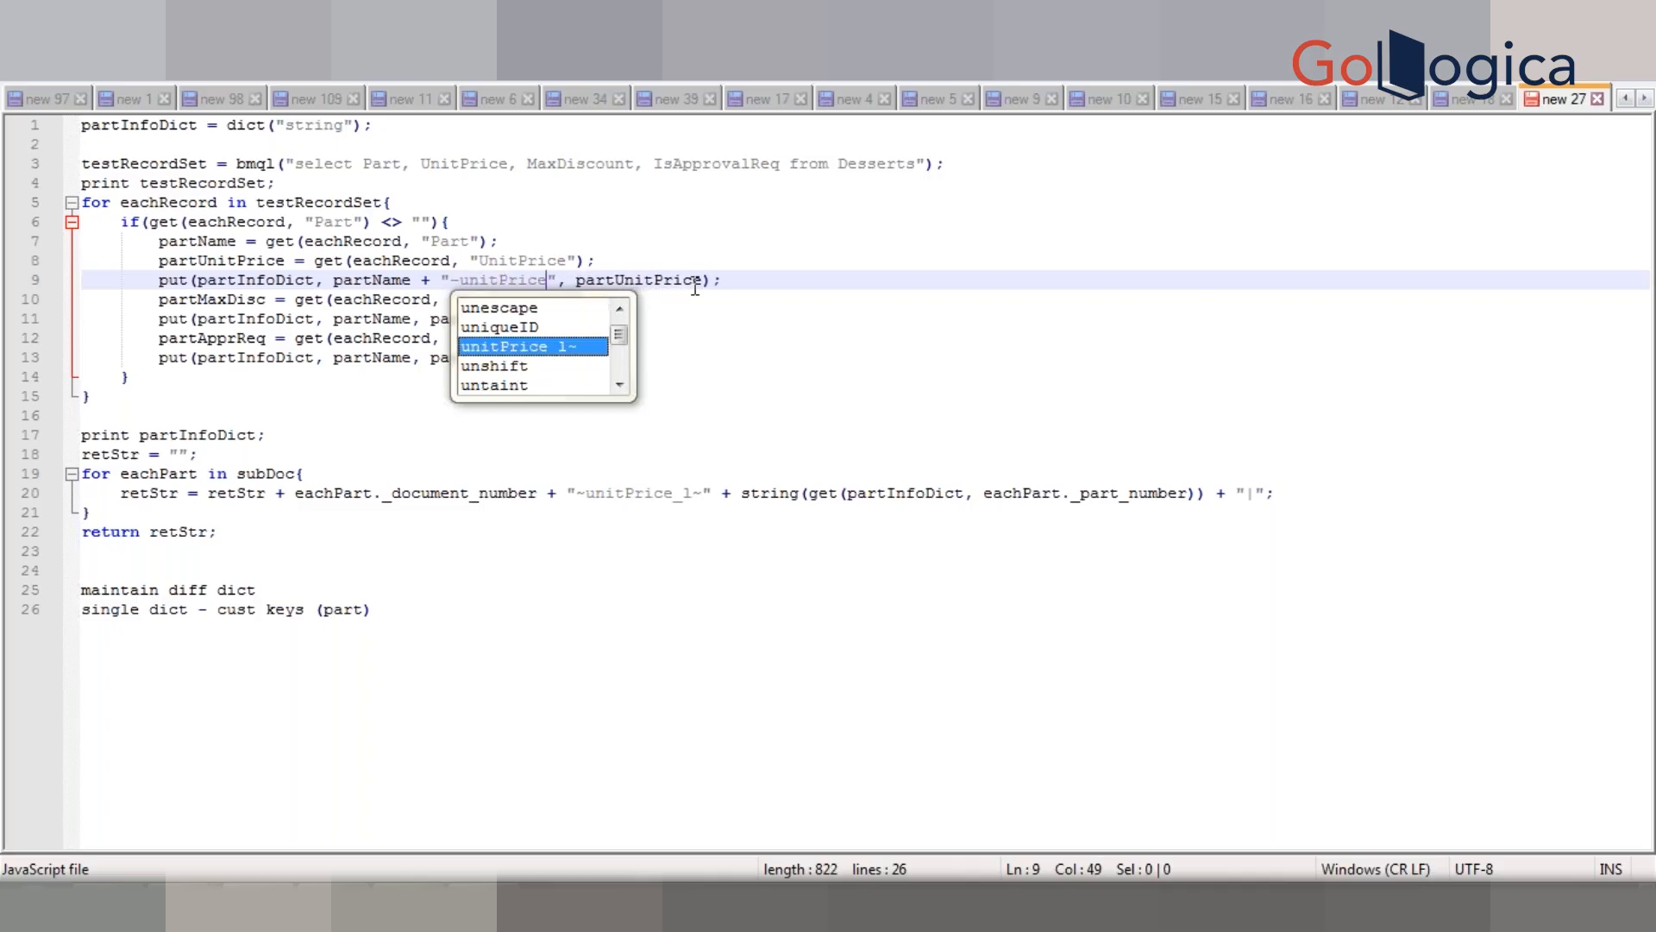
{"action": "left_click", "coordinate": [794, 269]}
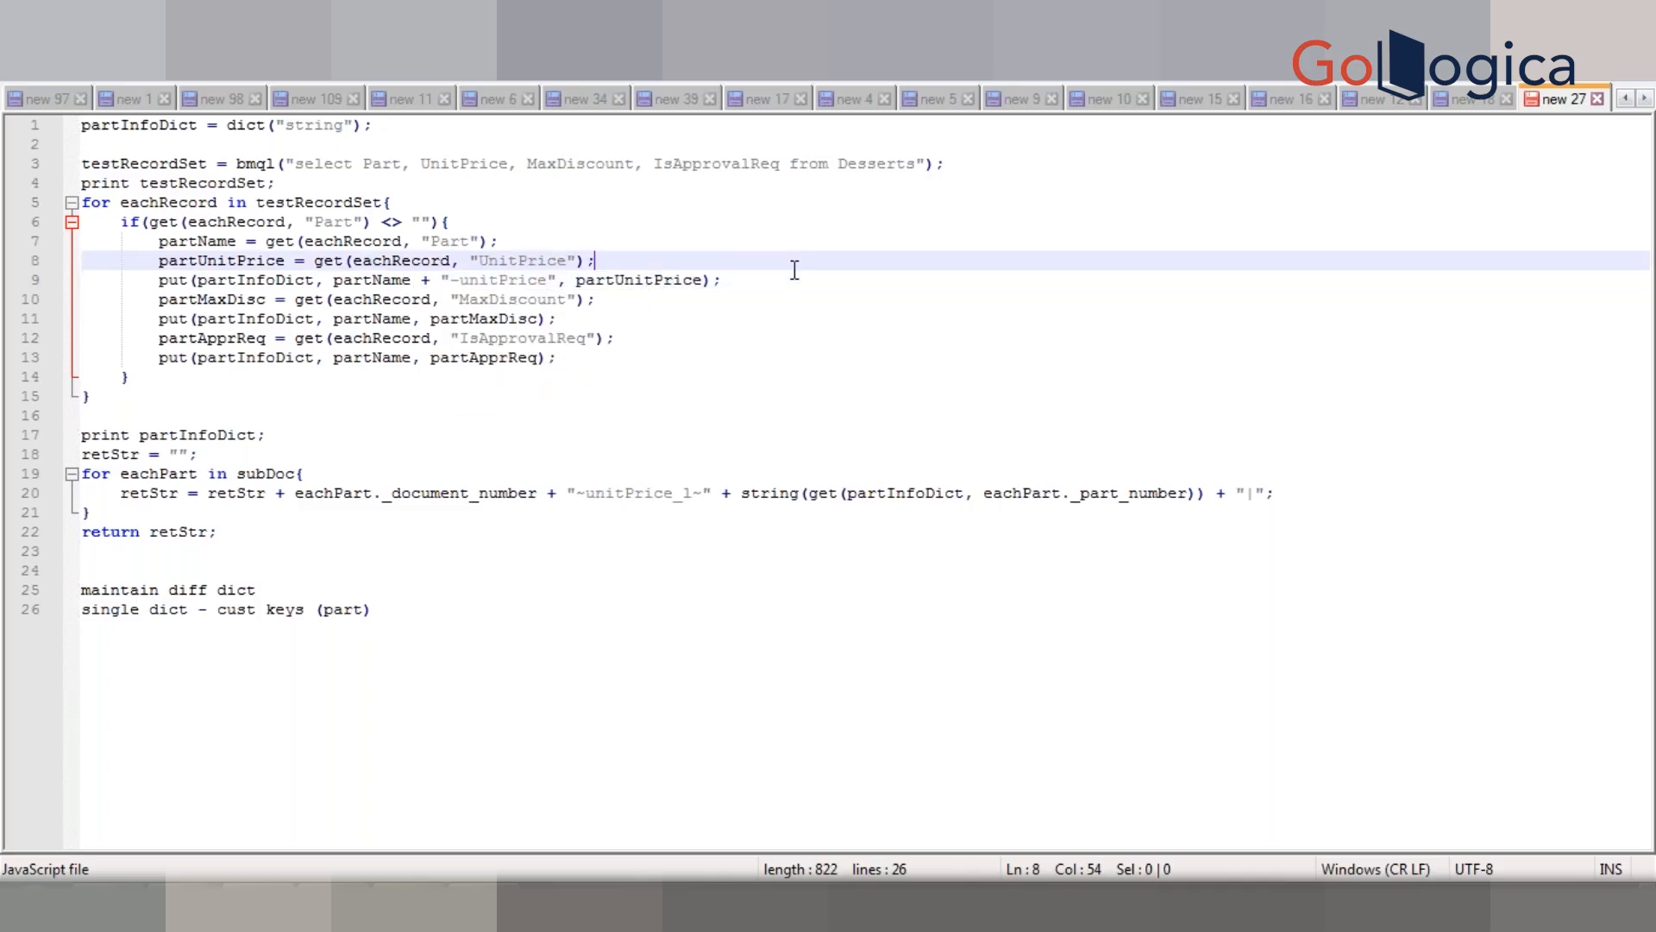
Step: Replace the tilde in the first put call's key suffix with an underscore, making it "_unitPrice"
{"action": "left_click", "coordinate": [460, 281]}
{"action": "key", "text": "BackSpace"}
{"action": "type", "text": "_u"}
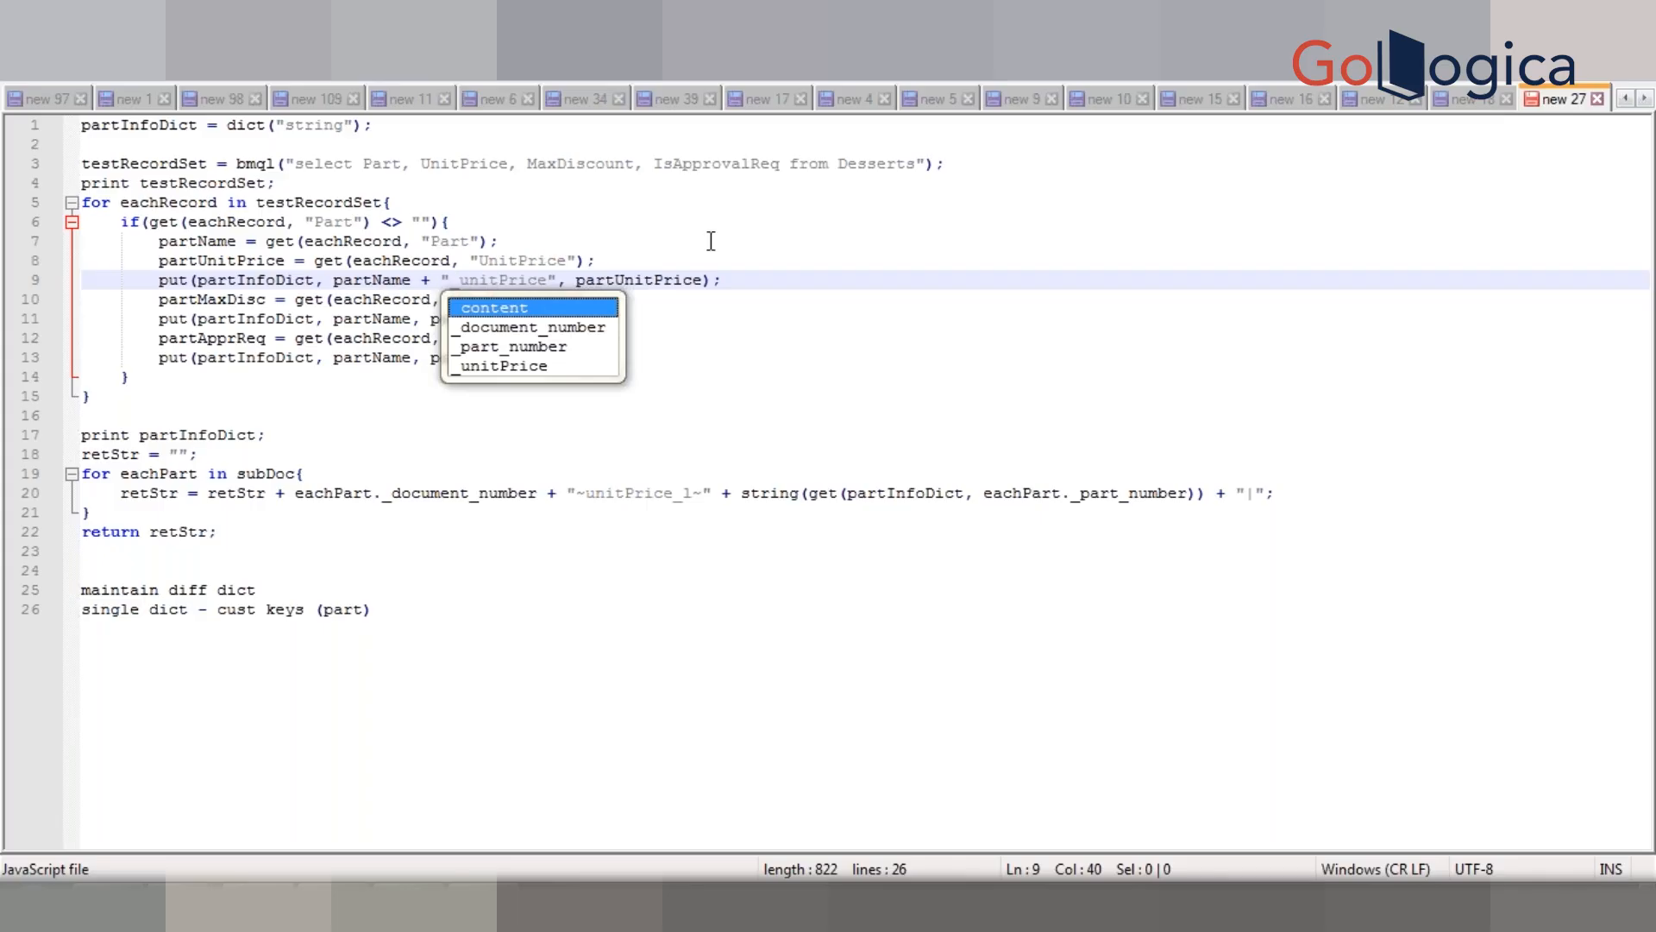
{"action": "left_click", "coordinate": [710, 241]}
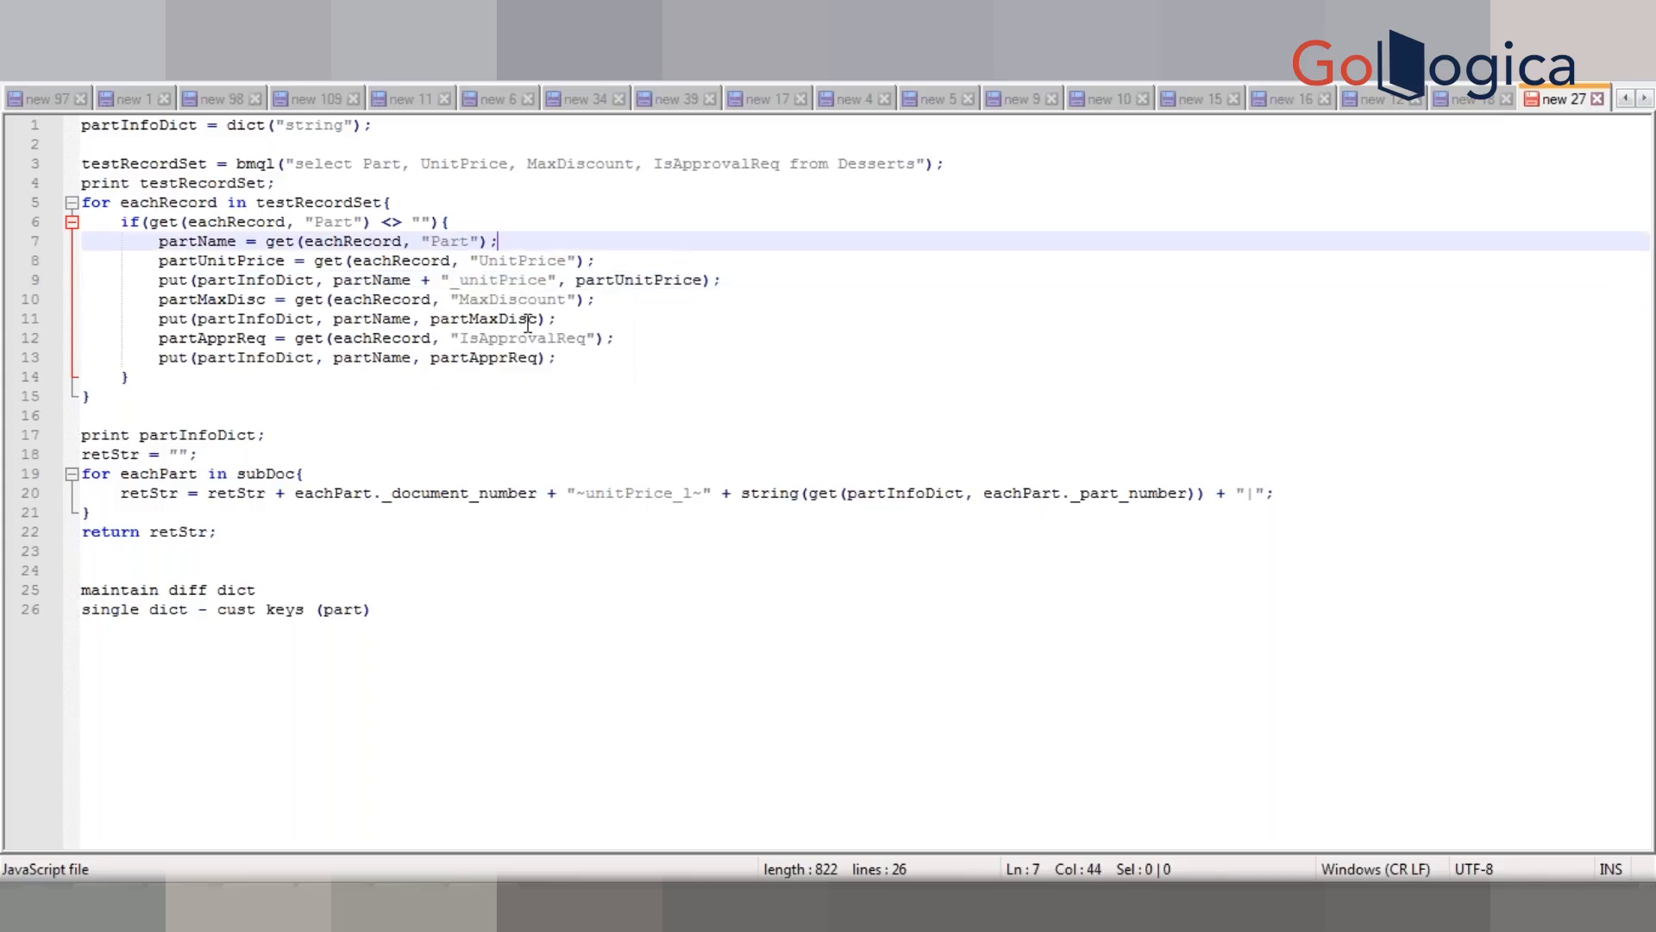
Step: Append + "_MmaxDisc" to the partName key in the second put call on line 11
{"action": "left_click", "coordinate": [411, 319]}
{"action": "type", "text": "_"}
{"action": "key", "text": "BackSpace"}
{"action": "key", "text": "BackSpace"}
{"action": "type", "text": "+ \"_\"\""}
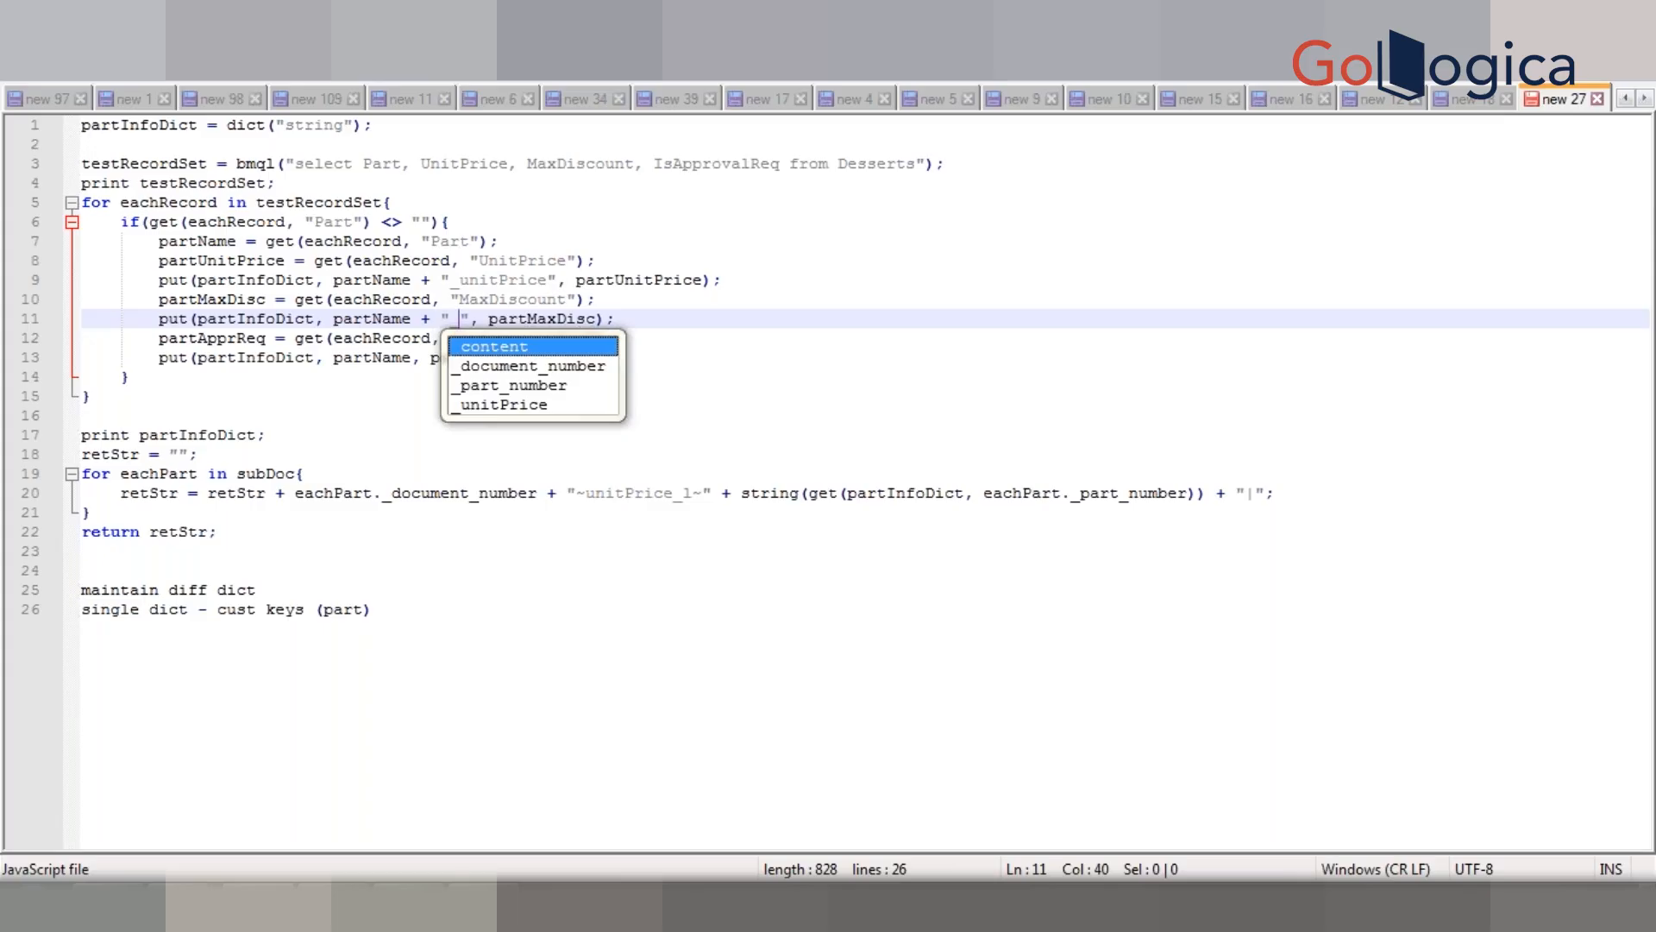
{"action": "type", "text": " MmaxDisc"}
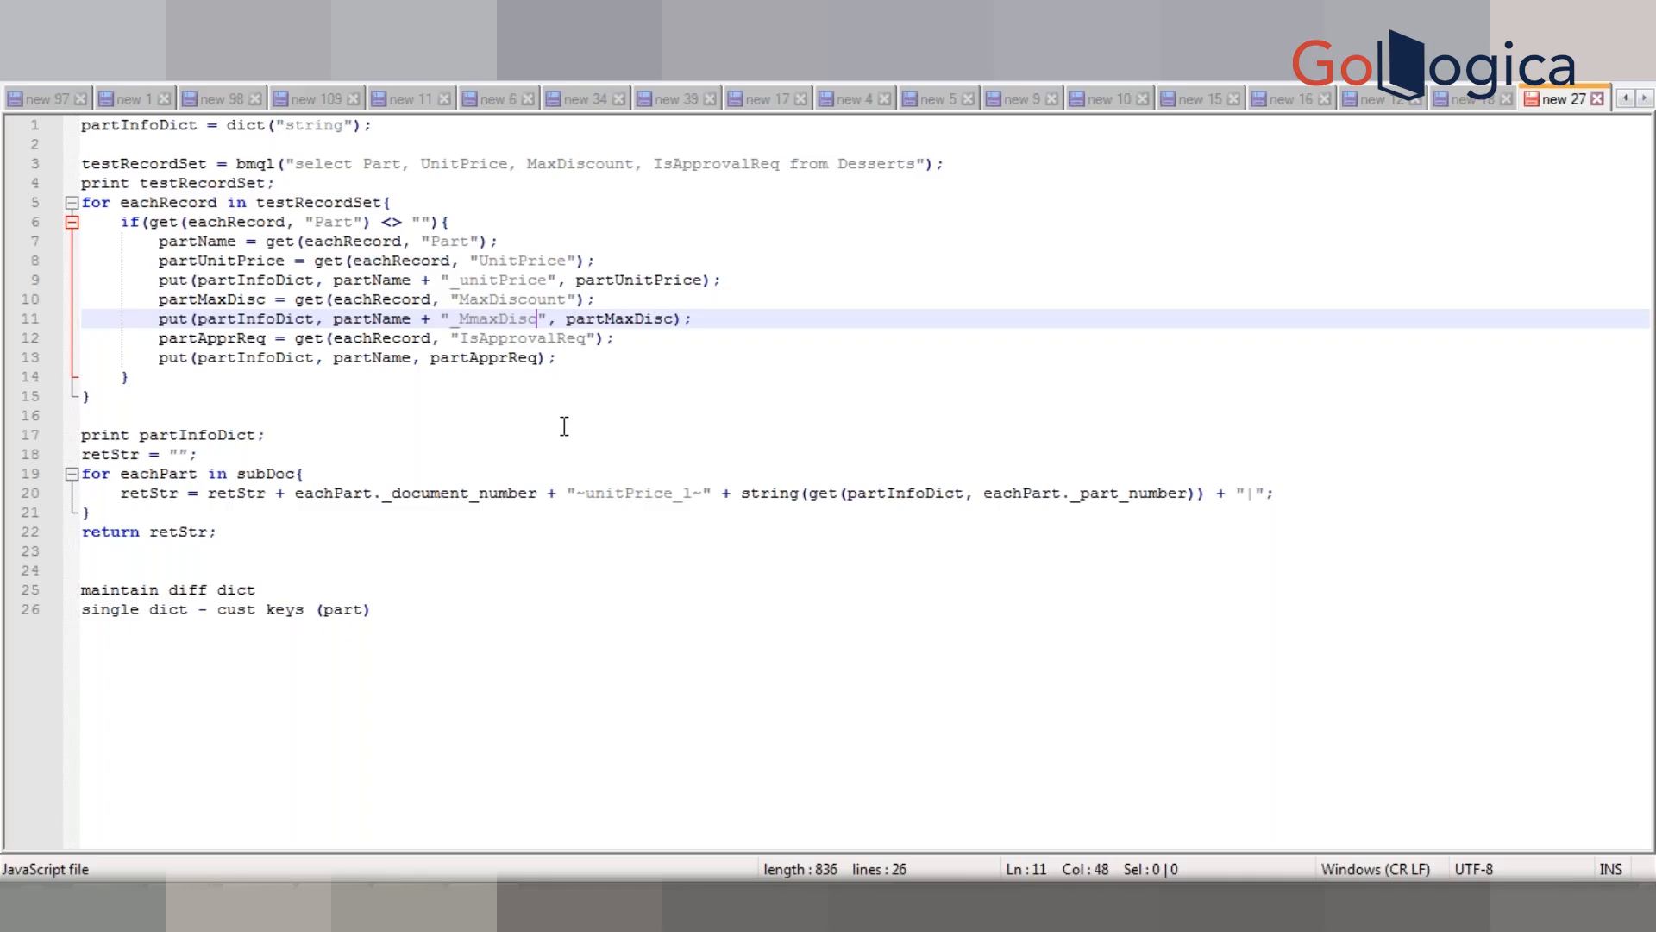
Step: Append + "_apprReq" to the partName key in the third put call on line 13
{"action": "left_click", "coordinate": [414, 360]}
{"action": "type", "text": "+ \"\""}
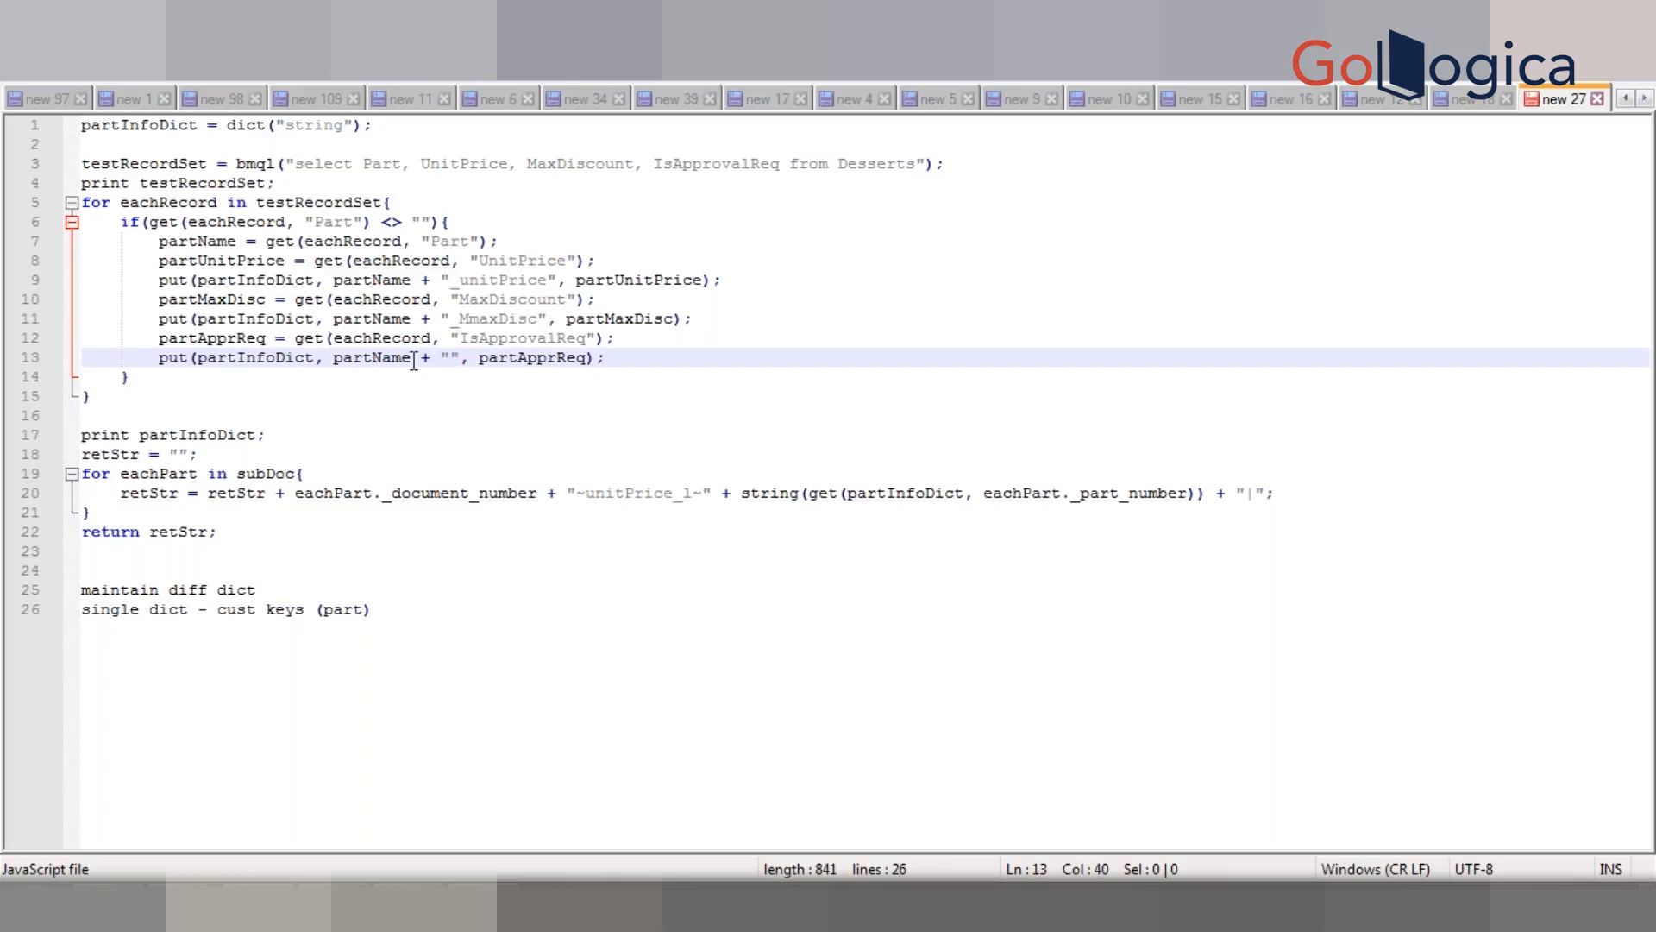
{"action": "type", "text": "_"}
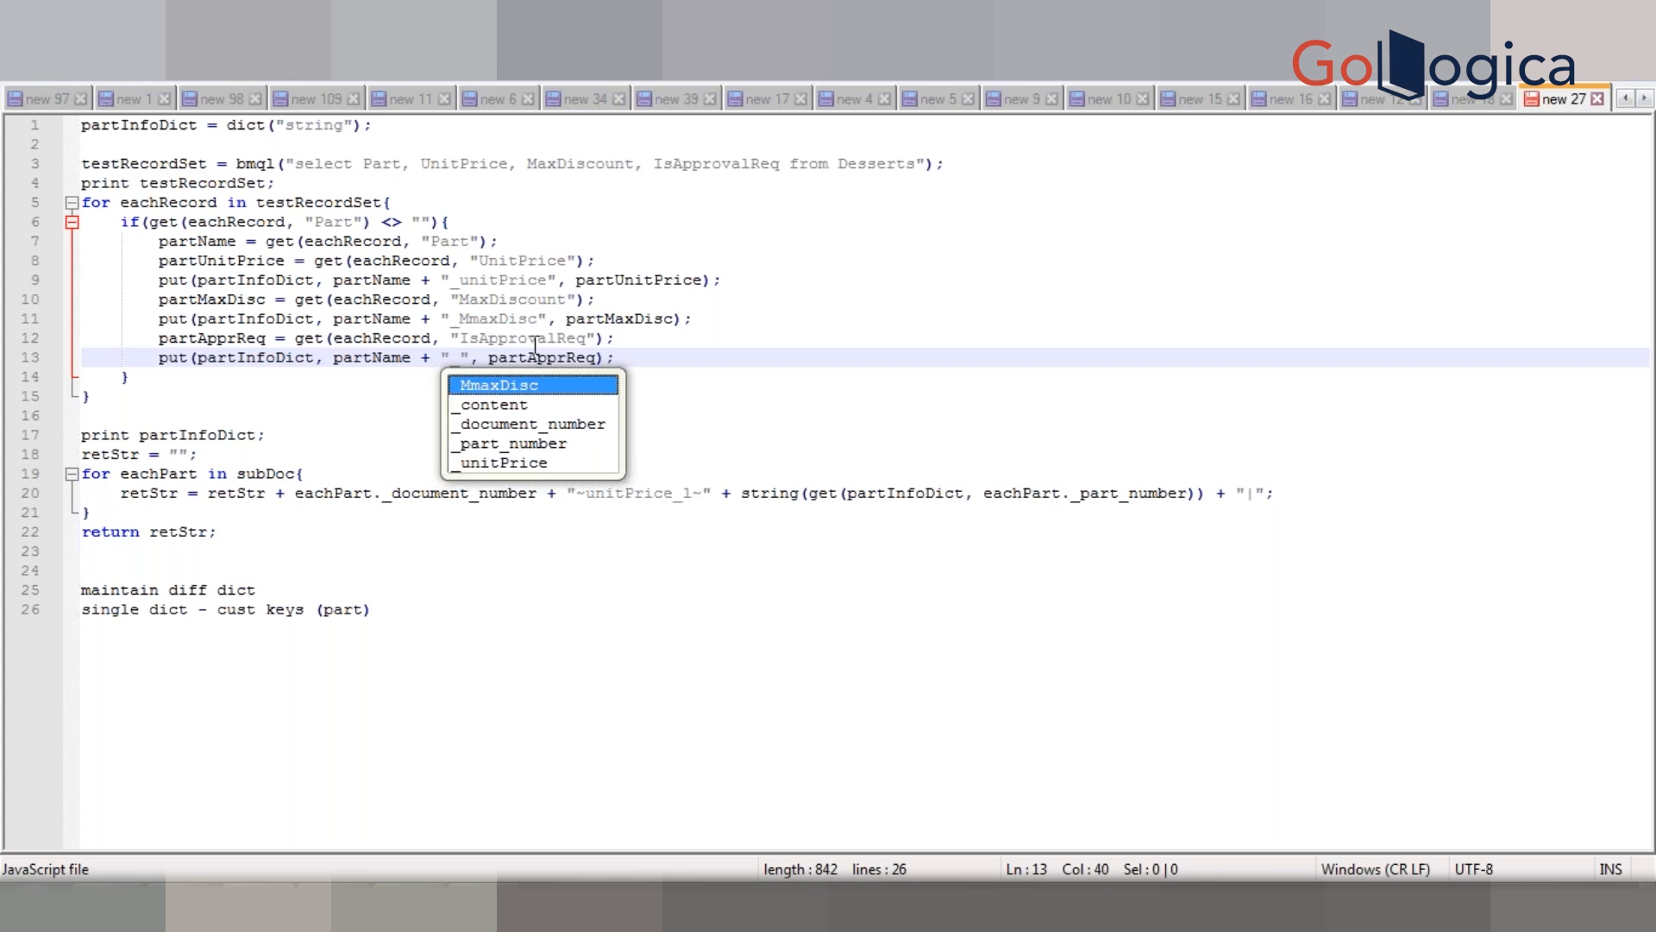
{"action": "key", "text": "Escape"}
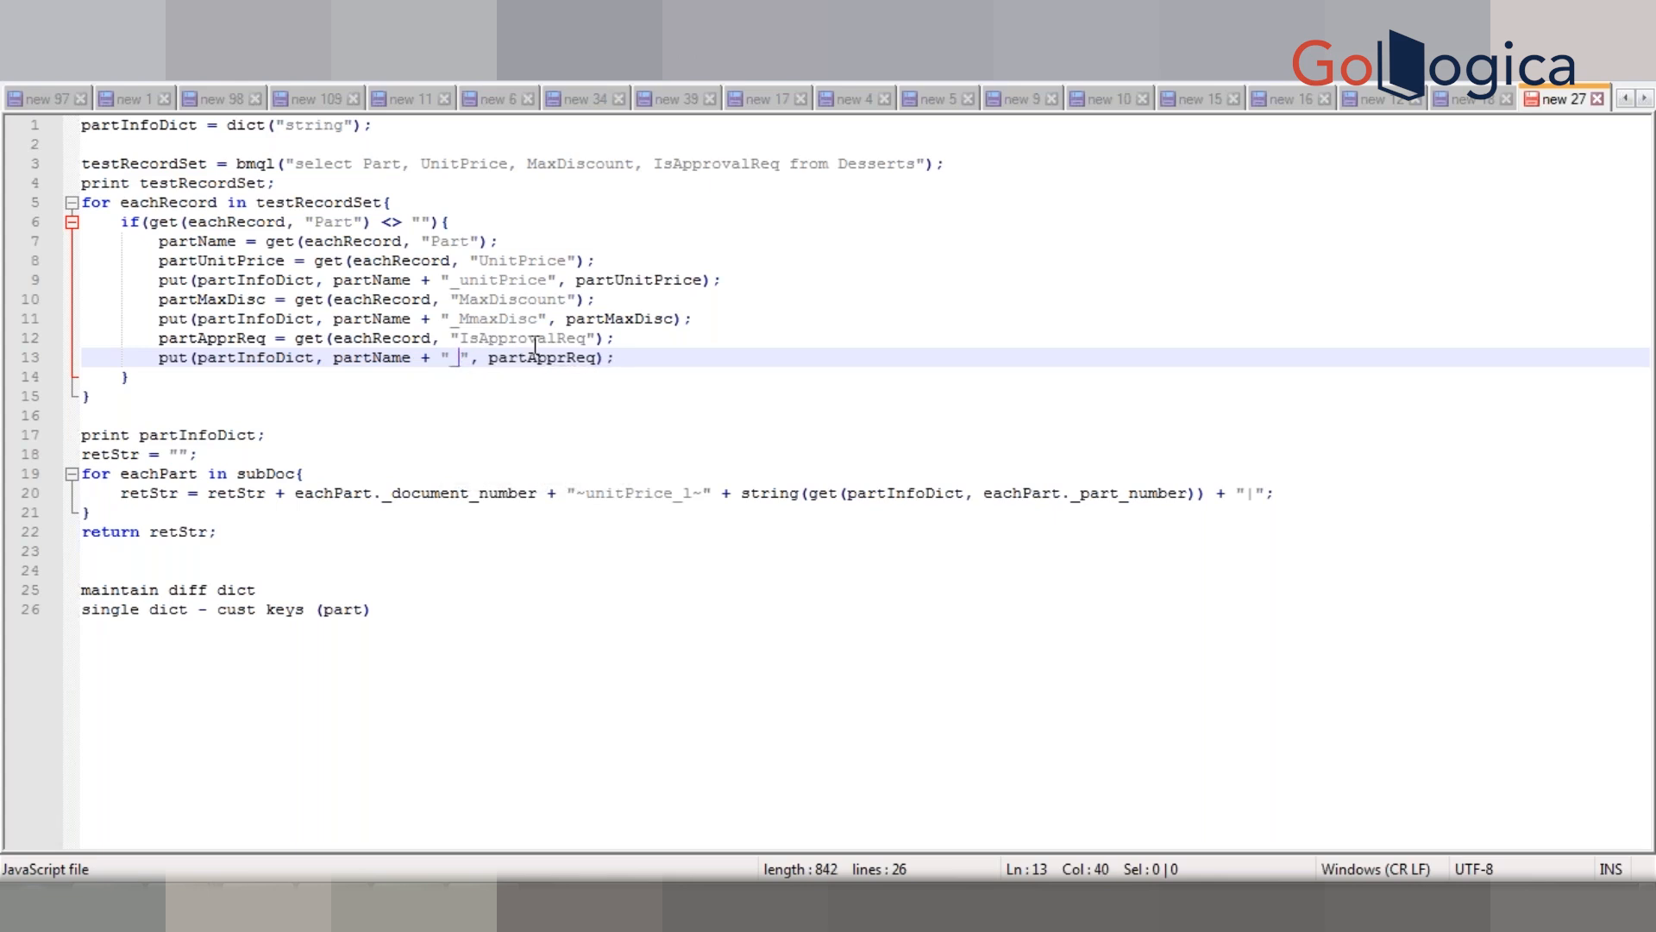
{"action": "type", "text": "apprReq"}
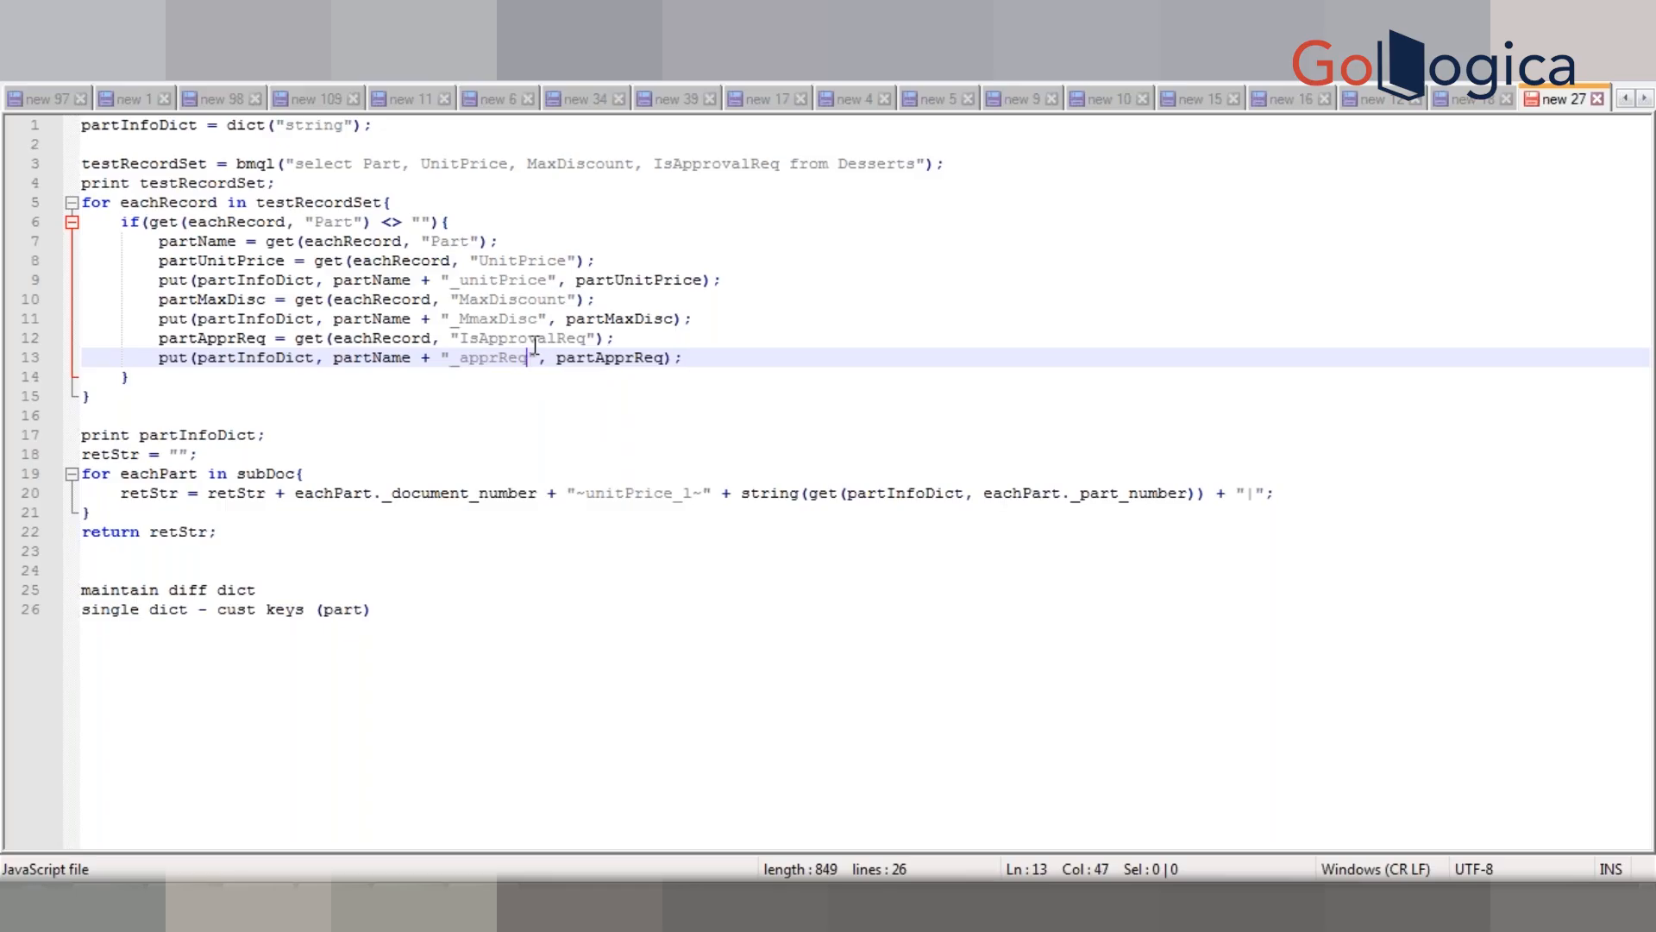
{"action": "left_click", "coordinate": [731, 356]}
Step: Copy the + "_unitPrice" suffix from line 9 and add it after eachPart._part_number in line 20's get call
{"action": "left_click", "coordinate": [1189, 494]}
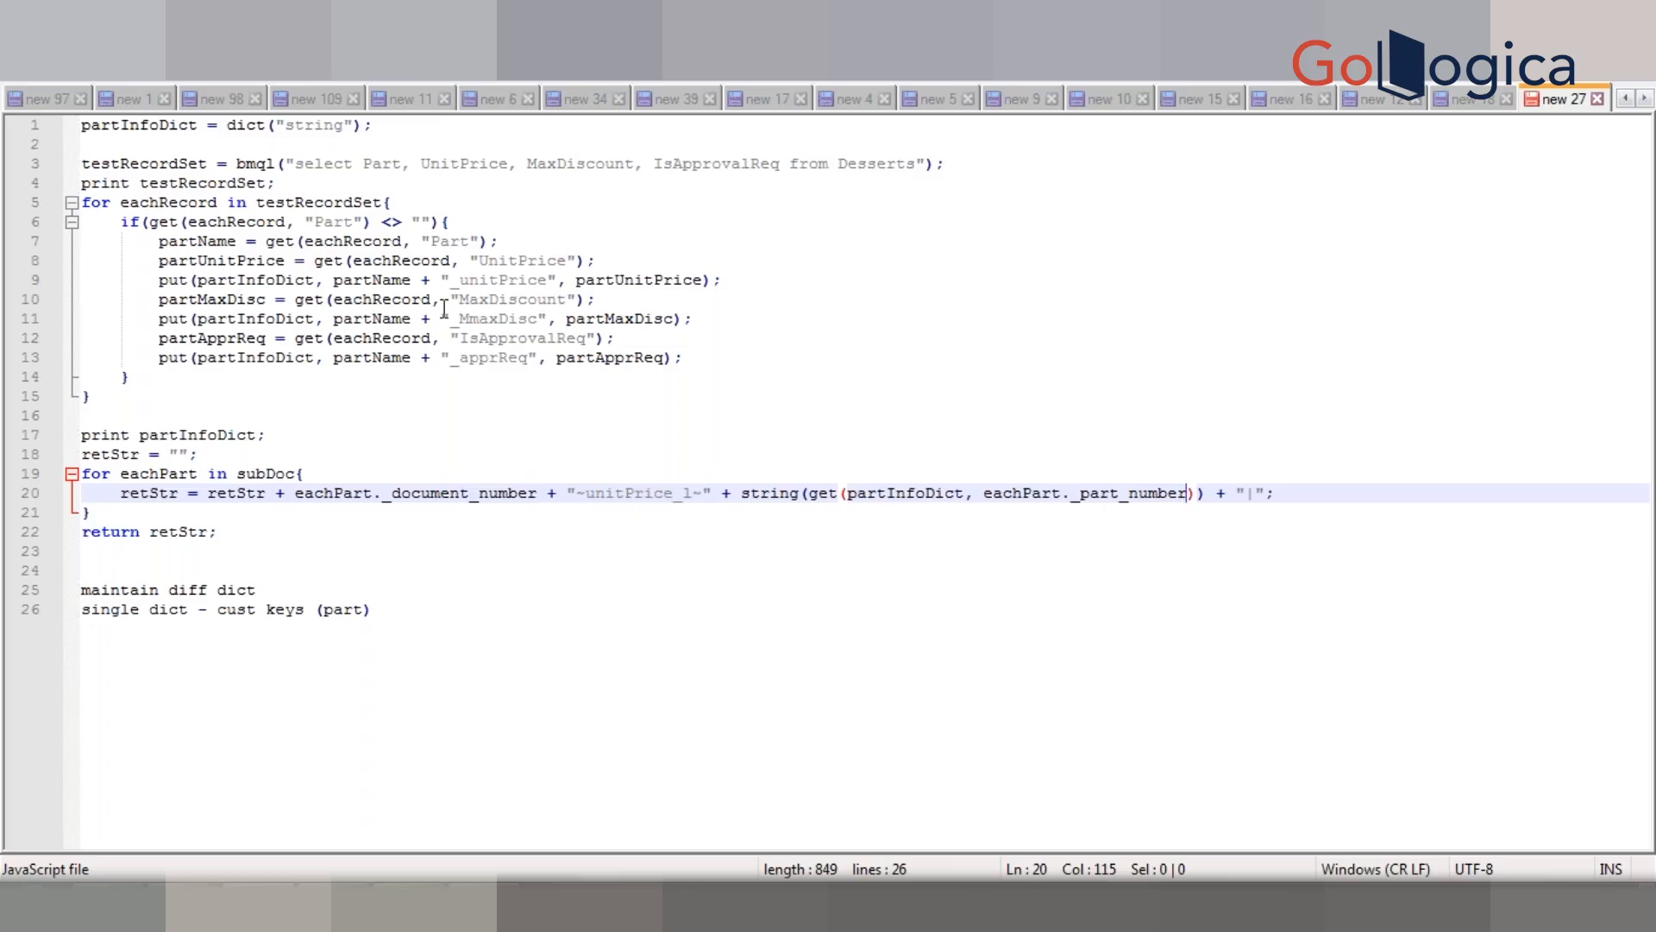
{"action": "left_click_drag", "start_coordinate": [412, 287], "coordinate": [560, 278]}
{"action": "key", "text": "ctrl+c"}
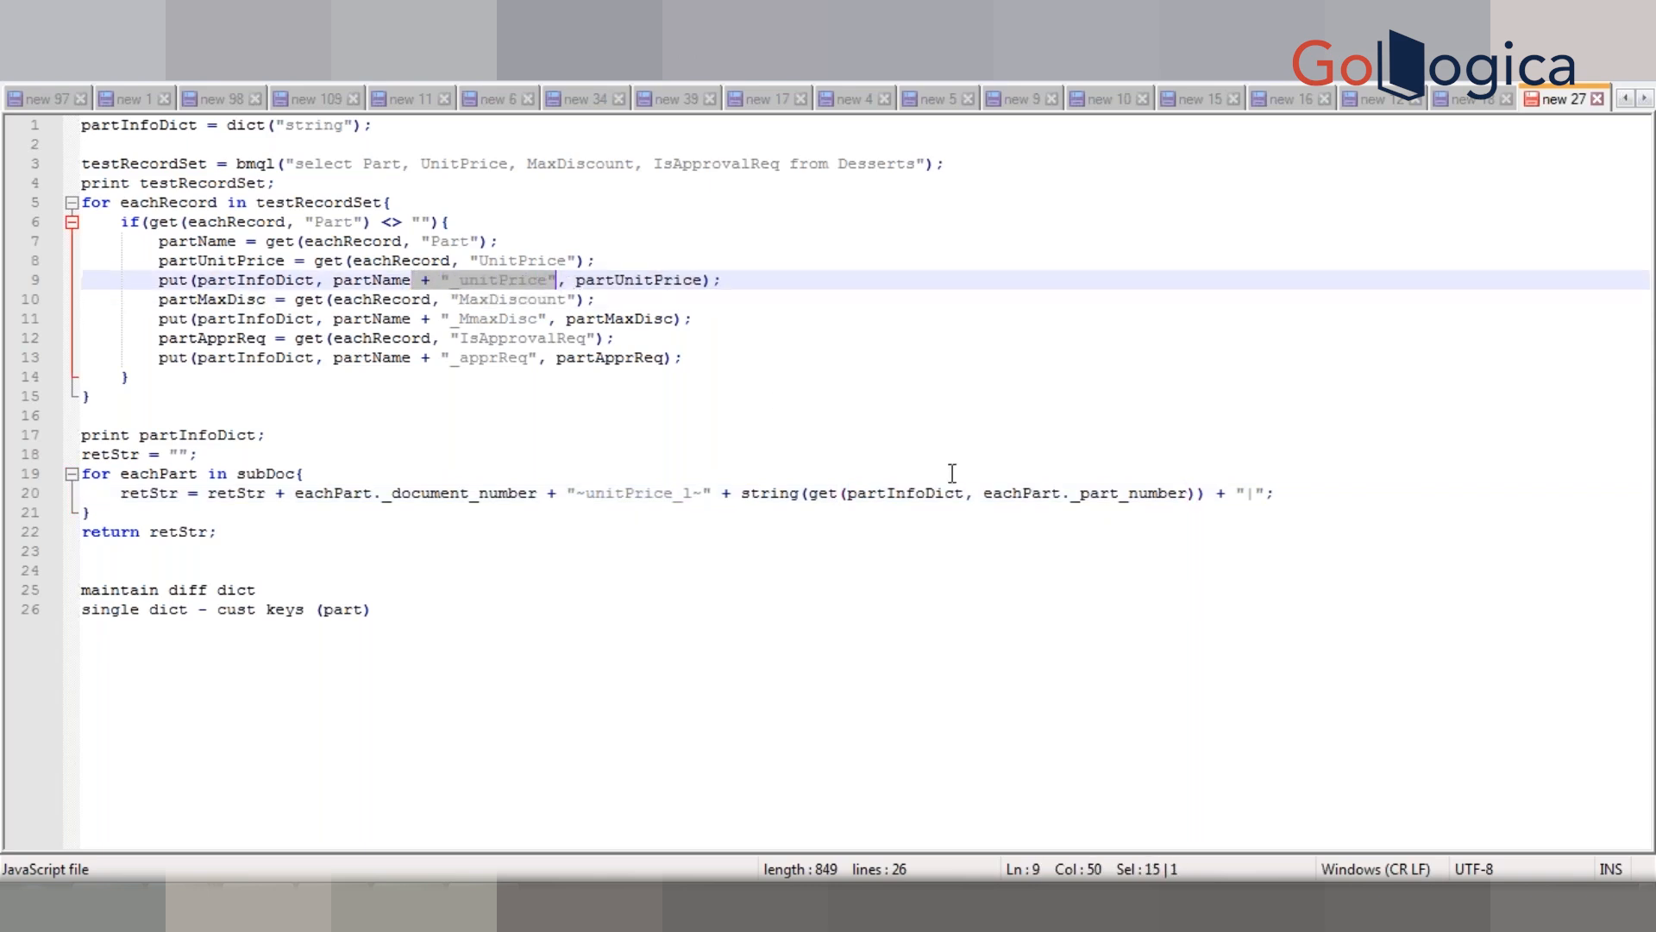
{"action": "left_click", "coordinate": [1187, 499]}
{"action": "type", "text": "+"}
{"action": "key", "text": "BackSpace"}
{"action": "key", "text": "ctrl+v"}
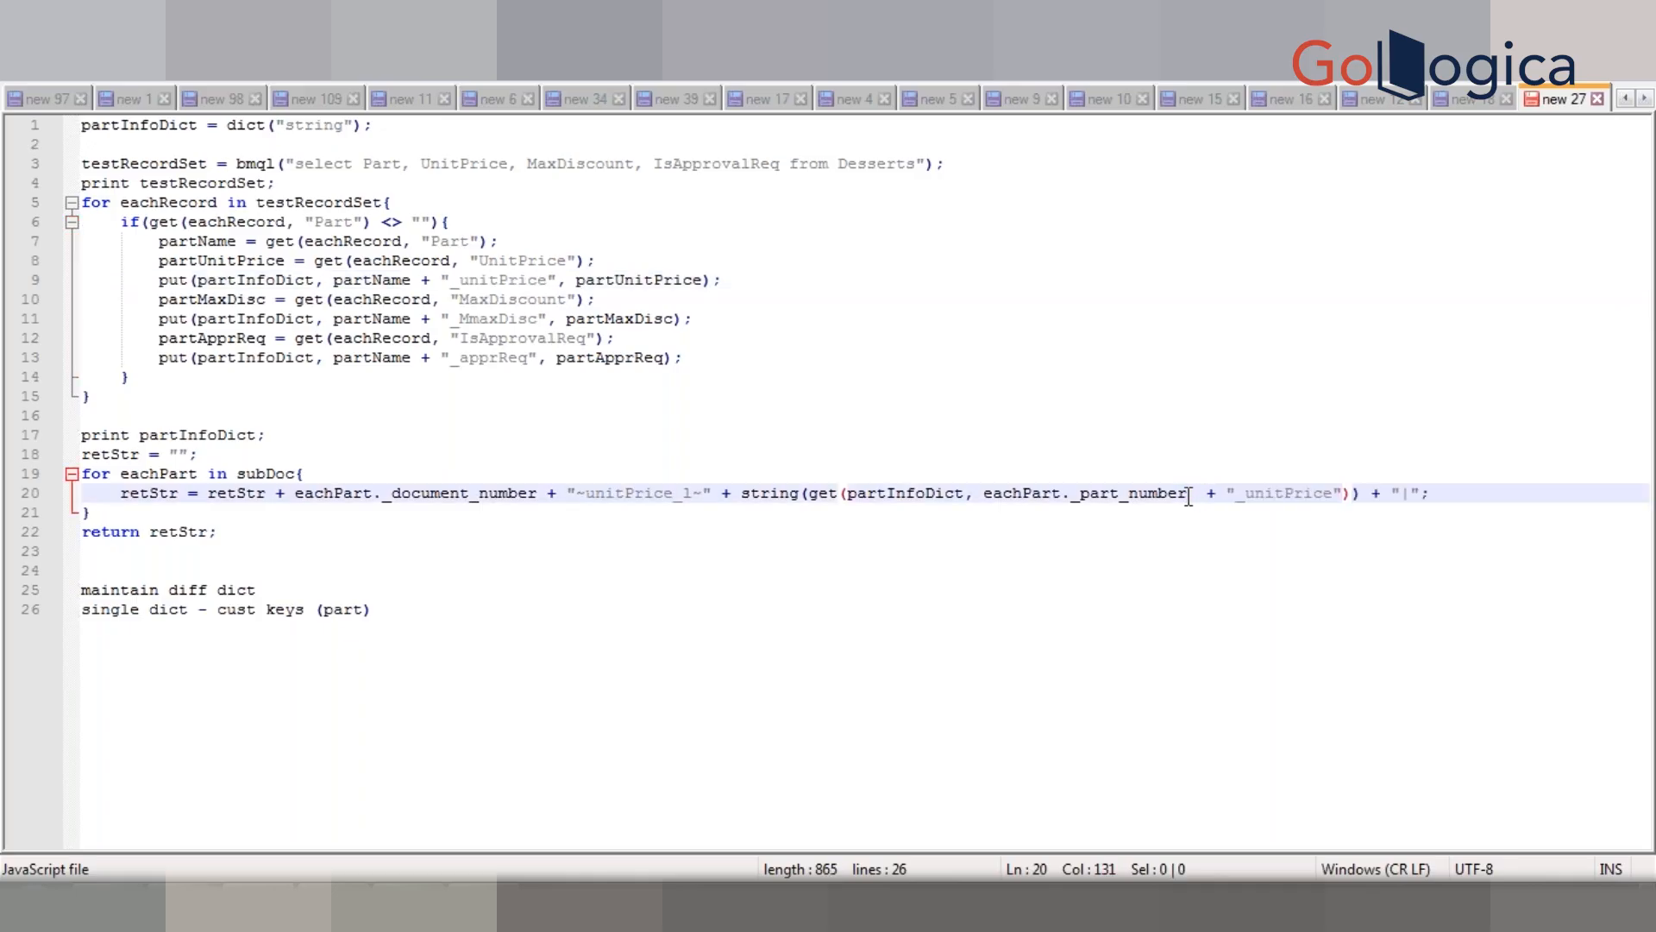
Step: Duplicate the retStr concatenation line twice inside the subDoc loop
{"action": "left_click", "coordinate": [1460, 501]}
{"action": "key", "text": "ctrl+d"}
{"action": "key", "text": "ctrl+d"}
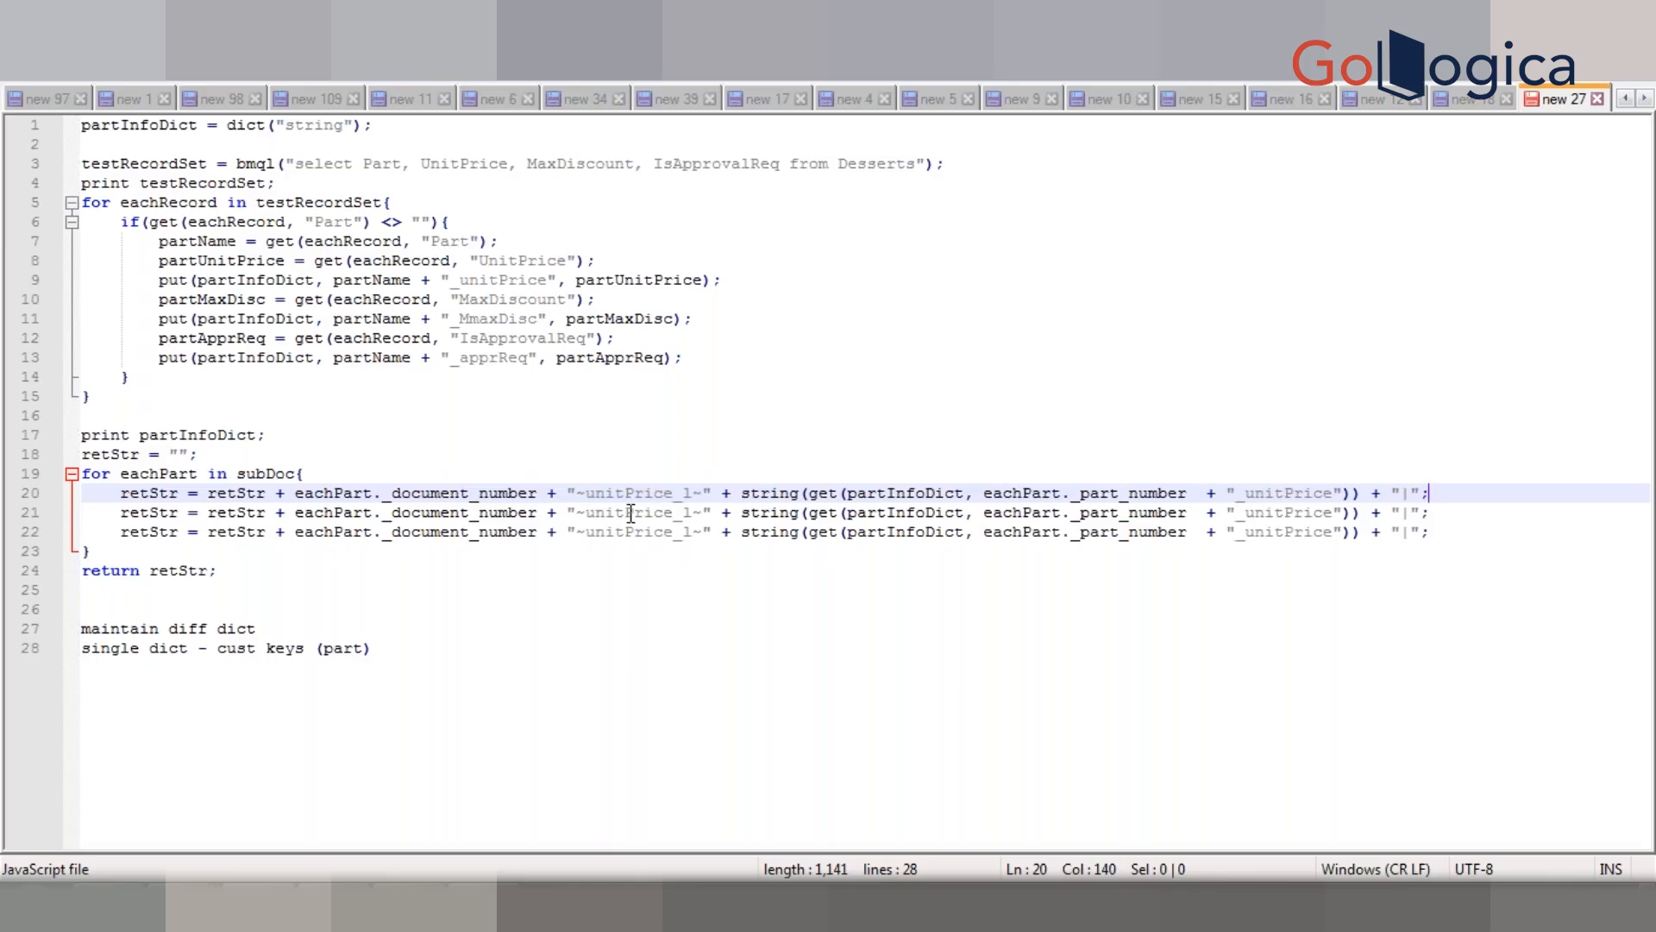
Step: Switch to Oracle CPQ Cloud, return to the Document List and open the attribute list of Sub Doc
{"action": "key", "text": "alt+Tab"}
{"action": "key", "text": "alt+Tab"}
{"action": "key", "text": "Tab"}
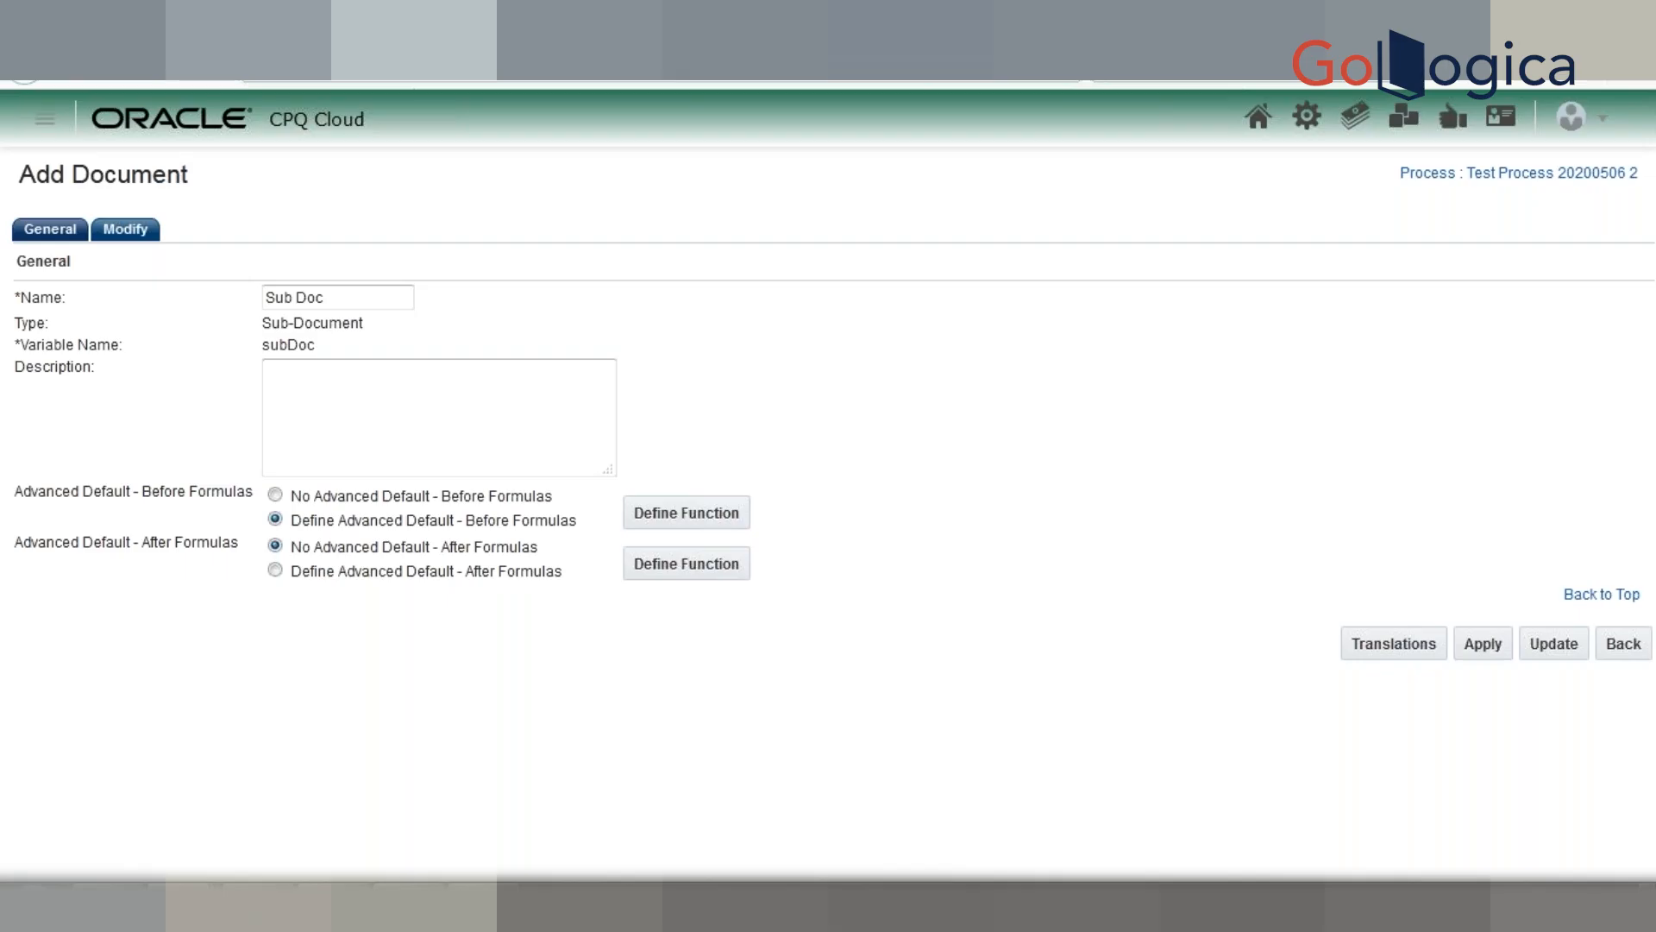
{"action": "left_click", "coordinate": [552, 22]}
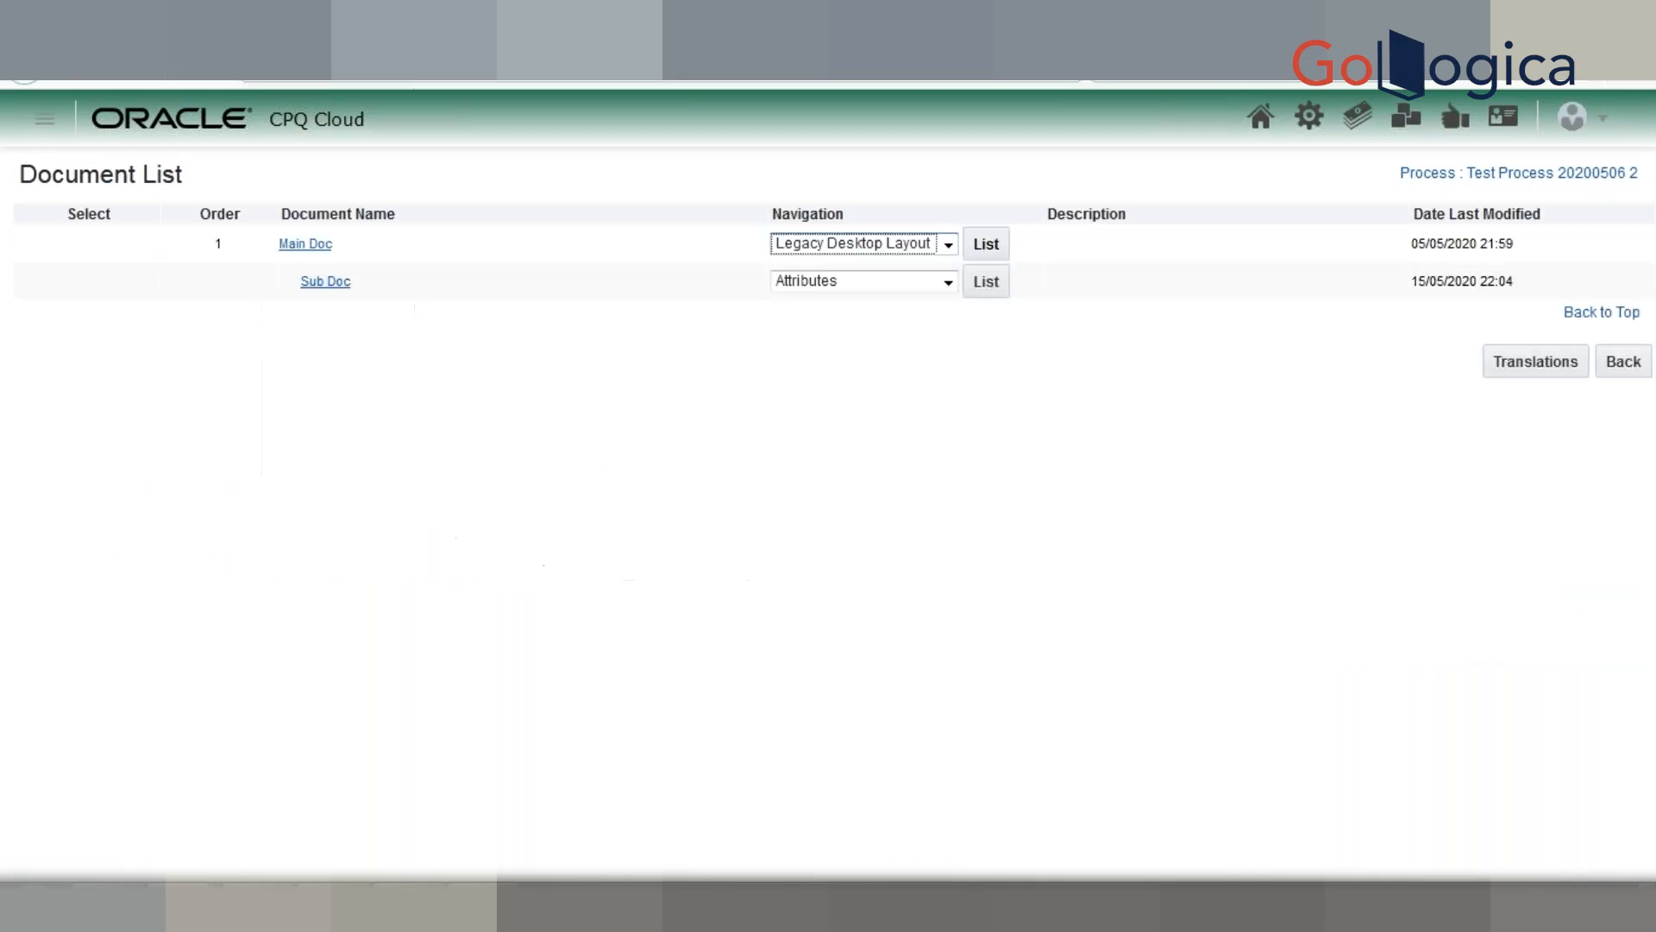
{"action": "left_click", "coordinate": [984, 297]}
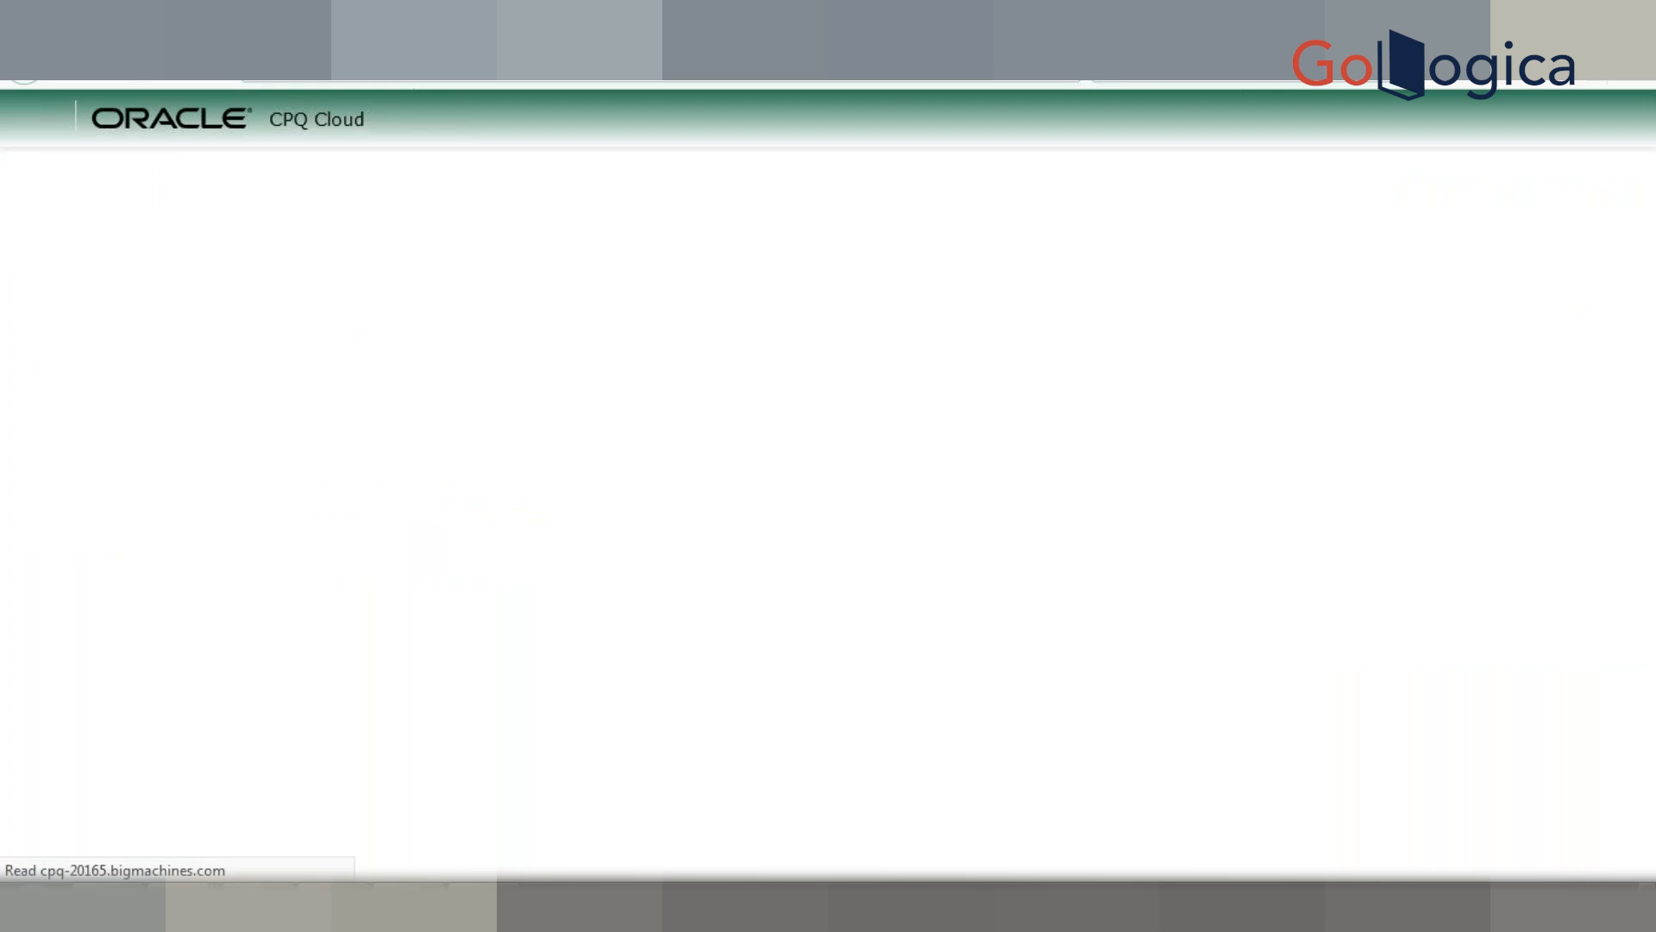
Step: Copy the MaxDiscount attribute's variable name, maxDiscount_l, and switch back to the script in Notepad++
{"action": "scroll", "coordinate": [583, 498], "scroll_direction": "down", "scroll_amount": 10}
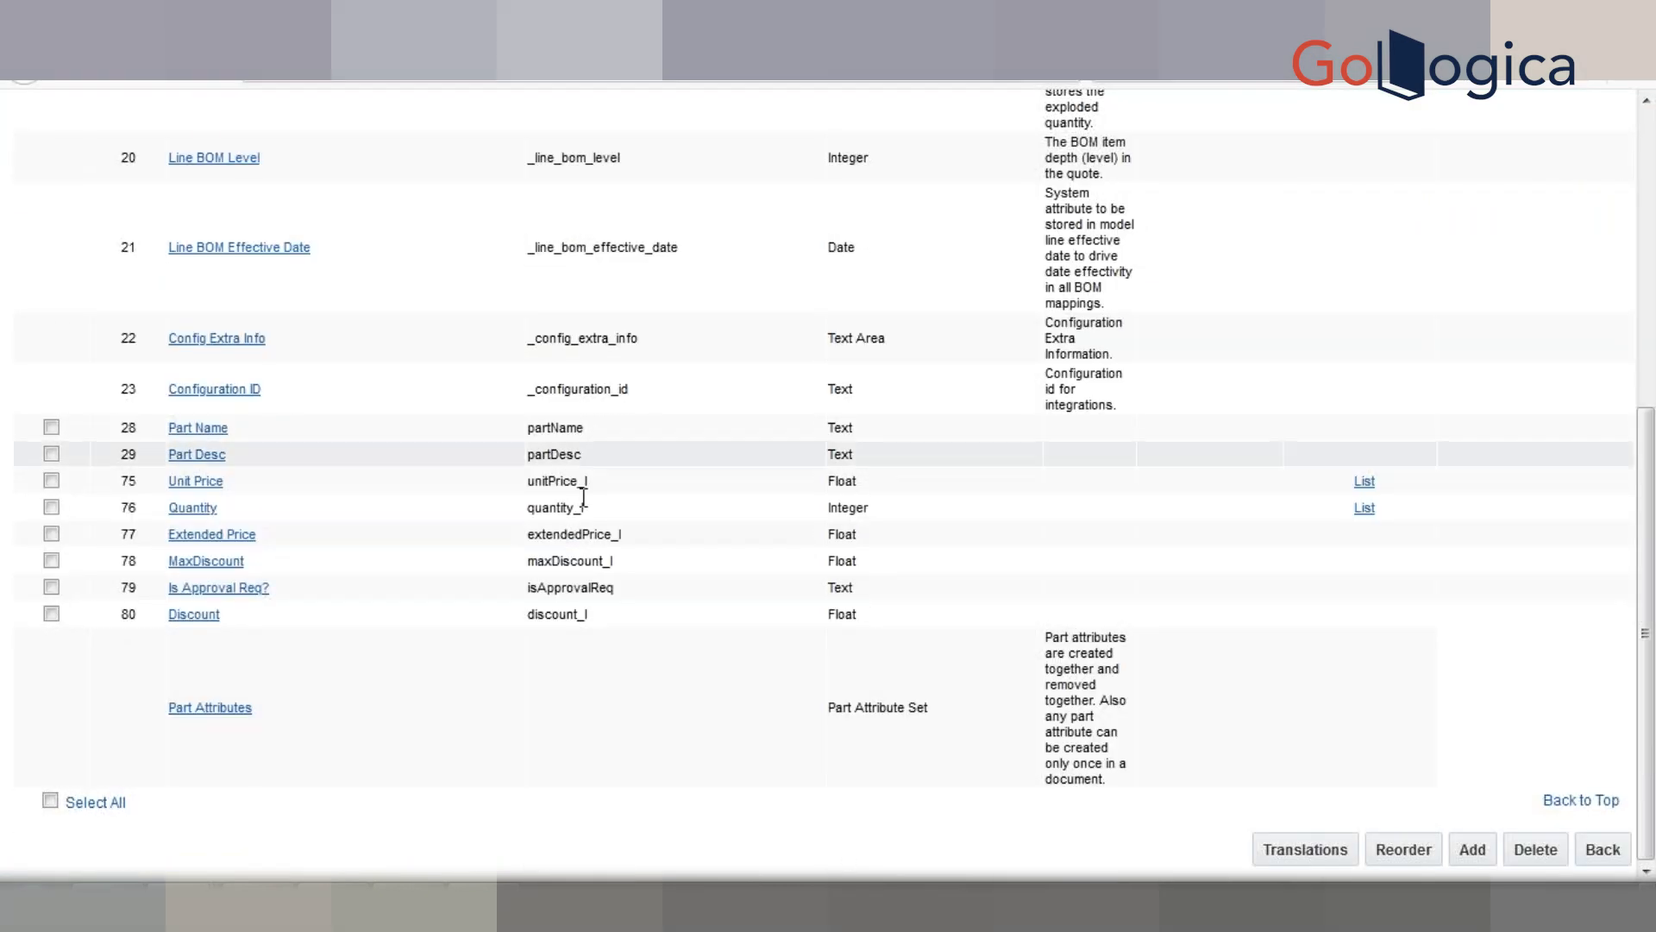
{"action": "double_click", "coordinate": [604, 561]}
{"action": "key", "text": "ctrl+c"}
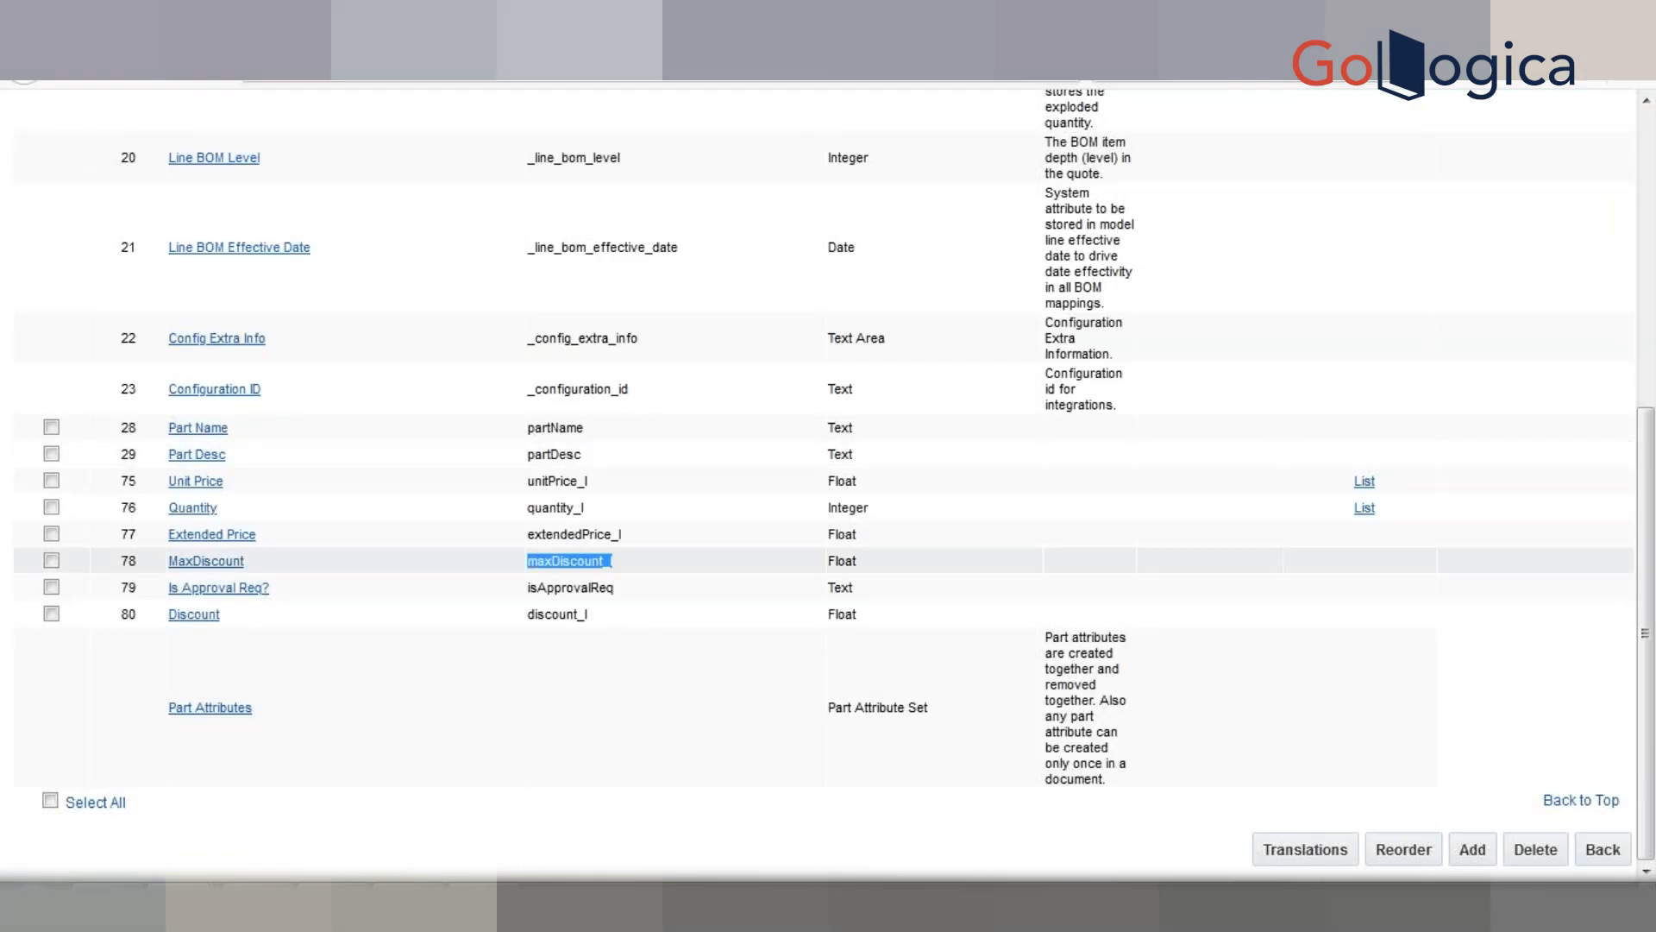
{"action": "key", "text": "alt+Tab"}
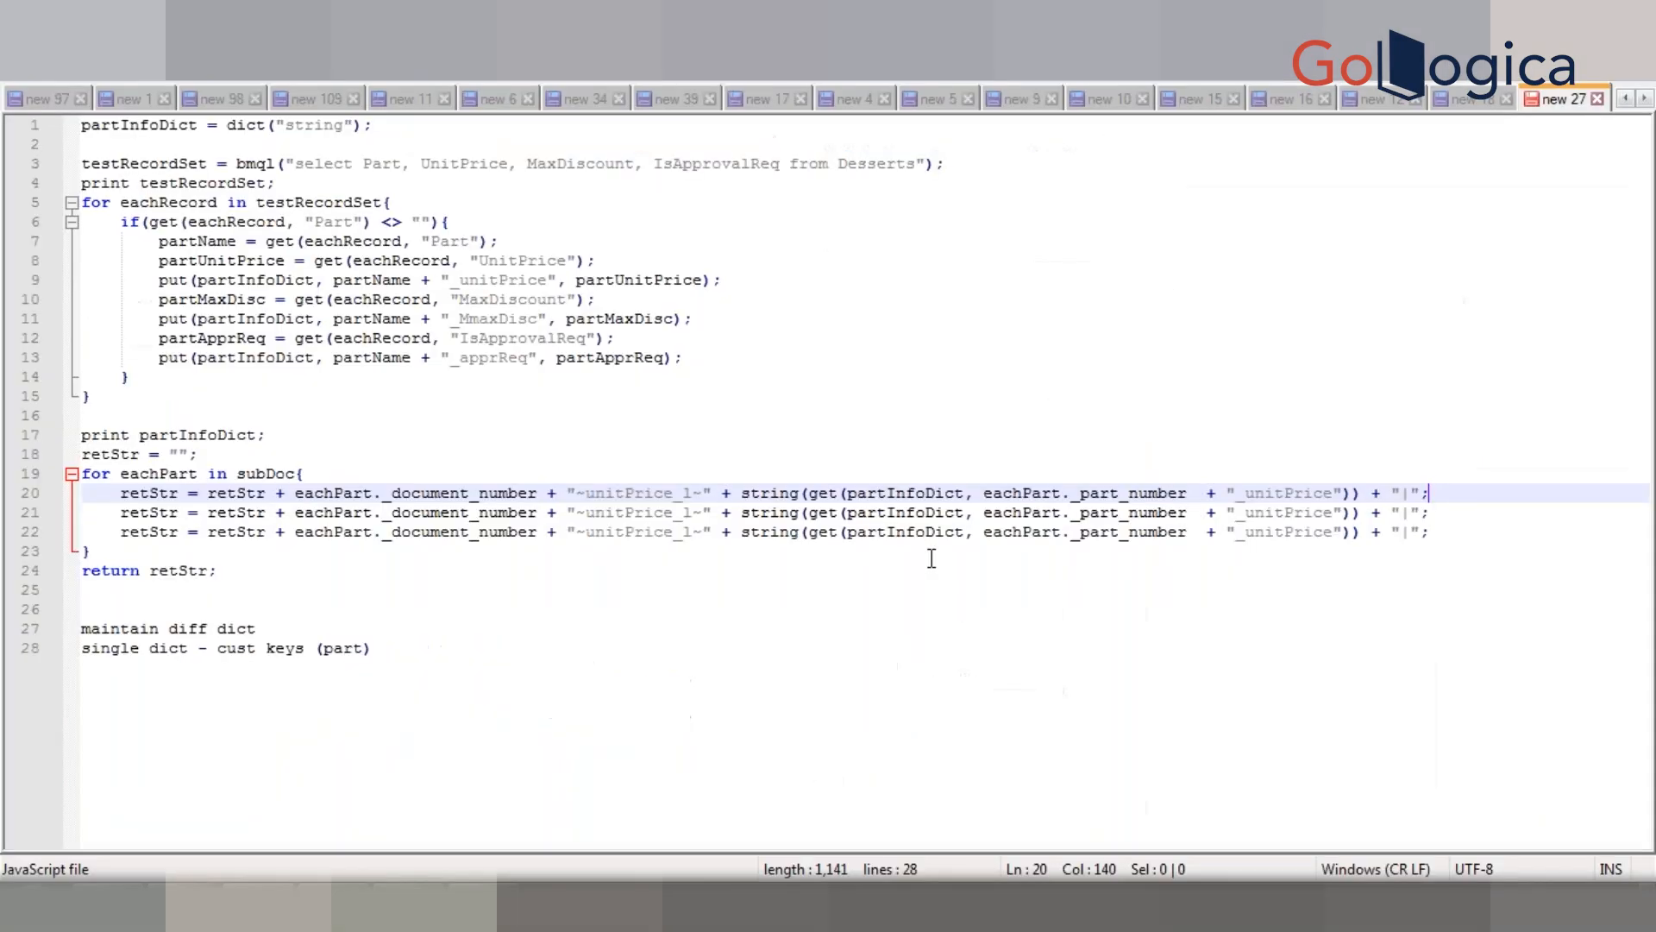
Step: Replace unitPrice_l with maxDiscount_l in line 21 and with isApprovalReq, copied from the Sub Doc attribute list, in line 22
{"action": "double_click", "coordinate": [635, 512]}
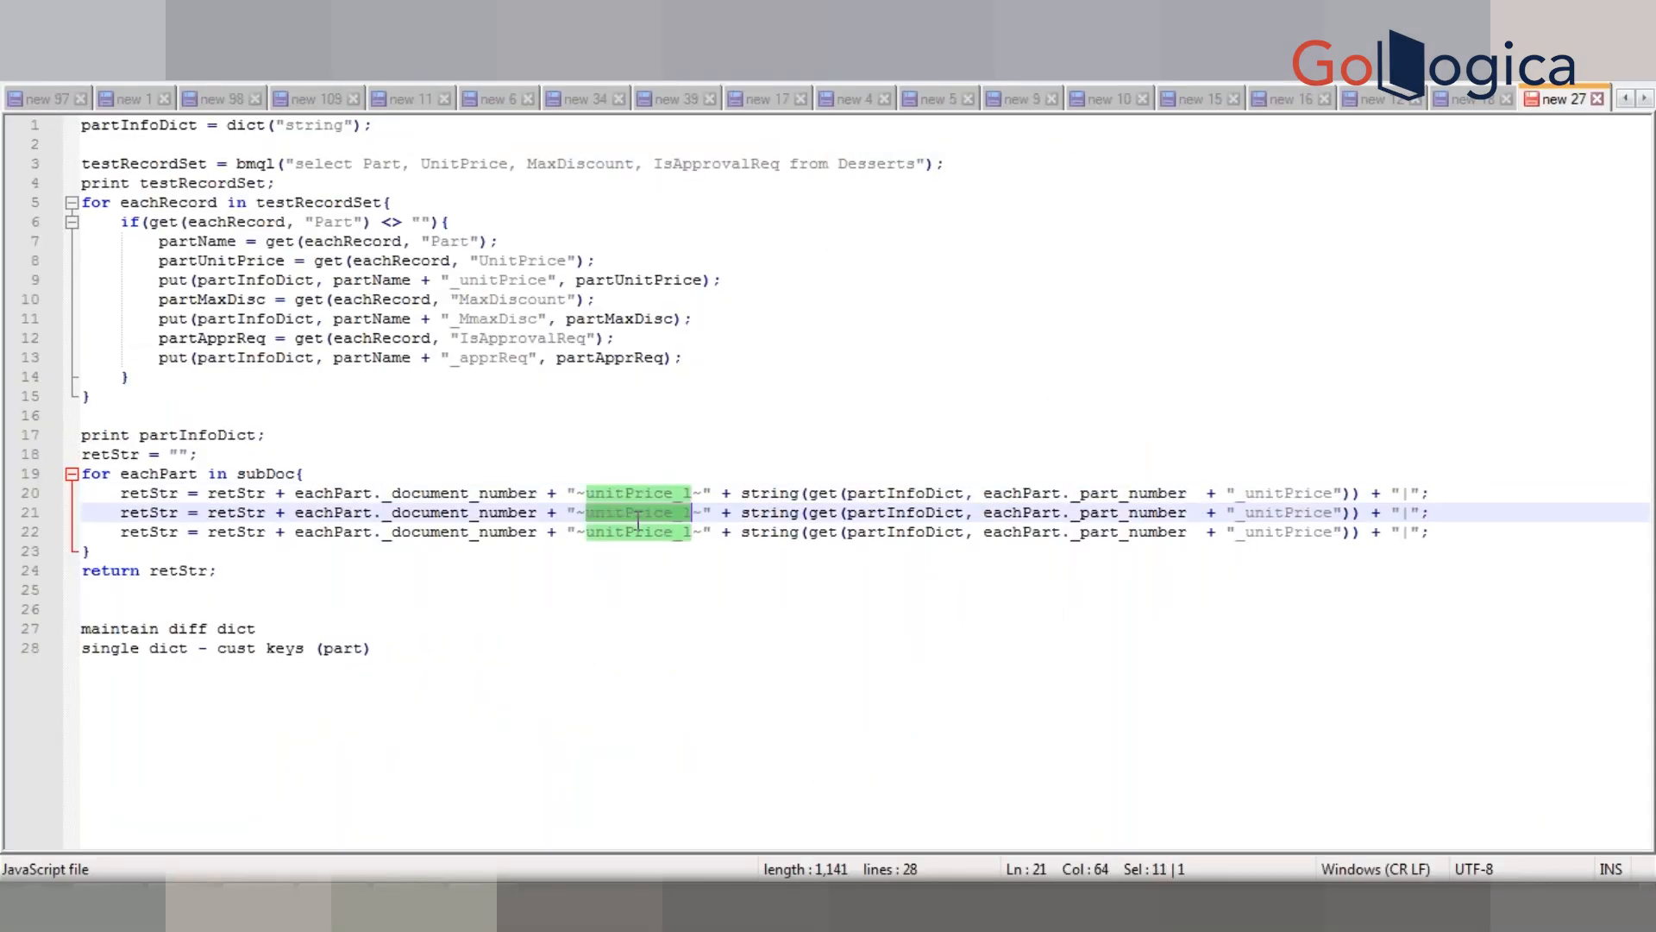
{"action": "key", "text": "ctrl+v"}
{"action": "key", "text": "alt+Tab"}
{"action": "key", "text": "alt+Tab"}
{"action": "double_click", "coordinate": [585, 587]}
{"action": "key", "text": "ctrl+c"}
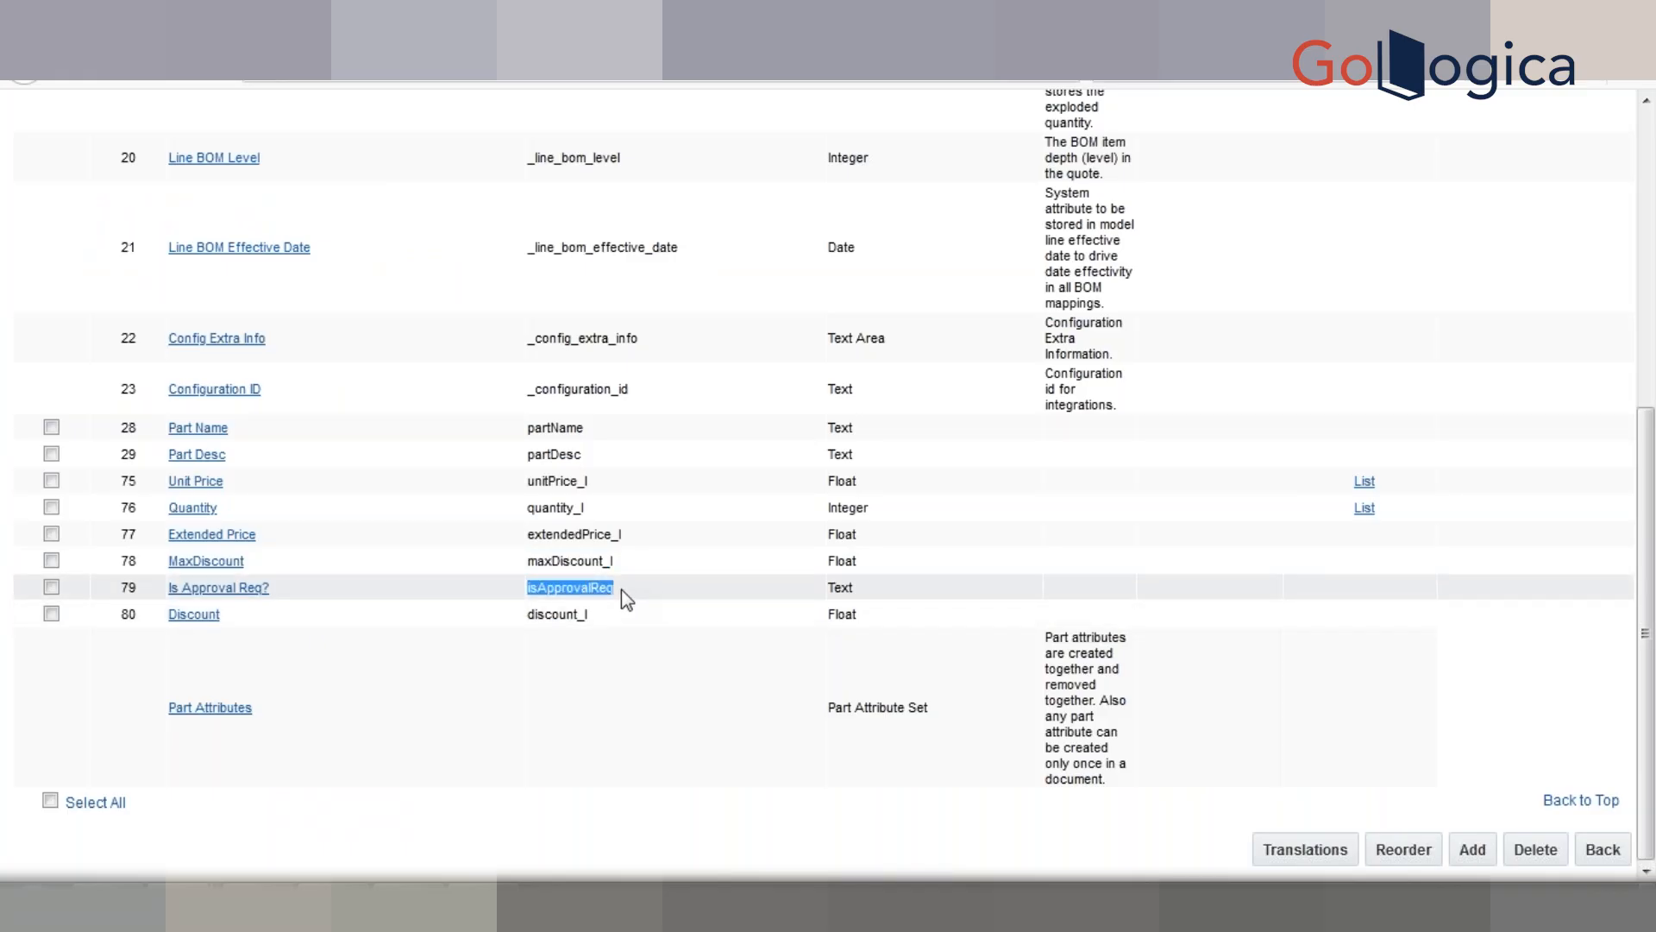
{"action": "key", "text": "alt+Tab"}
{"action": "double_click", "coordinate": [648, 531]}
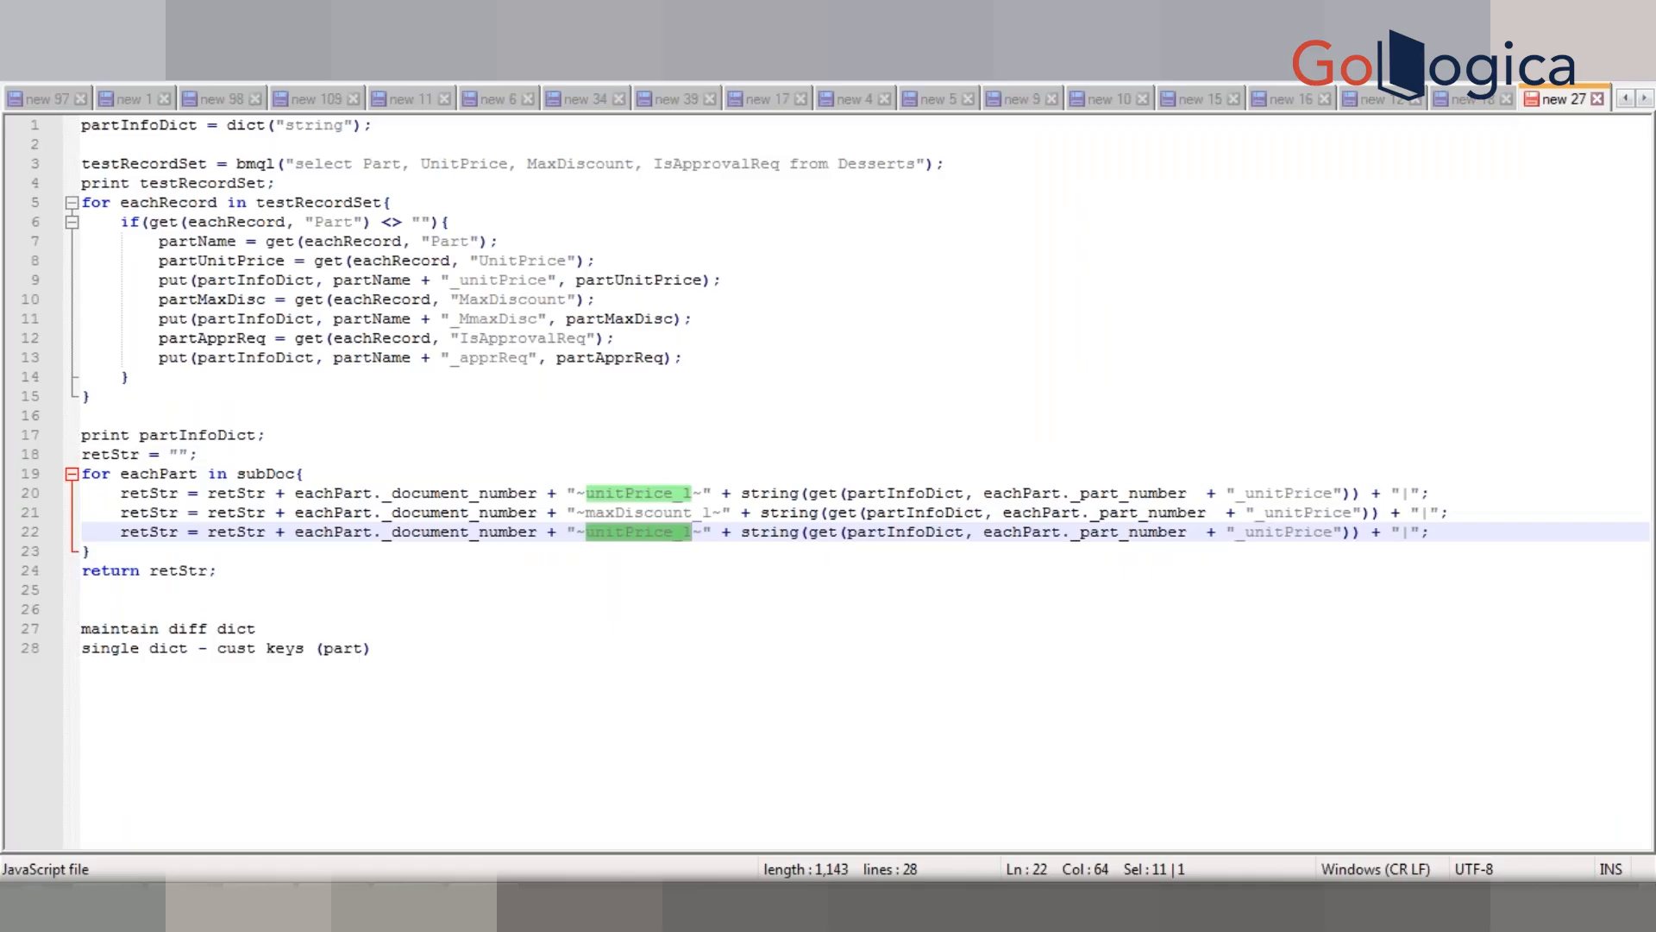
{"action": "key", "text": "ctrl+v"}
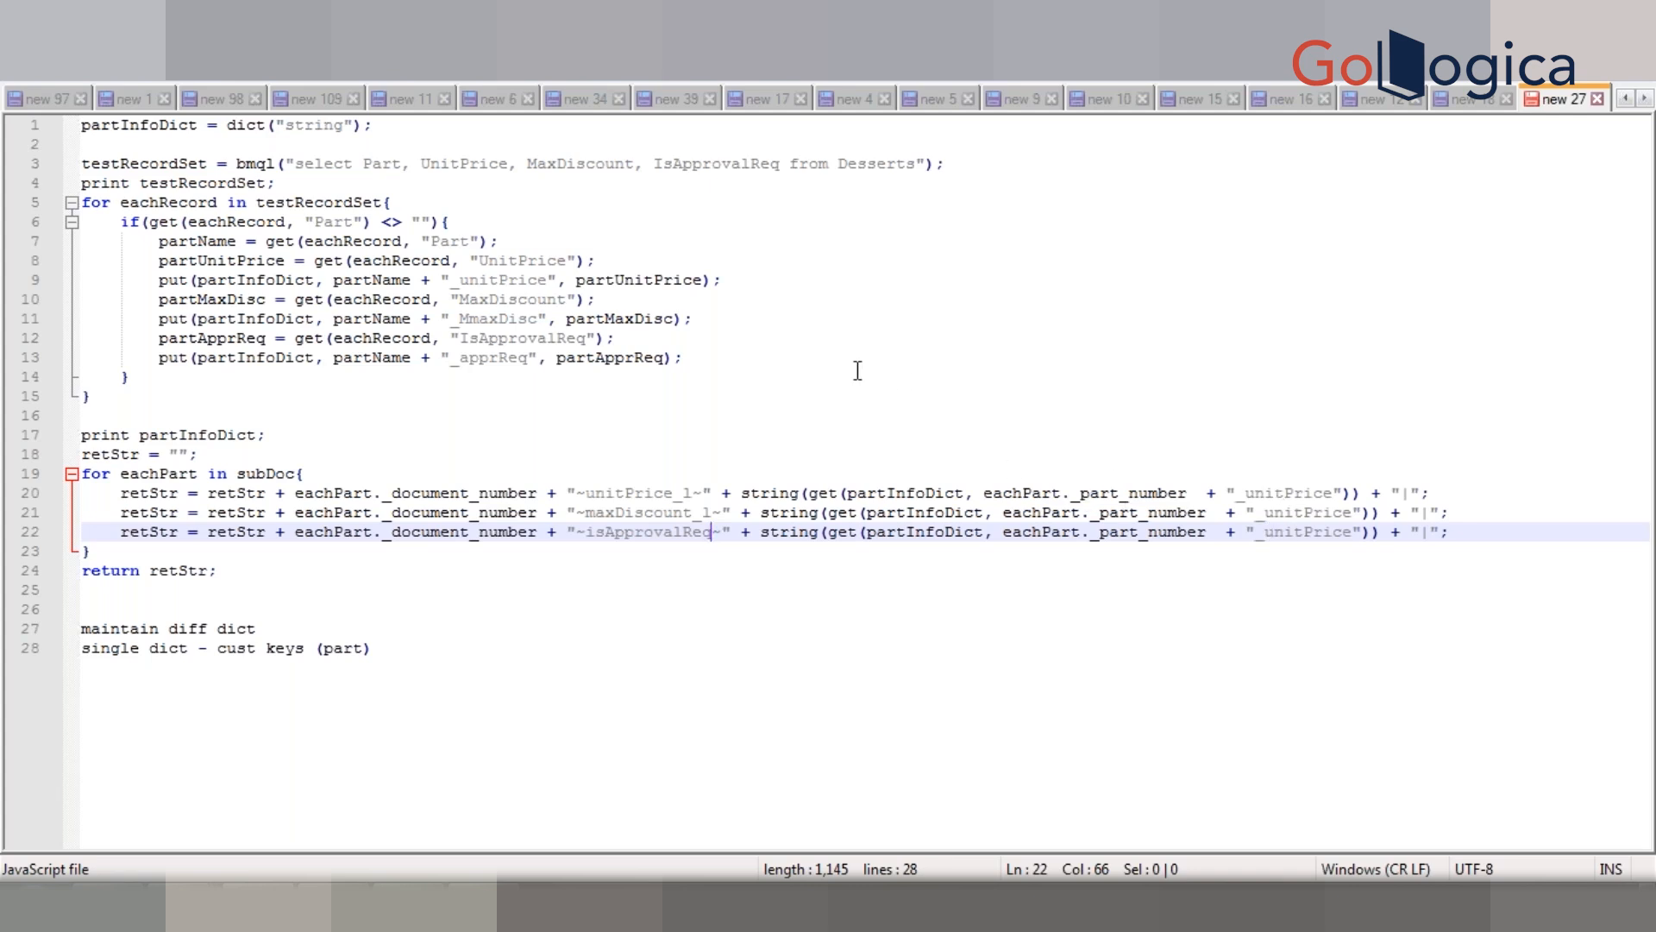
Step: Correct line 11's key suffix to _maxDisc and copy it over _unitPrice in line 21's get call
{"action": "left_click", "coordinate": [474, 320]}
{"action": "key", "text": "BackSpace"}
{"action": "double_click", "coordinate": [488, 318]}
{"action": "key", "text": "ctrl+c"}
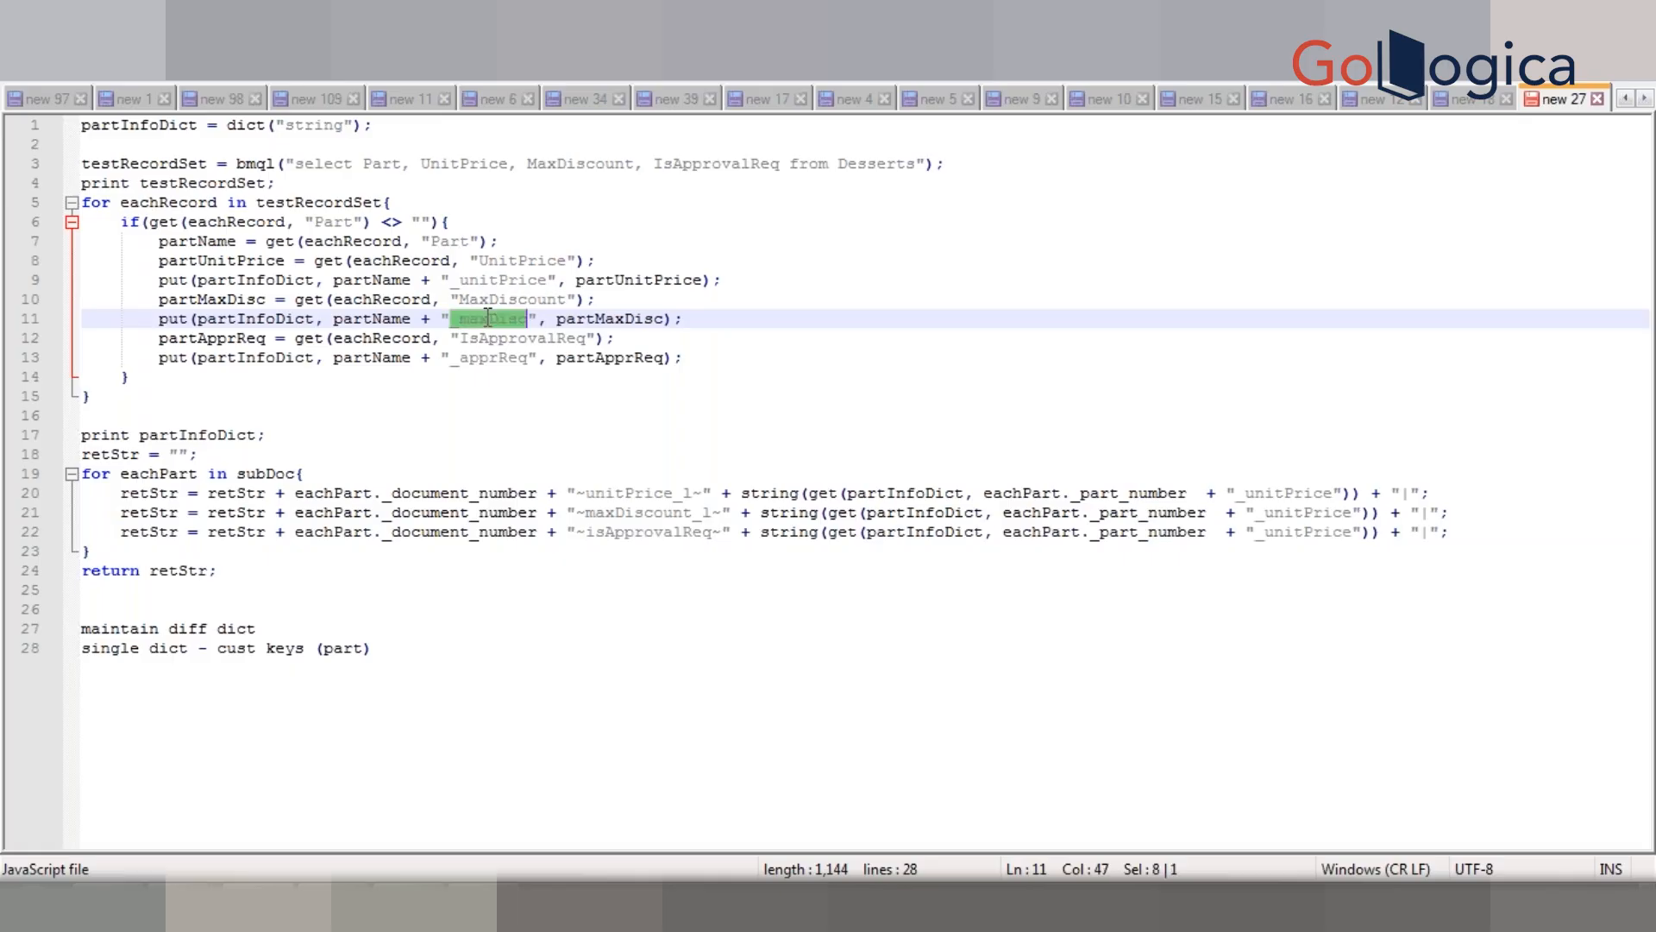
{"action": "double_click", "coordinate": [1297, 514]}
{"action": "key", "text": "ctrl+v"}
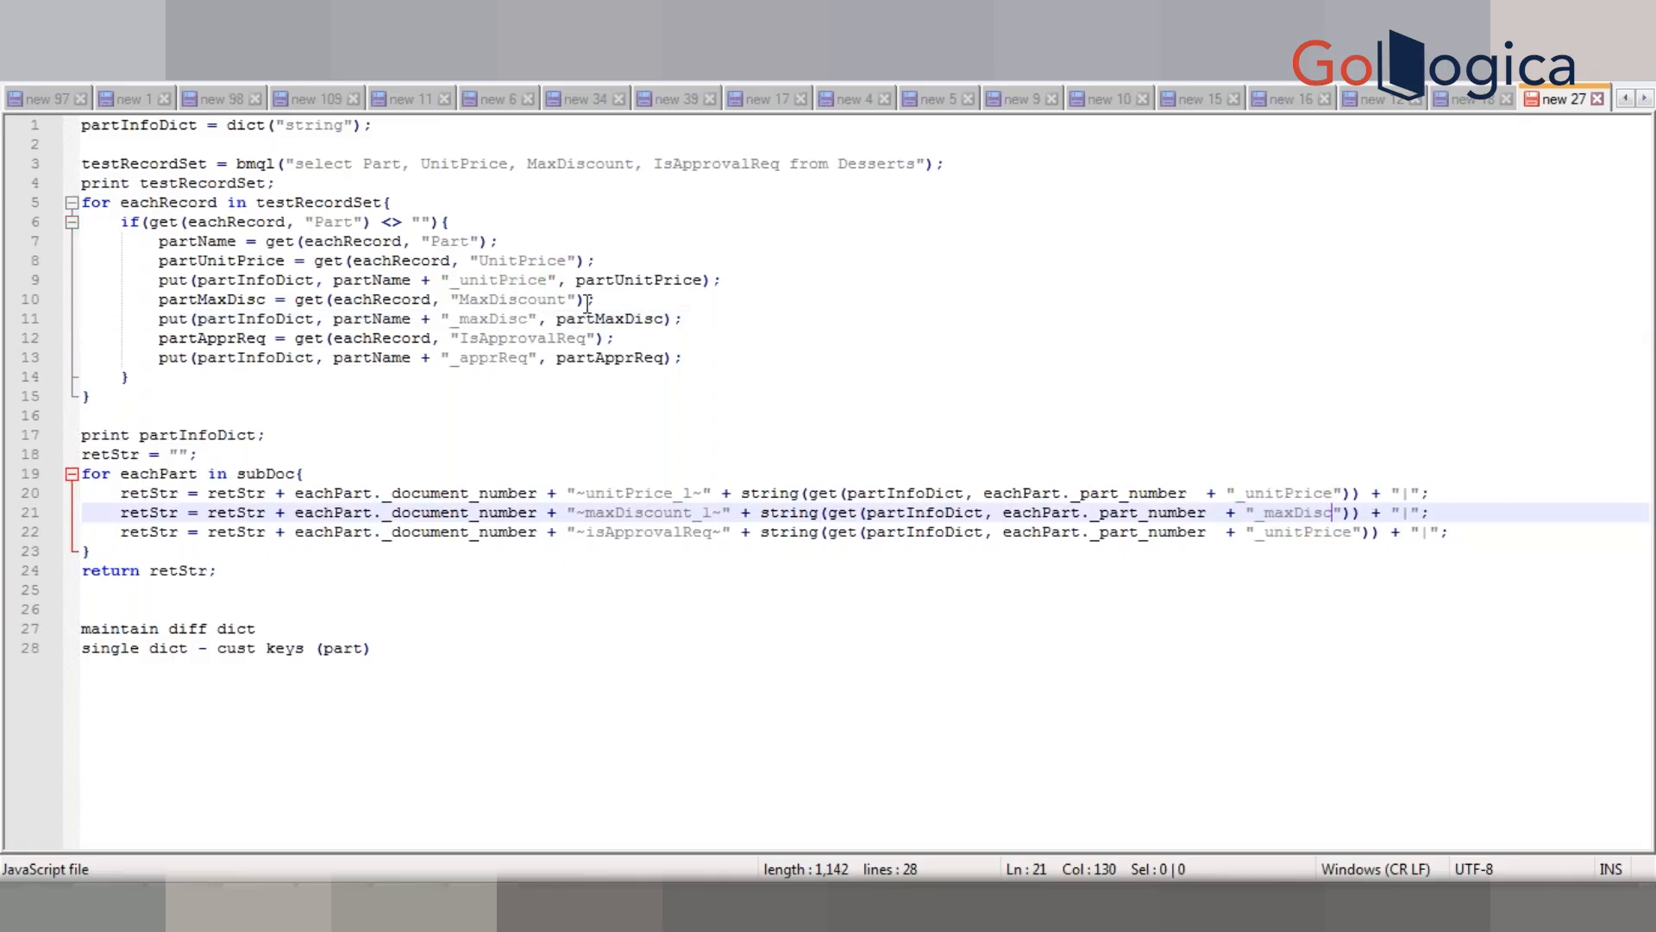
Step: Copy the _apprReq suffix from line 13 over _unitPrice in line 22's get call
{"action": "double_click", "coordinate": [493, 359]}
{"action": "key", "text": "ctrl+c"}
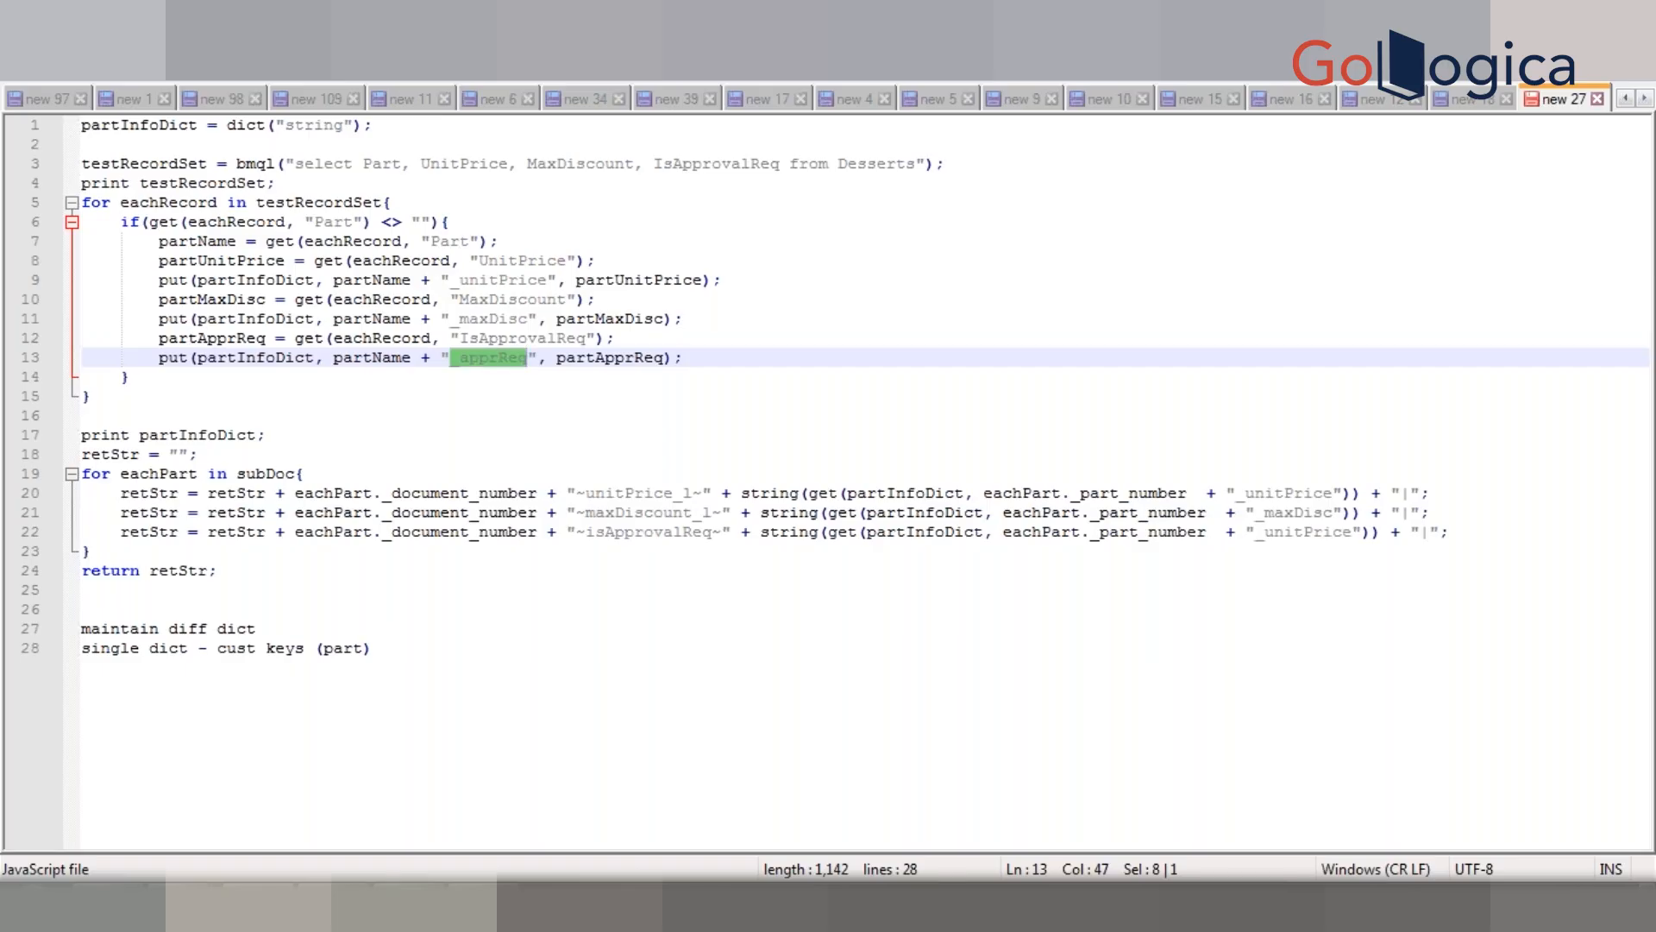
{"action": "double_click", "coordinate": [1280, 533]}
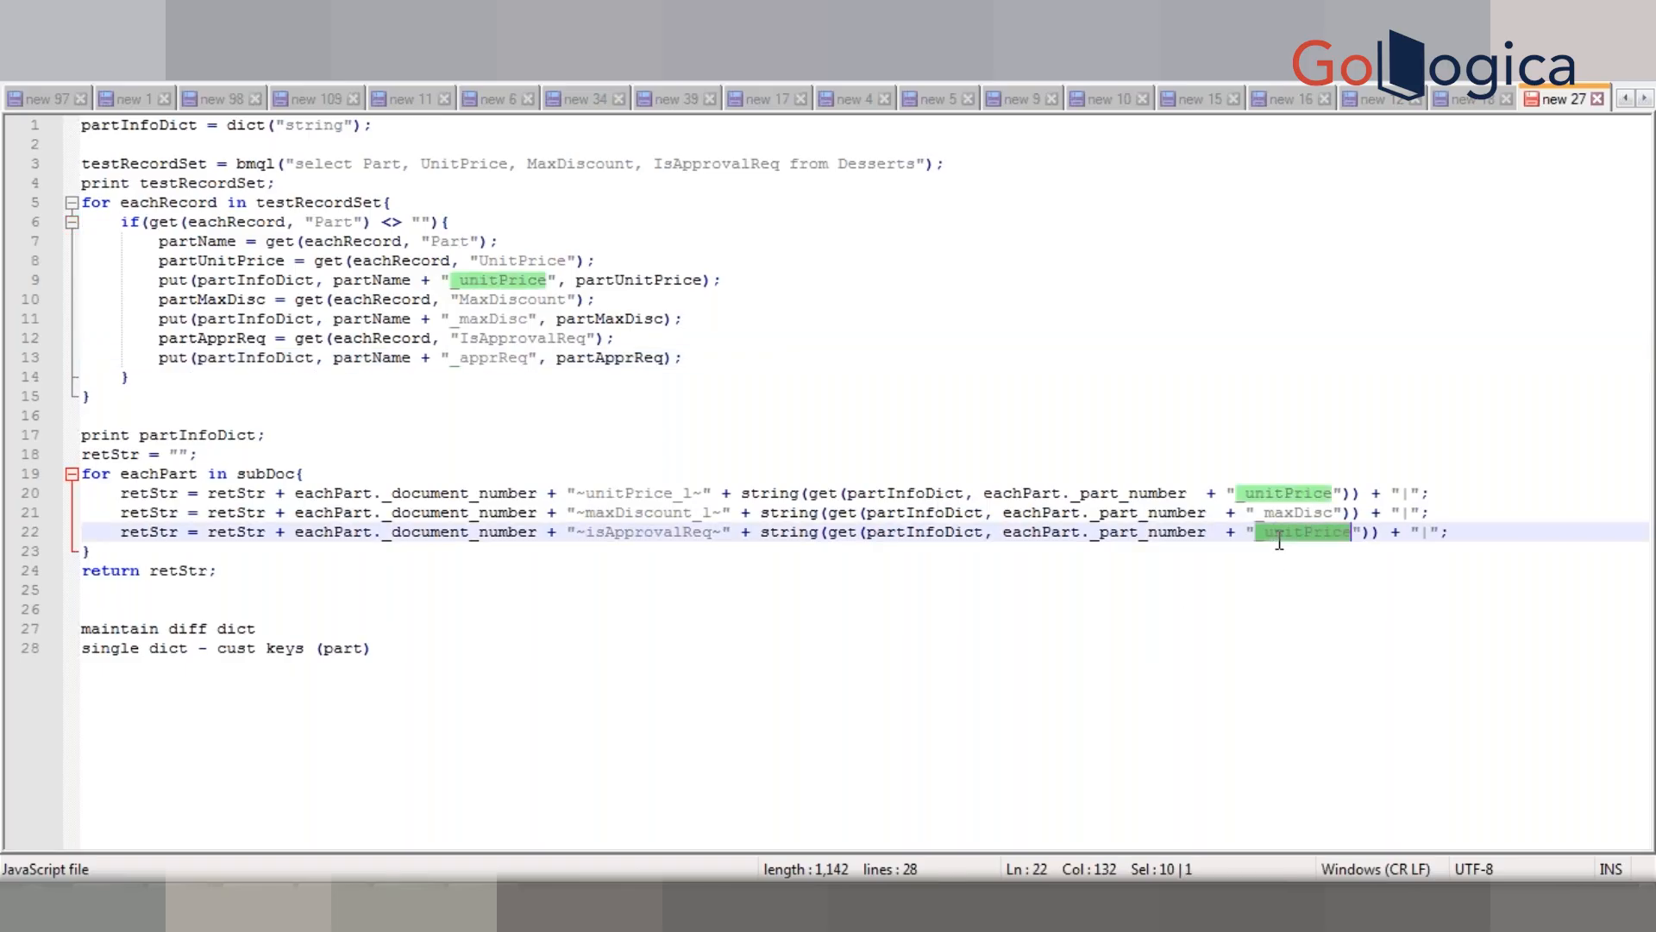
{"action": "key", "text": "ctrl+v"}
{"action": "left_click", "coordinate": [1469, 534]}
{"action": "left_click", "coordinate": [1451, 497]}
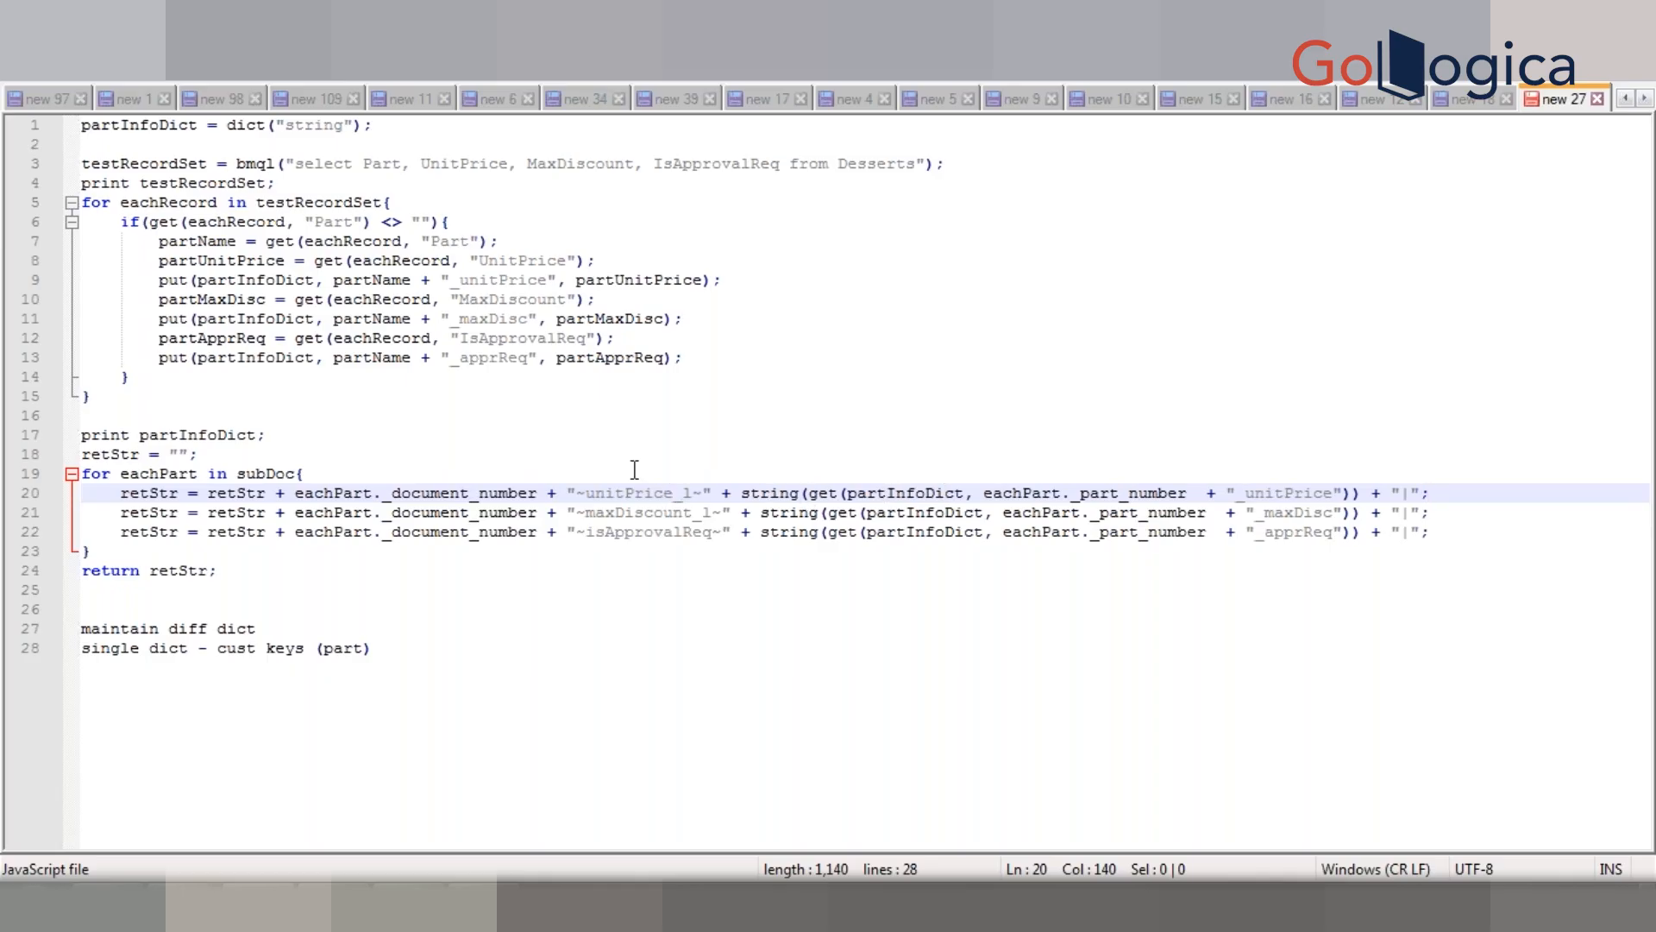
Step: Remove the string() wrapper around the get call in line 20, including its closing parenthesis
{"action": "left_click", "coordinate": [813, 495]}
{"action": "key", "text": "BackSpace"}
{"action": "key", "text": "BackSpace"}
{"action": "key", "text": "BackSpace"}
{"action": "key", "text": "BackSpace"}
{"action": "key", "text": "BackSpace"}
{"action": "key", "text": "BackSpace"}
{"action": "key", "text": "BackSpace"}
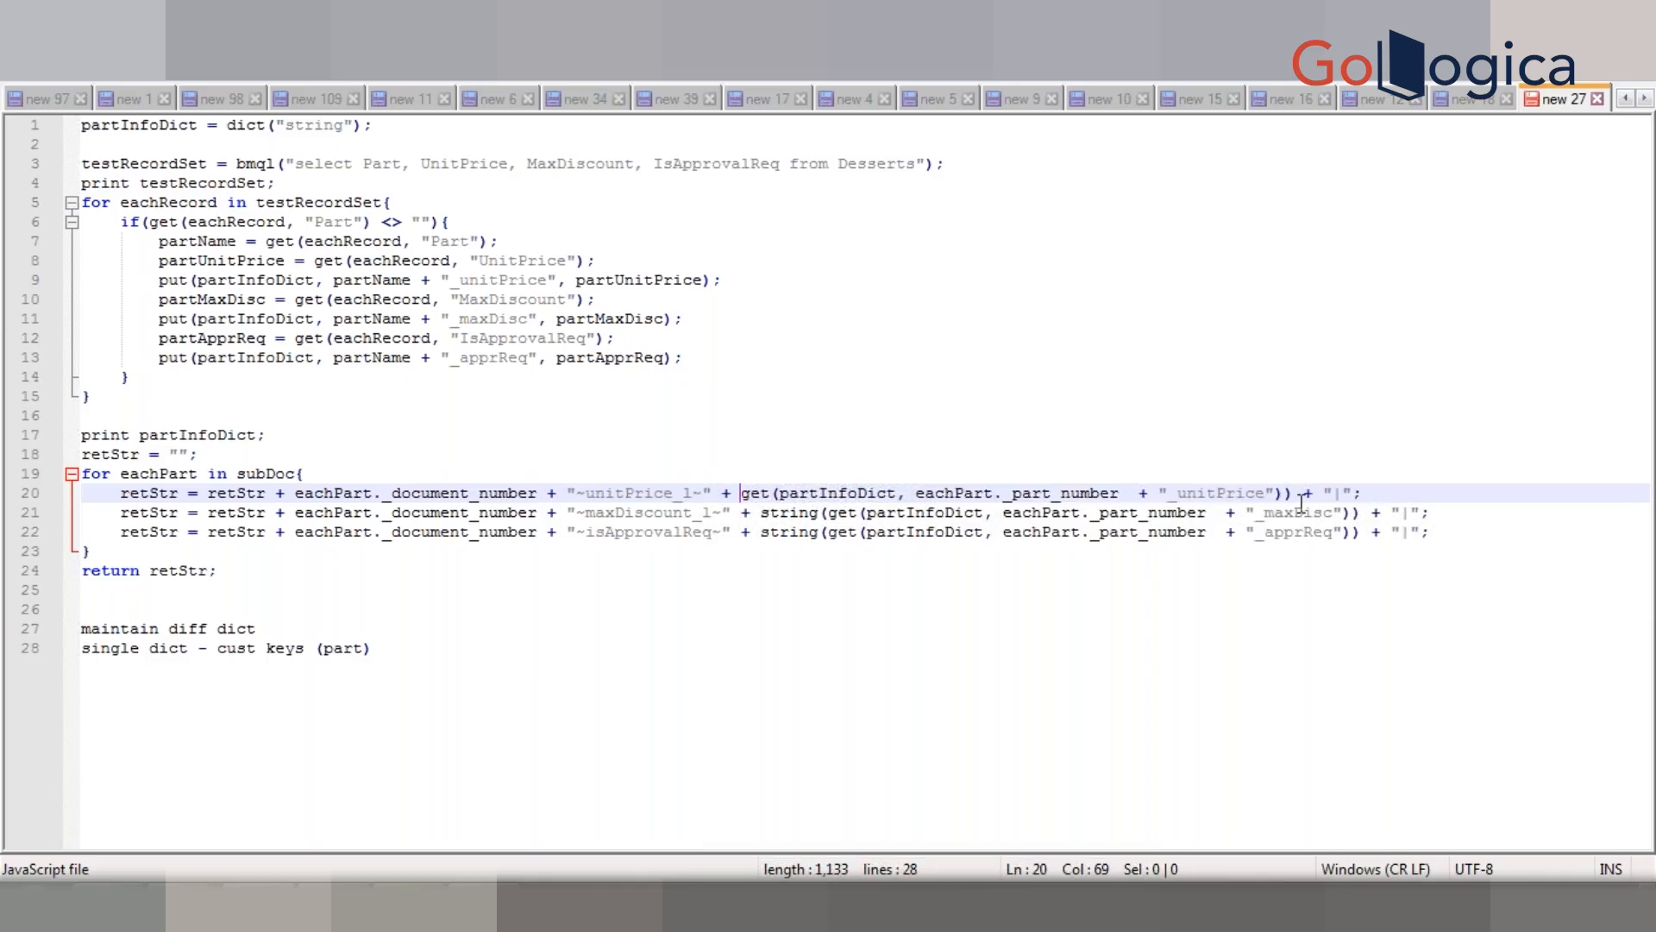
{"action": "left_click", "coordinate": [1295, 494]}
{"action": "key", "text": "BackSpace"}
Step: Delete the string wrapper's closing parenthesis after the get calls in lines 21 and 22
{"action": "left_click", "coordinate": [1364, 515]}
{"action": "key", "text": "BackSpace"}
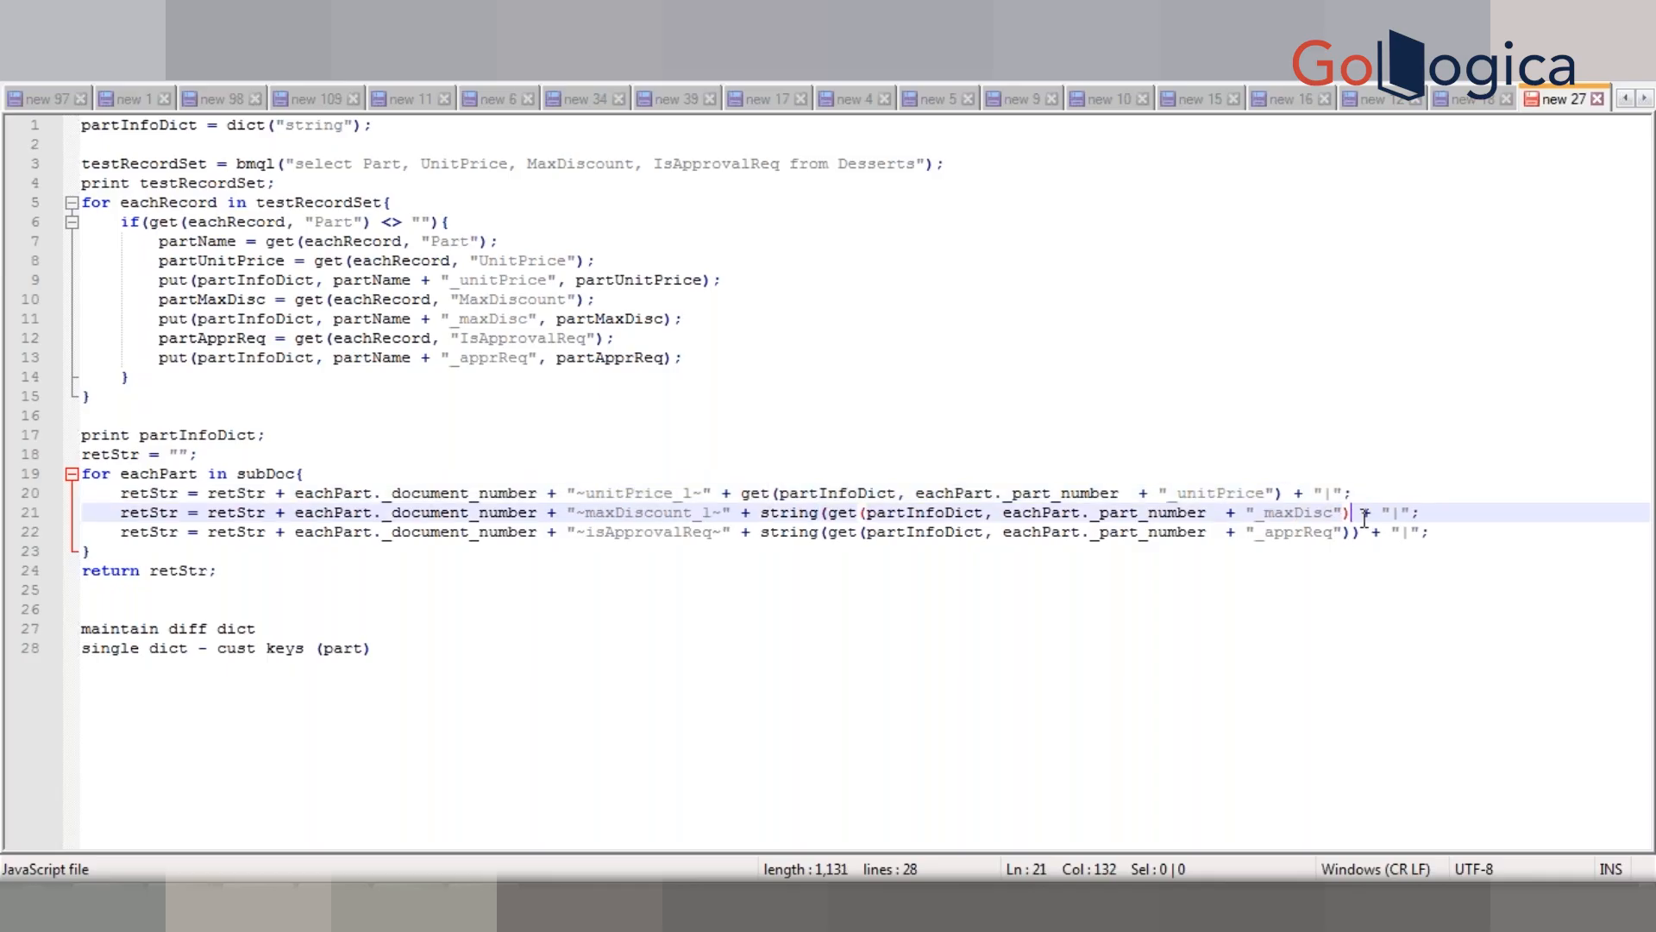
{"action": "left_click", "coordinate": [1367, 531]}
{"action": "key", "text": "BackSpace"}
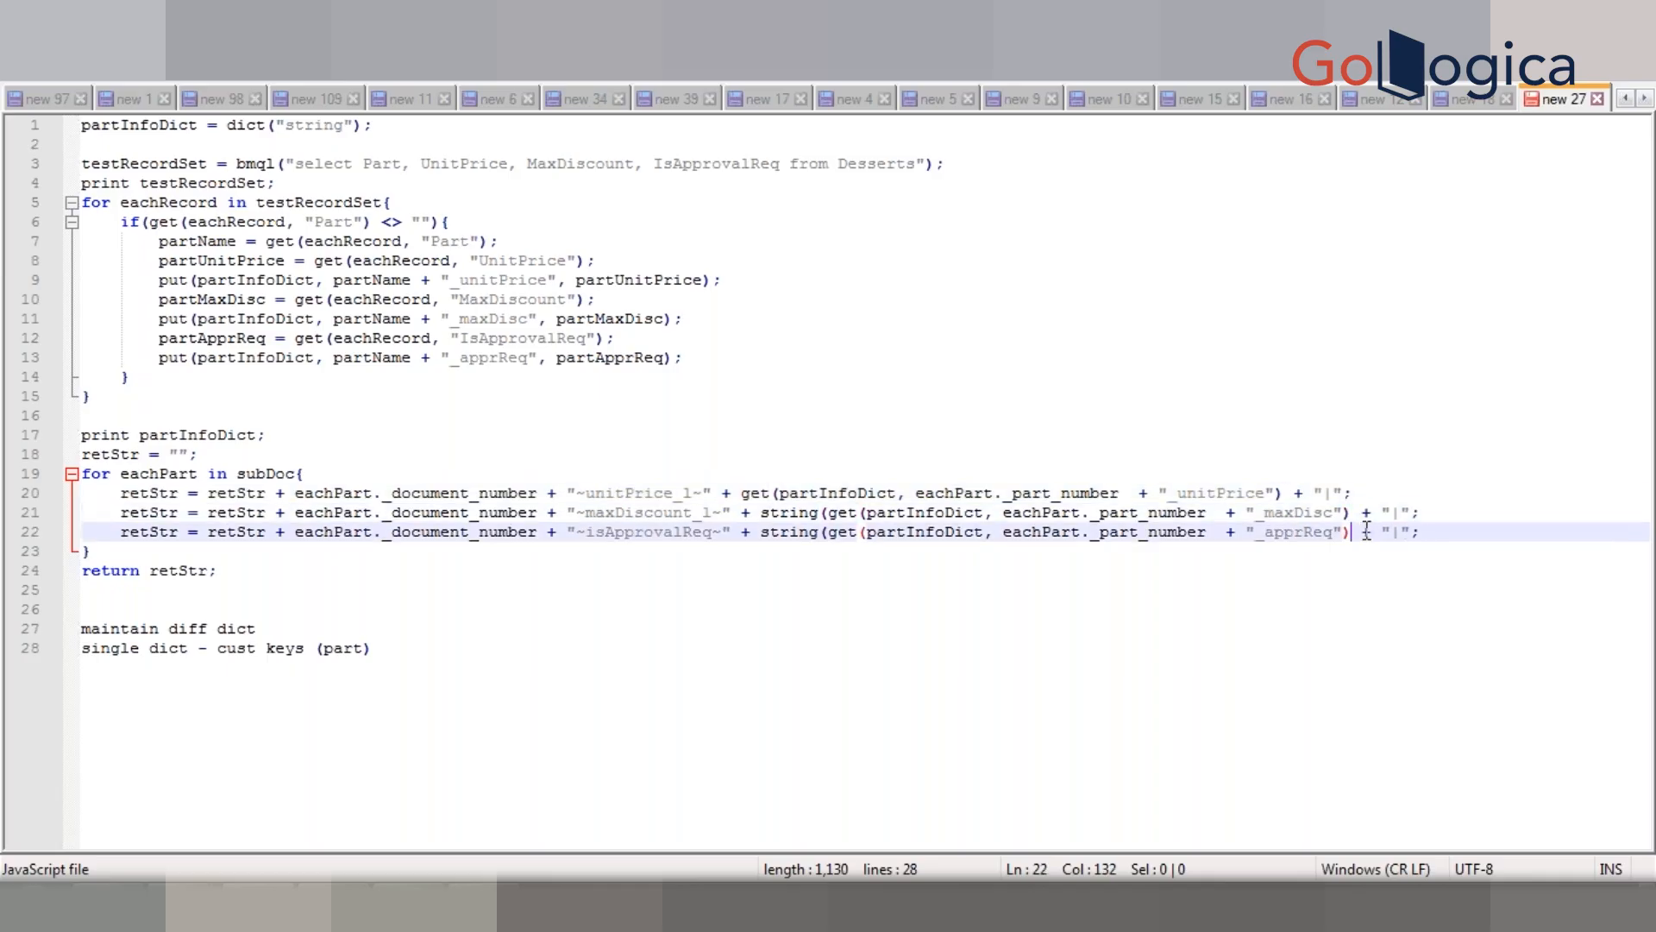
Step: Delete the opening string( in front of the get calls in lines 21 and 22
{"action": "left_click", "coordinate": [831, 518]}
{"action": "key", "text": "BackSpace"}
{"action": "key", "text": "BackSpace"}
{"action": "key", "text": "BackSpace"}
{"action": "key", "text": "BackSpace"}
{"action": "key", "text": "BackSpace"}
{"action": "key", "text": "BackSpace"}
{"action": "key", "text": "BackSpace"}
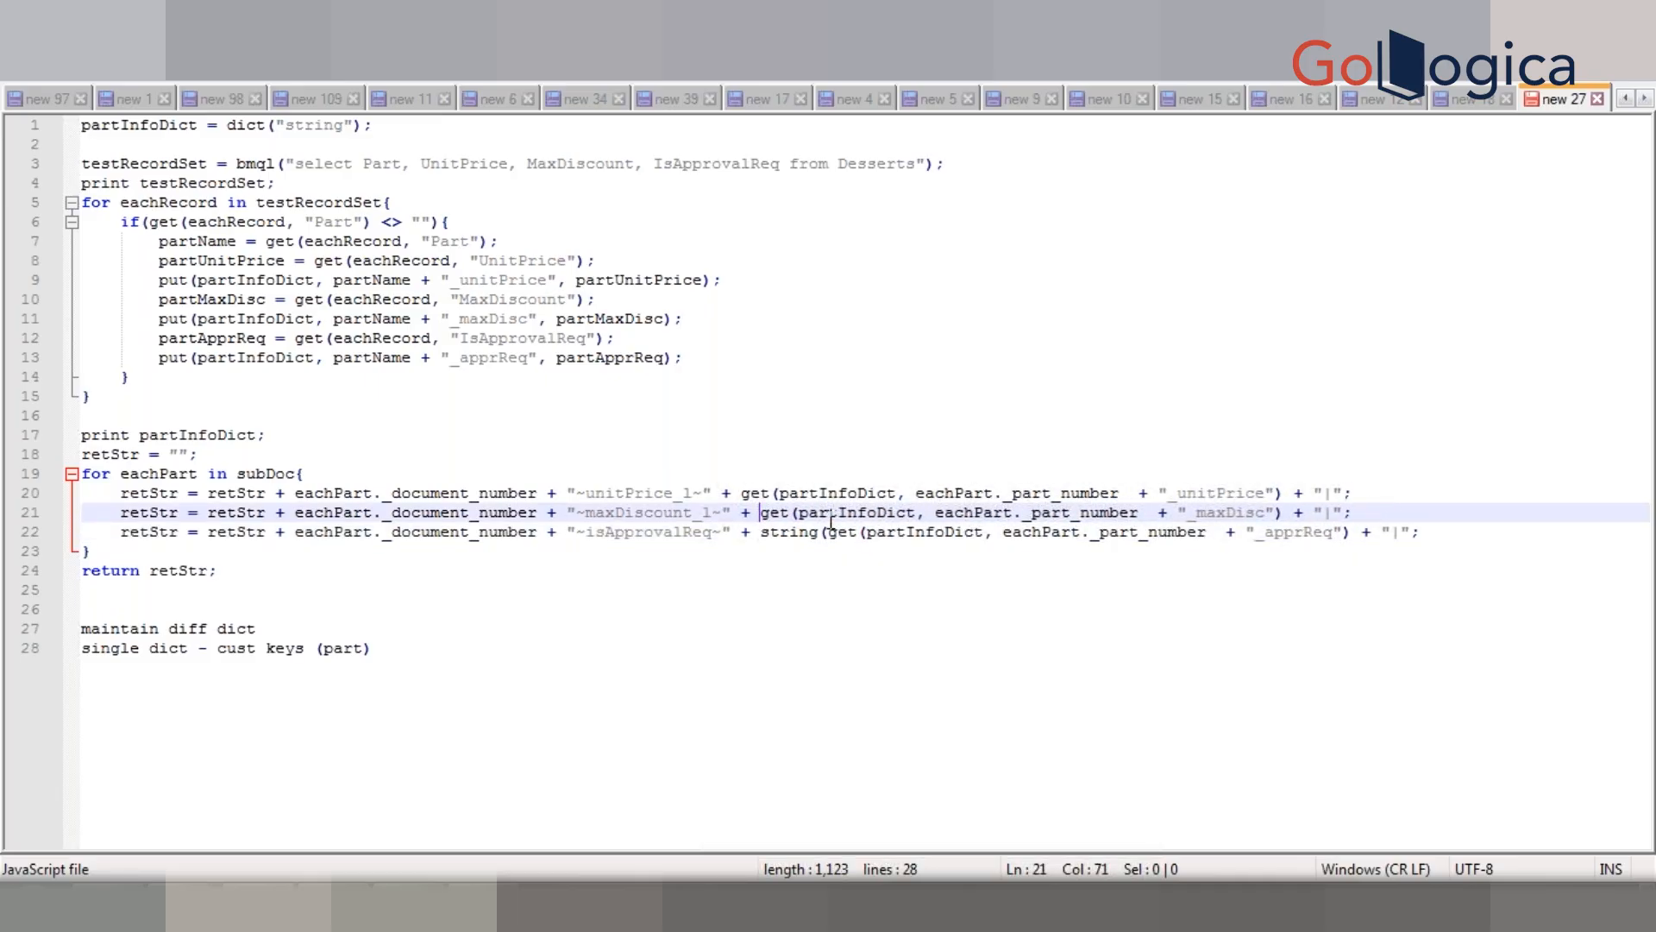
{"action": "key", "text": "Down"}
{"action": "key", "text": "Delete"}
{"action": "key", "text": "Delete"}
{"action": "key", "text": "Delete"}
{"action": "key", "text": "Delete"}
{"action": "key", "text": "Delete"}
{"action": "key", "text": "Delete"}
{"action": "key", "text": "Delete"}
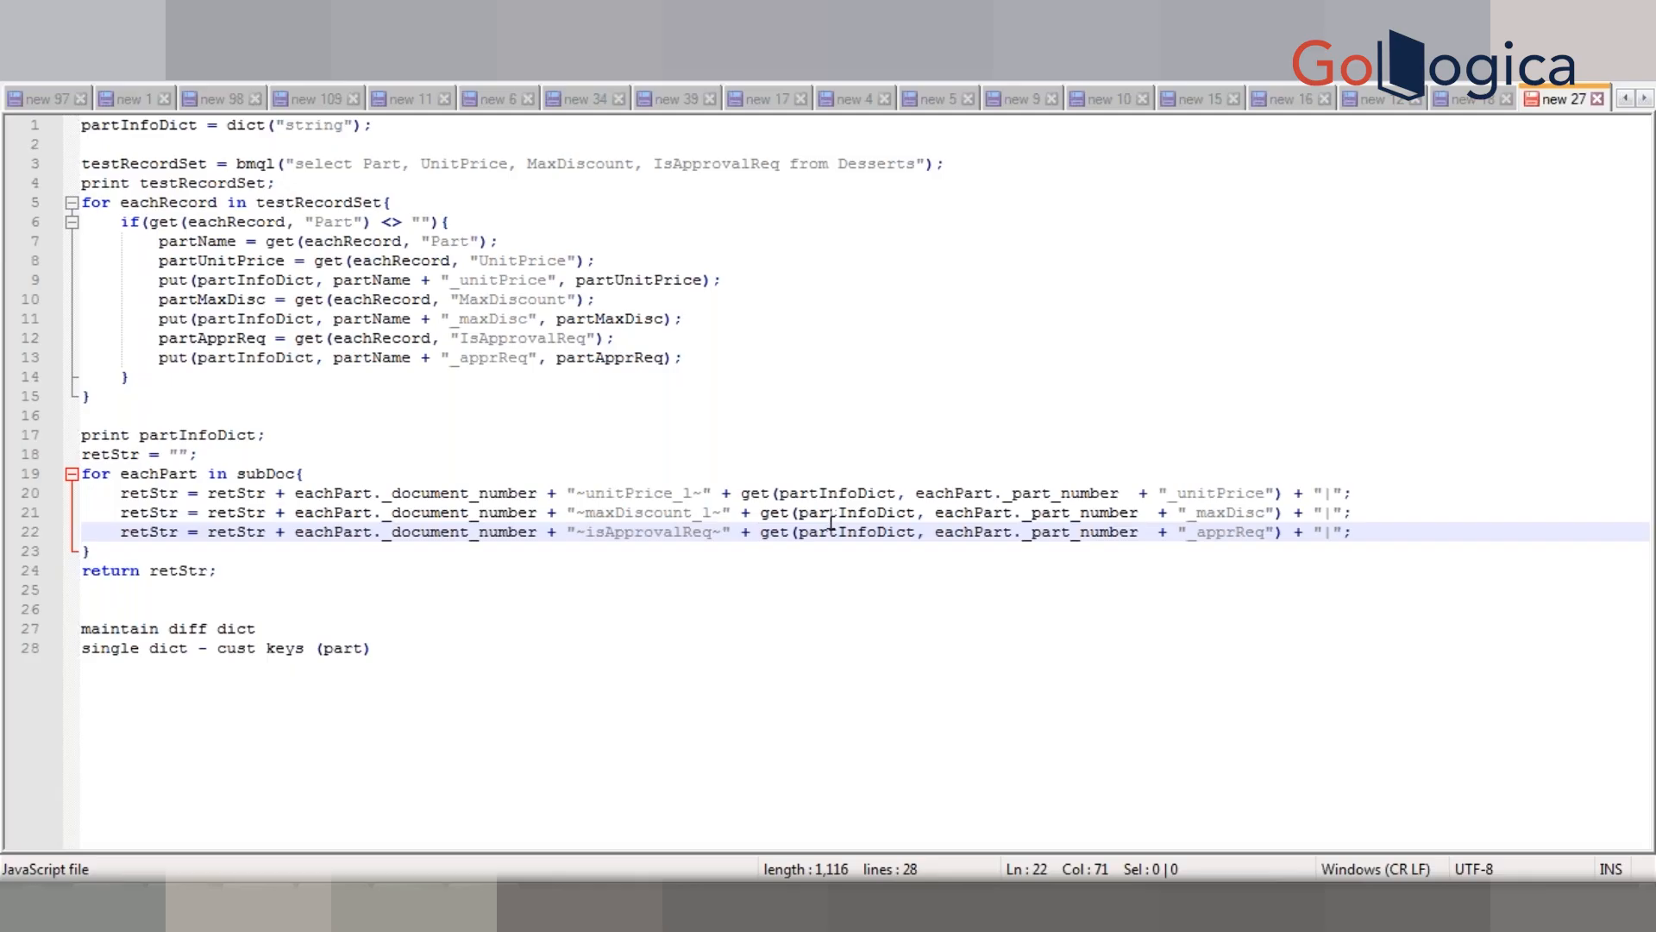
Step: Copy the script from line 1 through return retStr and replace the whole BML Editor script in Oracle CPQ Cloud with it
{"action": "key", "text": "Down"}
{"action": "key", "text": "Down"}
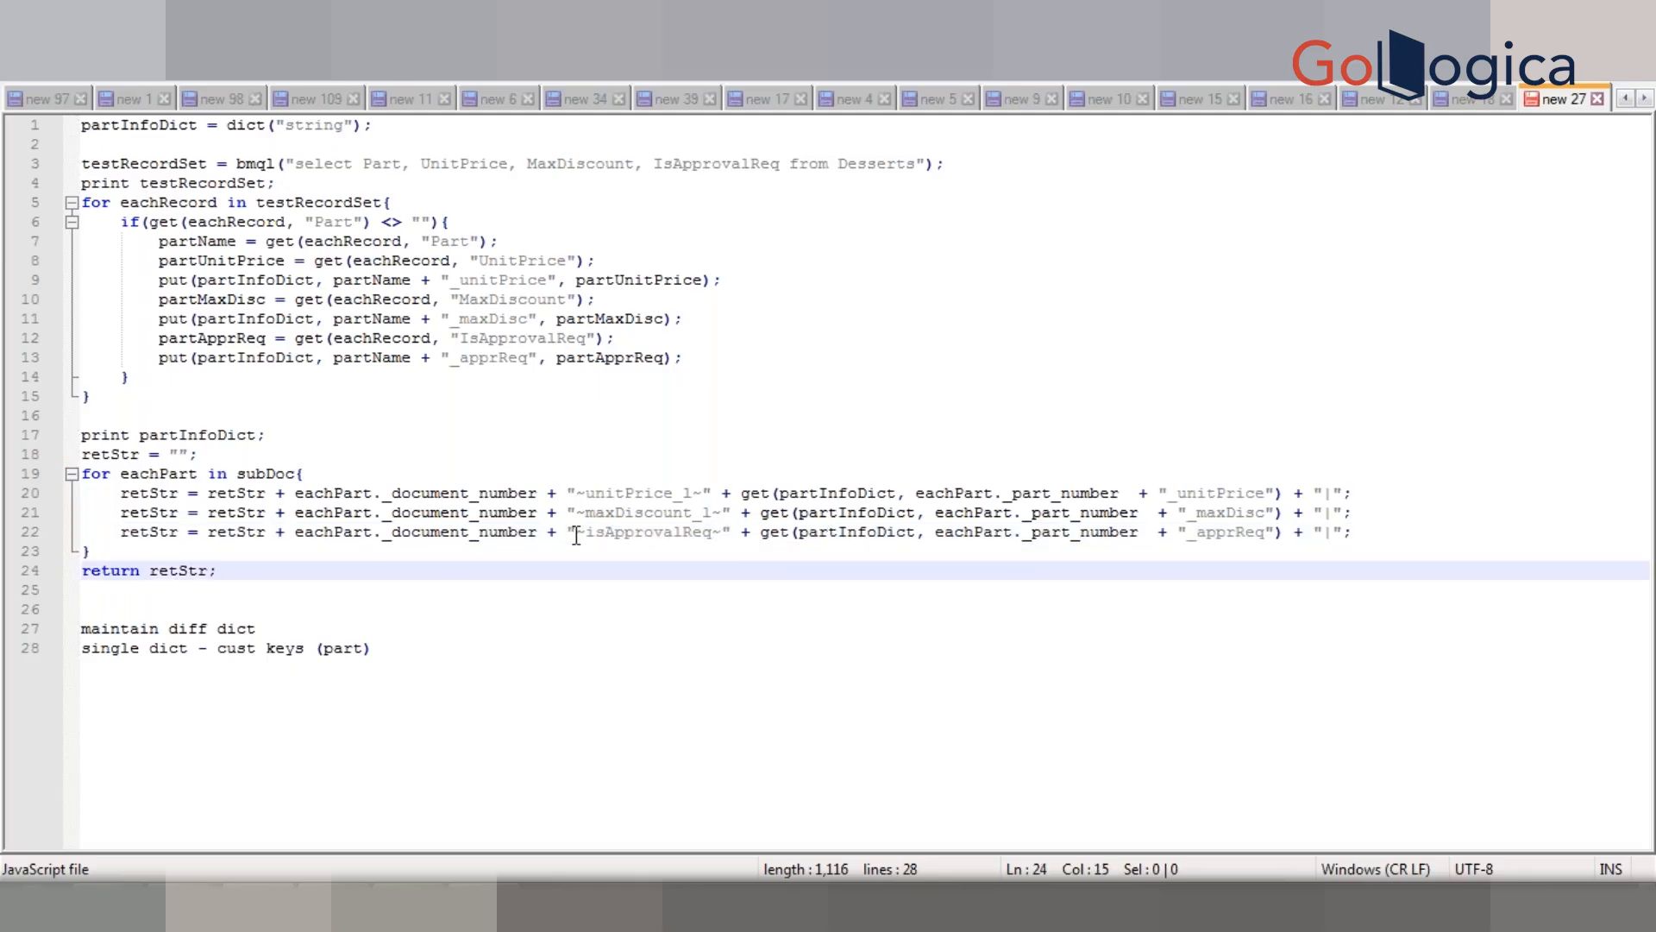
{"action": "key", "text": "ctrl+shift+Home"}
{"action": "key", "text": "alt+Tab"}
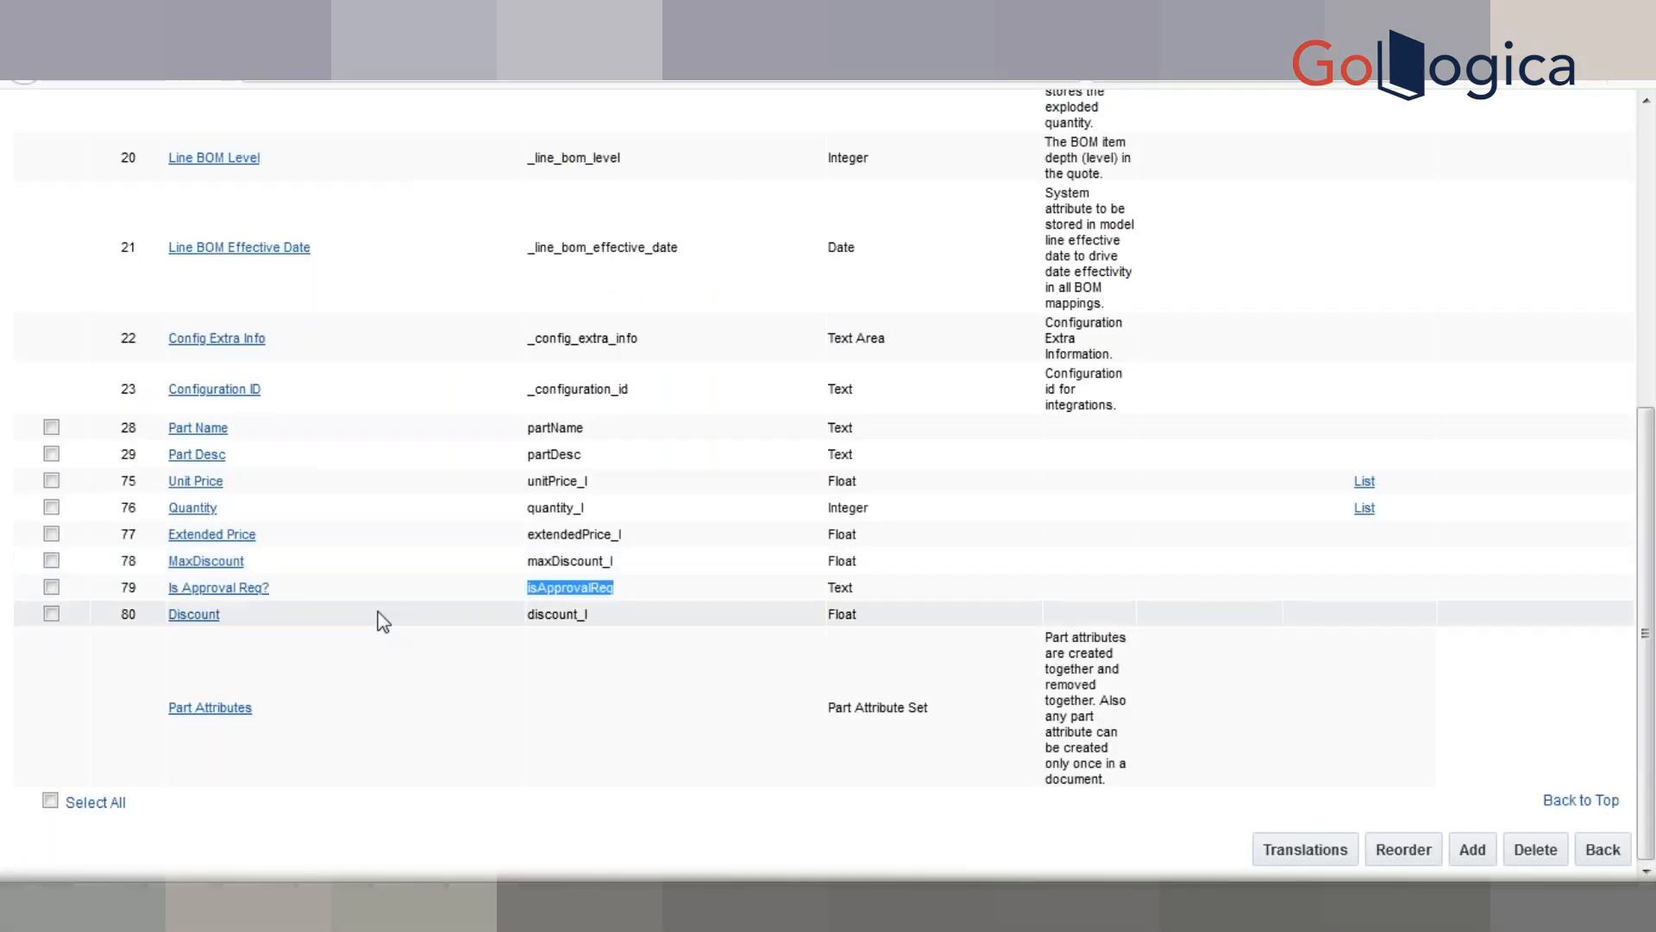
{"action": "key", "text": "alt+Tab"}
{"action": "key", "text": "ctrl+a"}
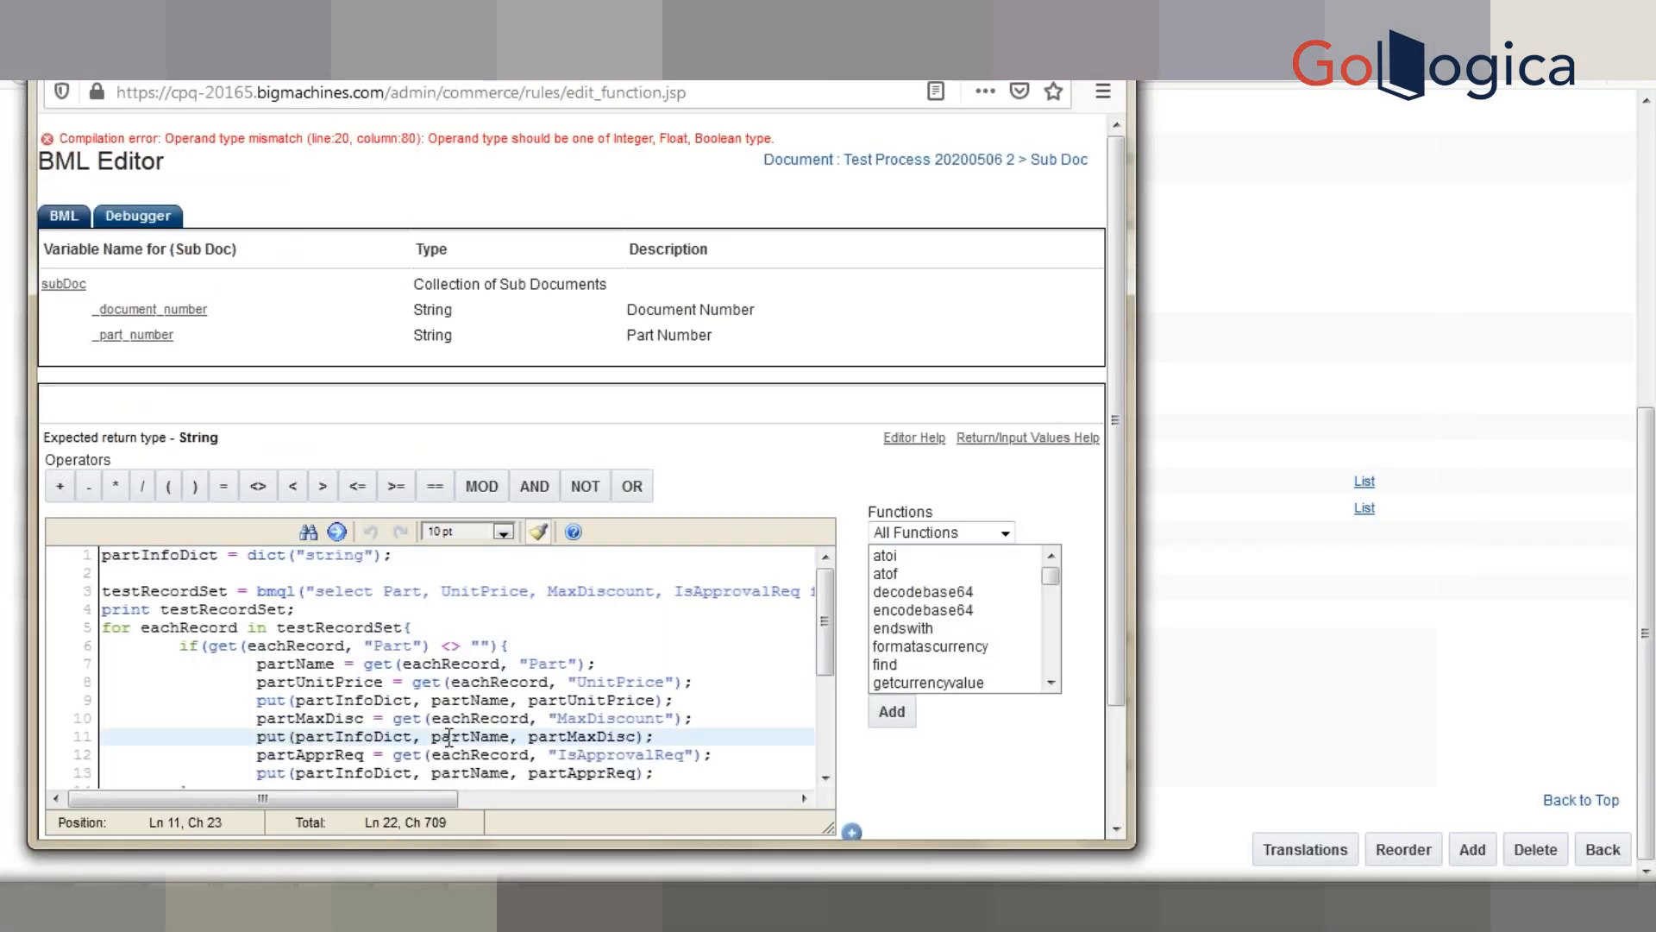
{"action": "key", "text": "ctrl+v"}
Step: Check and run the script in the BML Editor, and save and close it
{"action": "left_click_drag", "start_coordinate": [1119, 283], "coordinate": [1114, 518]}
{"action": "left_click", "coordinate": [756, 809]}
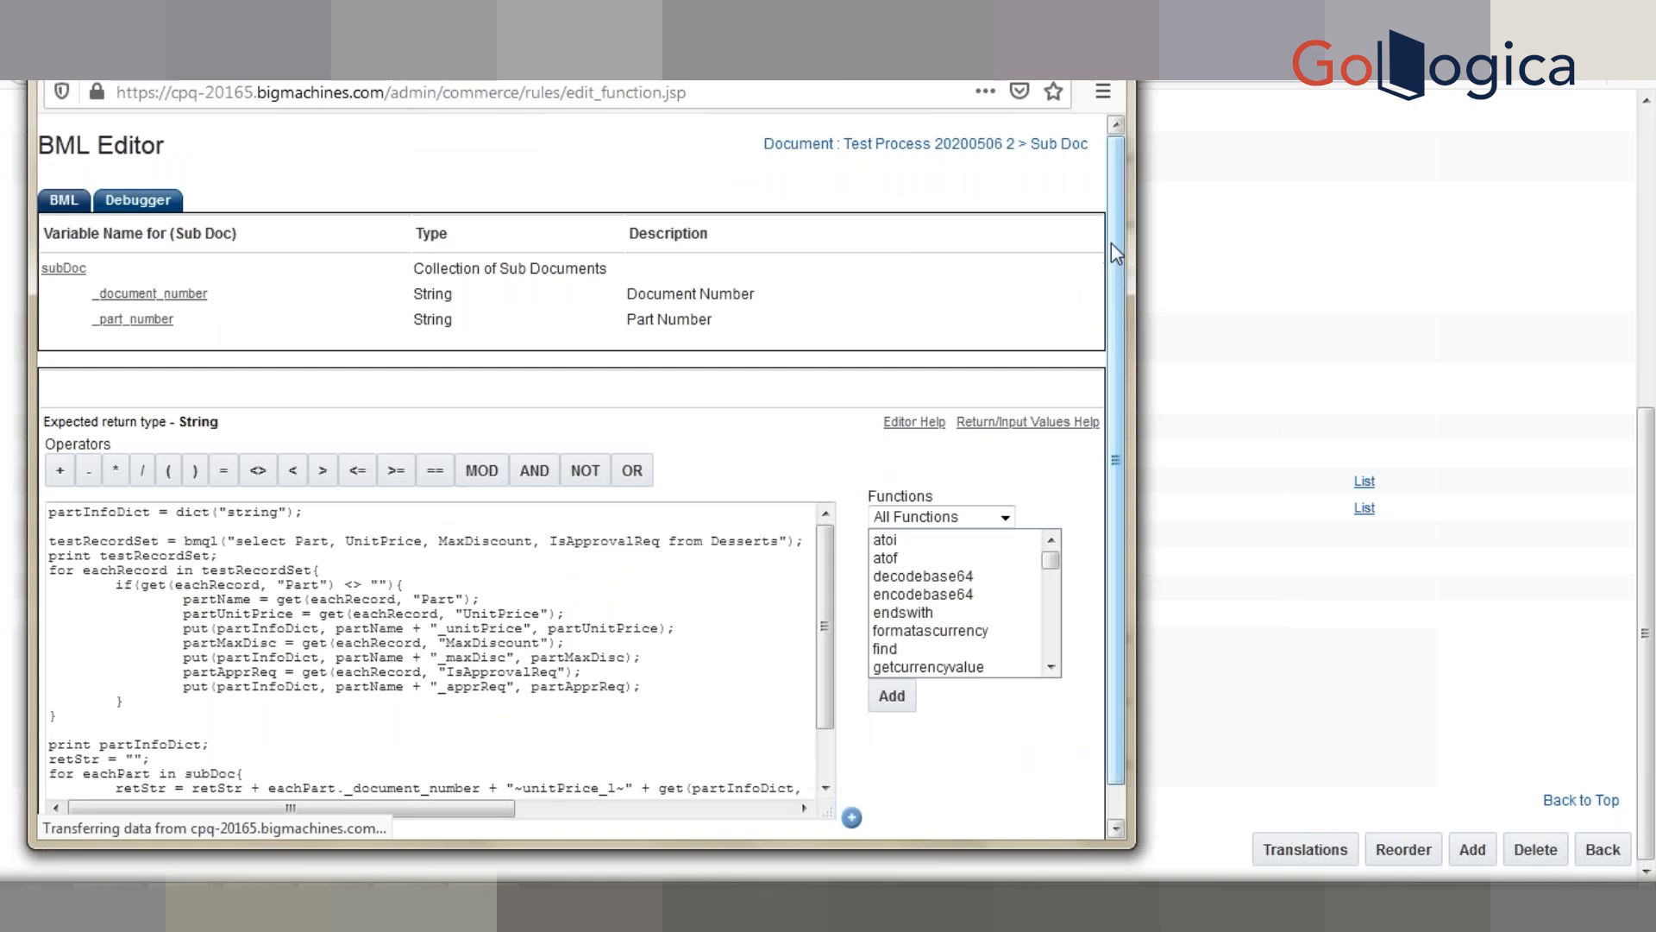
{"action": "left_click_drag", "start_coordinate": [1111, 252], "coordinate": [1111, 520]}
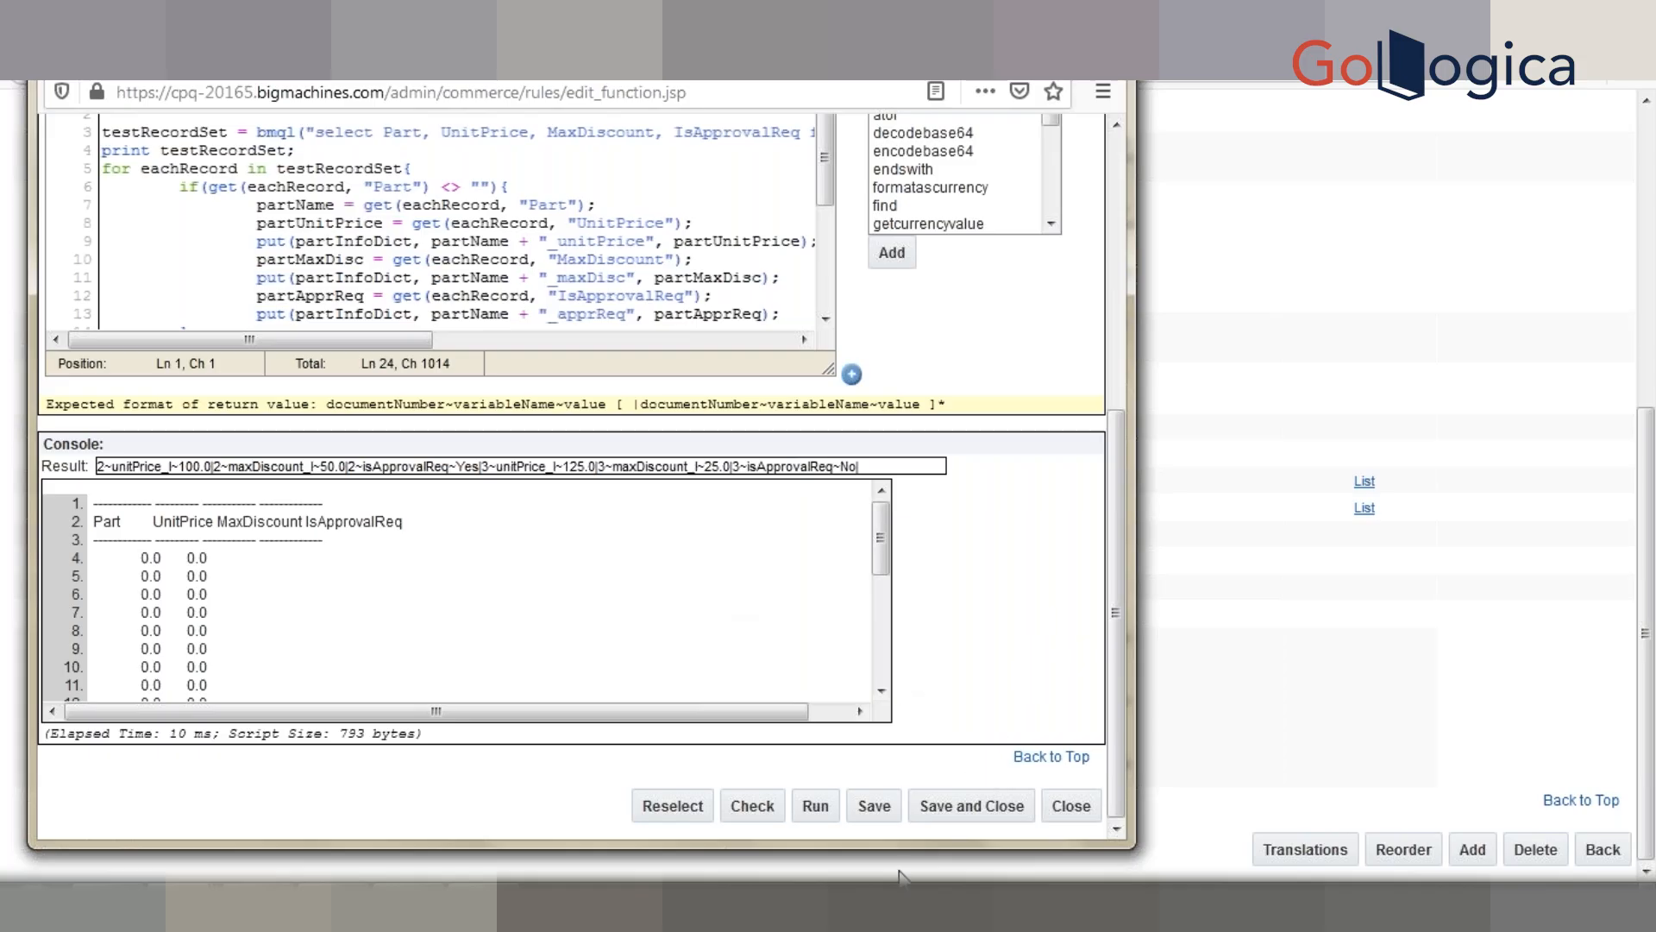
{"action": "left_click", "coordinate": [935, 813]}
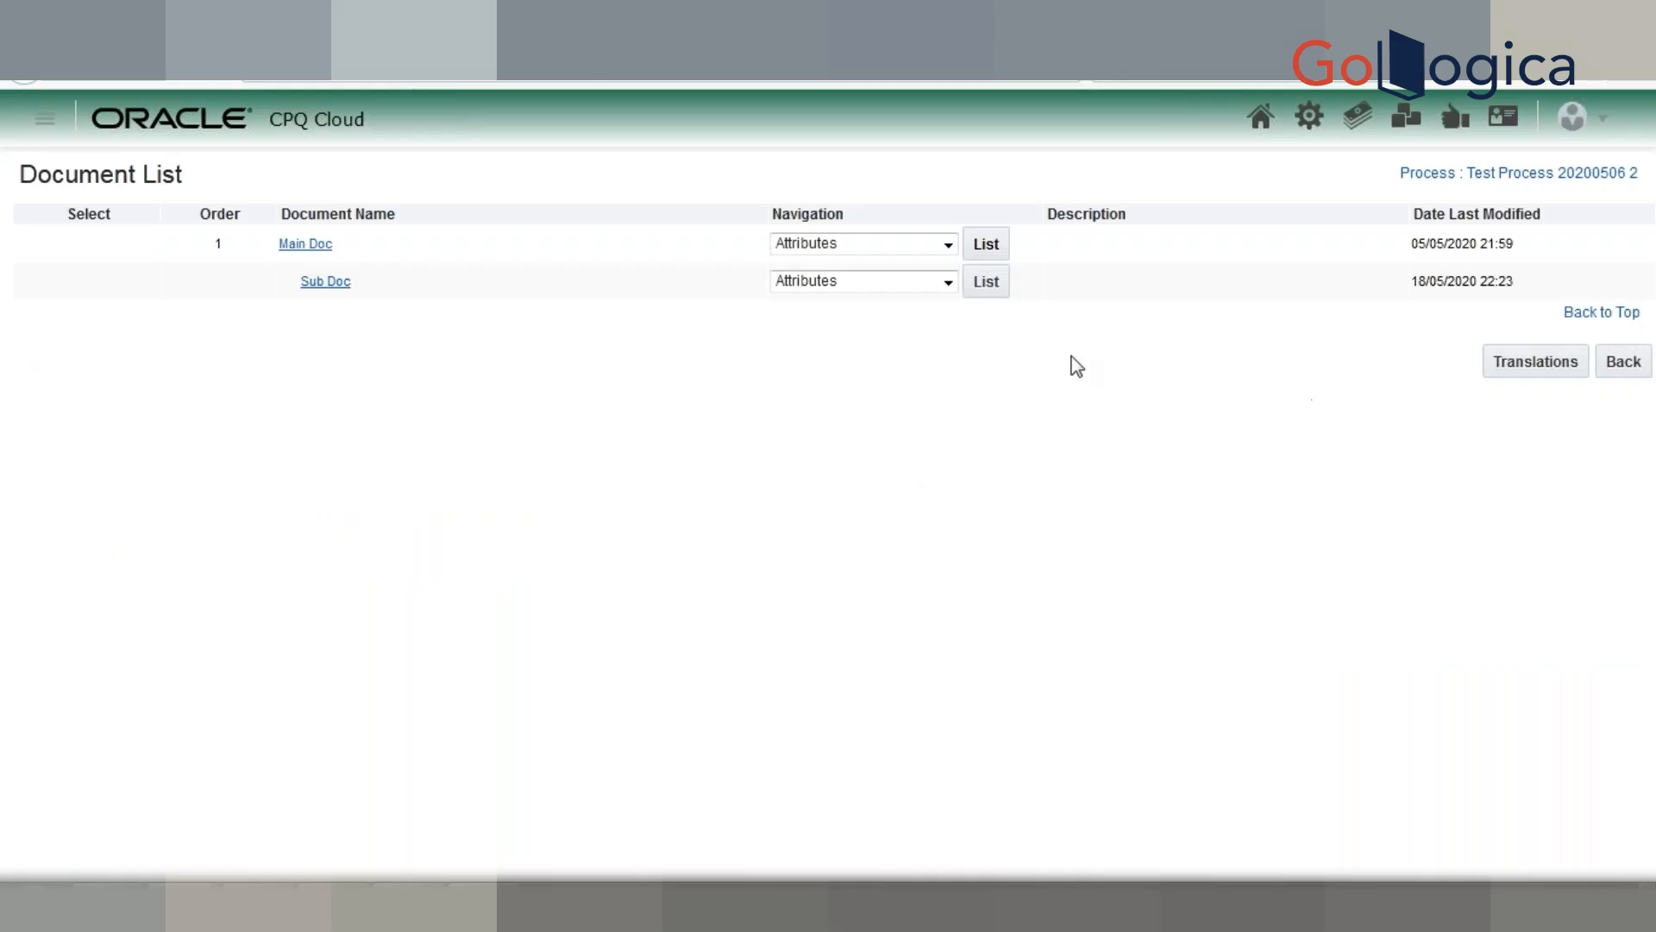
Step: Open the Process Definition quick links from the Administration Platform and select Test Process 20200506 2
{"action": "left_click", "coordinate": [394, 34]}
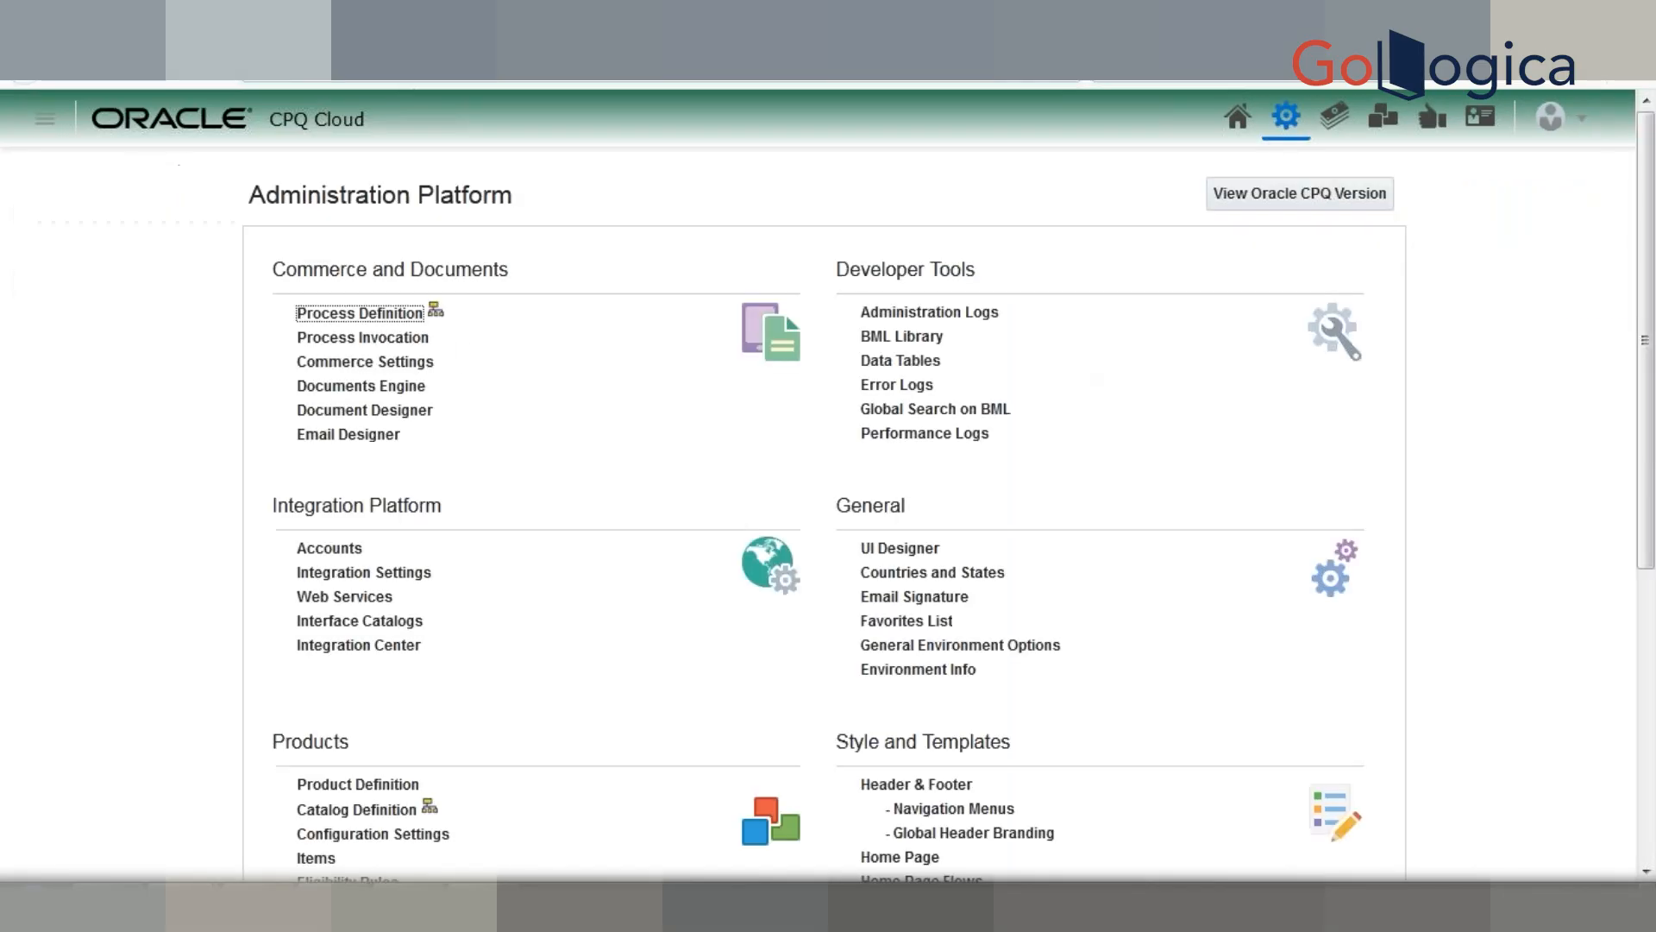
{"action": "left_click", "coordinate": [436, 313]}
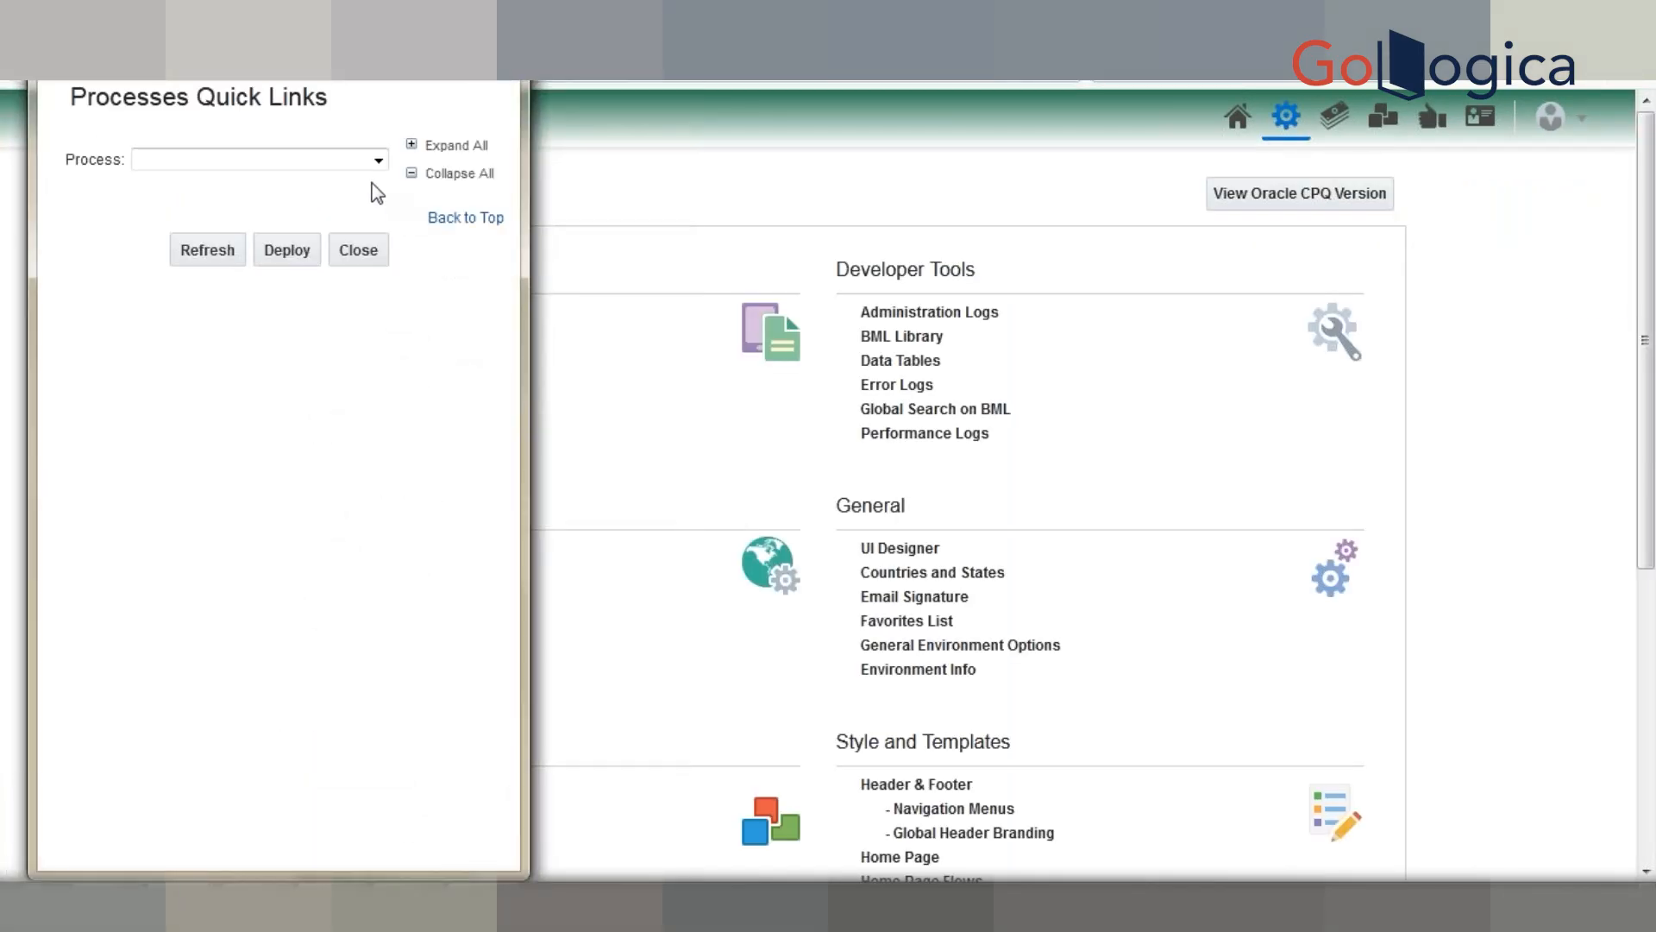
{"action": "left_click", "coordinate": [367, 164]}
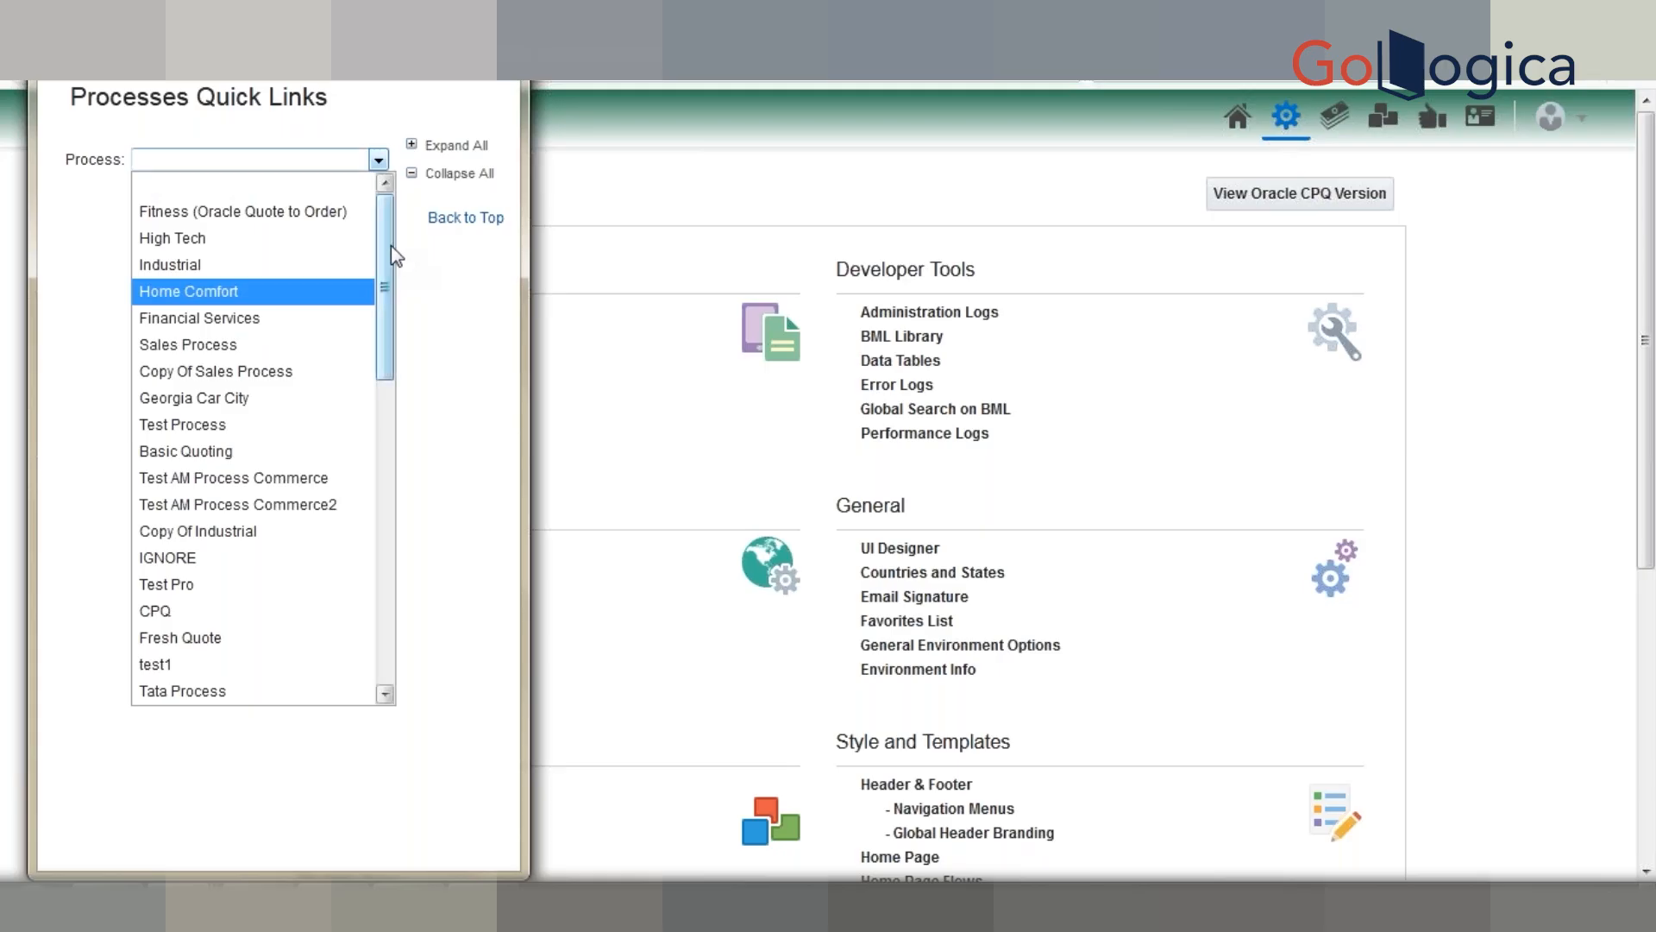
{"action": "left_click_drag", "start_coordinate": [390, 295], "coordinate": [399, 600]}
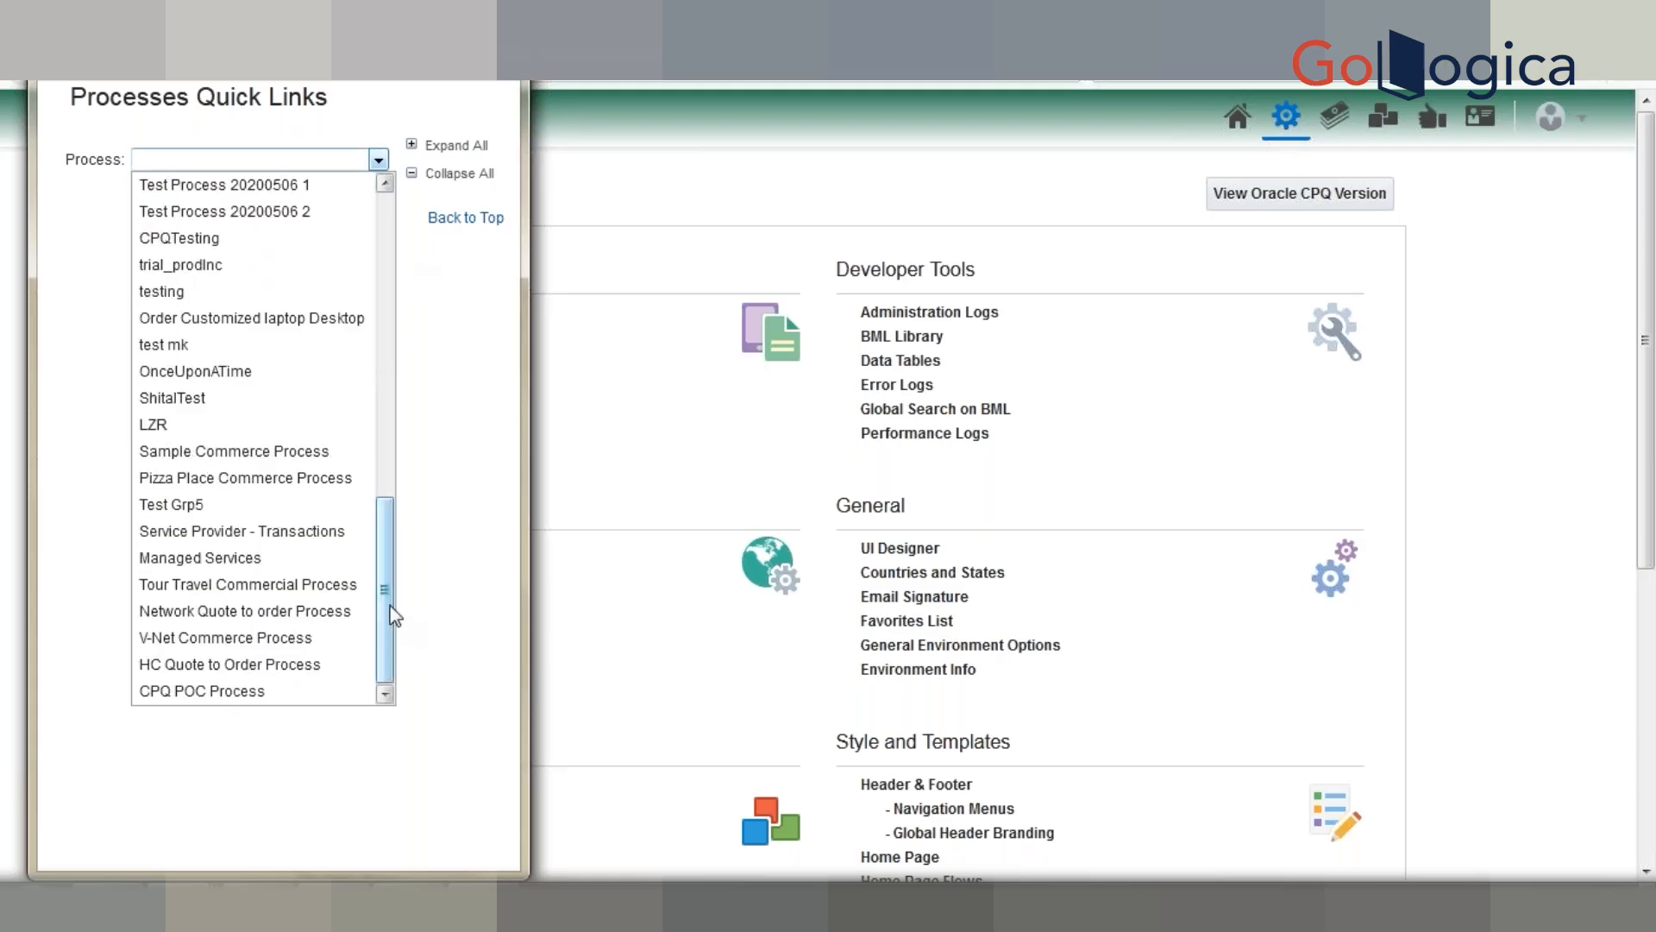
{"action": "left_click", "coordinate": [232, 214]}
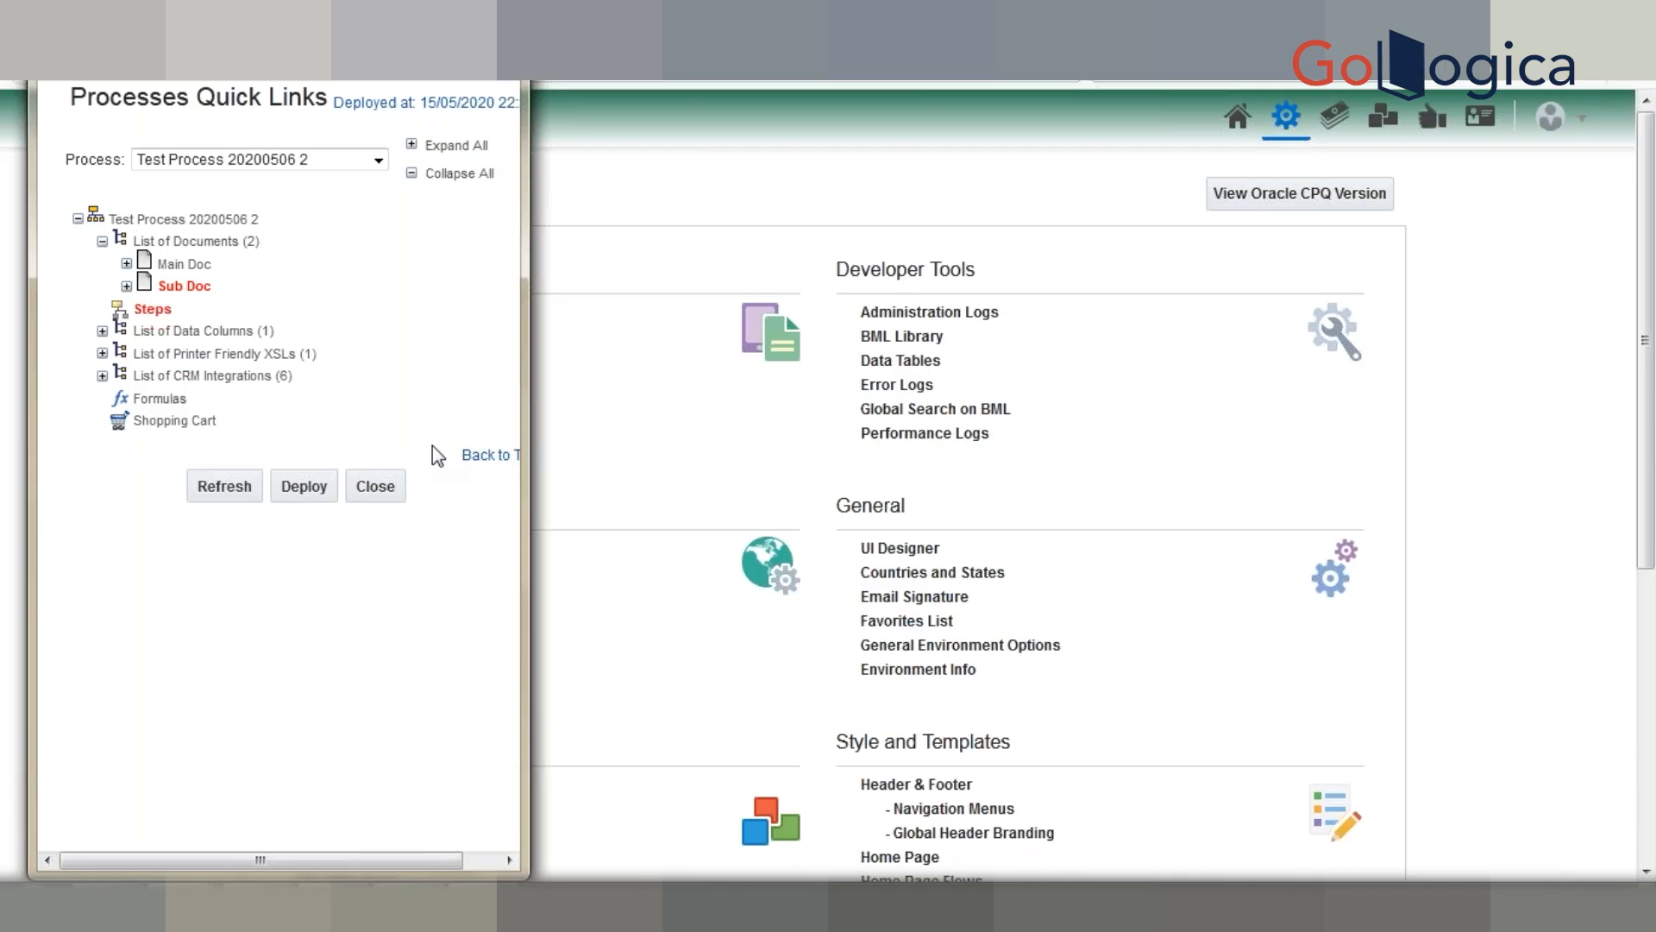
Step: Deploy Test Process 20200506 2, refresh its status and close the quick links window
{"action": "left_click", "coordinate": [303, 489]}
{"action": "left_click", "coordinate": [304, 486]}
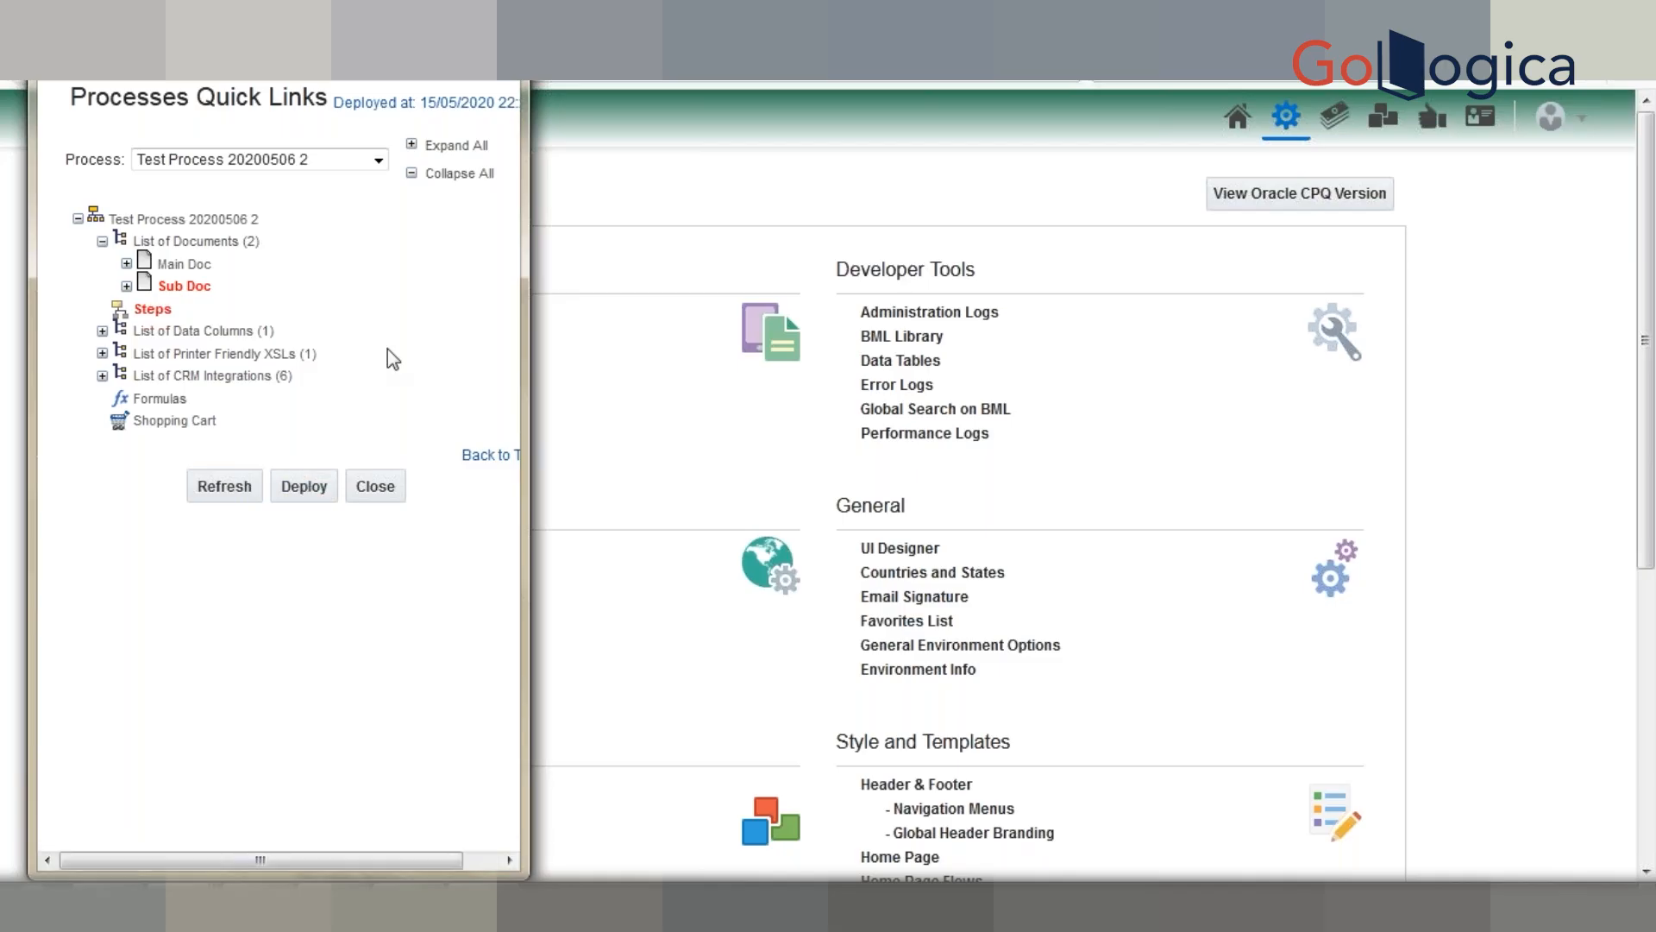
{"action": "left_click", "coordinate": [221, 499]}
{"action": "key", "text": "alt+F4"}
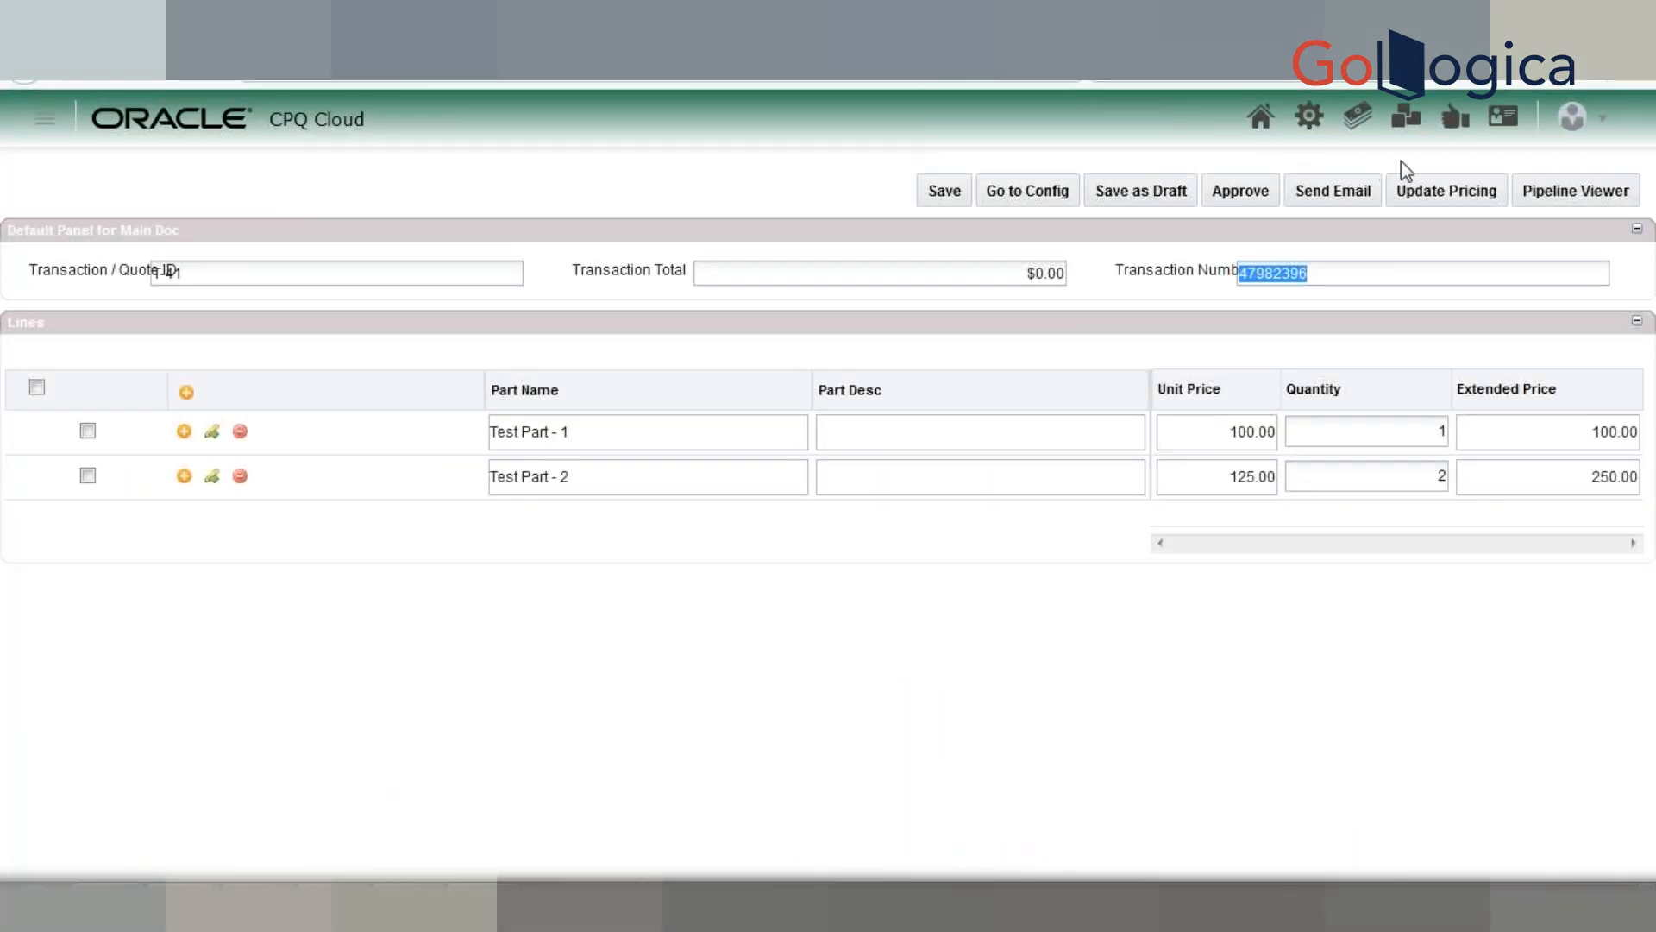
Step: Open the Test Process 20200506 2 - Manager transaction list and create a new transaction
{"action": "left_click", "coordinate": [1572, 117]}
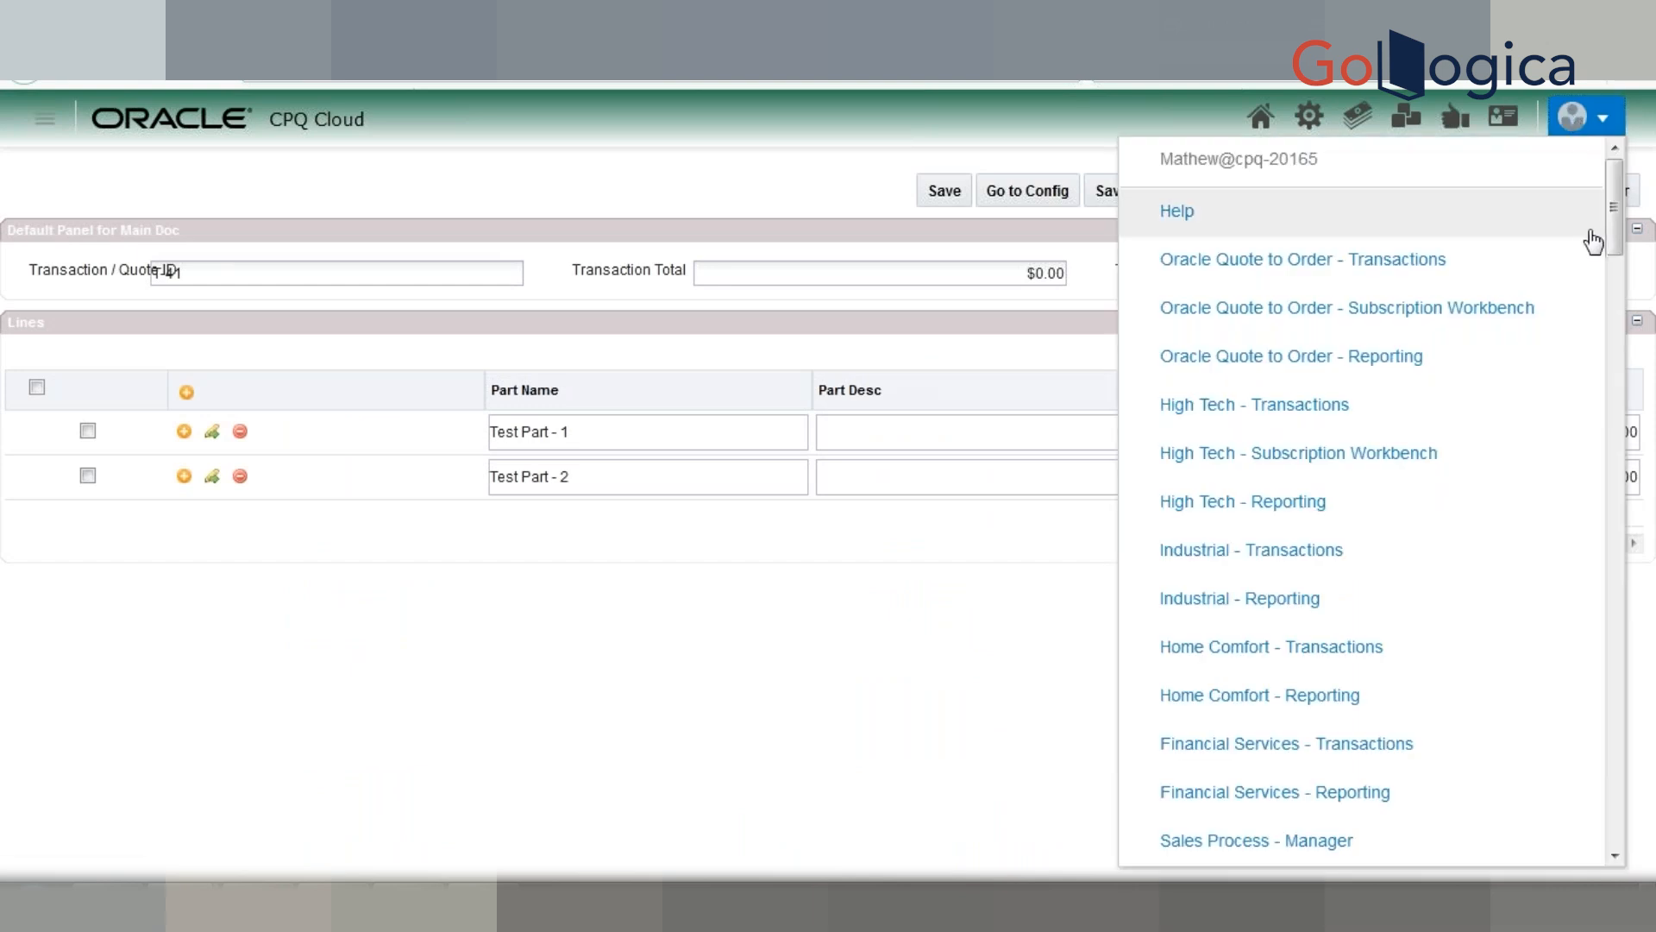
{"action": "left_click_drag", "start_coordinate": [1615, 216], "coordinate": [1621, 776]}
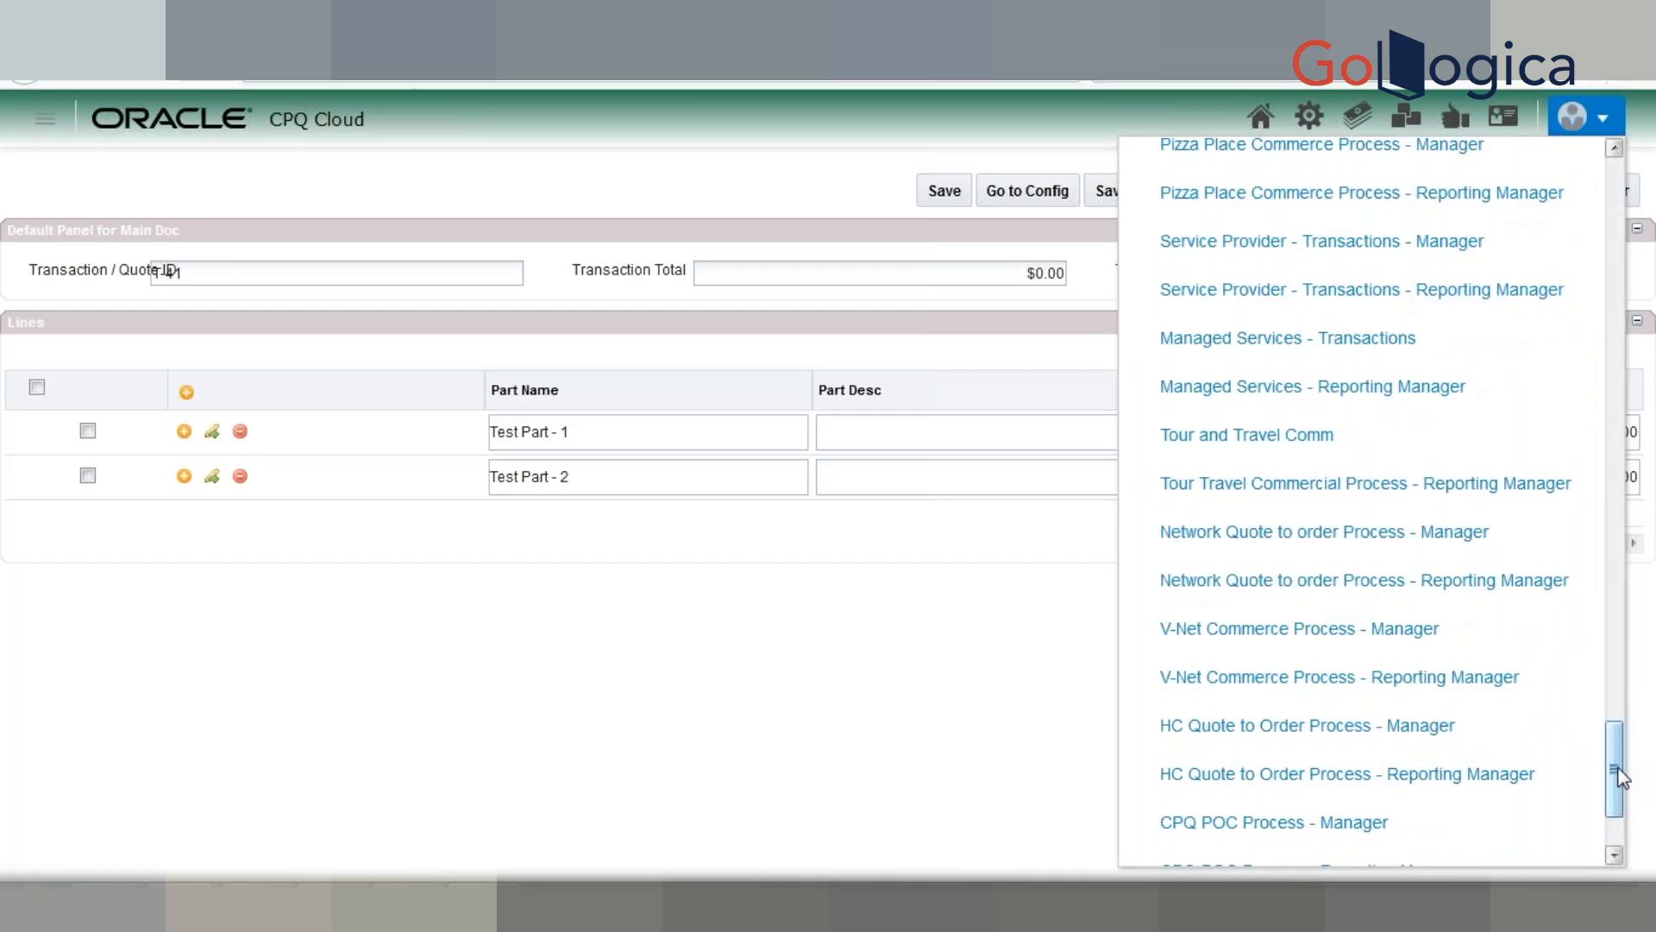
{"action": "left_click_drag", "start_coordinate": [1618, 767], "coordinate": [1617, 760]}
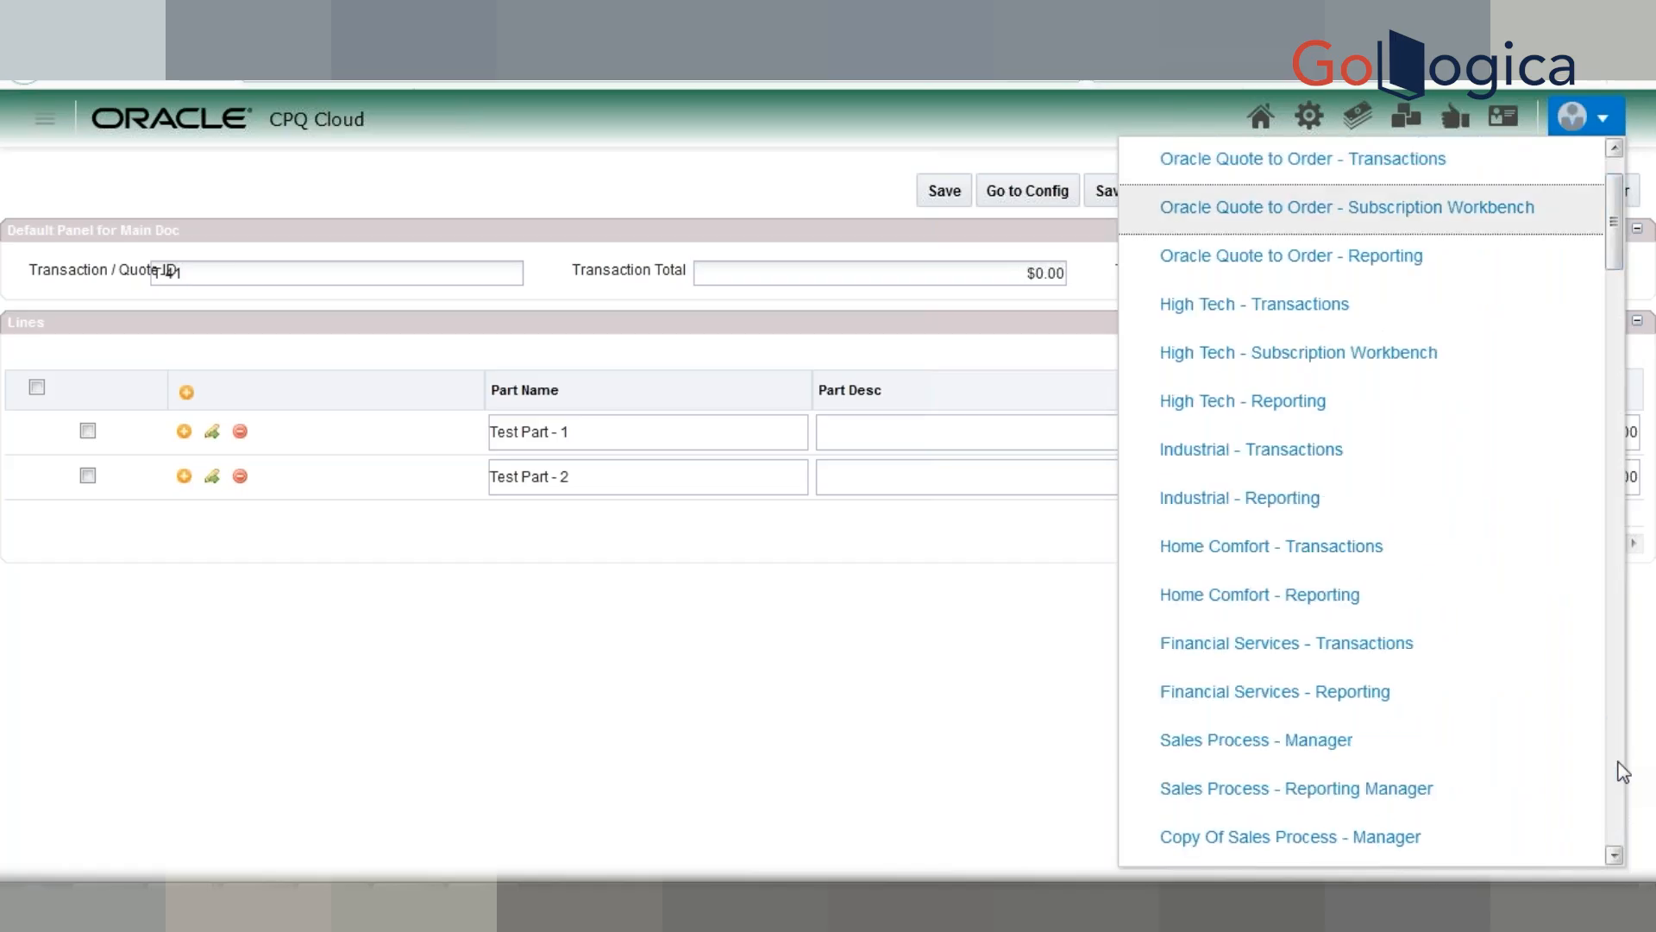
{"action": "left_click_drag", "start_coordinate": [1616, 219], "coordinate": [1618, 609]}
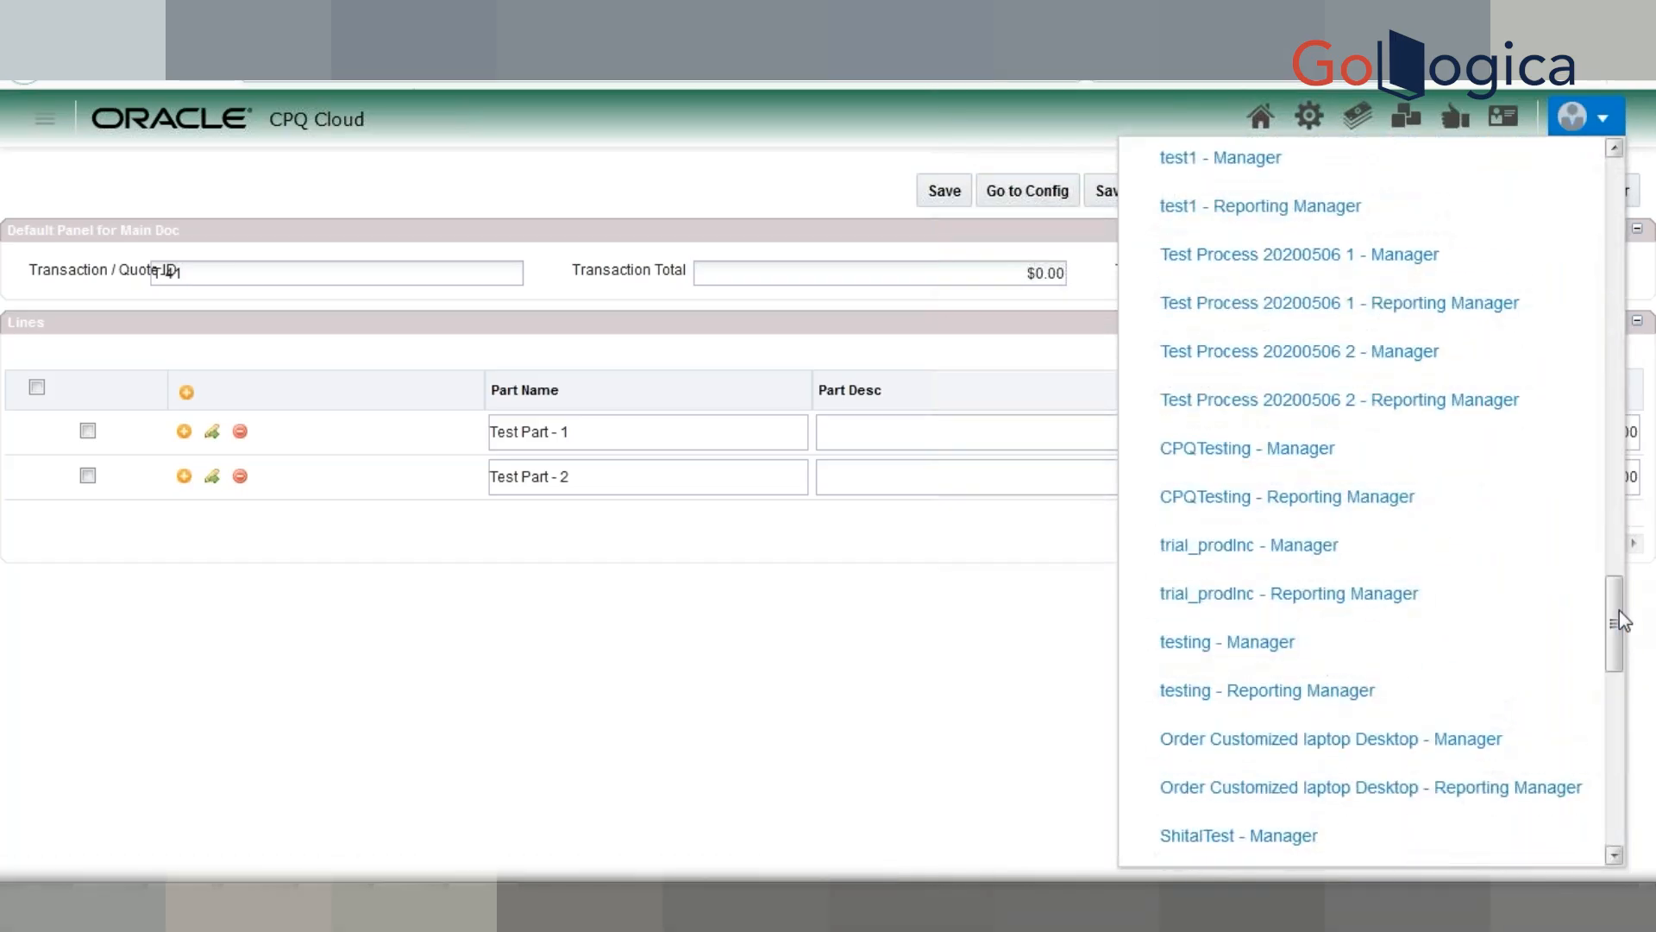
{"action": "left_click", "coordinate": [1346, 370]}
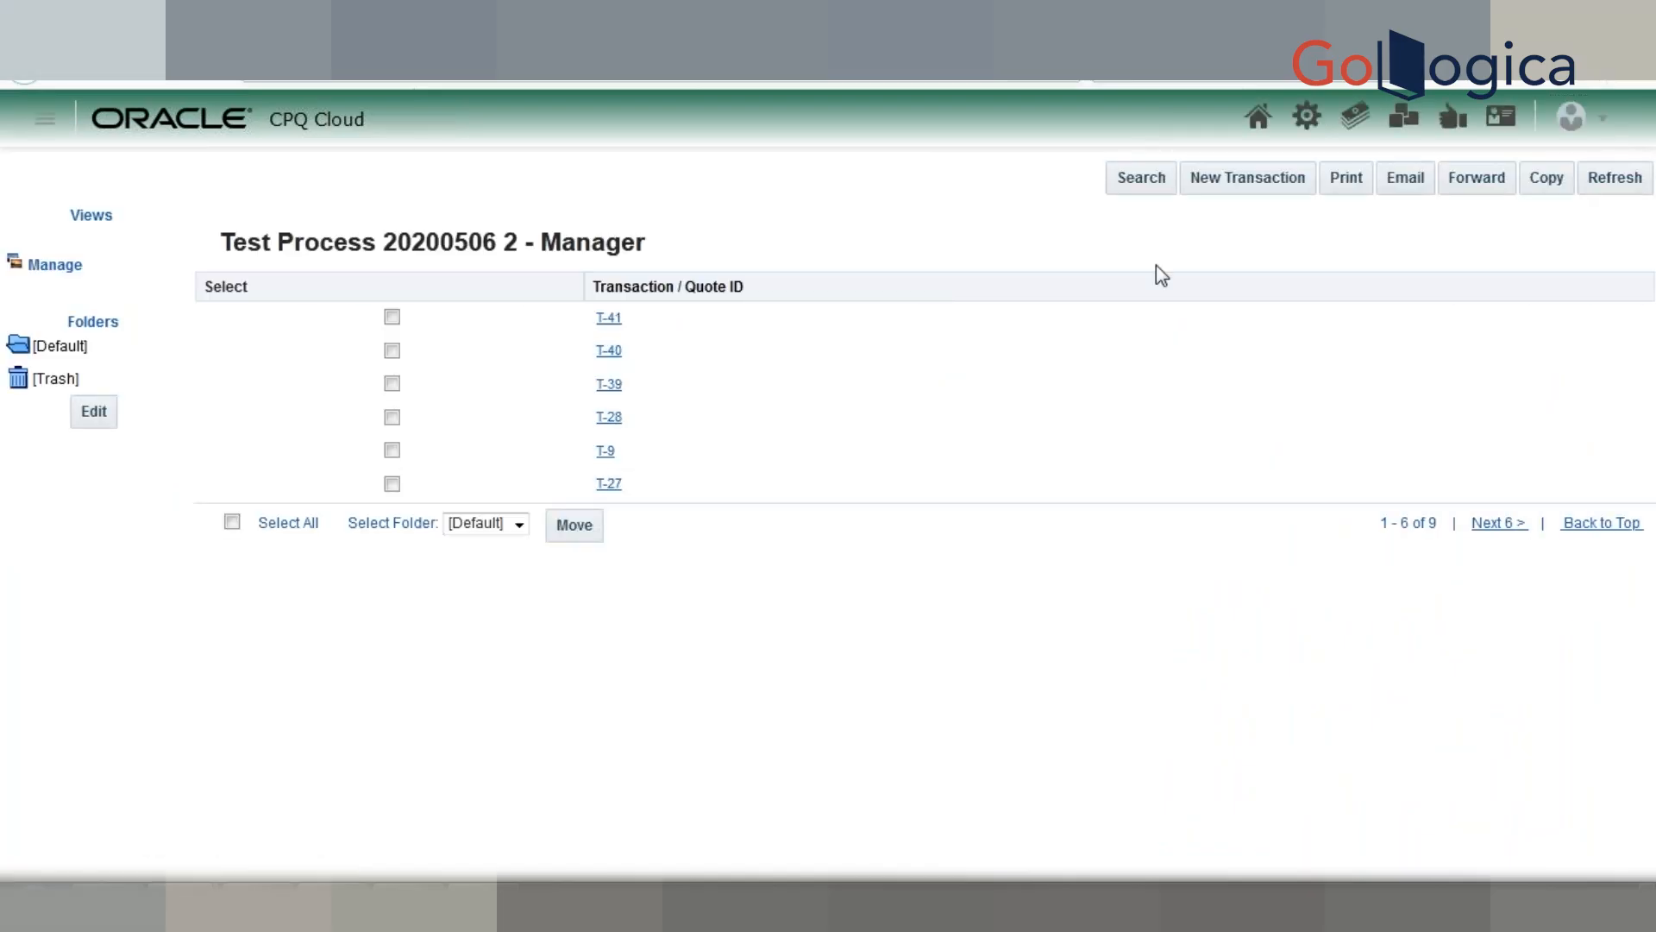
{"action": "left_click", "coordinate": [1255, 181]}
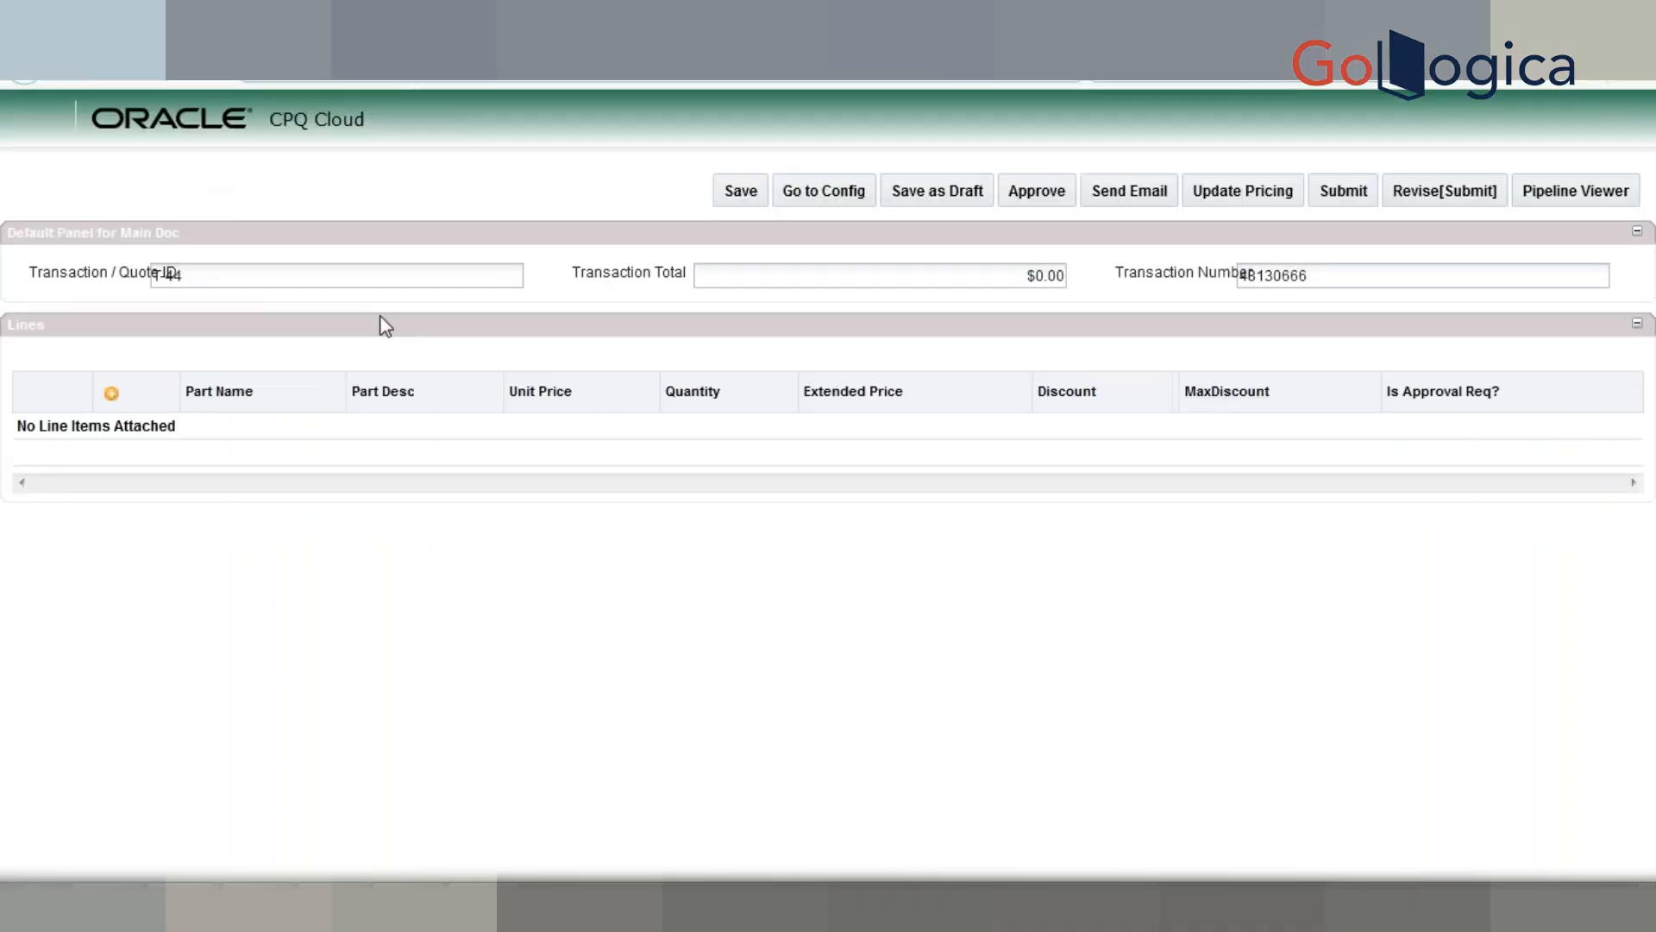
Step: Add a line item to the new transaction and set its part name to Test Part - 2
{"action": "left_click", "coordinate": [111, 391]}
{"action": "left_click", "coordinate": [932, 374]}
{"action": "type", "text": "test"}
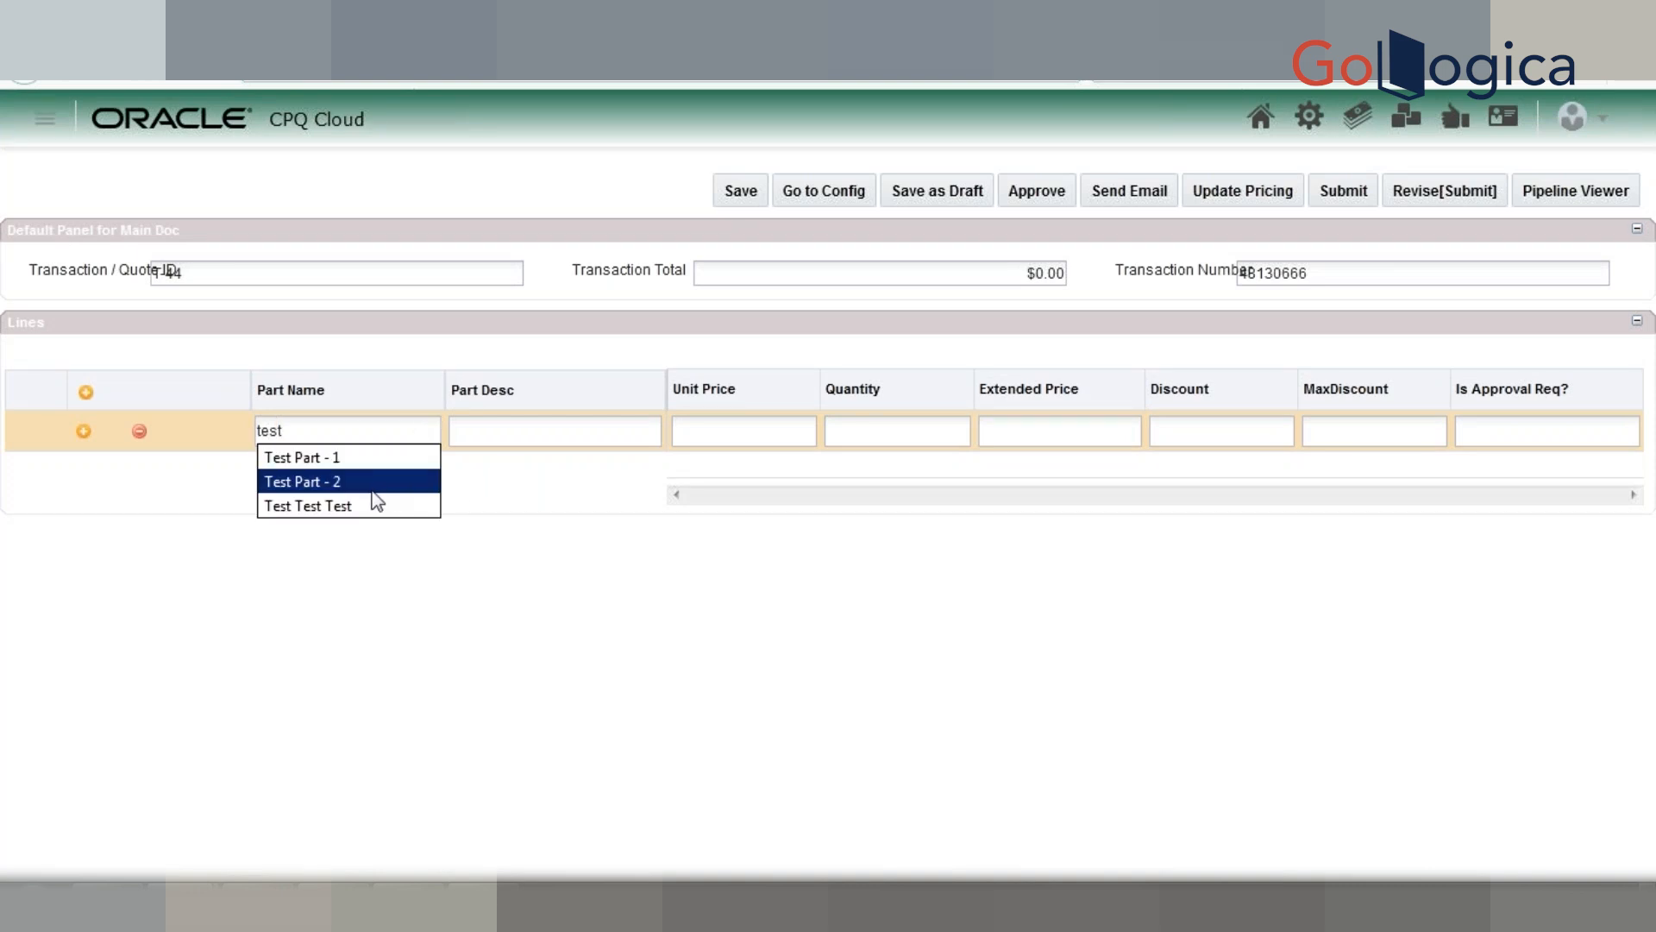
{"action": "left_click", "coordinate": [369, 485]}
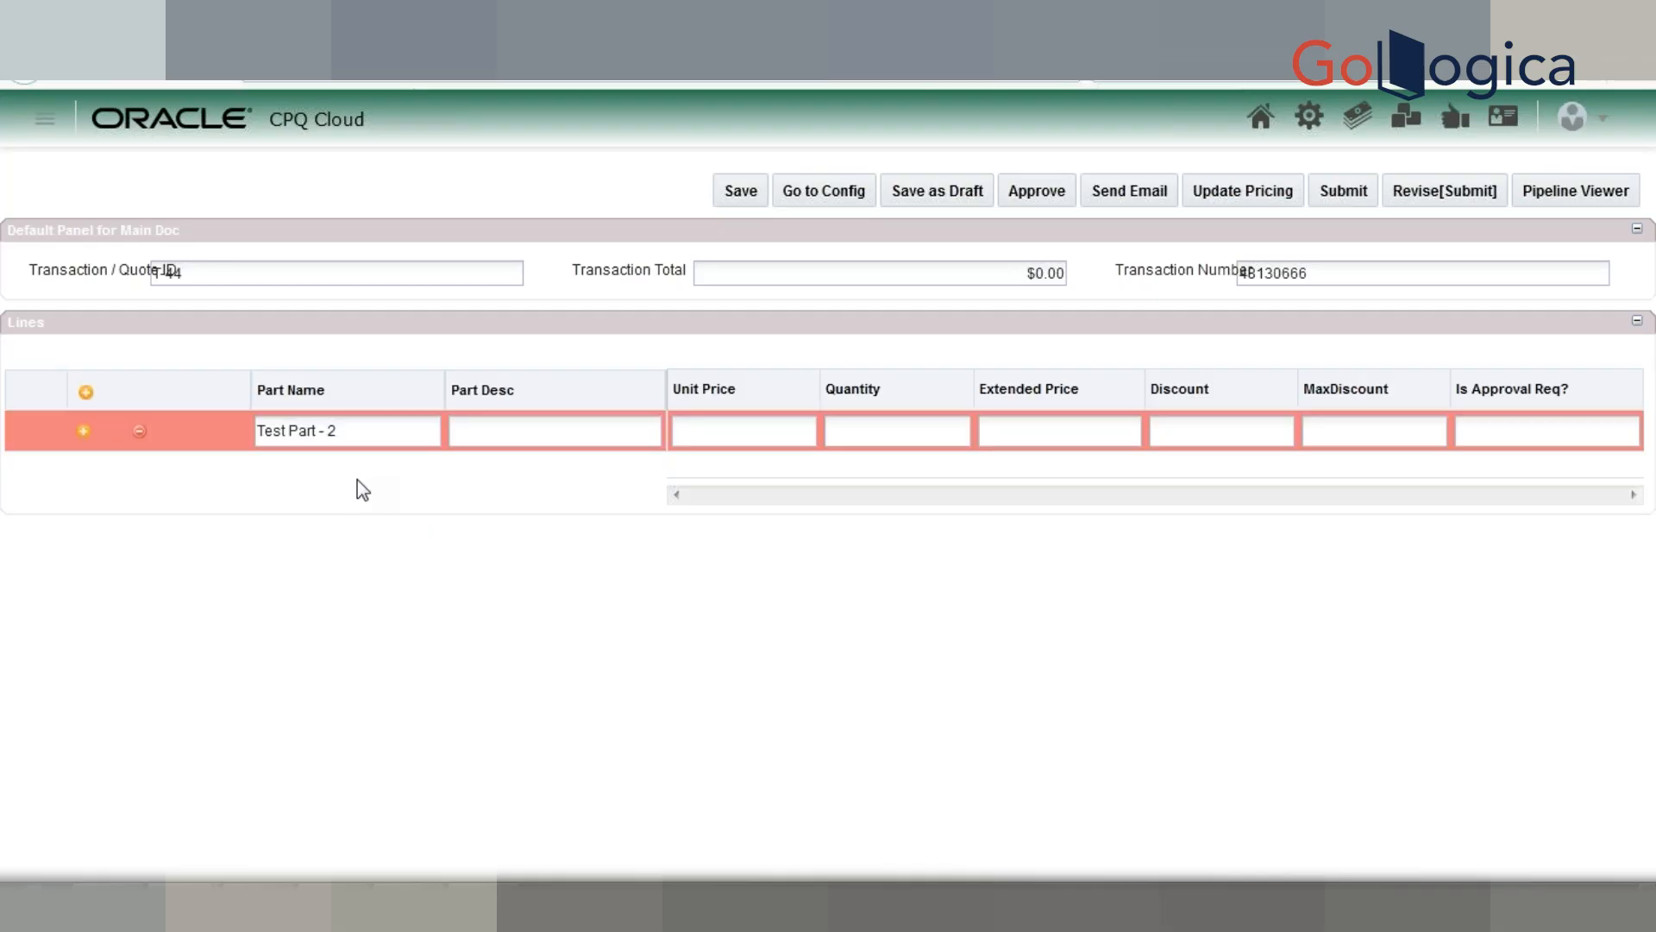
Step: Add another line item with the part name Test Part - 1 and save the transaction
{"action": "left_click", "coordinate": [87, 394]}
{"action": "type", "text": "tes"}
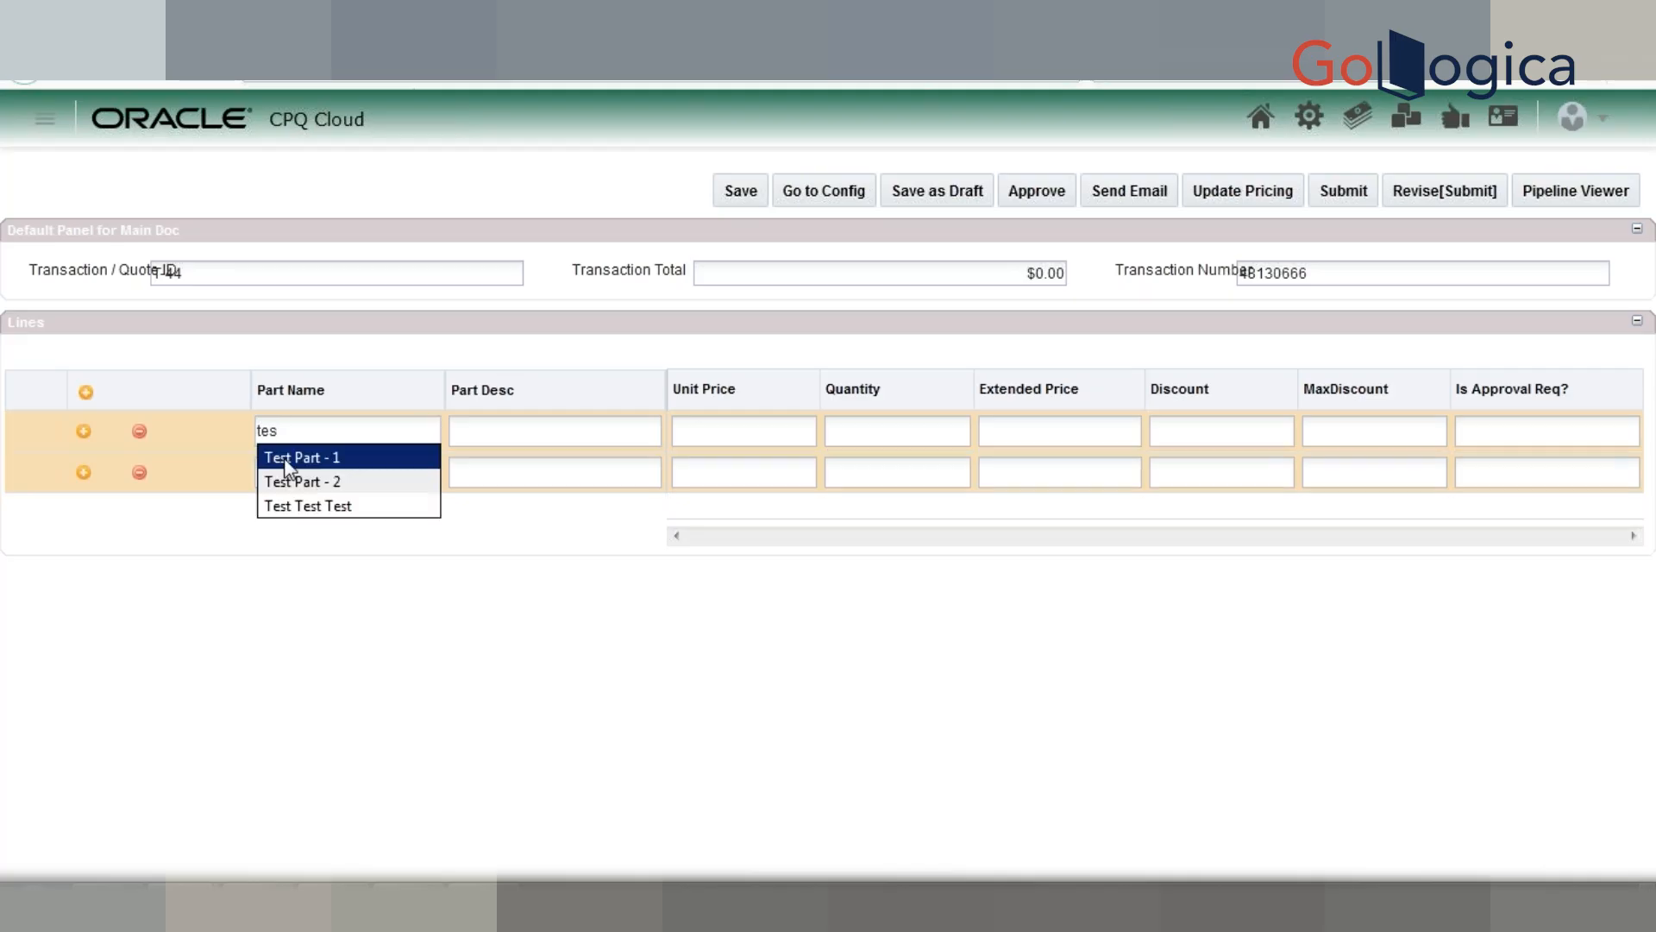
{"action": "left_click", "coordinate": [303, 460]}
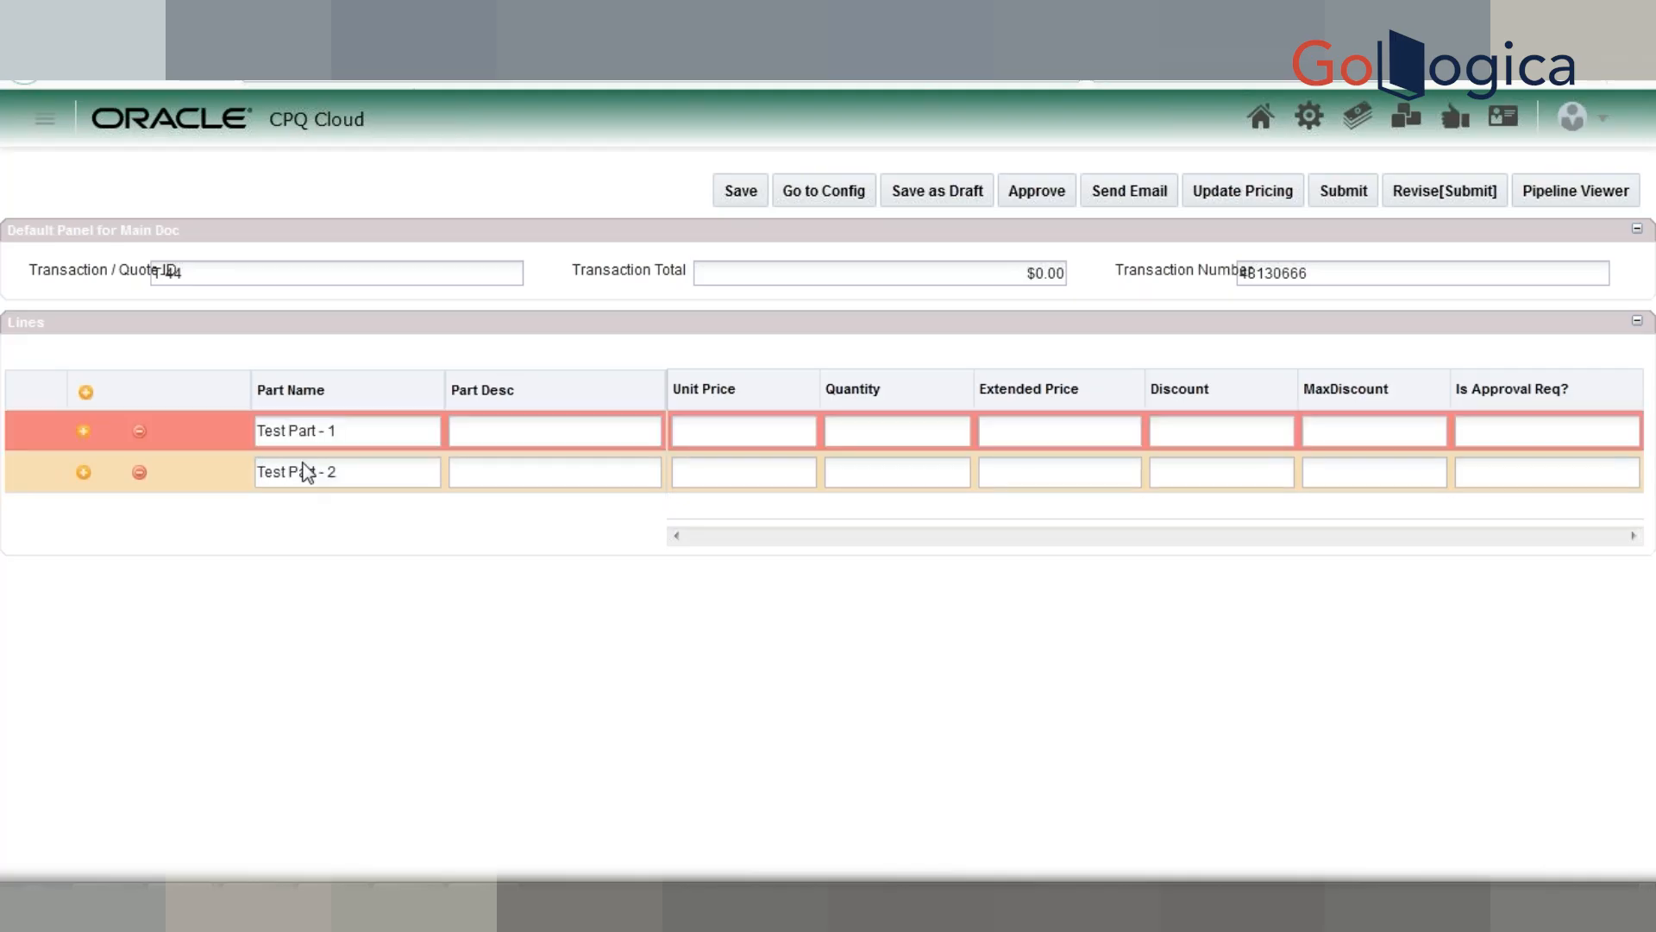
{"action": "left_click", "coordinate": [727, 203]}
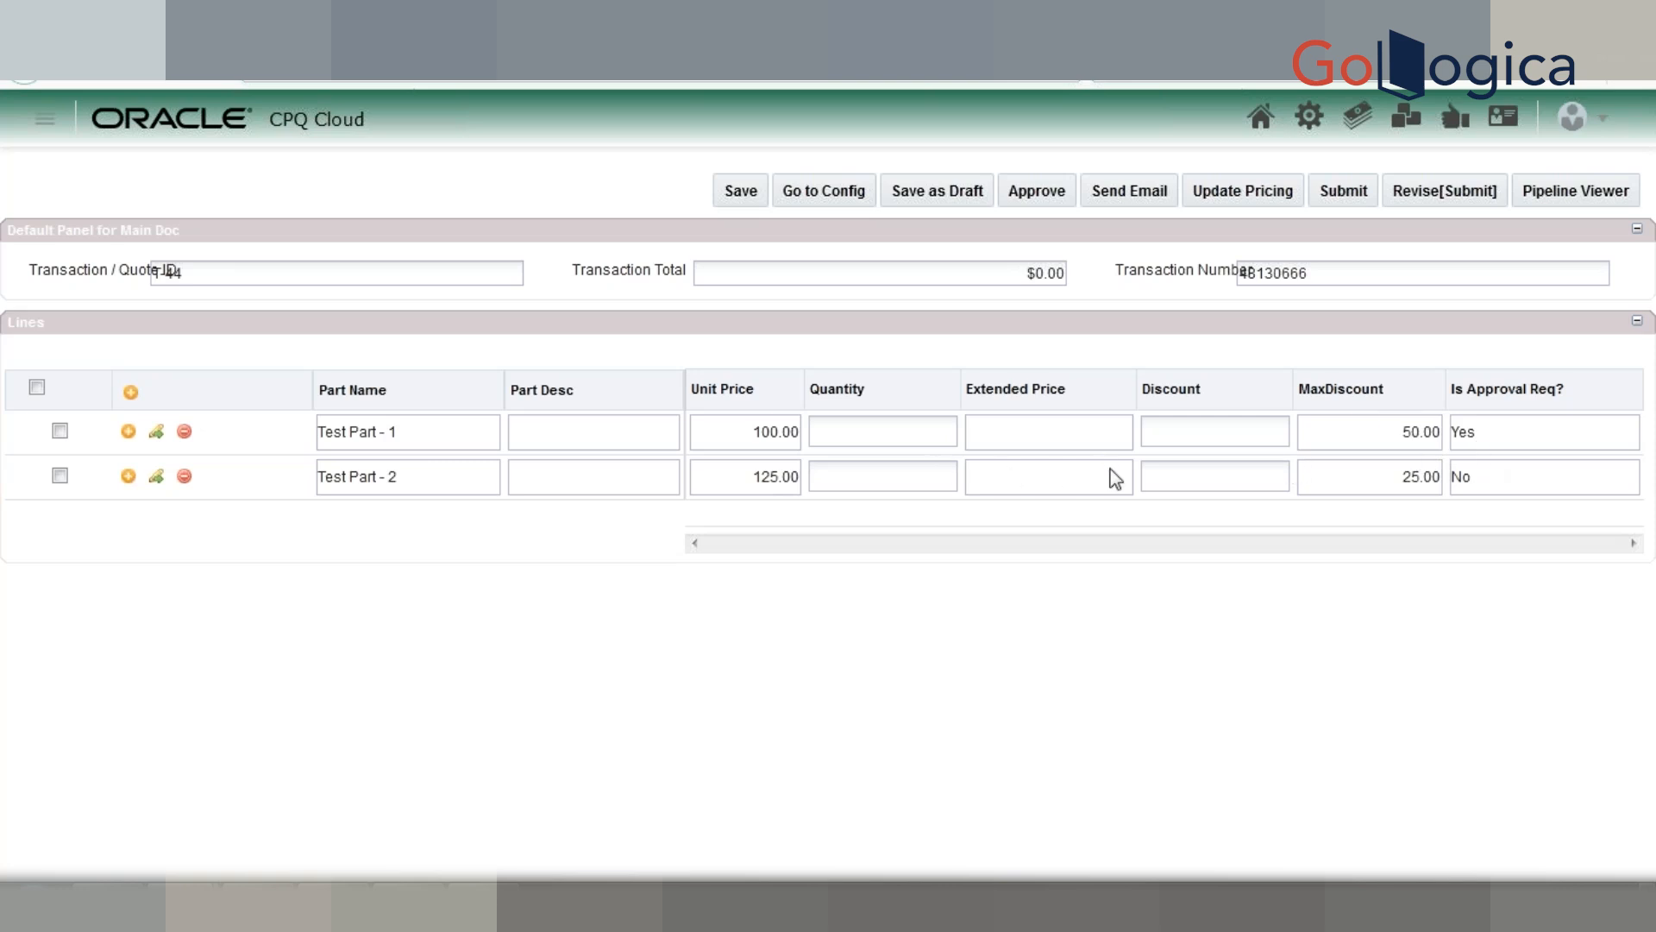
Step: Set the quantity to 2 for Test Part - 1 and 3 for Test Part - 2, and update the pricing
{"action": "left_click", "coordinate": [884, 436]}
{"action": "type", "text": "2"}
{"action": "left_click", "coordinate": [907, 487]}
{"action": "type", "text": "3"}
{"action": "left_click", "coordinate": [1255, 193]}
Step: Enter a discount of 75 on the Test Part - 1 line
{"action": "left_click", "coordinate": [1234, 428]}
{"action": "type", "text": "75"}
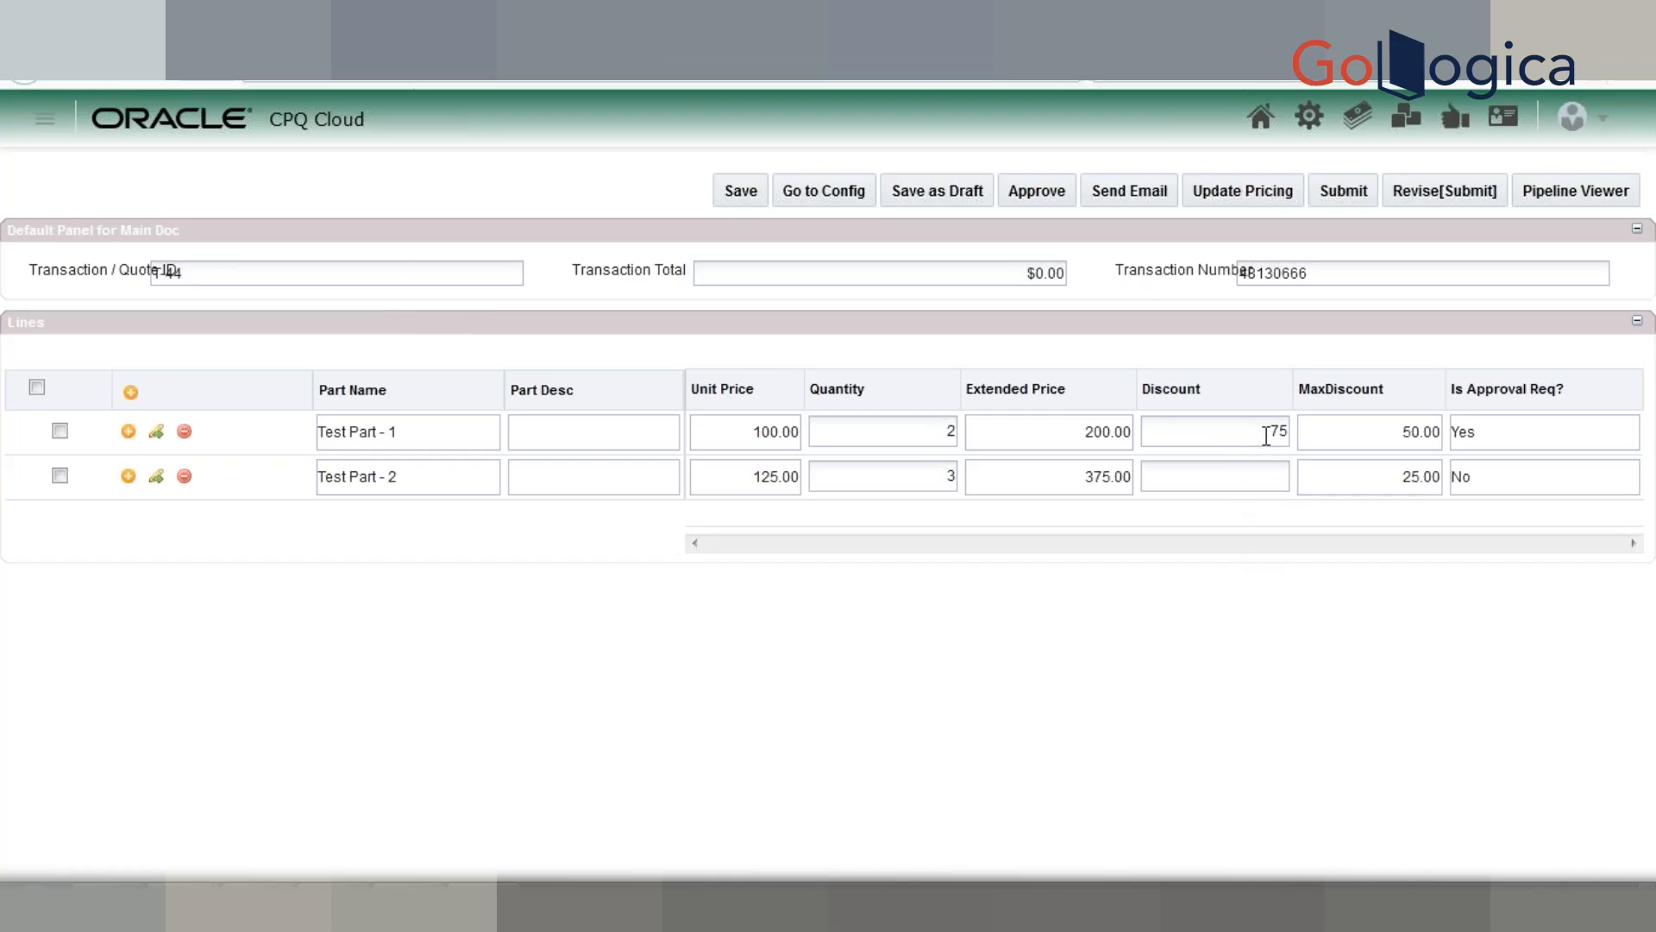
{"action": "left_click", "coordinate": [1264, 478]}
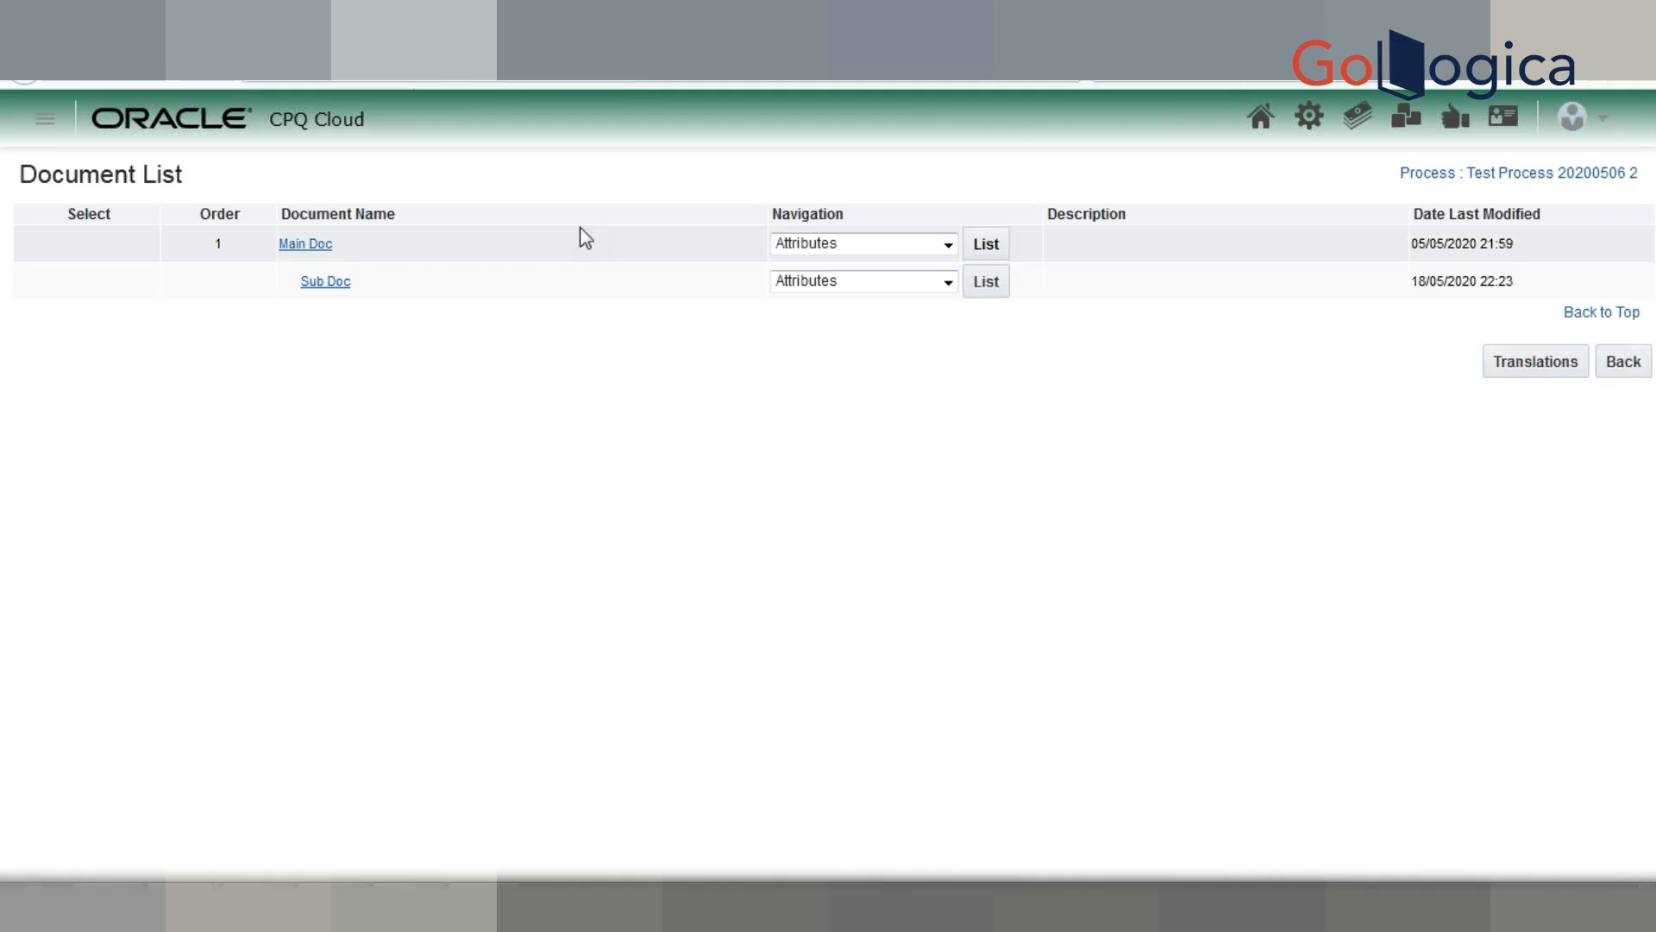
Step: Open the list of actions for Main Doc in Test Process 20200506 2
{"action": "left_click", "coordinate": [878, 244]}
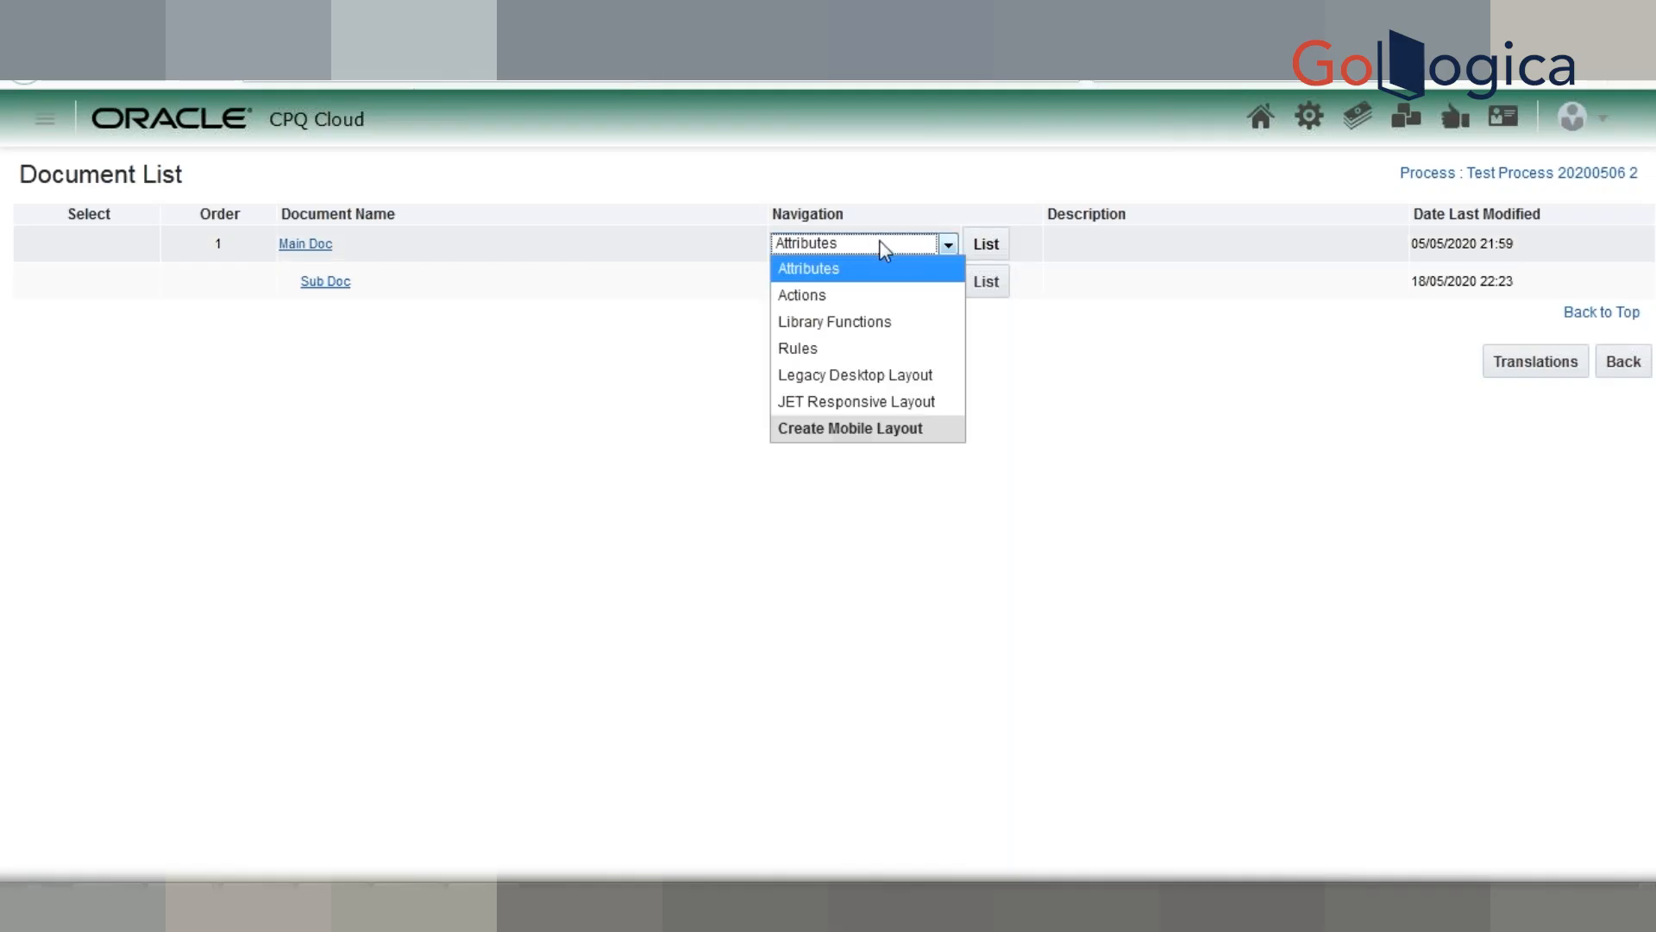
{"action": "left_click", "coordinate": [889, 302]}
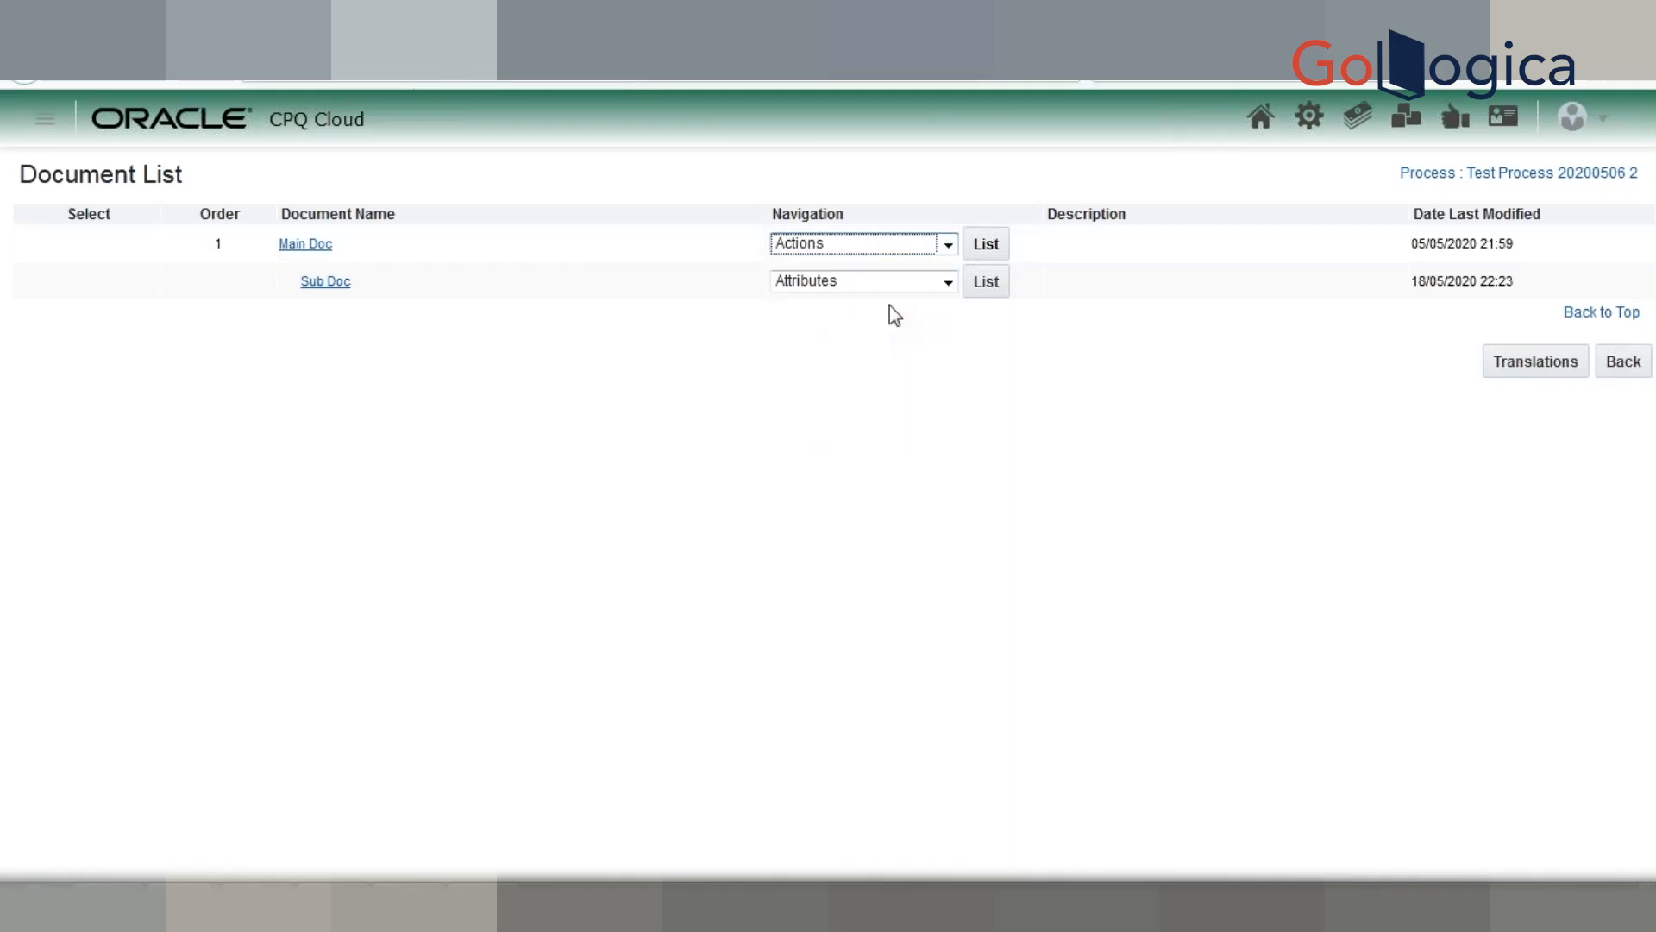
{"action": "left_click", "coordinate": [991, 250]}
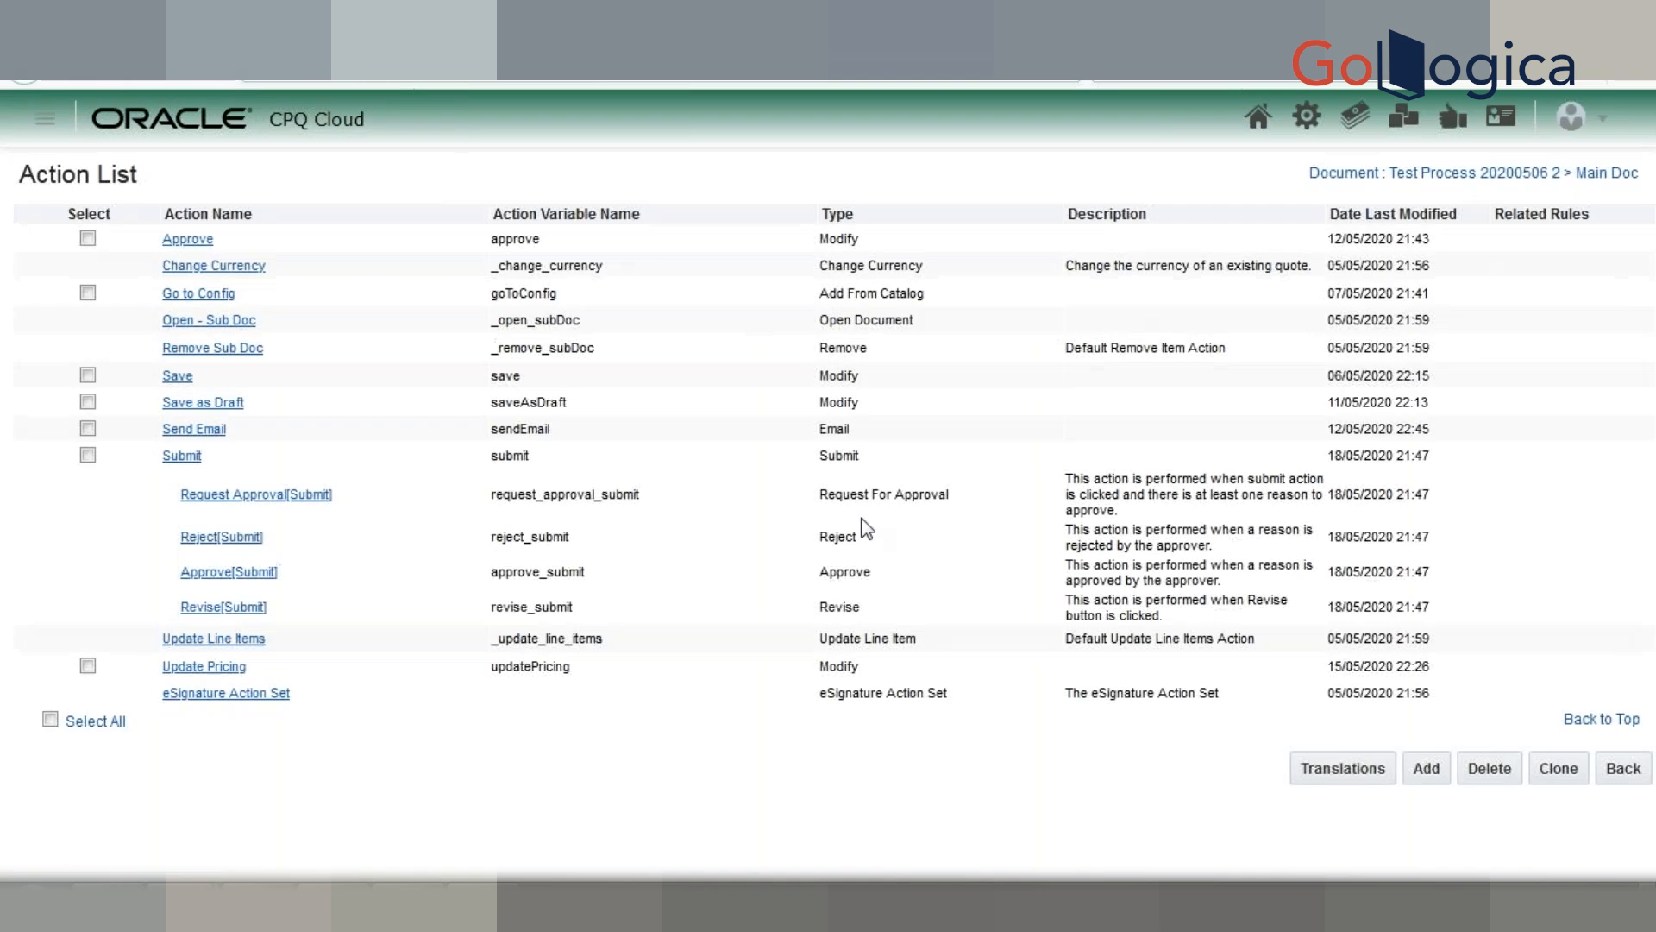
Step: Add a Modify action labelled Apply Discounts with the variable name applyDiscounts
{"action": "left_click", "coordinate": [1427, 770]}
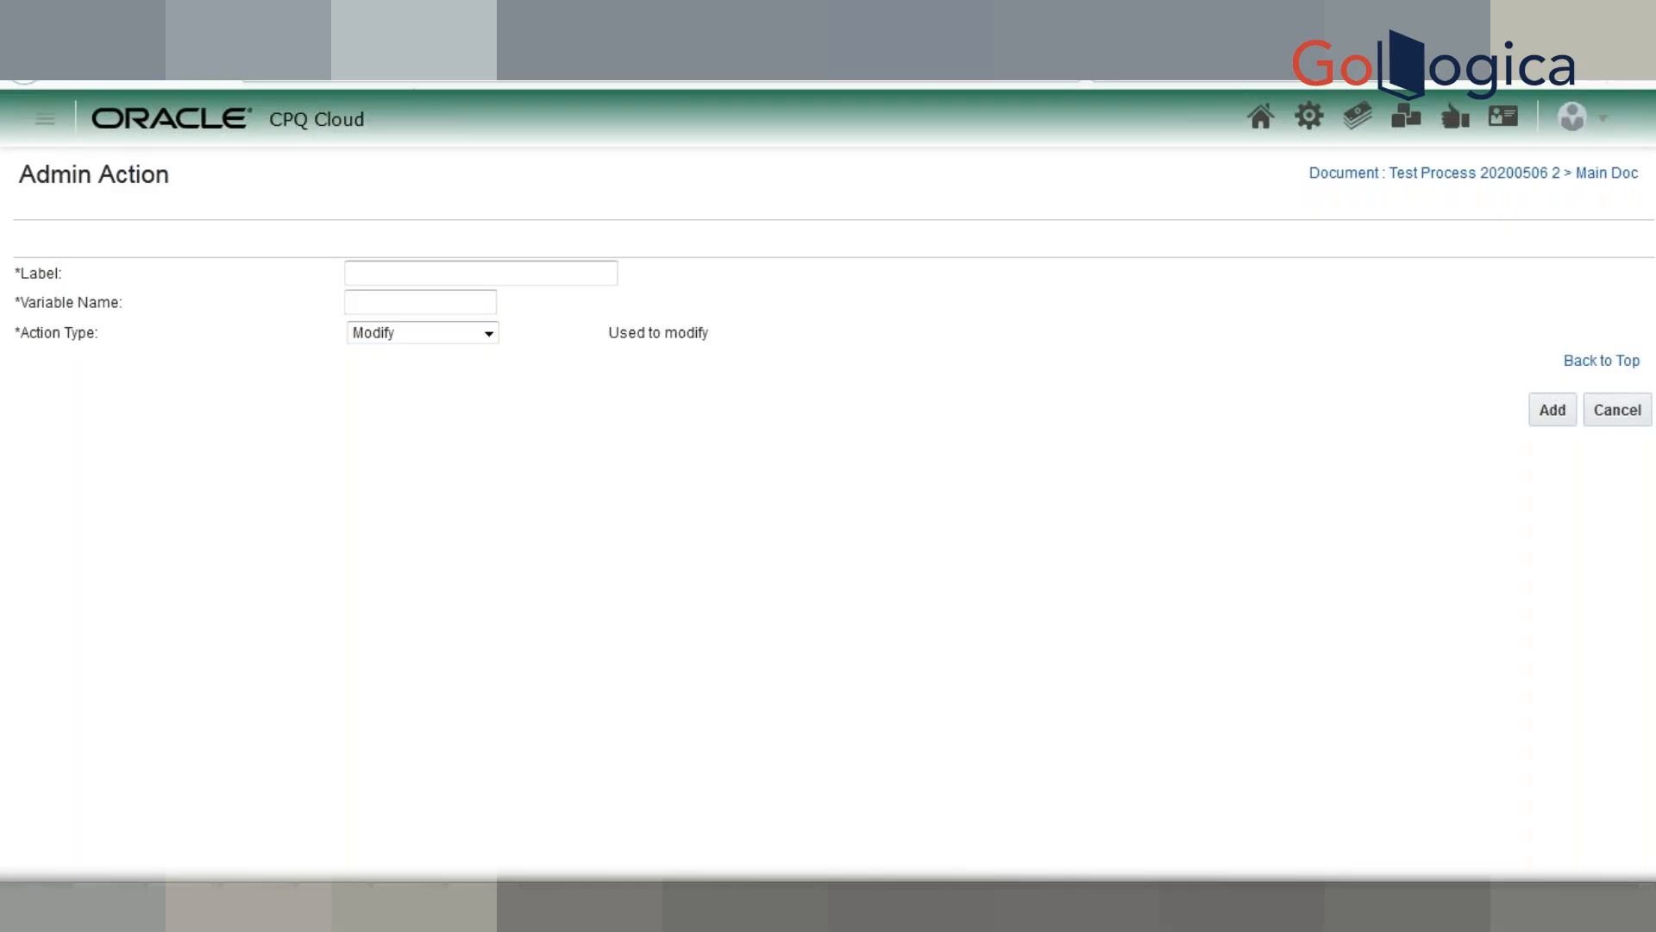
{"action": "left_click", "coordinate": [518, 270]}
{"action": "type", "text": "A"}
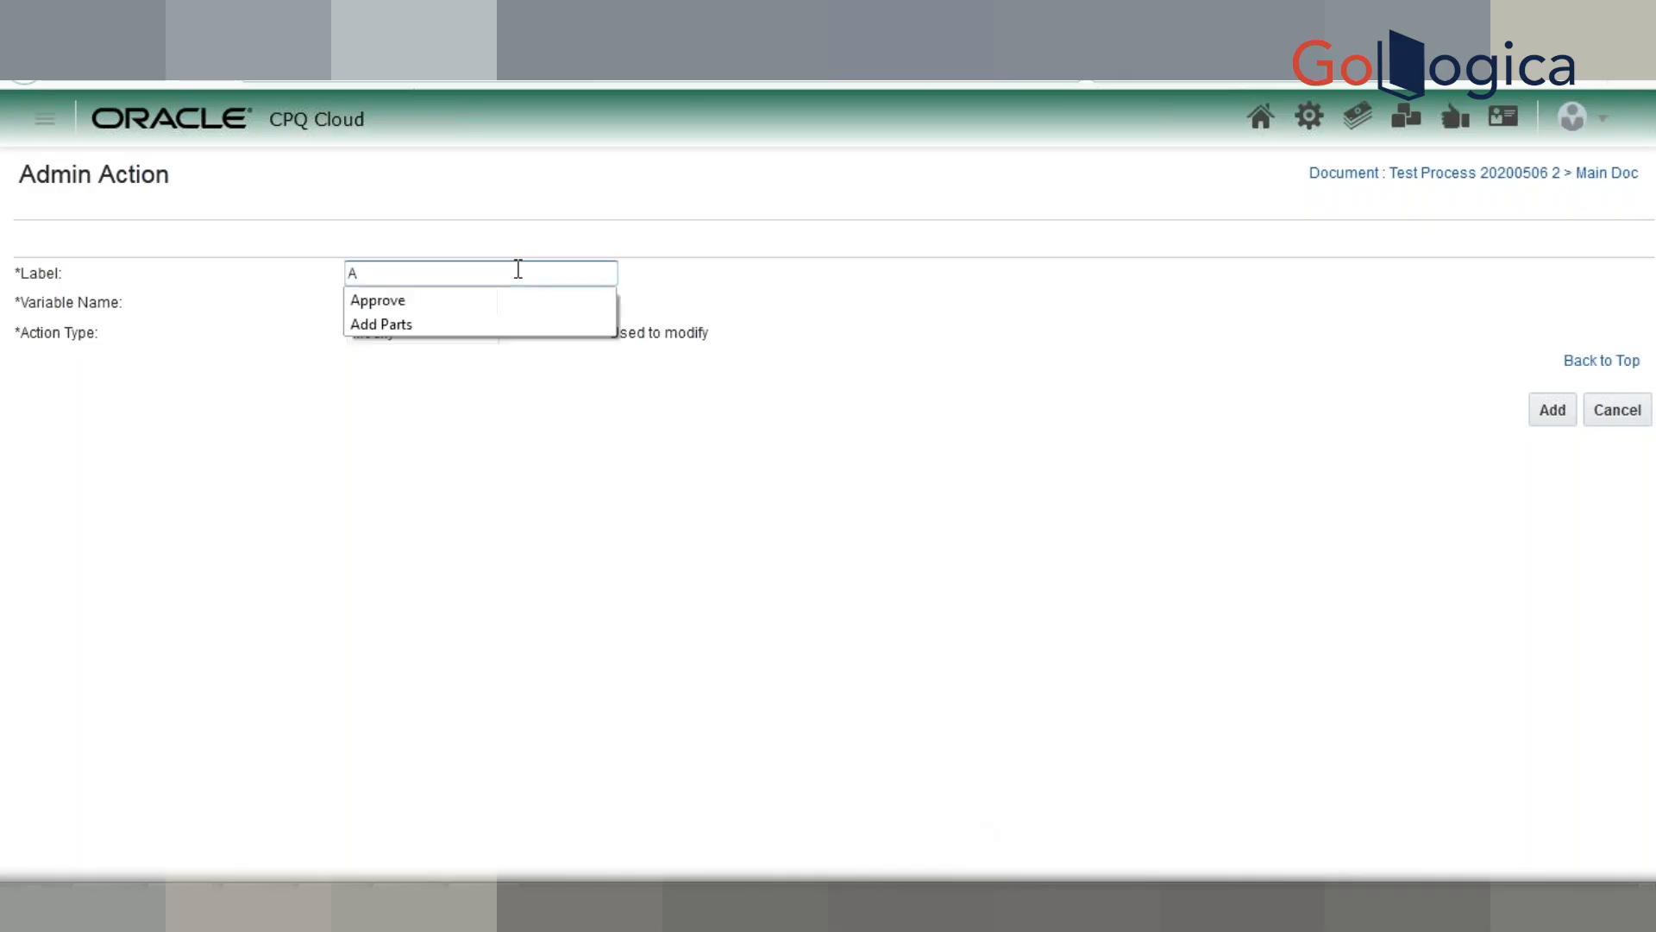
{"action": "type", "text": "pply Discounts"}
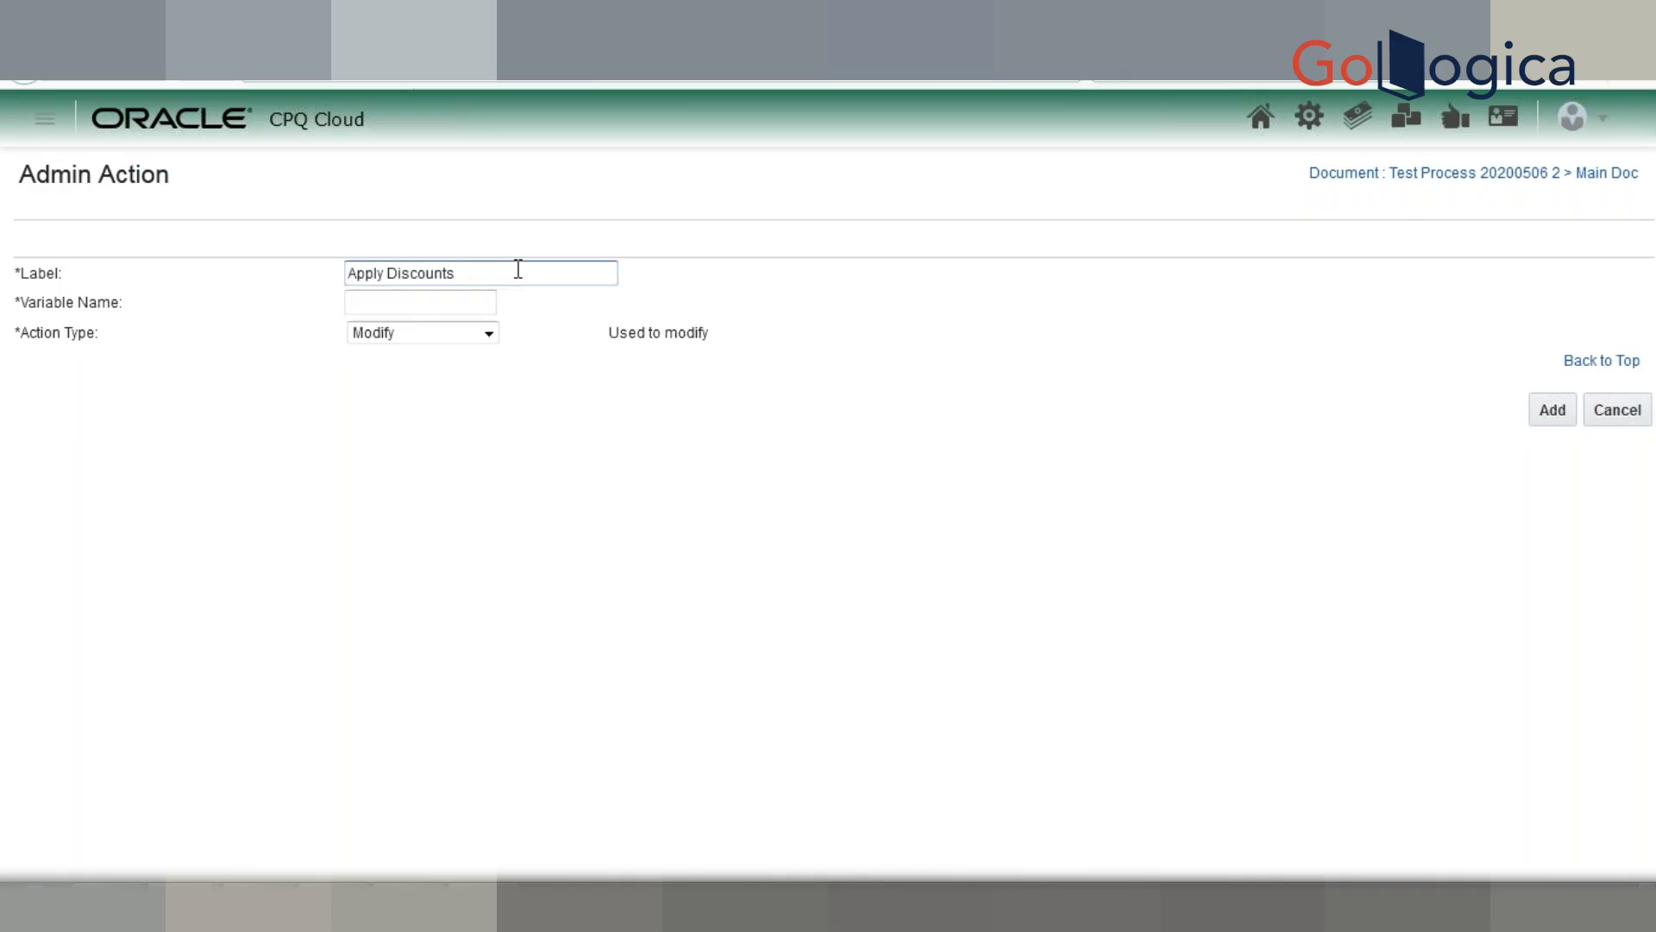
{"action": "key", "text": "Tab"}
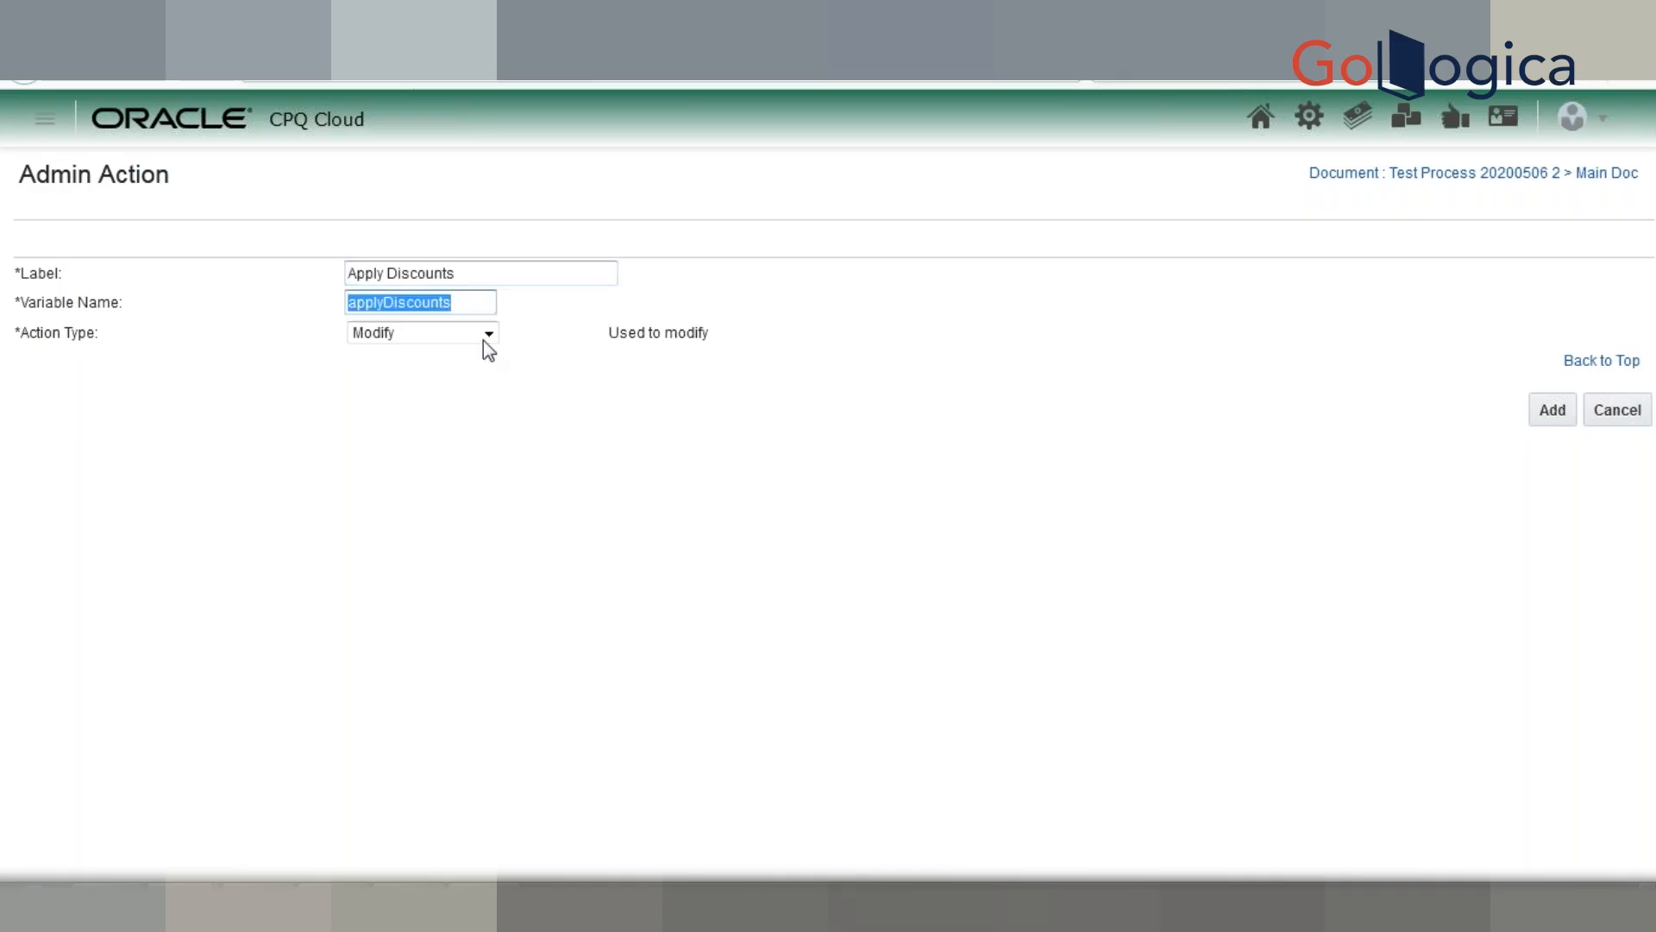
{"action": "left_click", "coordinate": [1546, 418]}
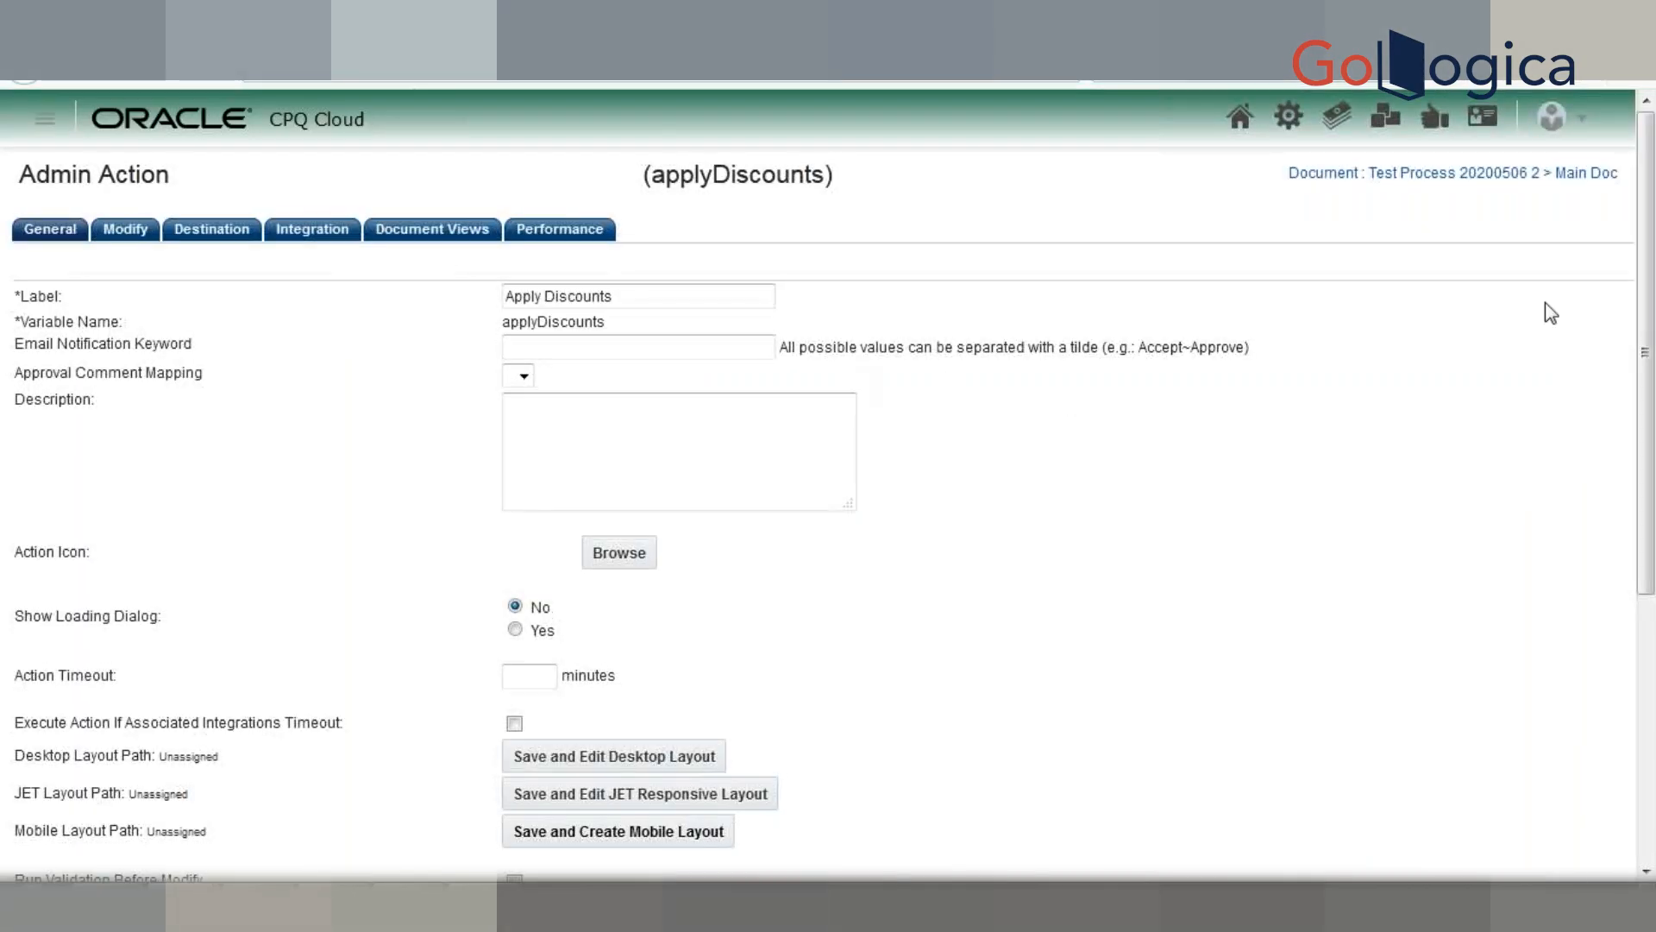
Step: Enable Define Advanced Modify - After Formulas for the Apply Discounts action and open its function definition
{"action": "scroll", "coordinate": [1647, 418], "scroll_direction": "down", "scroll_amount": 5}
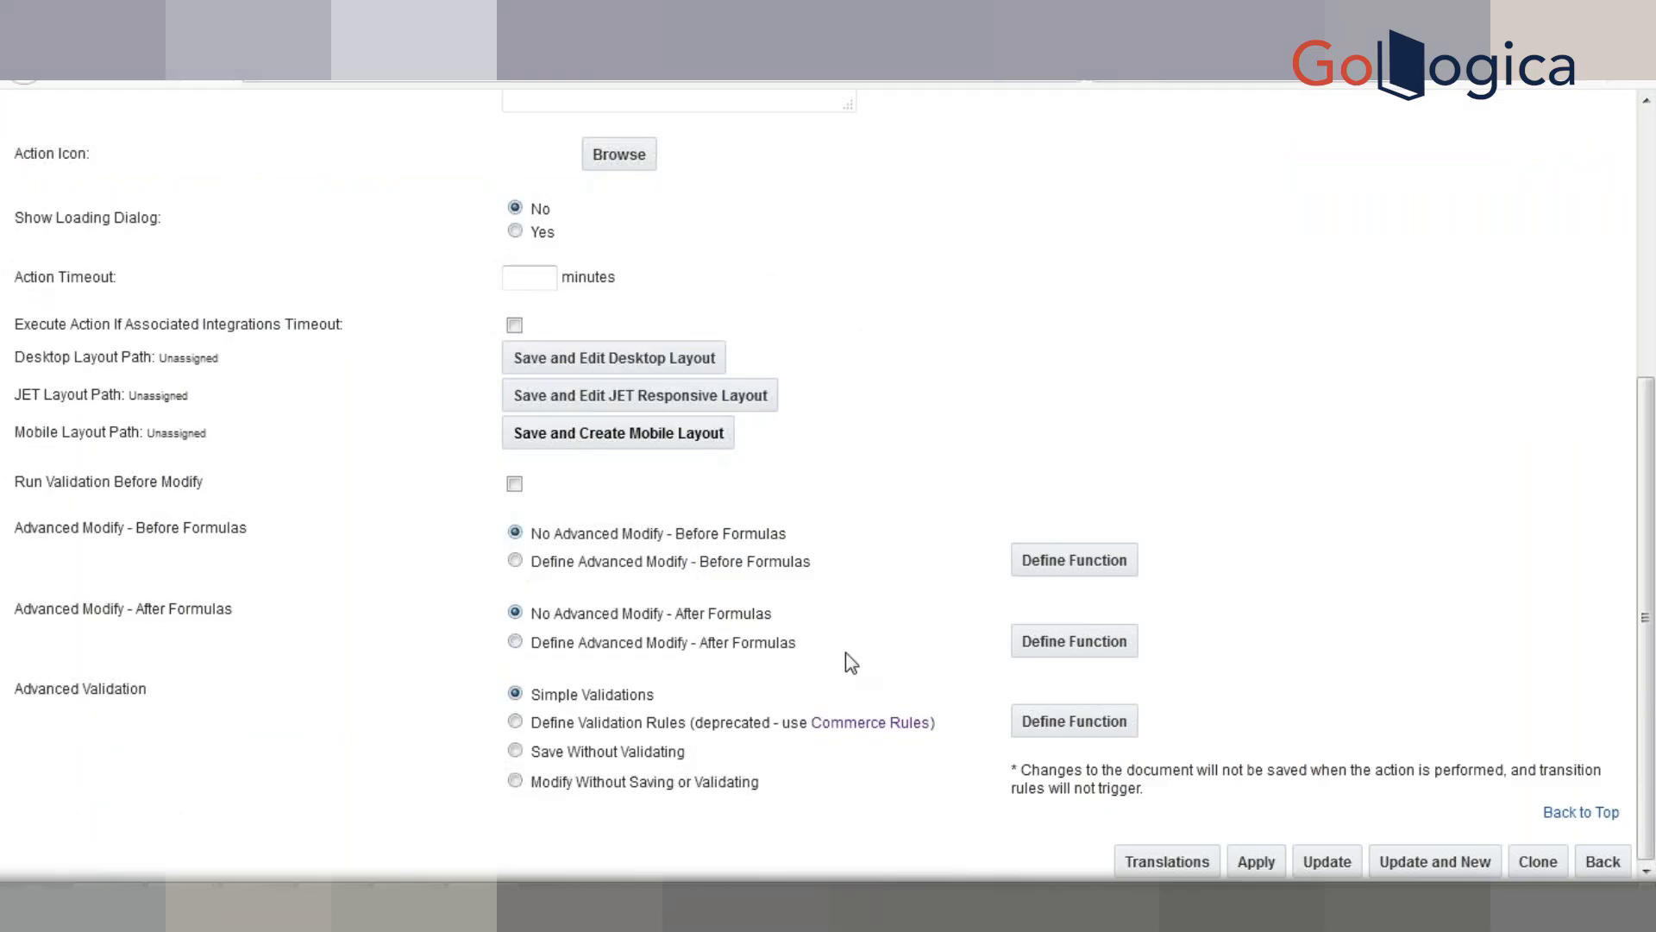
{"action": "left_click", "coordinate": [515, 642]}
{"action": "left_click", "coordinate": [1076, 651]}
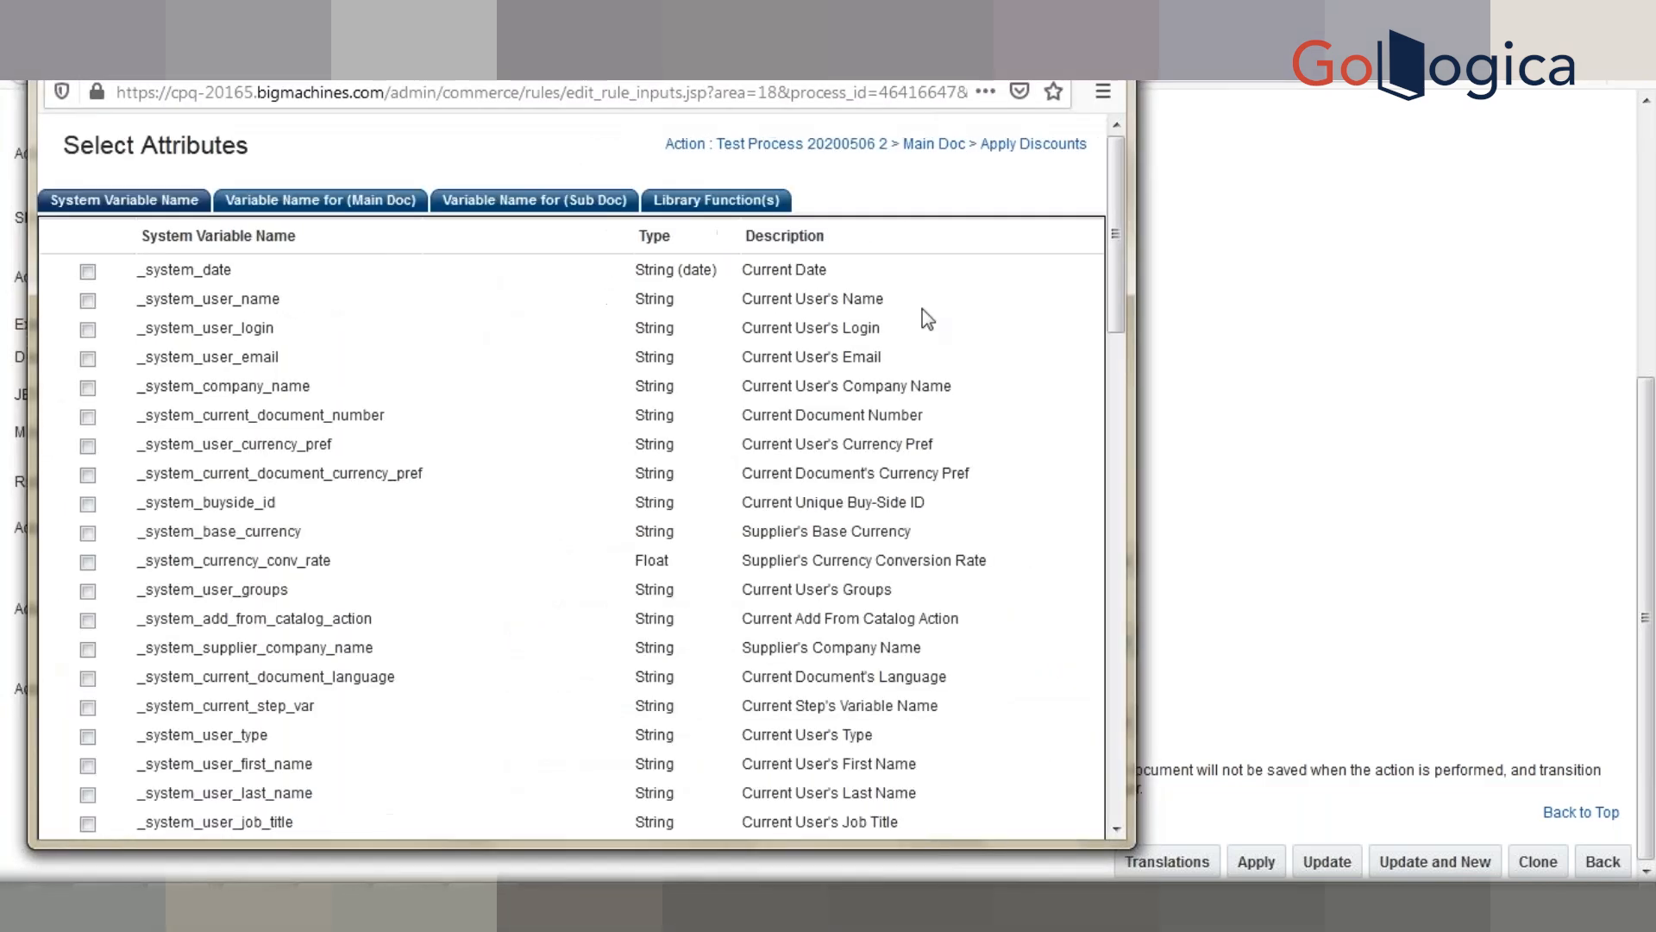
Step: Select the Sub Doc attributes discount_l and extendedPrice_l as function inputs and continue to the BML Editor
{"action": "scroll", "coordinate": [1115, 278], "scroll_direction": "down", "scroll_amount": 10}
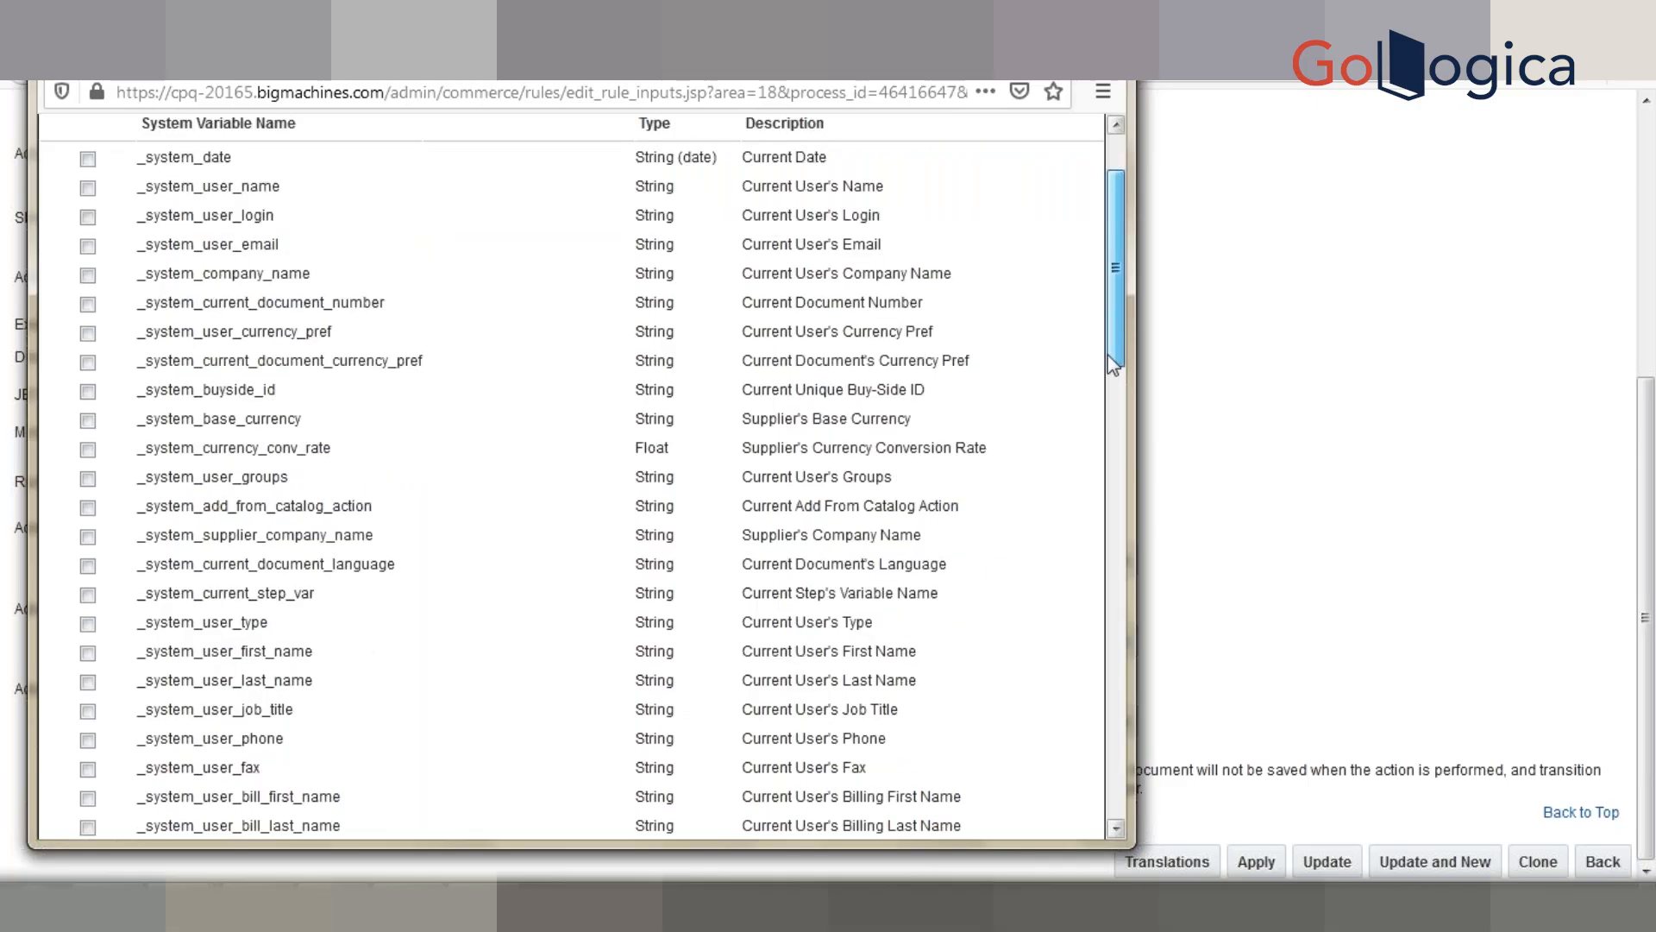
{"action": "scroll", "coordinate": [1078, 494], "scroll_direction": "up", "scroll_amount": 10}
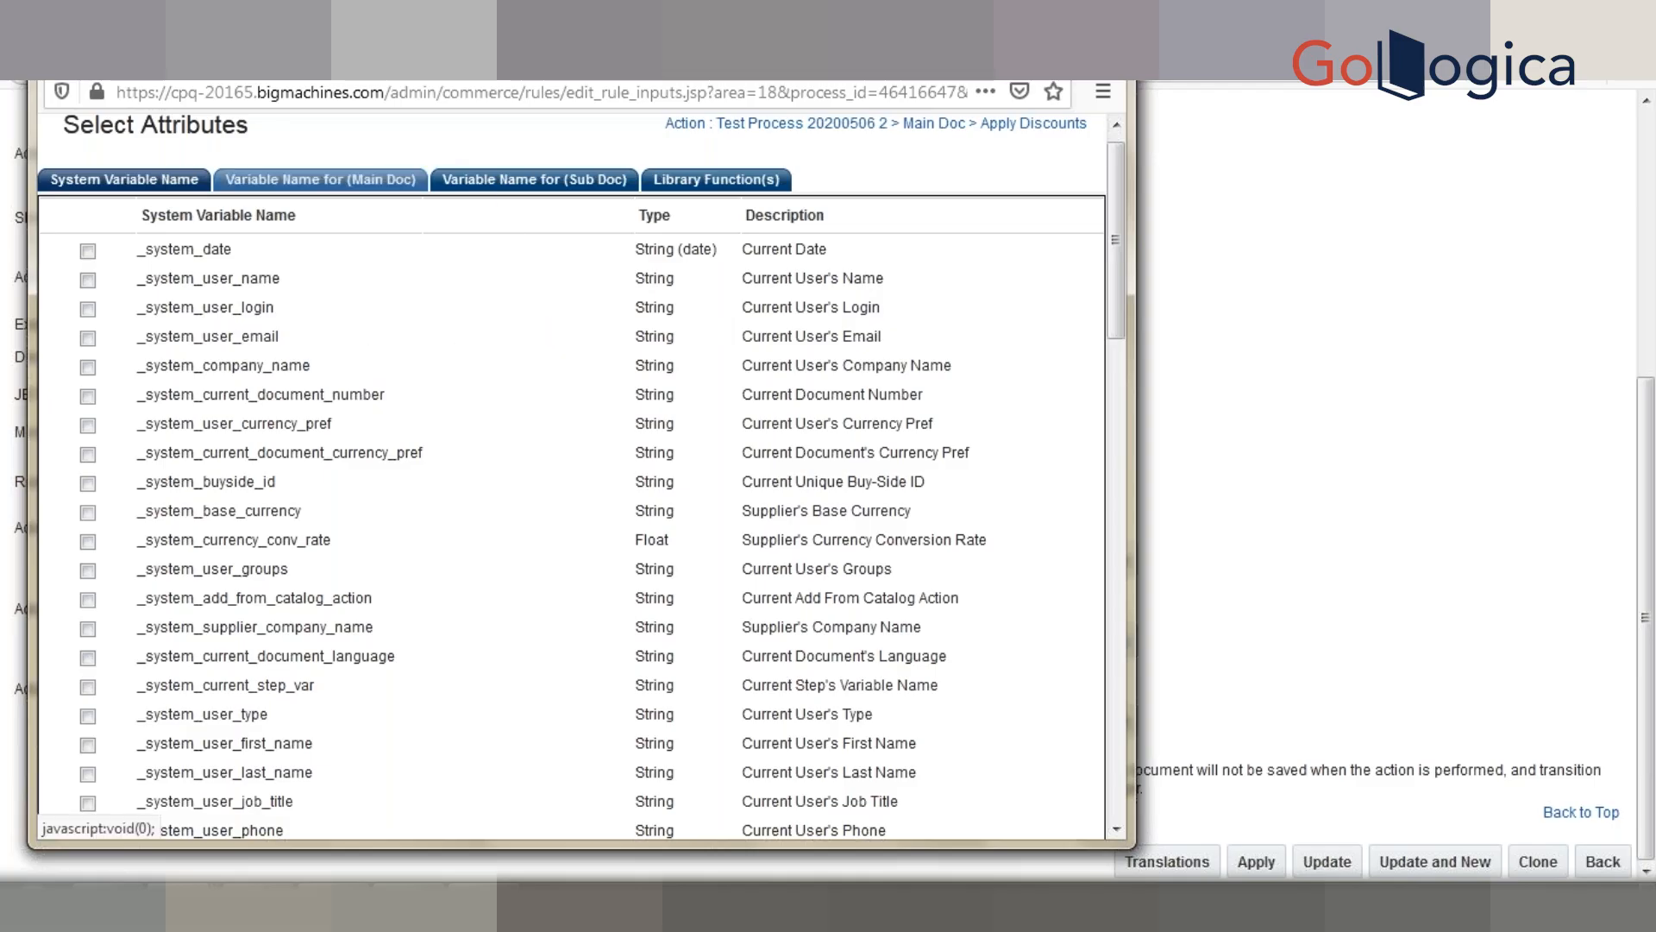
{"action": "left_click", "coordinate": [320, 179]}
{"action": "left_click", "coordinate": [534, 179]}
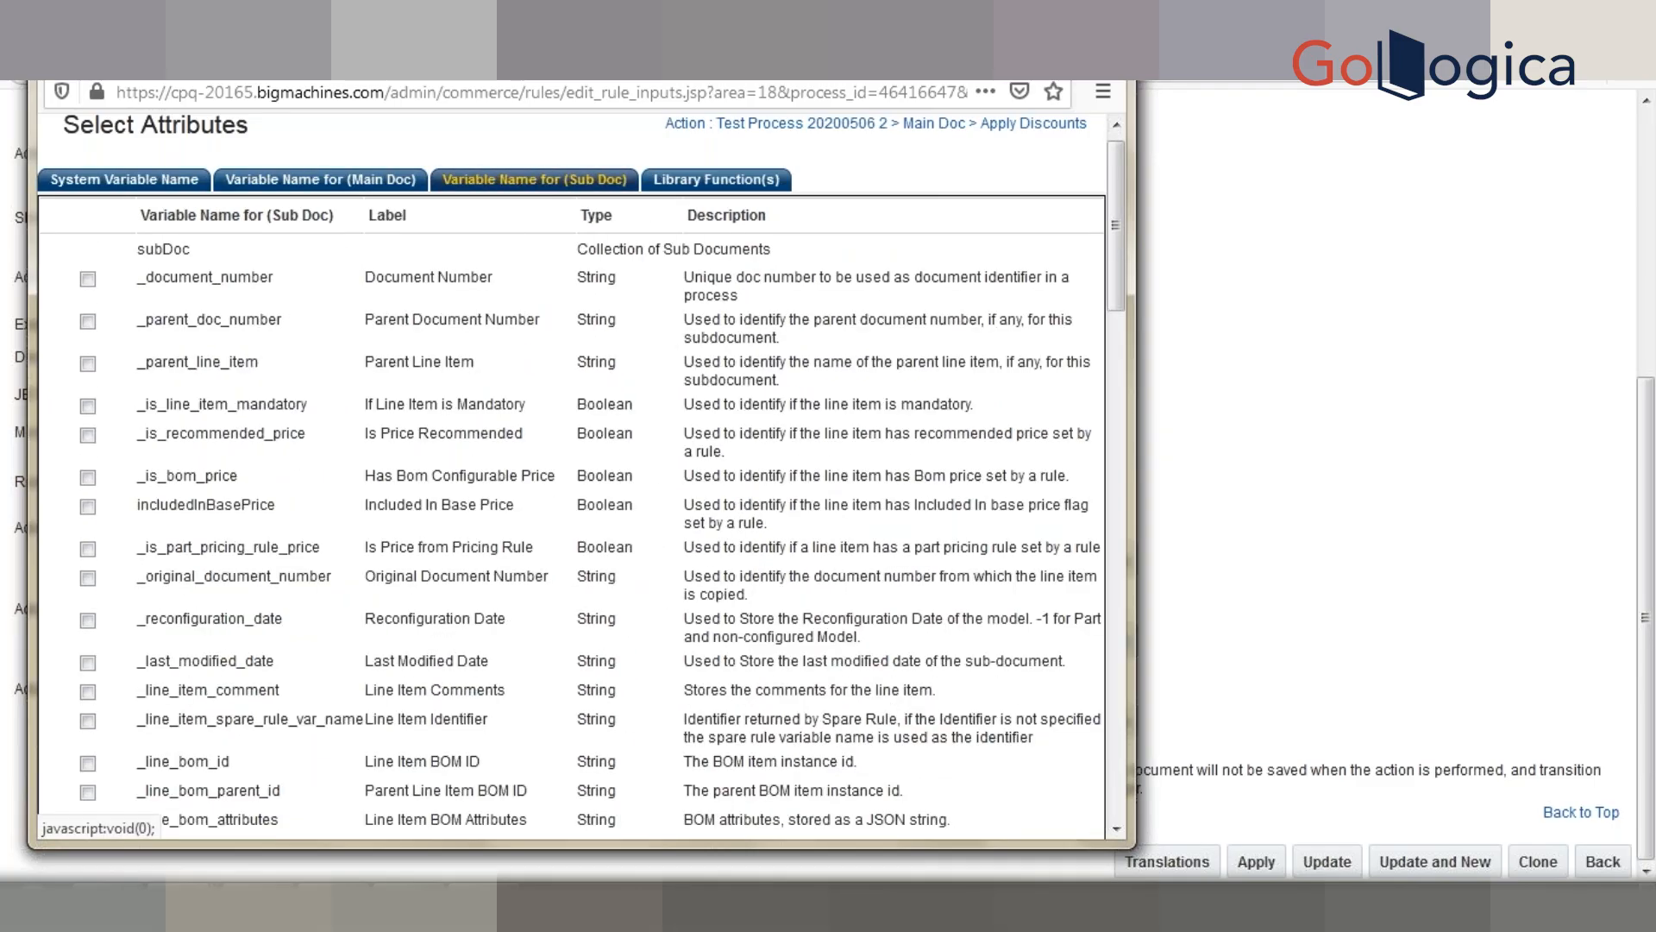
{"action": "key", "text": "End"}
{"action": "left_click", "coordinate": [91, 733]}
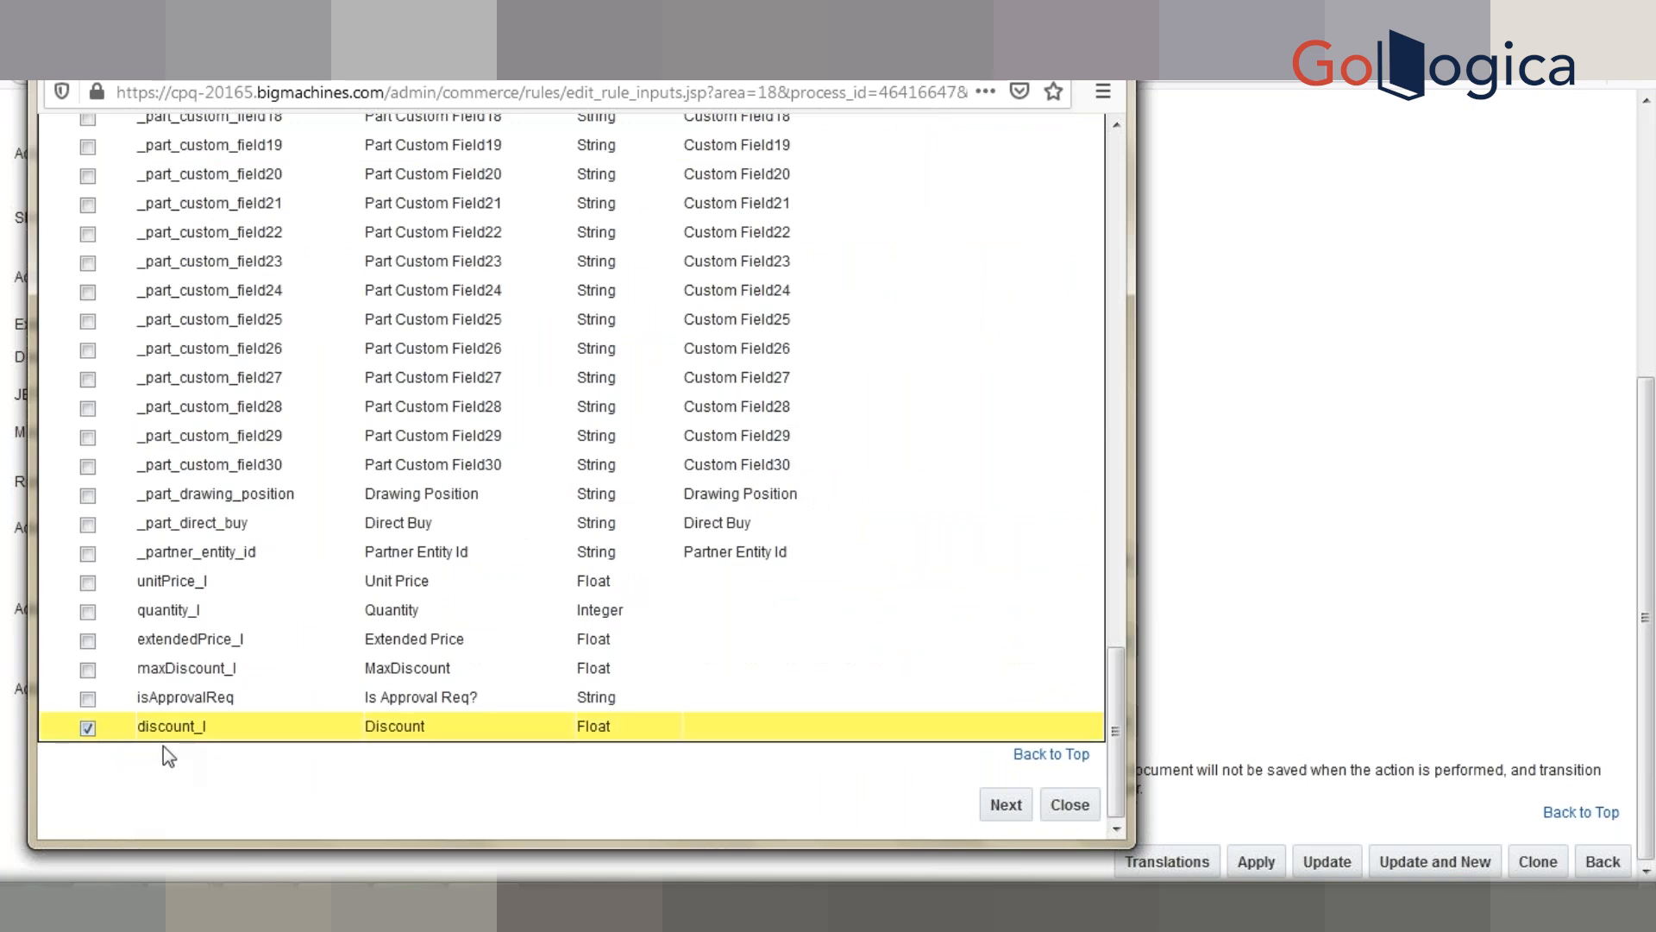
{"action": "left_click", "coordinate": [89, 640]}
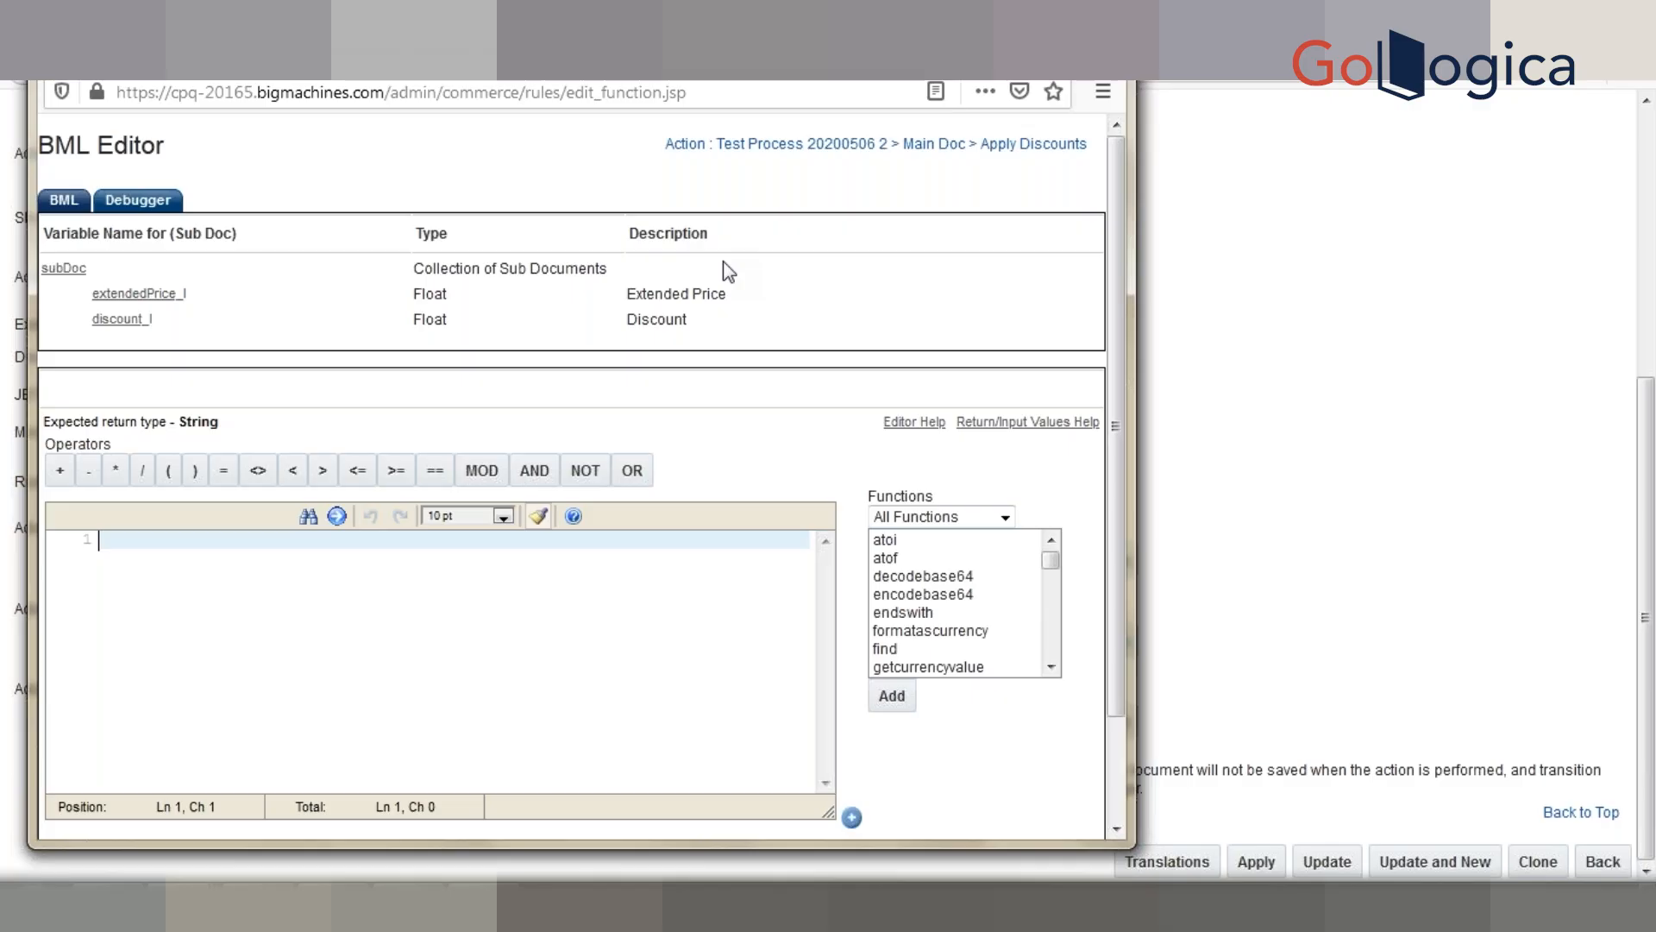
Step: Switch to the text editor and copy the whole extendedPrice_l calculation script into a new document
{"action": "key", "text": "alt+Tab"}
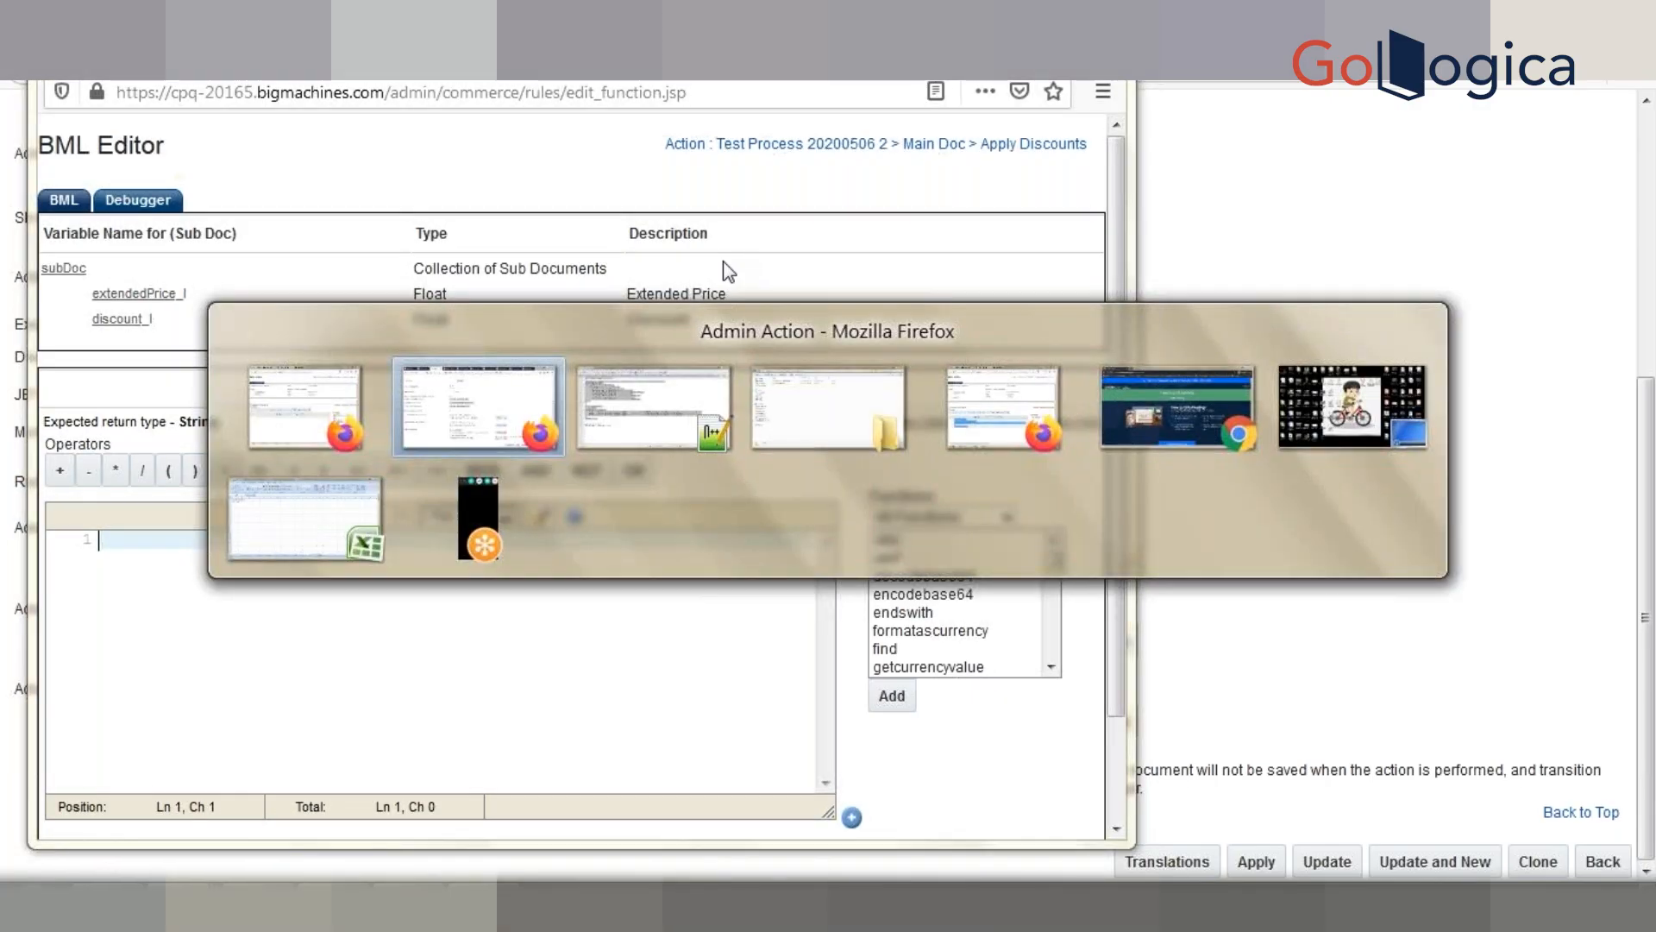
{"action": "left_click", "coordinate": [1490, 110]}
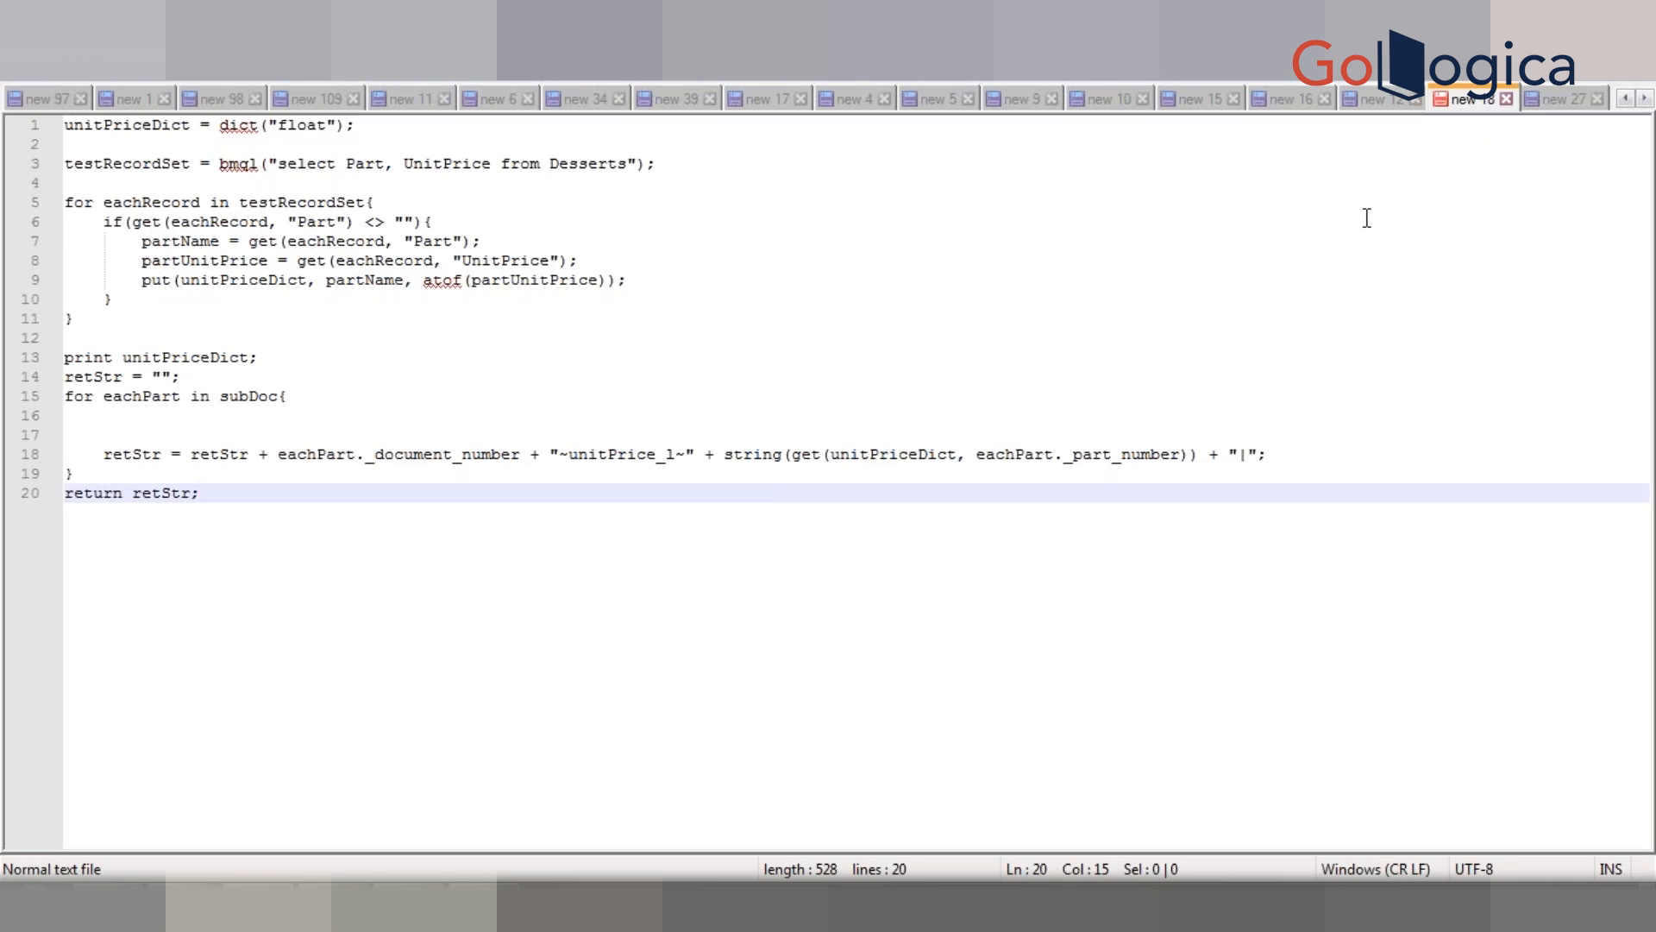
{"action": "left_click", "coordinate": [1380, 101]}
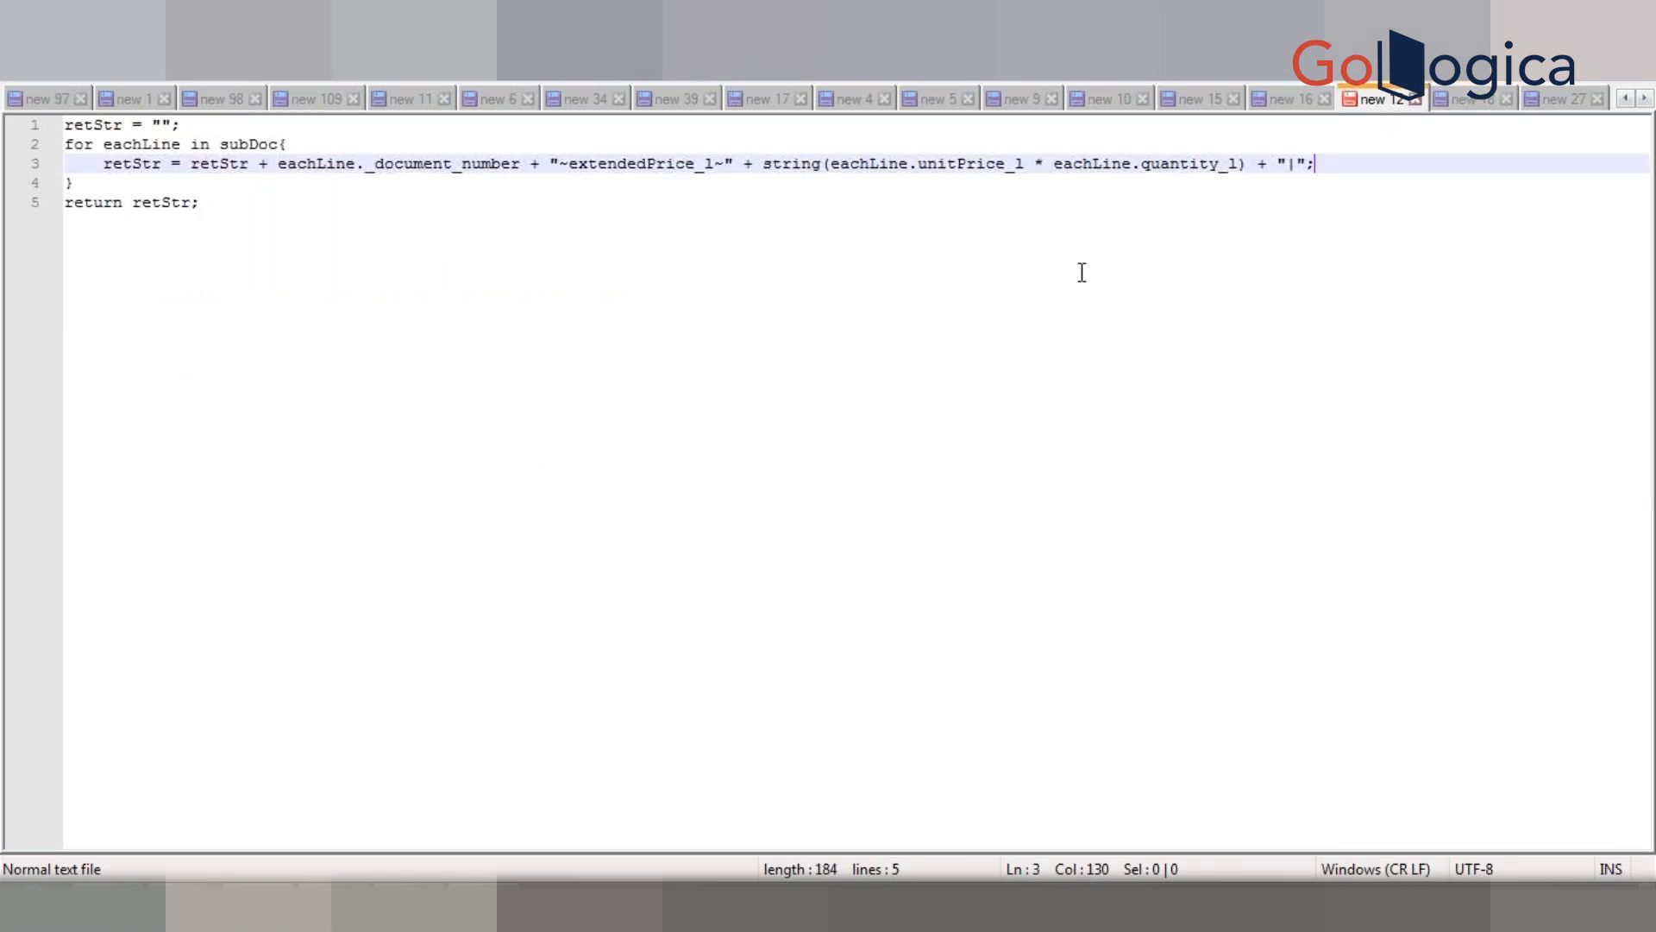
{"action": "left_click", "coordinate": [426, 341]}
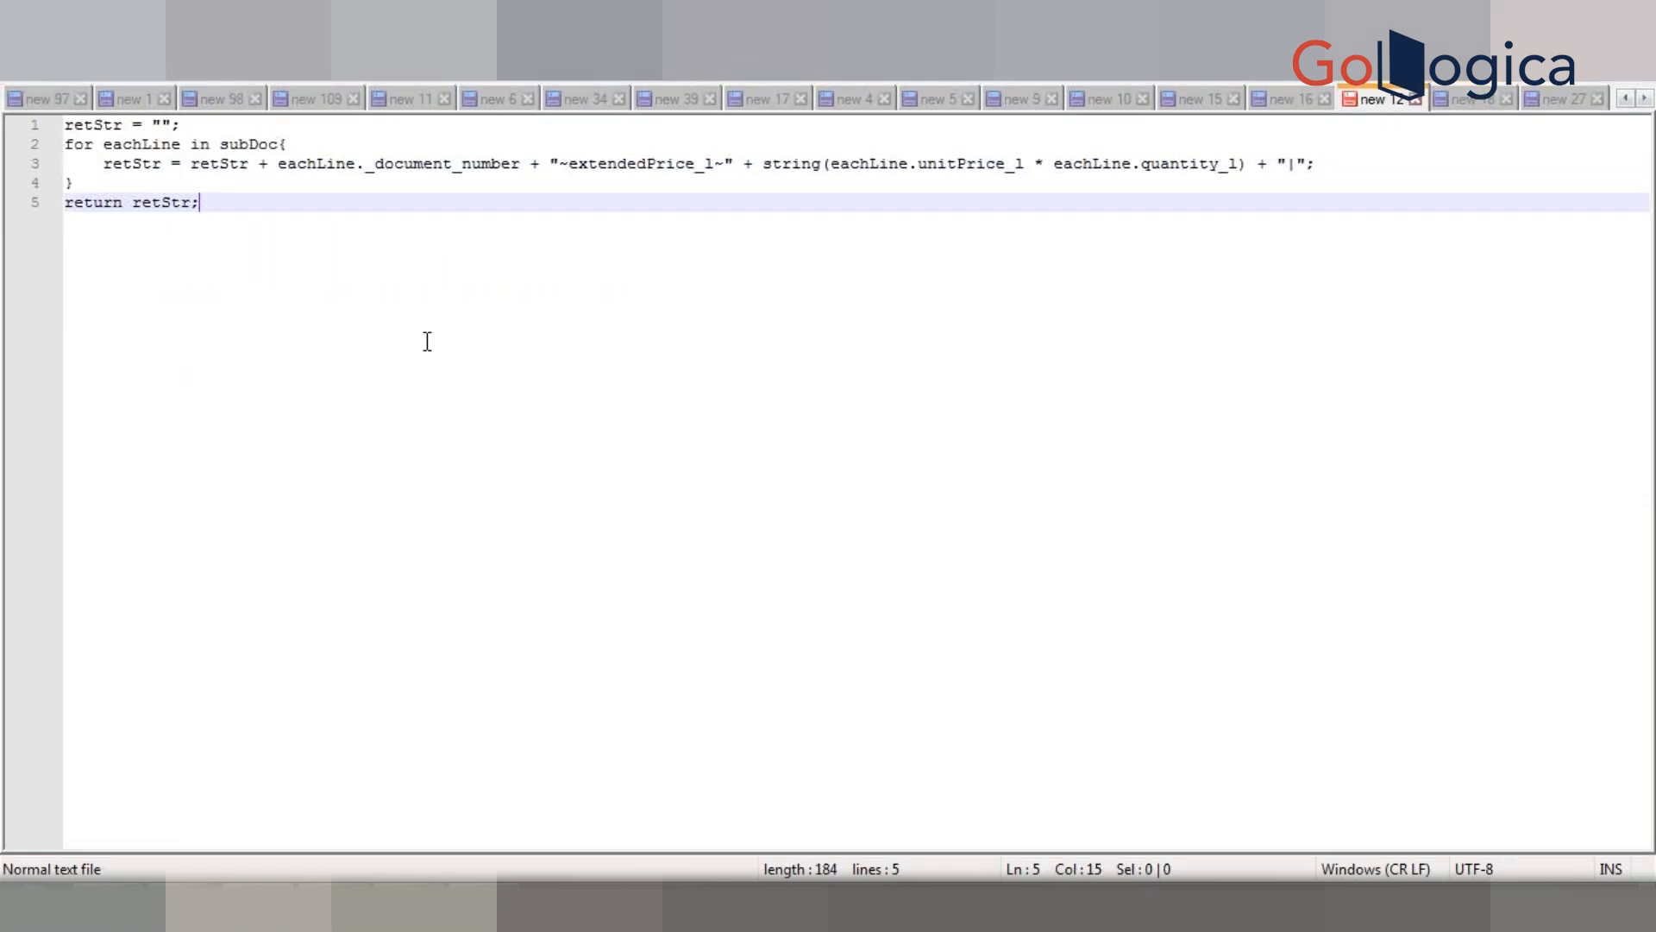
{"action": "key", "text": "ctrl+a"}
{"action": "key", "text": "ctrl+c"}
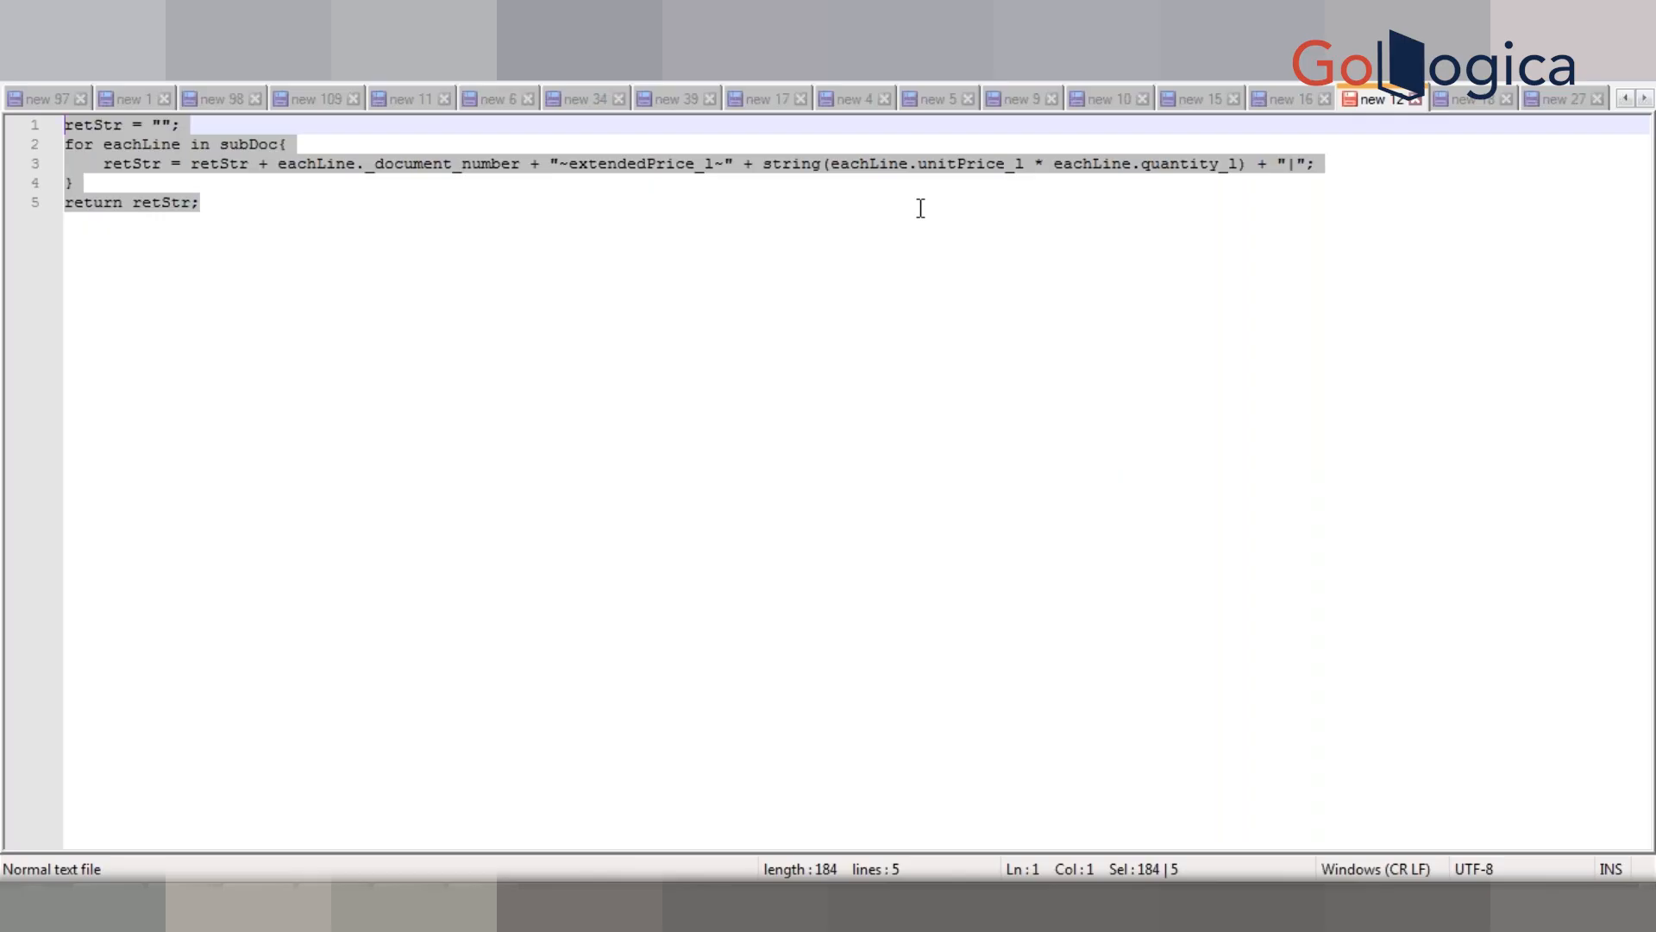
{"action": "key", "text": "ctrl+n"}
{"action": "key", "text": "ctrl+v"}
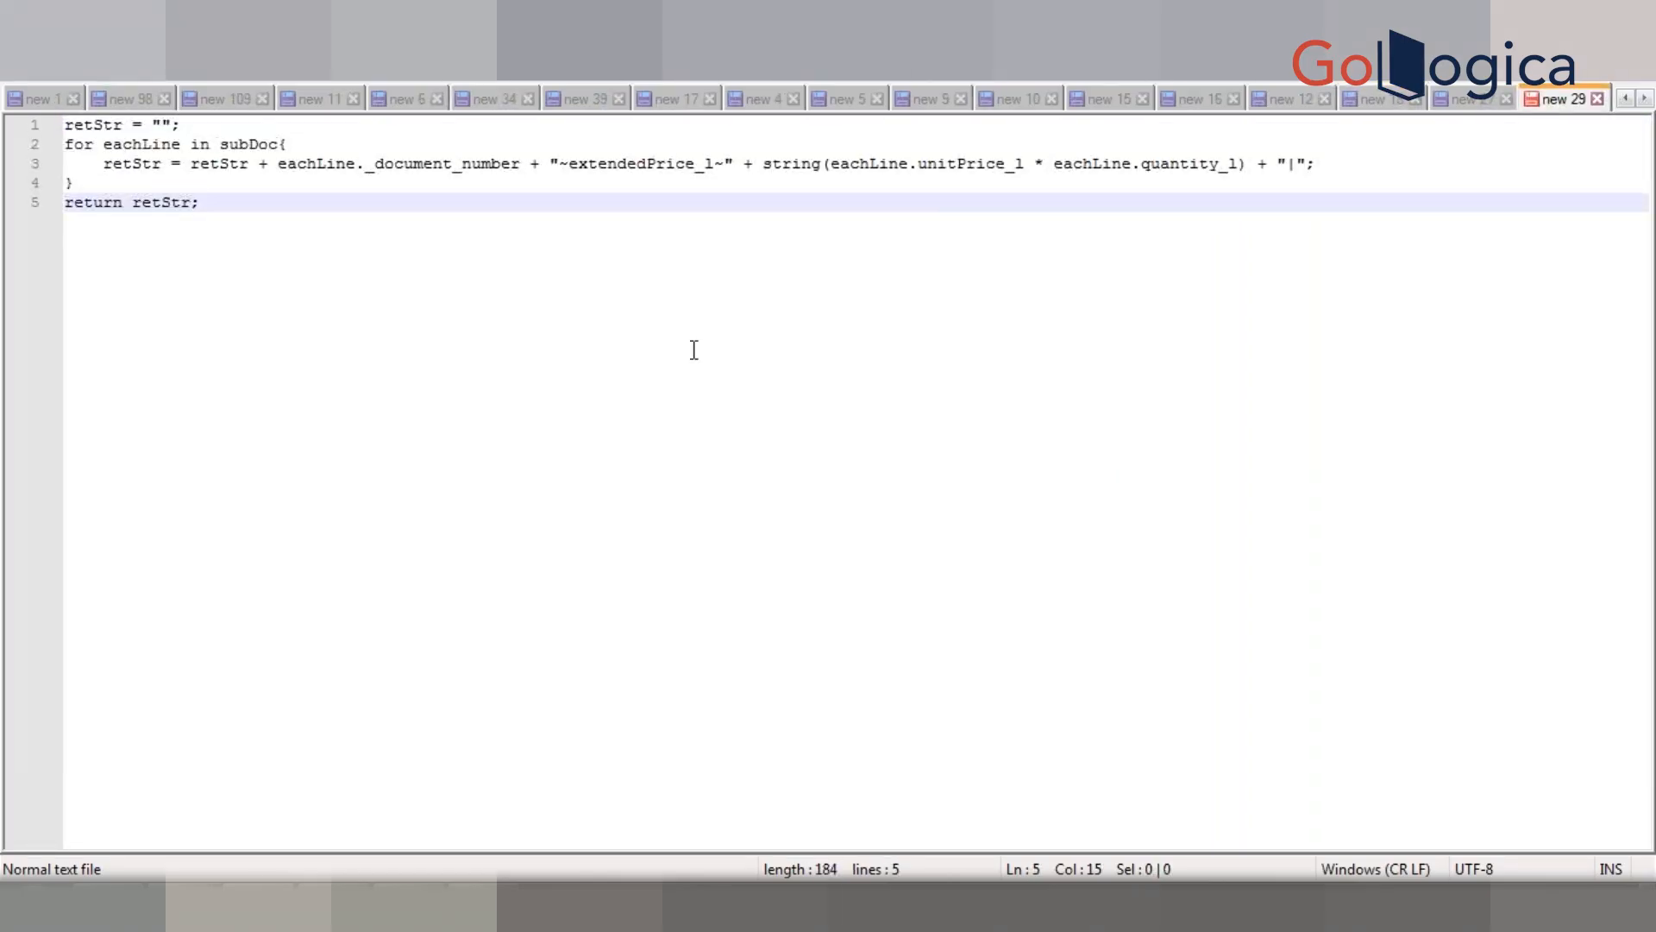
Step: Set the new document's syntax language to JavaScript
{"action": "key", "text": "alt+l"}
{"action": "key", "text": "j"}
{"action": "key", "text": "Down"}
{"action": "key", "text": "Return"}
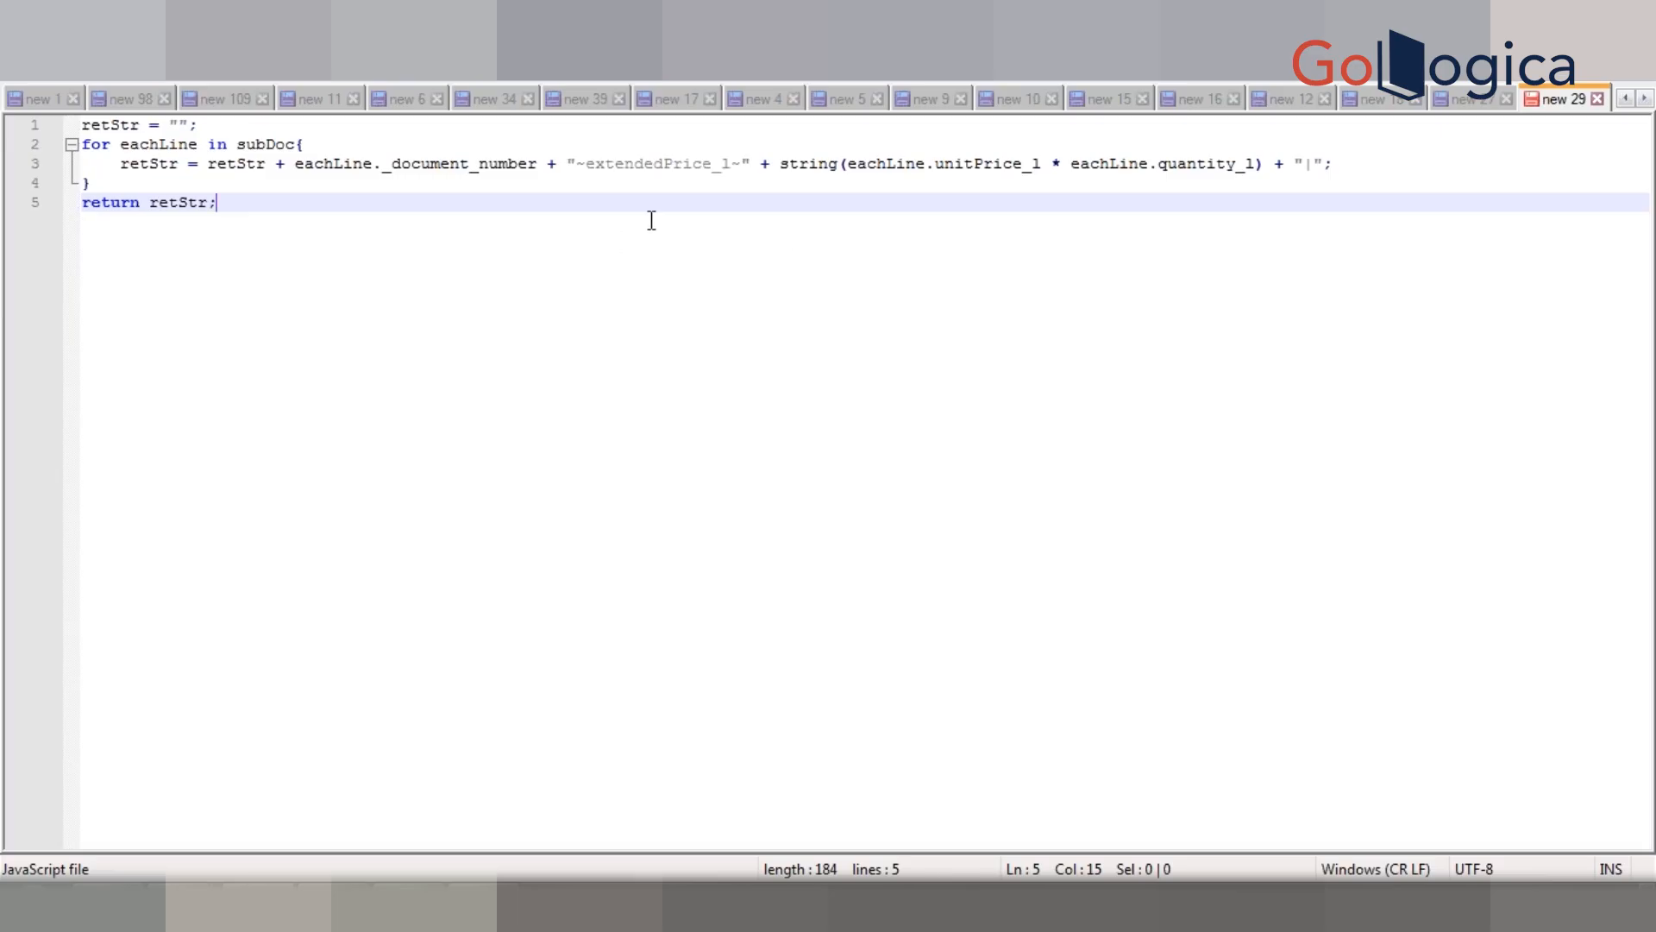
Step: Switch to the browser window with the Sub Doc attribute list and start adding a new attribute
{"action": "key", "text": "alt+Tab"}
{"action": "key", "text": "alt+Tab"}
{"action": "key", "text": "alt+Tab"}
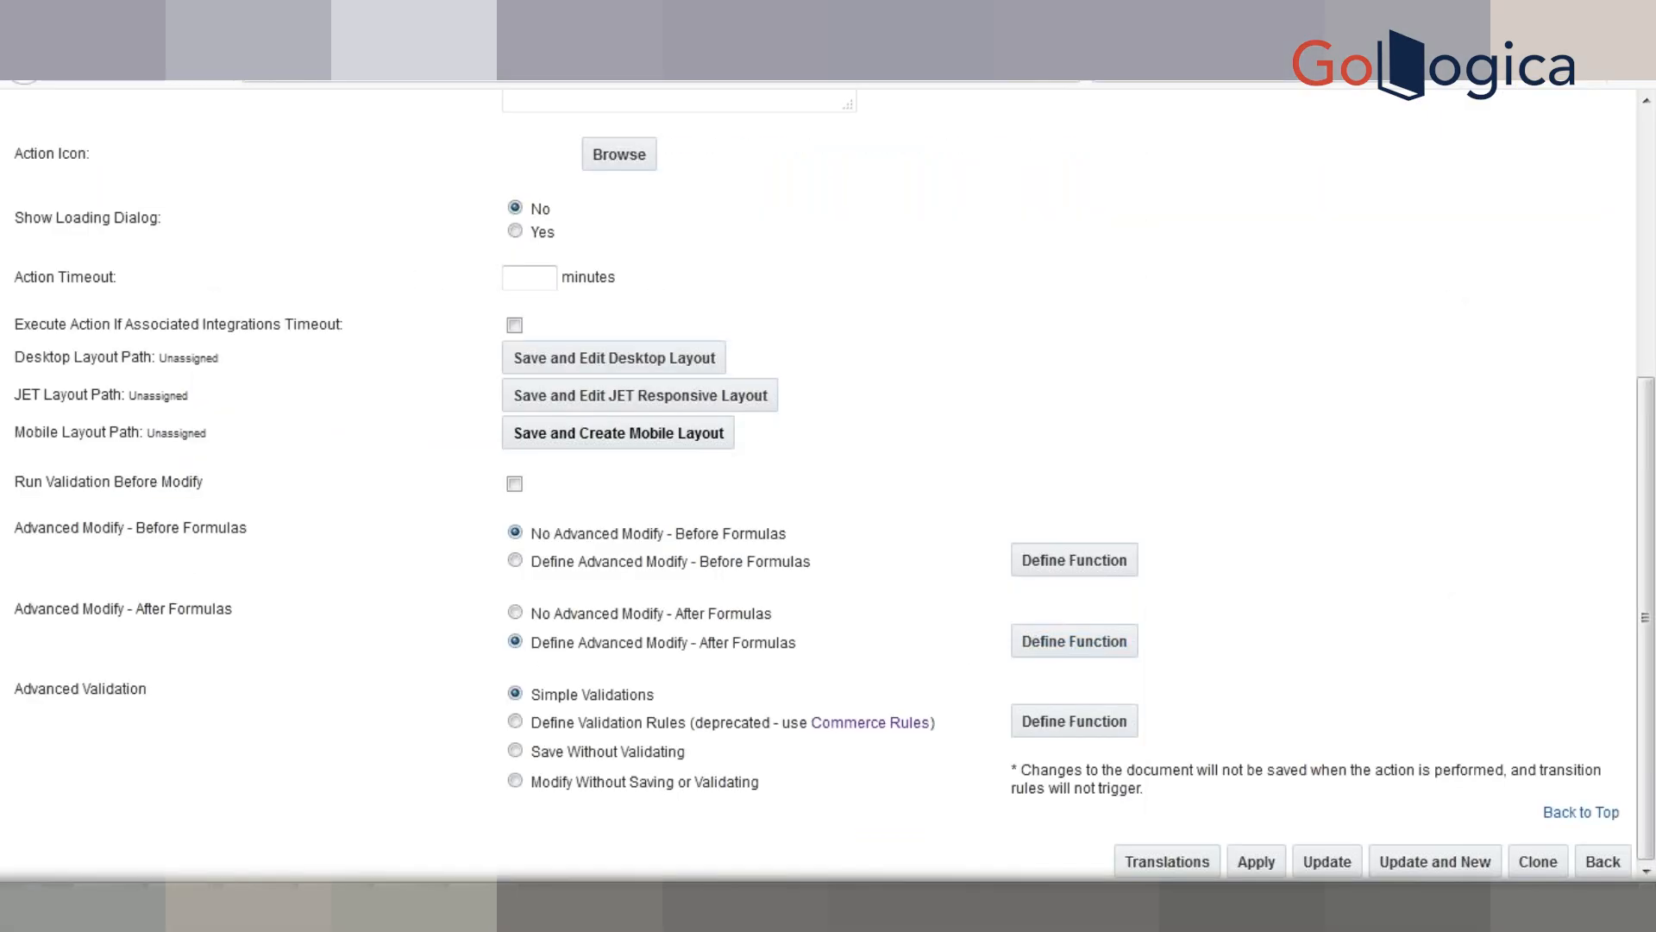
{"action": "key", "text": "alt+Tab"}
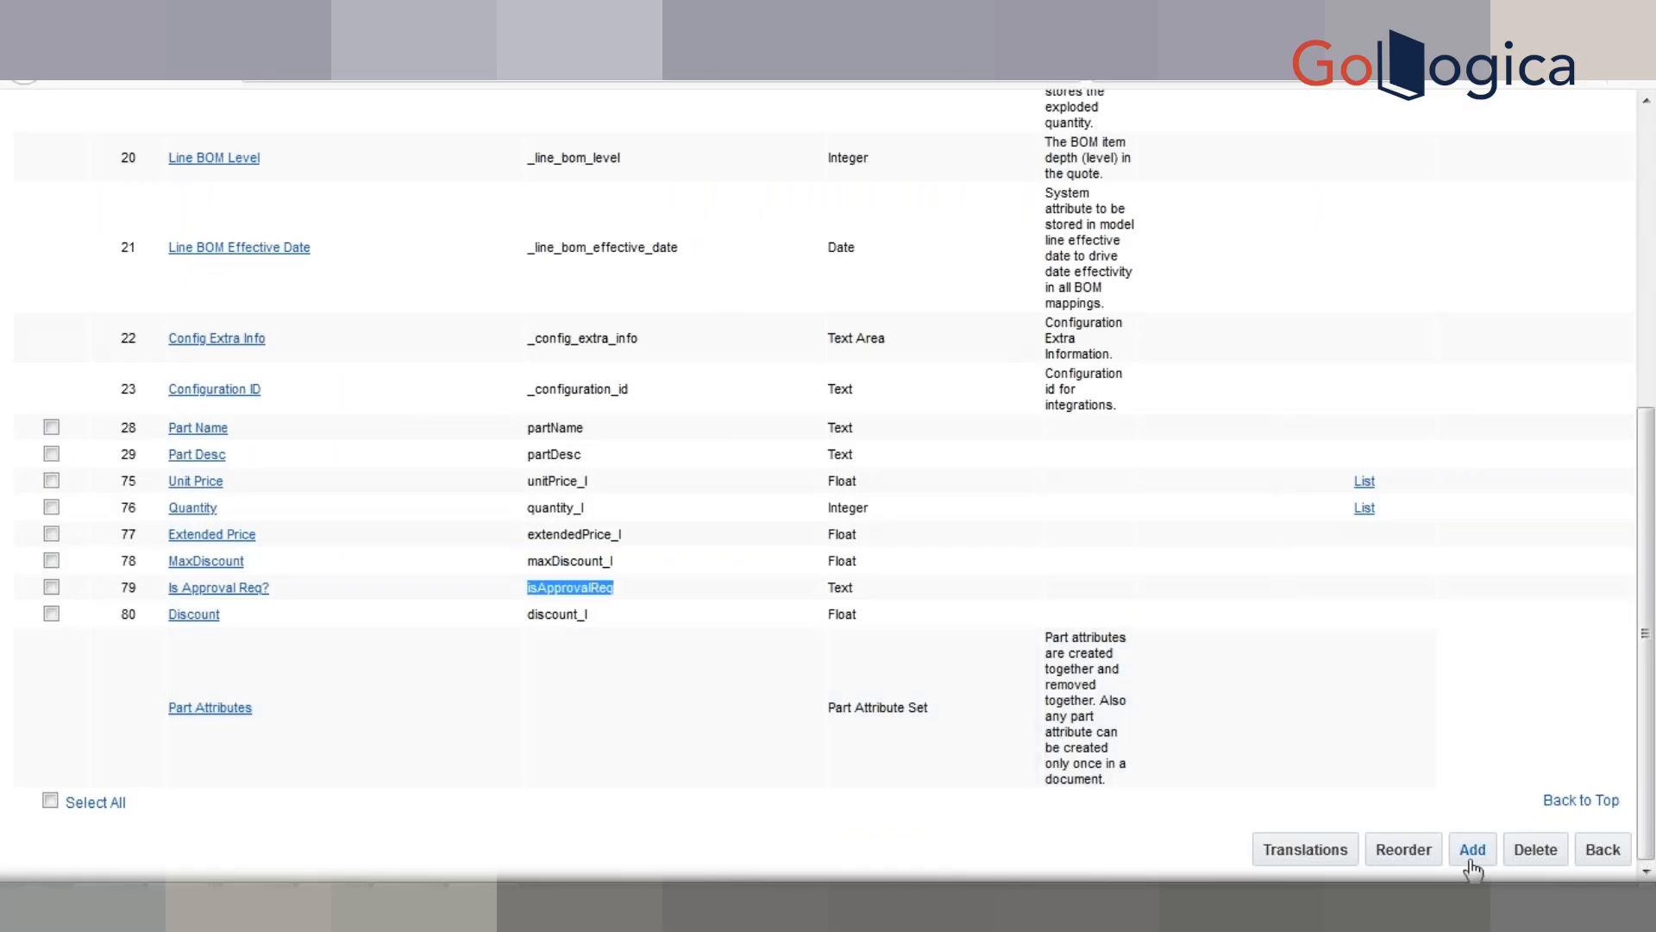
{"action": "left_click", "coordinate": [24, 82]}
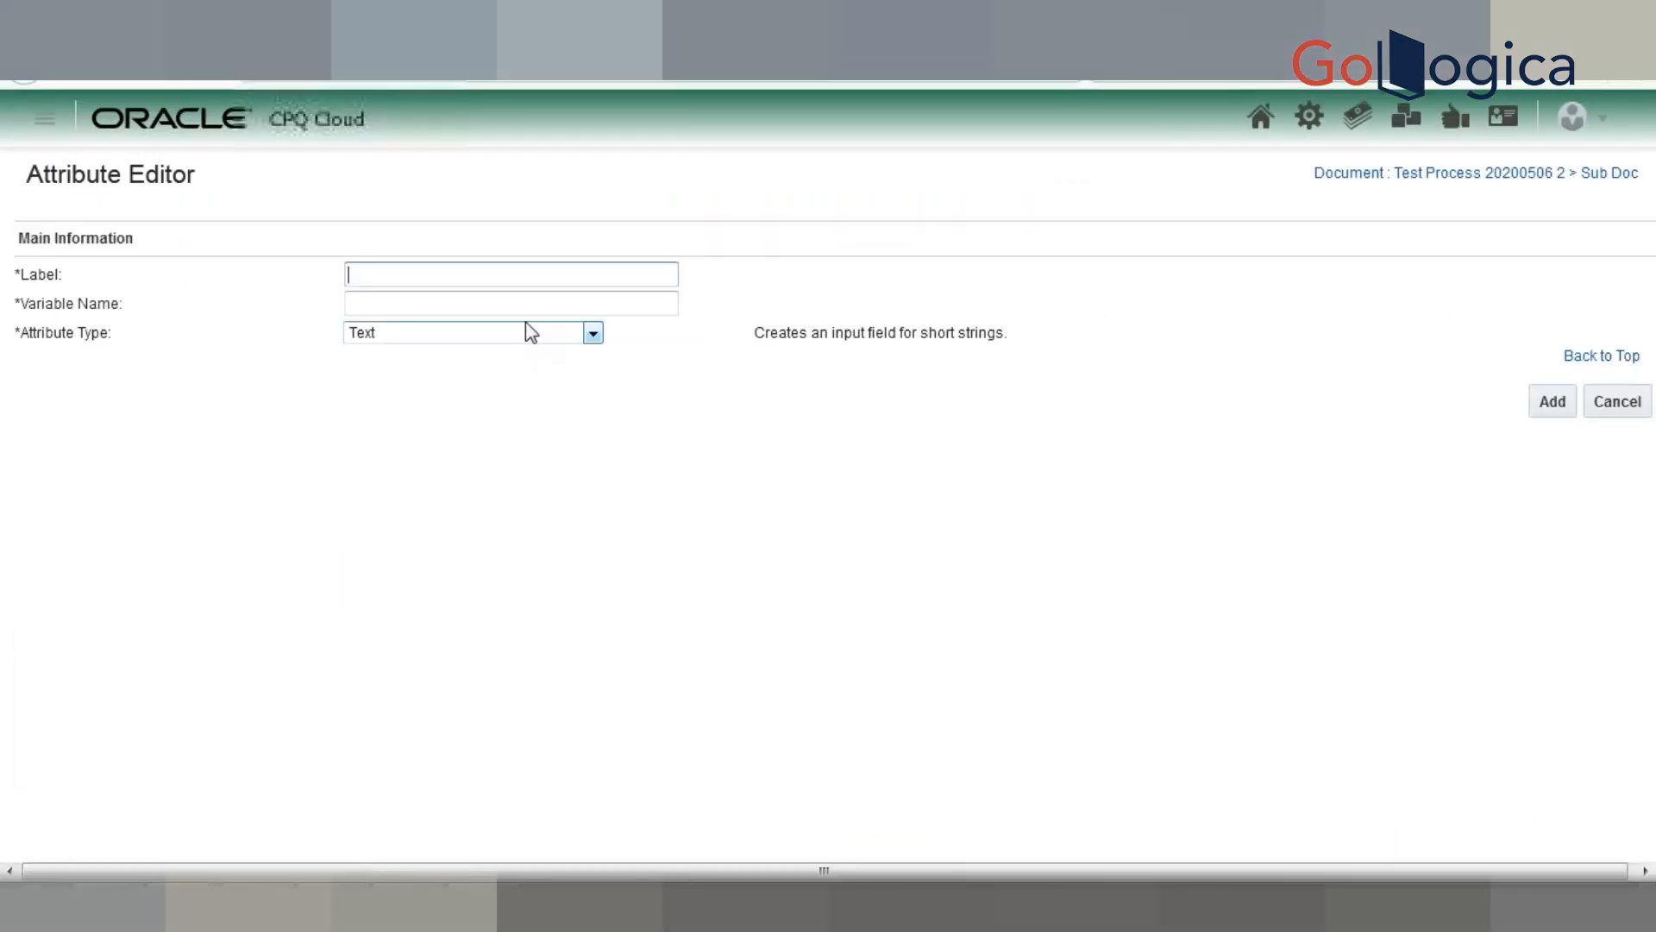
Step: Define the attribute as Final Price with variable name finalPrice_l and type Float, and copy the variable name
{"action": "type", "text": "Final"}
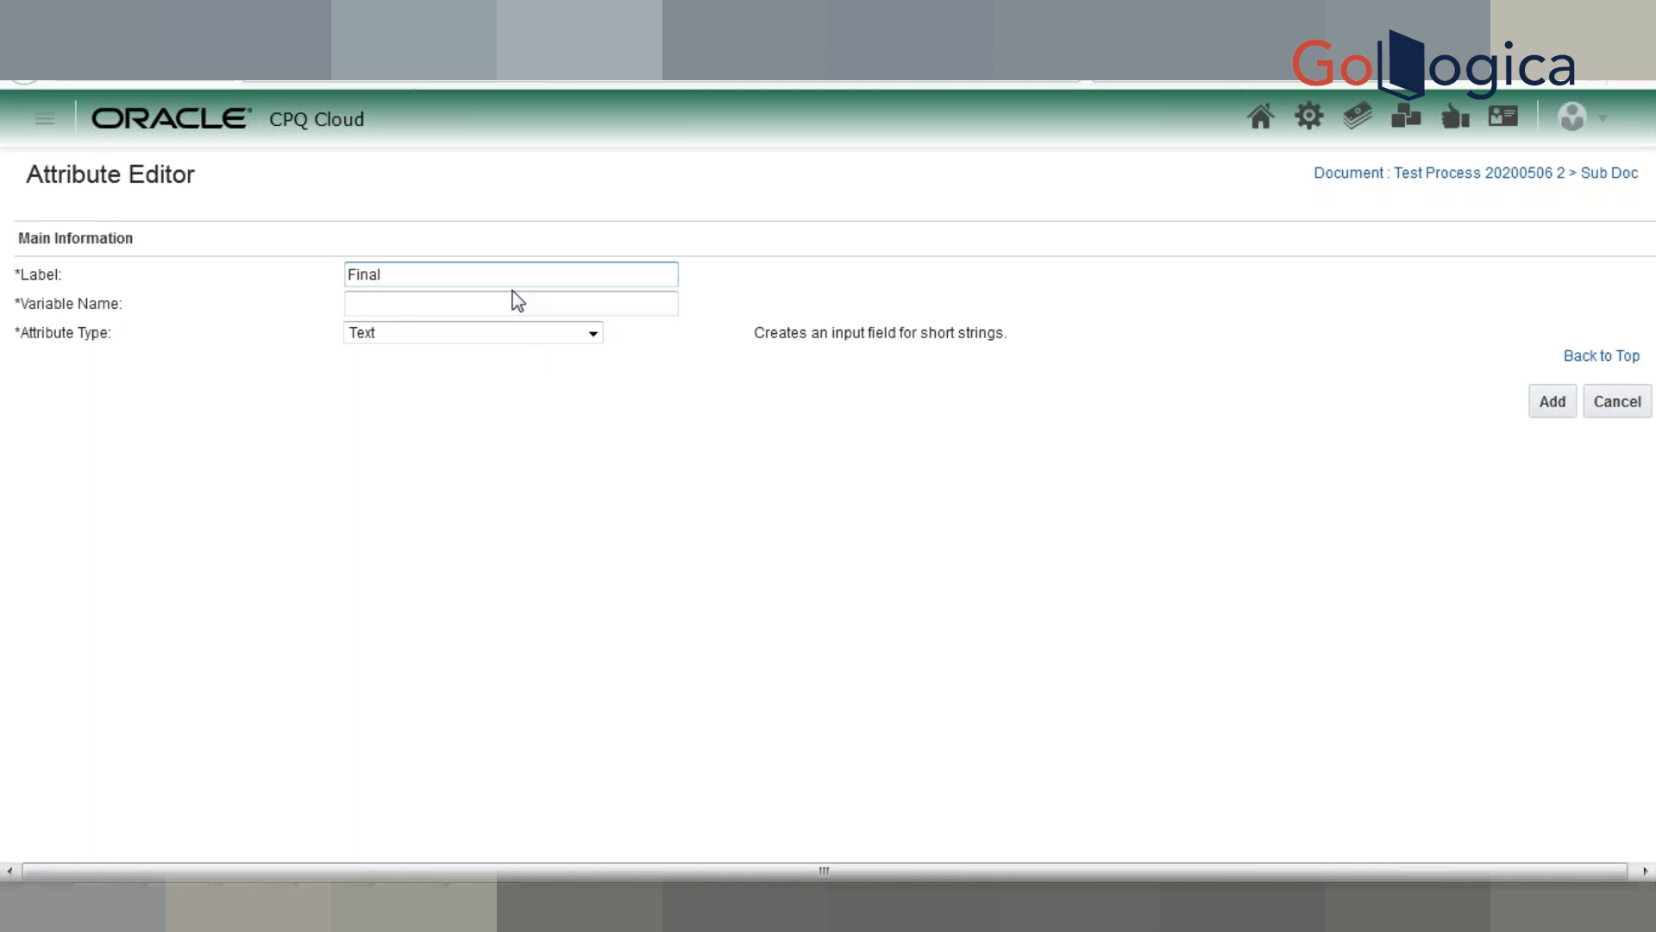
{"action": "type", "text": " Price"}
{"action": "key", "text": "Tab"}
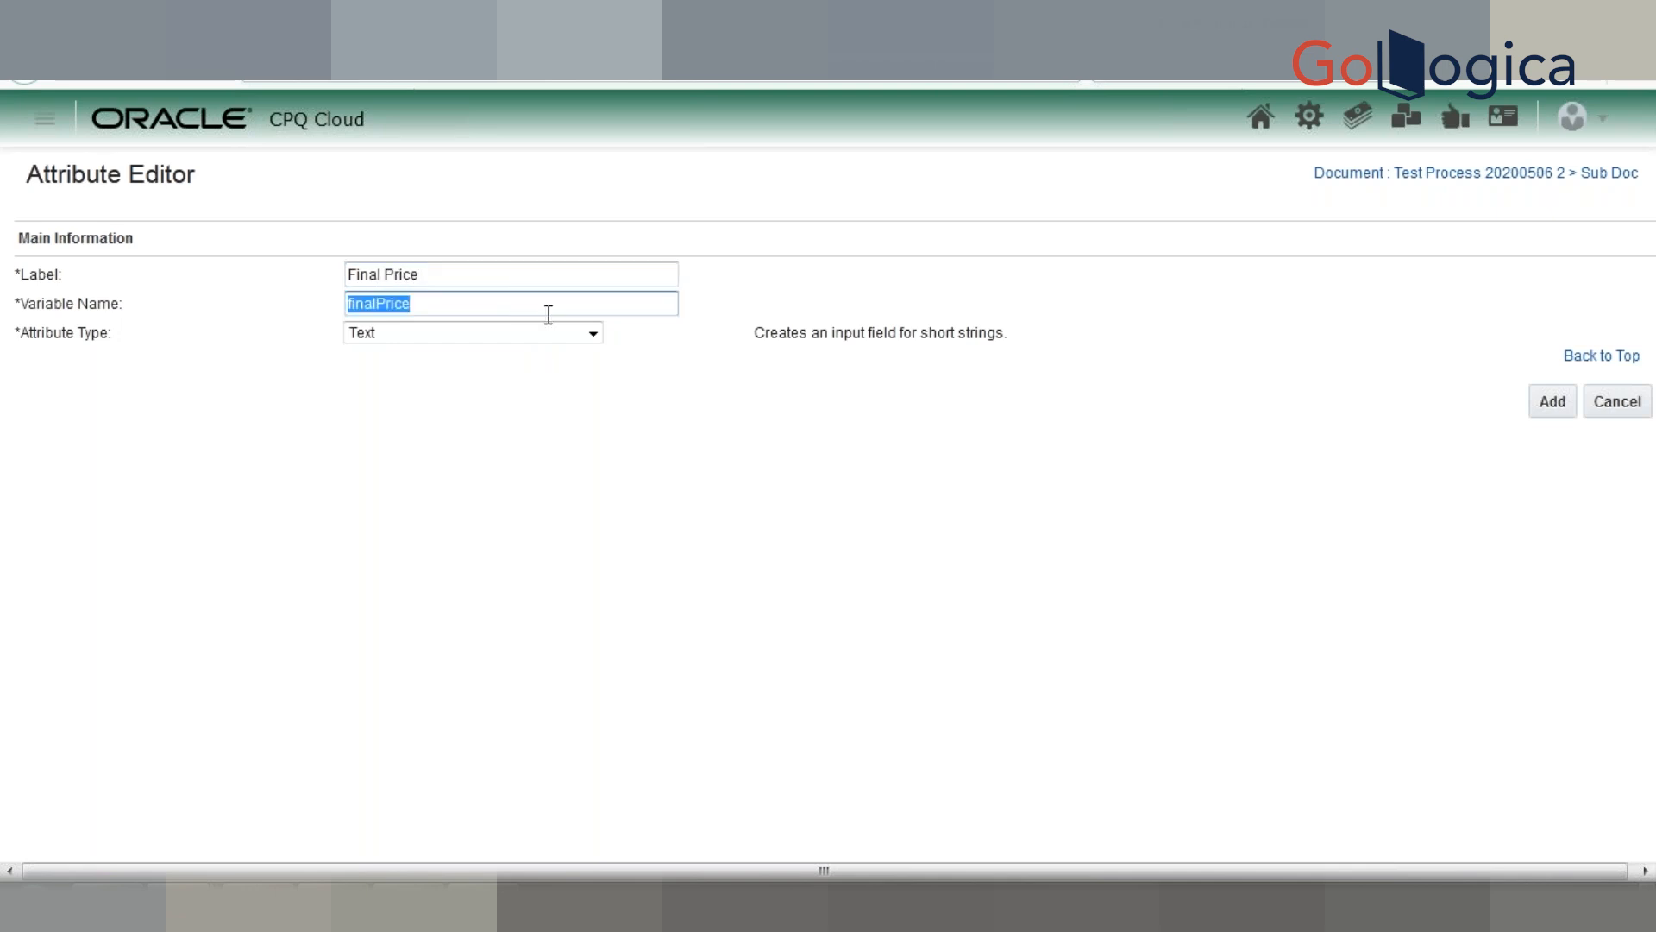
{"action": "left_click", "coordinate": [543, 309]}
{"action": "type", "text": "_l"}
{"action": "left_click", "coordinate": [564, 340]}
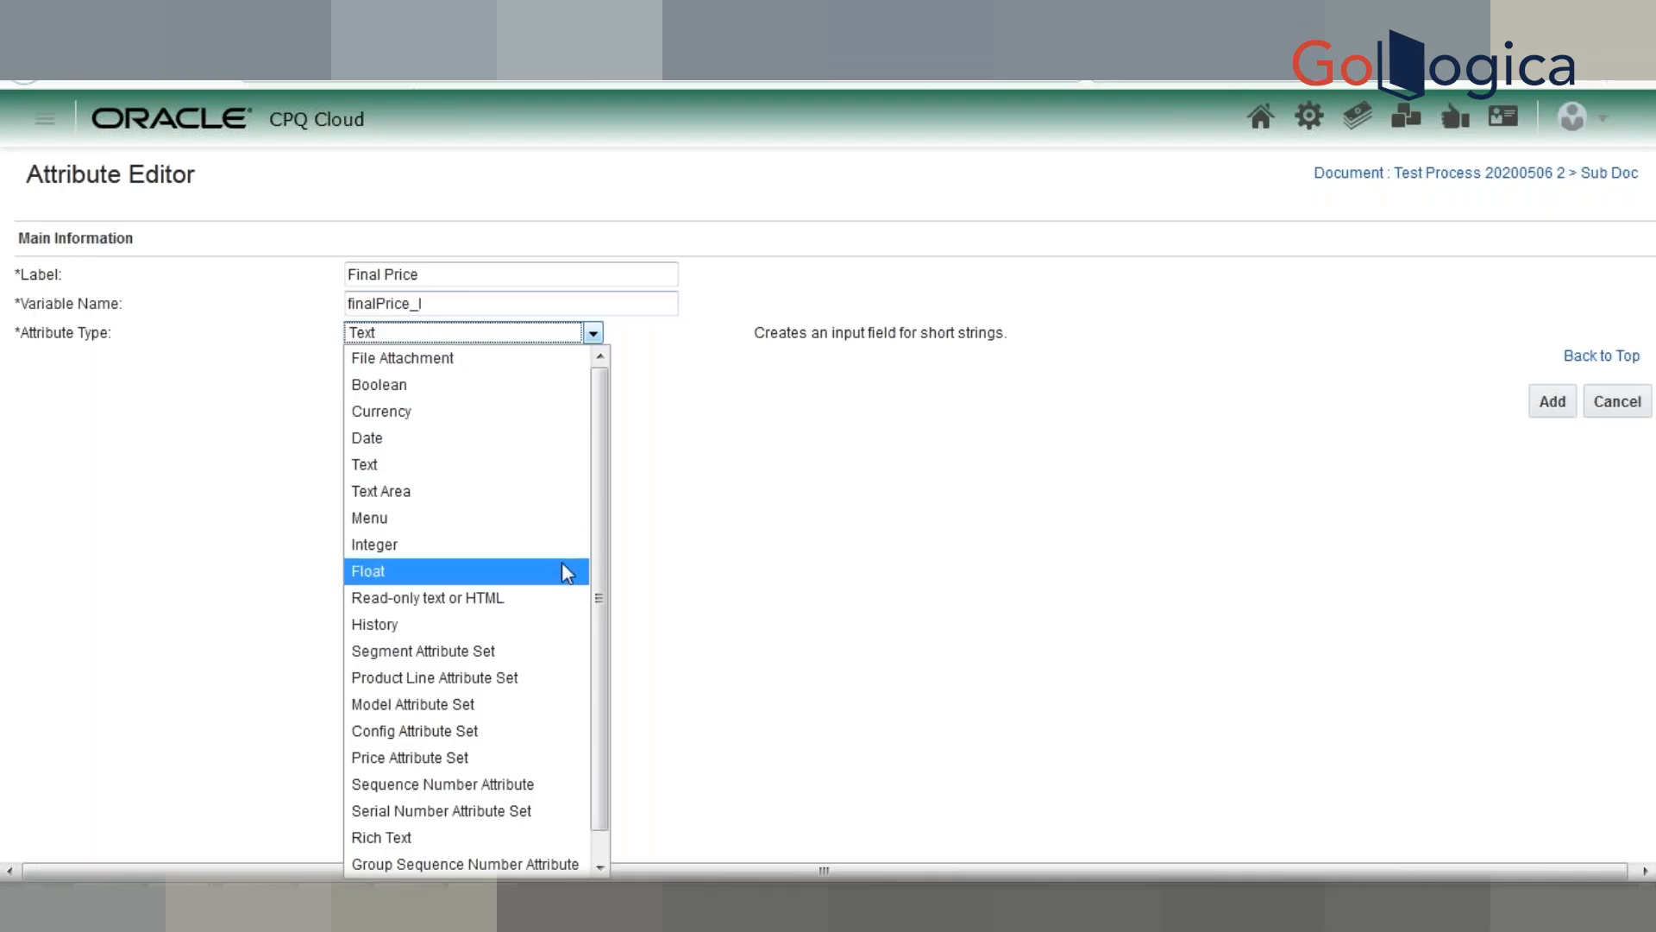
{"action": "left_click", "coordinate": [563, 565]}
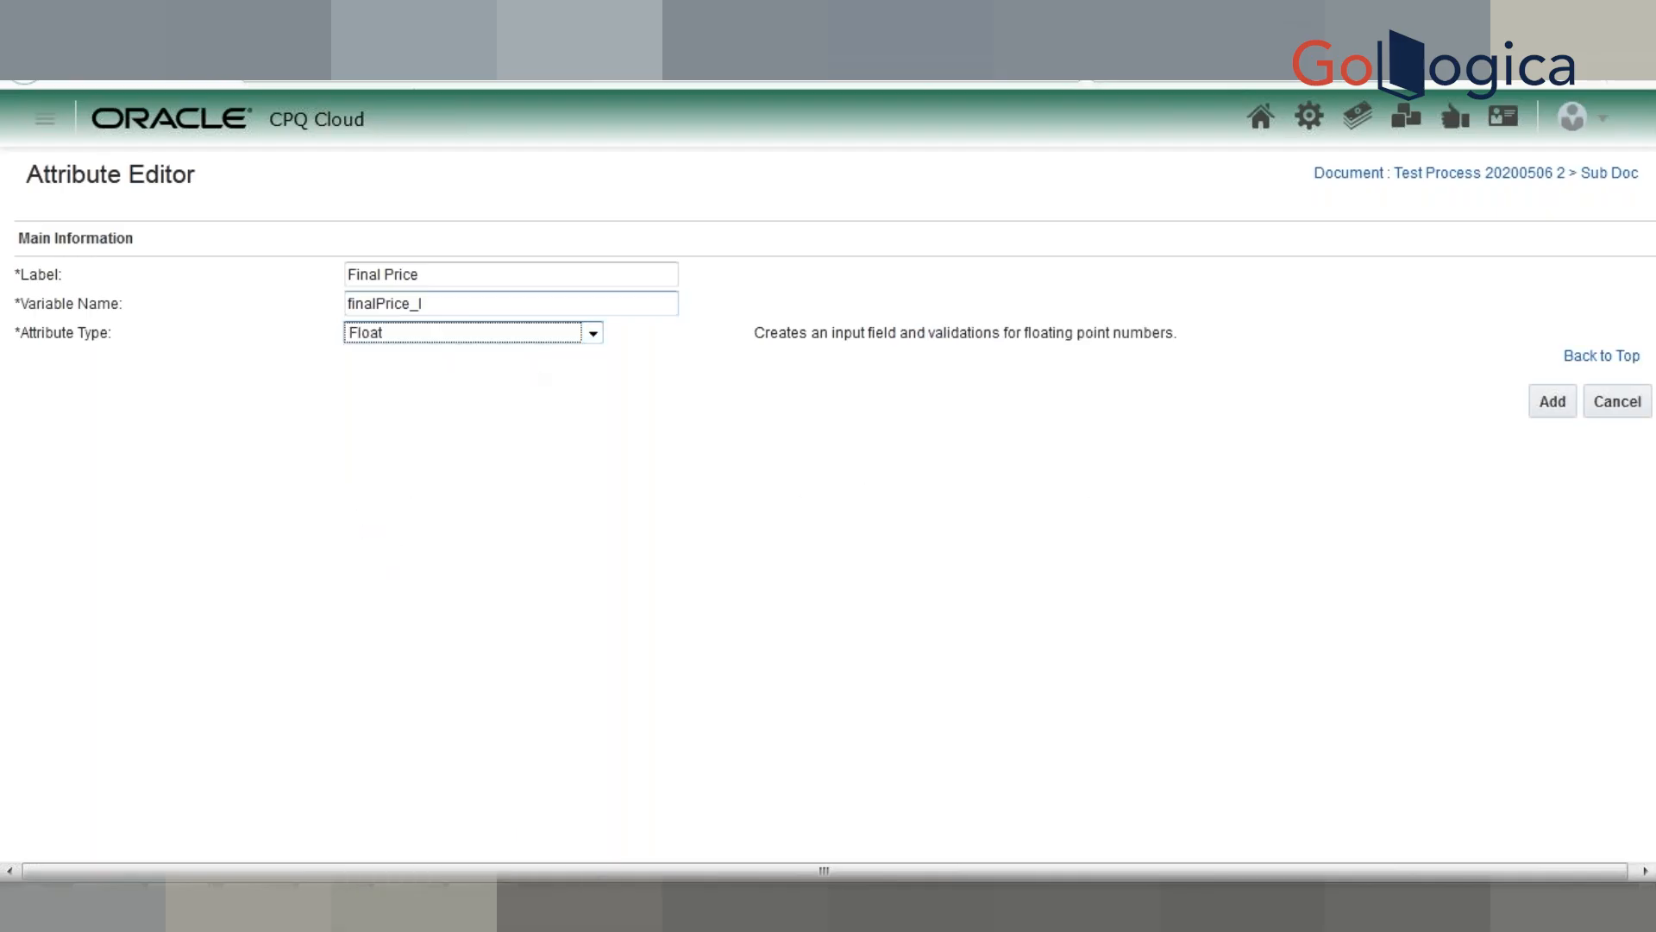
{"action": "double_click", "coordinate": [397, 301]}
{"action": "key", "text": "ctrl+c"}
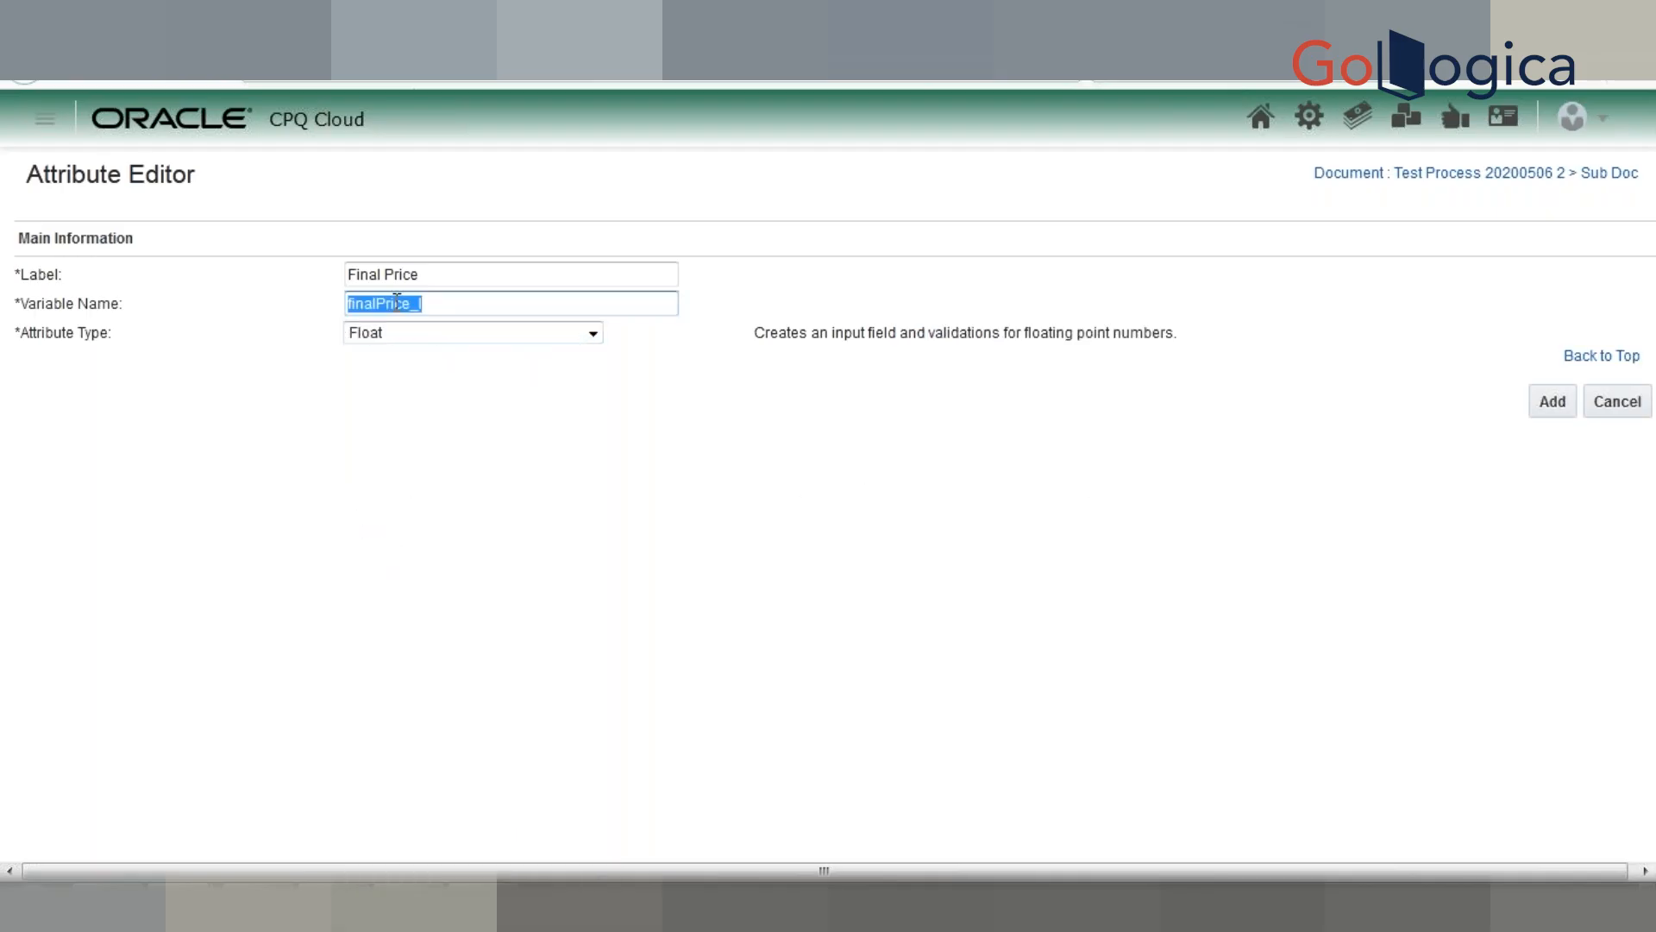
Step: Create the Final Price float attribute in the Sub Doc
{"action": "left_click", "coordinate": [1552, 427]}
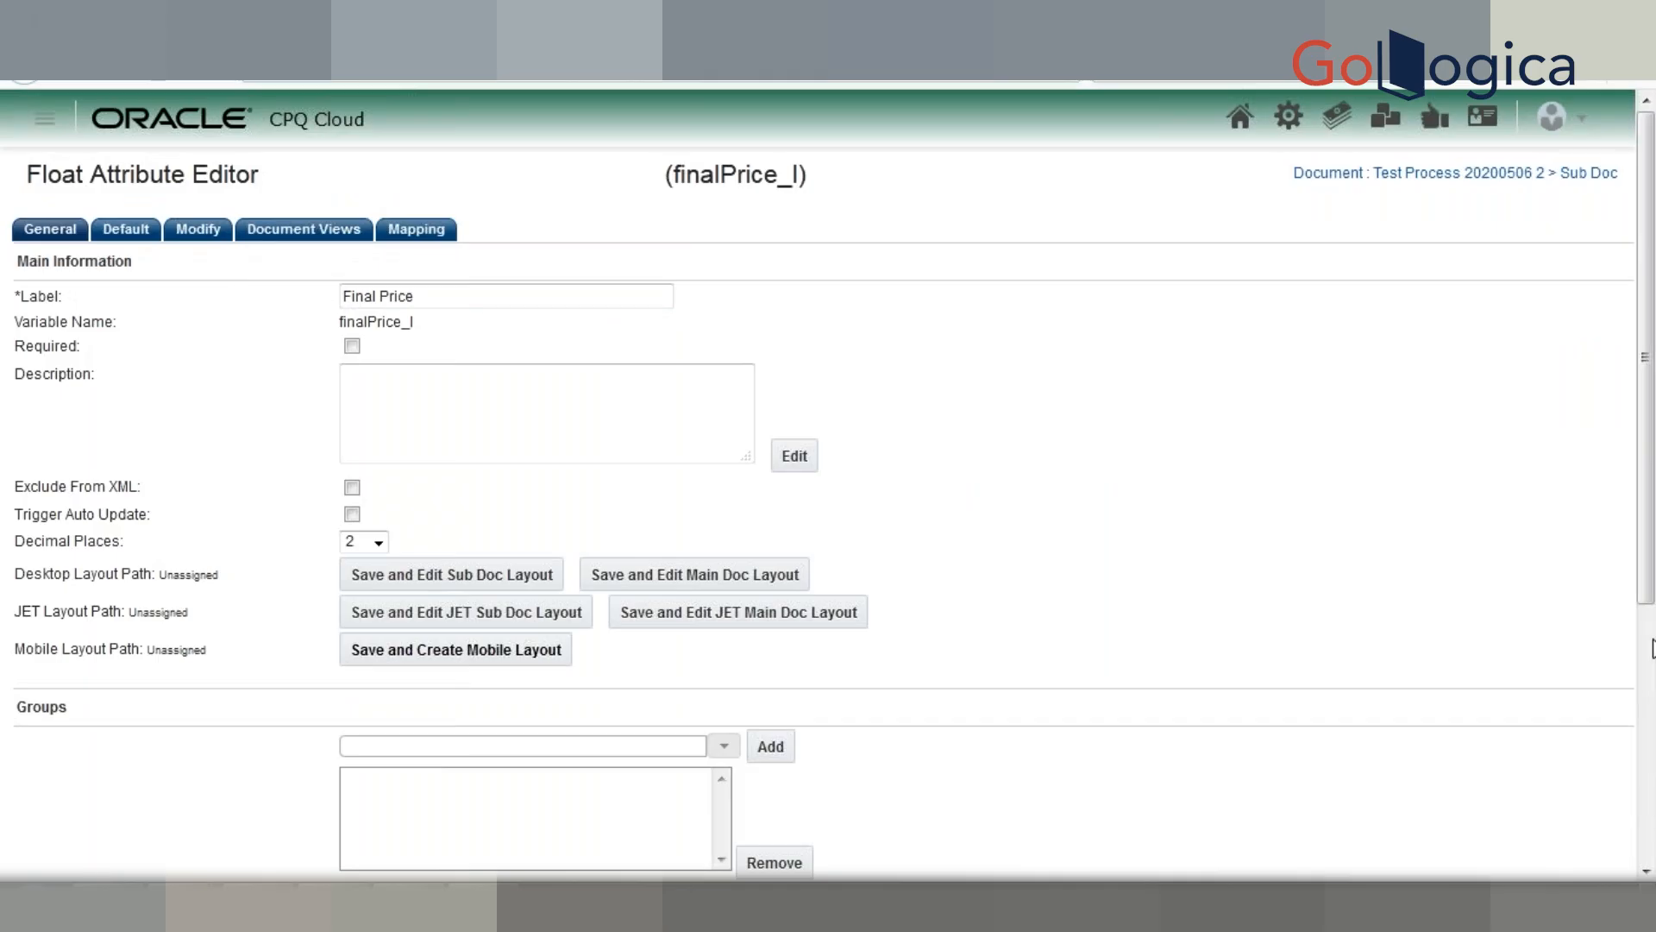
{"action": "left_click_drag", "start_coordinate": [1647, 583], "coordinate": [1646, 850]}
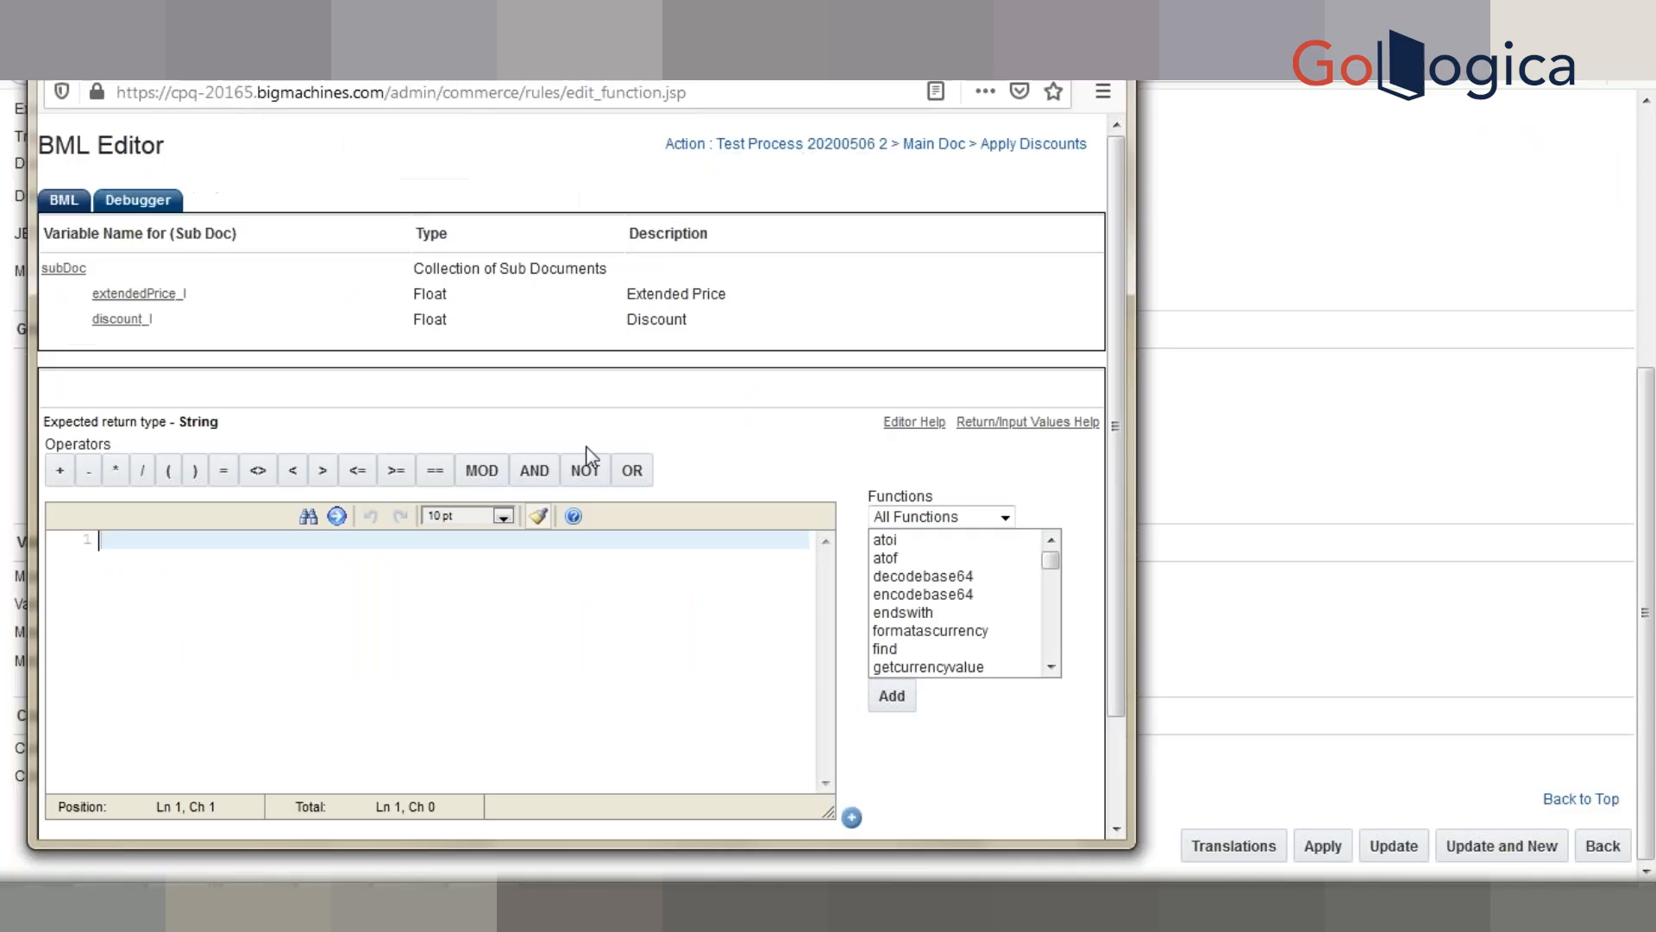
Step: In the text editor script, replace extendedPrice_l with the copied finalPrice_l and remove the multiplication operator between unitPrice_l and quantity_l
{"action": "key", "text": "alt+Tab"}
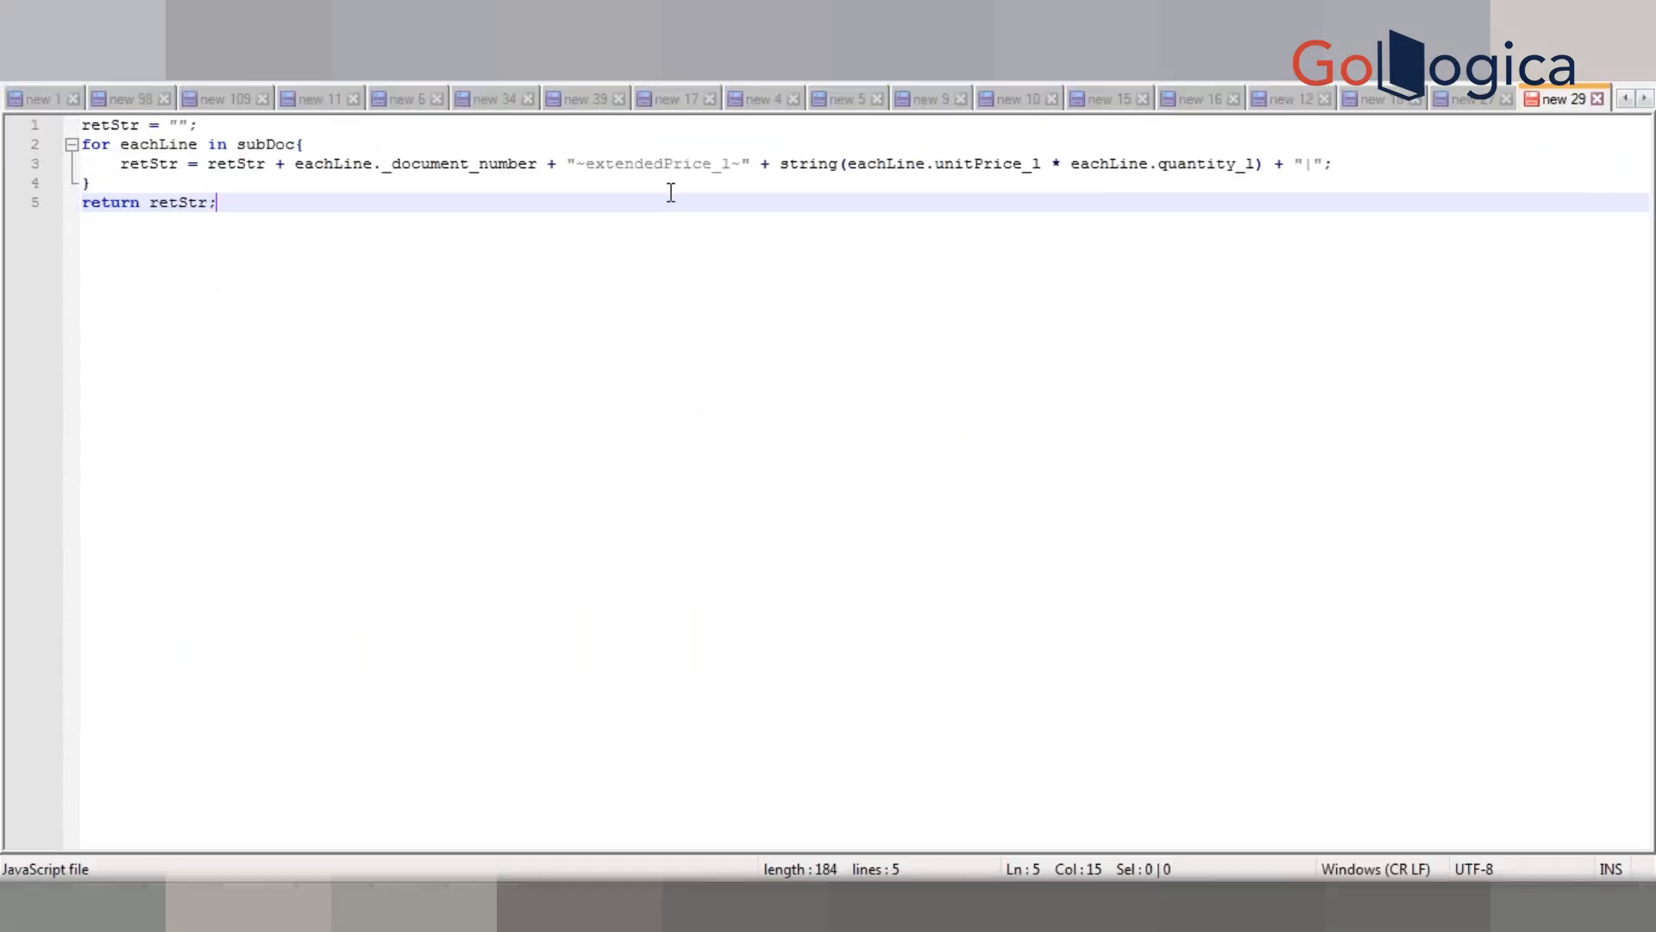
{"action": "double_click", "coordinate": [653, 164]}
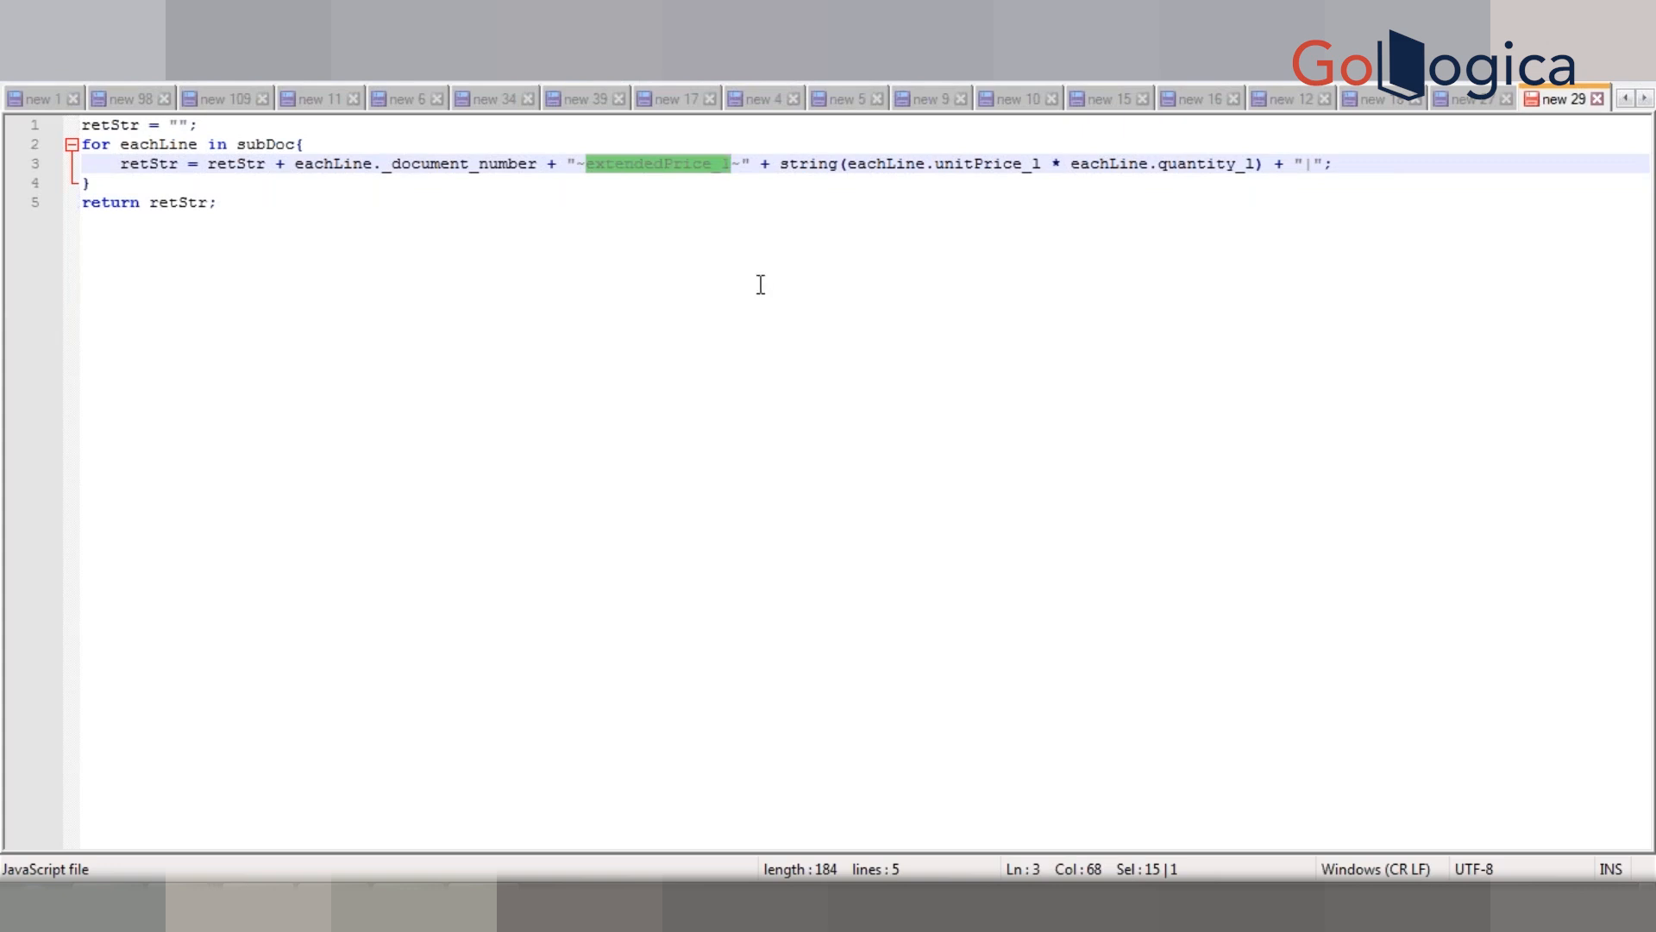
{"action": "key", "text": "ctrl+v"}
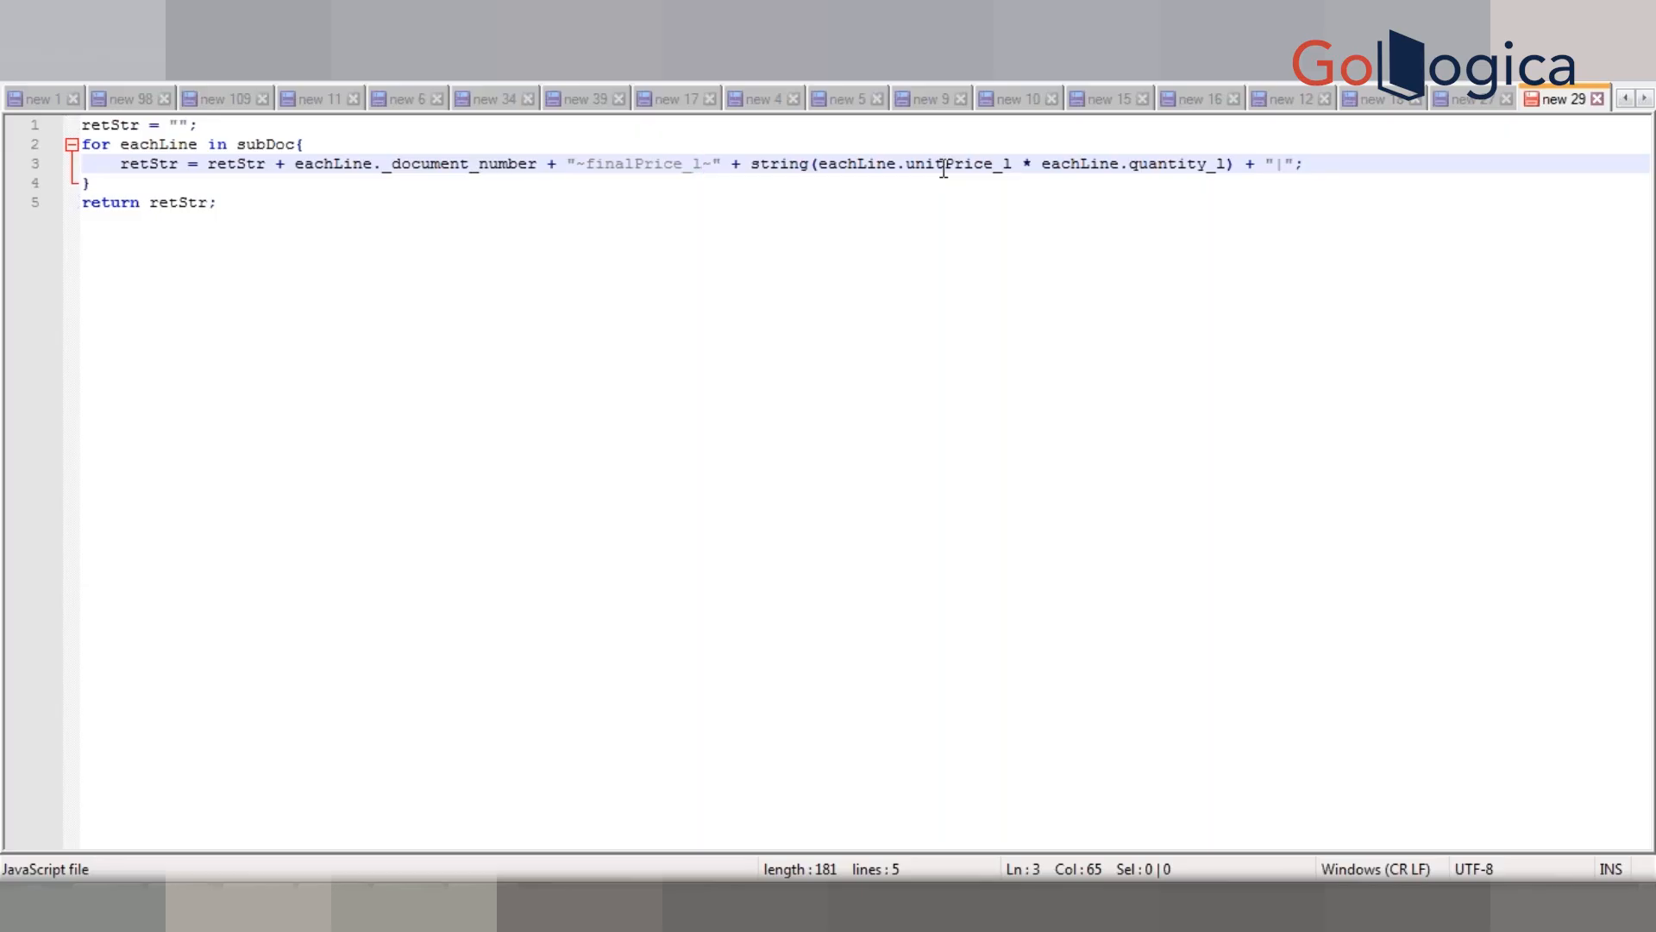
{"action": "left_click", "coordinate": [1033, 165]}
{"action": "key", "text": "BackSpace"}
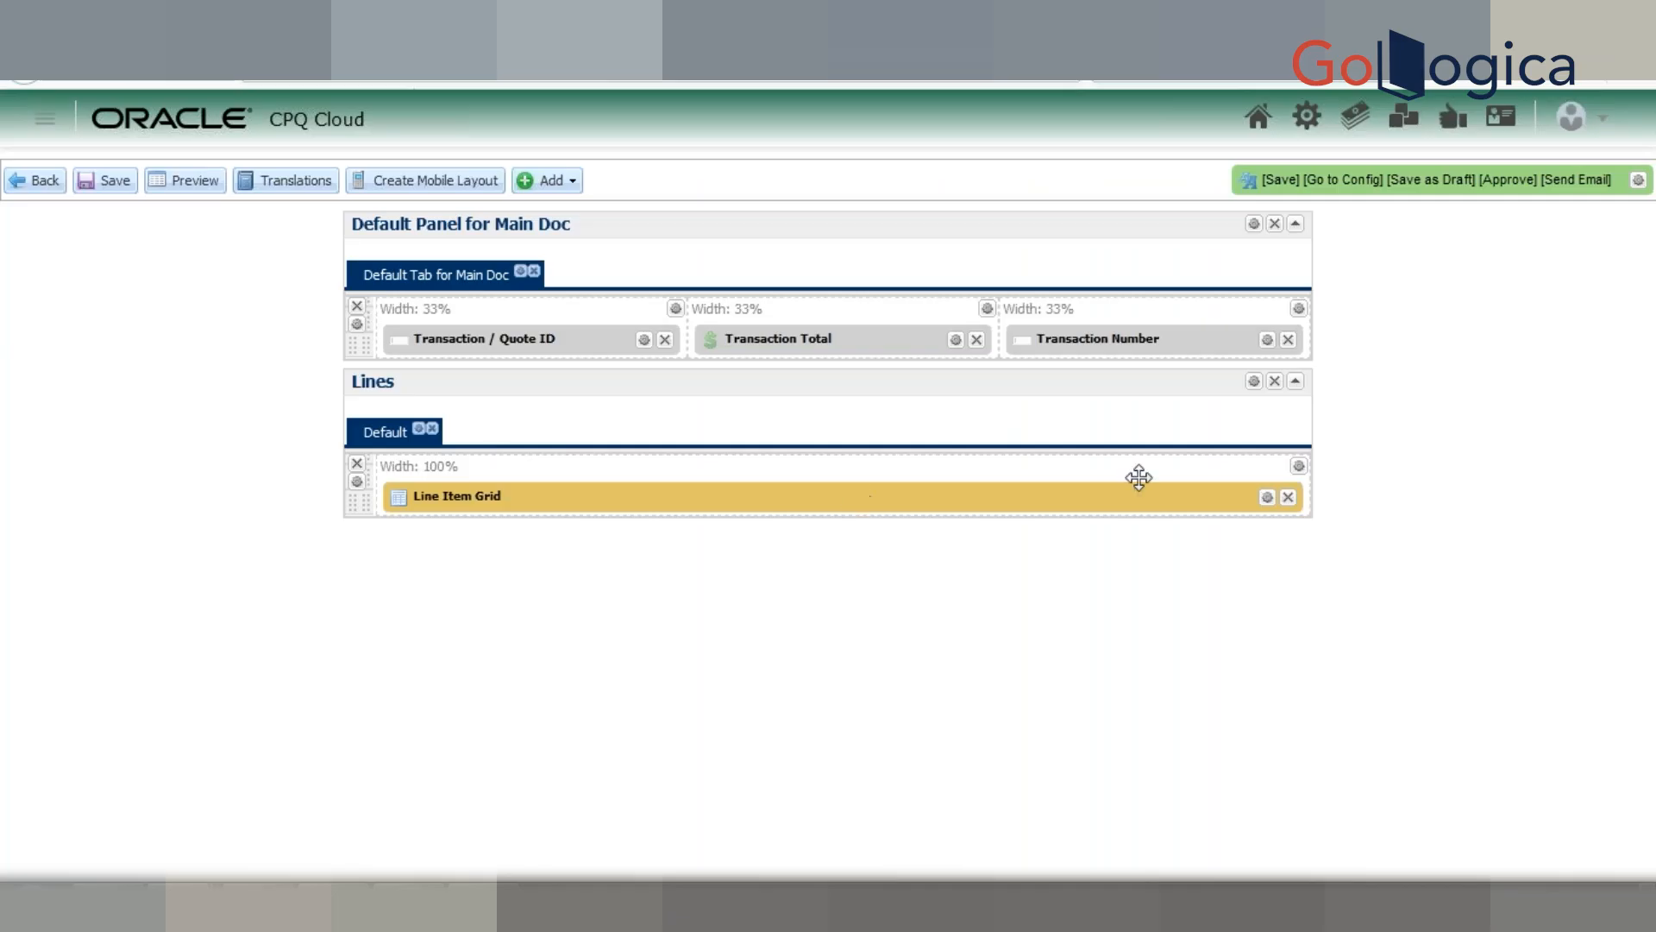
Step: Add a Final Price column mapped to finalPrice_l to the Main Doc layout's Line Item Grid and save the layout
{"action": "left_click", "coordinate": [1264, 500]}
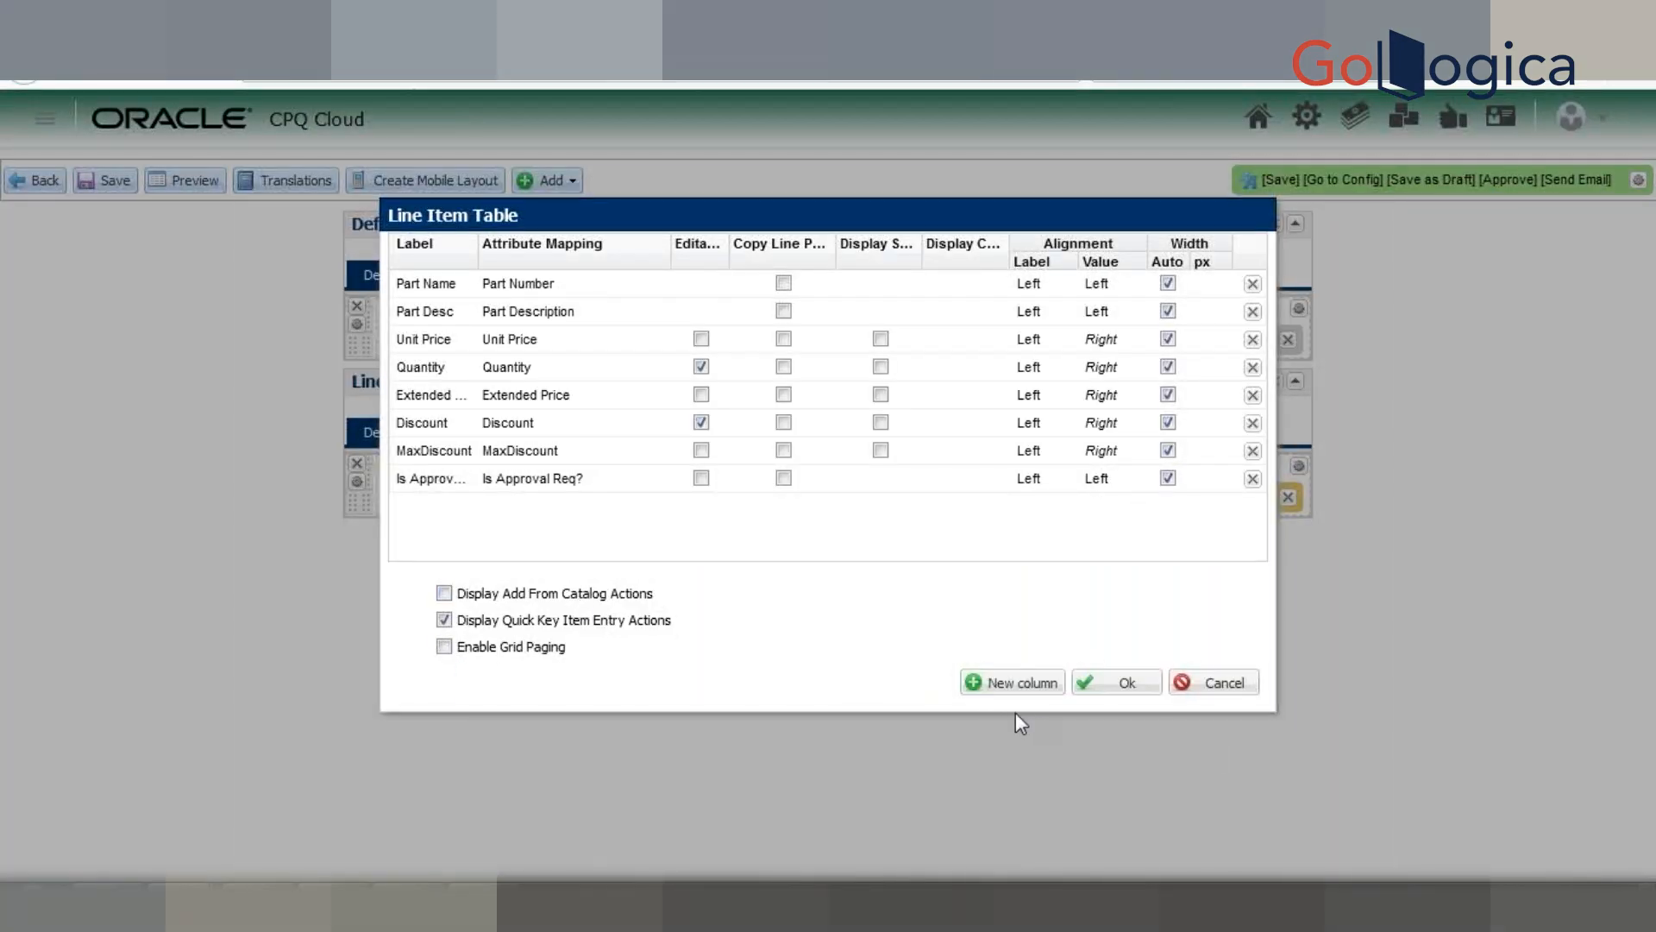
{"action": "left_click", "coordinate": [1013, 683]}
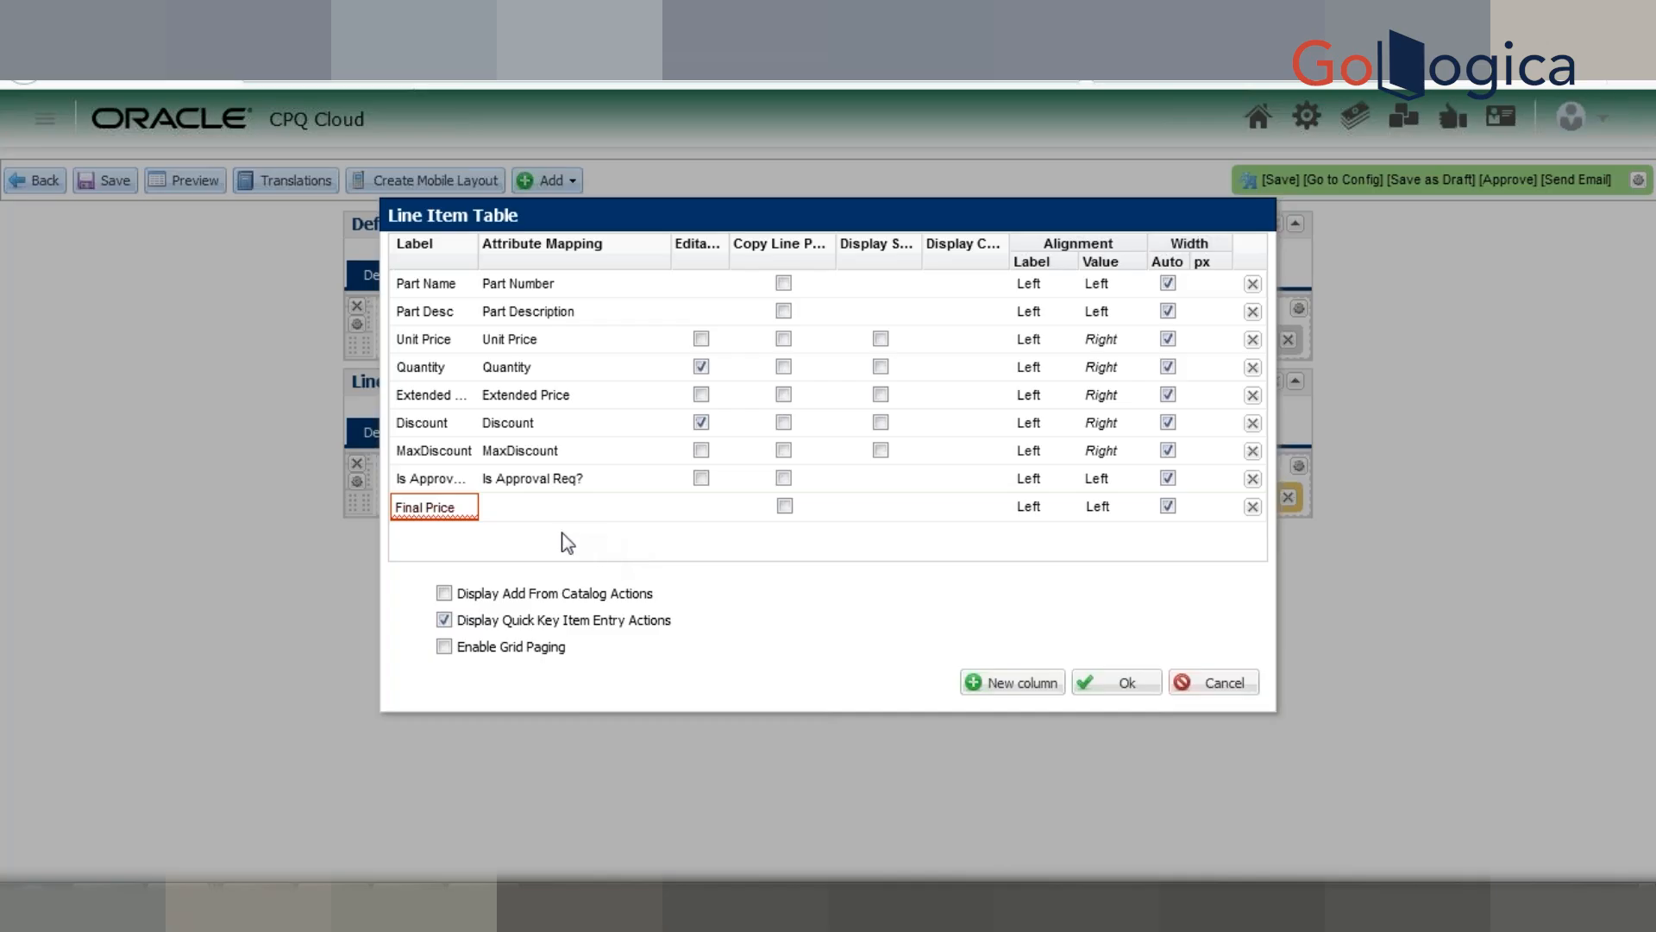
{"action": "left_click", "coordinate": [556, 506]}
{"action": "left_click", "coordinate": [556, 505]}
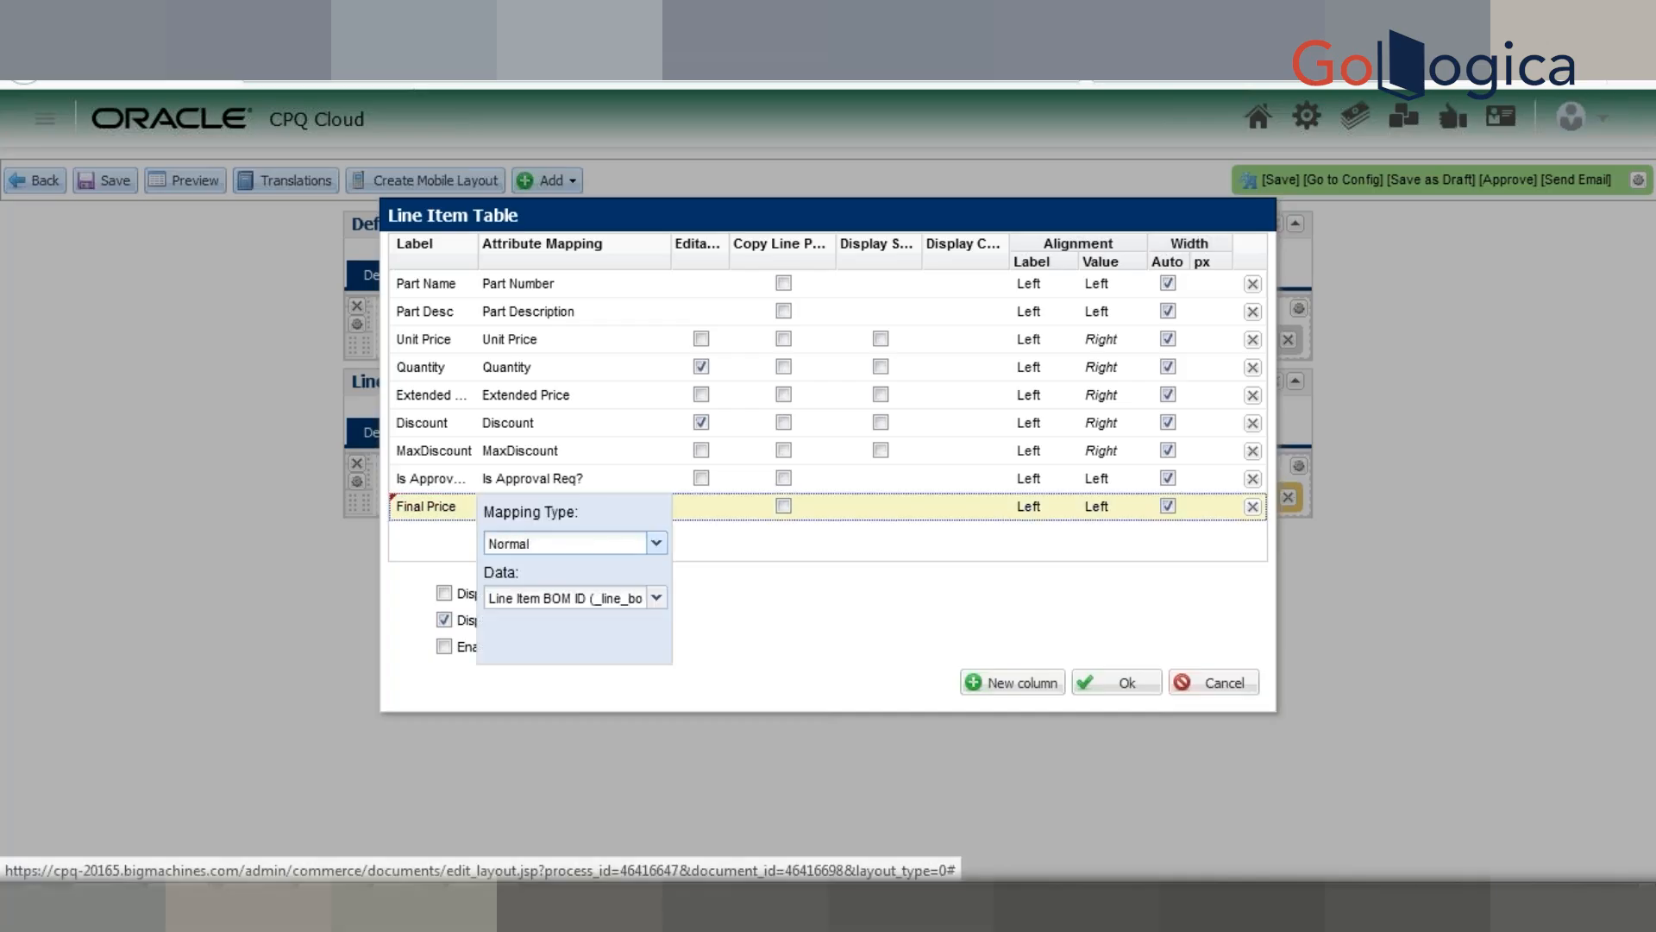
{"action": "left_click", "coordinate": [561, 597]}
{"action": "type", "text": "finalPrice_l"}
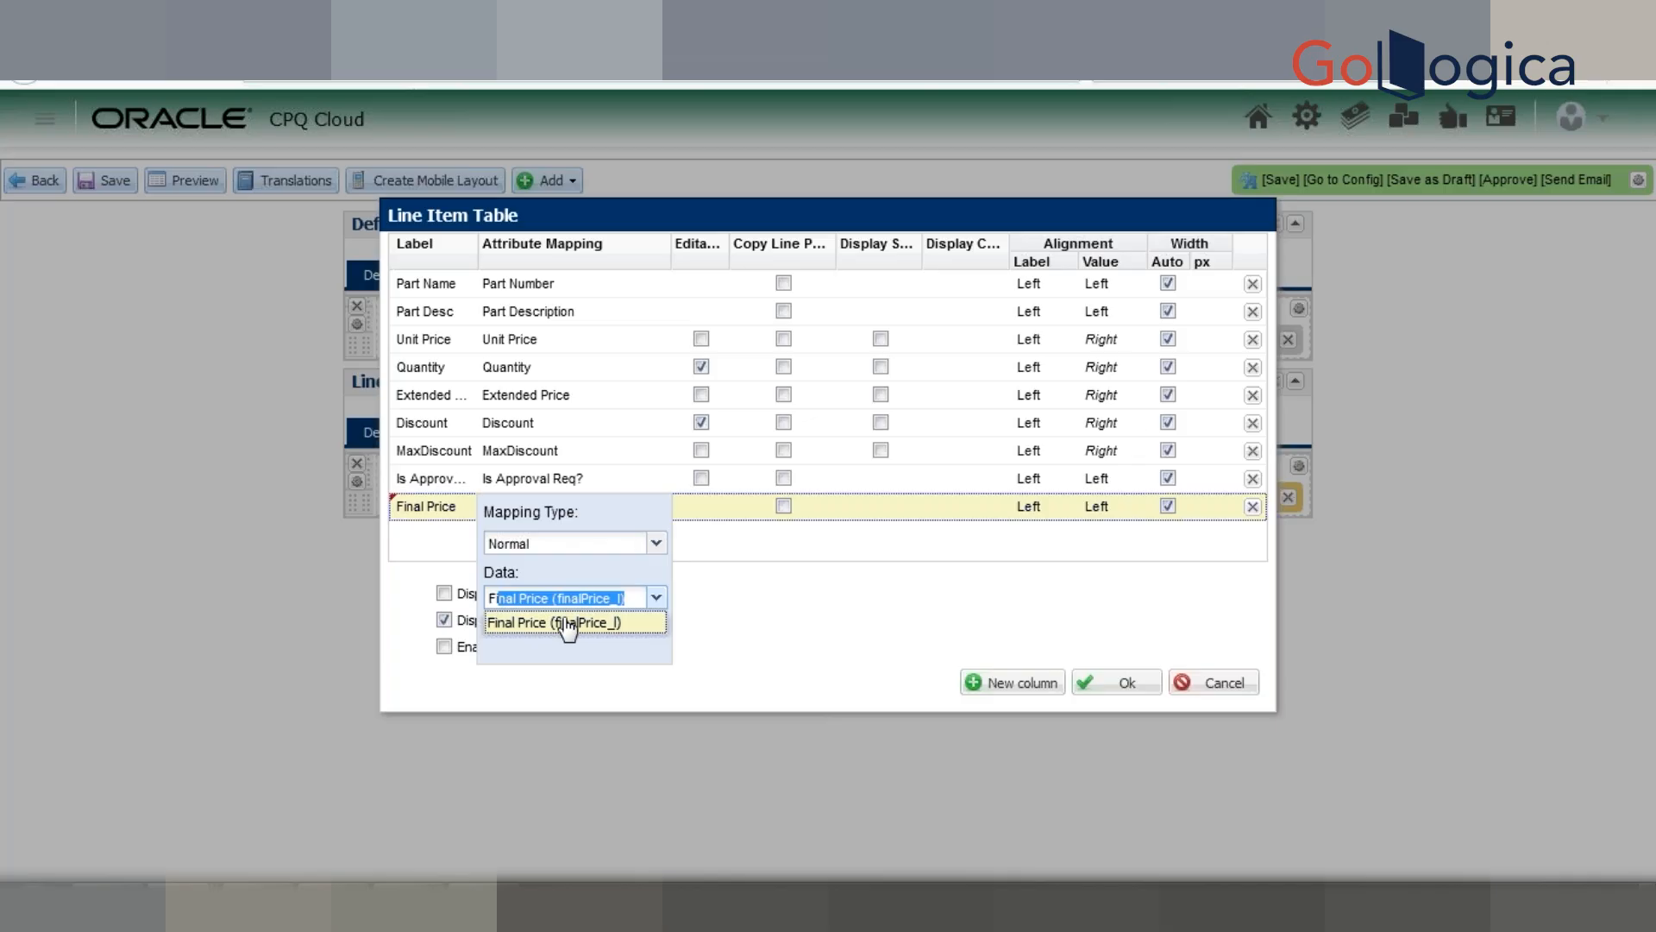
{"action": "left_click", "coordinate": [568, 622]}
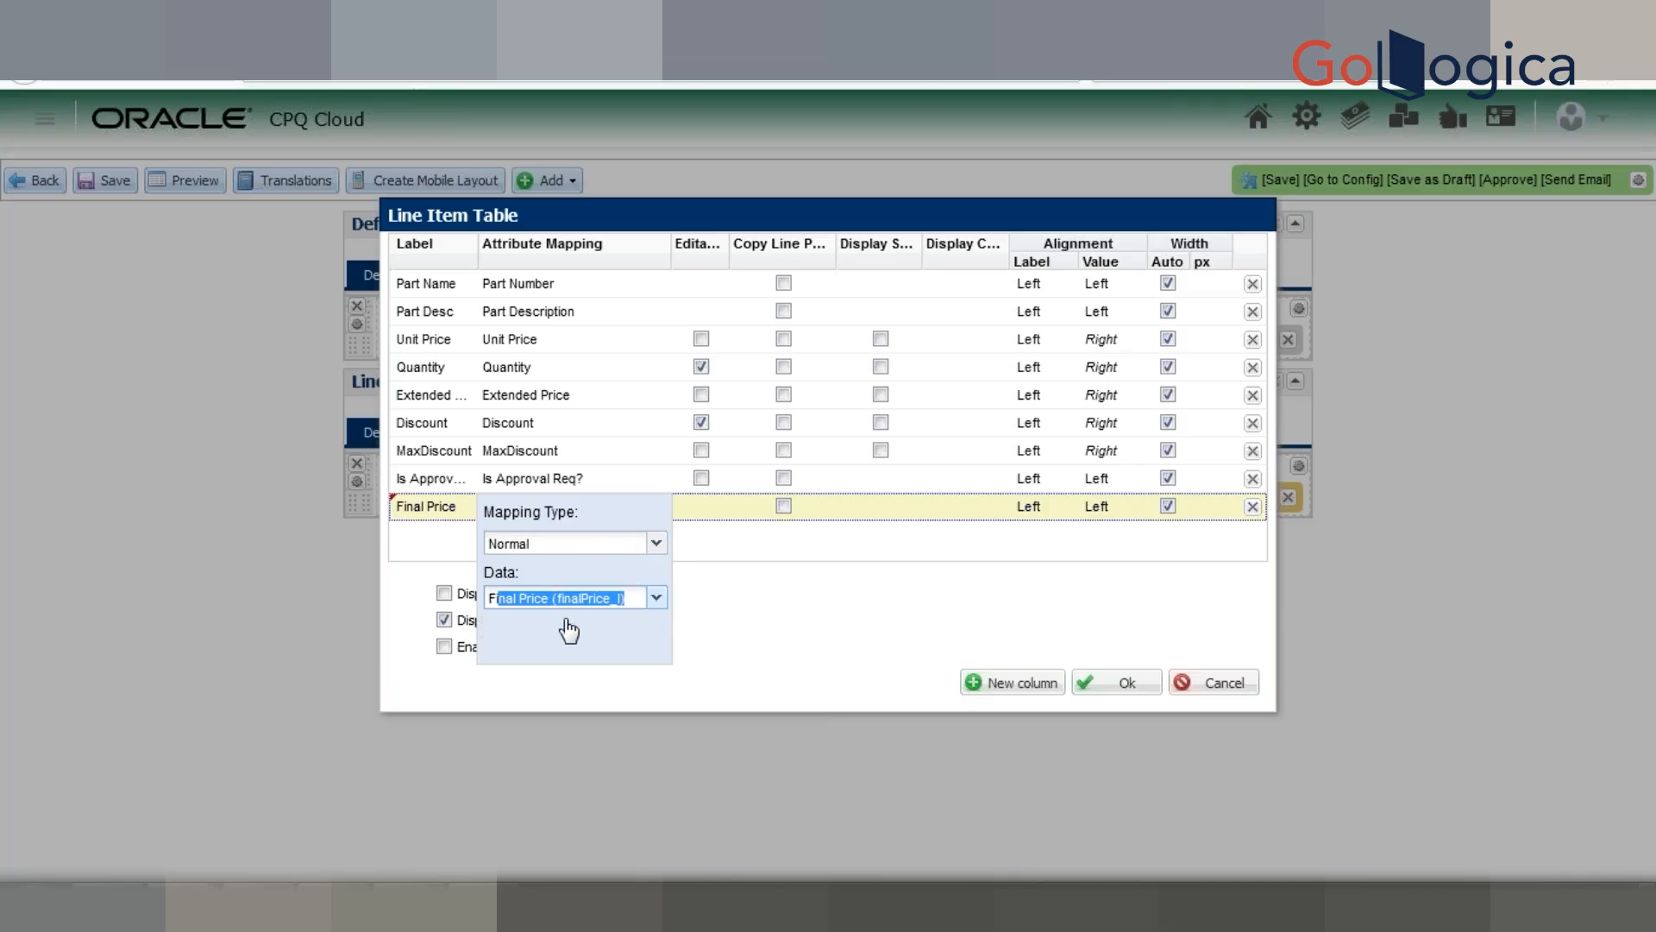
{"action": "left_click", "coordinate": [724, 533]}
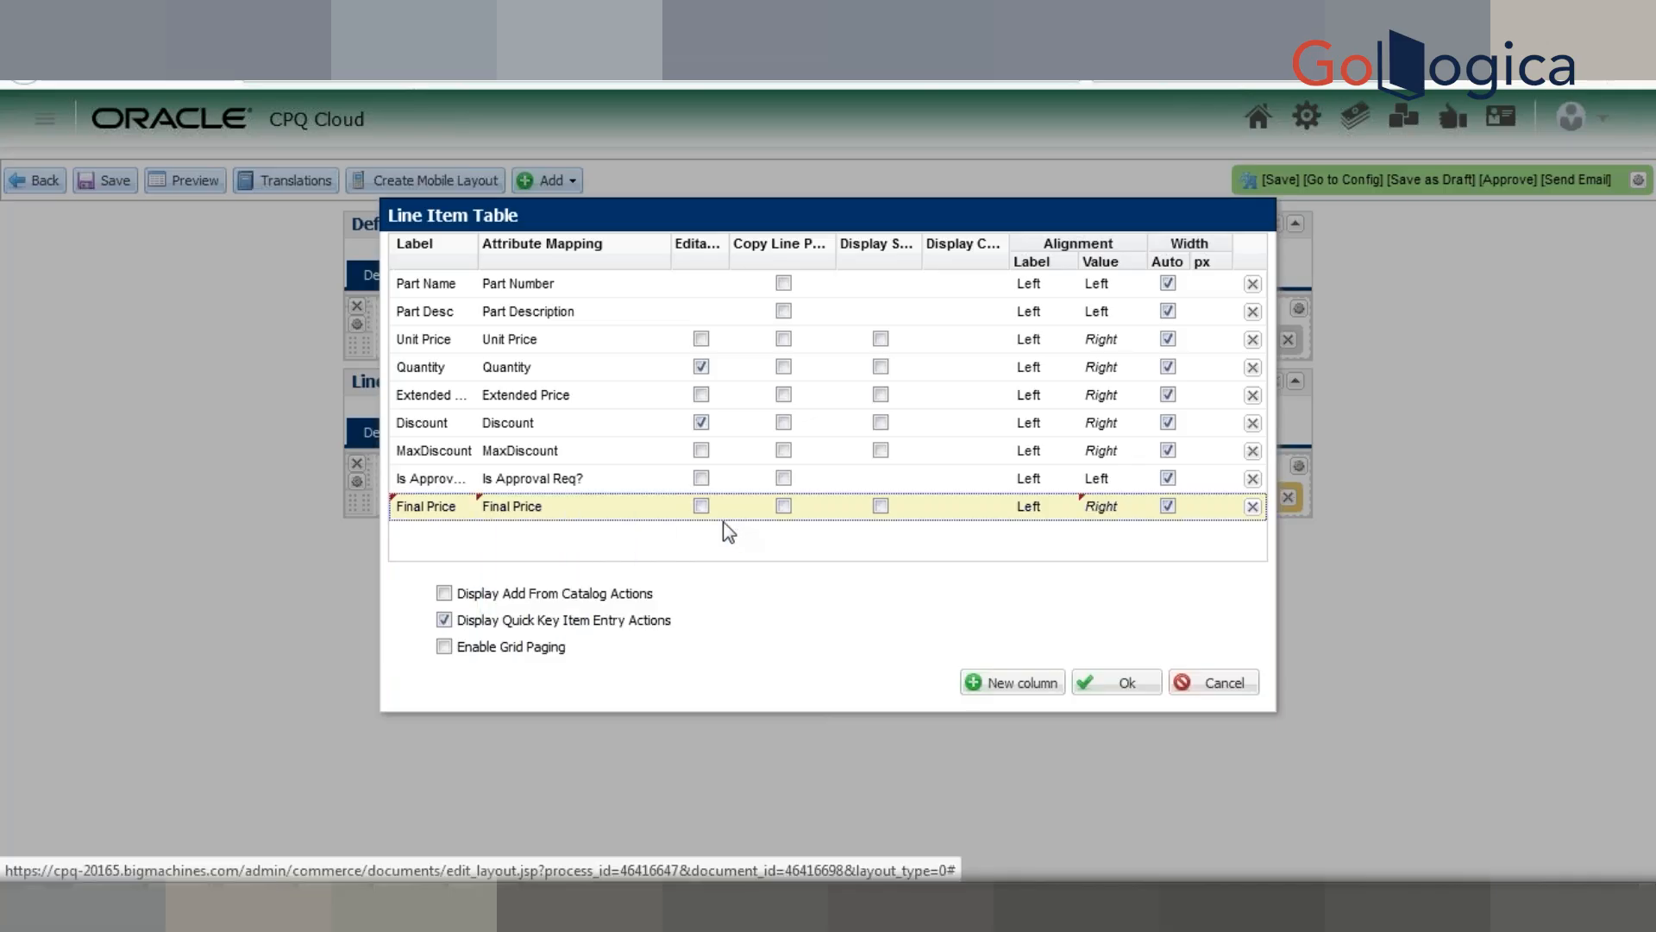
{"action": "left_click", "coordinate": [1135, 691]}
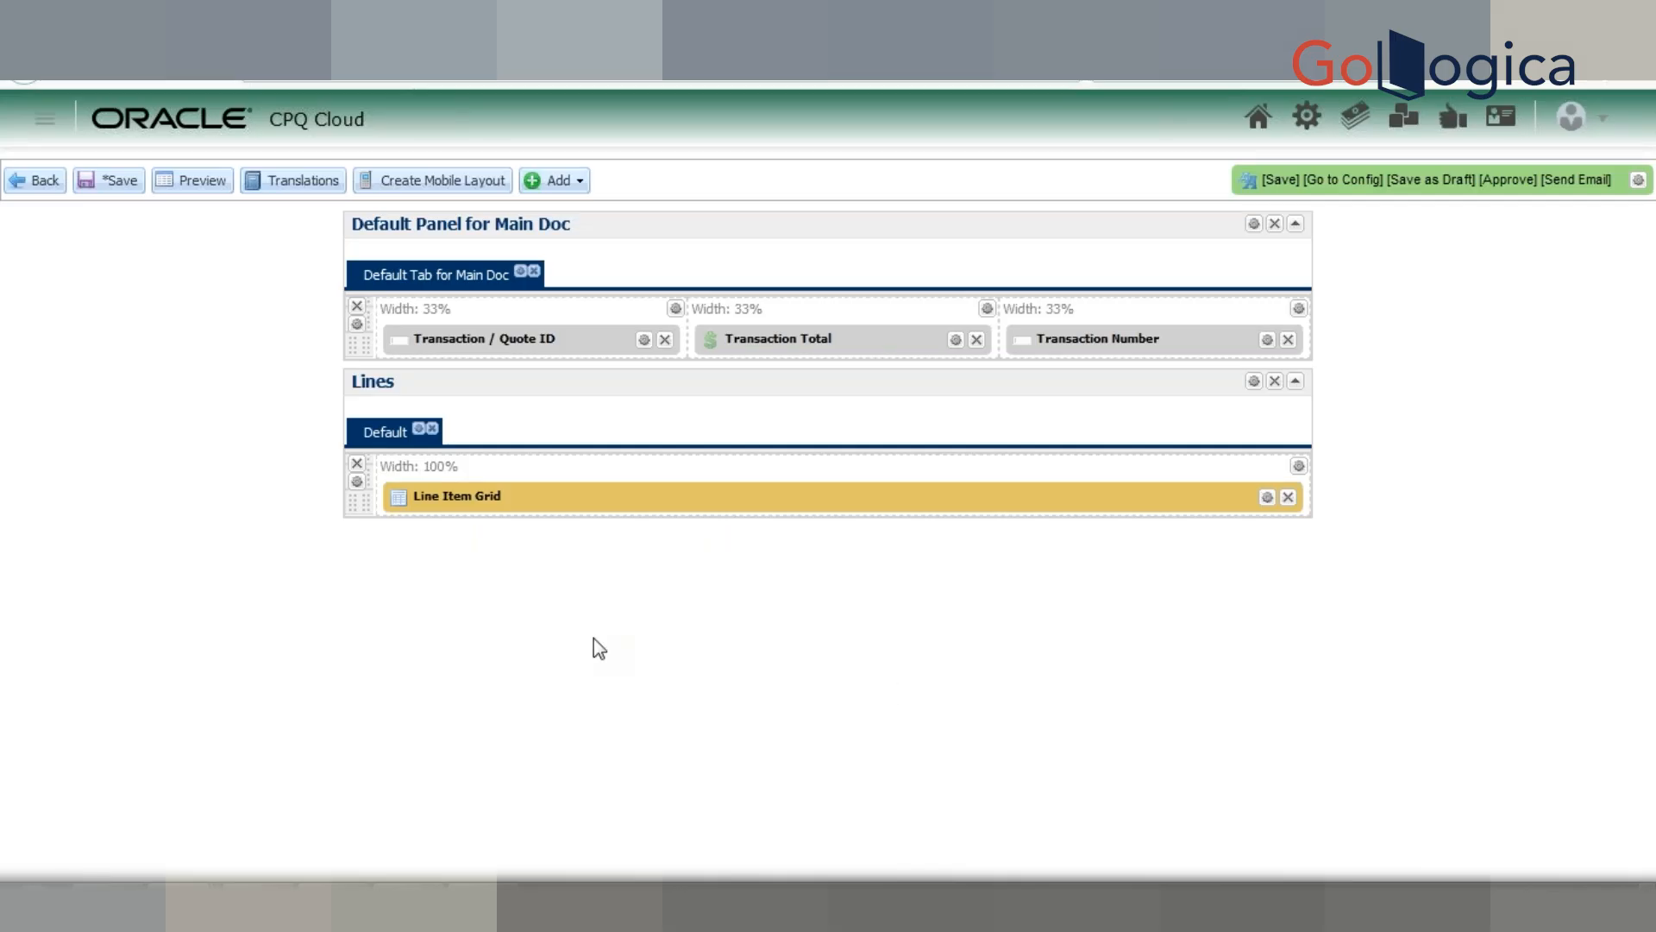
{"action": "left_click", "coordinate": [95, 183]}
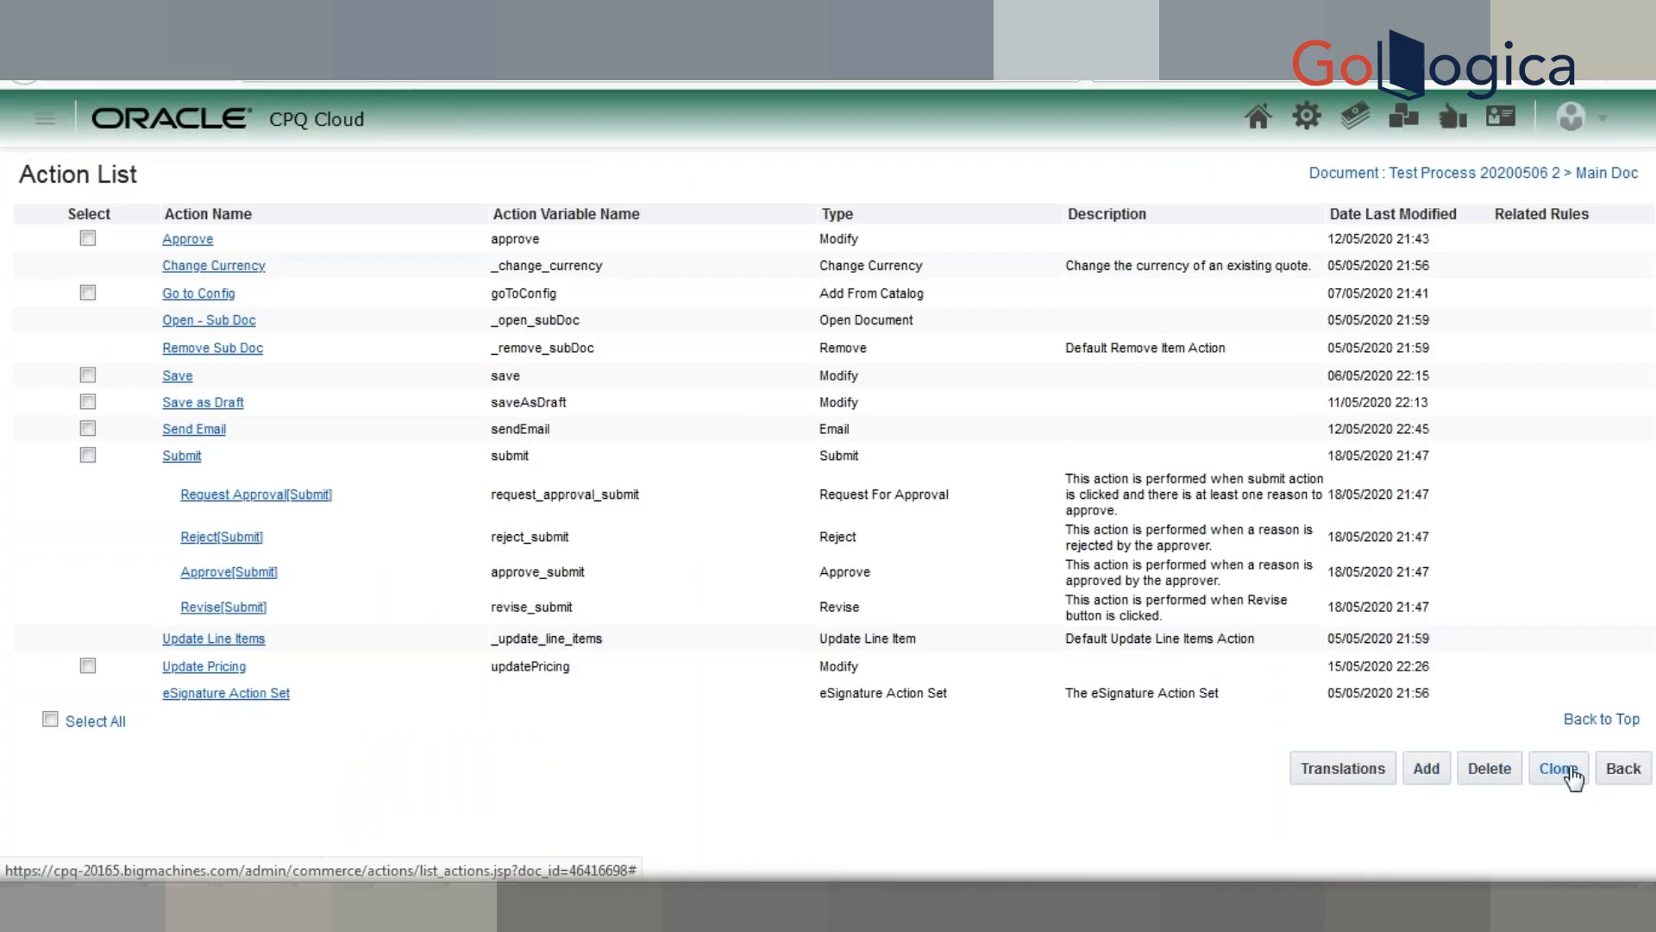
Step: Return to the Document List and open the Sub Doc attribute list at its custom attributes
{"action": "left_click", "coordinate": [1618, 780]}
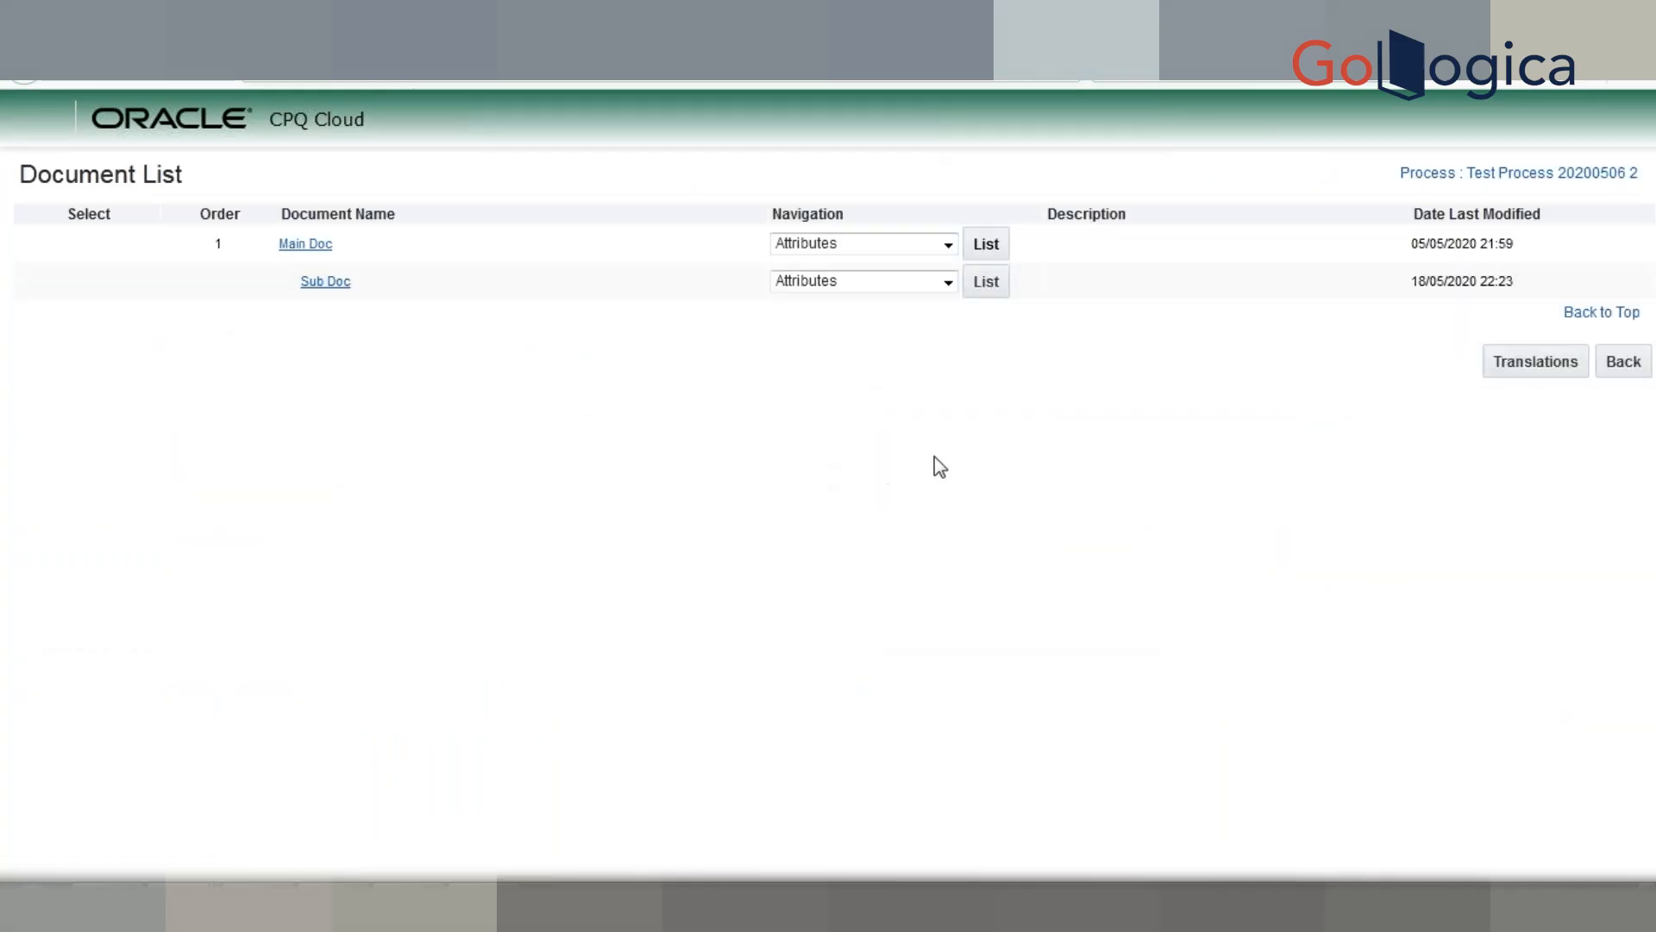
{"action": "left_click", "coordinate": [986, 285]}
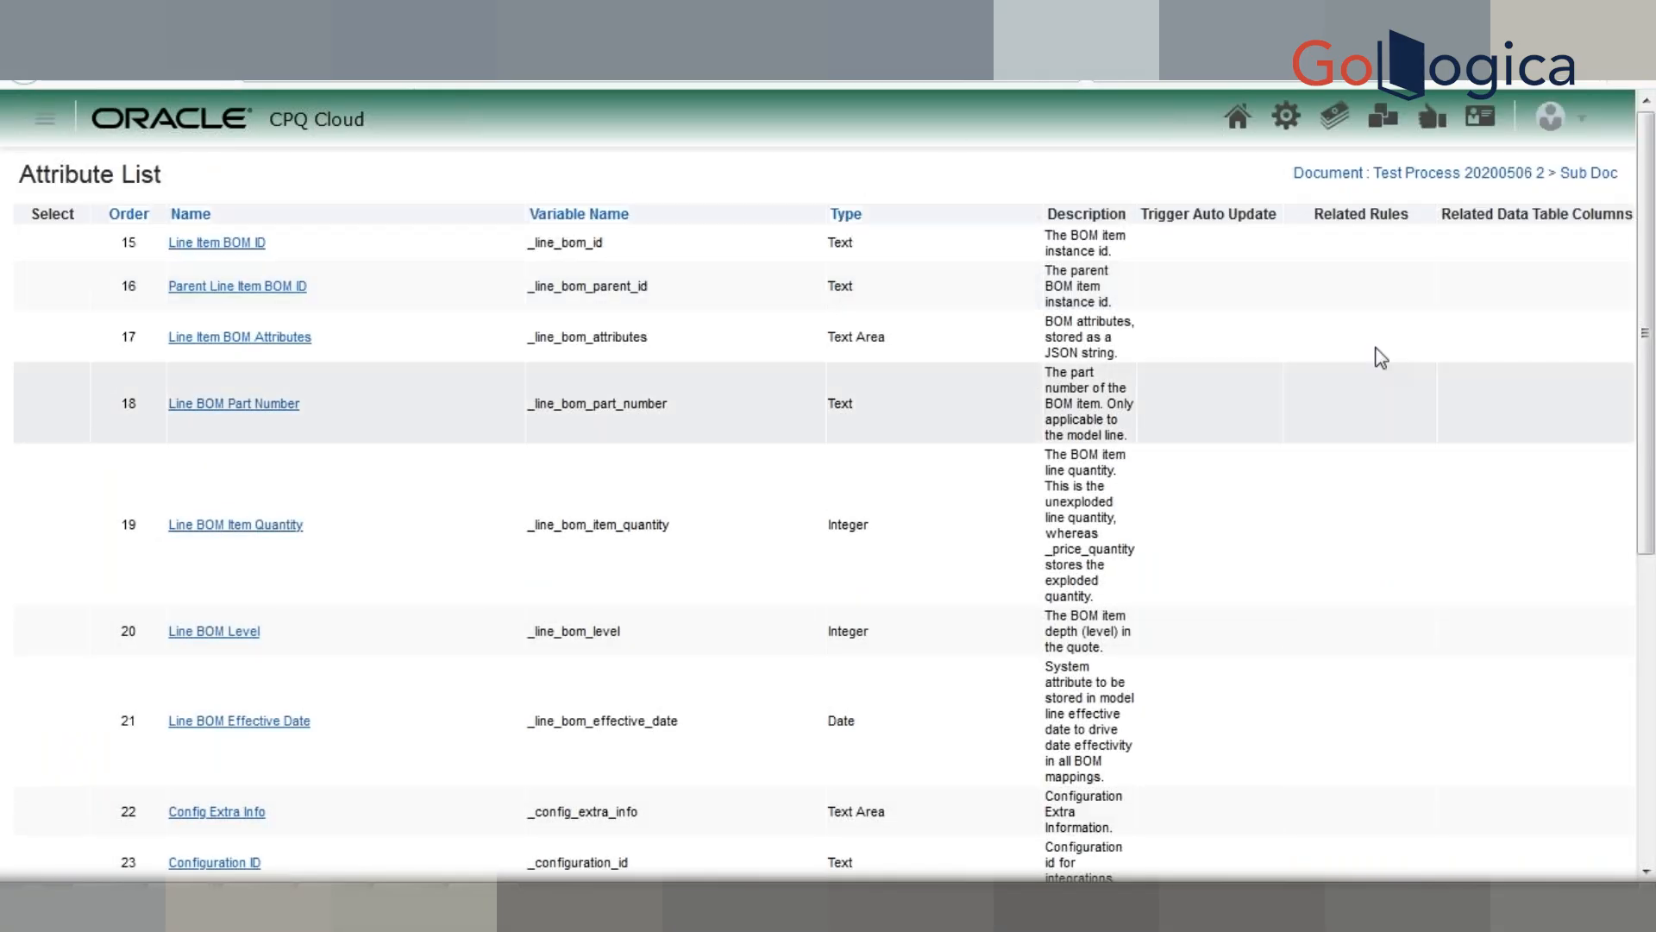
{"action": "left_click_drag", "start_coordinate": [1647, 306], "coordinate": [1648, 613]}
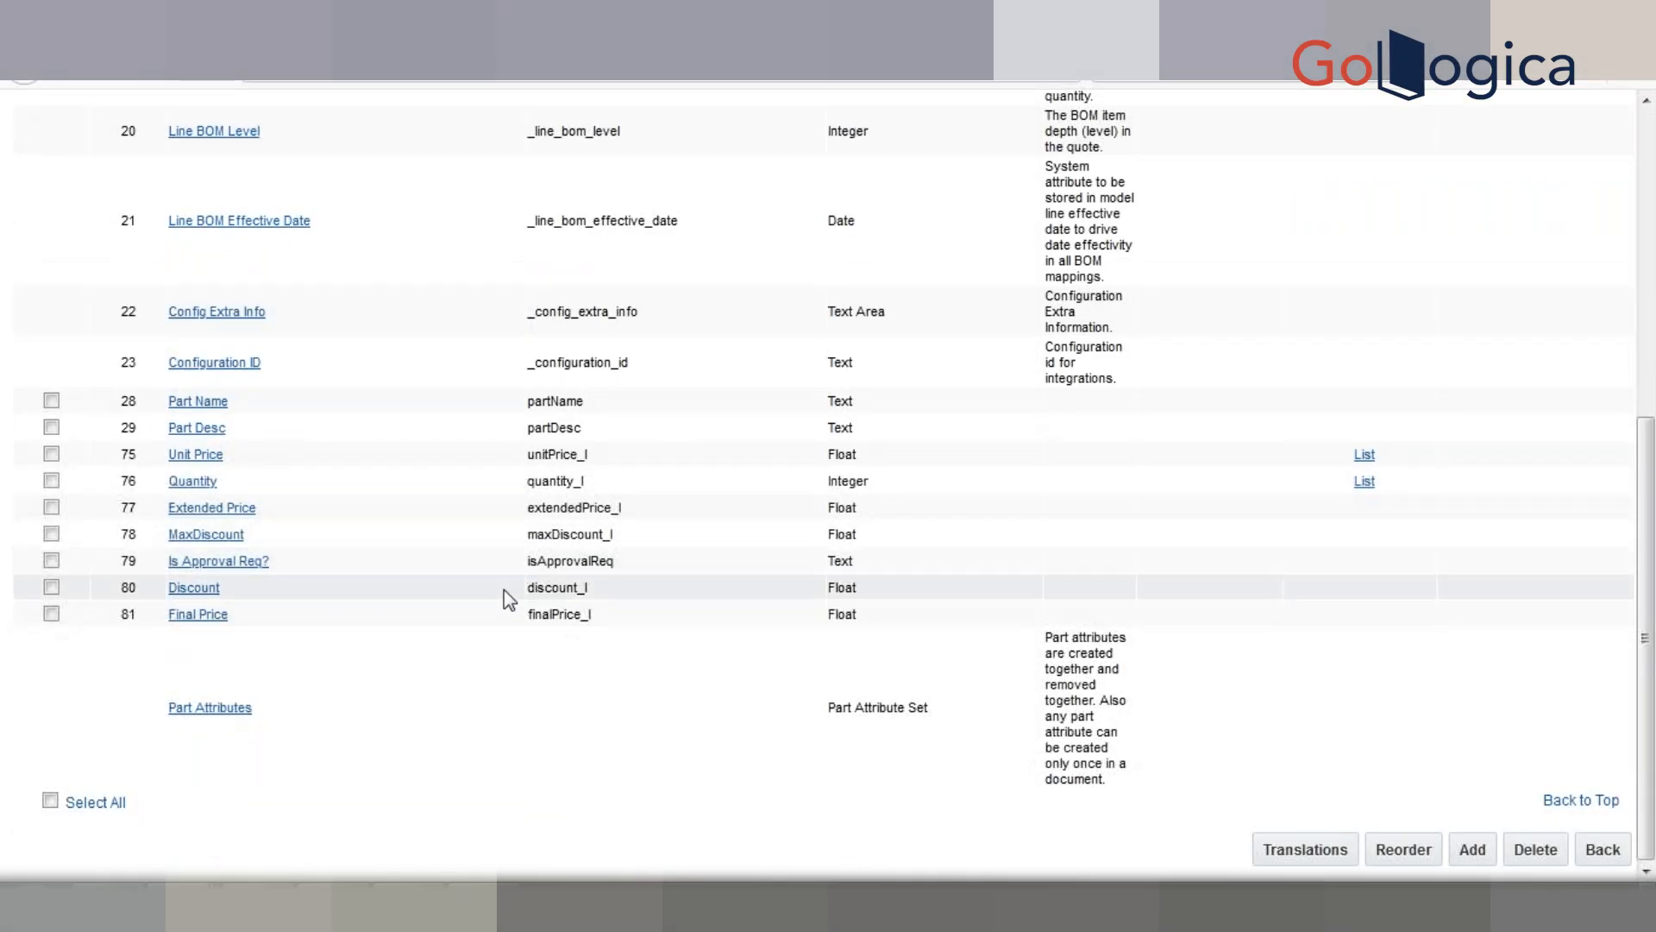
Step: Replace unitPrice_l in the text editor script with extendedPrice_l copied from the attribute list, and add a minus operator after it
{"action": "key", "text": "alt+Tab"}
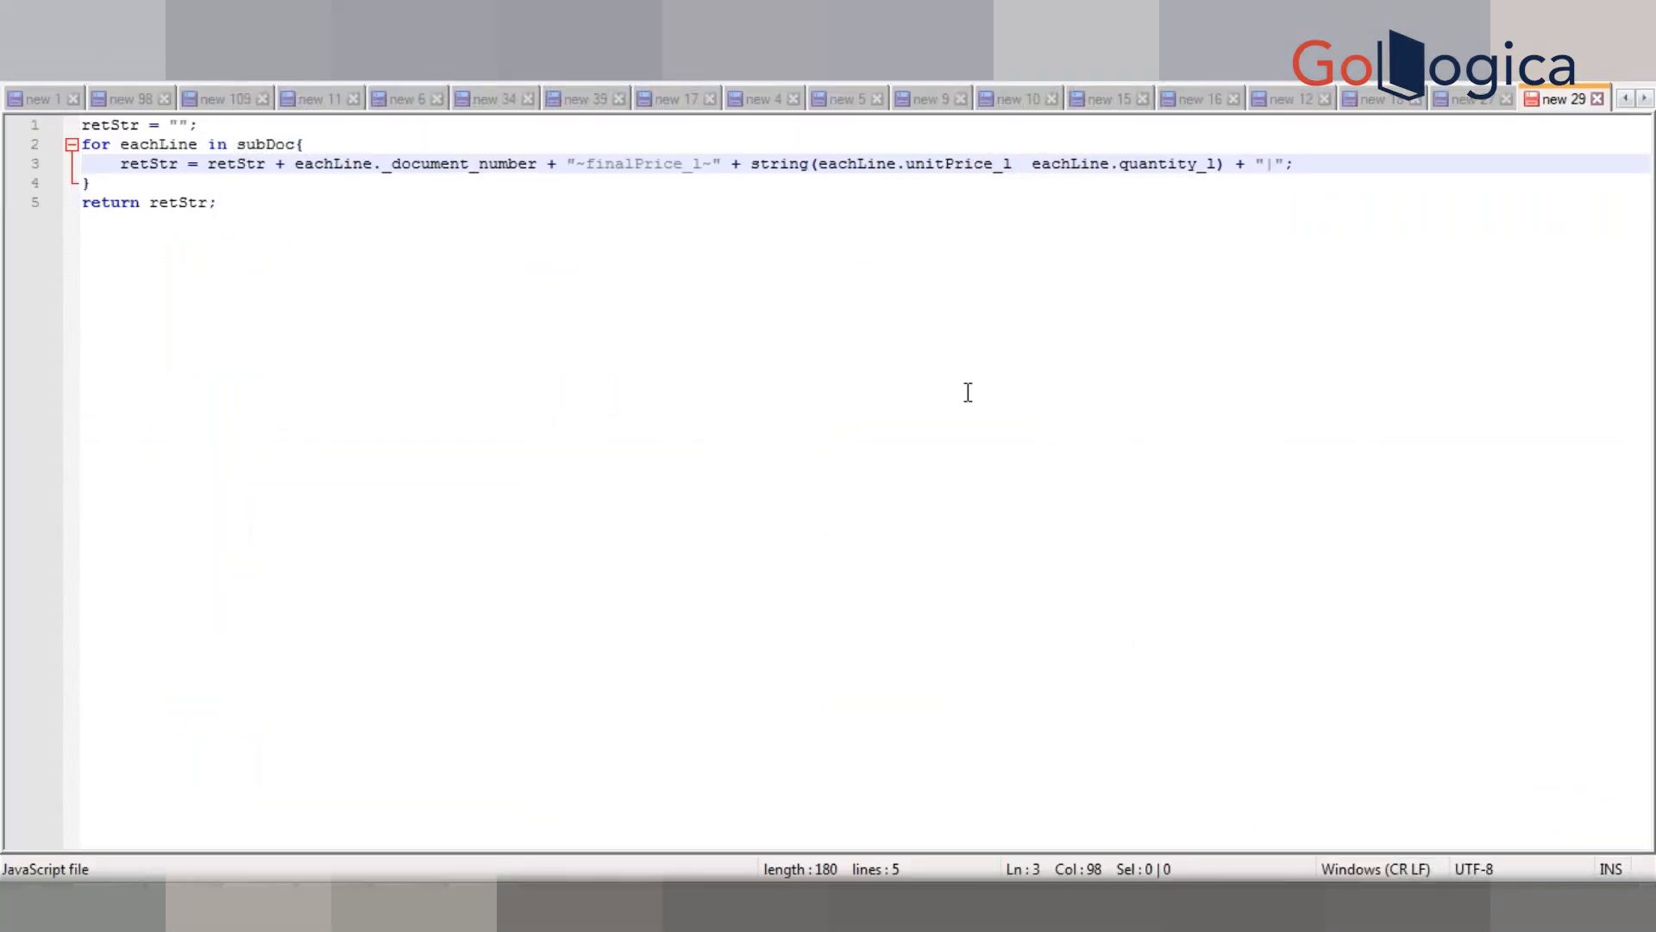
{"action": "key", "text": "alt+Tab"}
{"action": "double_click", "coordinate": [571, 507]}
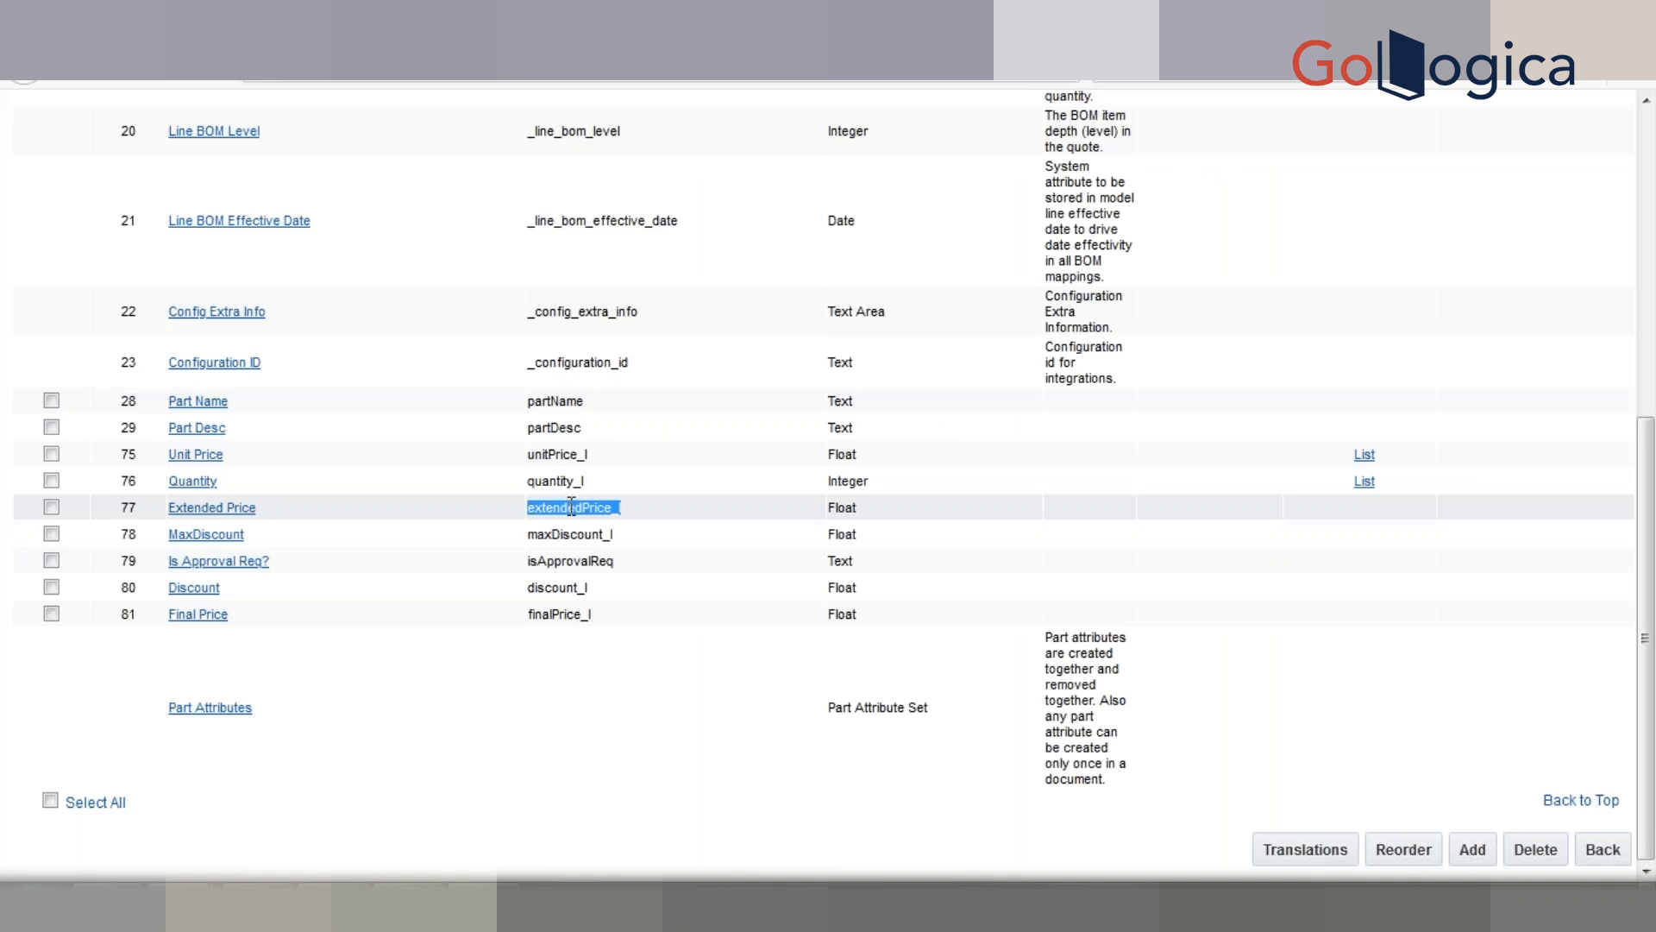
{"action": "key", "text": "ctrl+c"}
{"action": "key", "text": "alt+Tab"}
{"action": "double_click", "coordinate": [953, 164]}
{"action": "key", "text": "ctrl+v"}
{"action": "type", "text": "*"}
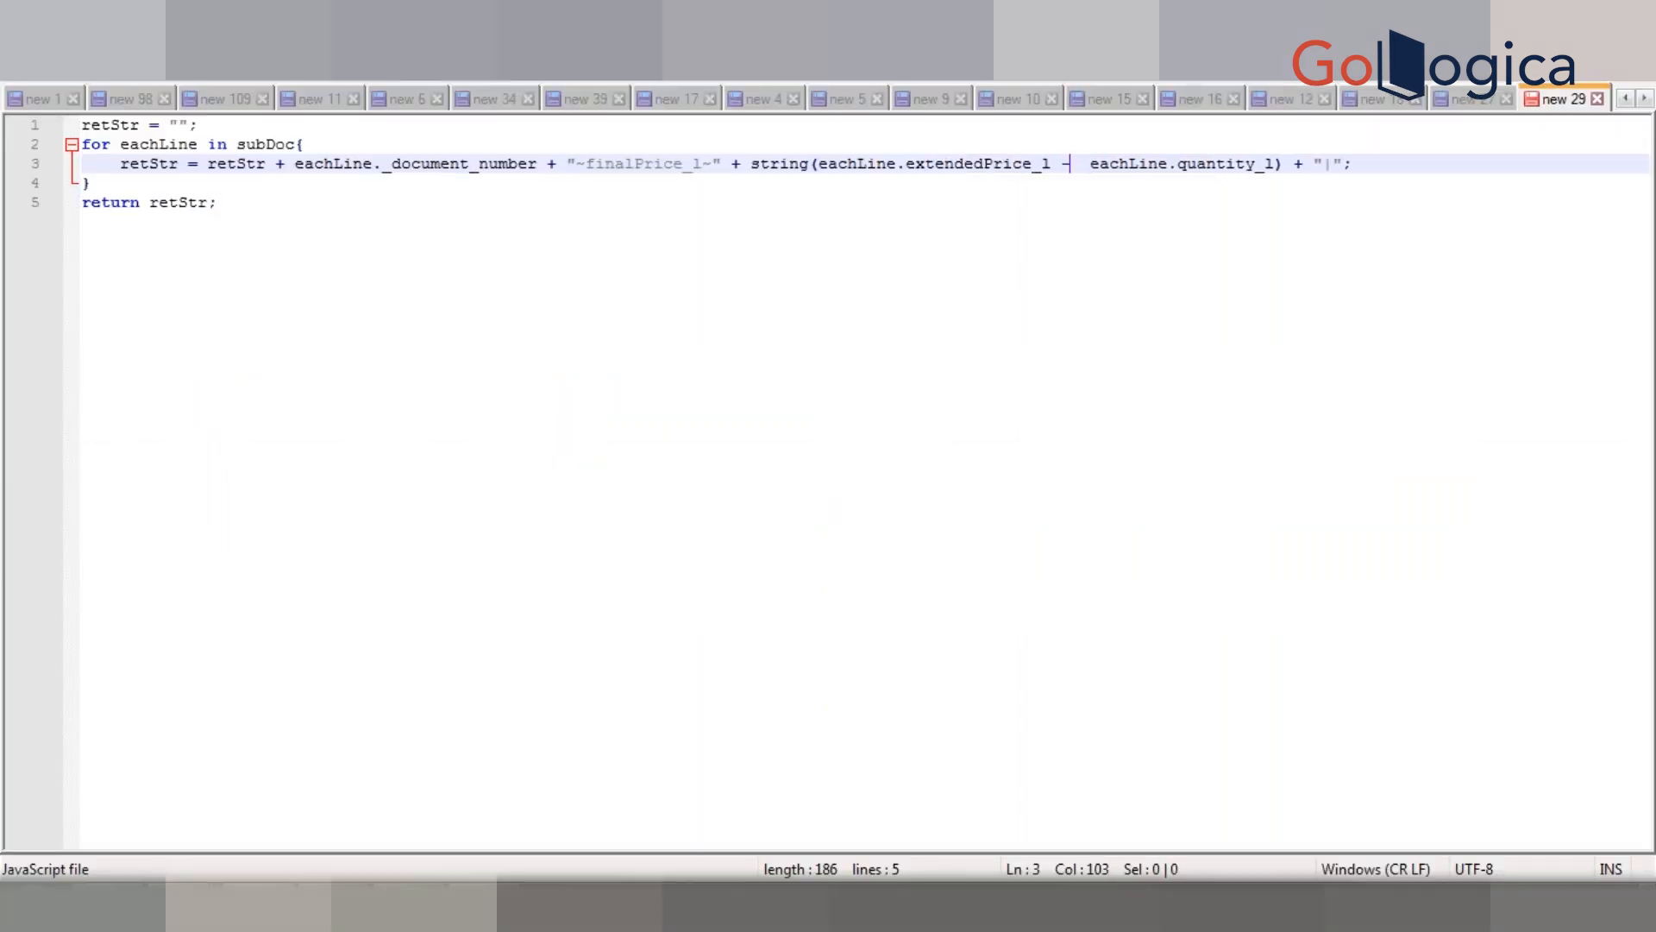
Step: Replace quantity_l in the script with discount_l copied from the attribute list and remove the extra space after the minus sign
{"action": "key", "text": "alt+Tab"}
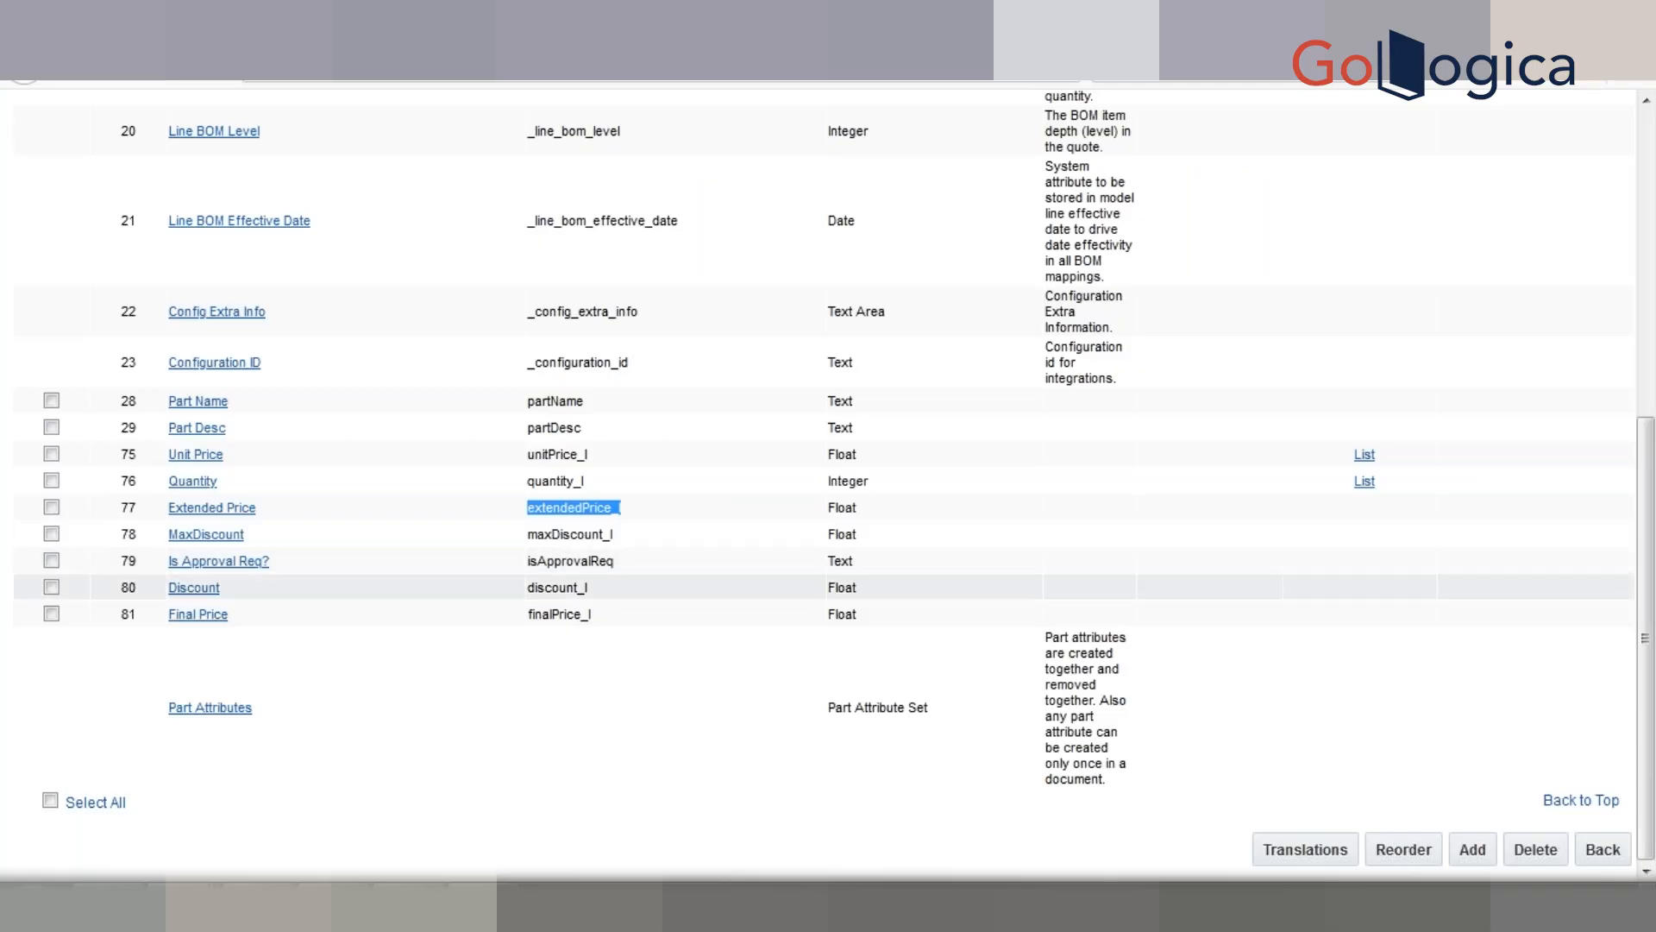
{"action": "double_click", "coordinate": [565, 592]}
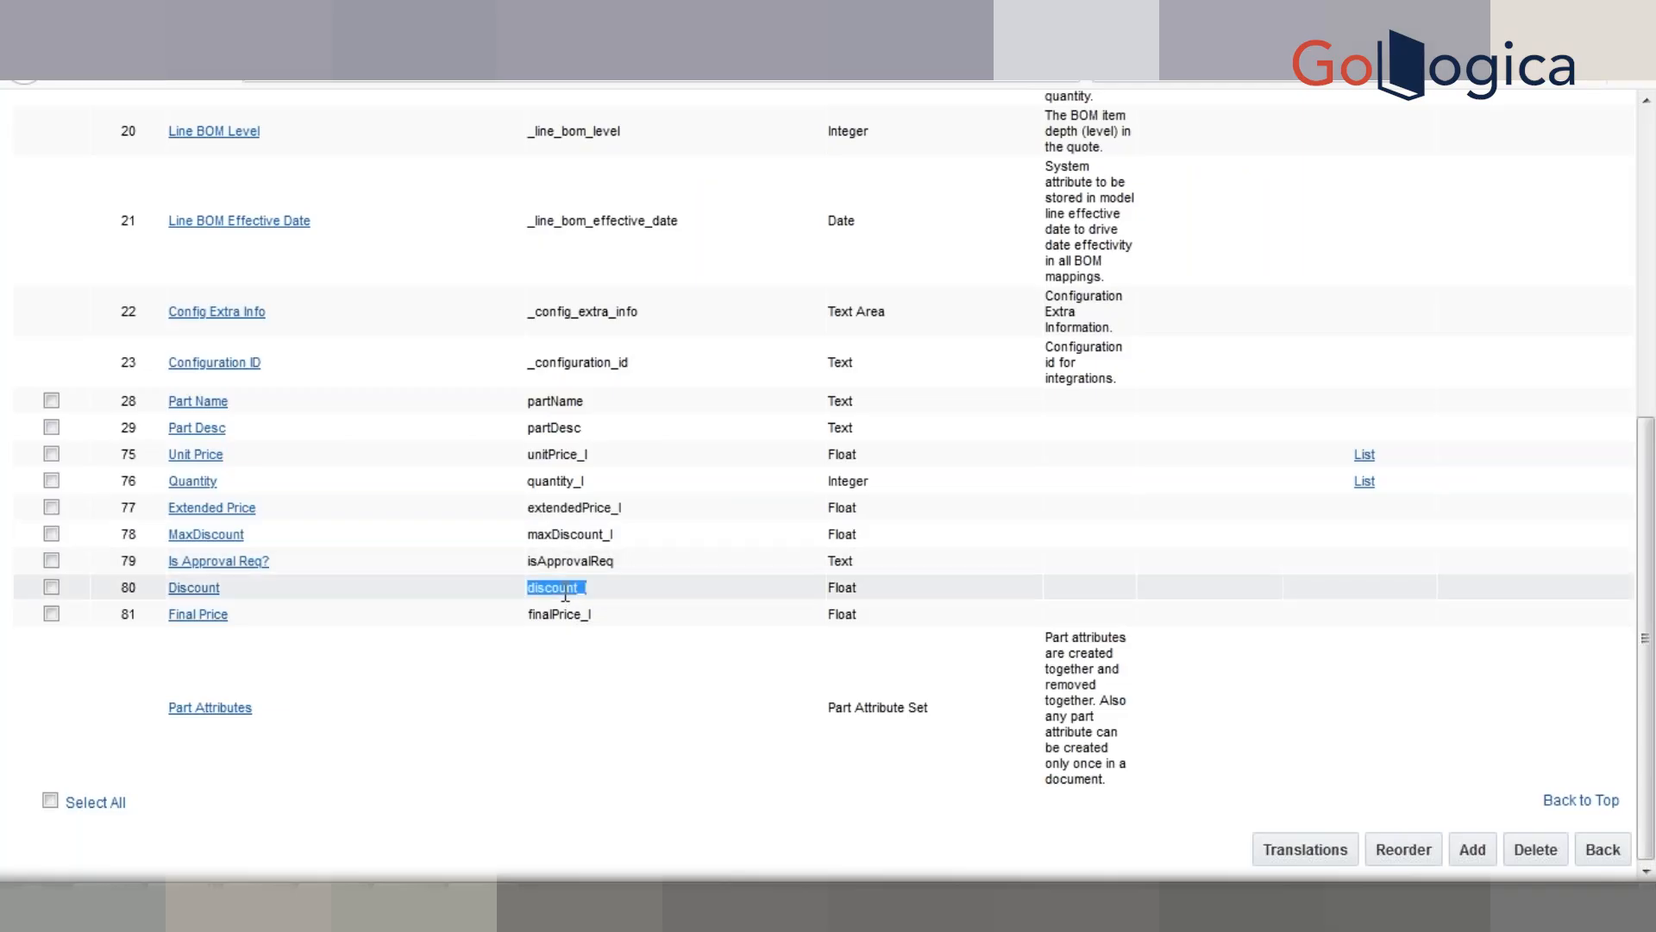
{"action": "key", "text": "alt+Tab"}
{"action": "double_click", "coordinate": [1218, 159]}
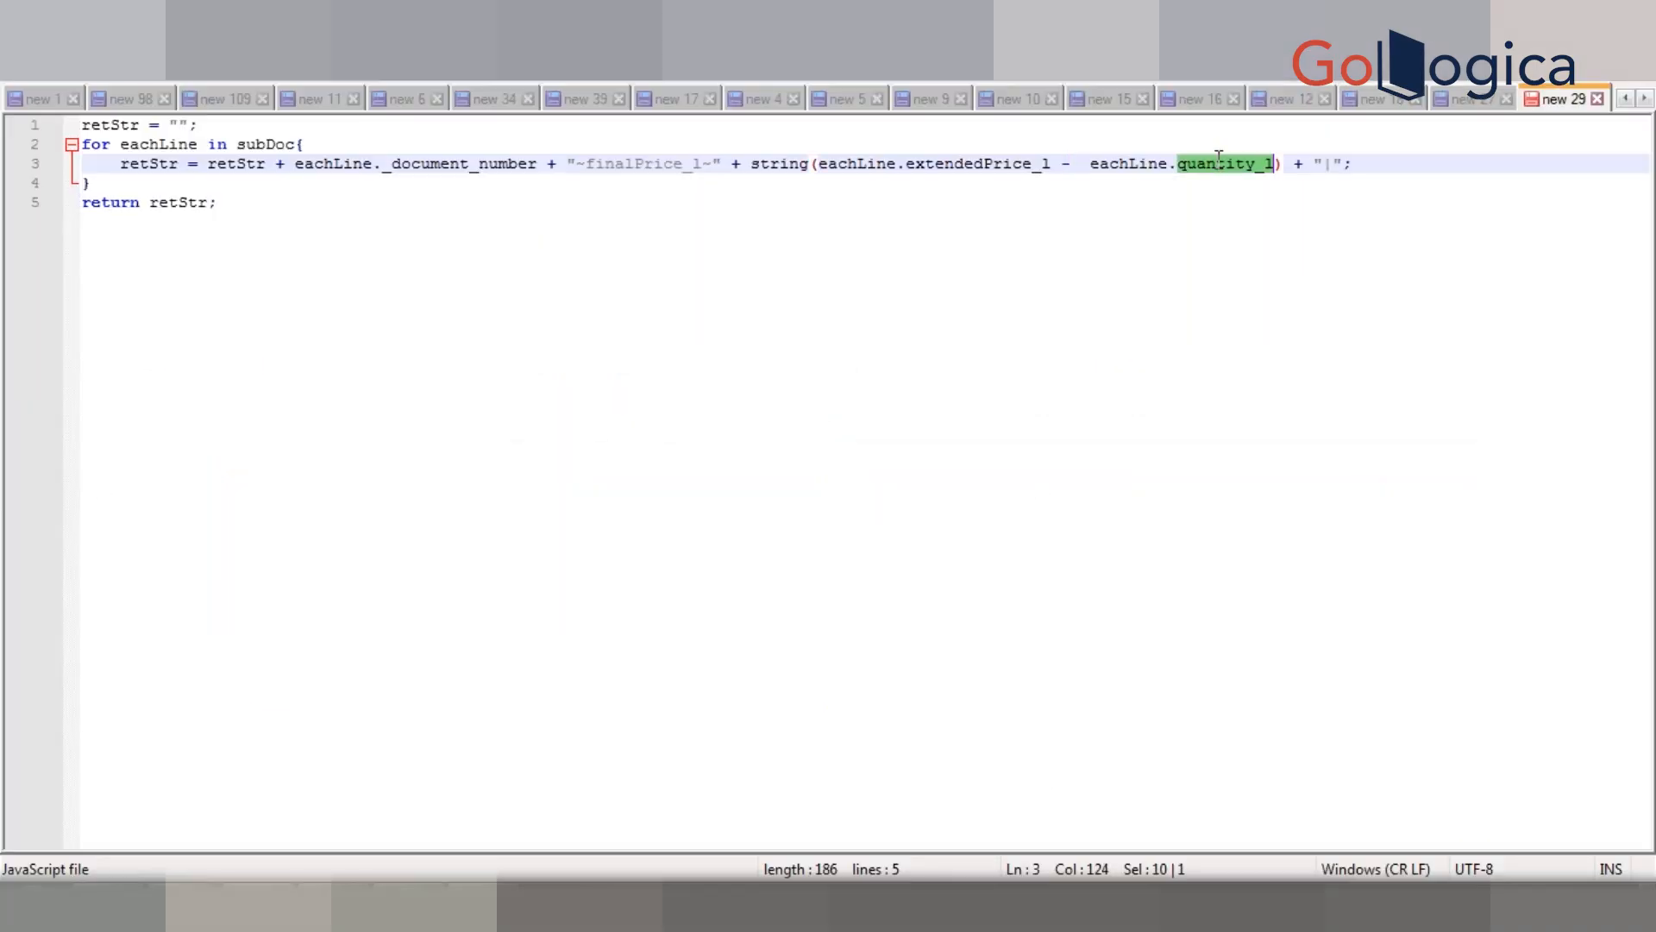
{"action": "key", "text": "ctrl+v"}
{"action": "left_click", "coordinate": [1093, 163]}
{"action": "key", "text": "BackSpace"}
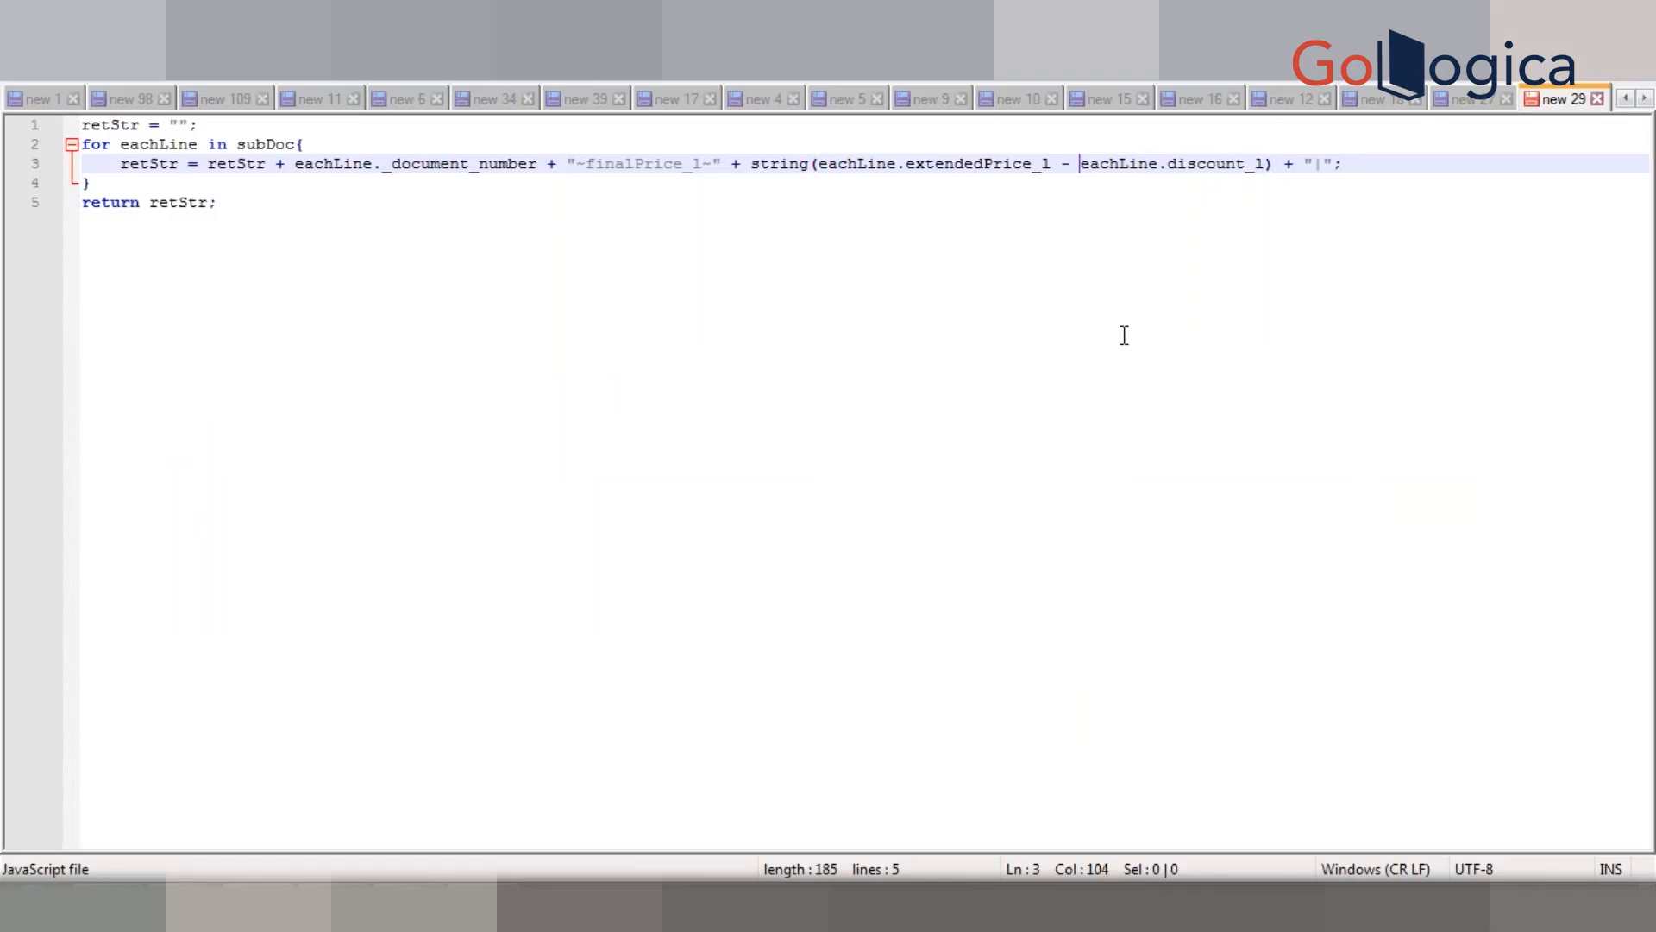
Step: Copy the whole finalPrice_l script into the BML editor of the Apply Discounts action and try to save and close it
{"action": "key", "text": "ctrl+a"}
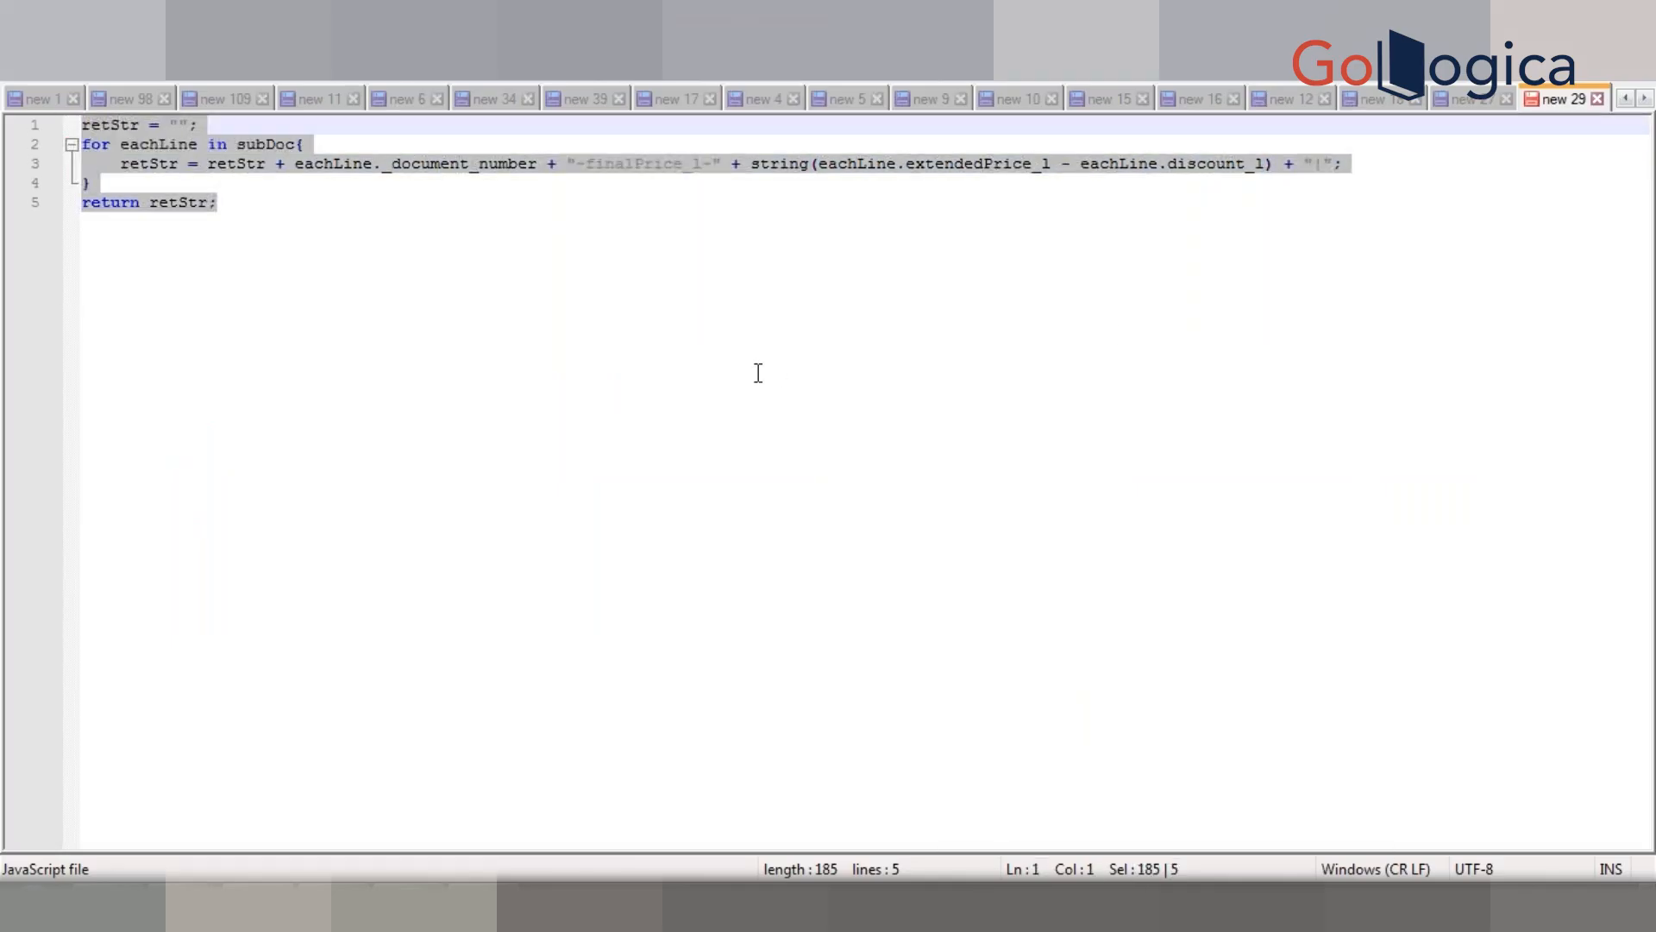
{"action": "key", "text": "alt+Tab"}
{"action": "key", "text": "alt+Tab"}
{"action": "key", "text": "alt+Tab"}
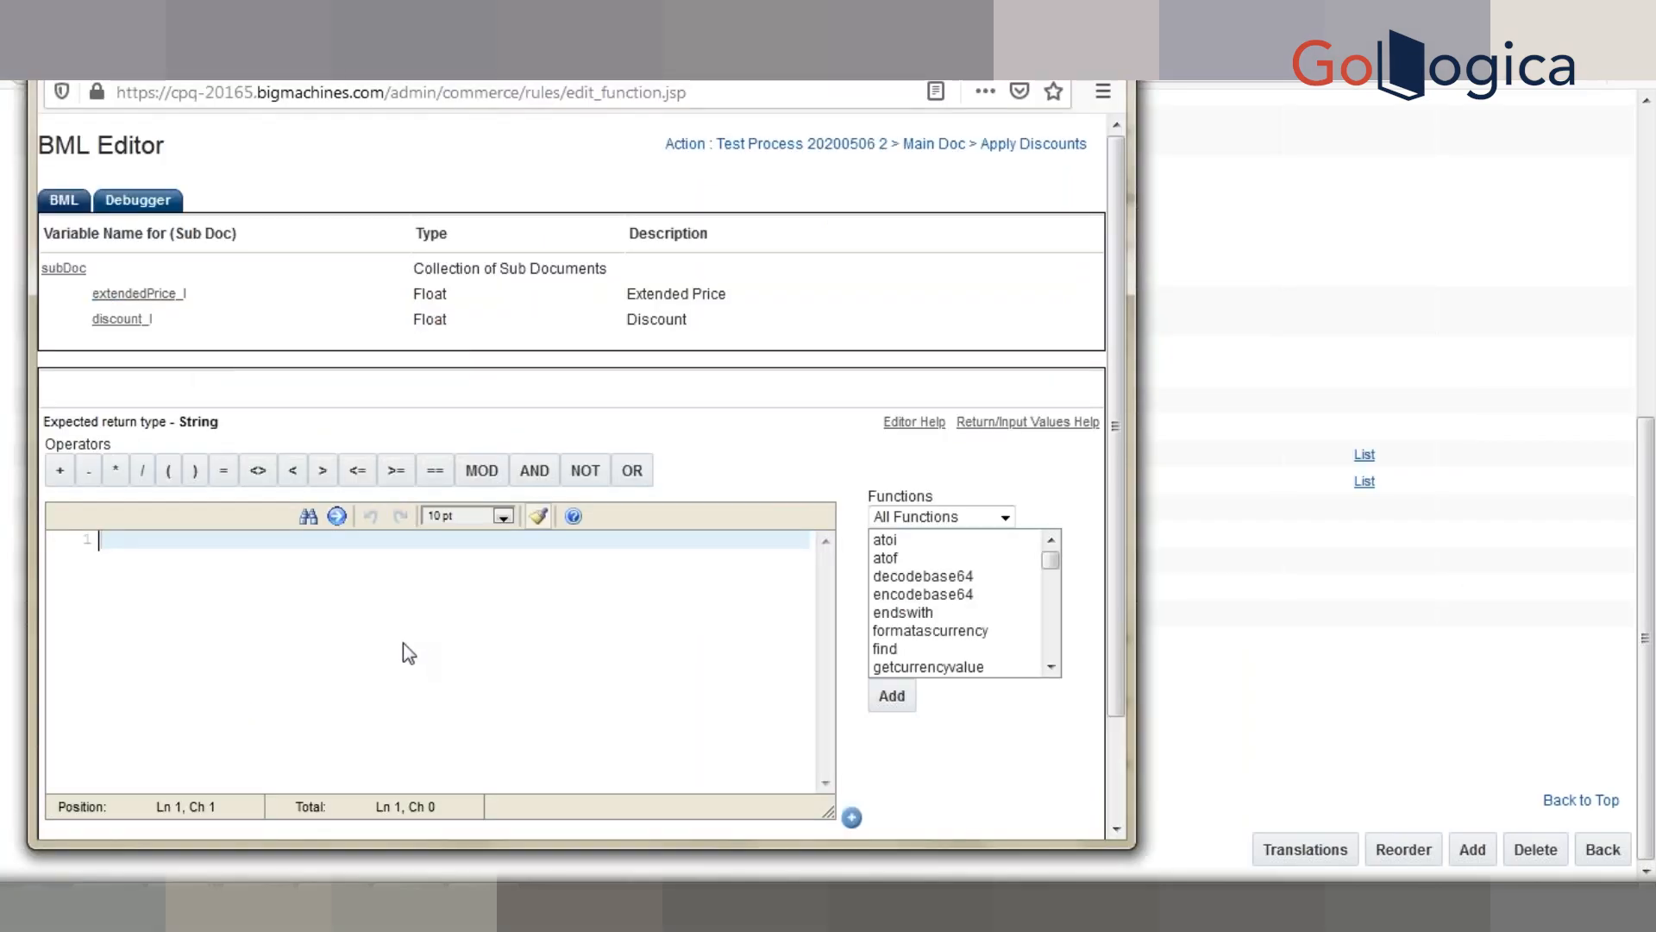
{"action": "key", "text": "ctrl+v"}
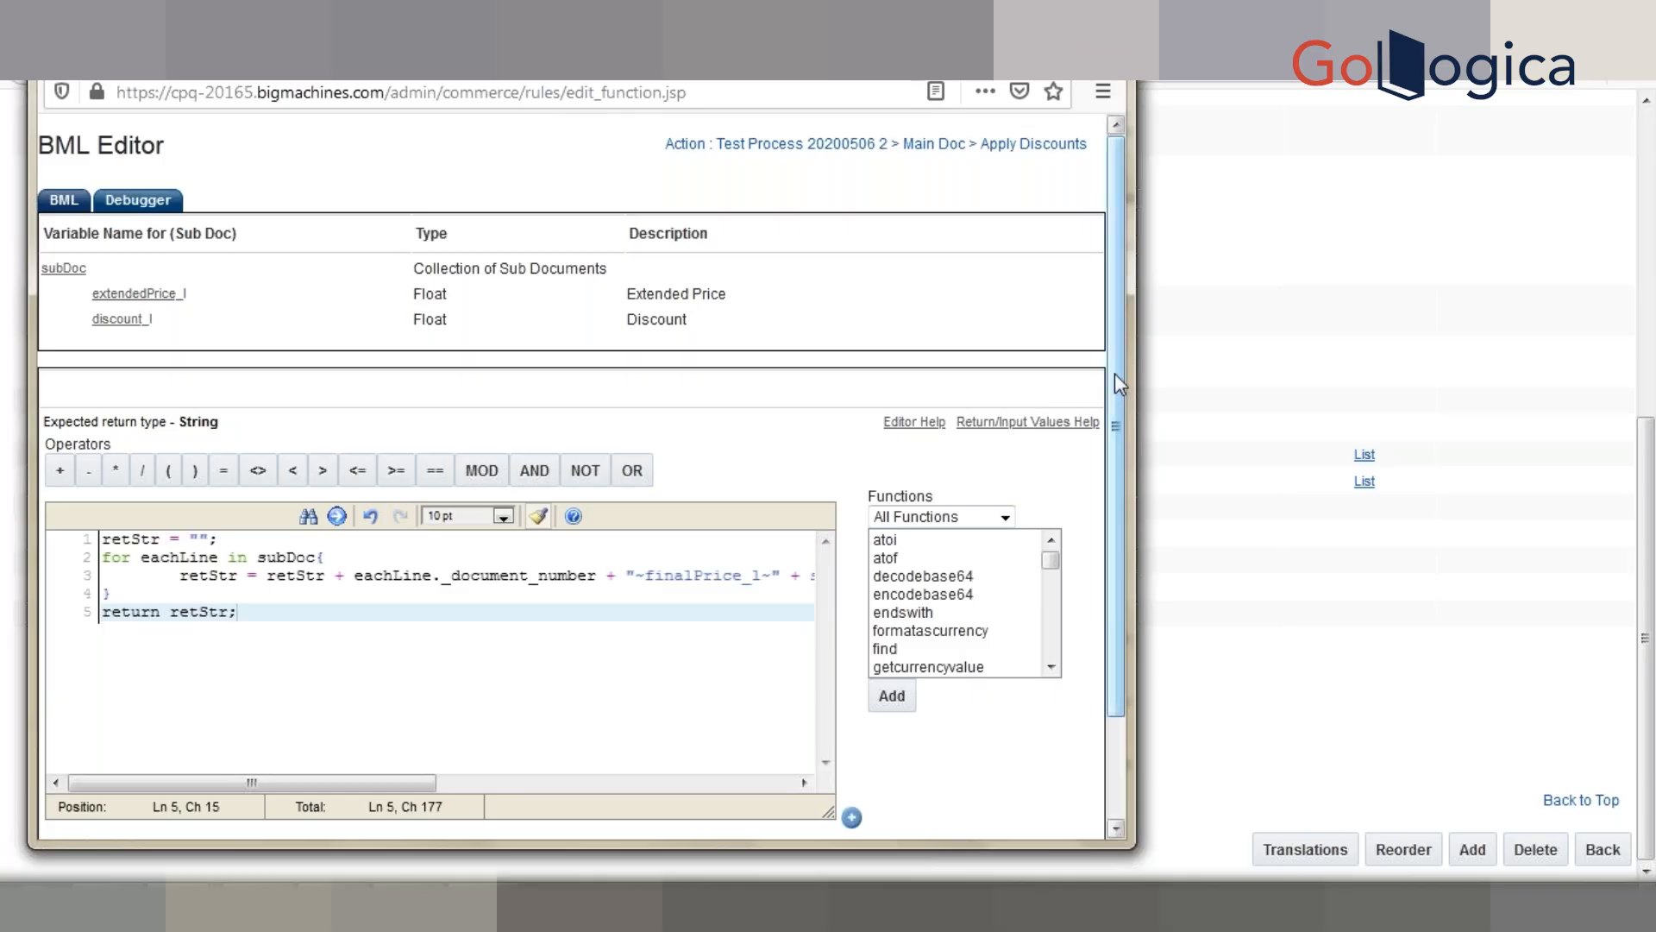
{"action": "scroll", "coordinate": [1113, 604], "scroll_direction": "down", "scroll_amount": 1}
{"action": "scroll", "coordinate": [1113, 604], "scroll_direction": "down", "scroll_amount": 3}
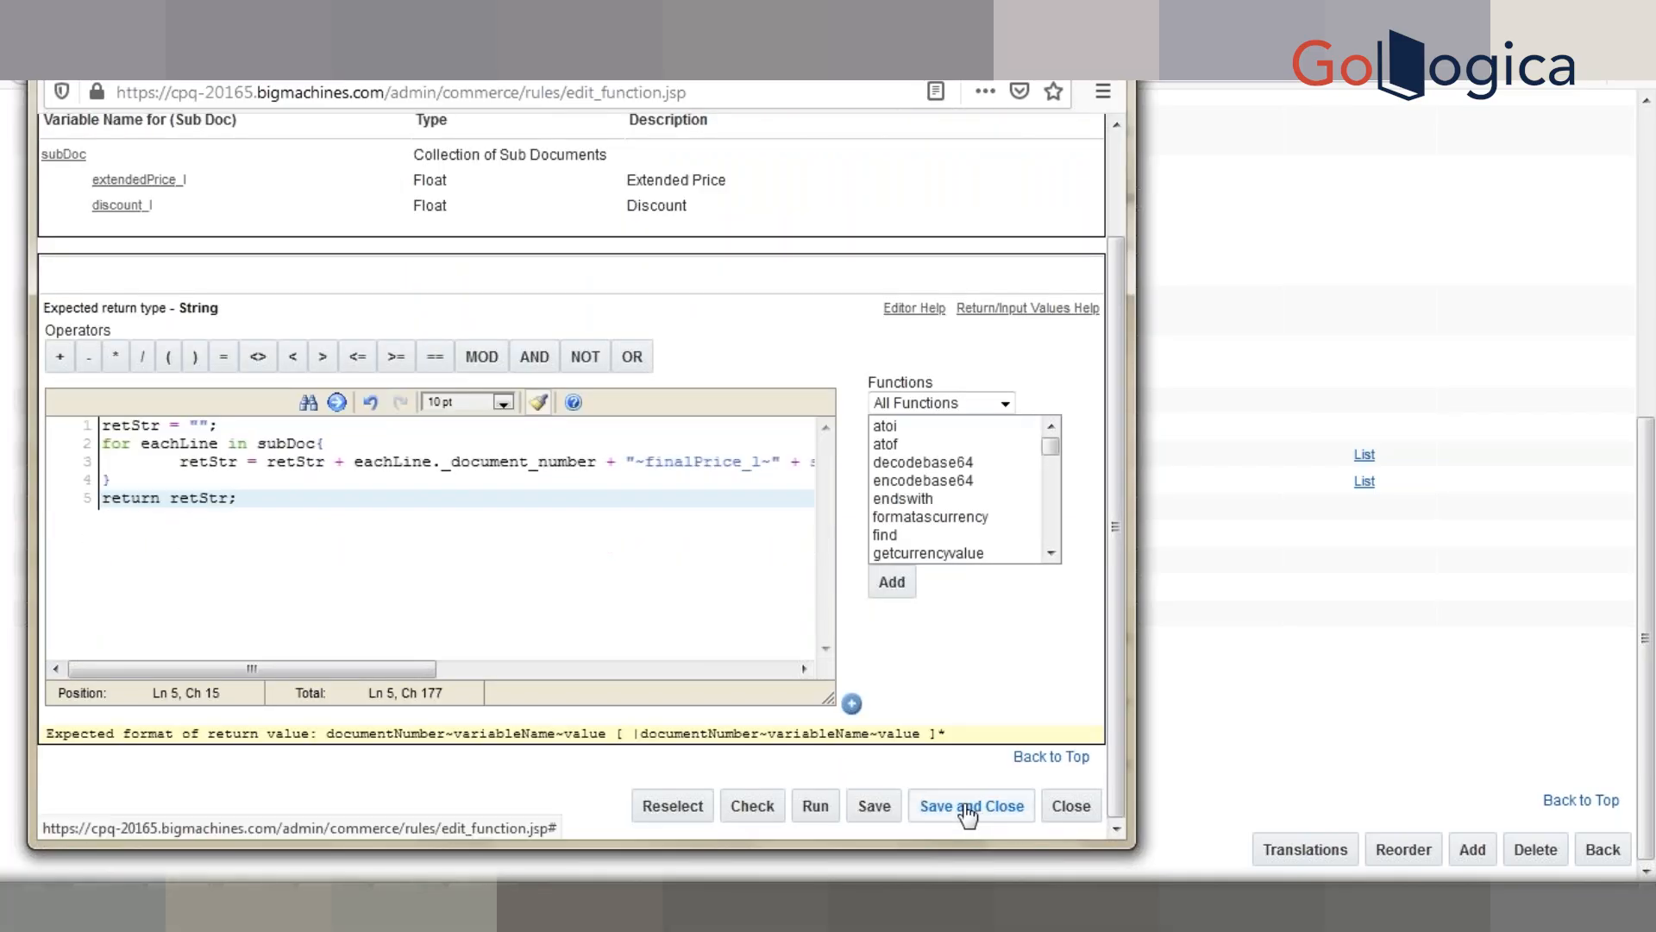
{"action": "left_click", "coordinate": [972, 806]}
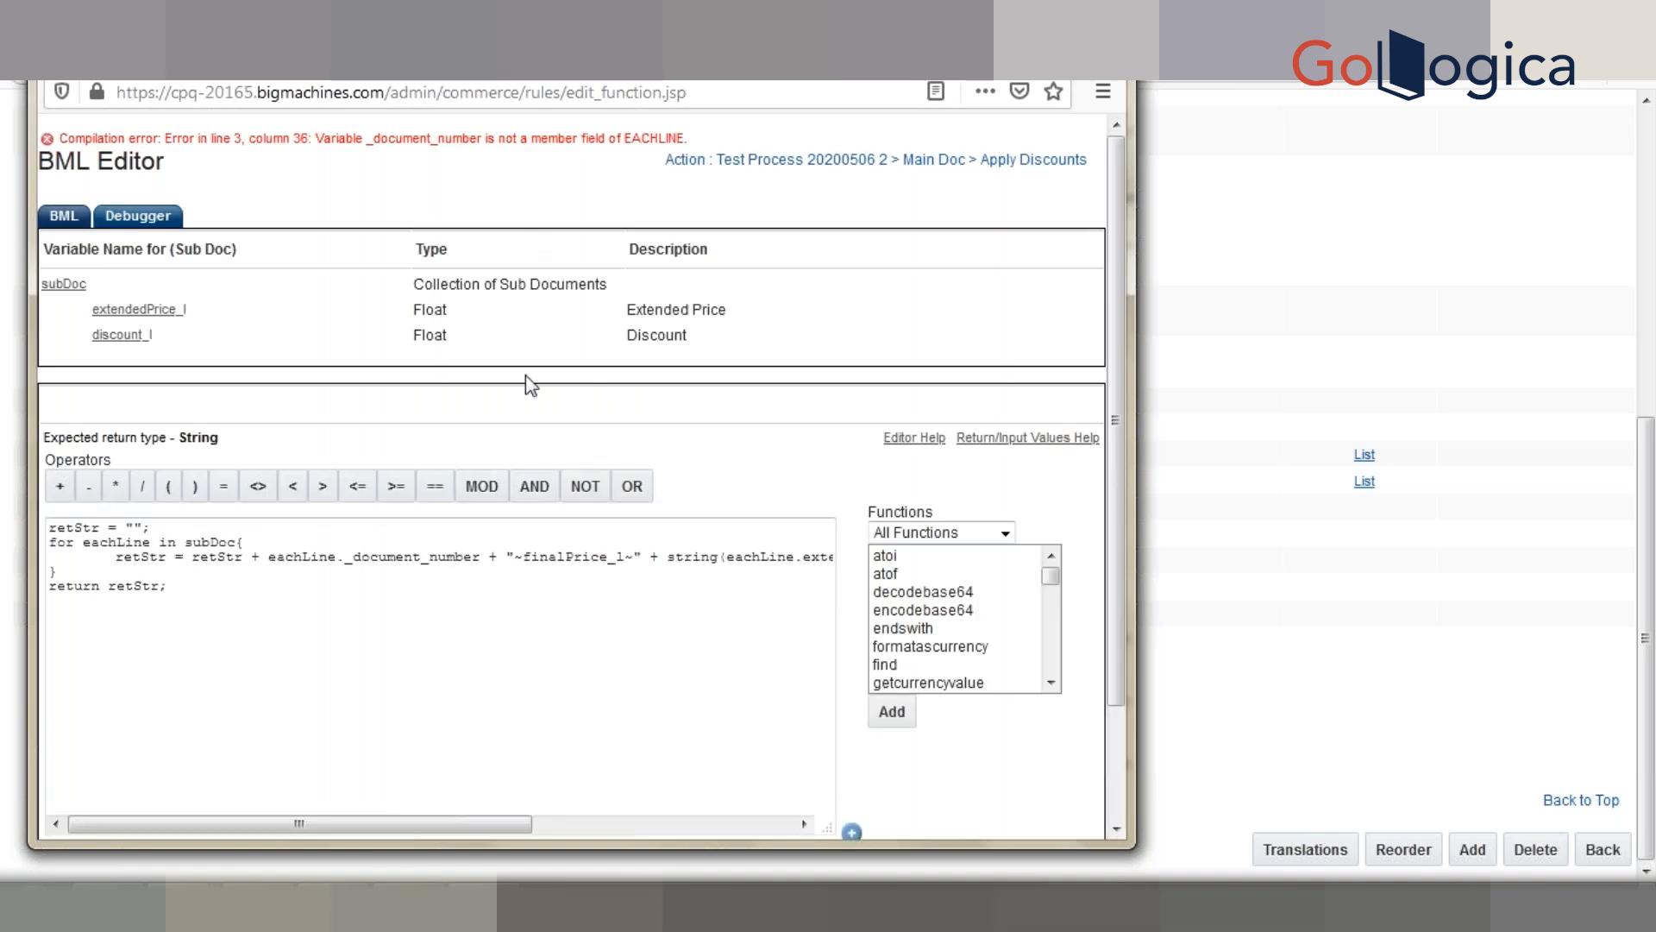
Step: Check in the text editor how the script's loop variable eachLine is used with _document_number
{"action": "key", "text": "alt+Tab"}
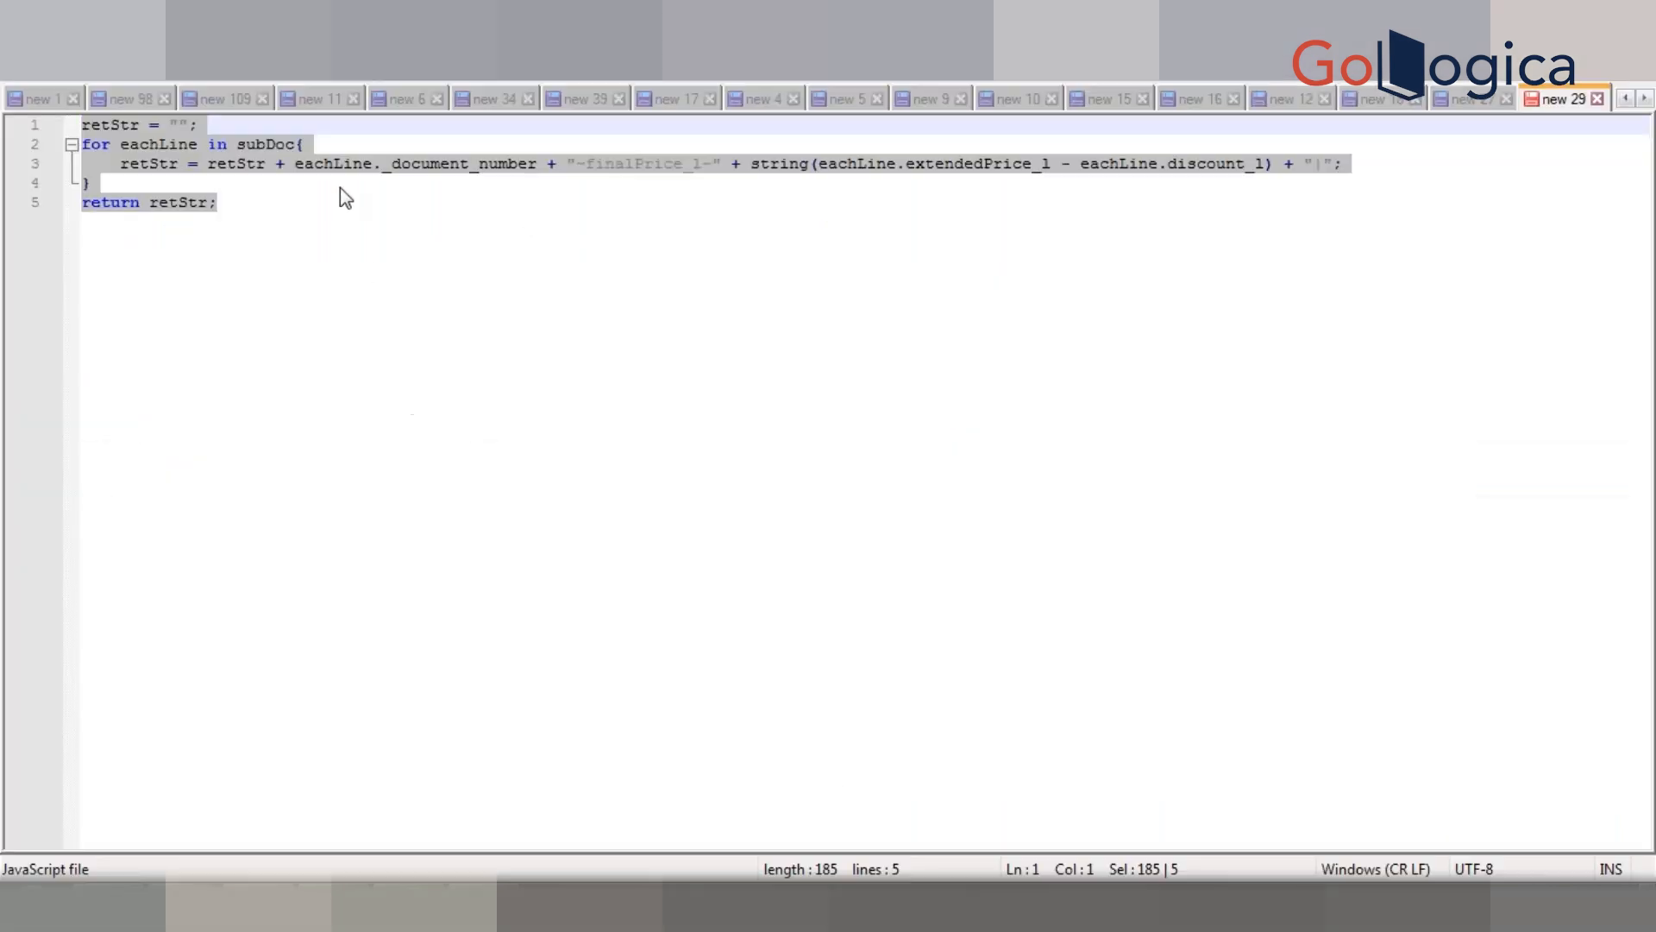
{"action": "left_click", "coordinate": [340, 190]}
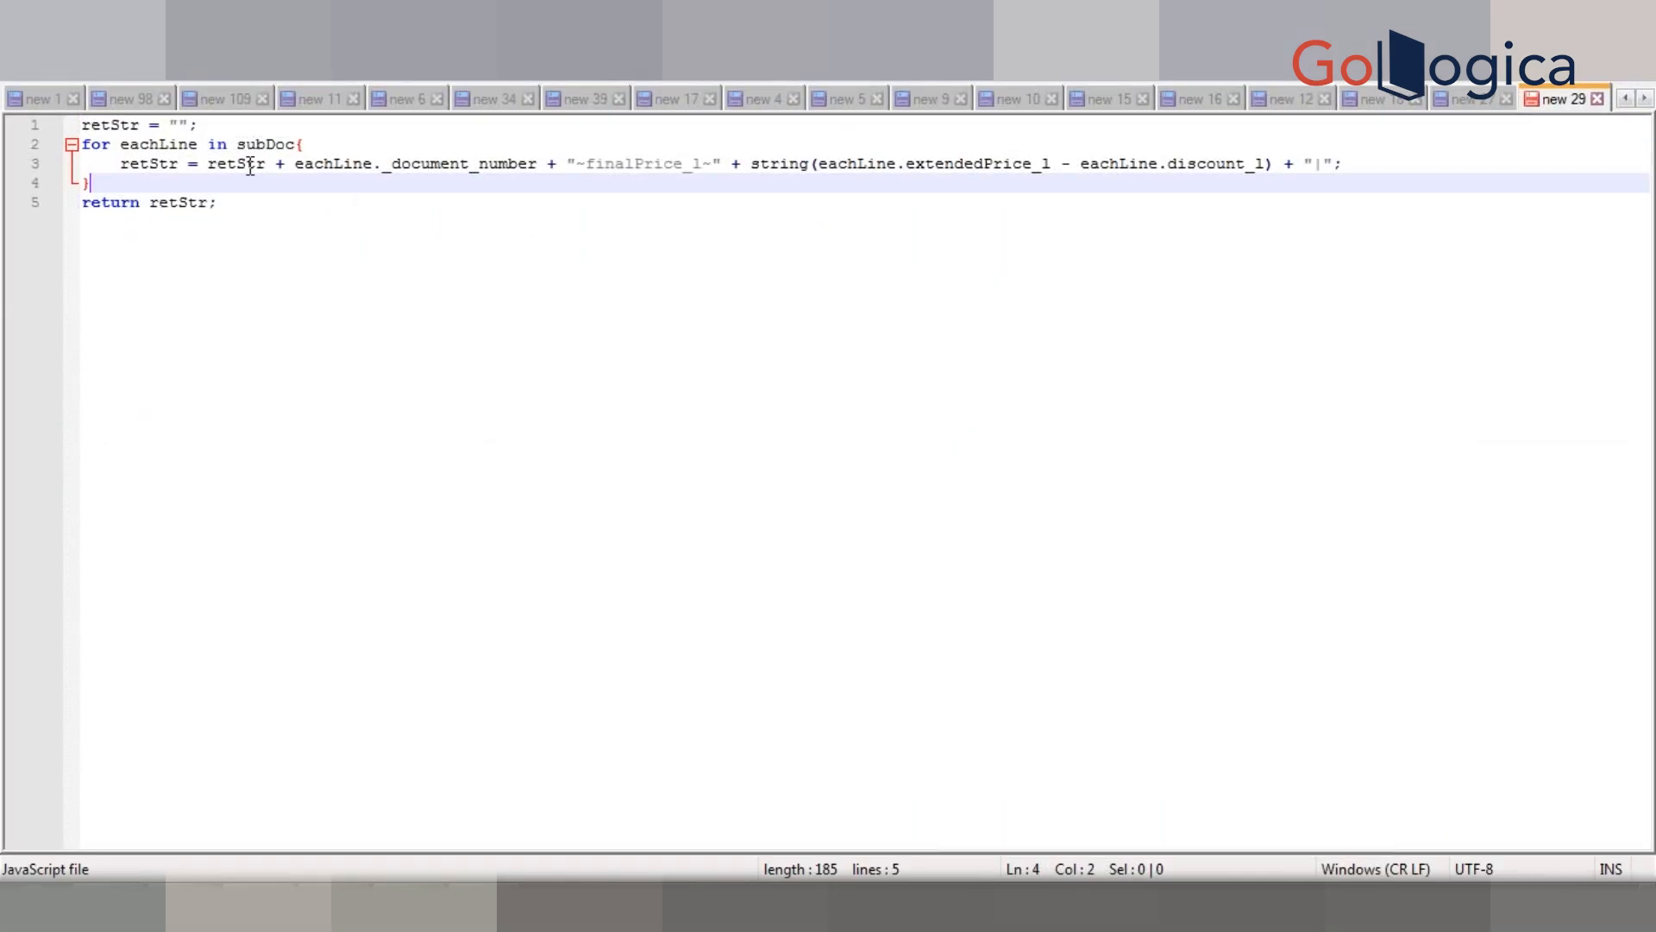
{"action": "double_click", "coordinate": [171, 146]}
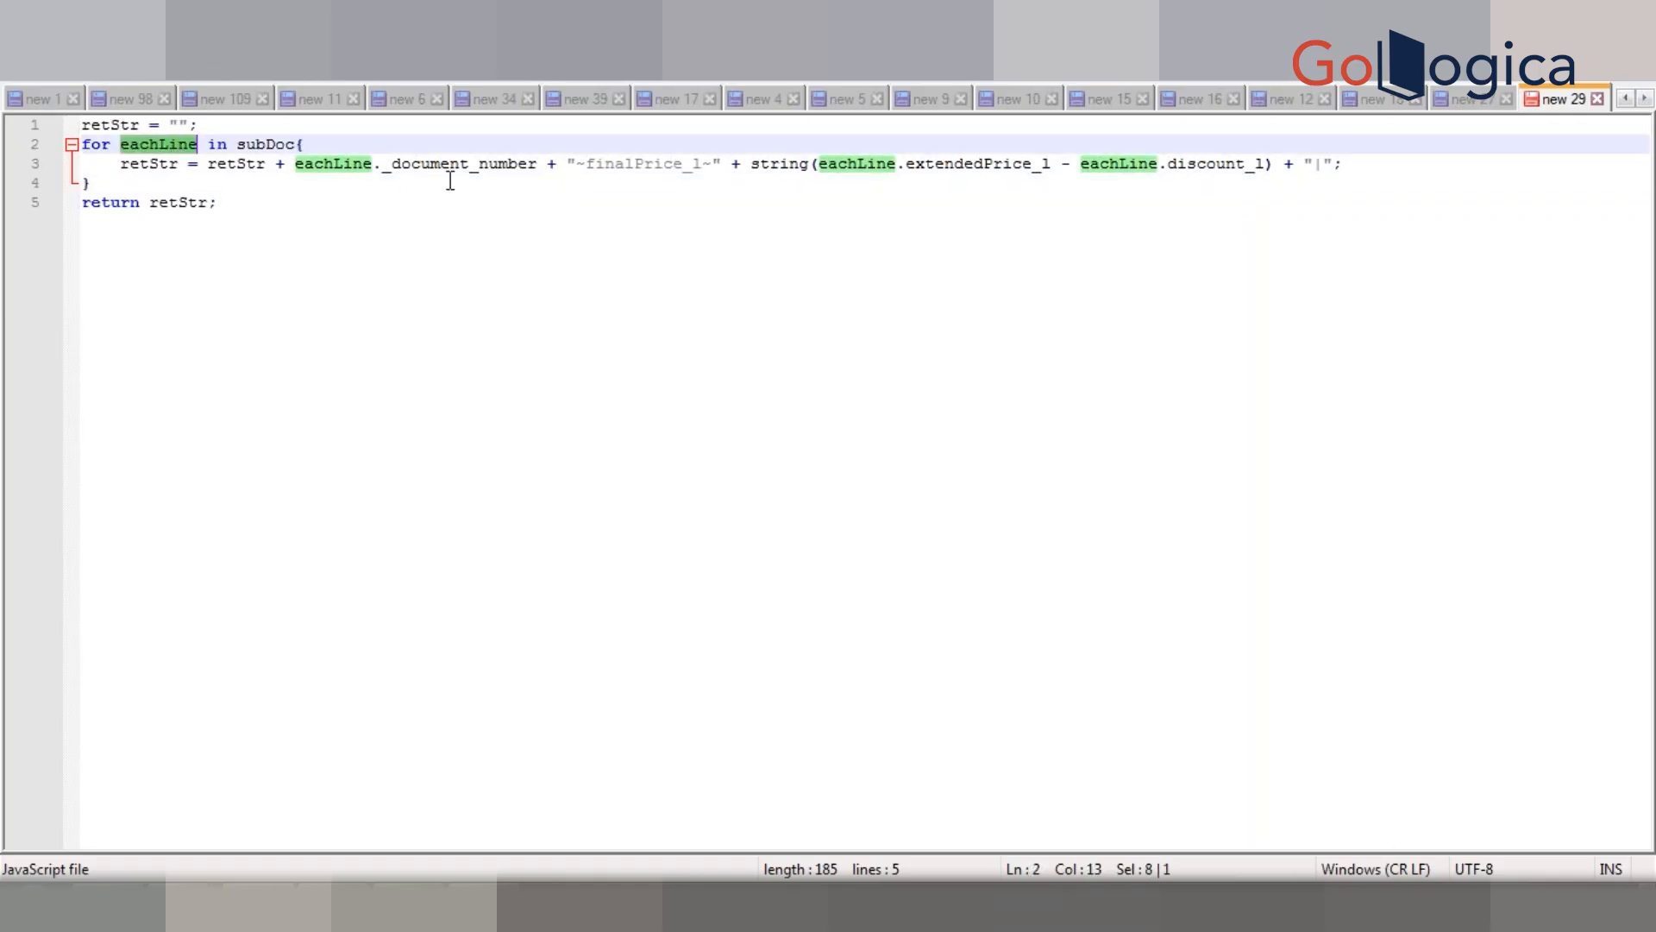
Step: Return to the BML editor of Apply Discounts and add the sub document attribute _document_number to the function's selected variables
{"action": "key", "text": "alt+Tab"}
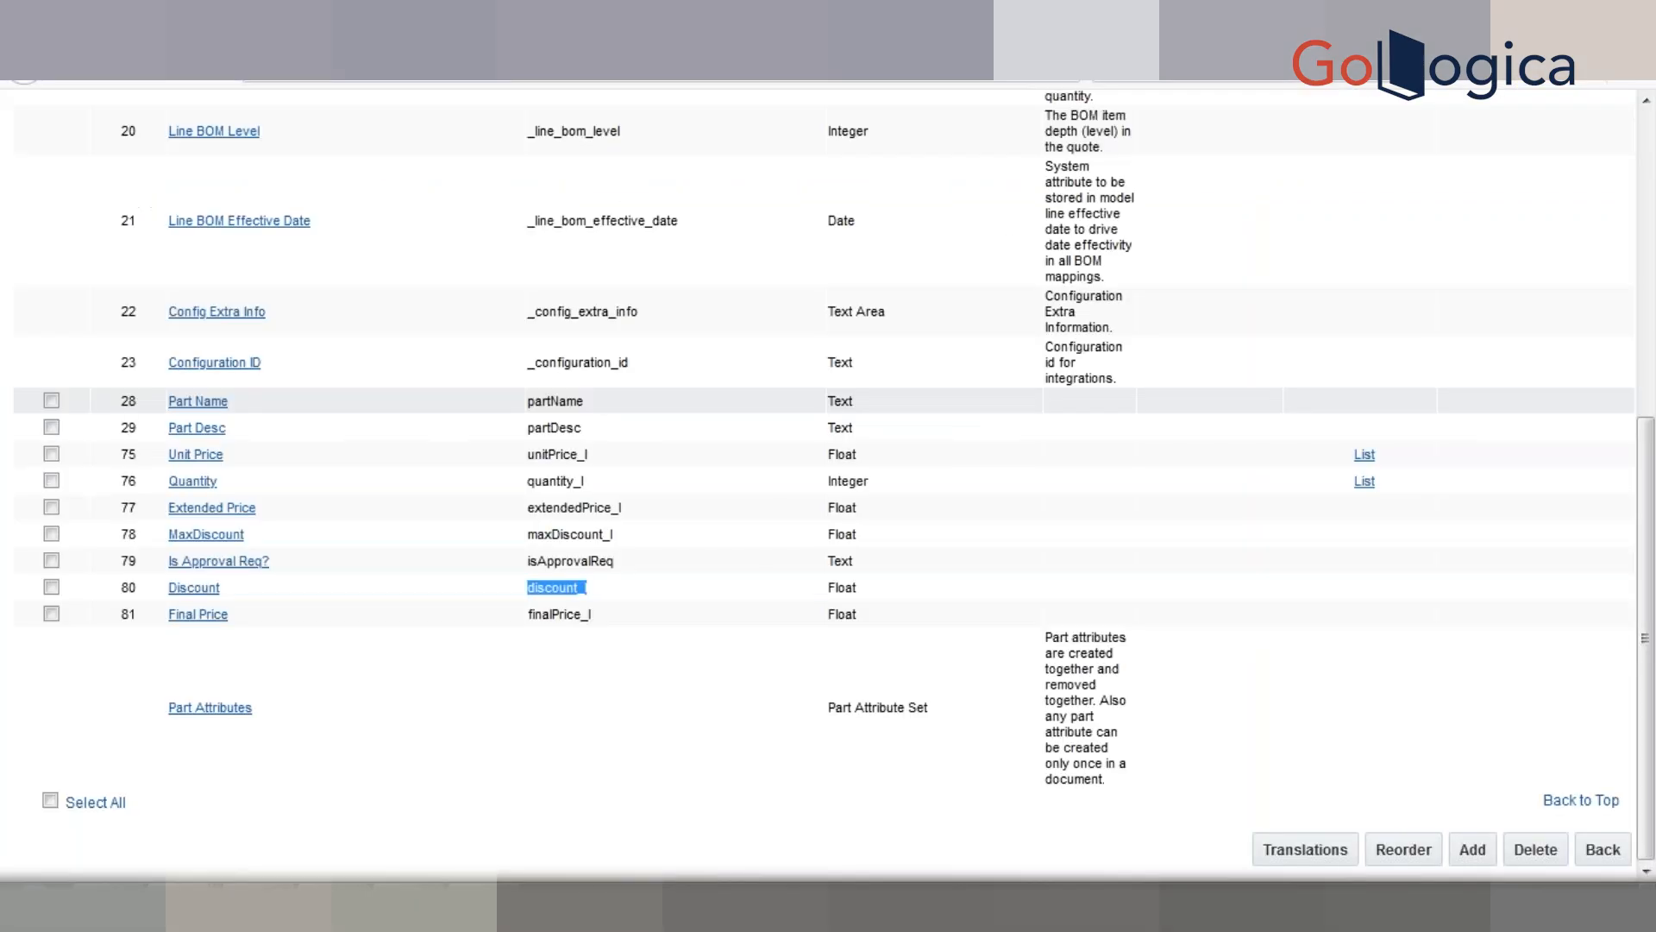
{"action": "key", "text": "alt+Tab"}
{"action": "key", "text": "Tab"}
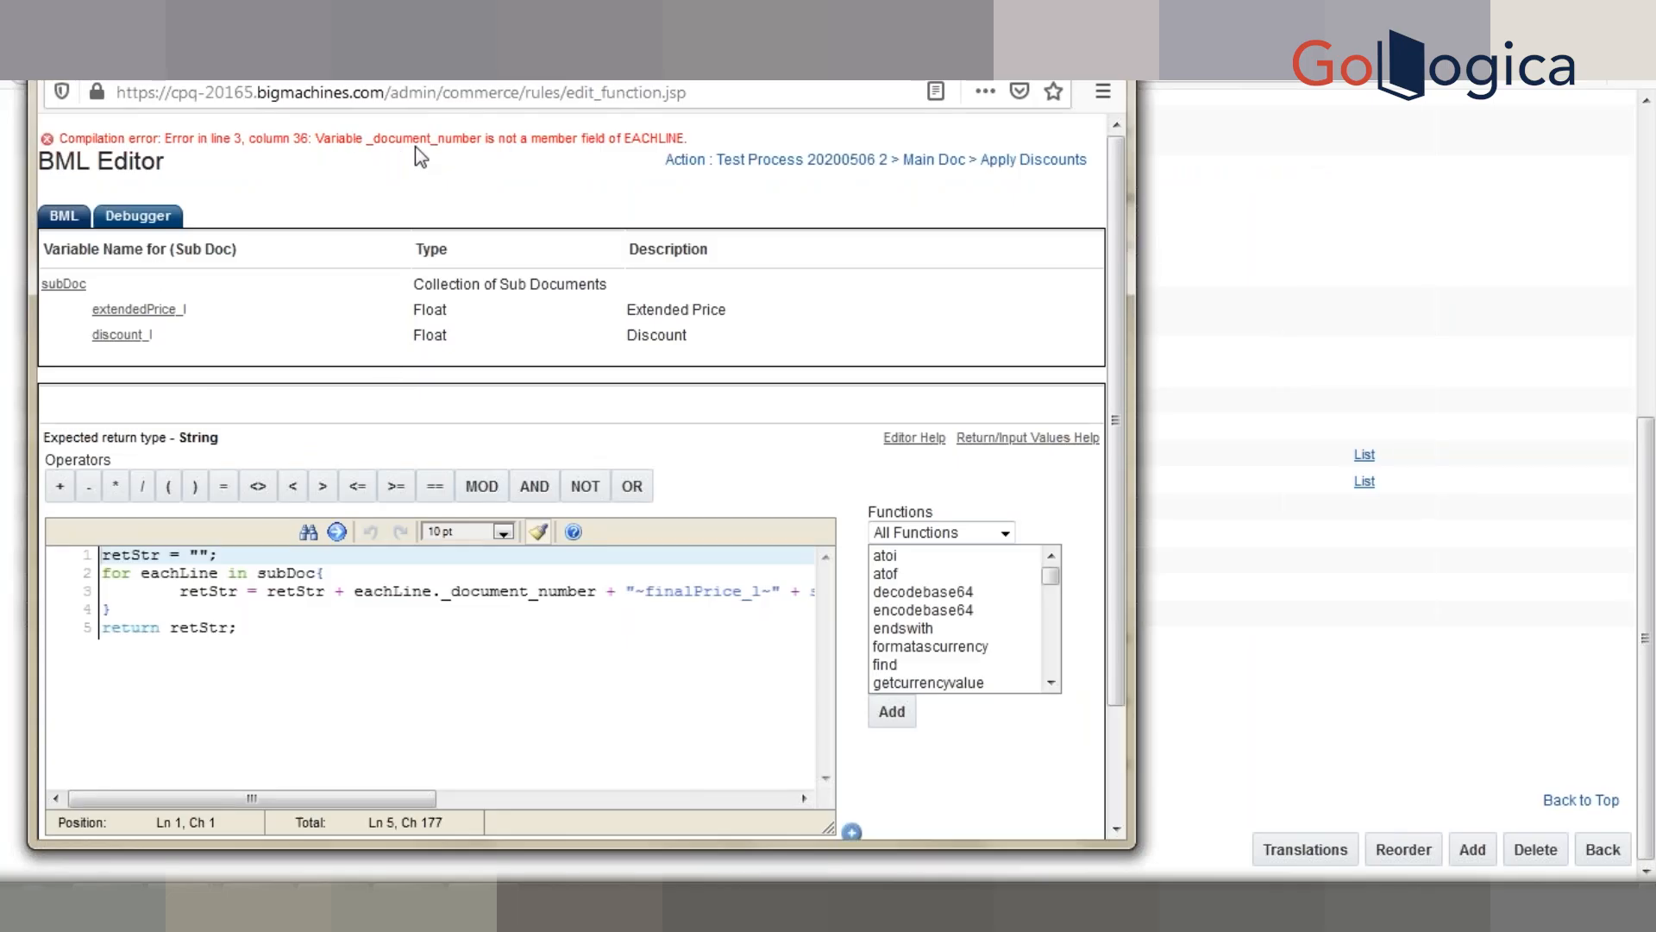
{"action": "left_click_drag", "start_coordinate": [1115, 272], "coordinate": [1107, 526]}
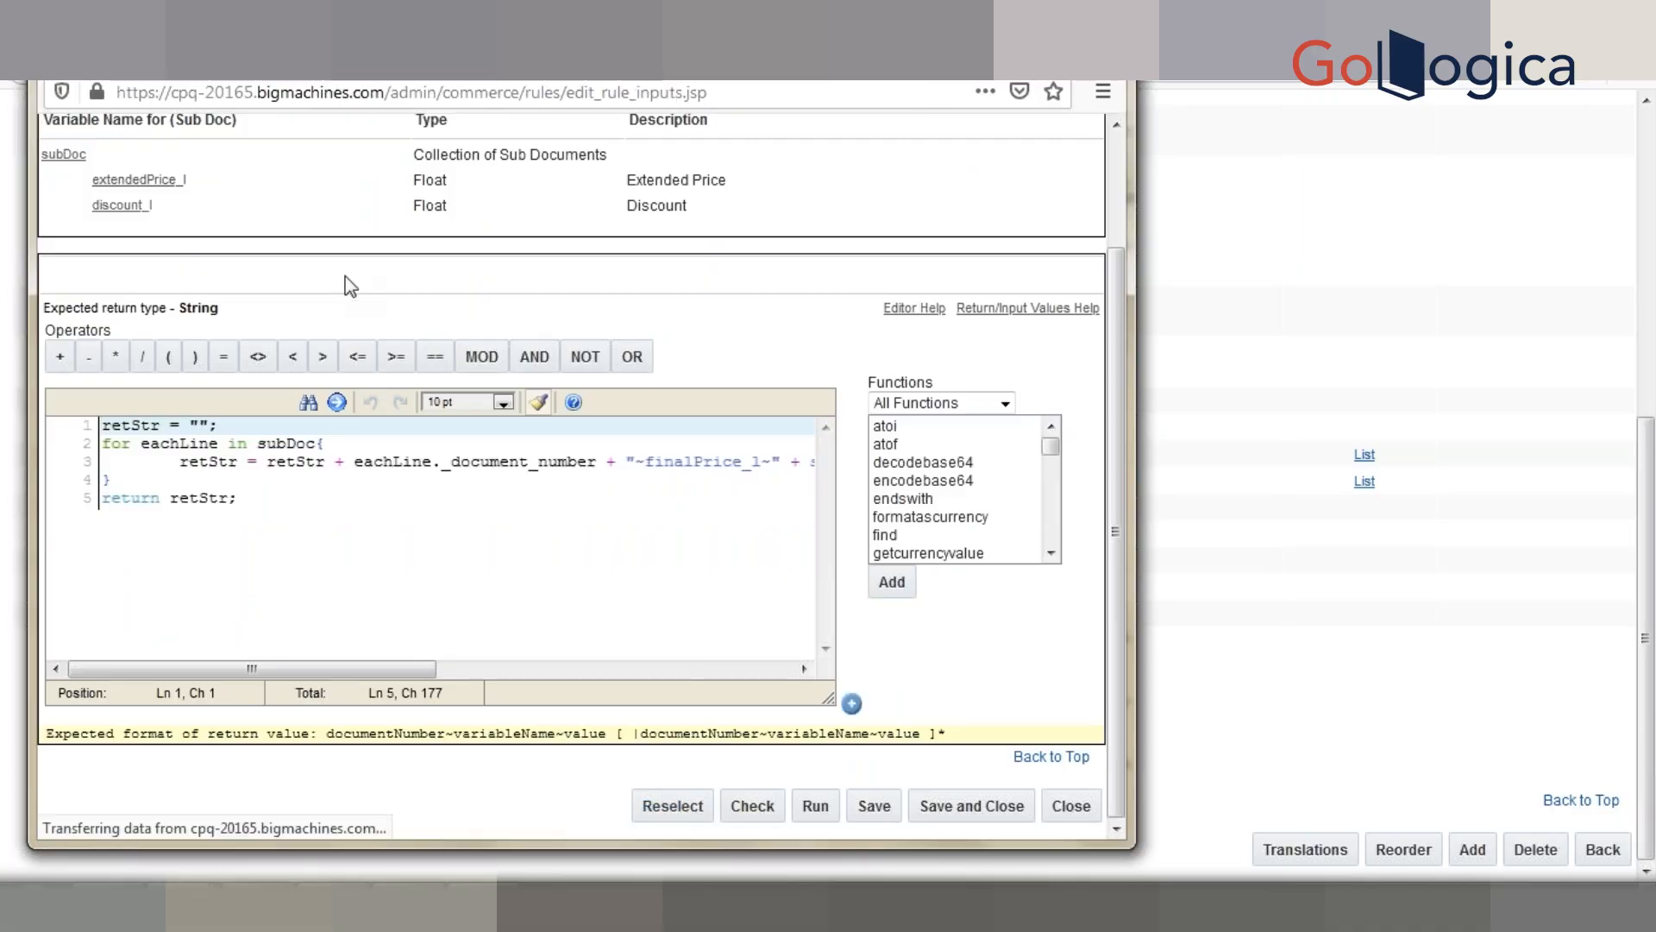
{"action": "left_click", "coordinate": [483, 204]}
{"action": "left_click", "coordinate": [87, 301]}
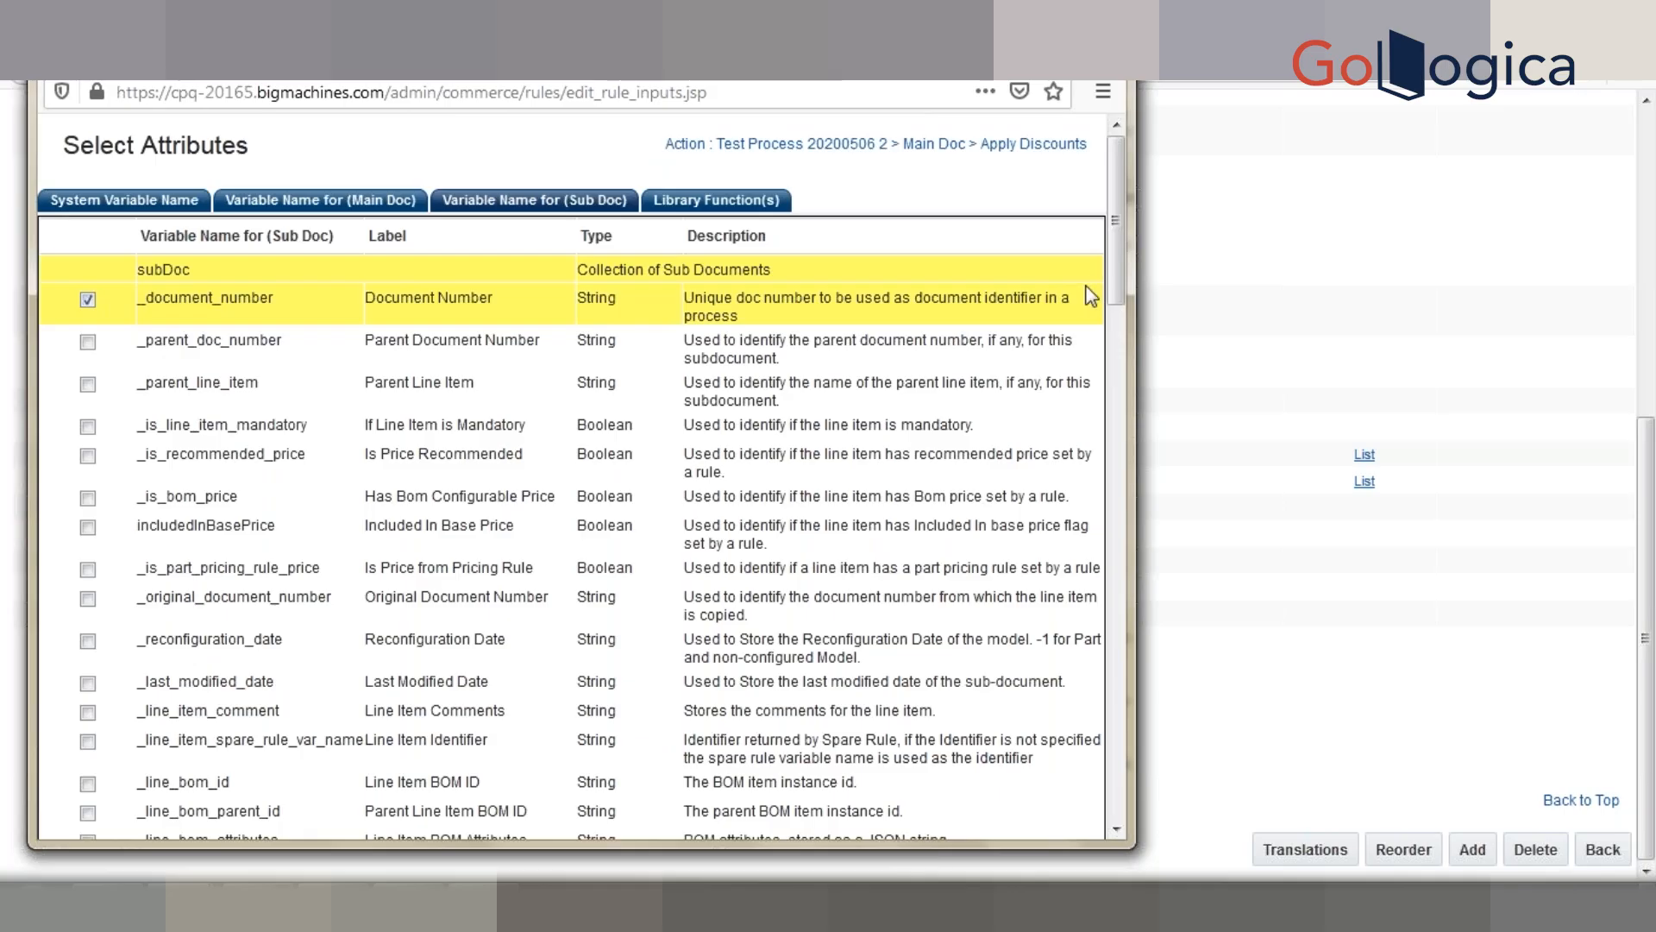
{"action": "scroll", "coordinate": [1091, 297], "scroll_direction": "down", "scroll_amount": 15}
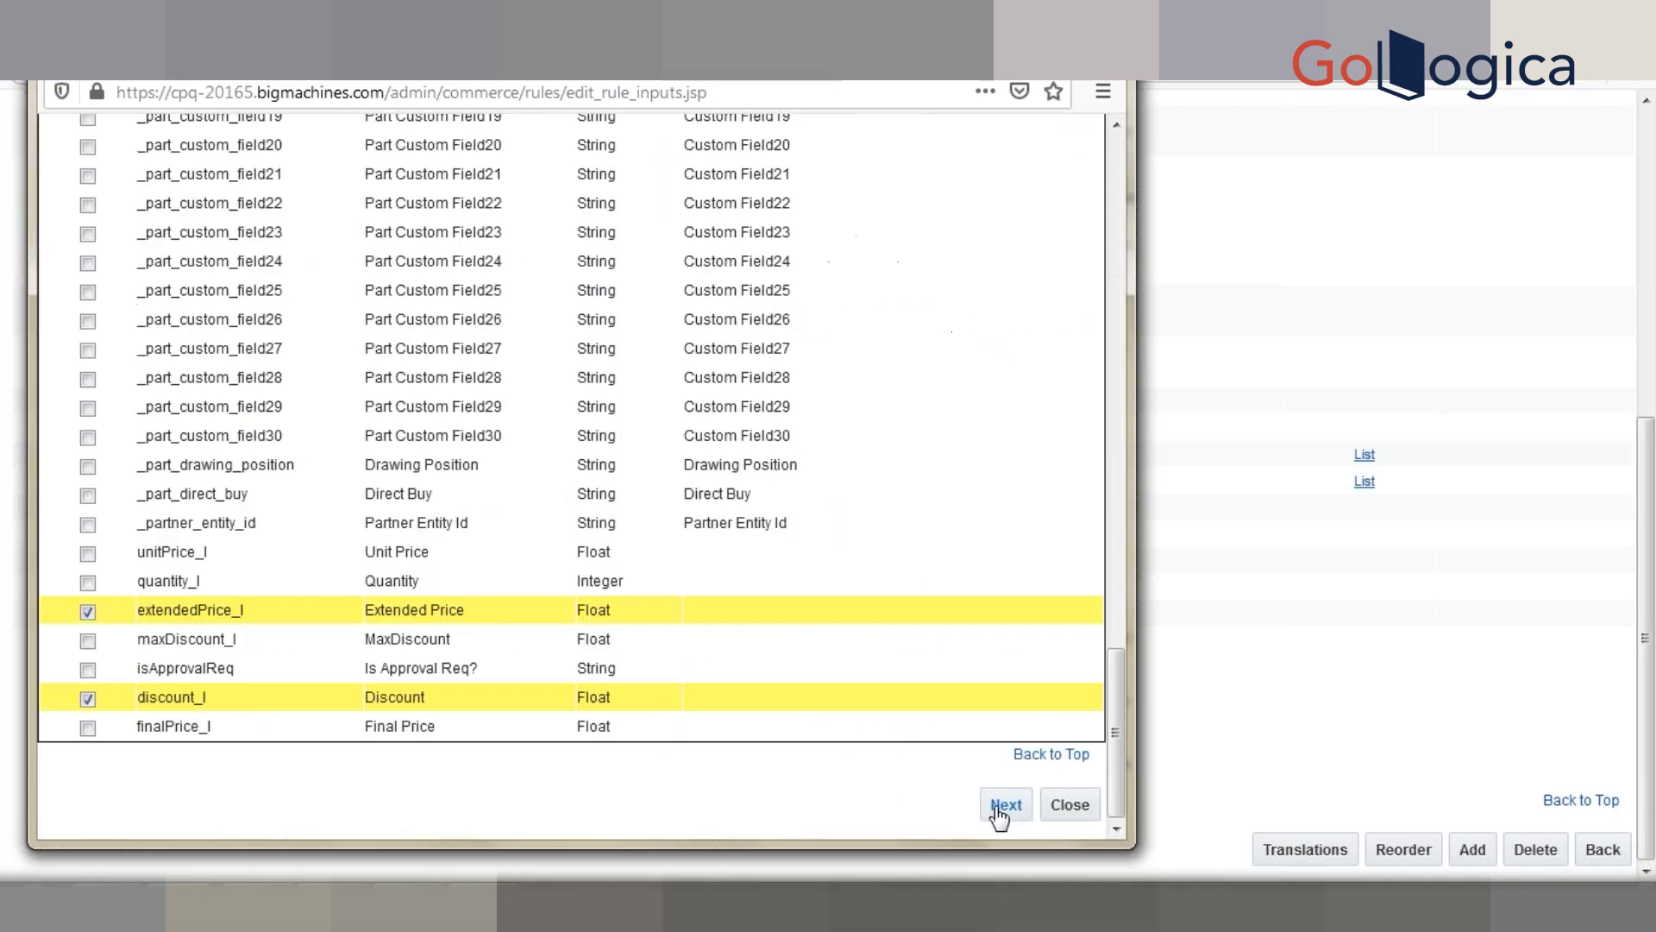
{"action": "left_click", "coordinate": [1001, 809]}
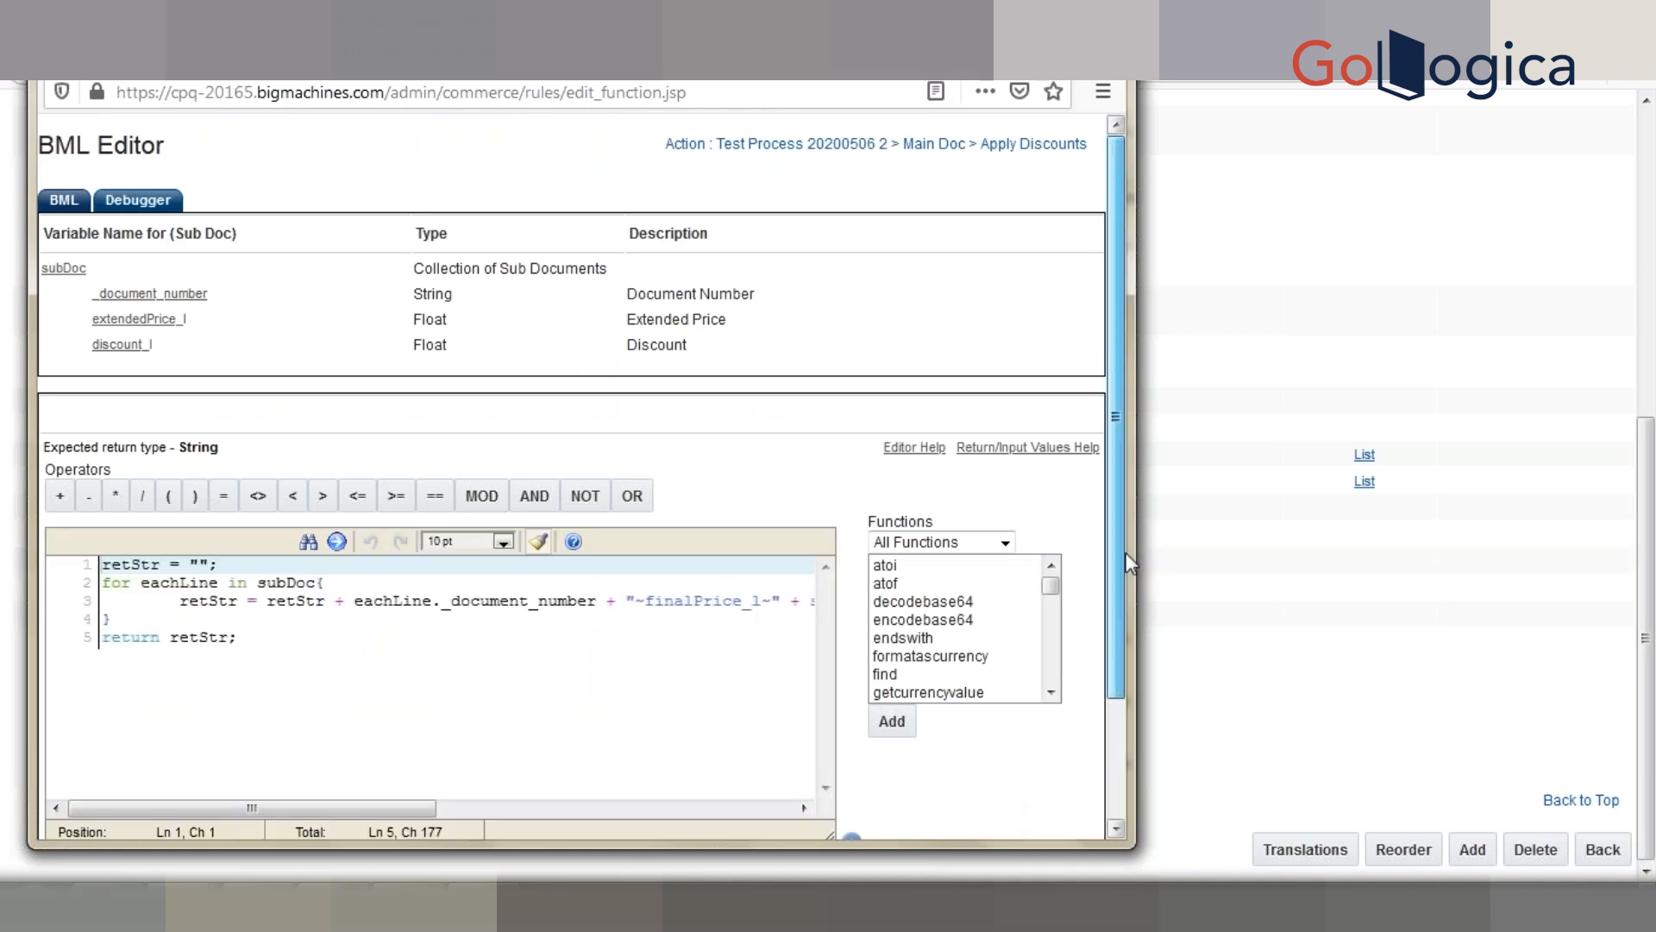
Step: Save and close the Apply Discounts BML function and return to the end of the action's settings page
{"action": "scroll", "coordinate": [1135, 607], "scroll_direction": "down", "scroll_amount": 2}
{"action": "scroll", "coordinate": [1112, 655], "scroll_direction": "down", "scroll_amount": 3}
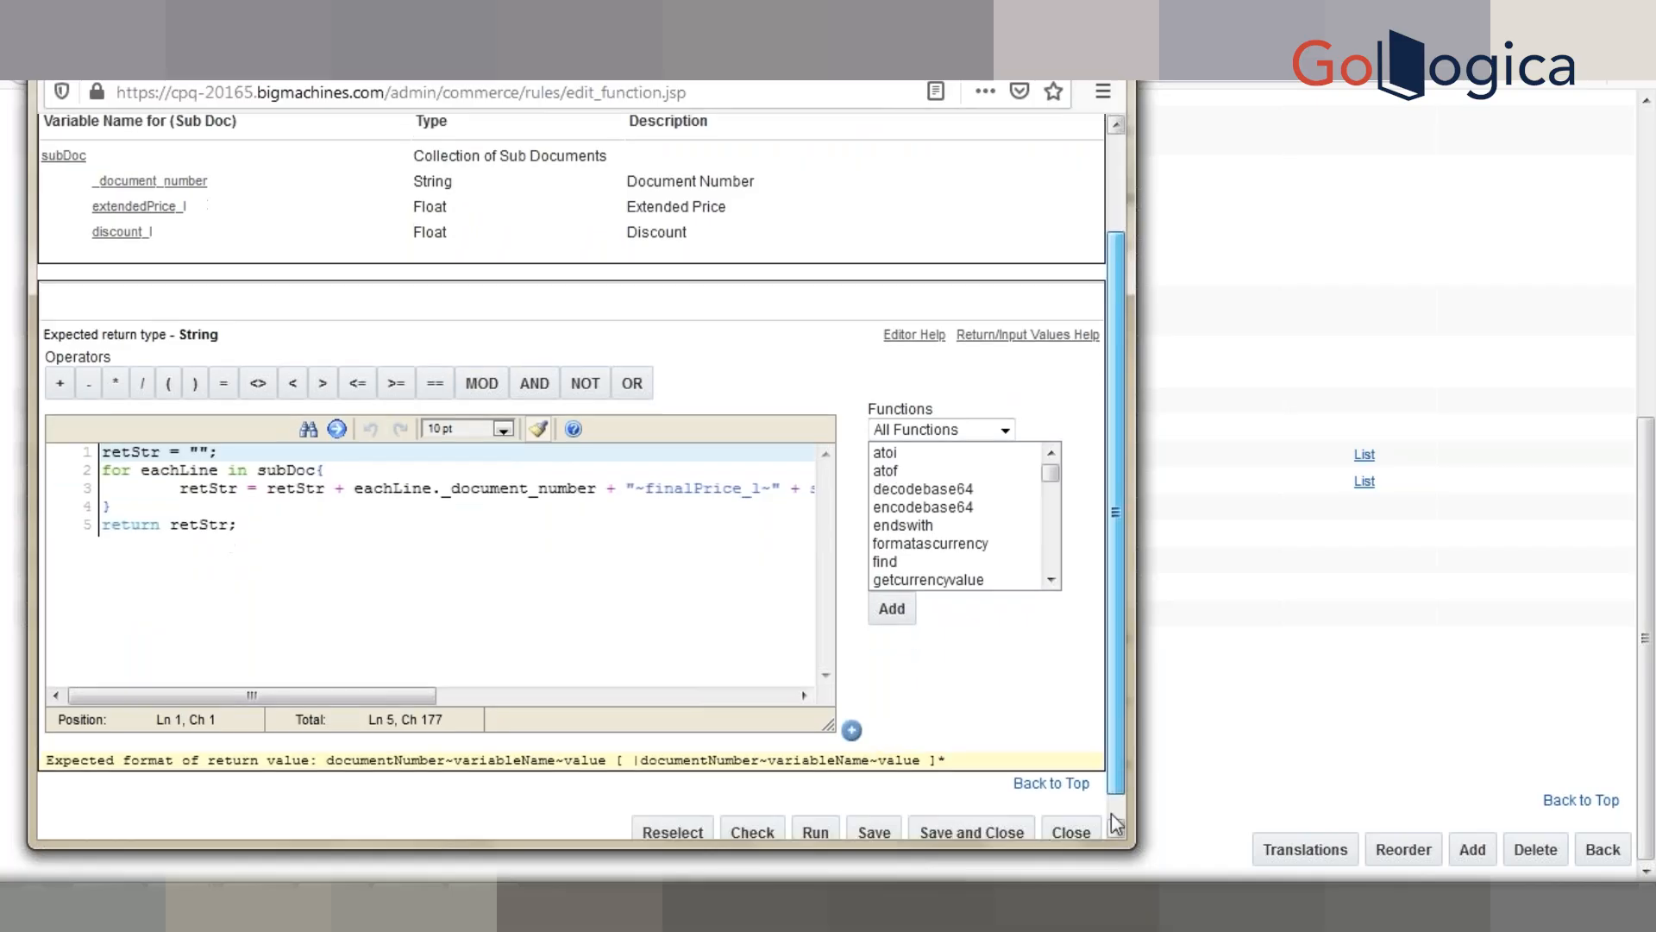
{"action": "left_click", "coordinate": [964, 815]}
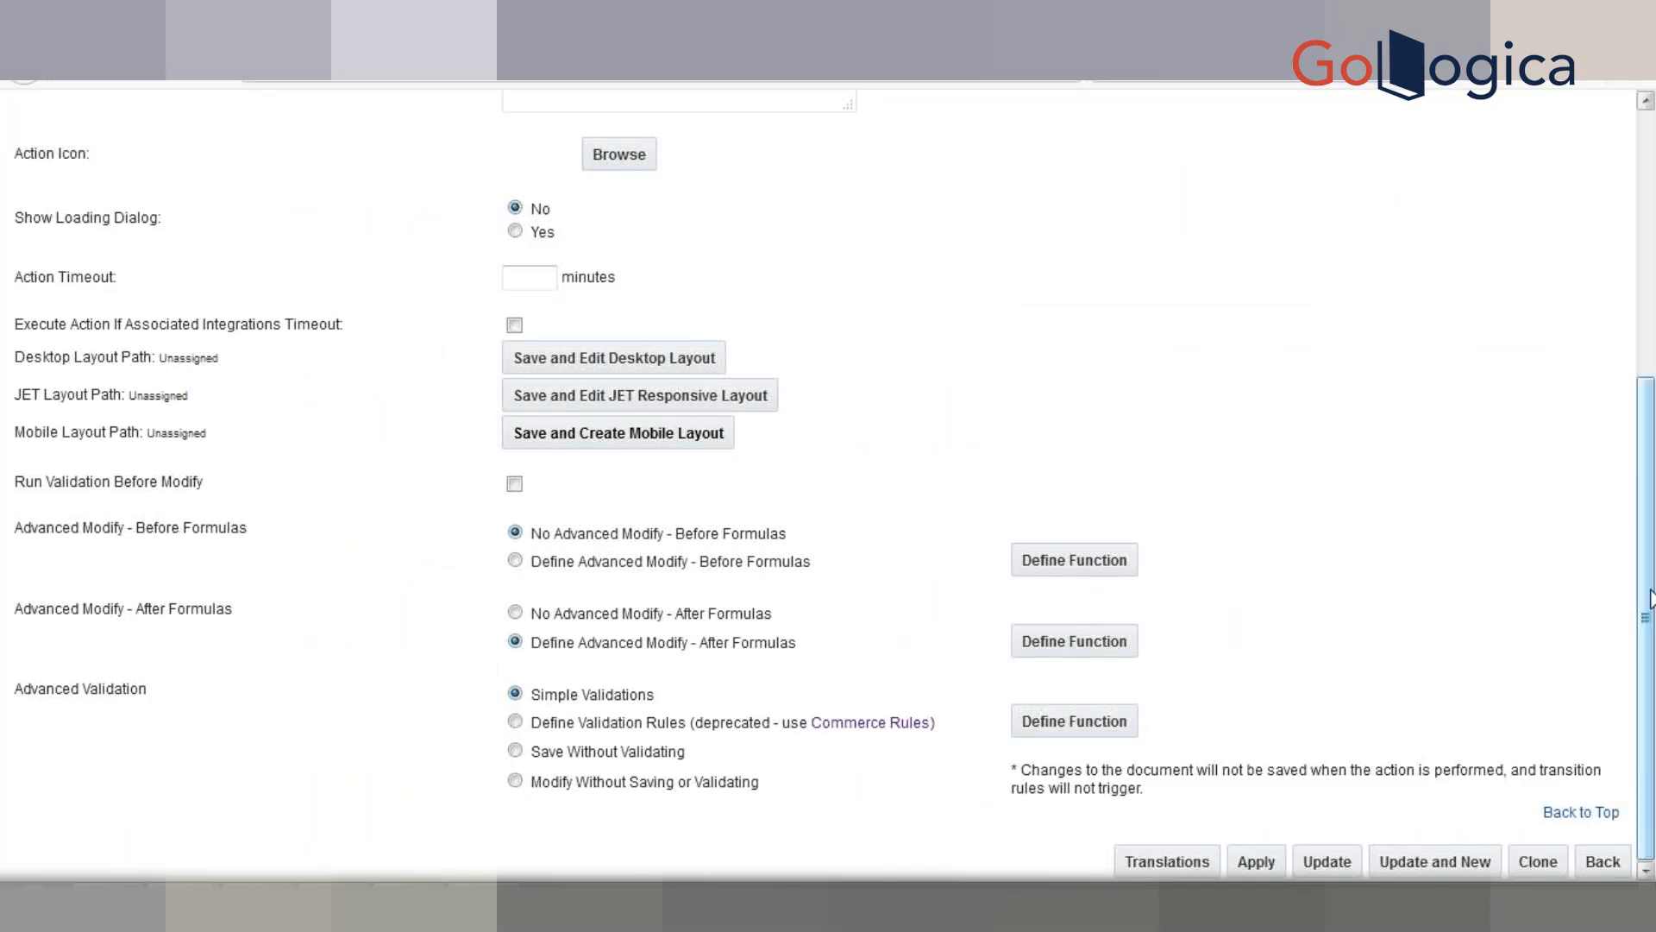
{"action": "left_click_drag", "start_coordinate": [1650, 596], "coordinate": [1654, 648]}
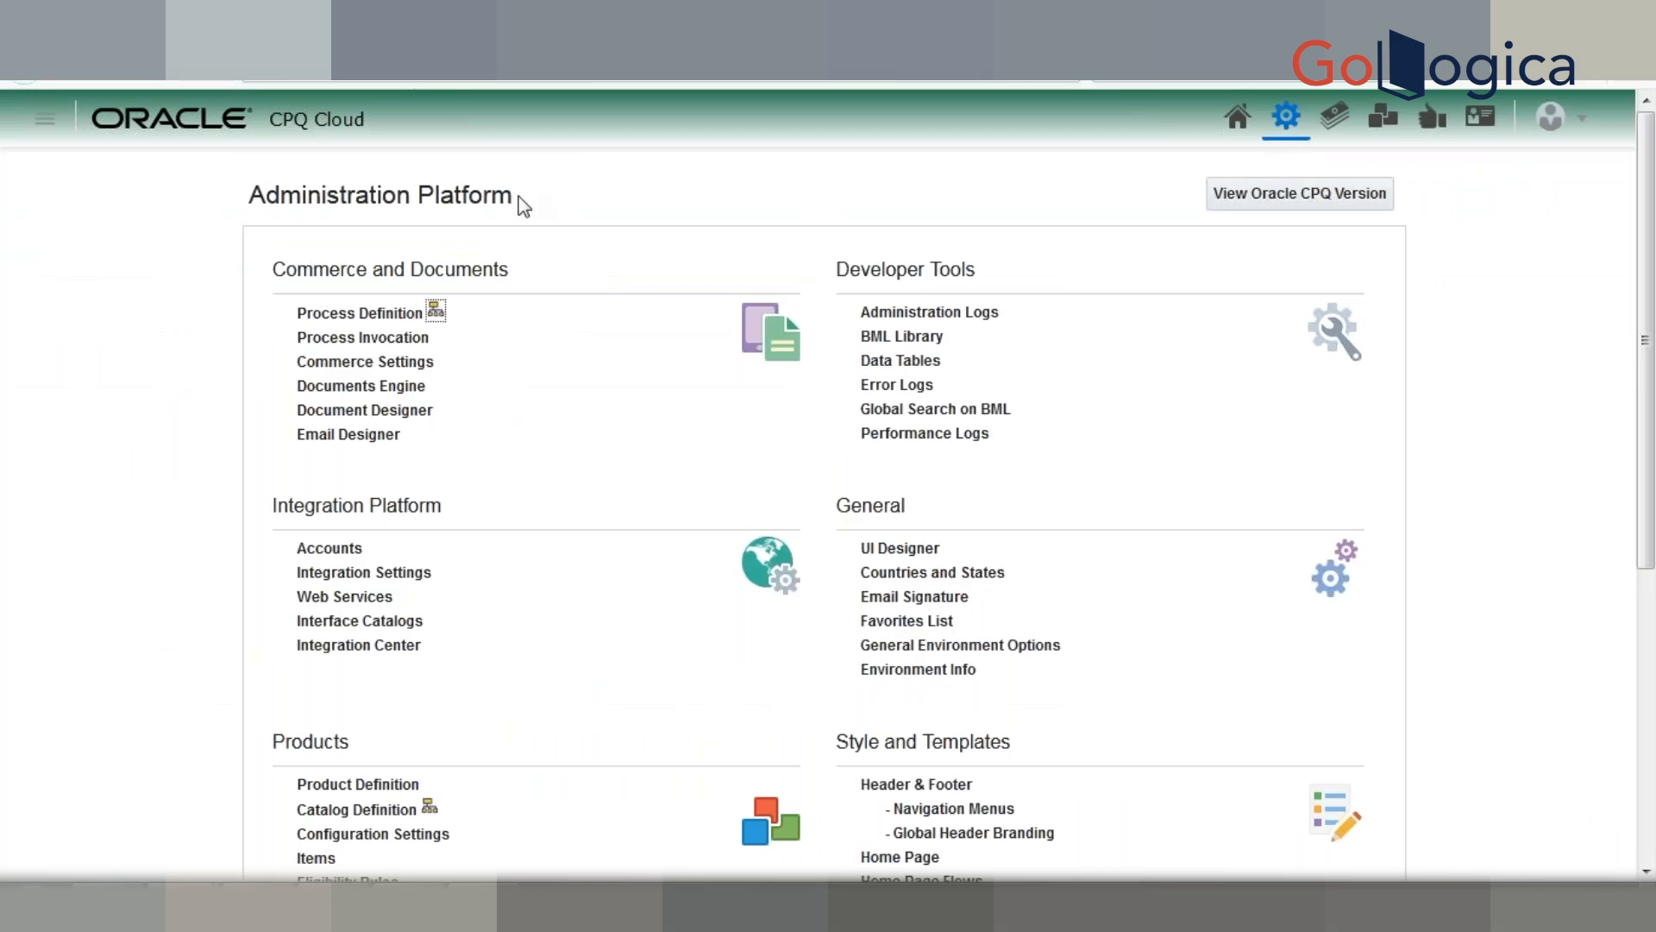
Step: Deploy the Test Process 20200506 2 process from the process quick links and reload the open quote, resending its data
{"action": "left_click", "coordinate": [437, 311]}
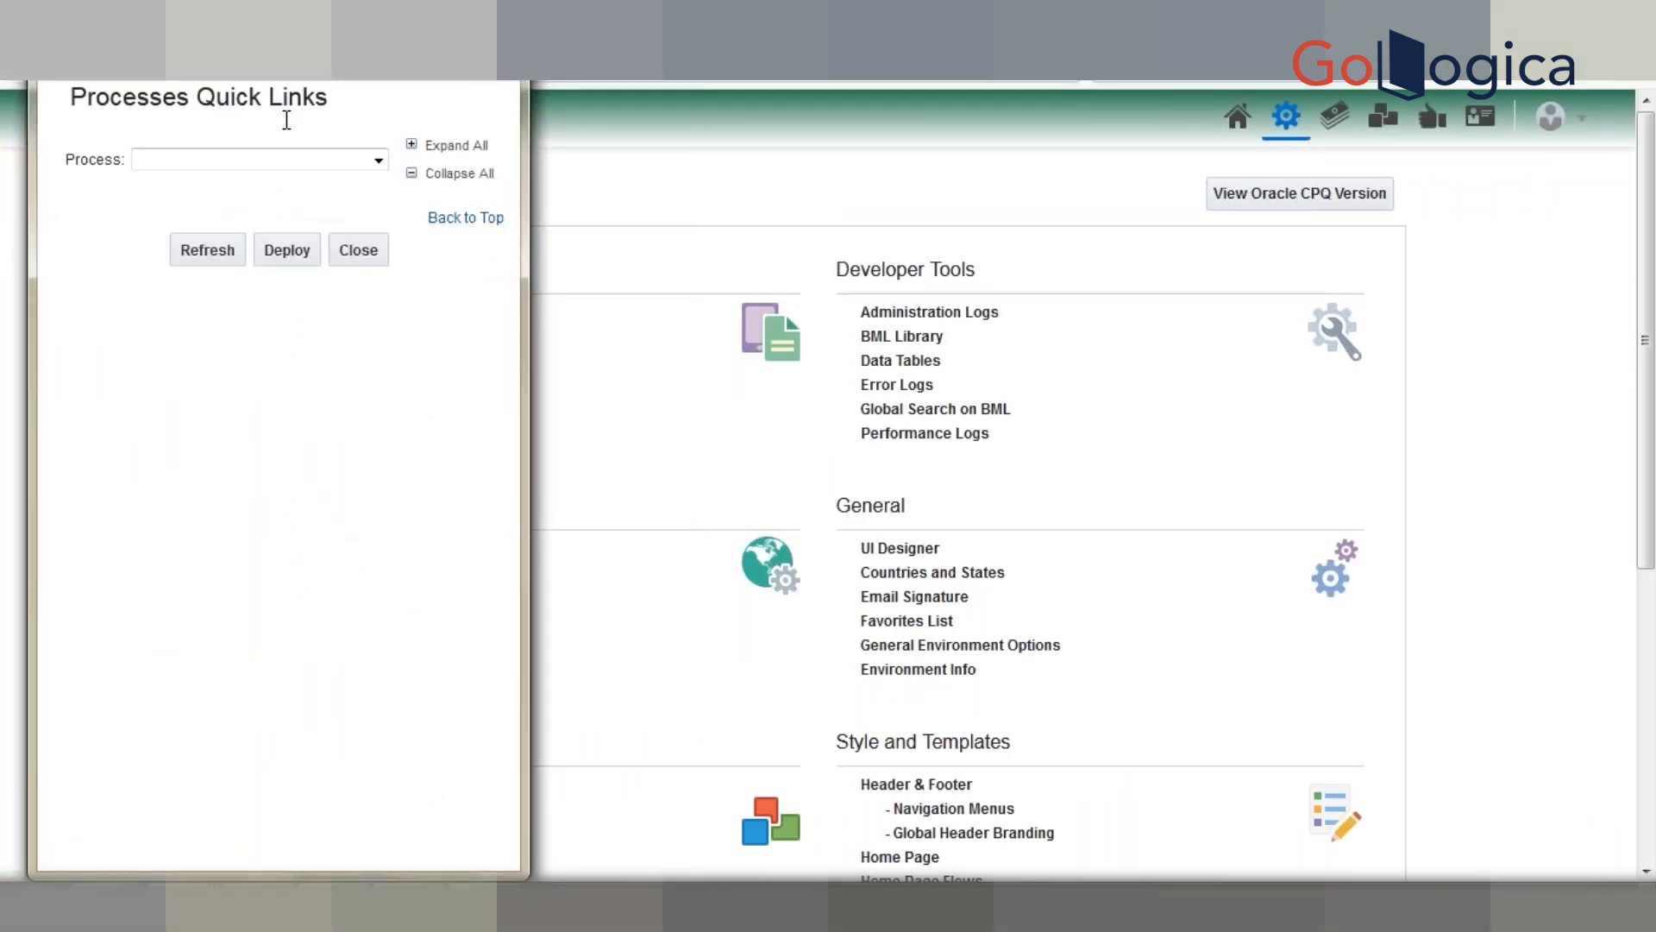
{"action": "left_click", "coordinate": [281, 162]}
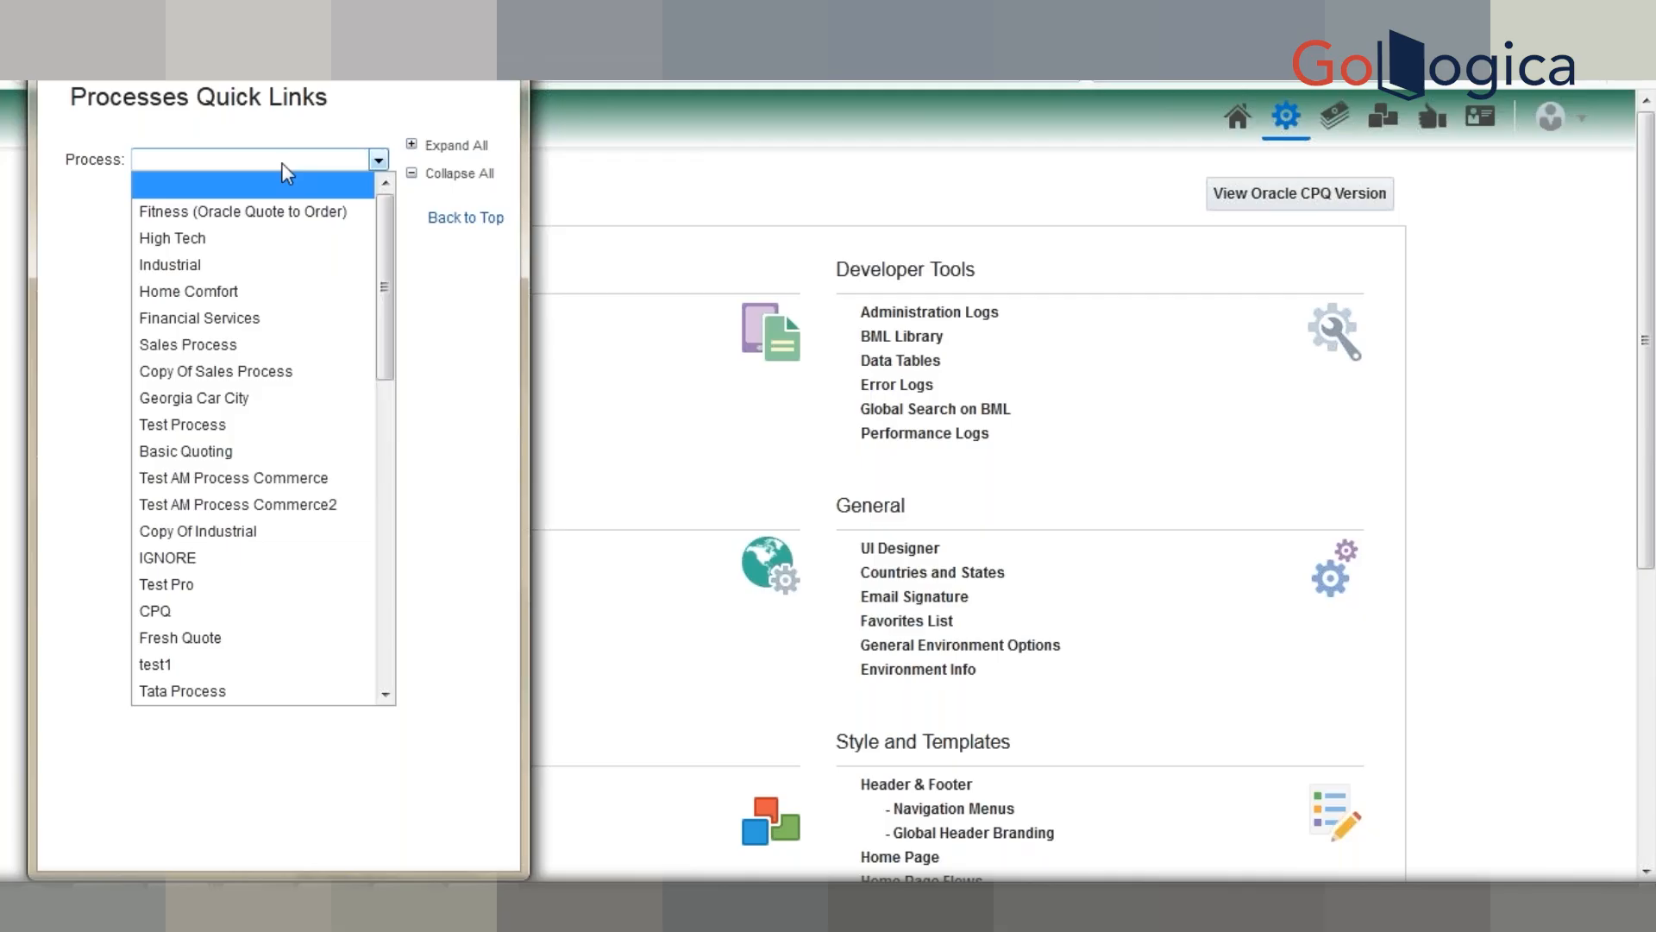
{"action": "key", "text": "t"}
{"action": "key", "text": "t"}
{"action": "key", "text": "t"}
{"action": "key", "text": "t"}
{"action": "key", "text": "t"}
{"action": "key", "text": "t"}
{"action": "key", "text": "t"}
{"action": "key", "text": "t"}
{"action": "key", "text": "t"}
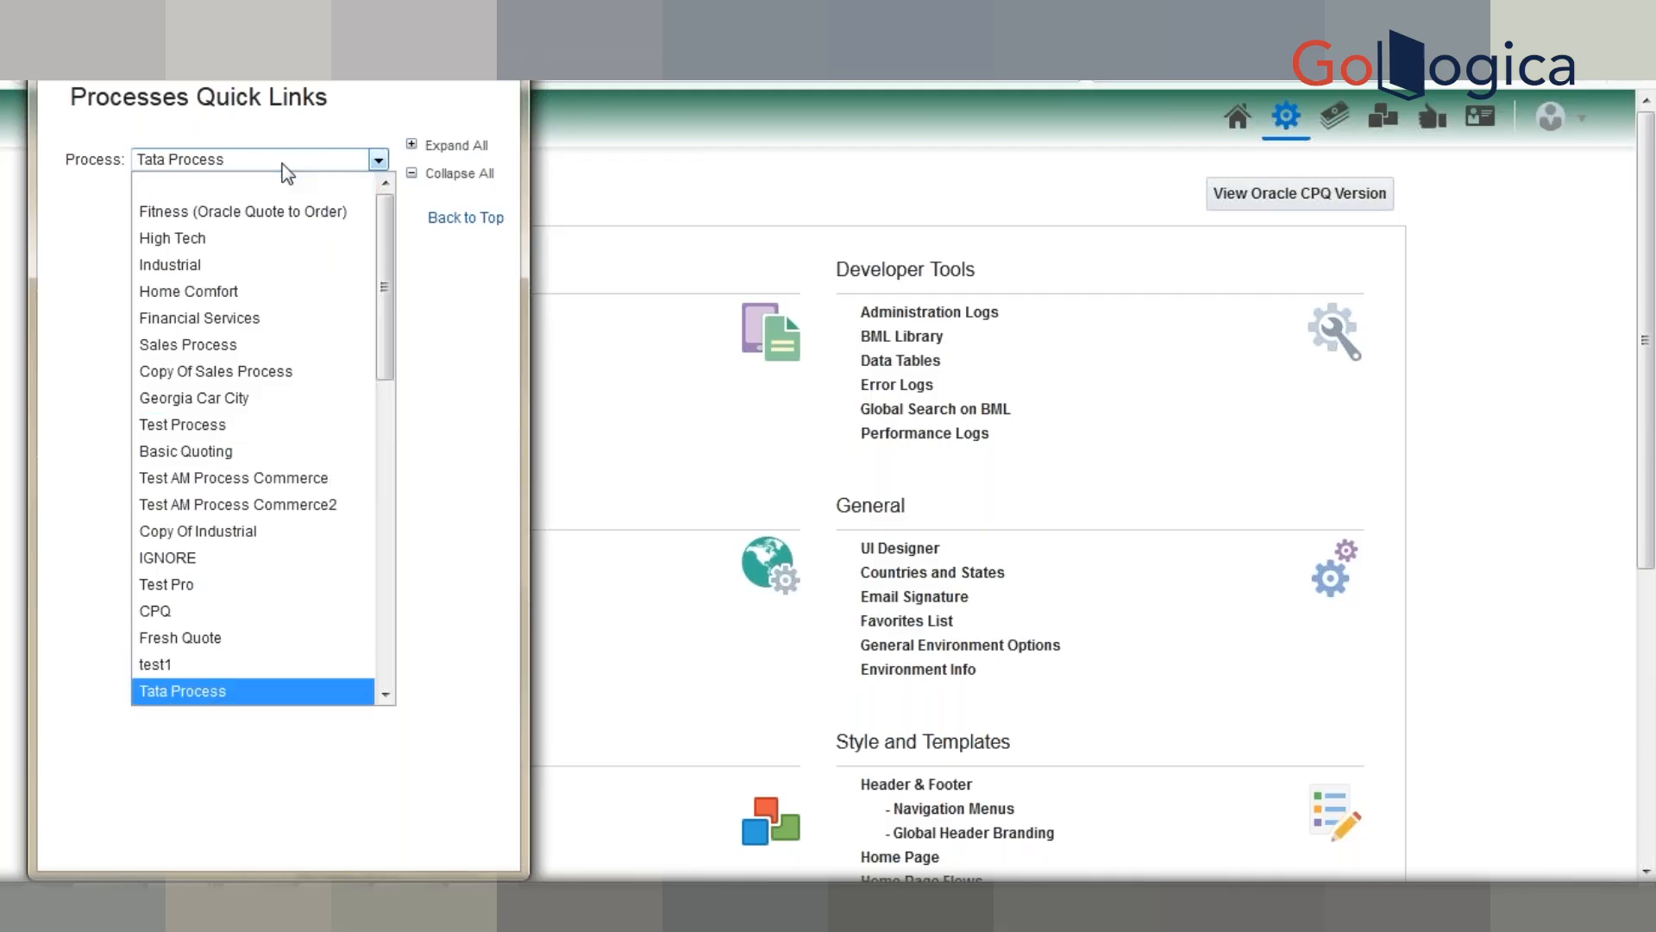
{"action": "key", "text": "Return"}
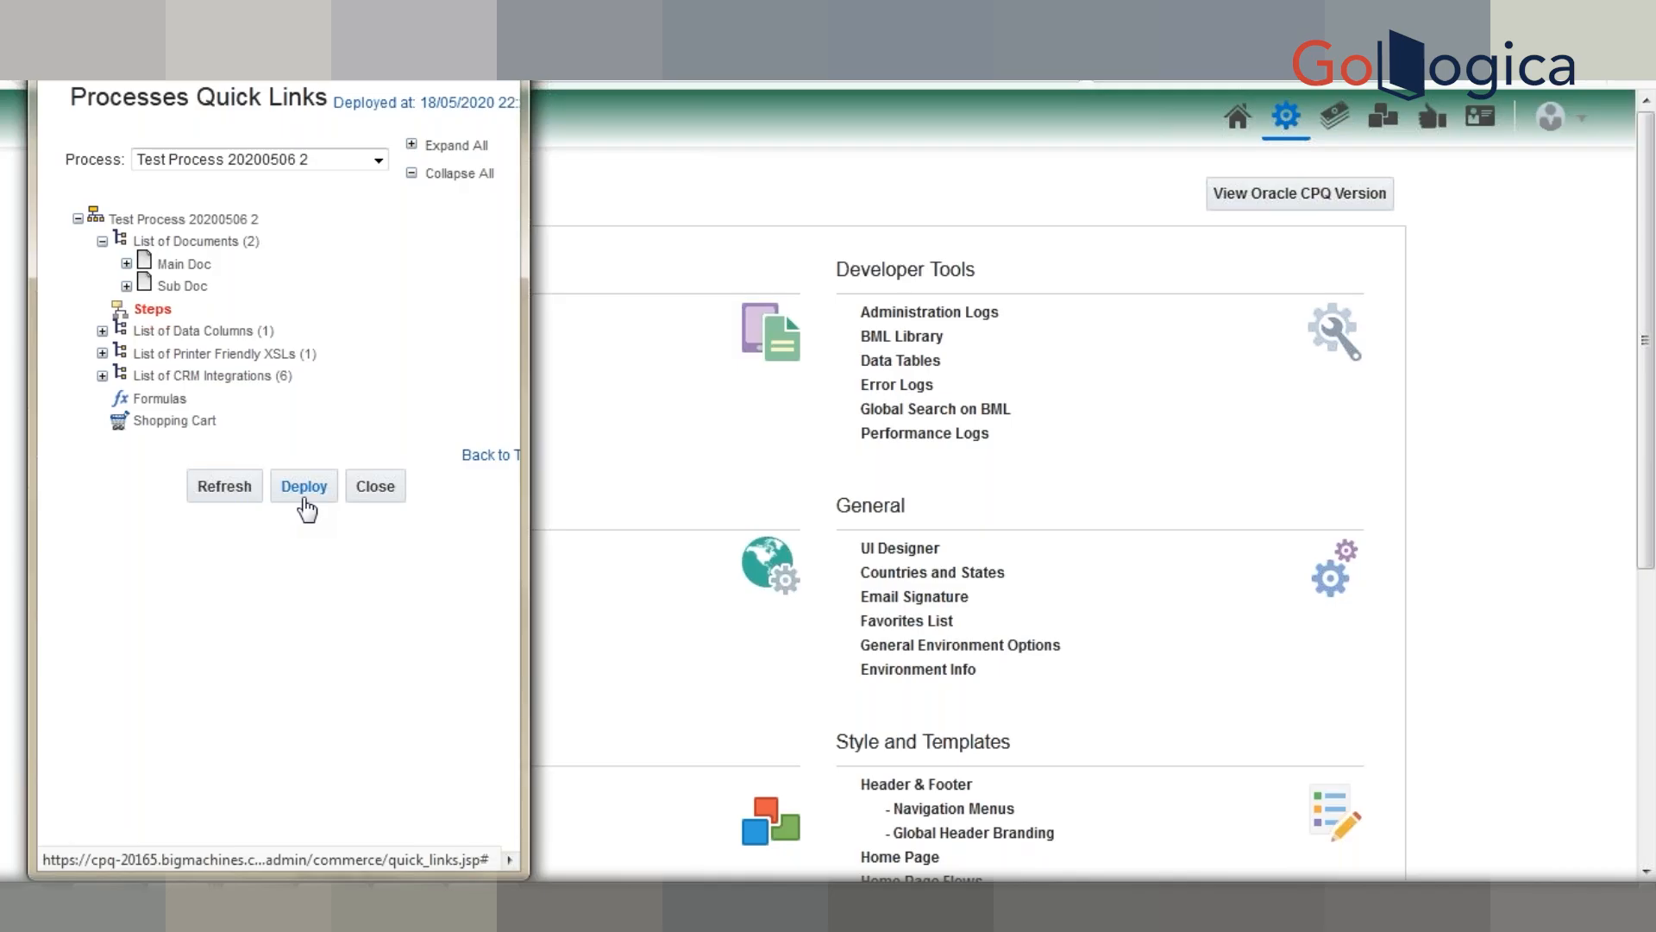
{"action": "left_click", "coordinate": [250, 498]}
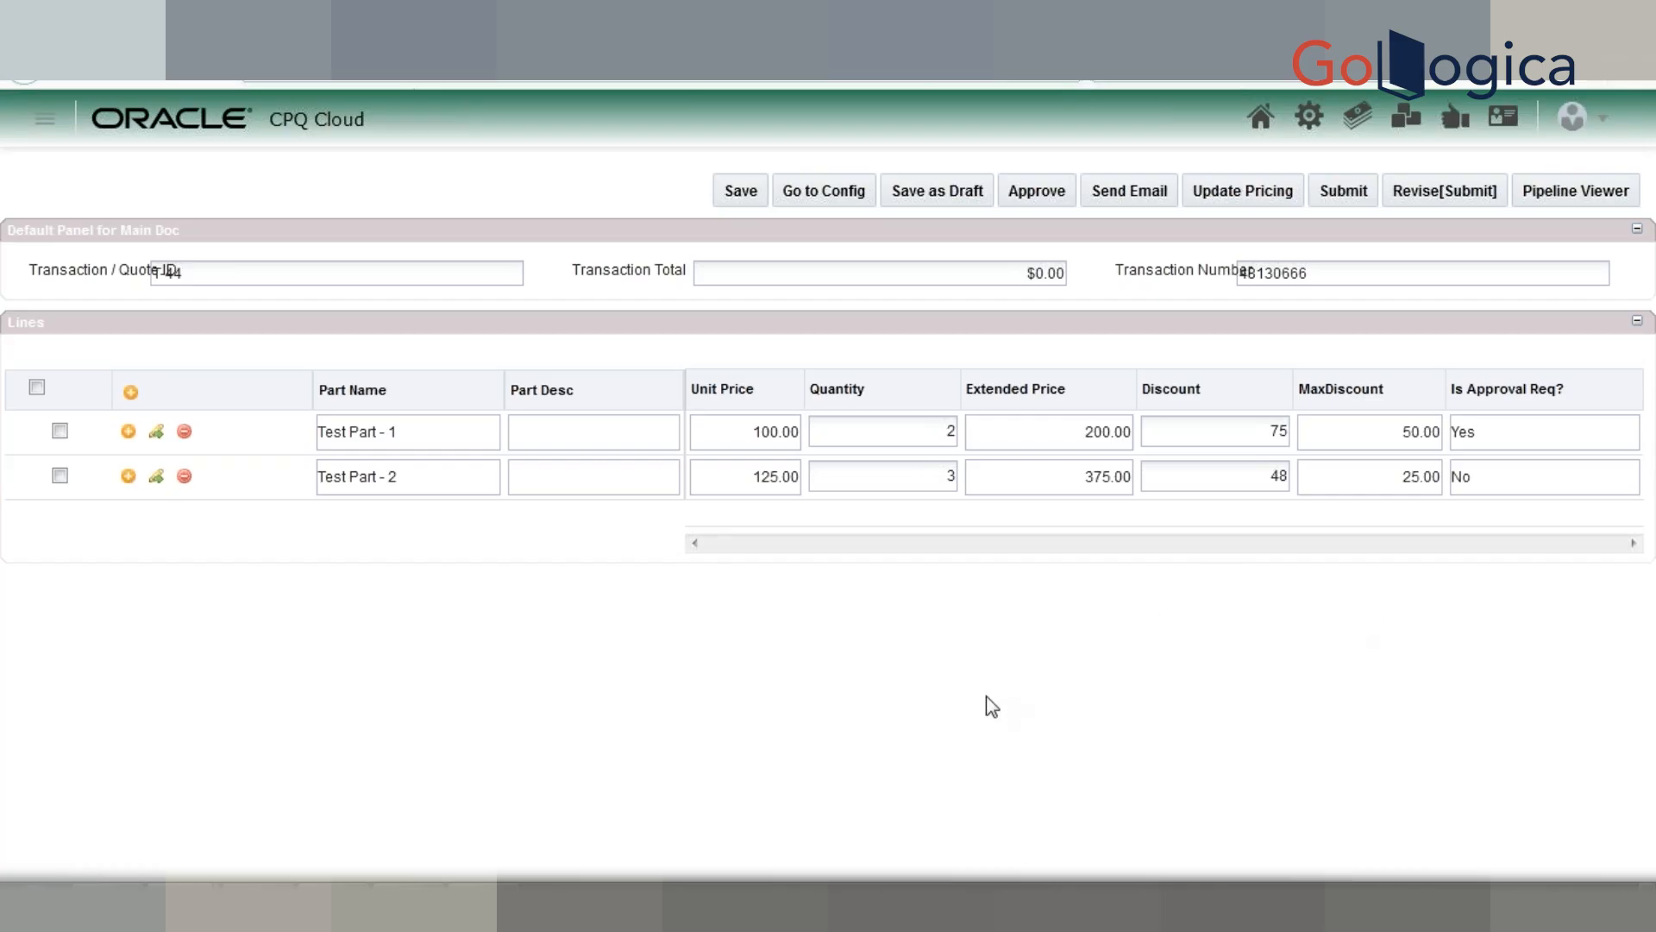
{"action": "key", "text": "F5"}
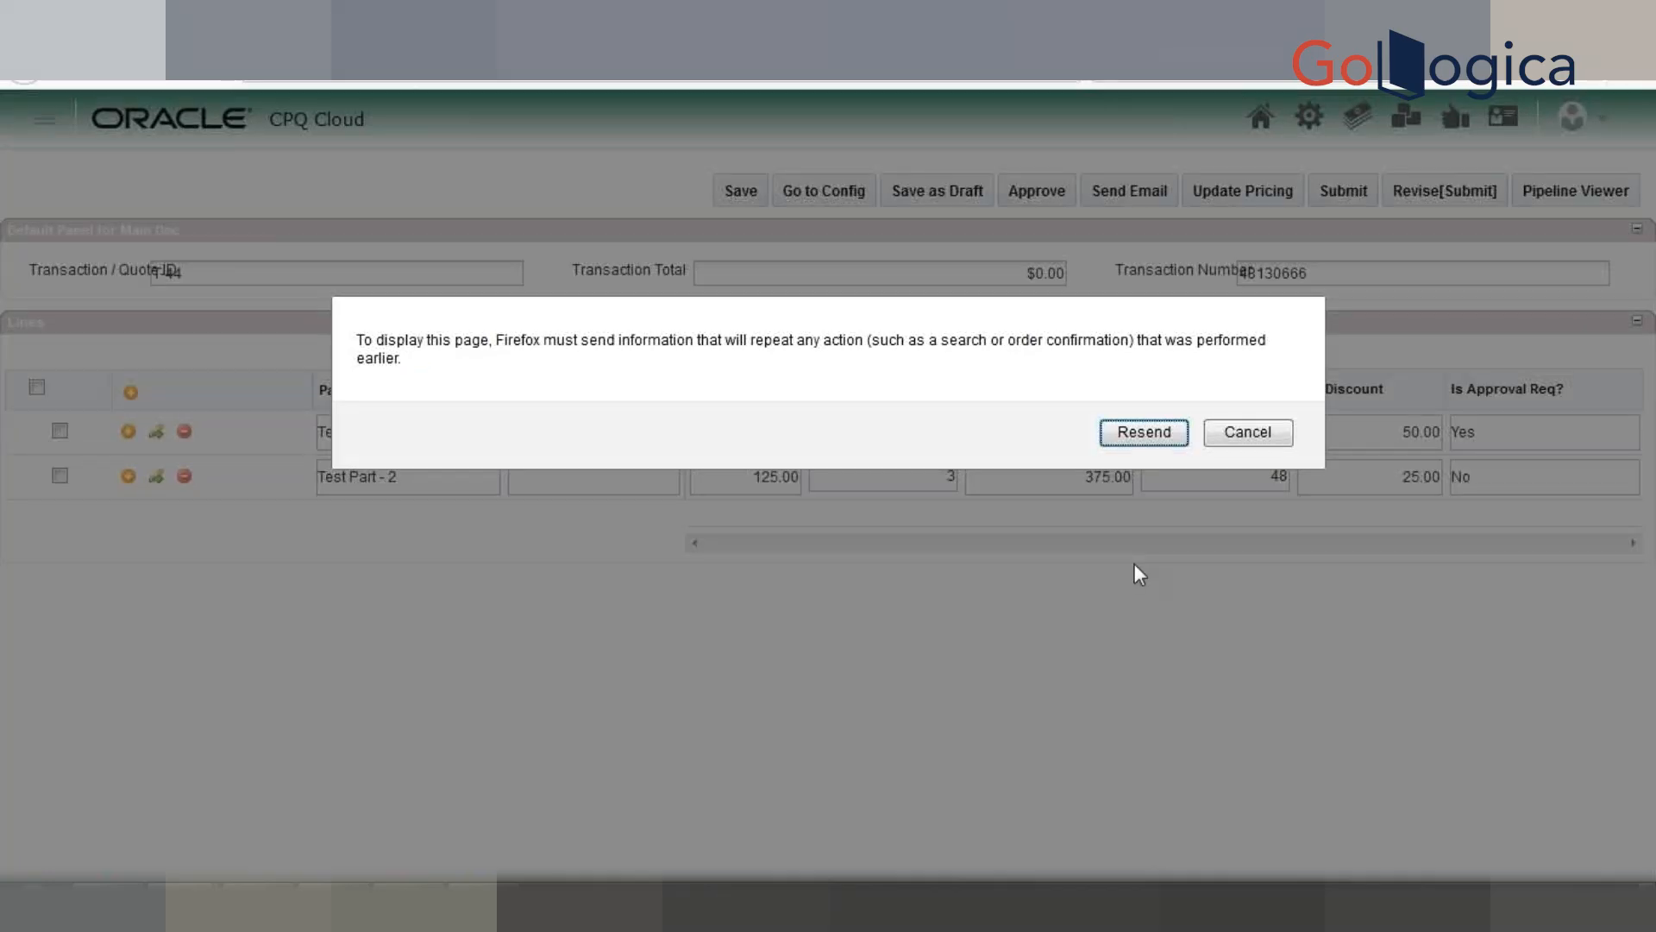
{"action": "left_click", "coordinate": [1138, 432]}
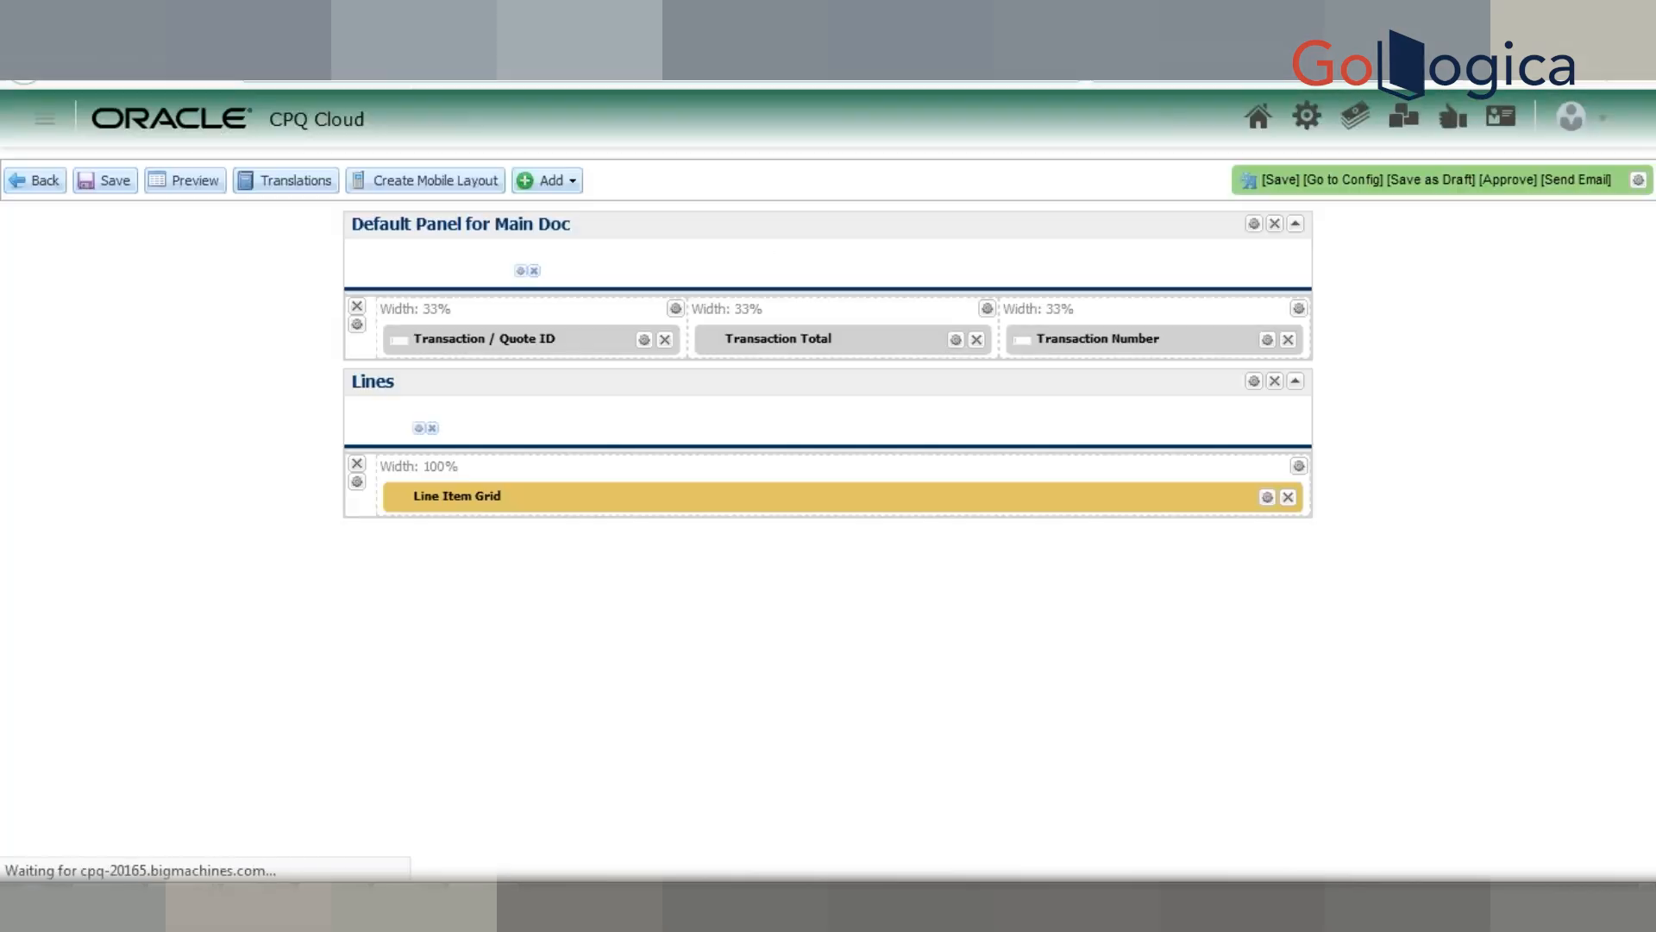
Step: Add the Apply Discounts action to the action strip of the Main Doc layout and save the layout
{"action": "left_click", "coordinate": [553, 182]}
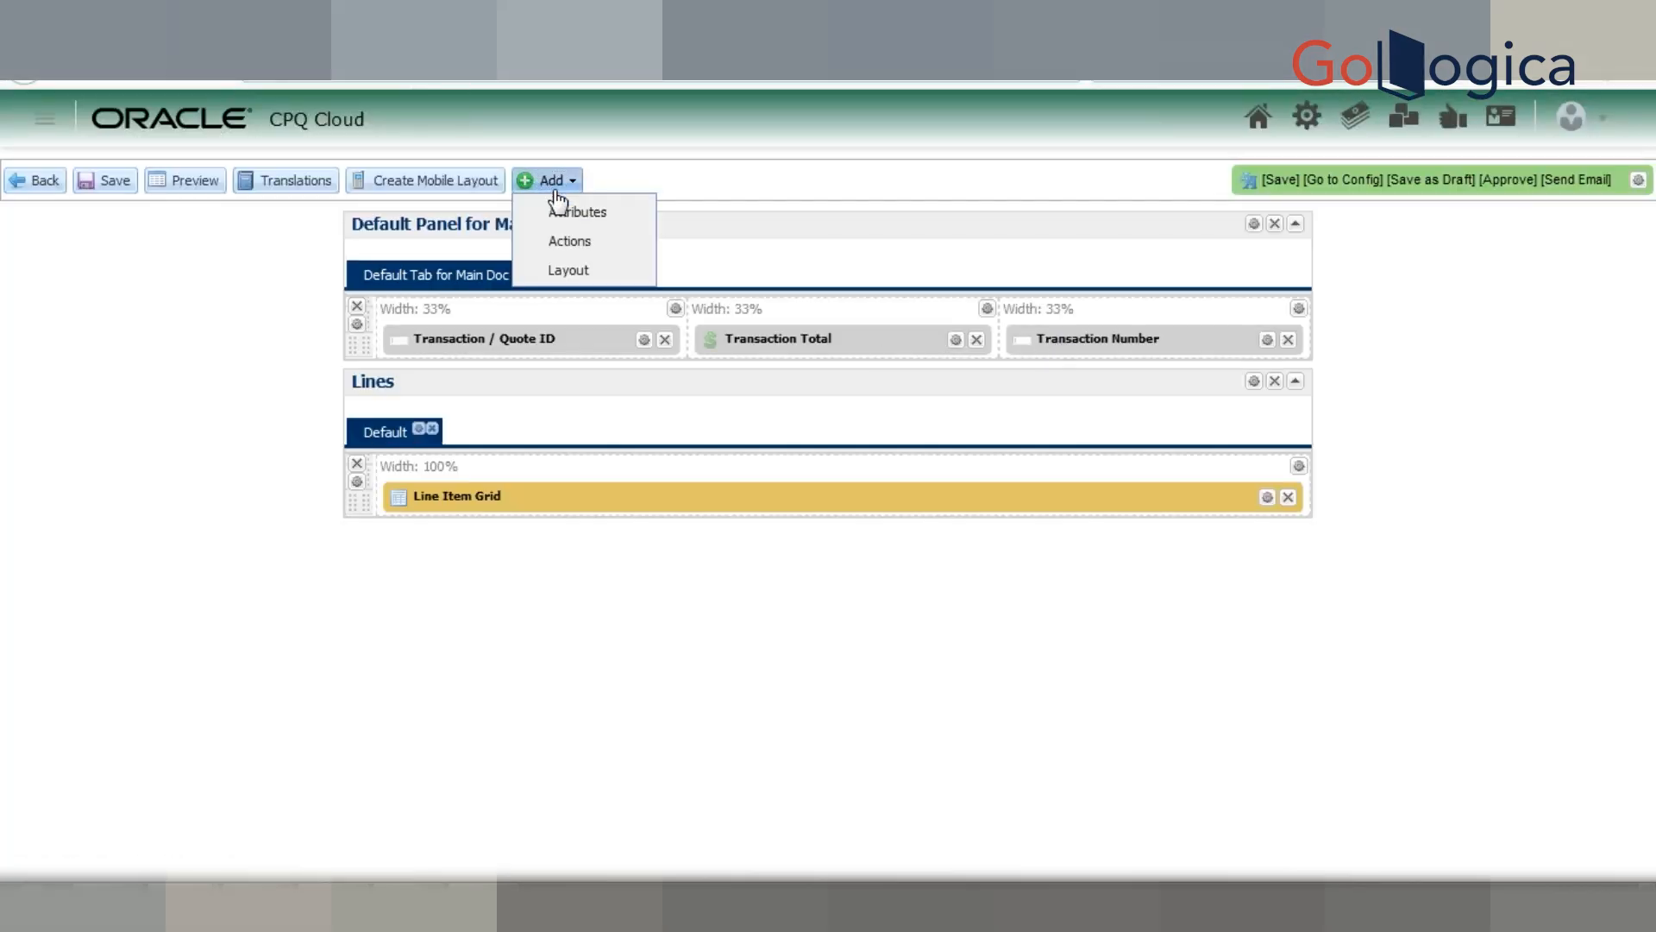
{"action": "left_click", "coordinate": [567, 242]}
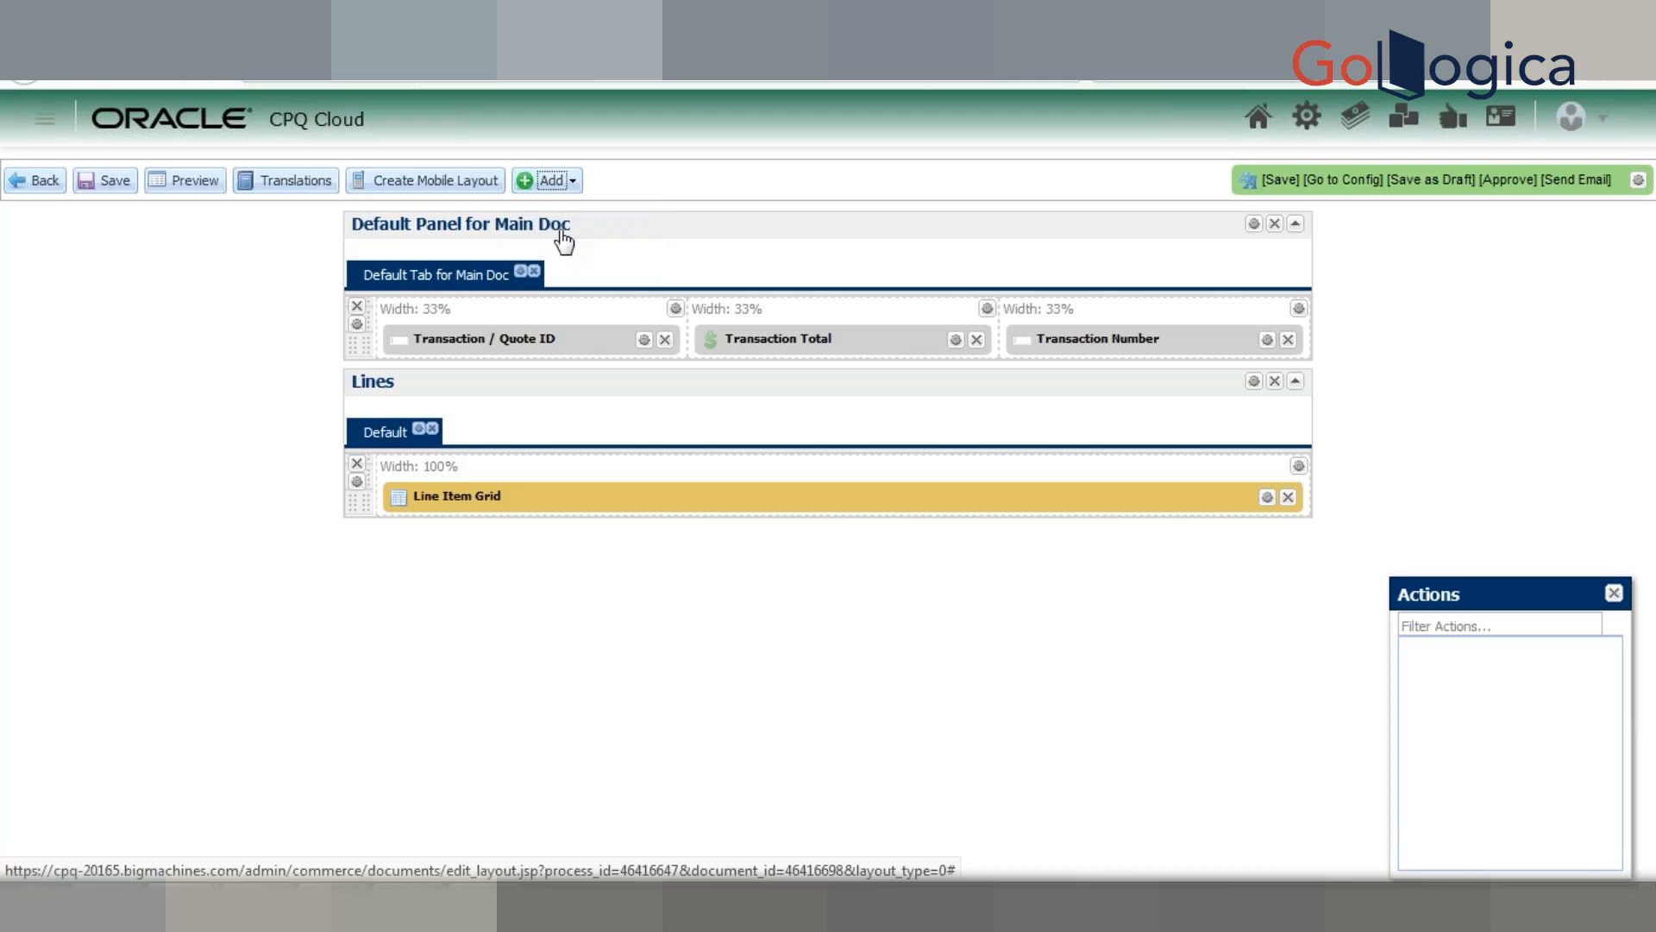
{"action": "left_click_drag", "start_coordinate": [1481, 656], "coordinate": [1611, 191]}
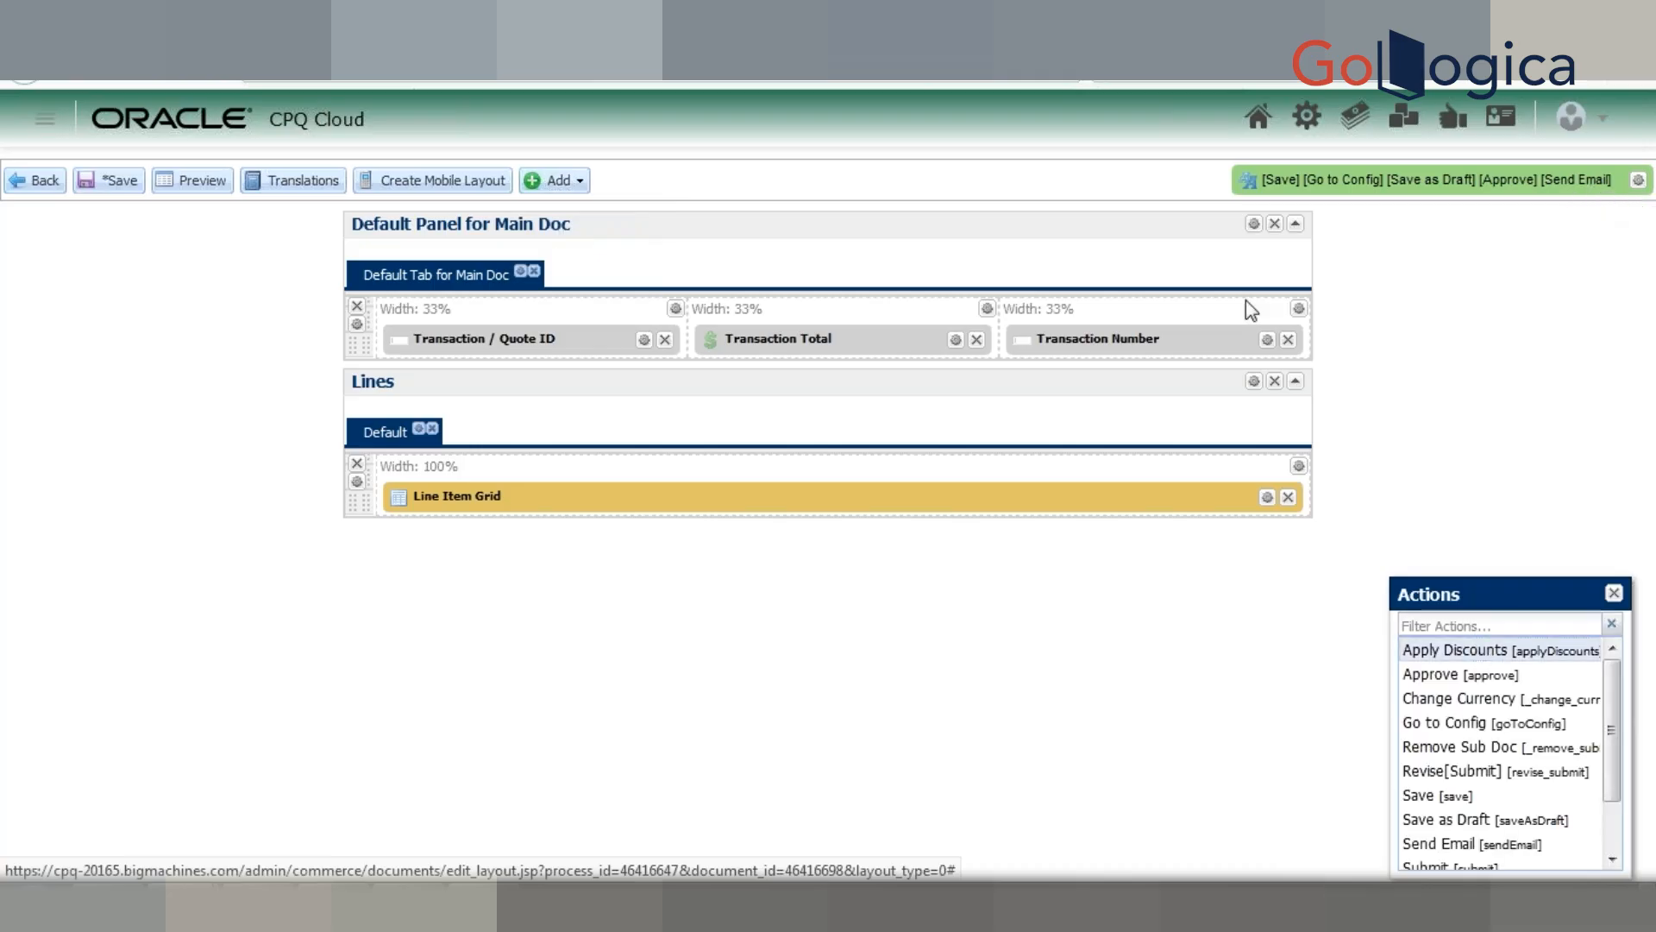
{"action": "left_click", "coordinate": [123, 181]}
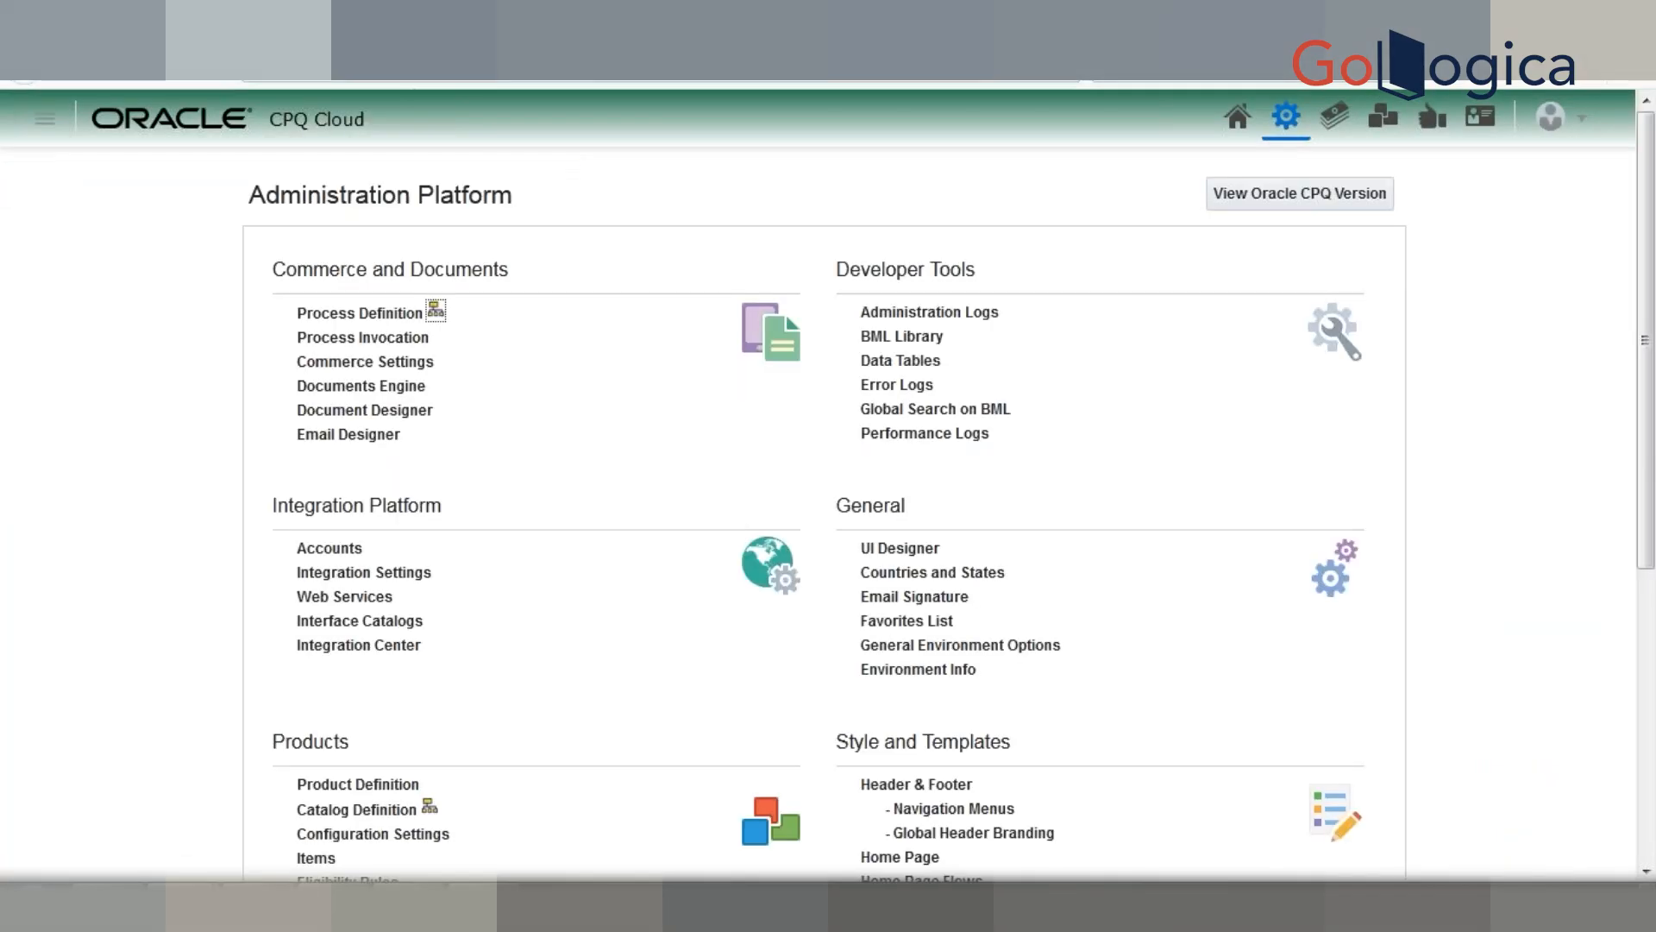
Step: Redeploy Test Process 20200506 2 with the changed layout and reload the quote page
{"action": "left_click", "coordinate": [436, 310]}
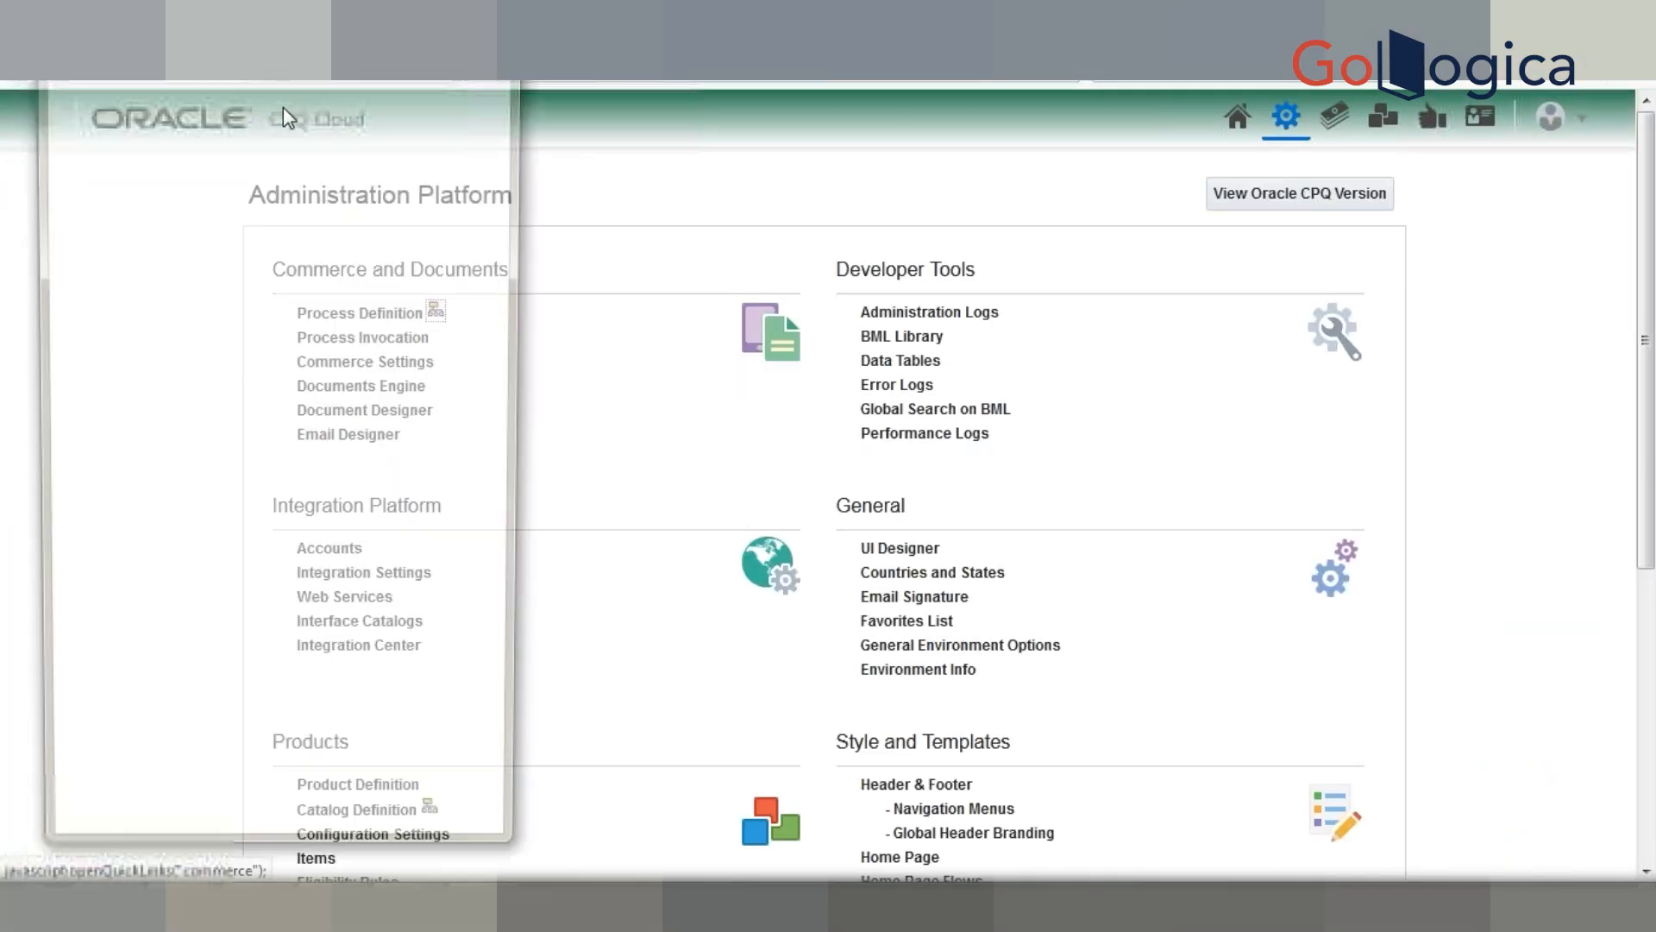
{"action": "left_click", "coordinate": [278, 160]}
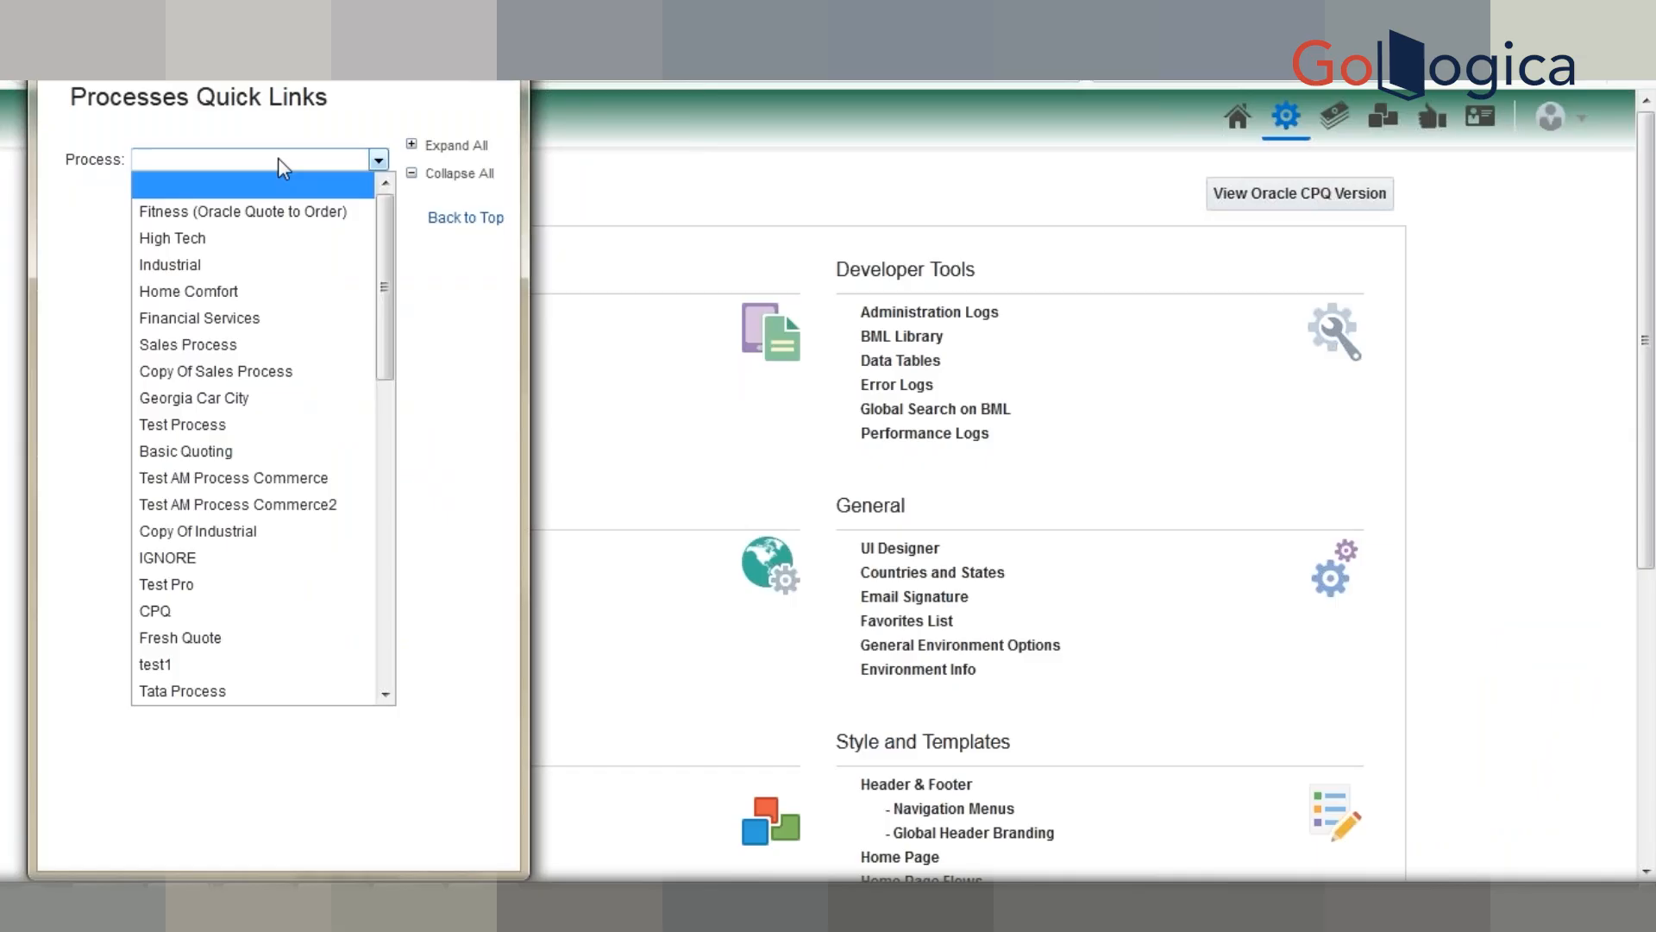
{"action": "key", "text": "t"}
{"action": "key", "text": "t"}
{"action": "key", "text": "t"}
{"action": "key", "text": "t"}
{"action": "key", "text": "t"}
{"action": "key", "text": "t"}
{"action": "key", "text": "t"}
{"action": "key", "text": "t"}
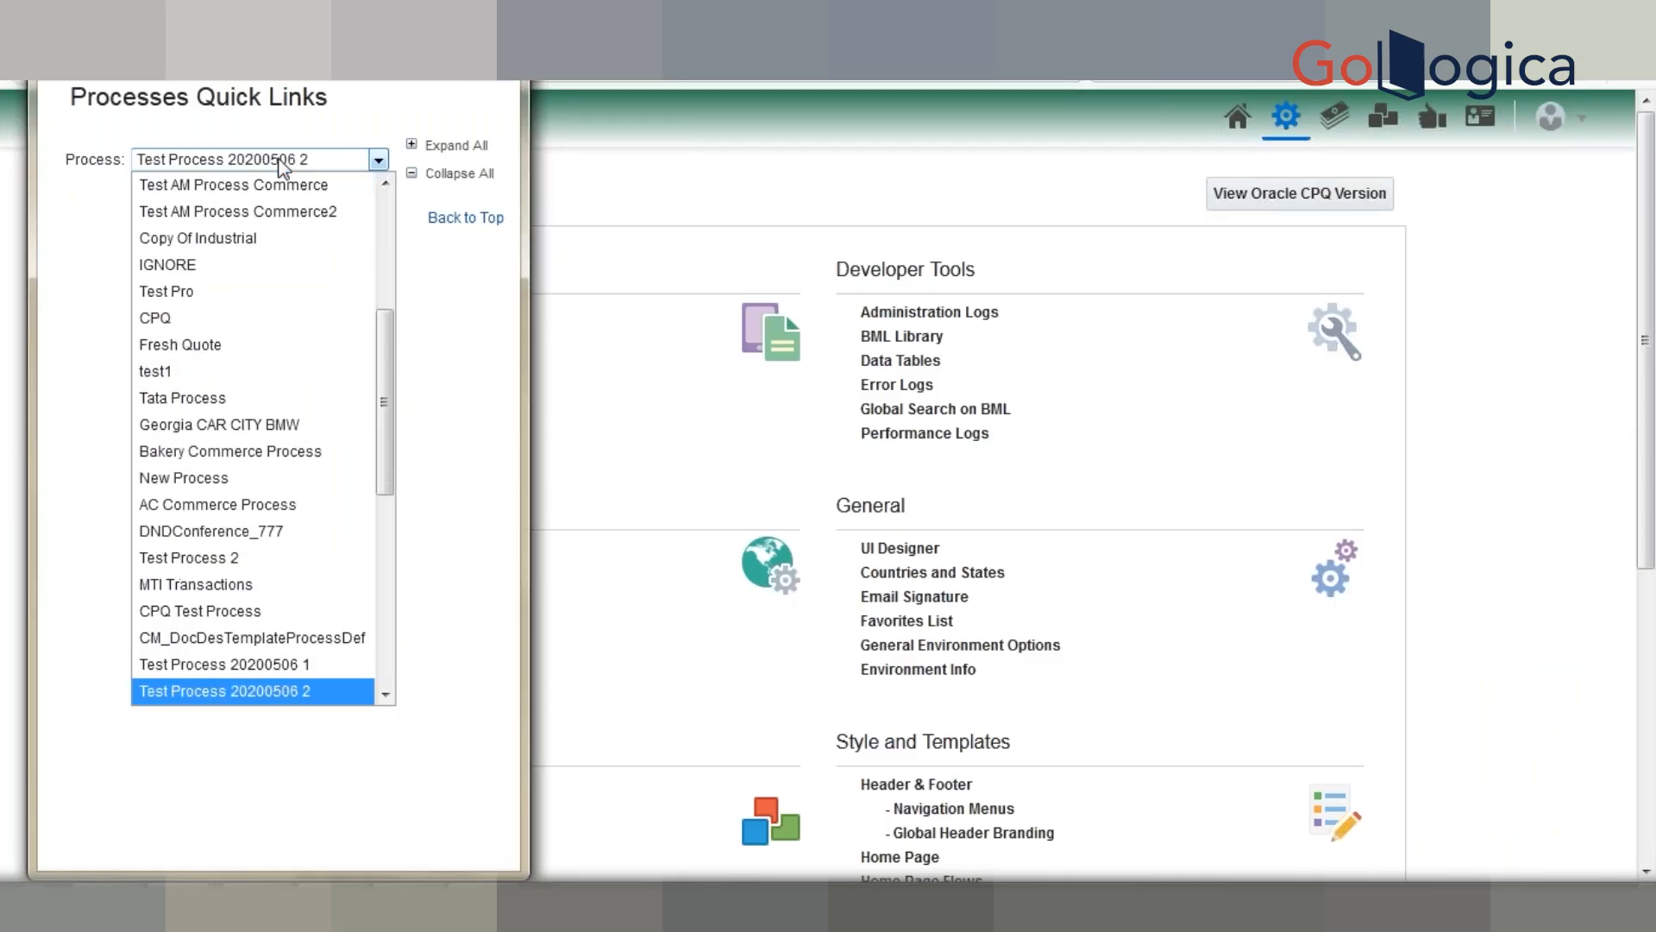
{"action": "key", "text": "Return"}
{"action": "left_click", "coordinate": [286, 250]}
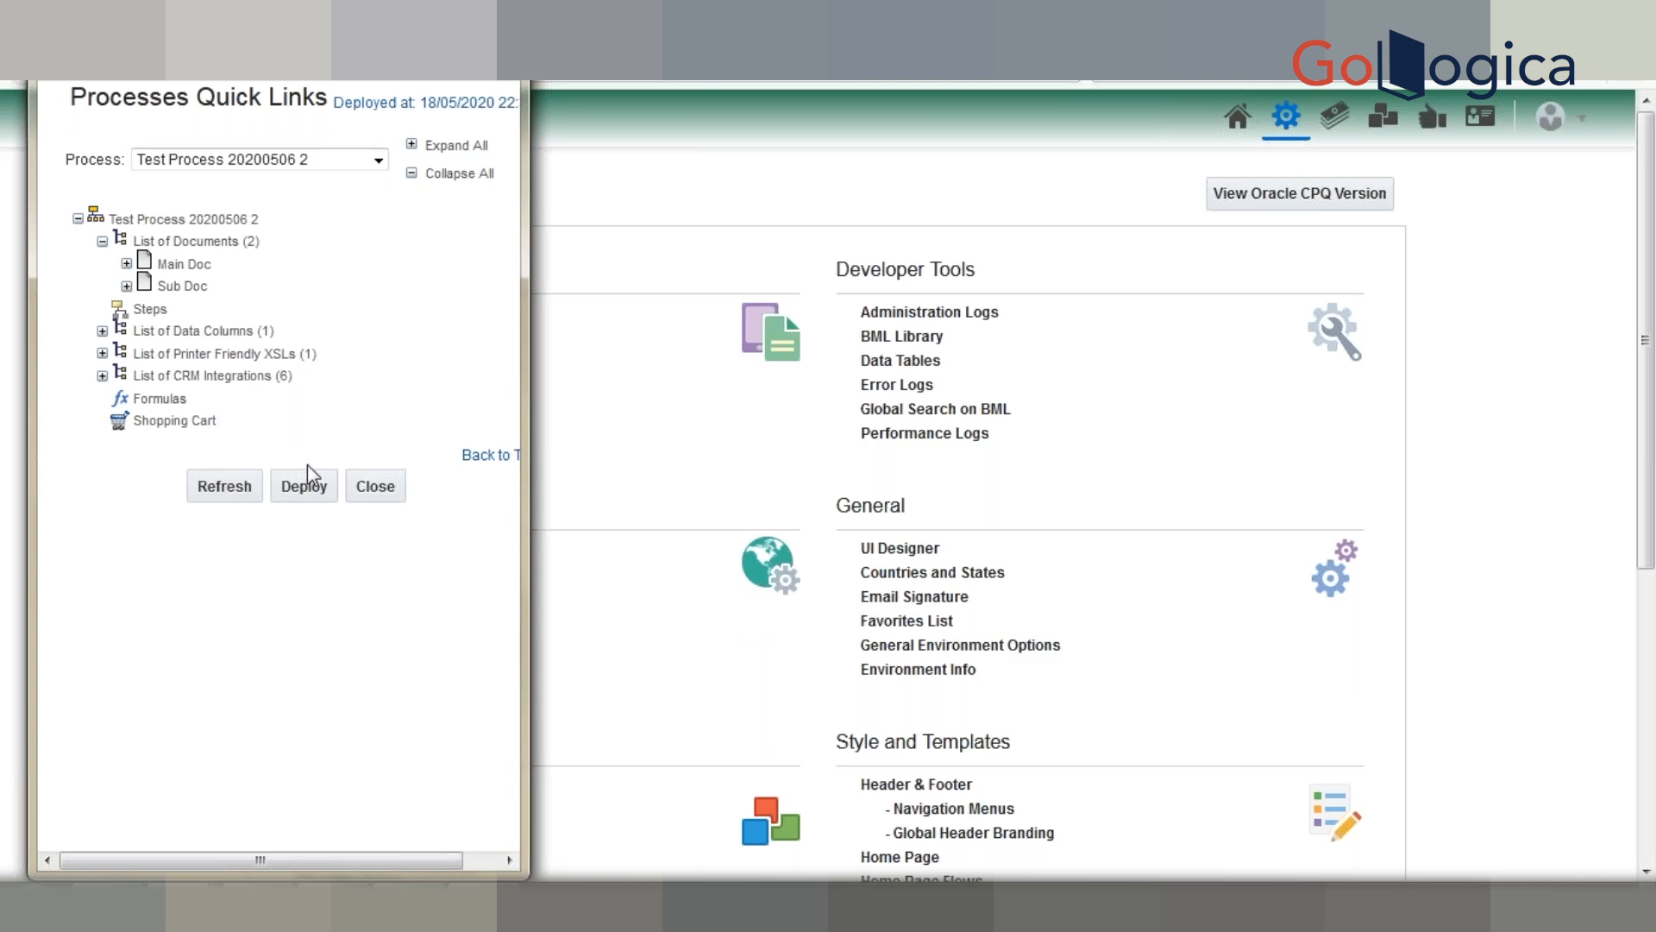
{"action": "left_click", "coordinate": [312, 488]}
{"action": "left_click_drag", "start_coordinate": [525, 409], "coordinate": [587, 411]}
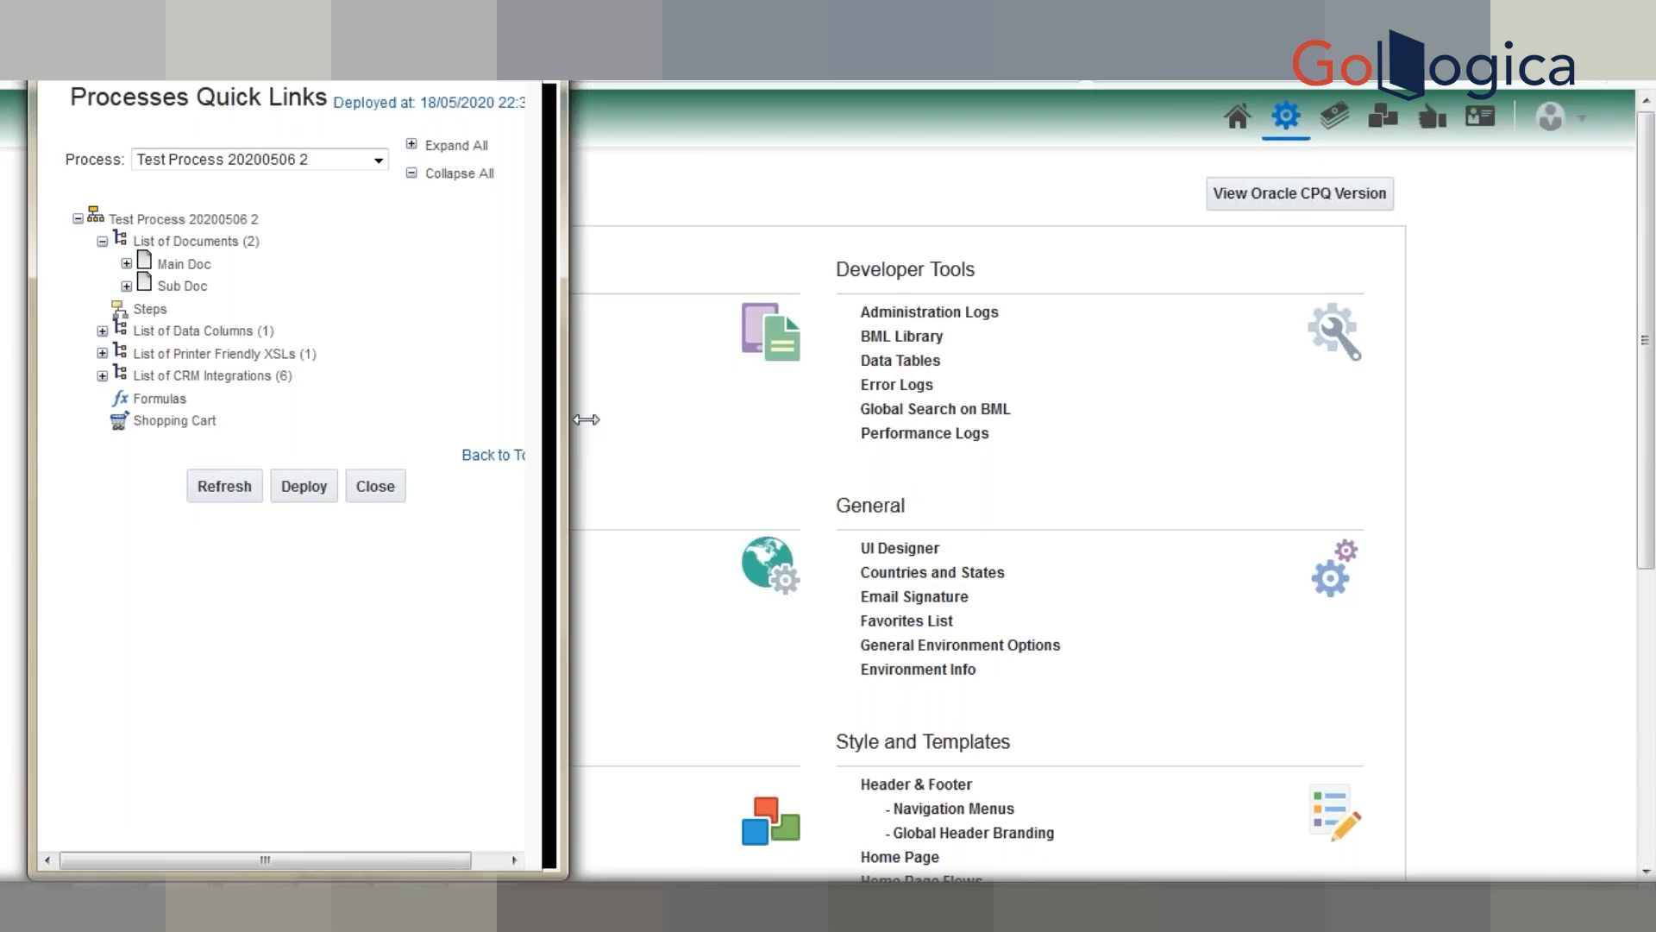
{"action": "left_click", "coordinate": [246, 488]}
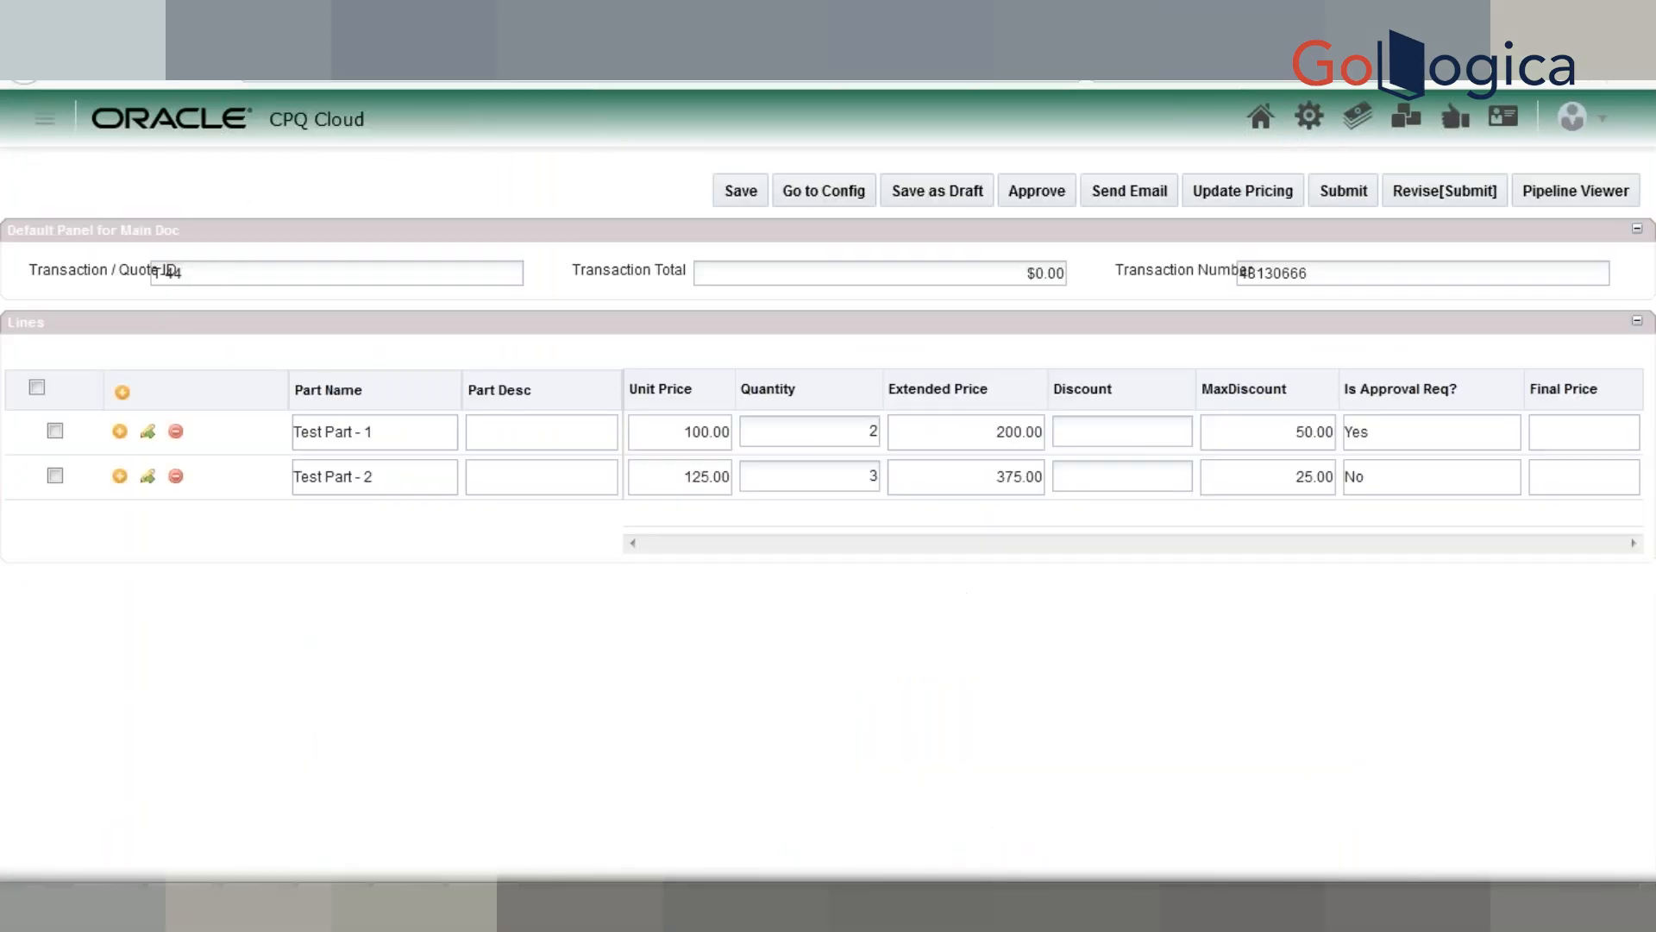
{"action": "key", "text": "F5"}
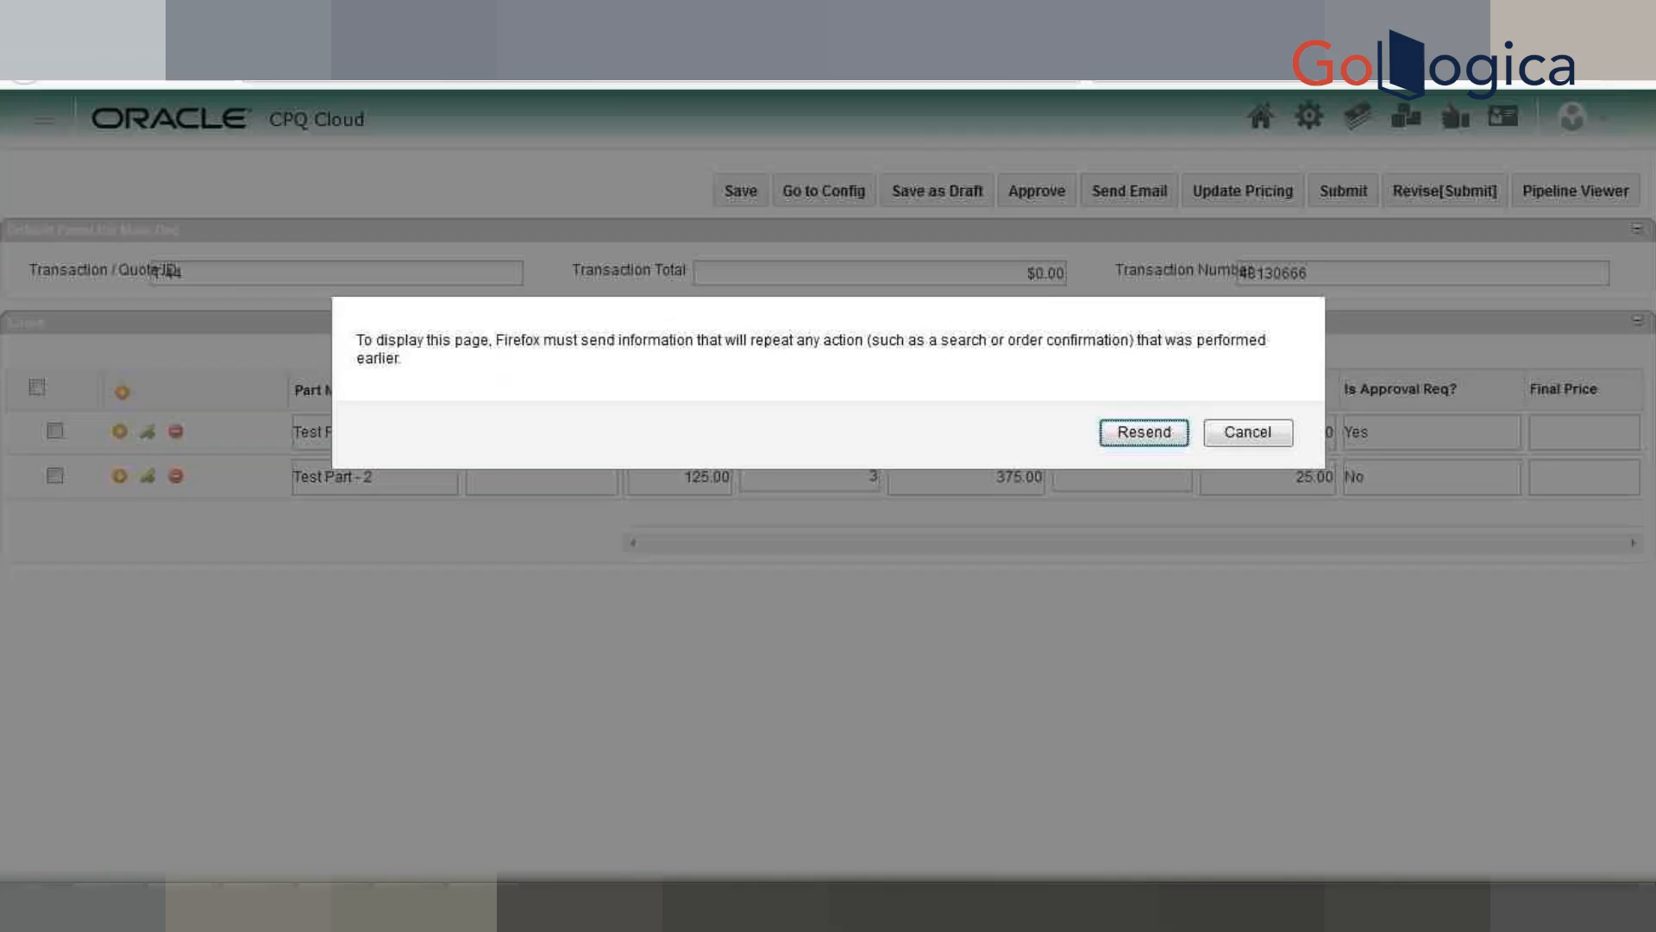
{"action": "key", "text": "Return"}
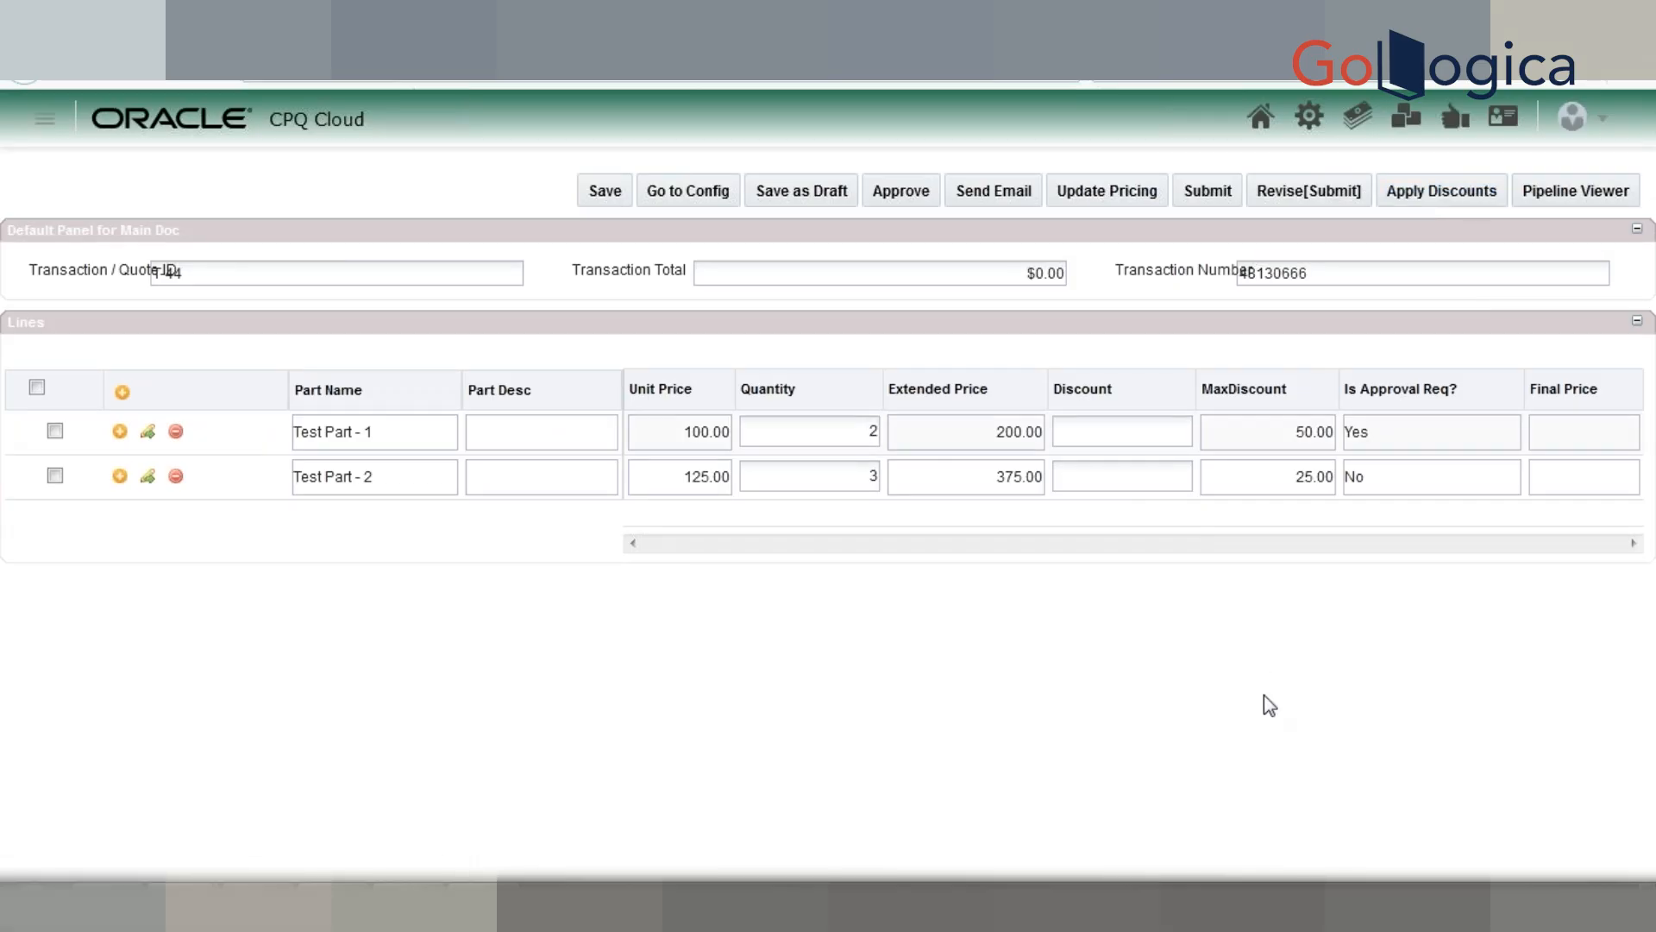
Step: Enter discounts of 75 for Test Part - 1 and 30 for Test Part - 2, and run Apply Discounts on the quote
{"action": "type", "text": "75"}
{"action": "type", "text": "30"}
{"action": "left_click", "coordinate": [1424, 200]}
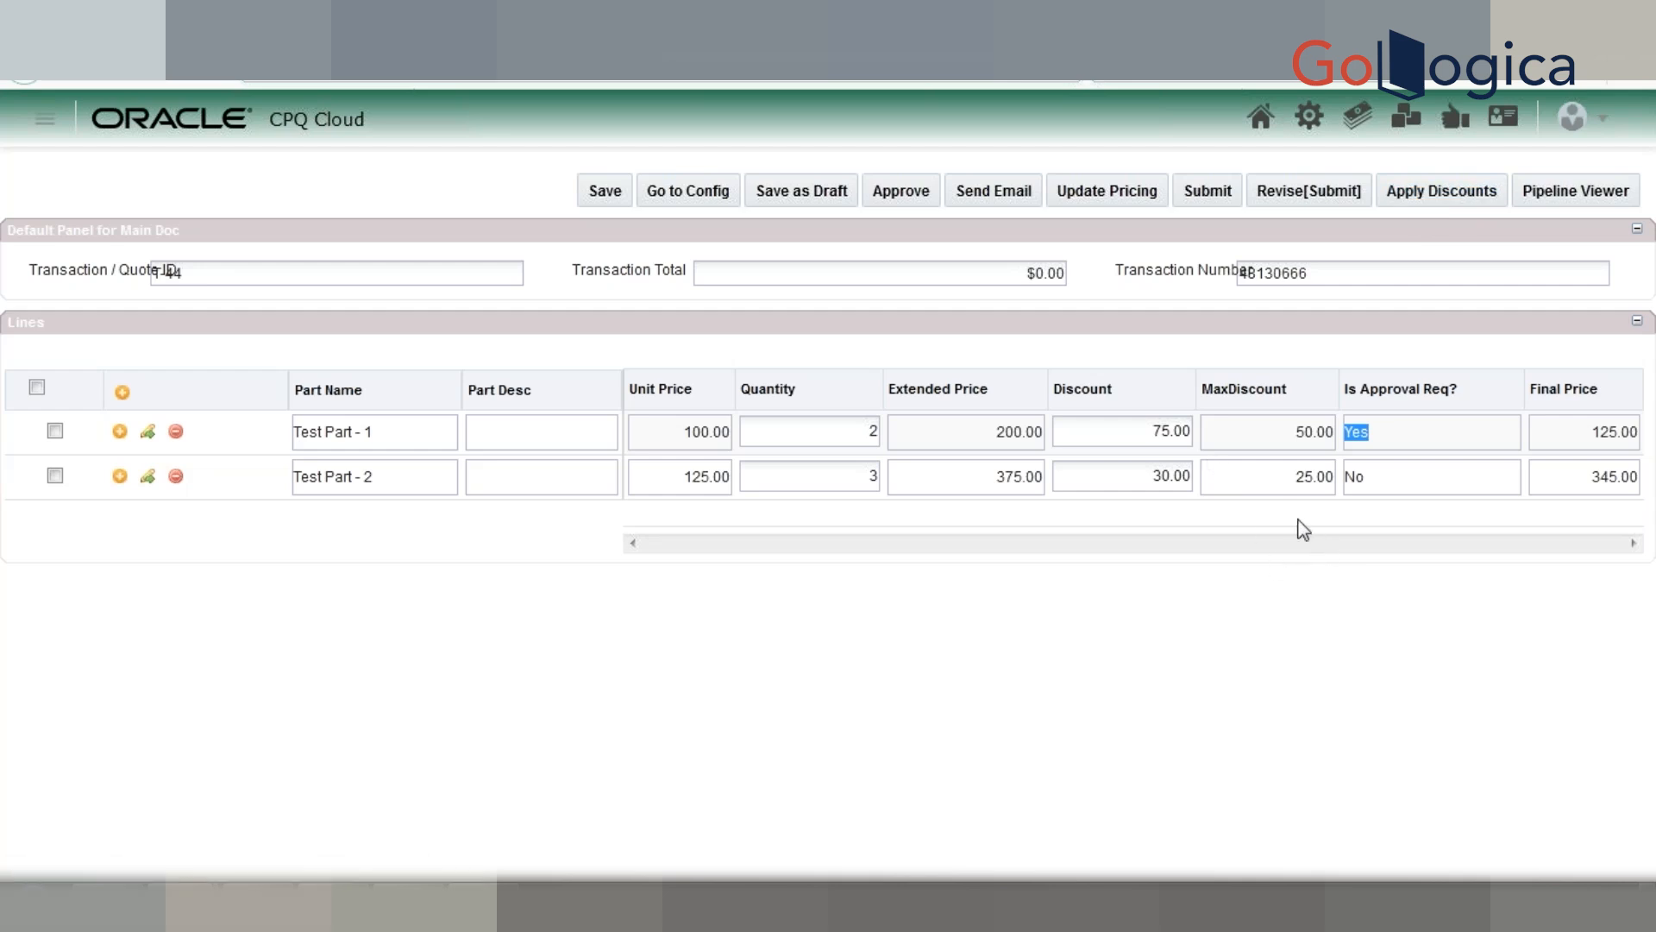
{"action": "left_click", "coordinate": [1376, 484]}
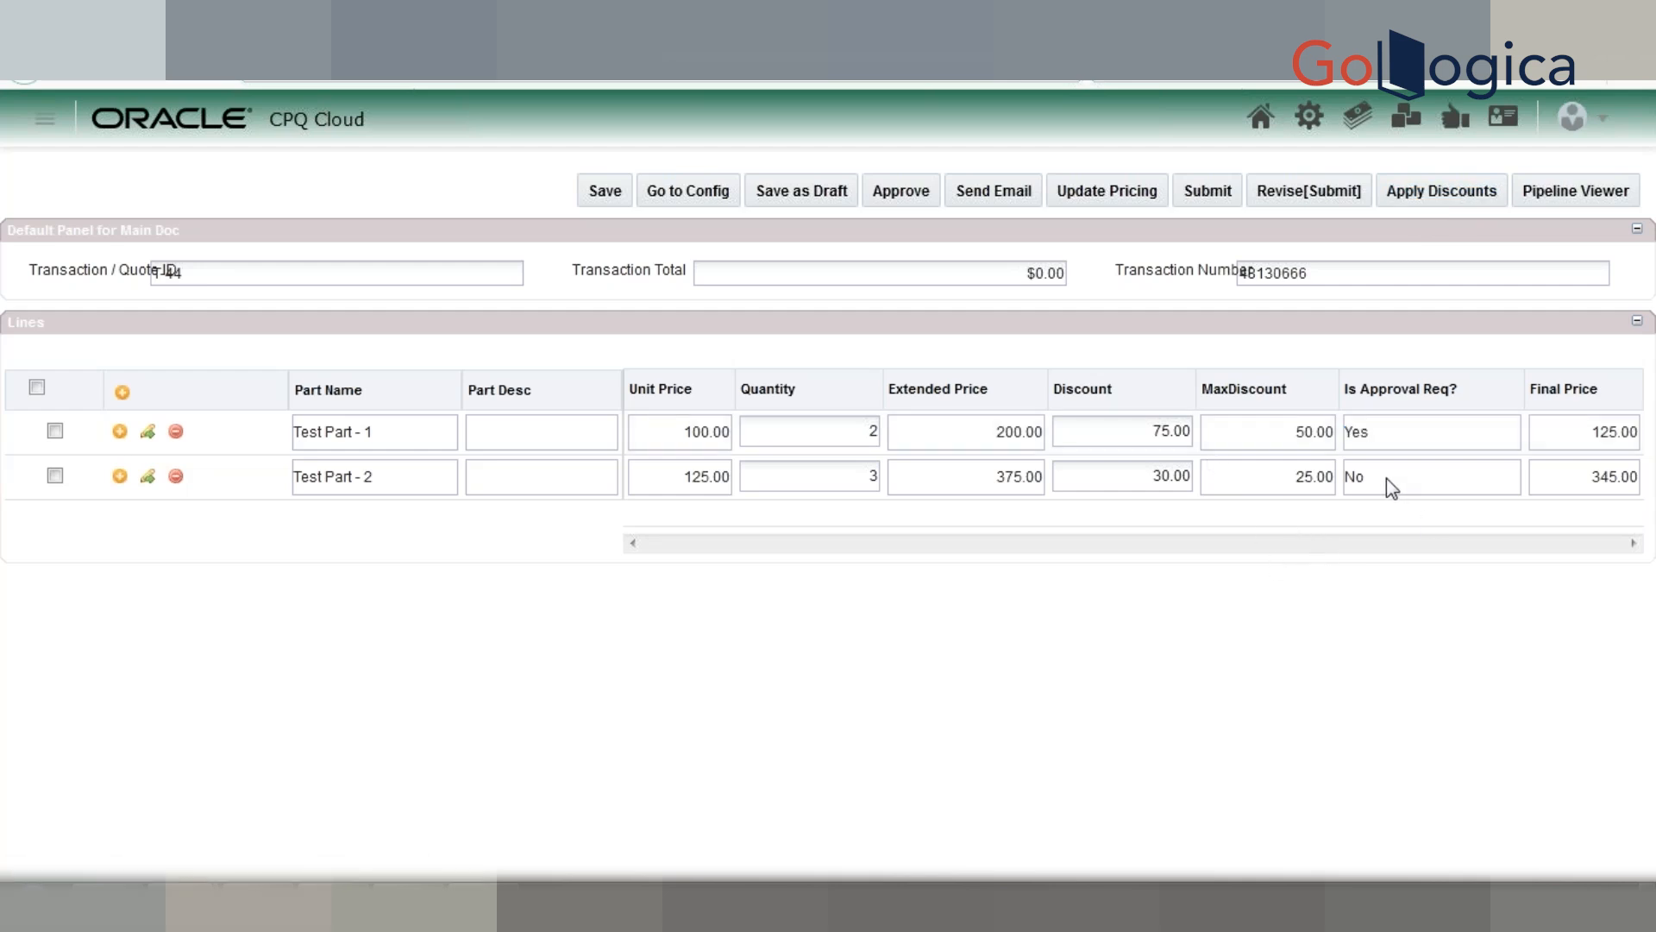